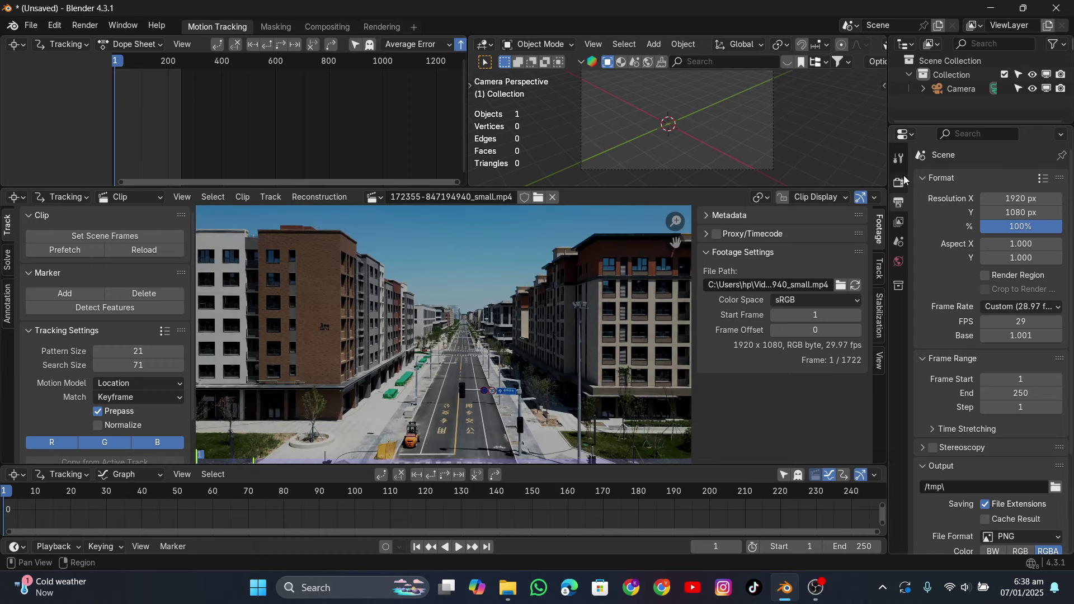
Step: Change the scene's color management view transform to Standard
left_click(901, 180)
scroll(980, 453, "down", 1)
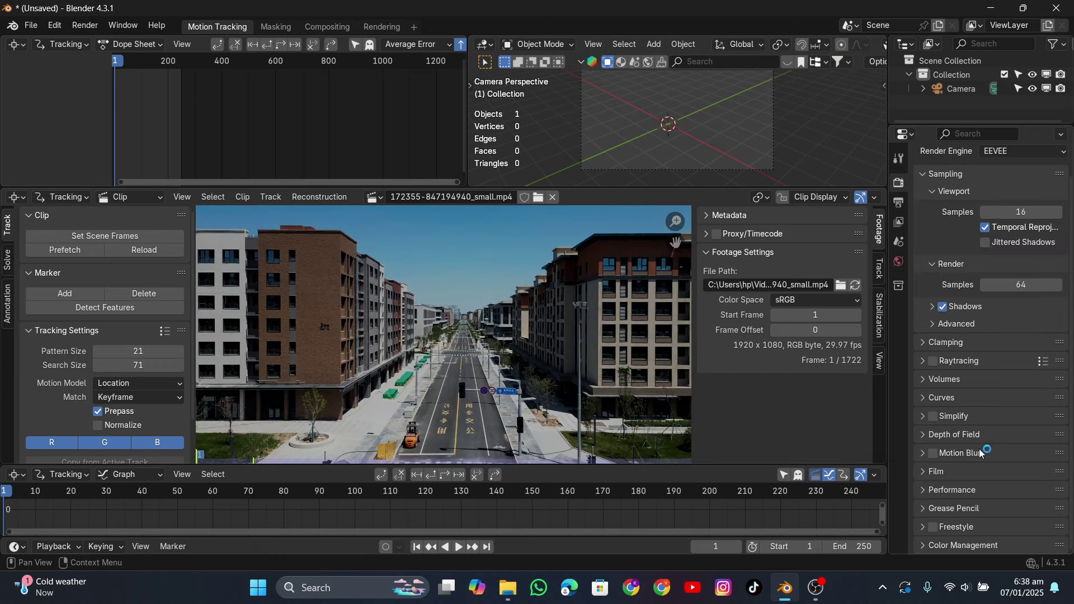
scroll(974, 503, "down", 5)
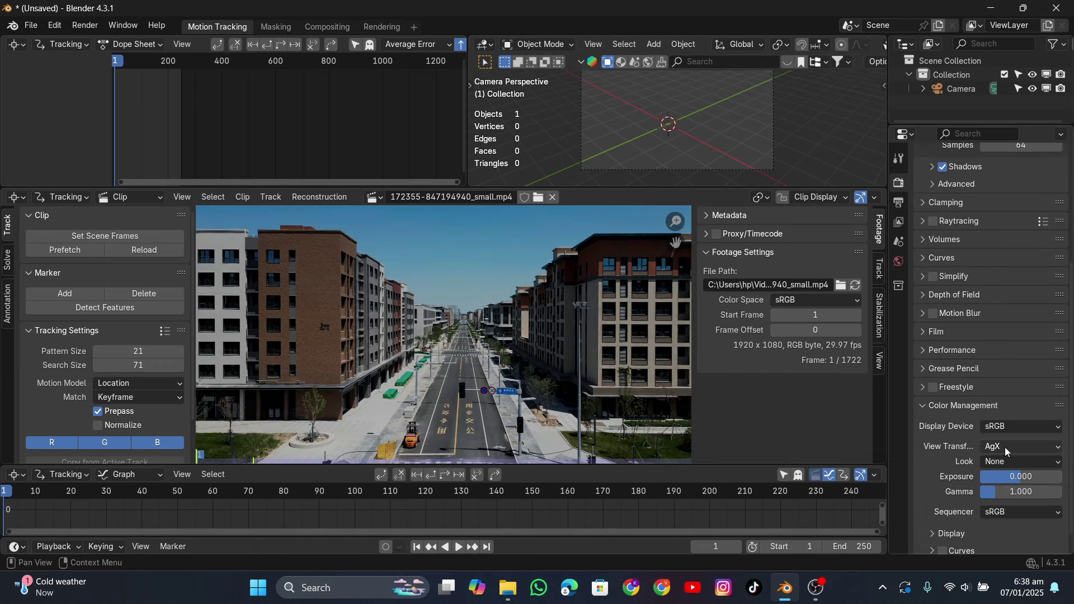
left_click(1006, 447)
left_click(990, 459)
scroll(395, 393, "down", 2)
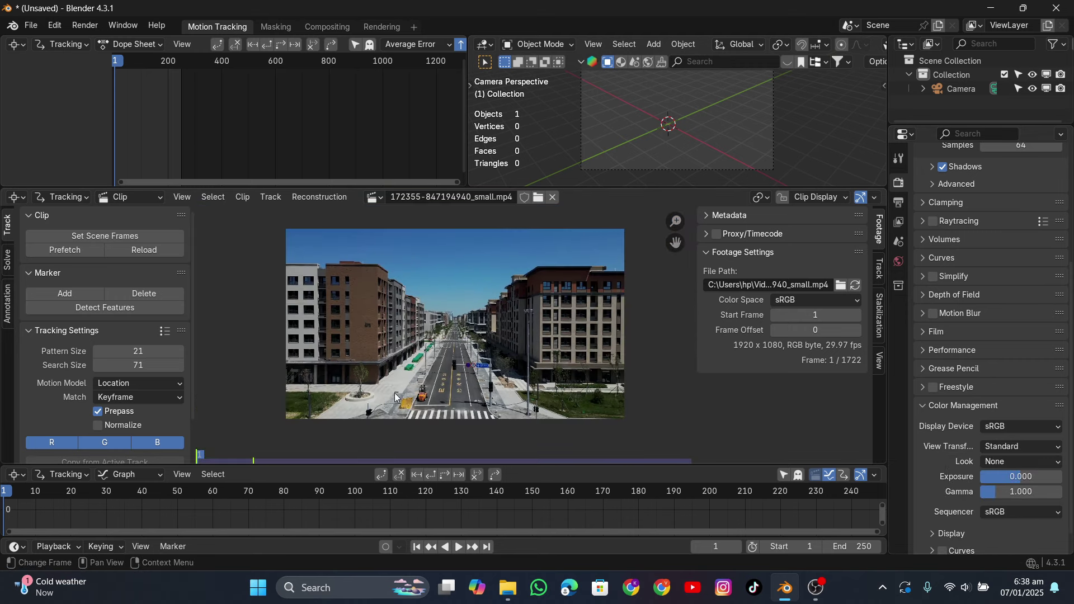
Step: Enlarge the tracking graph area and scrub the street footage to frame 255
left_click_drag(400, 465, 402, 415)
scroll(410, 445, "down", 5)
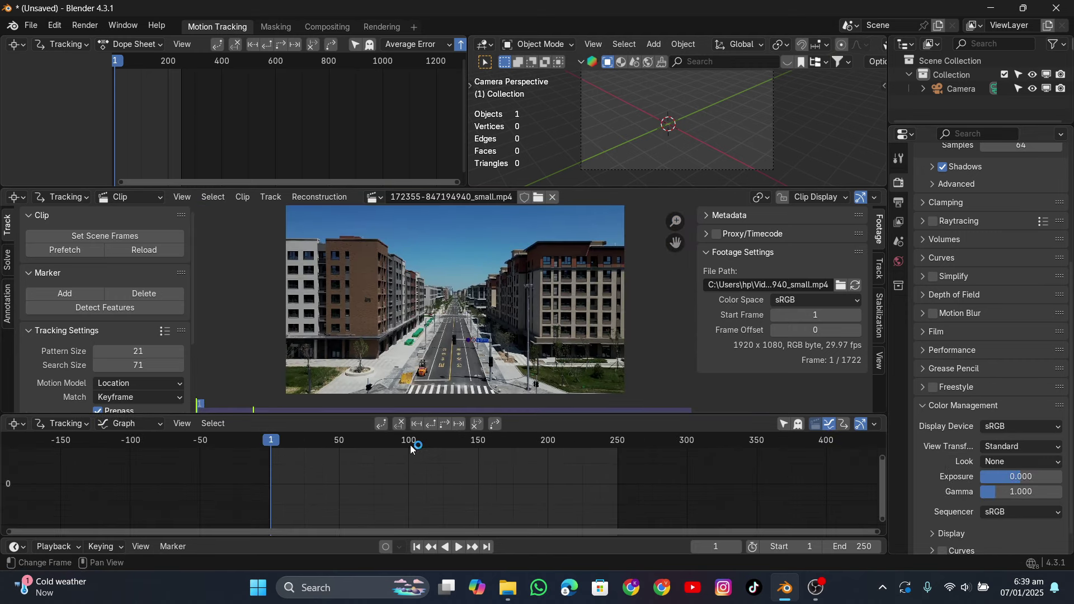
middle_click_drag(411, 447, 405, 461)
left_click_drag(283, 442, 537, 488)
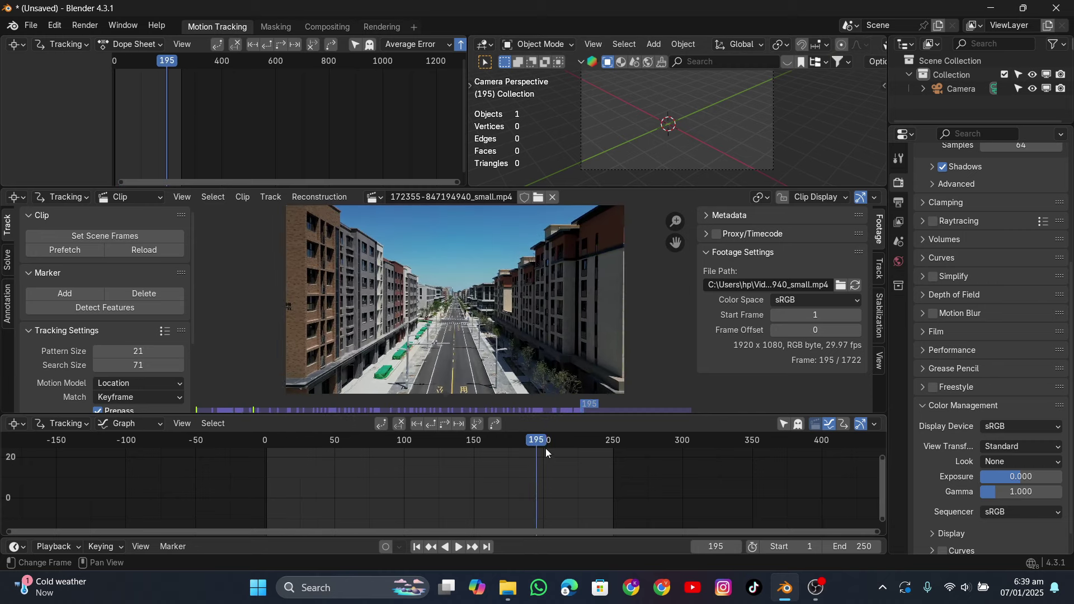
left_click_drag(545, 448, 620, 486)
middle_click_drag(806, 532, 594, 482, "ctrl")
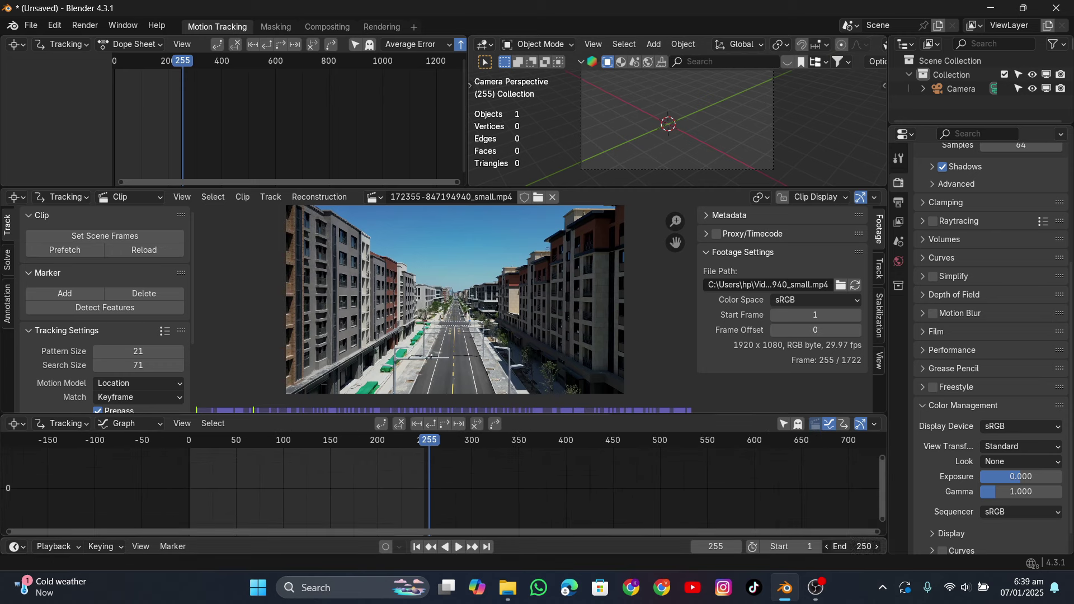
Step: Set the scene frame range to start at 252 and end at 572, scrubbing the footage to check the range
left_click_drag(856, 547, 932, 546)
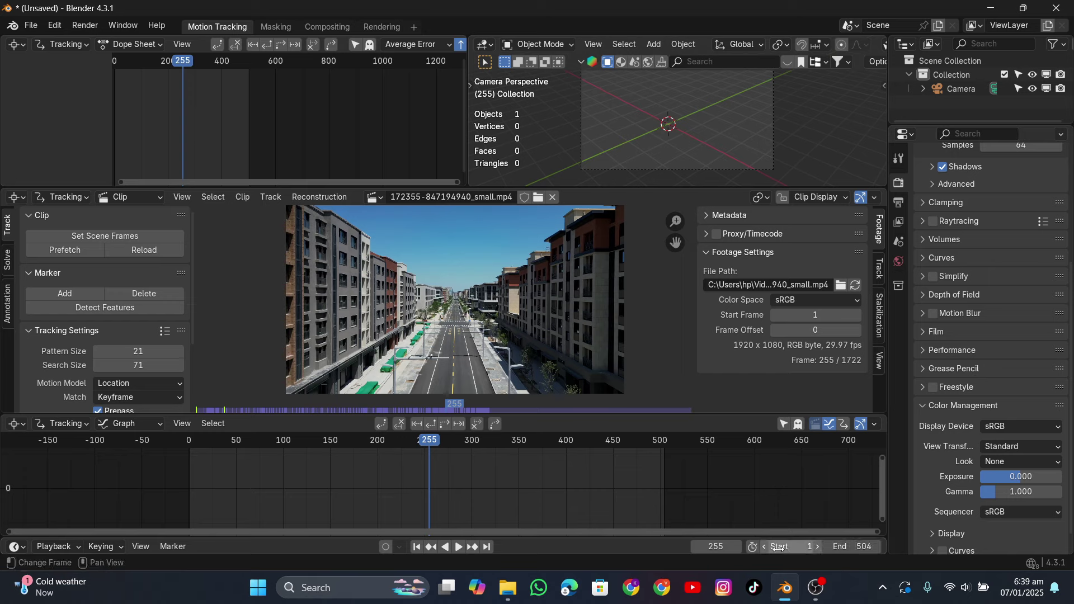
left_click_drag(791, 546, 866, 546)
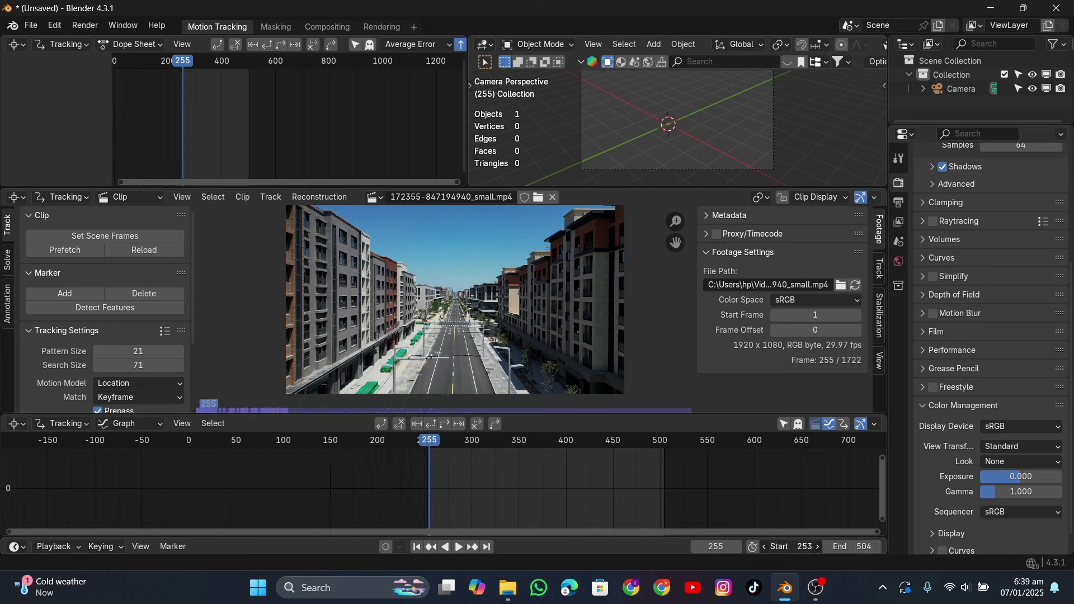
left_click_drag(799, 546, 791, 546)
left_click_drag(430, 441, 663, 494)
left_click_drag(850, 547, 881, 547)
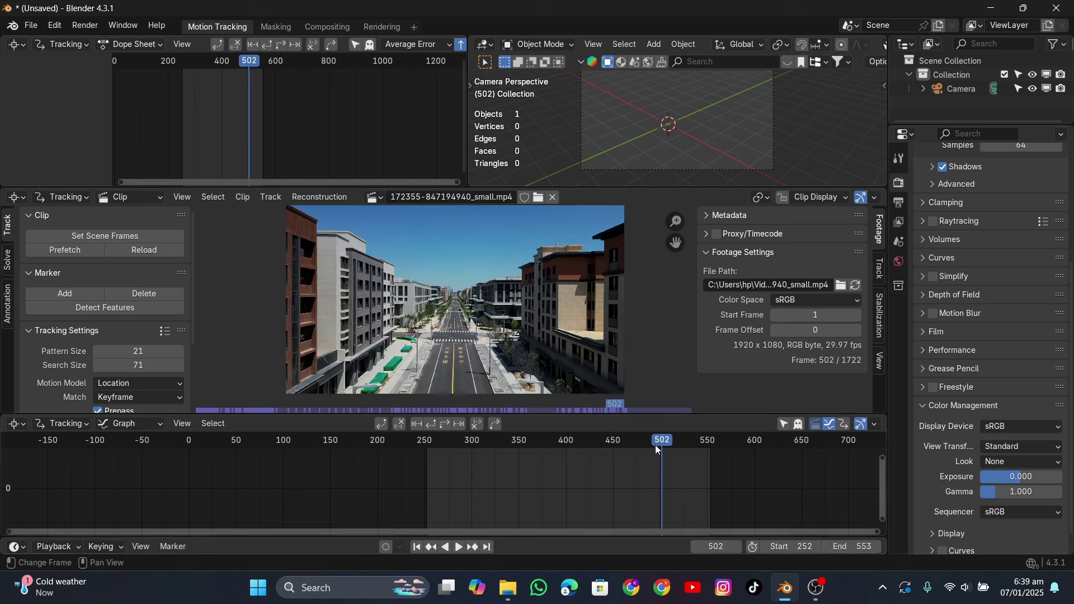
left_click_drag(656, 445, 655, 520)
left_click_drag(831, 549, 855, 549)
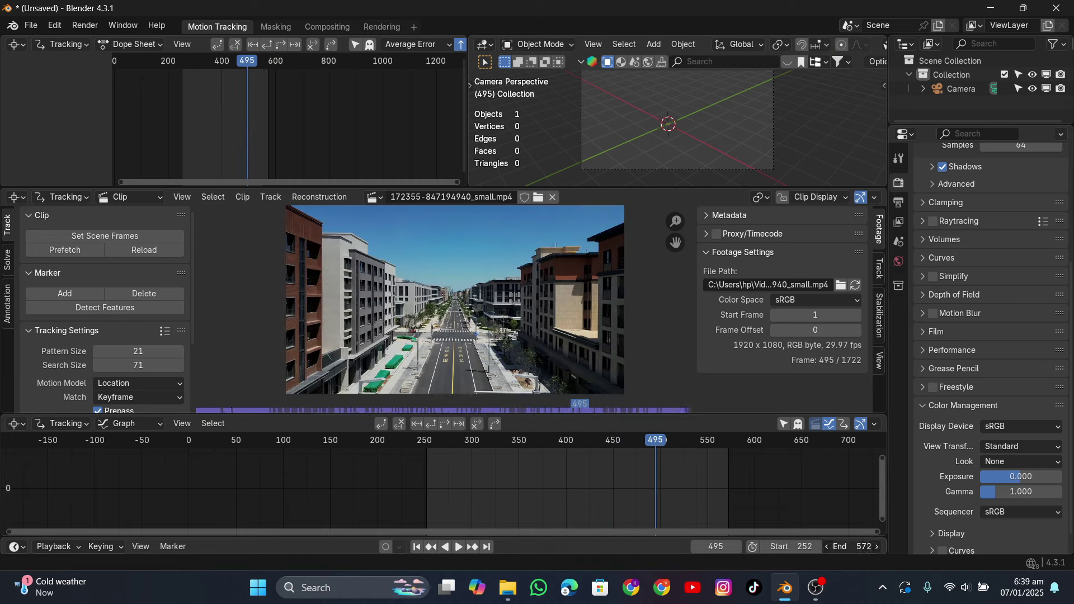
Step: Play the trimmed footage from its first frame, stop playback and return to frame 252
left_click(418, 547)
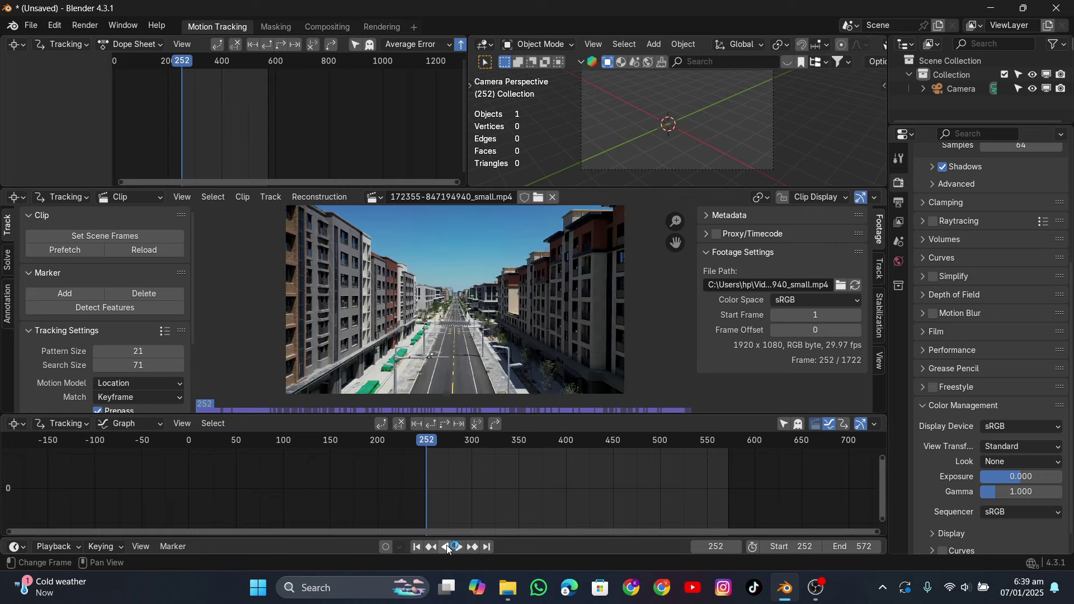
left_click(459, 547)
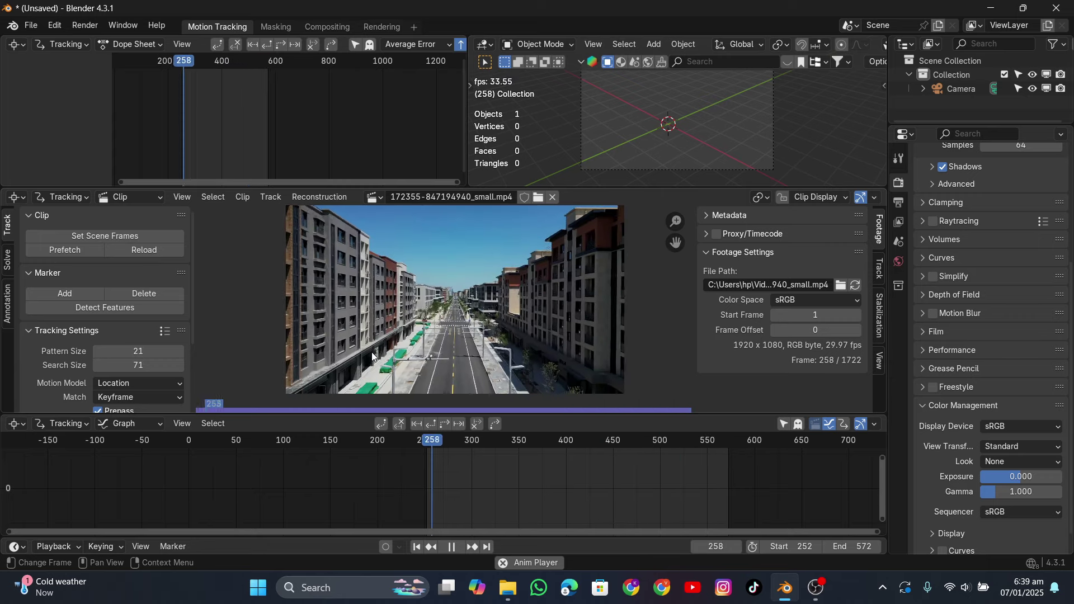
left_click(451, 547)
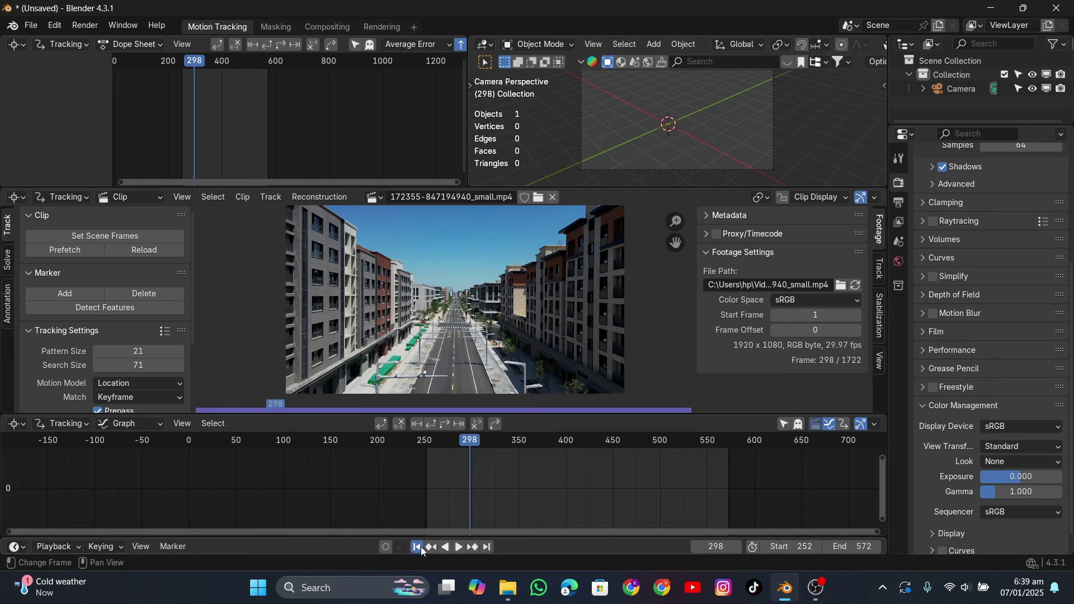
left_click(419, 547)
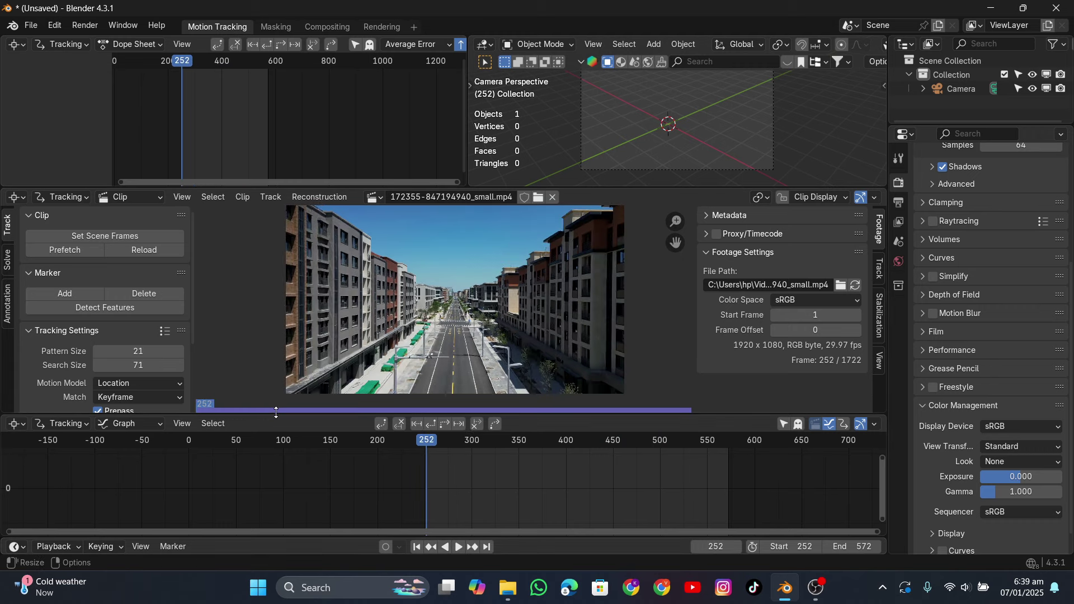
Step: Configure the tracking settings with the Location motion model, Normalize enabled and Match set to Previous frame
left_click_drag(267, 413, 267, 455)
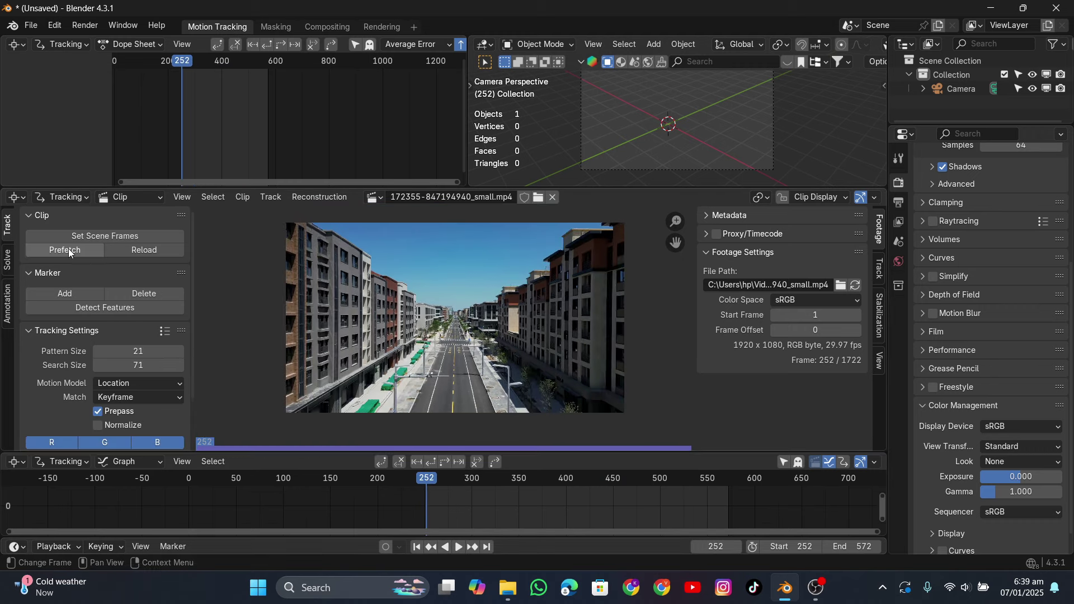
scroll(81, 291, "down", 3)
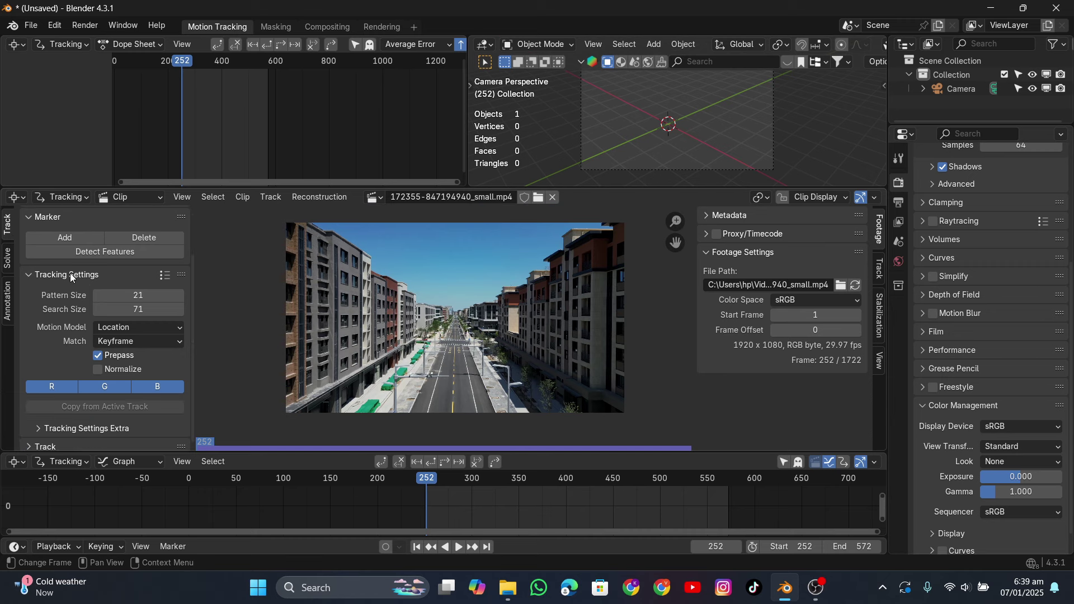
left_click(124, 327)
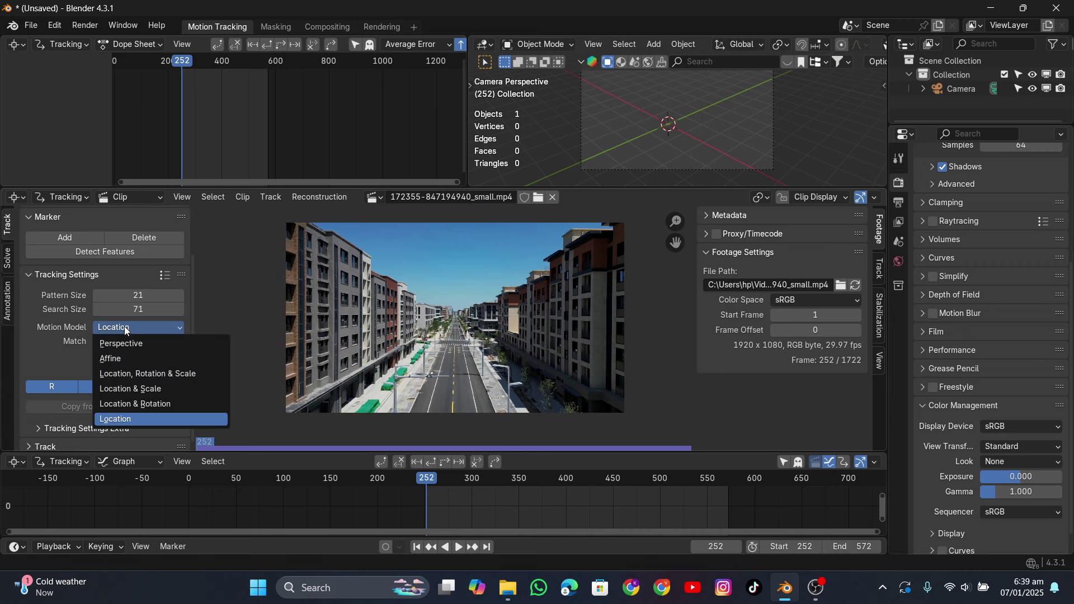
left_click(125, 329)
left_click(125, 367)
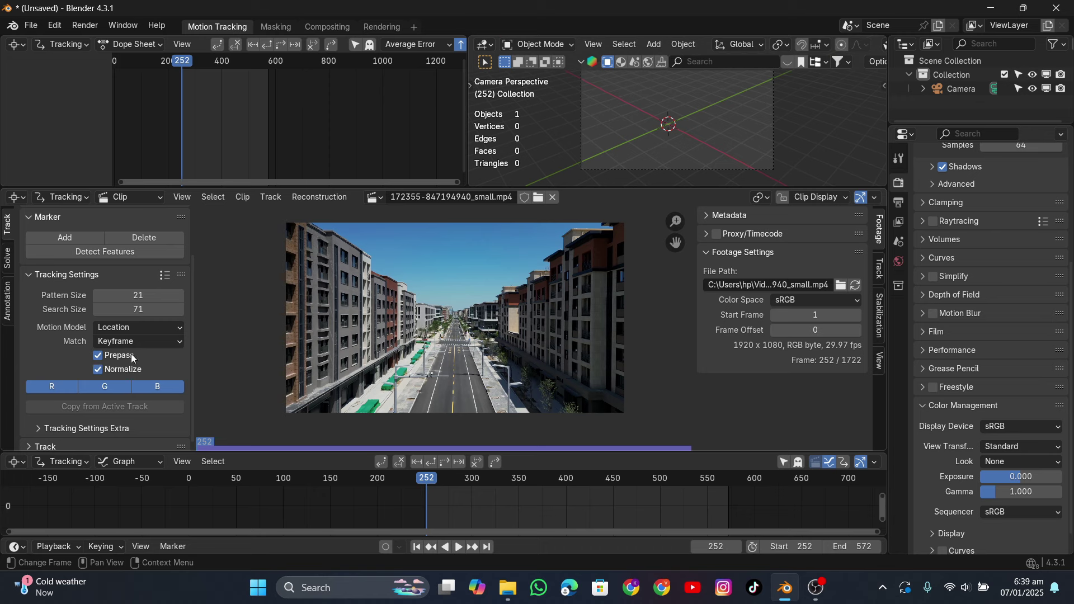
left_click(132, 342)
left_click(137, 372)
scroll(90, 291, "up", 2)
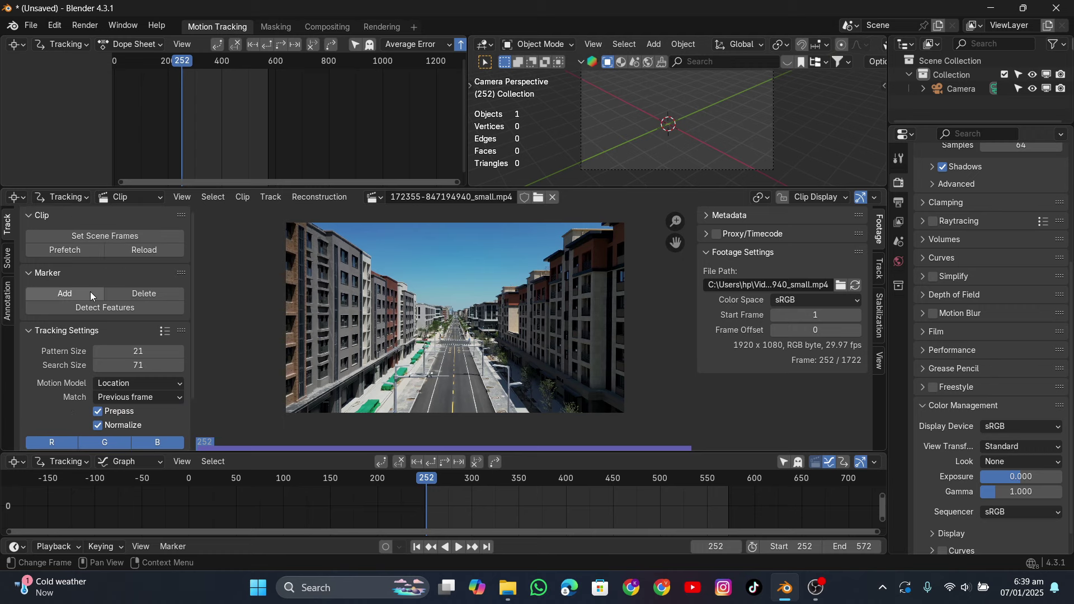
Step: Detect features at frame 252 and track them forward, and detect features at frame 572 and track them backward
left_click(99, 309)
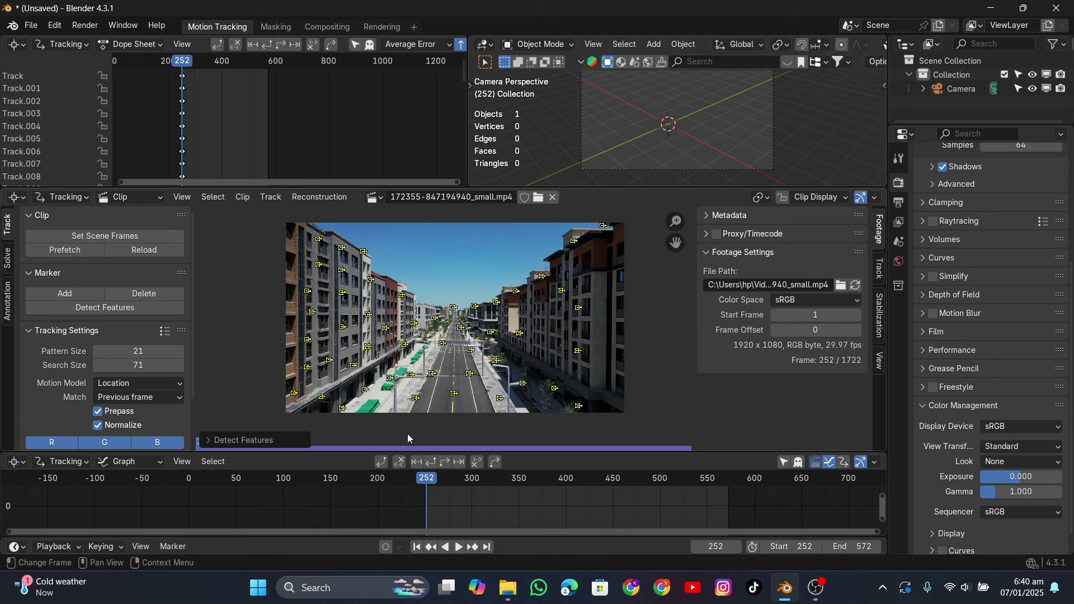
left_click(440, 459)
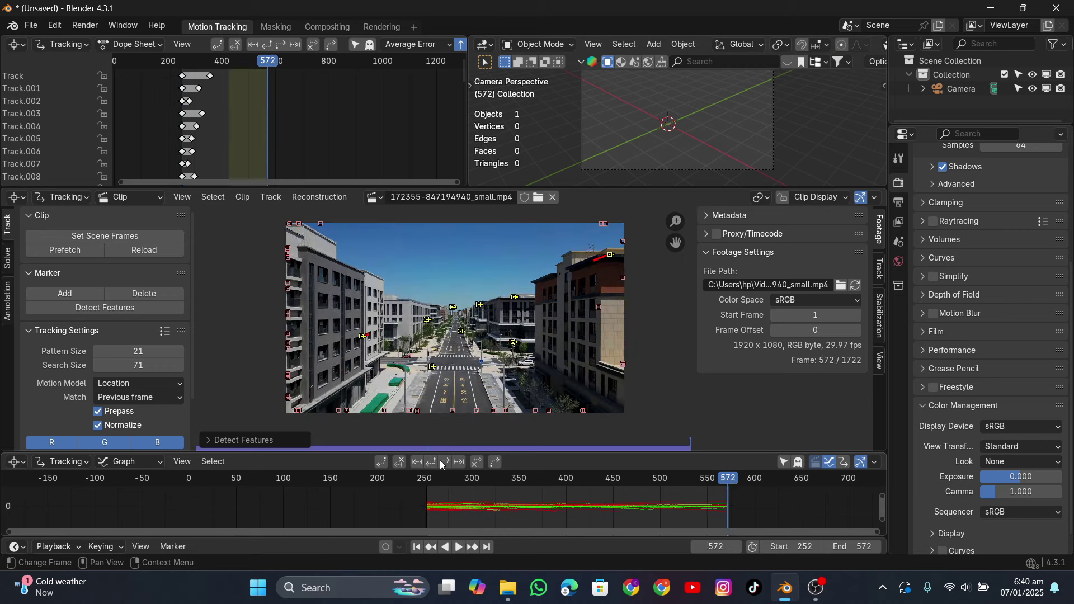
left_click(140, 307)
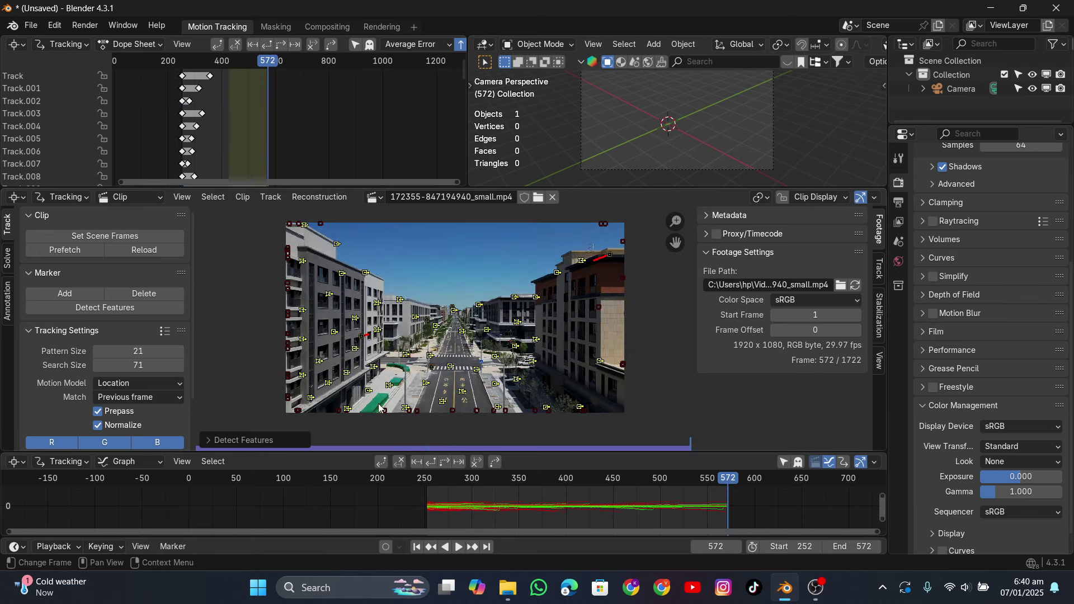
left_click(429, 462)
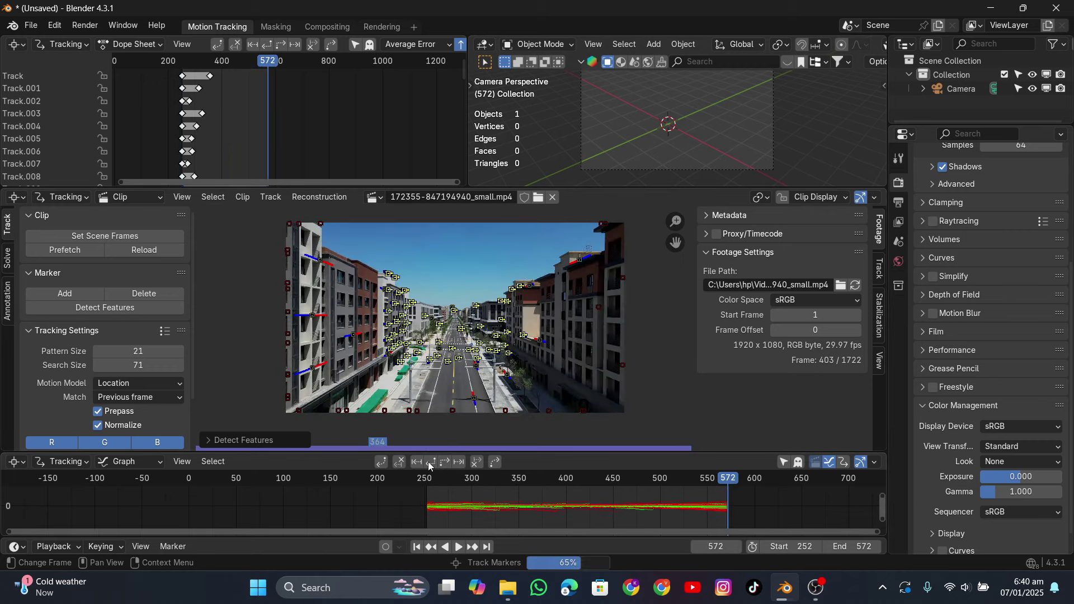
Step: Detect features at frame 404 and track them both backward and forward through the clip
left_click_drag(561, 481, 569, 481)
left_click(119, 309)
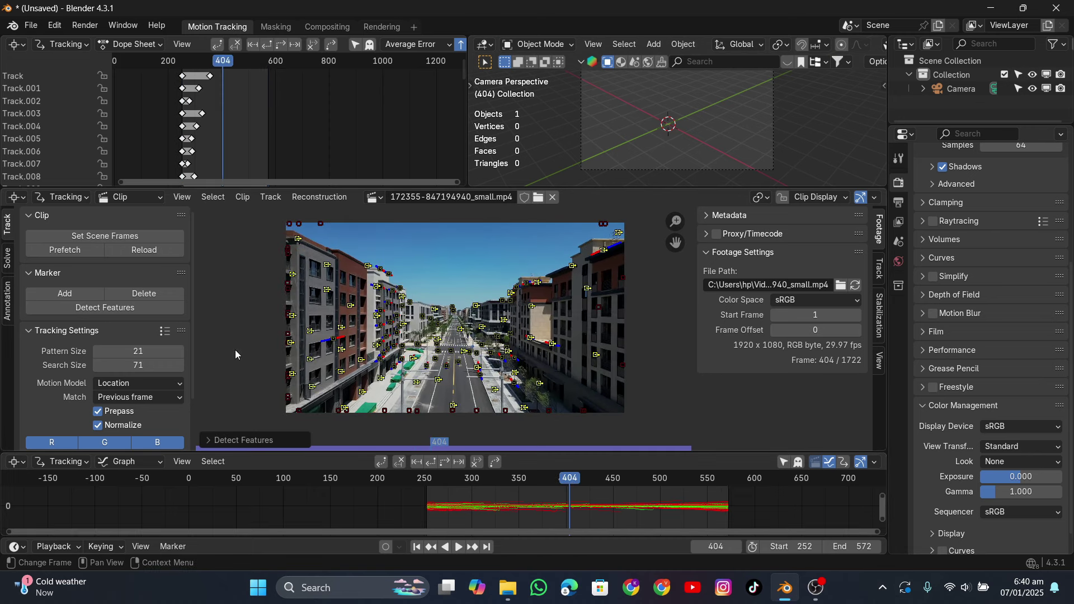
left_click(429, 462)
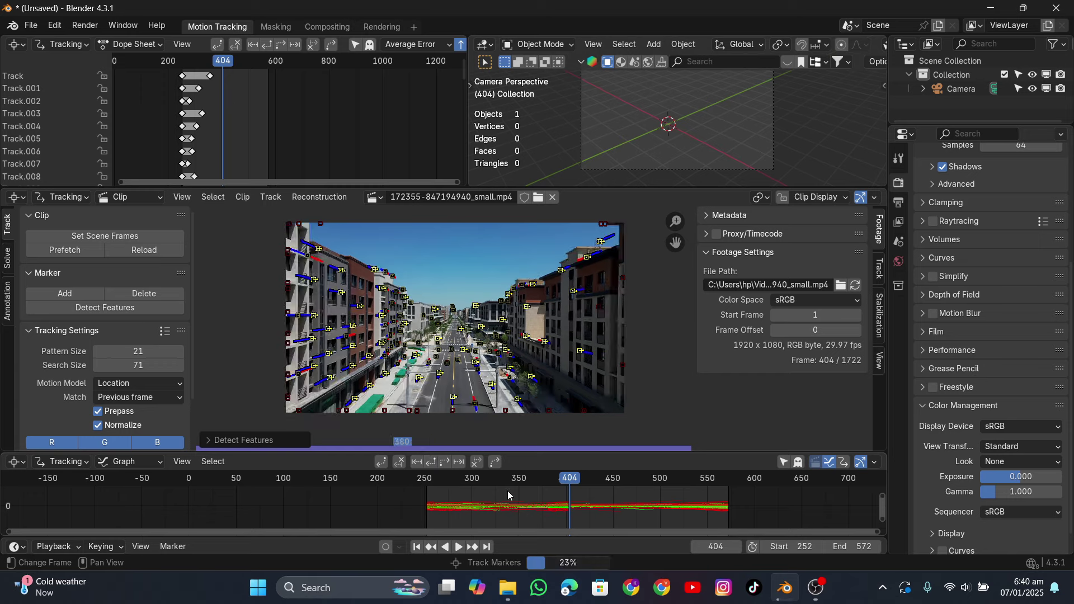
left_click(569, 481)
left_click_drag(569, 481, 571, 482)
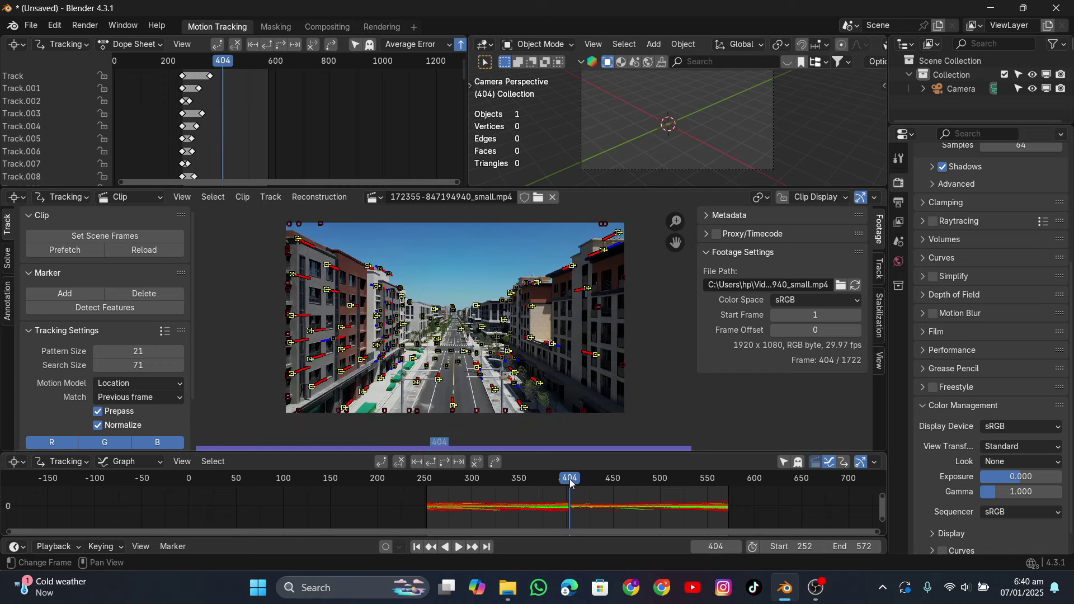
left_click(448, 462)
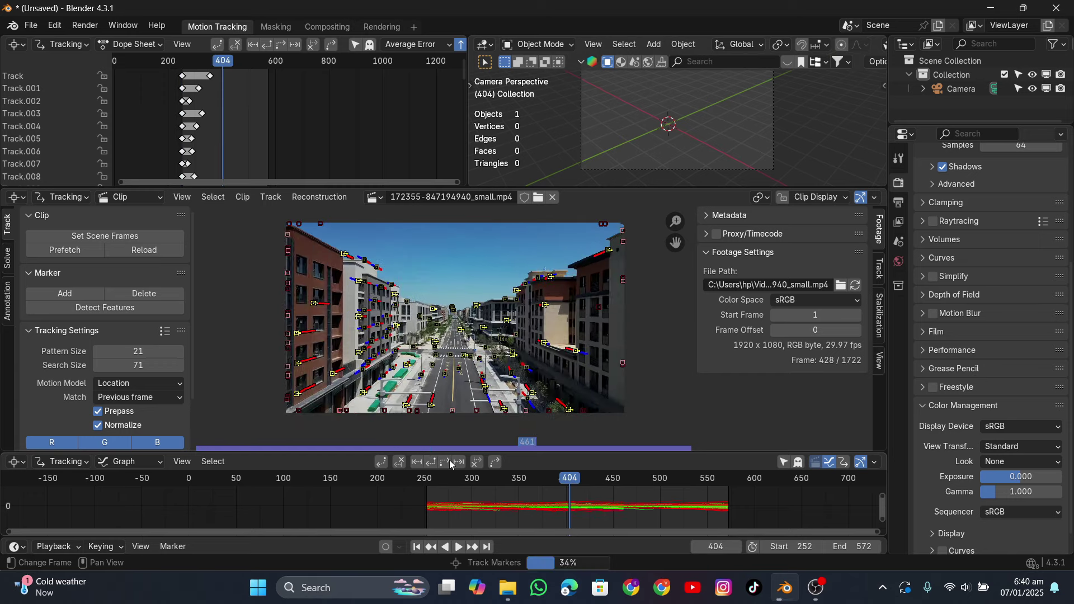
Step: Enlarge the graph area and delete the outlier track whose curve spikes downward near frame 470
left_click_drag(696, 489, 476, 509)
left_click_drag(589, 454, 593, 381)
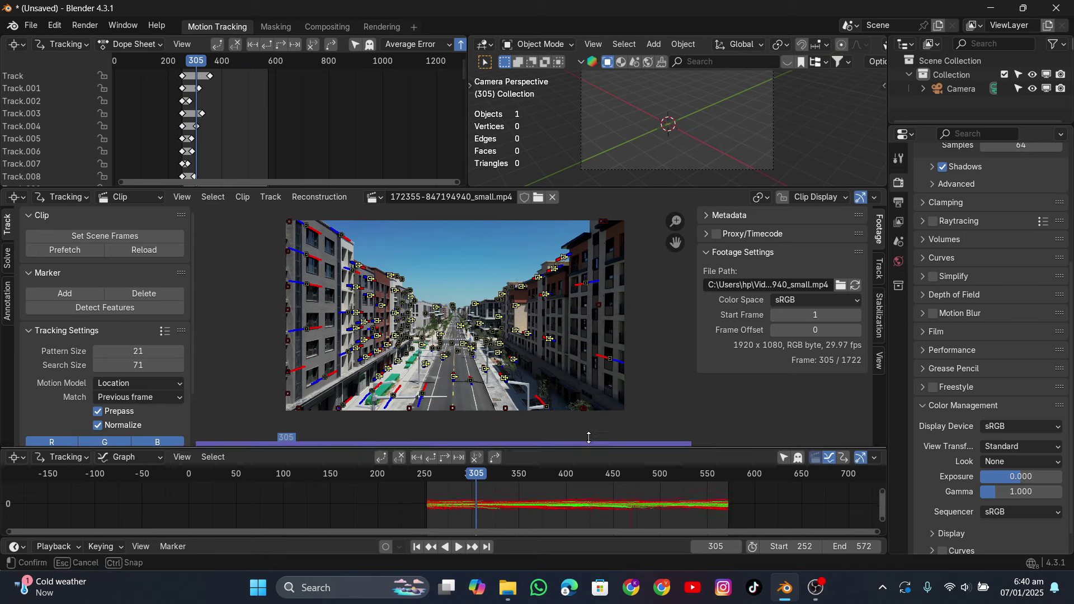
scroll(605, 425, "up", 3)
left_click(608, 498)
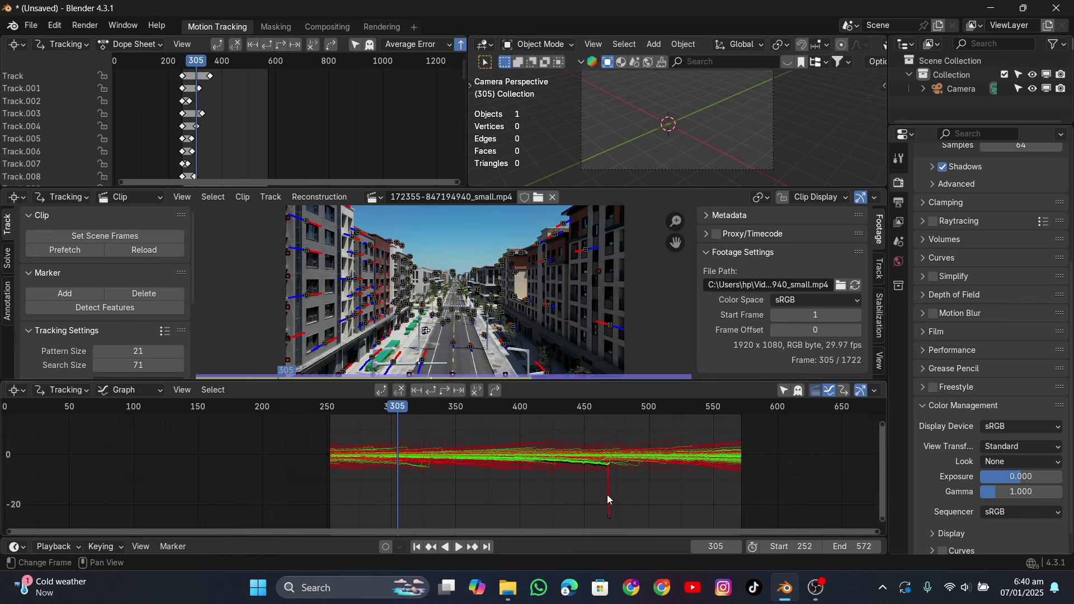
key("x")
left_click(606, 495)
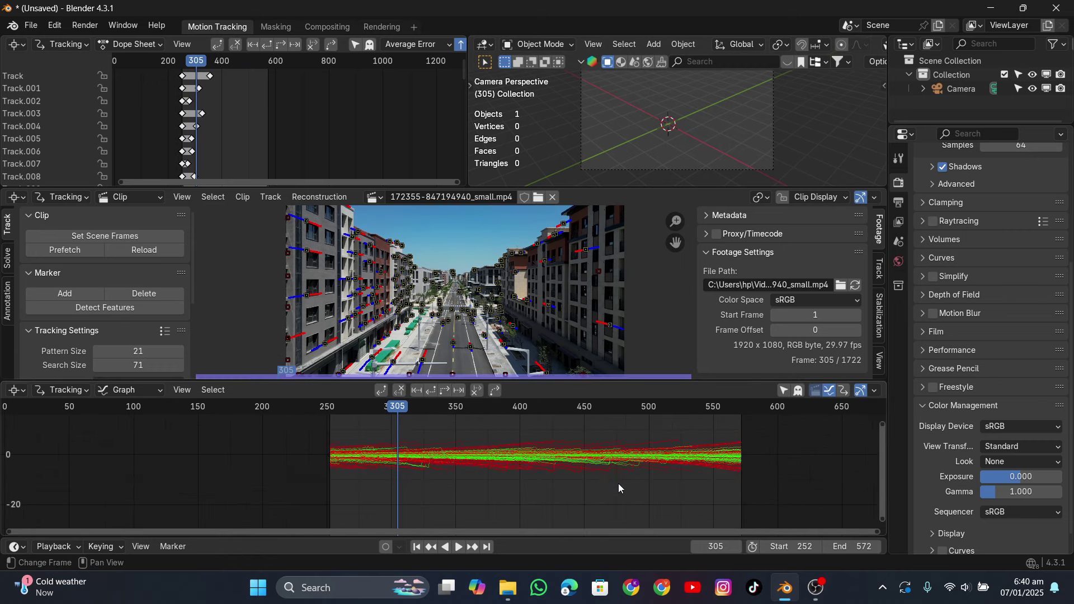
Step: Delete further stray track curves around frames 470 and 516 in the graph
key("x")
left_click(607, 471)
left_click(669, 441)
key("x")
left_click(666, 440)
Step: Shrink the graph area, display the solve settings and try to solve the camera motion with Keyframe A 1 and Keyframe B 30
left_click_drag(396, 410, 375, 488)
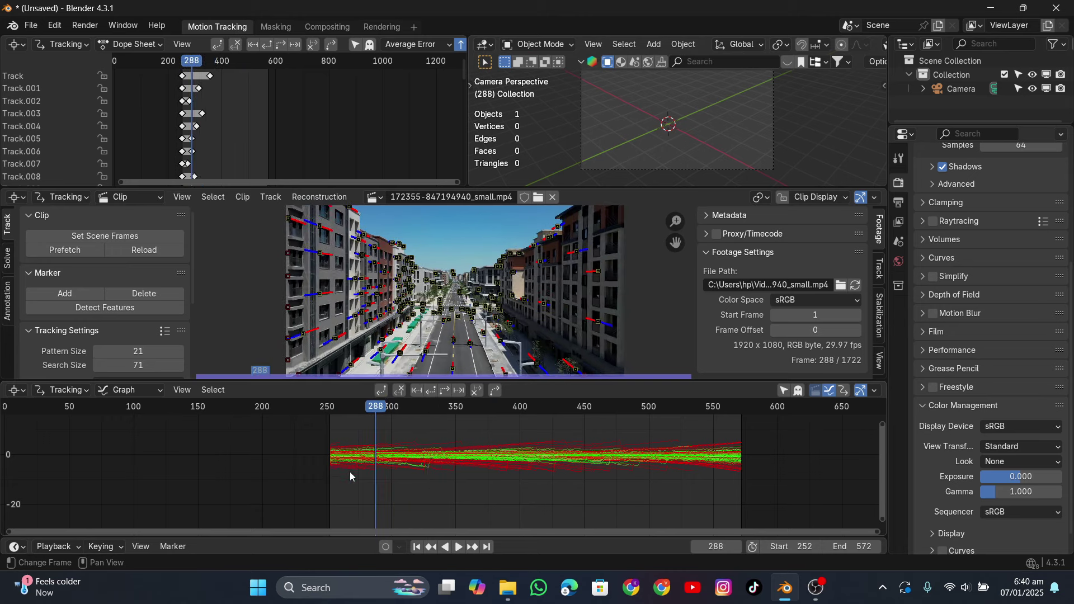
middle_click_drag(374, 474, 408, 485)
left_click_drag(585, 382, 585, 439)
left_click(7, 258)
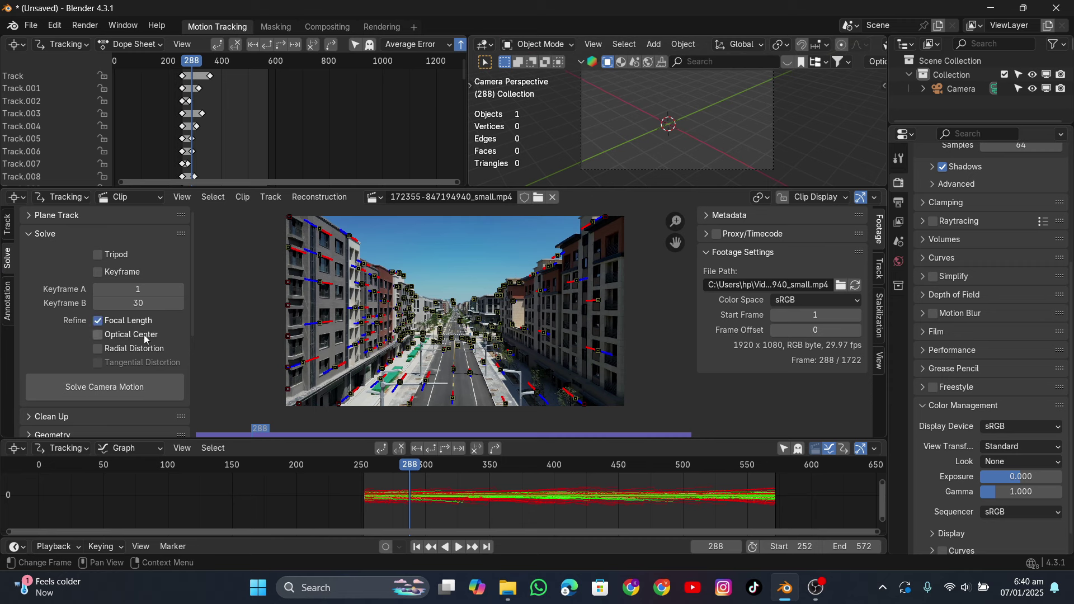
left_click(103, 386)
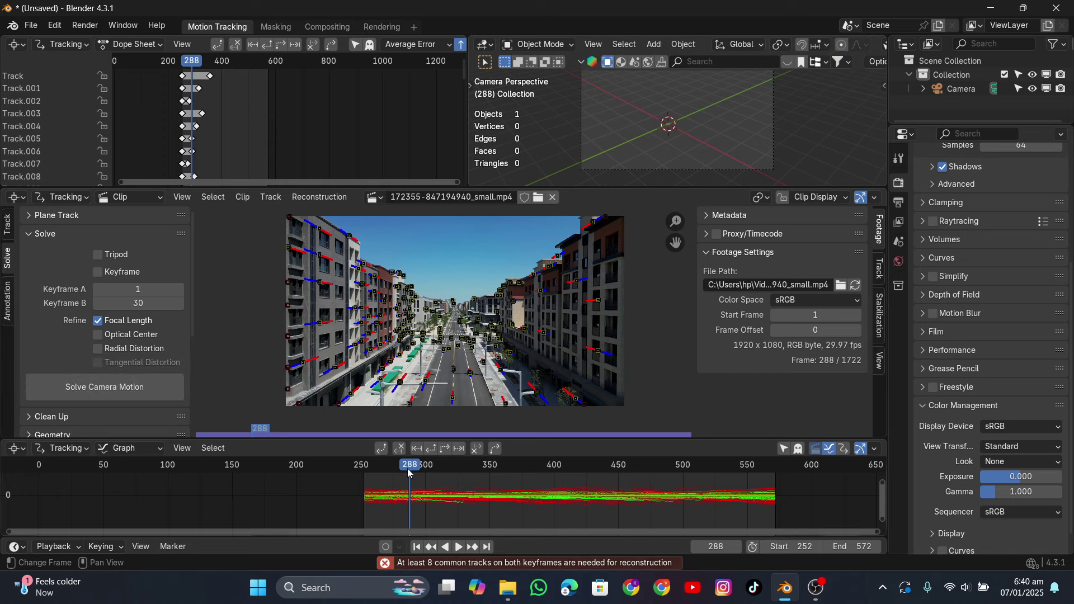
Step: Go to frame 254, set Keyframe A to 252 and Keyframe B to 315, and solve the camera motion
left_click_drag(407, 469, 366, 477)
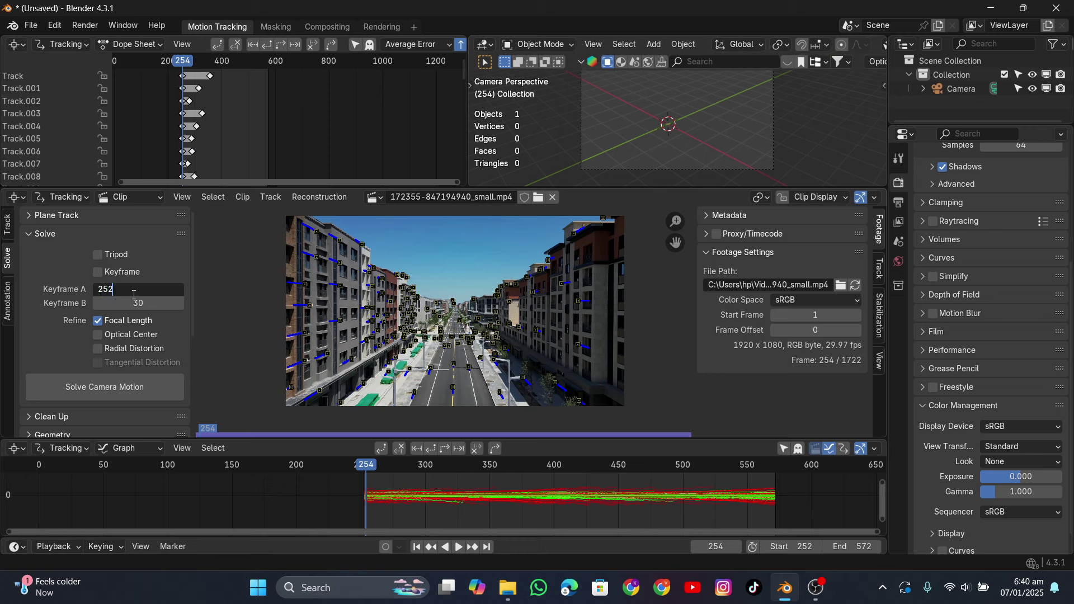
key("Return")
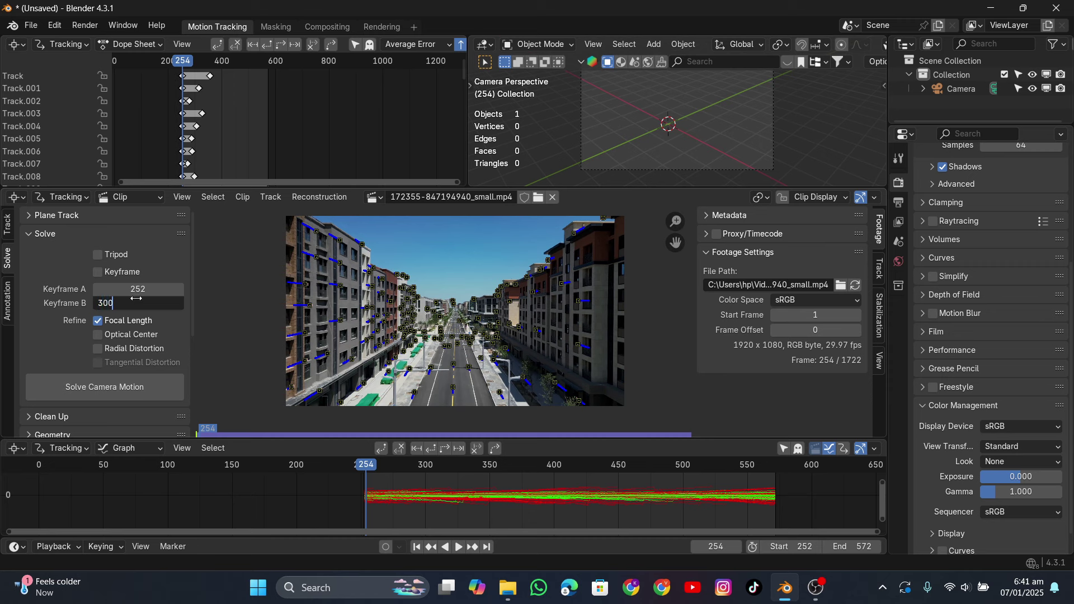
key("Return")
left_click_drag(136, 304, 135, 304)
left_click(117, 383)
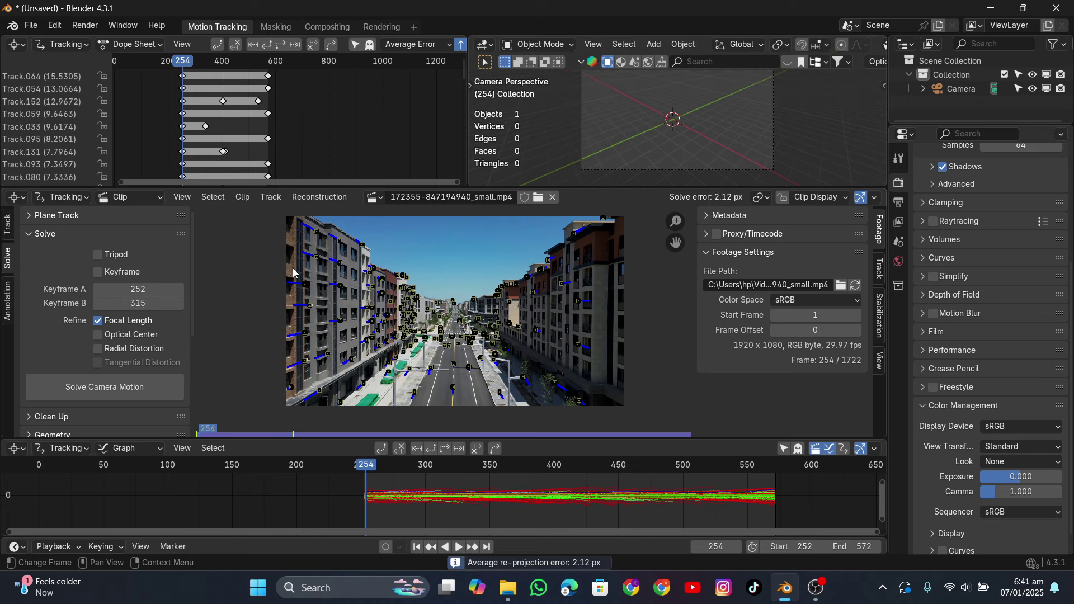
Step: Filter the tracks with a track threshold of 6.47, delete the problematic ones and solve the camera motion again
left_click(51, 418)
scroll(51, 419, "down", 5)
left_click(105, 362)
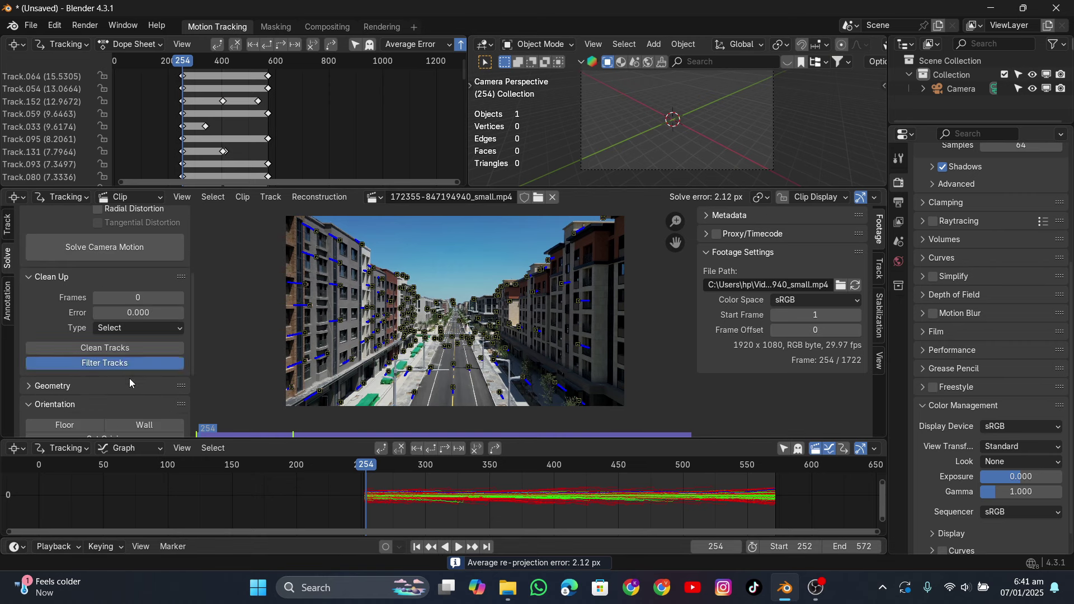
left_click(255, 424)
left_click_drag(329, 423, 358, 423)
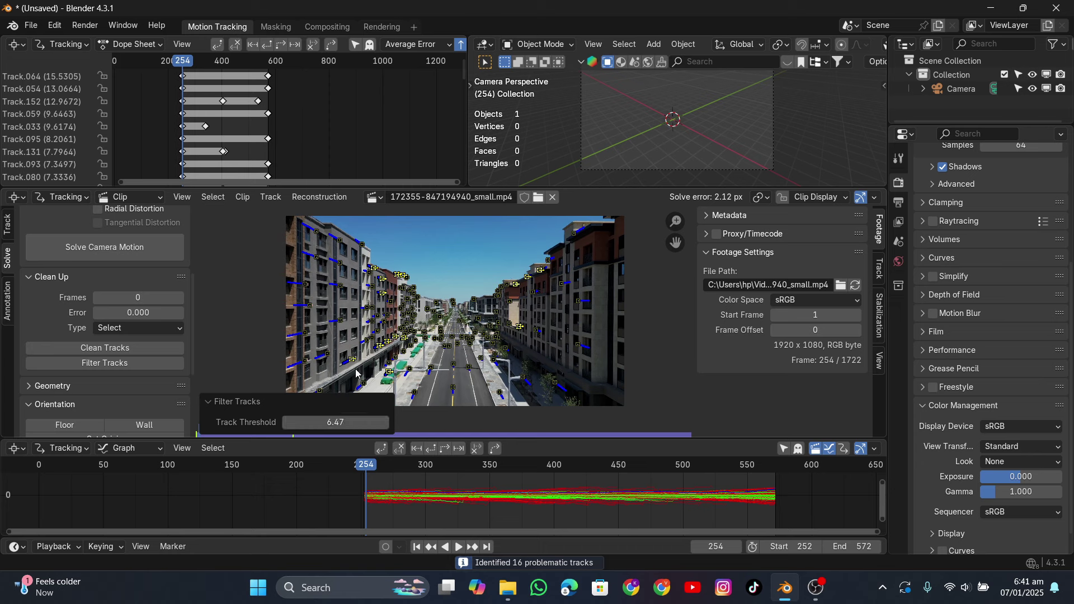
left_click(382, 319)
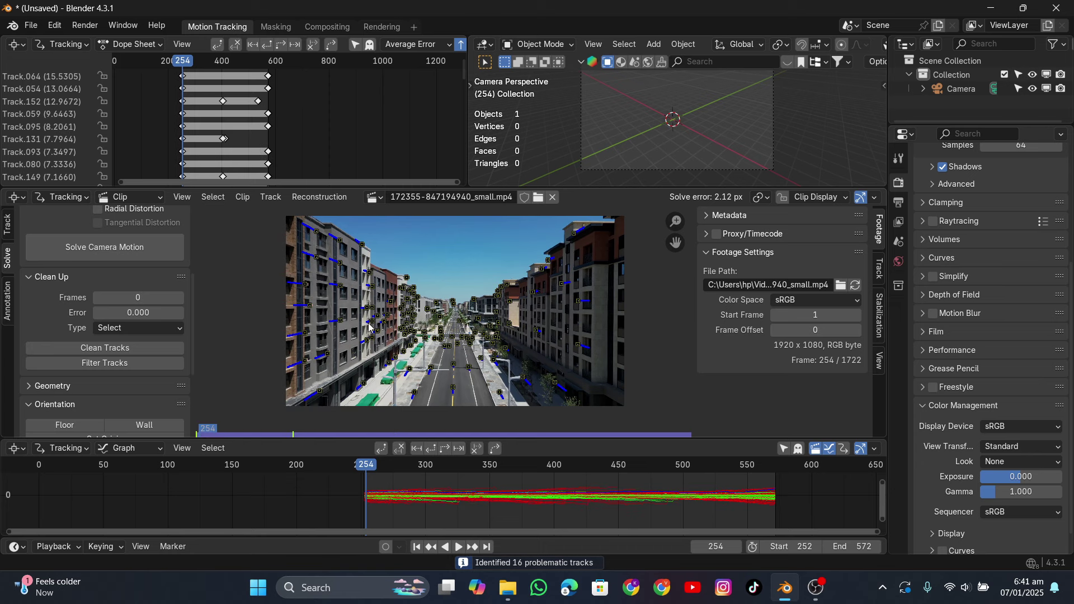
left_click(116, 255)
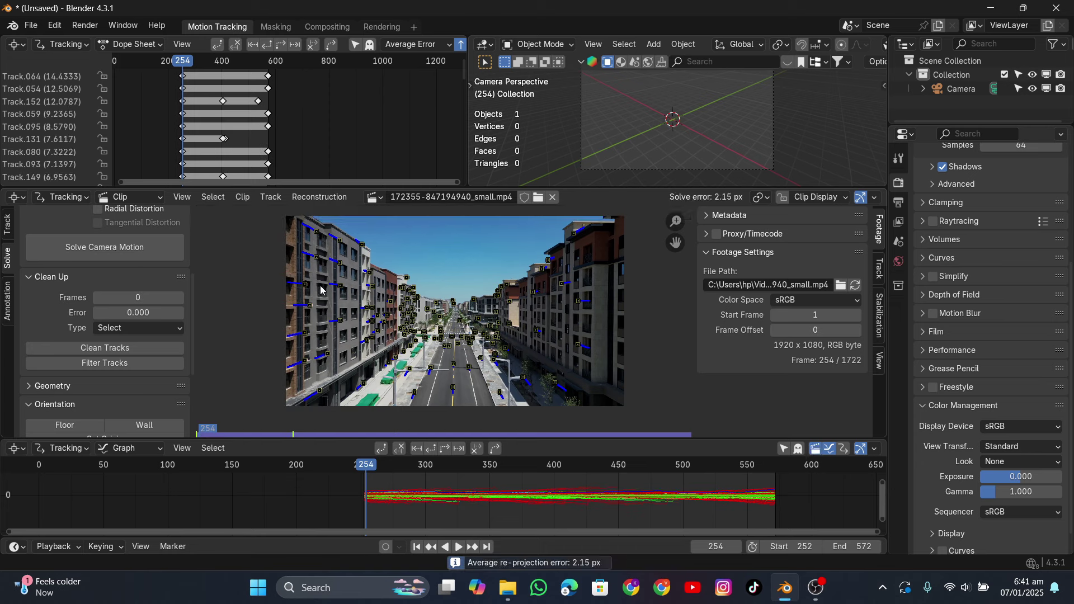
Step: Use Clean Tracks to select the tracks with the highest reprojection error, delete them and re-solve the camera motion
left_click(99, 354)
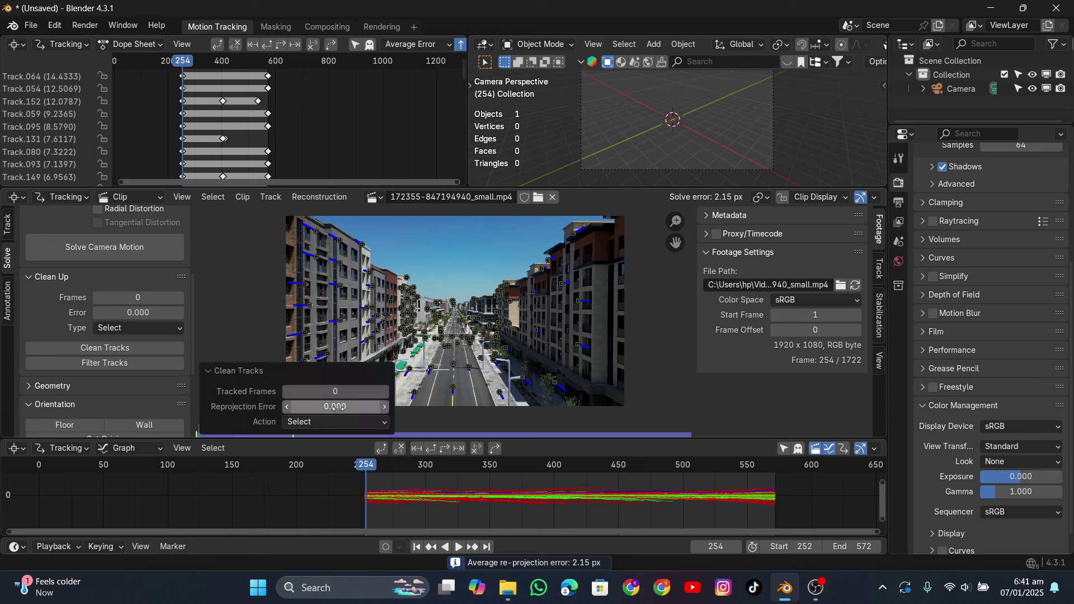
left_click_drag(348, 406, 414, 406)
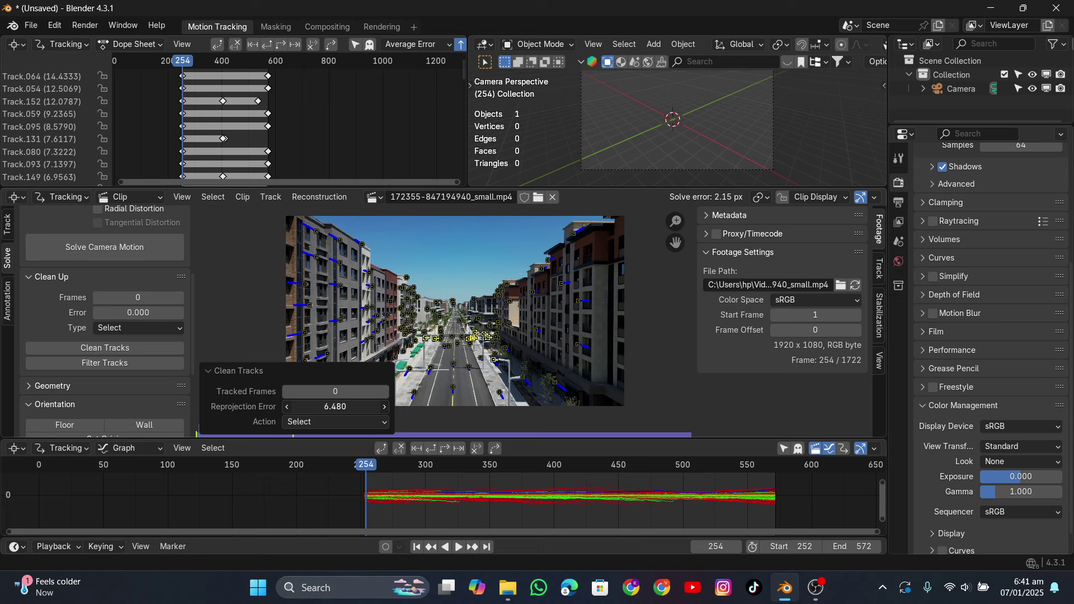
key("x")
left_click(417, 314)
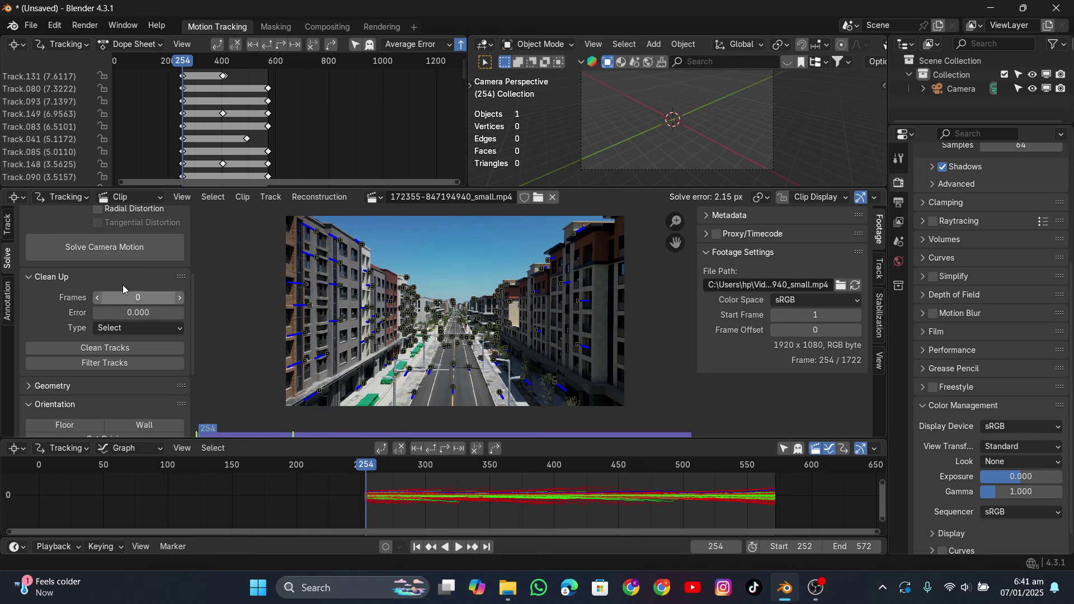
left_click(99, 250)
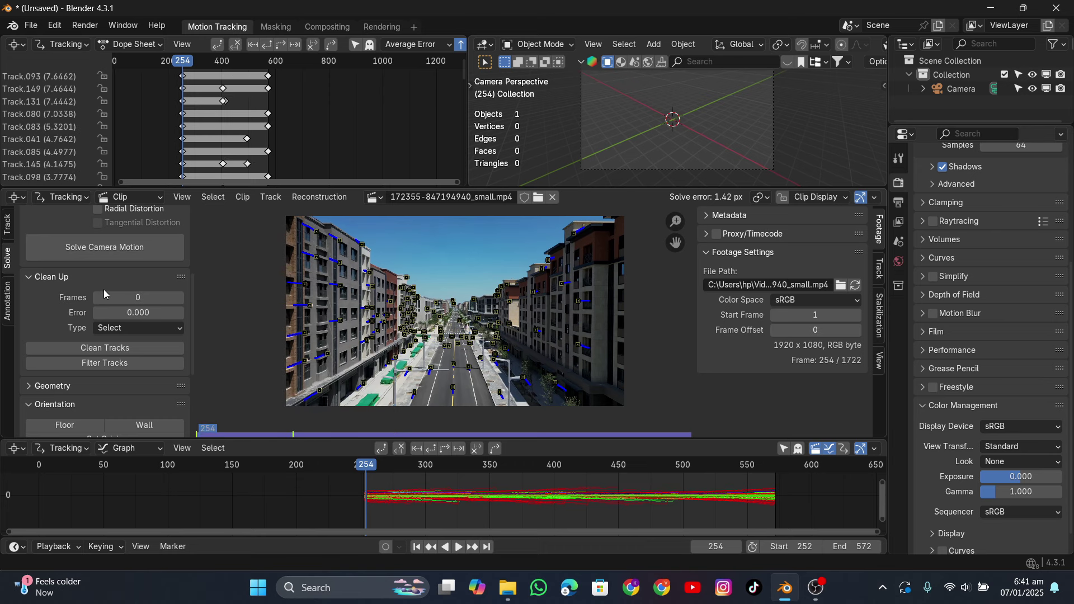
Step: Lower the Clean Tracks reprojection error limit, delete the next group of high-error tracks and re-solve the camera motion
left_click(96, 351)
left_click_drag(335, 407, 389, 406)
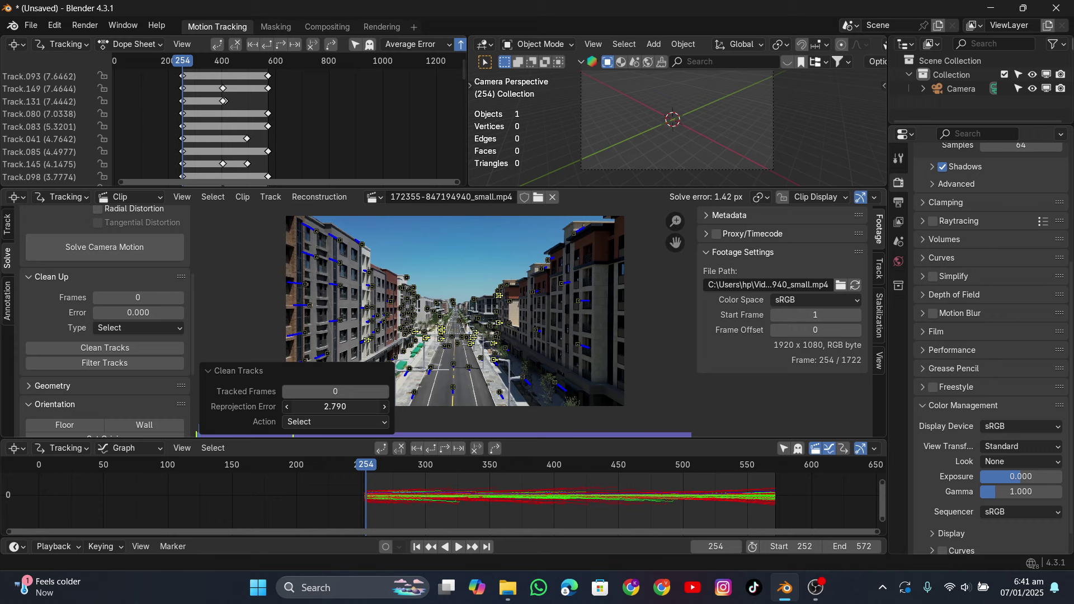
key("Delete")
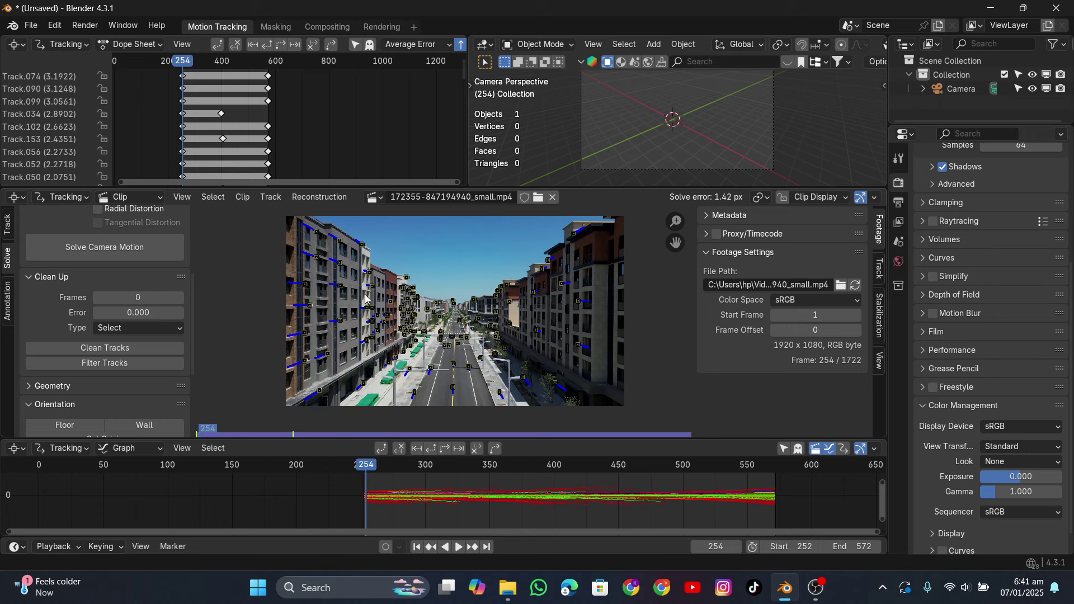
left_click(99, 248)
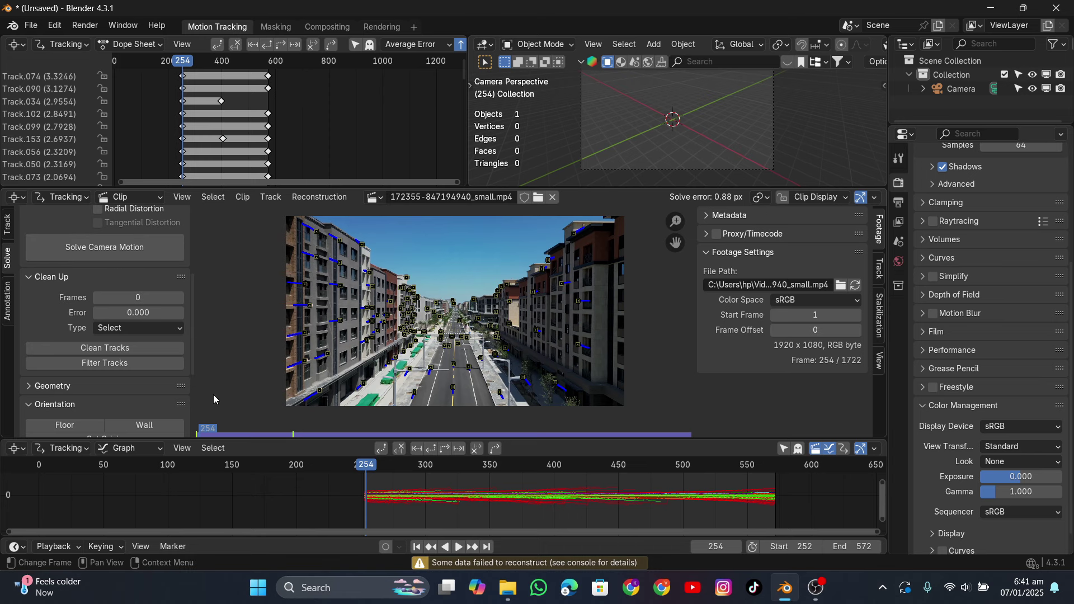
Step: Run Filter Tracks again with a threshold of 6.47 and delete the problematic track
left_click(112, 364)
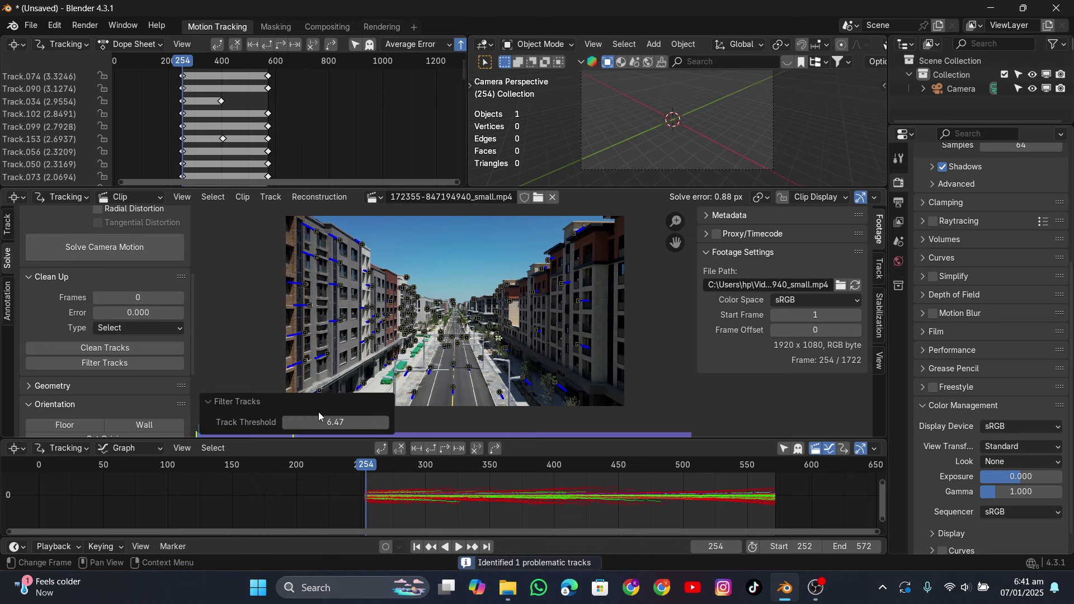
key("Delete")
left_click(388, 349)
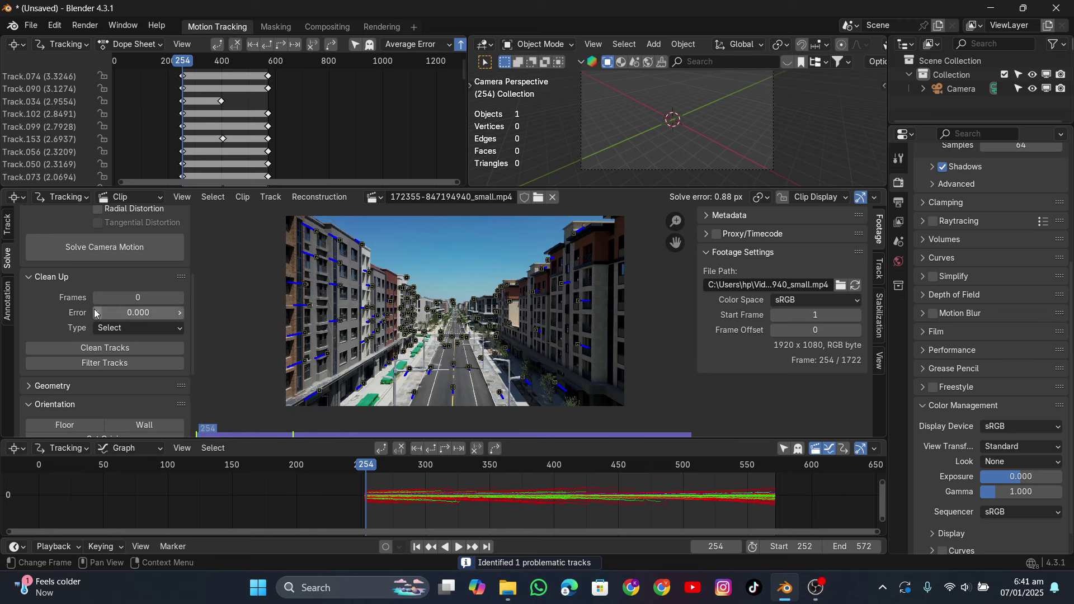
Step: Clean out the tracks with a reprojection error above 2.550 and re-solve the camera motion
left_click(98, 347)
left_click_drag(330, 411, 388, 412)
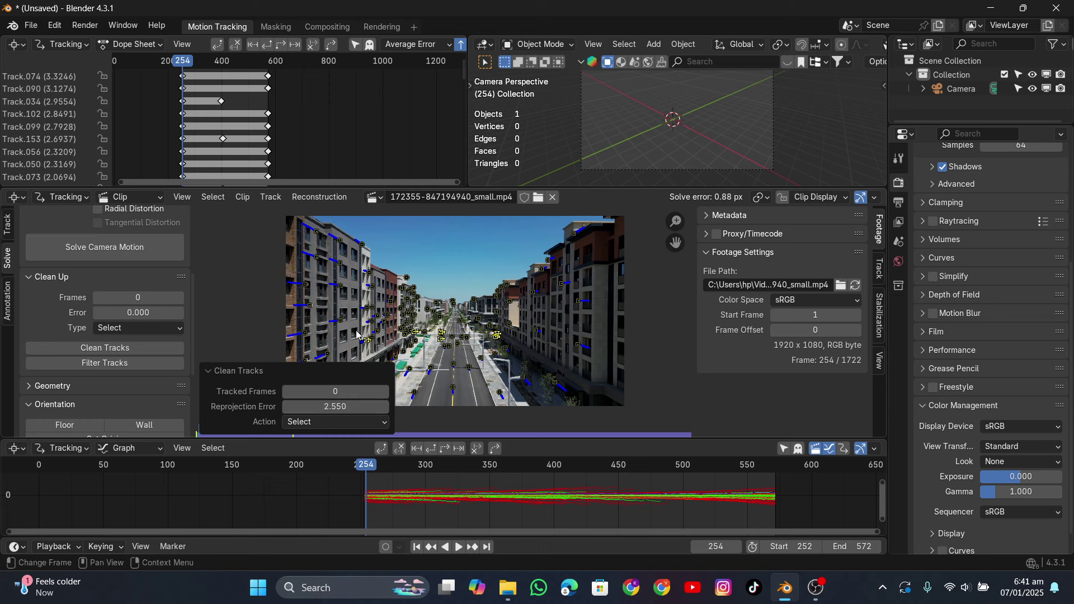
left_click(128, 246)
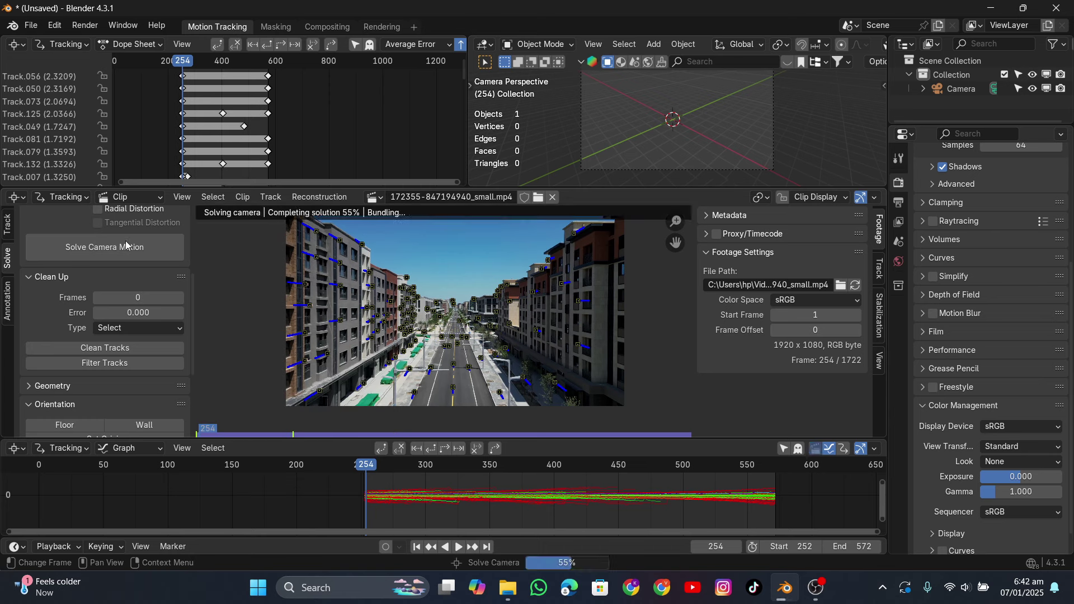
Step: Delete the tracks with a reprojection error above about 2 using Clean Tracks, and re-solve the camera motion
left_click(109, 347)
mouse_move(334, 407)
left_mouse_down()
mouse_move(396, 408)
mouse_move(335, 407)
left_mouse_up()
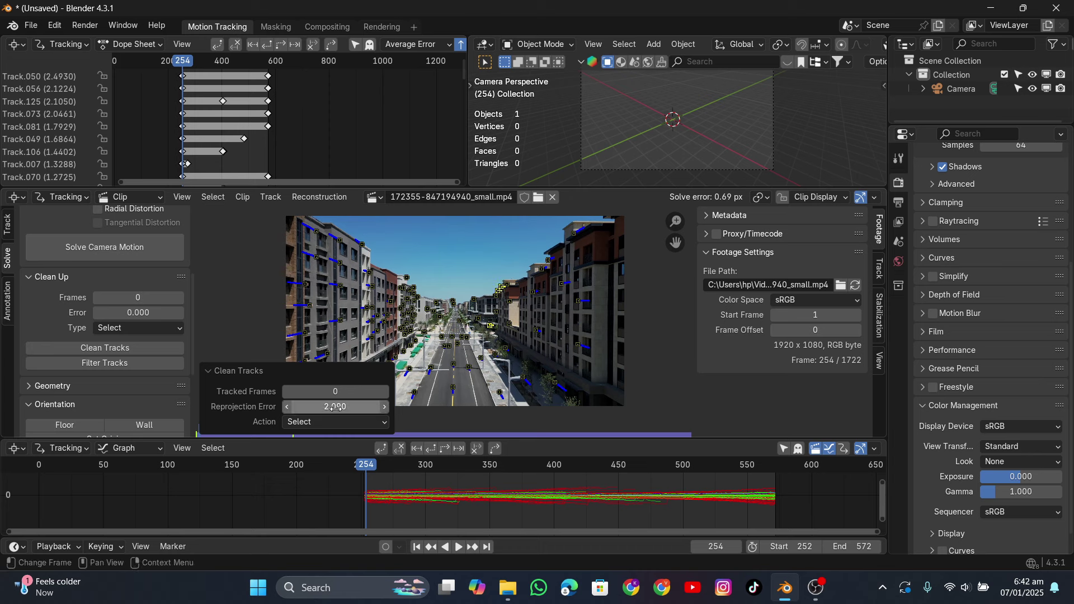
key("x")
left_click(388, 336)
left_click(134, 252)
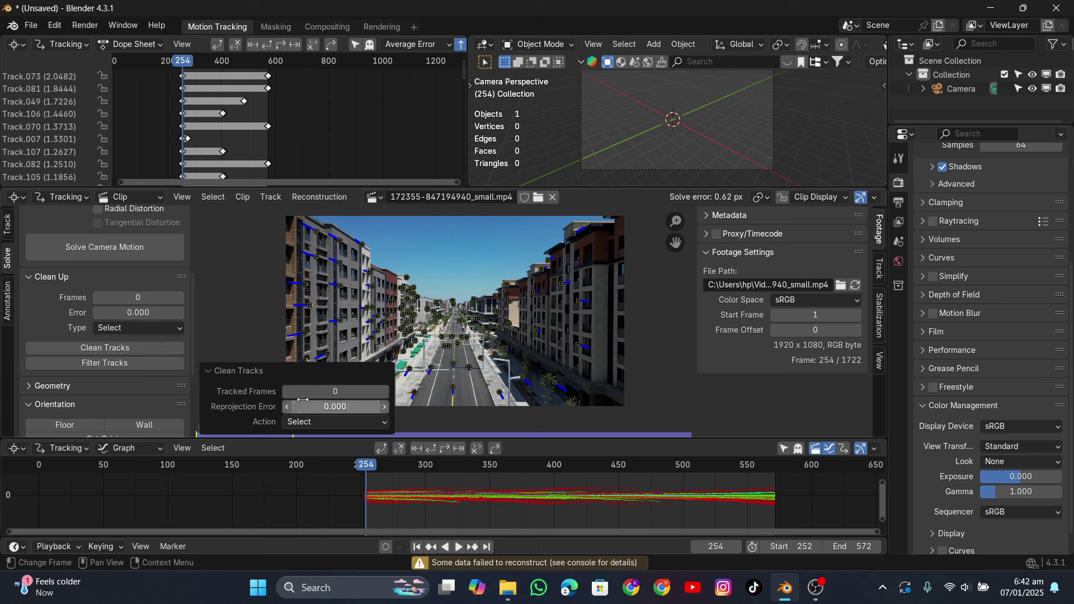
Step: Delete the tracks with a reprojection error above 1.520 and re-solve the camera motion
left_click_drag(335, 407, 372, 407)
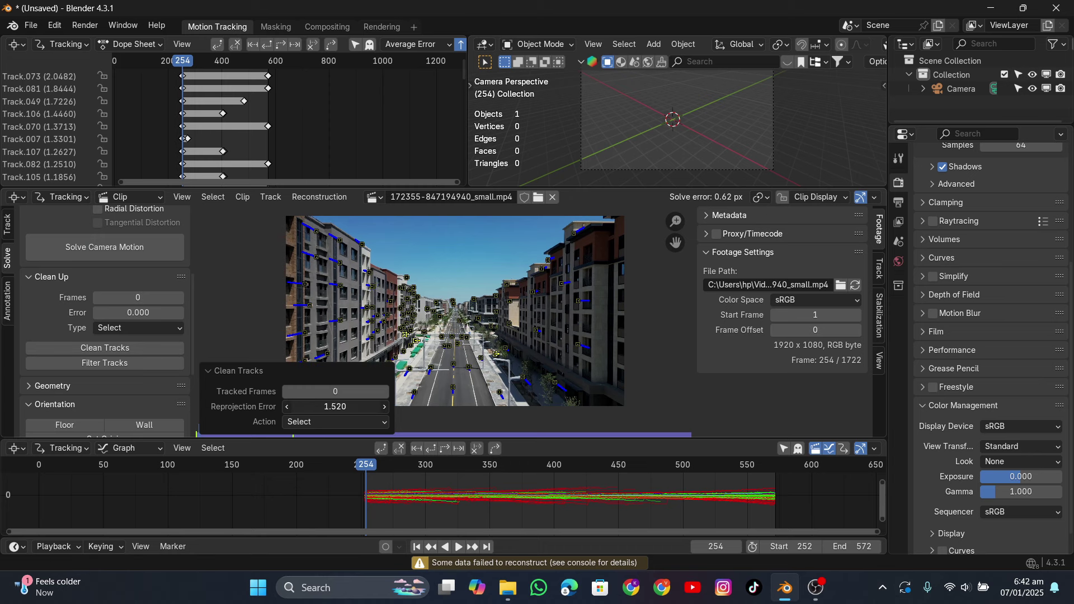
key("Delete")
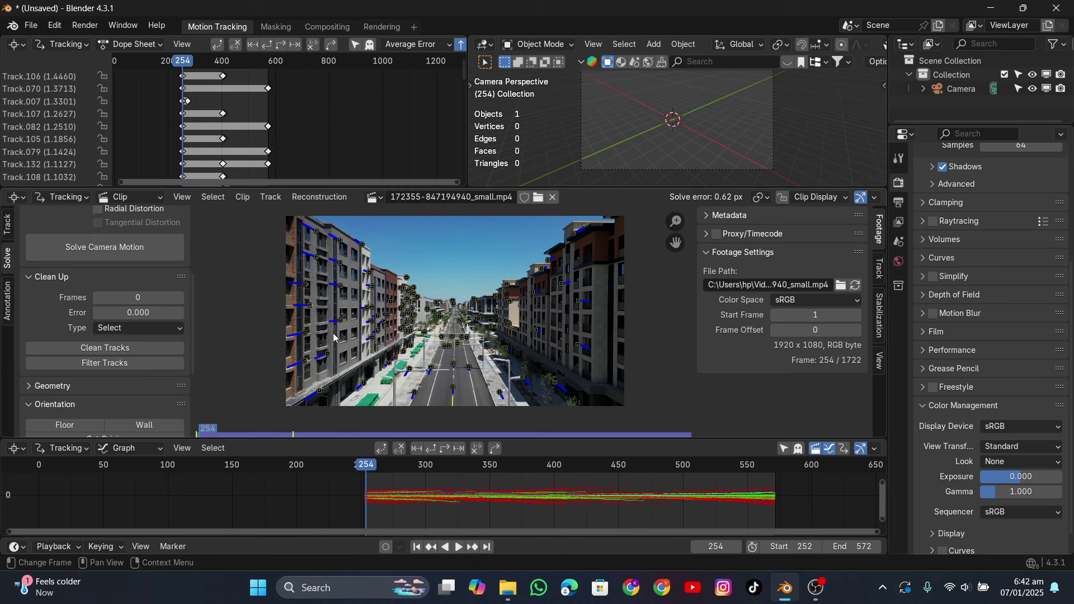
left_click(117, 250)
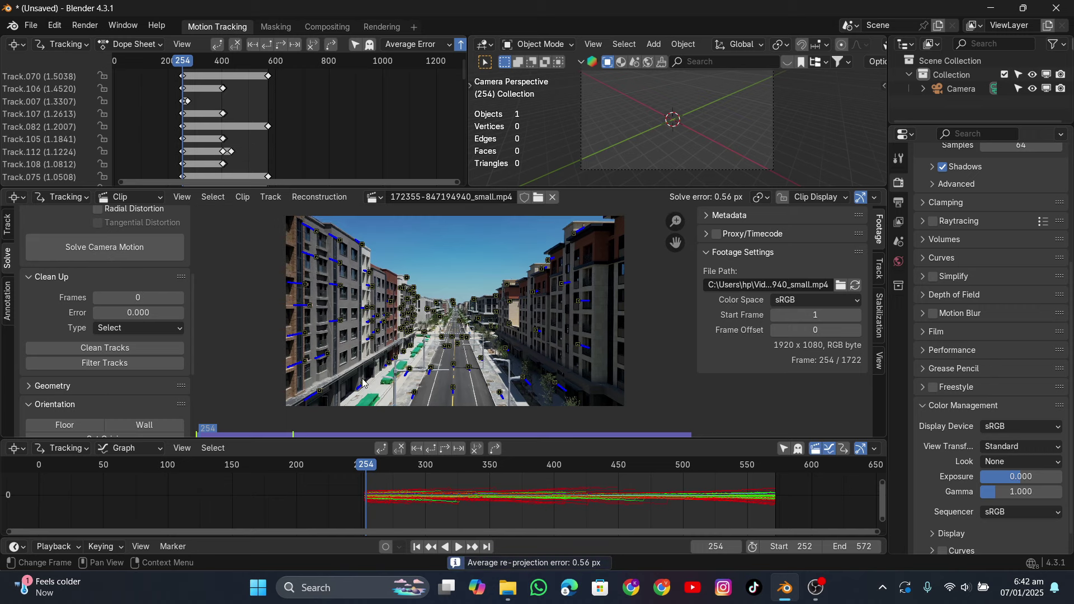
Step: Set the footage as the camera background and set up the tracking scene
scroll(373, 329, "up", 1)
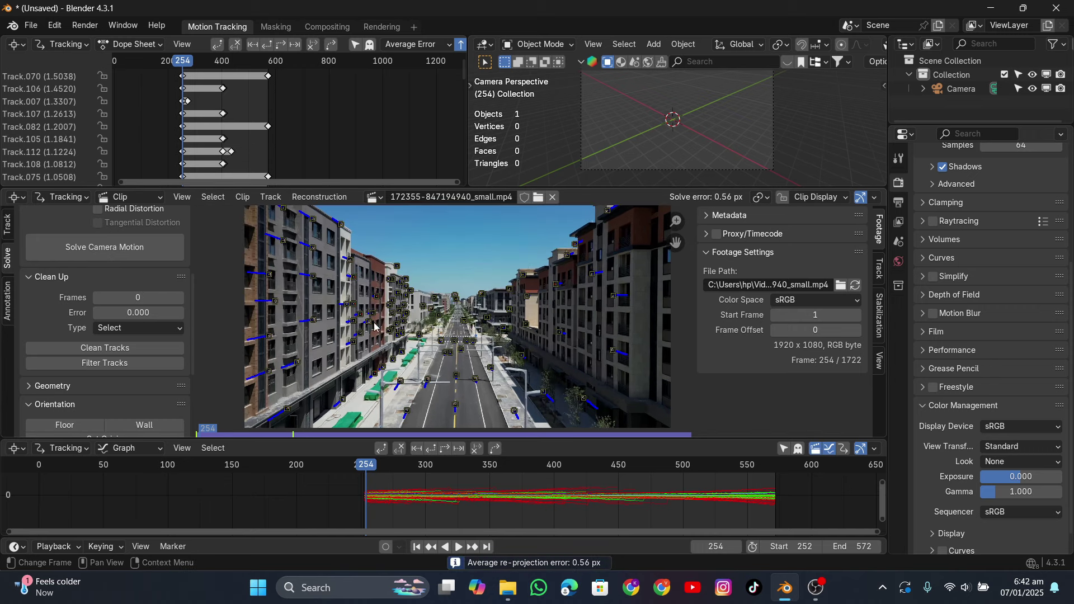
scroll(92, 319, "down", 5)
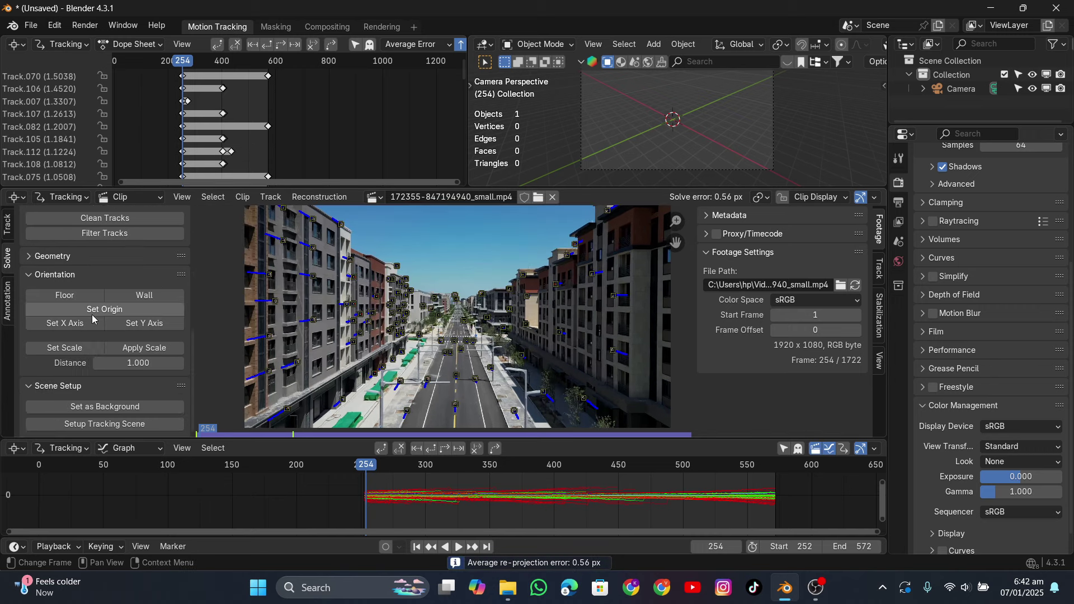
left_click(81, 412)
left_click(90, 425)
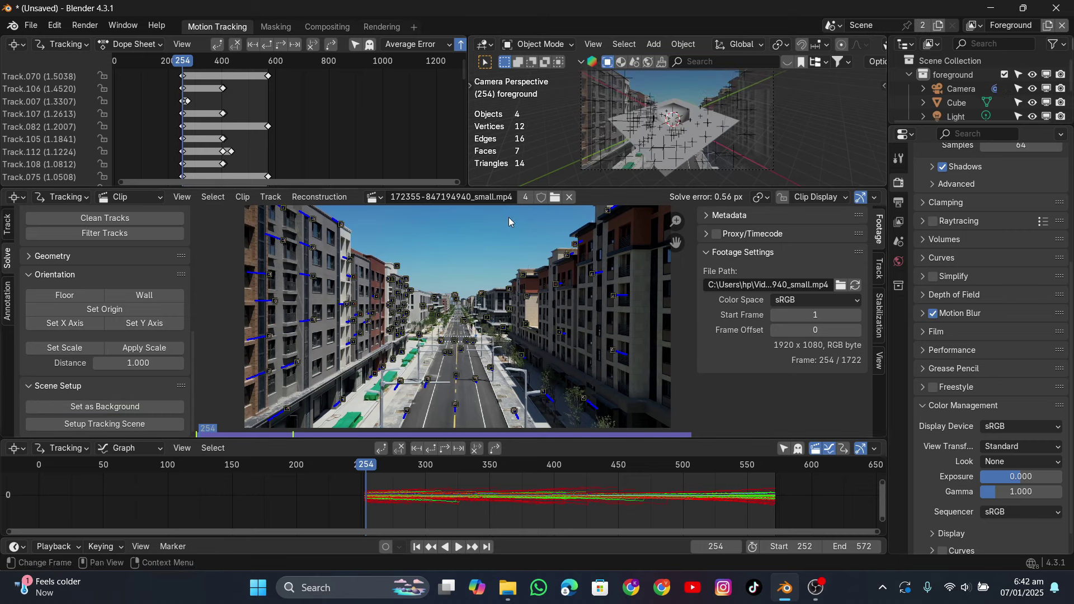
Step: Go to frame 413 and set the scene origin at the track in the middle of the near crosswalk
scroll(491, 307, "up", 2)
left_click_drag(363, 479, 571, 479)
scroll(564, 349, "up", 3)
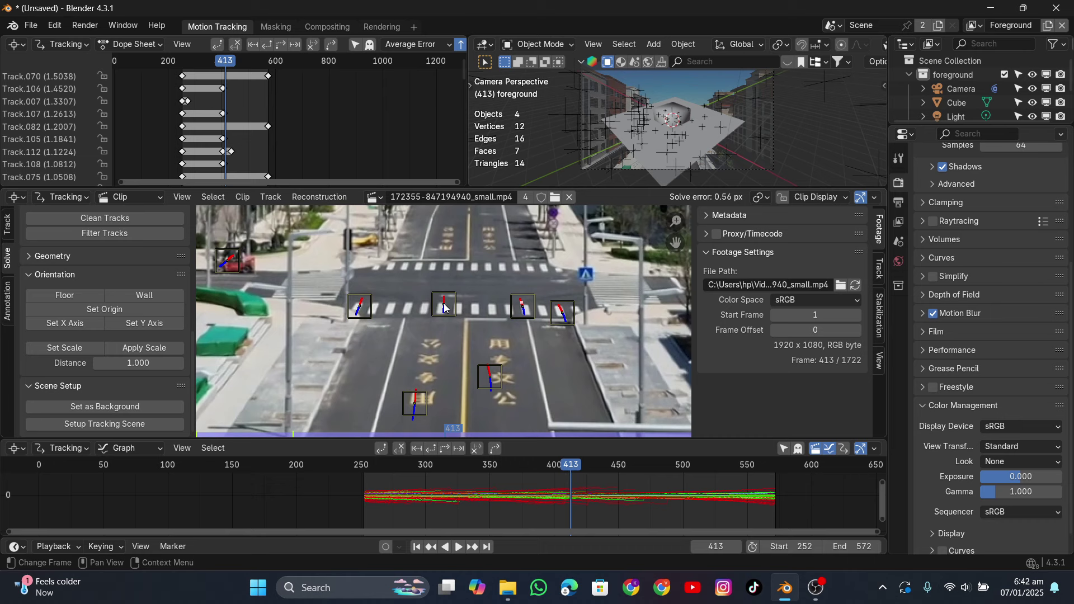
left_click(445, 308)
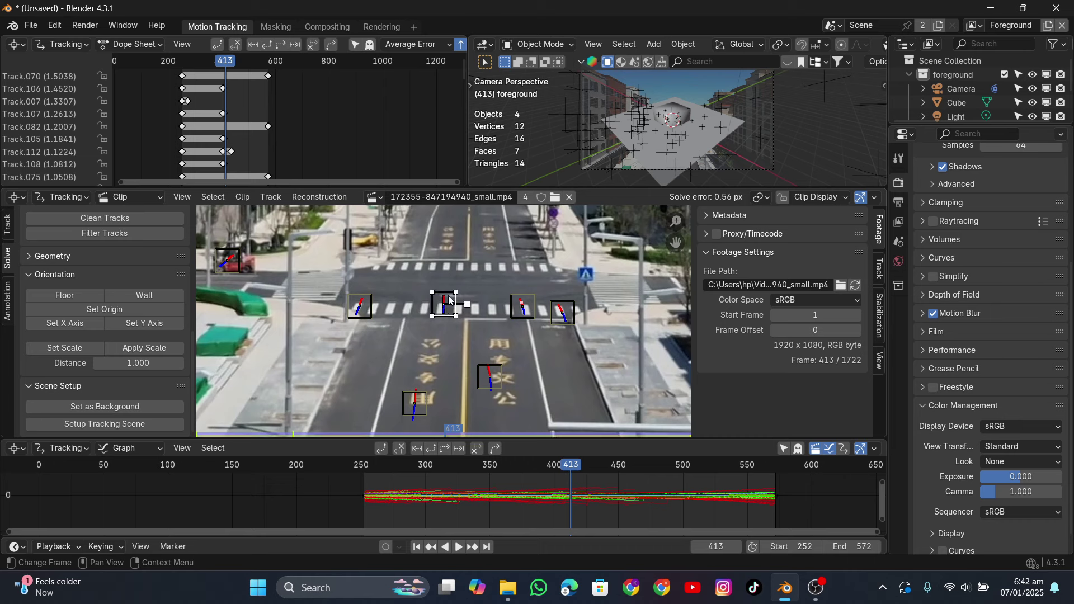
left_click(112, 310)
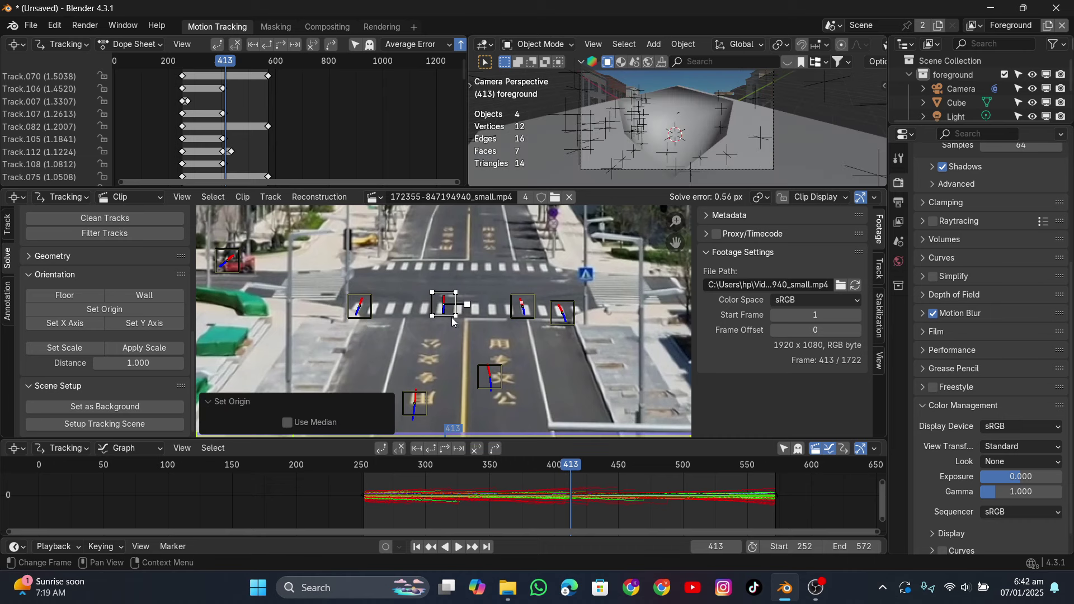
Step: Set the scene scale to a distance of 2.7 between the origin track and the next crosswalk track to its right
left_click(522, 309, "shift")
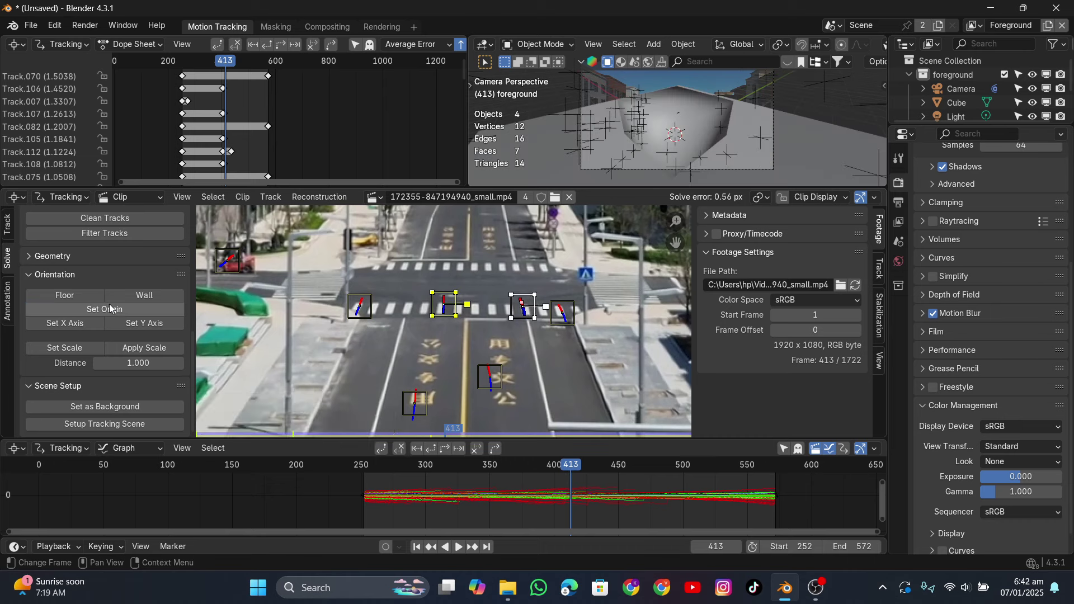
left_click(72, 348)
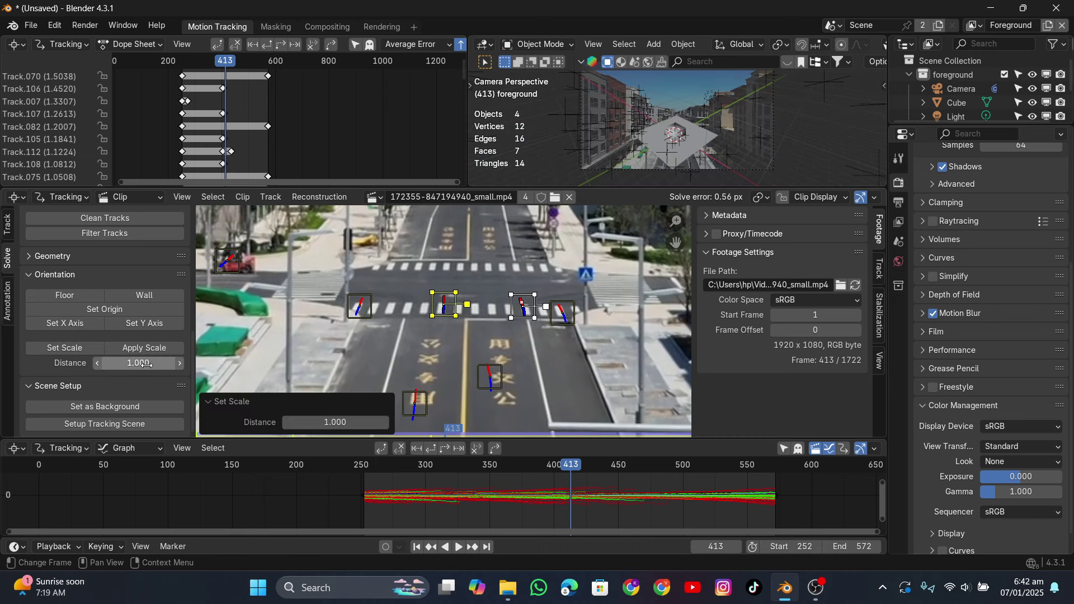
mouse_move(144, 364)
left_mouse_down()
mouse_move(162, 365)
mouse_move(146, 365)
left_mouse_up()
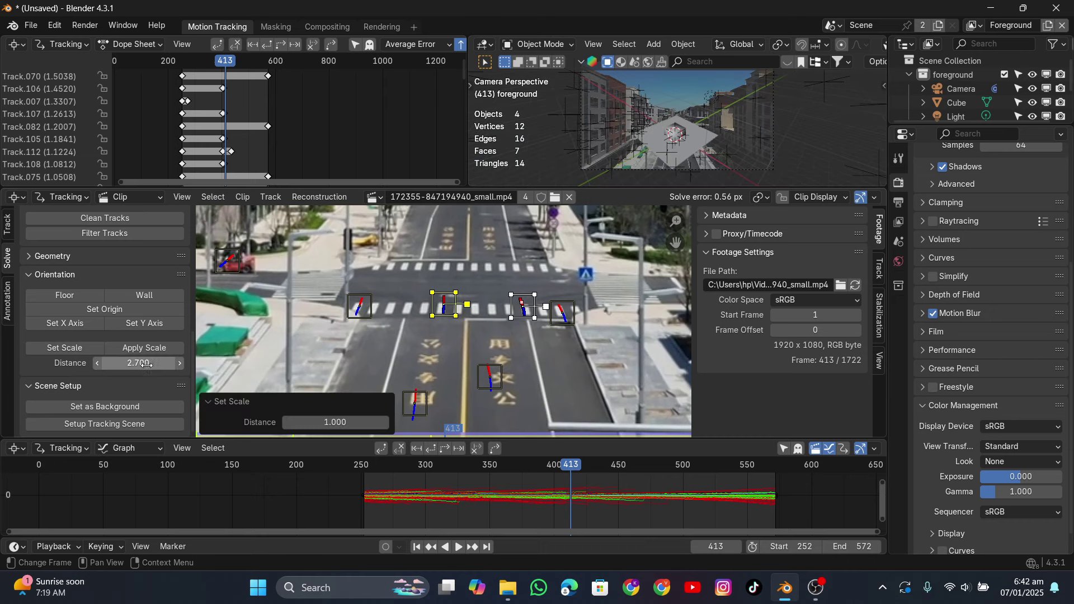
left_click(74, 346)
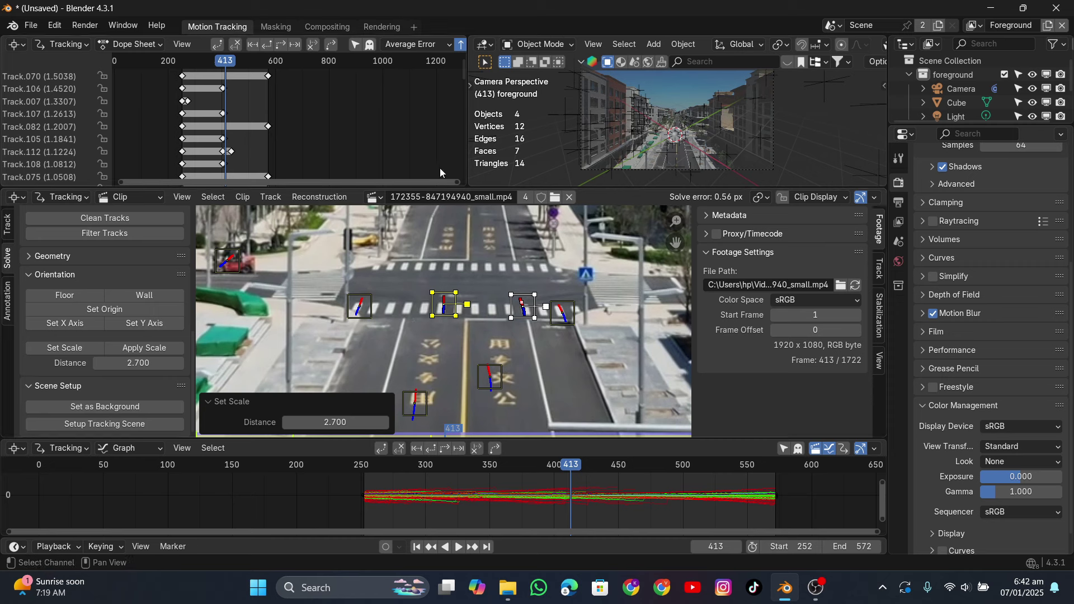
Step: Align the scene's X axis to the track at the left end of the near crosswalk
left_click(405, 268)
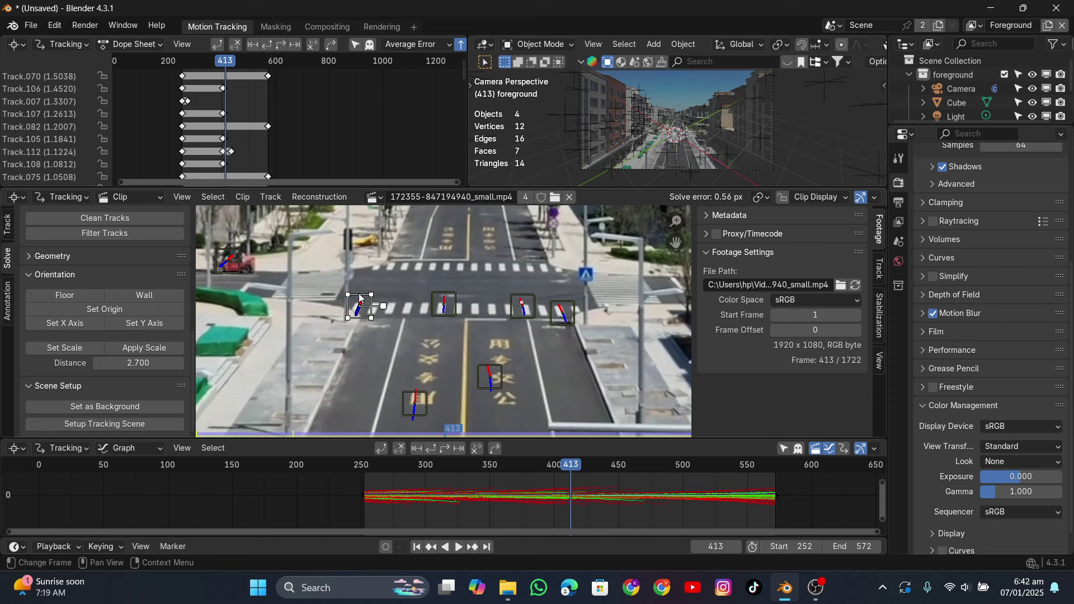
left_click(97, 323)
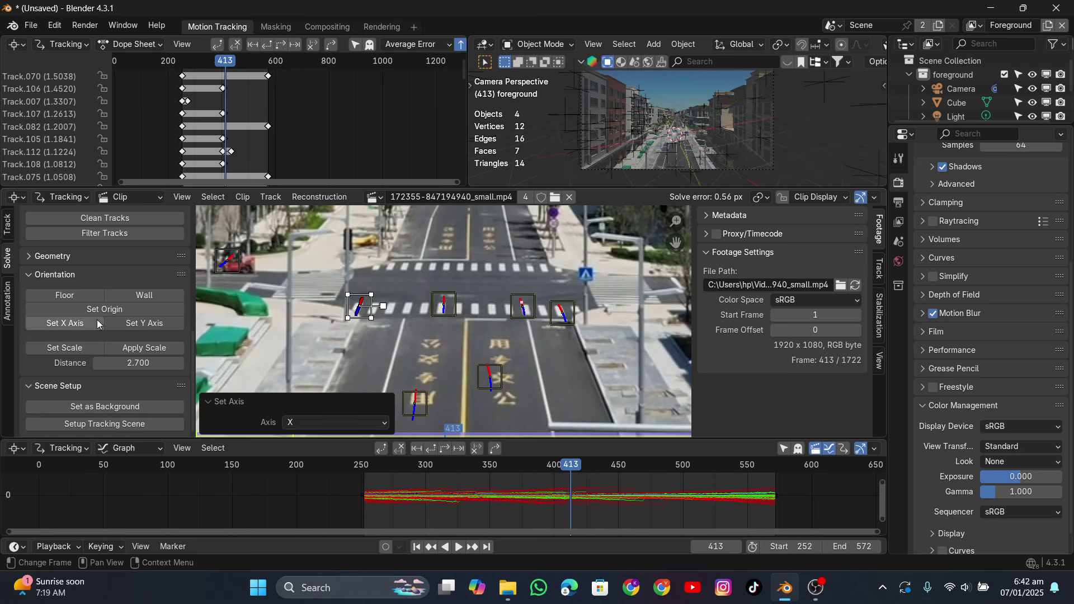
Step: Align the scene's X axis to the track on the road well beyond the crosswalks
scroll(435, 273, "down", 4)
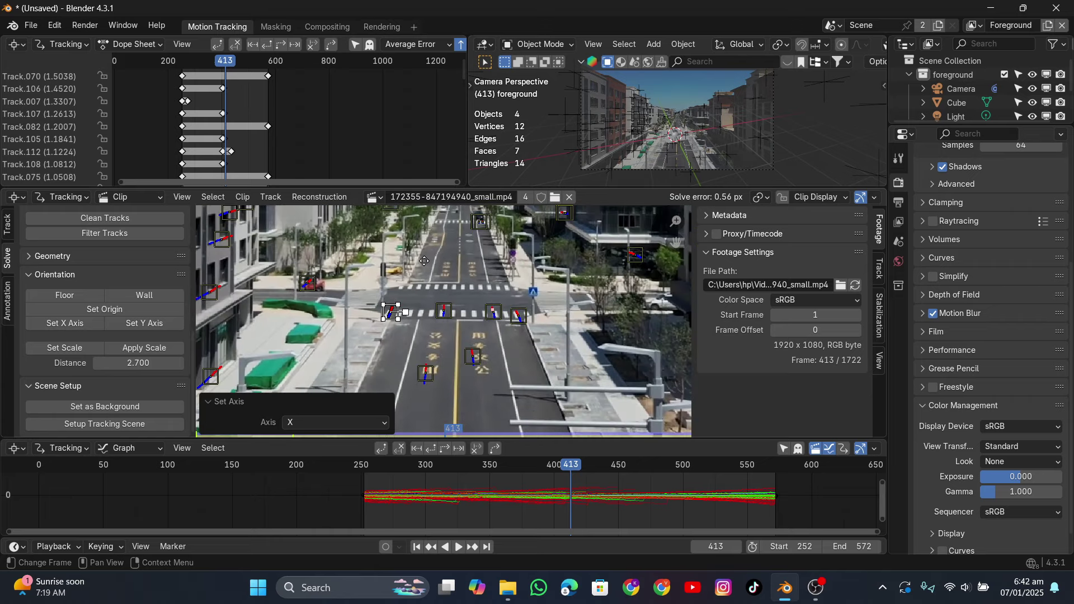
left_click(451, 271)
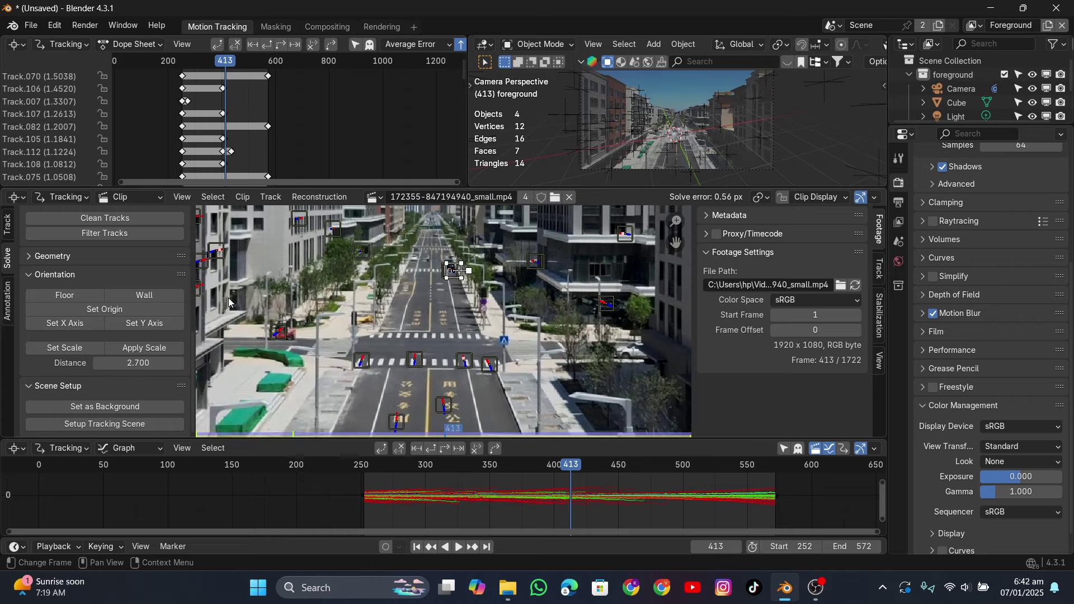
left_click(87, 326)
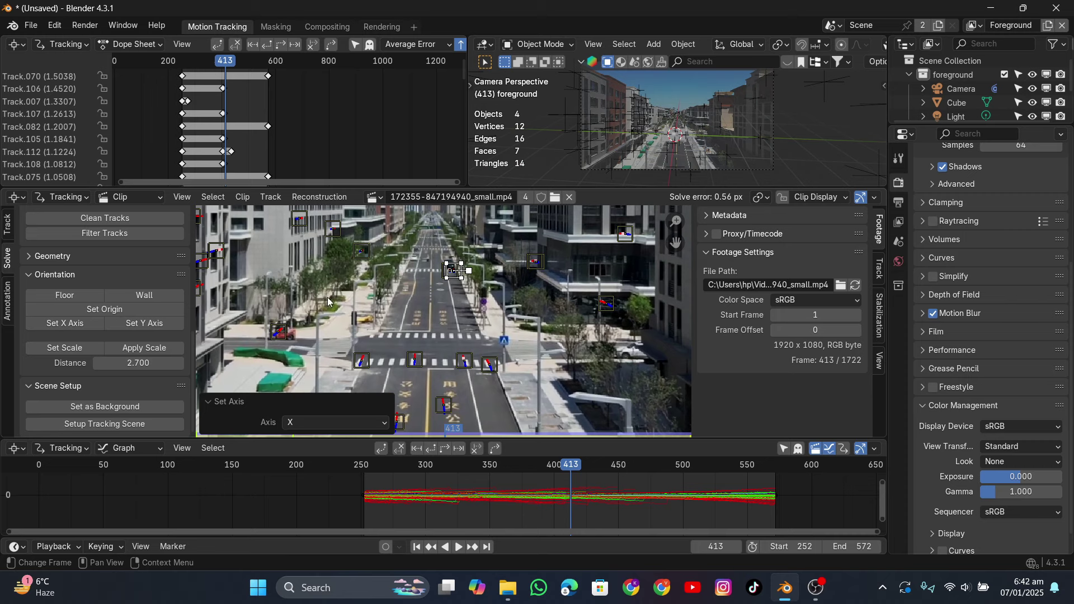
Step: Try aligning the scene's Y axis to tracks on the buildings along the right side of the street
scroll(491, 303, "down", 2)
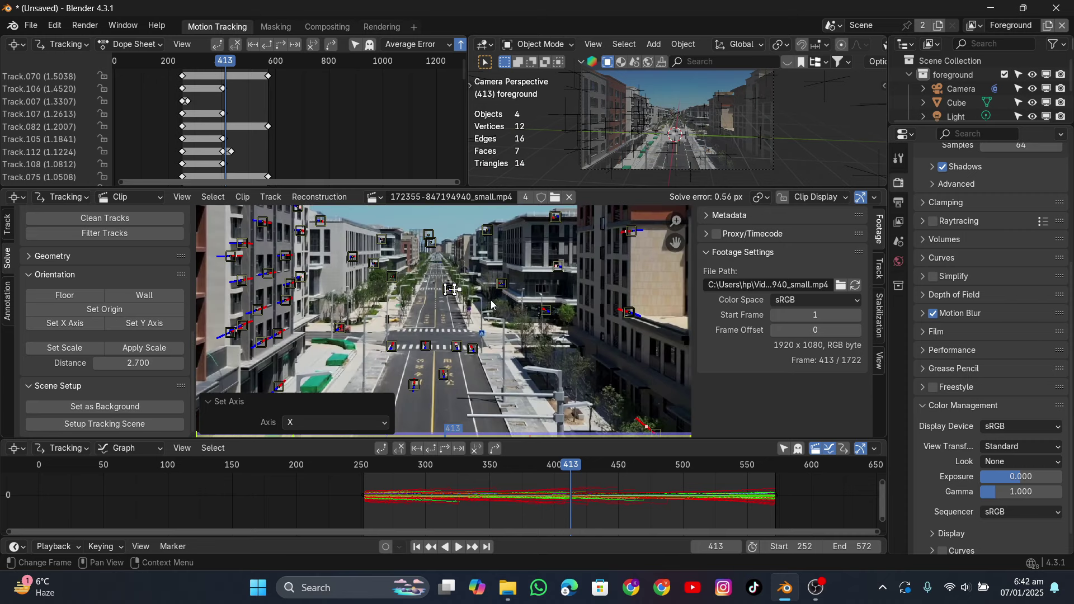
left_click(632, 231)
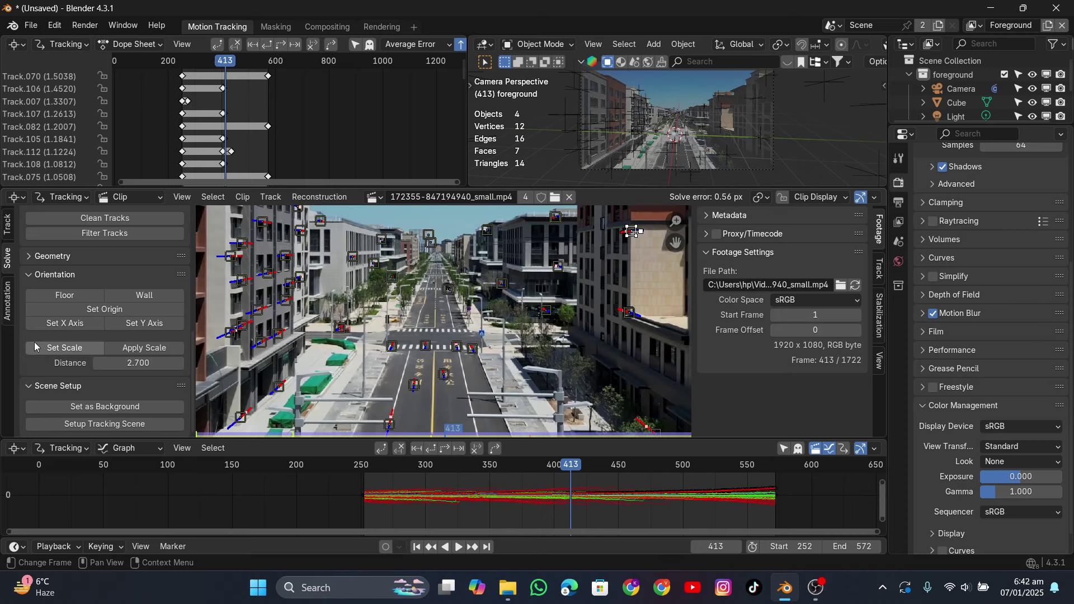
left_click(129, 326)
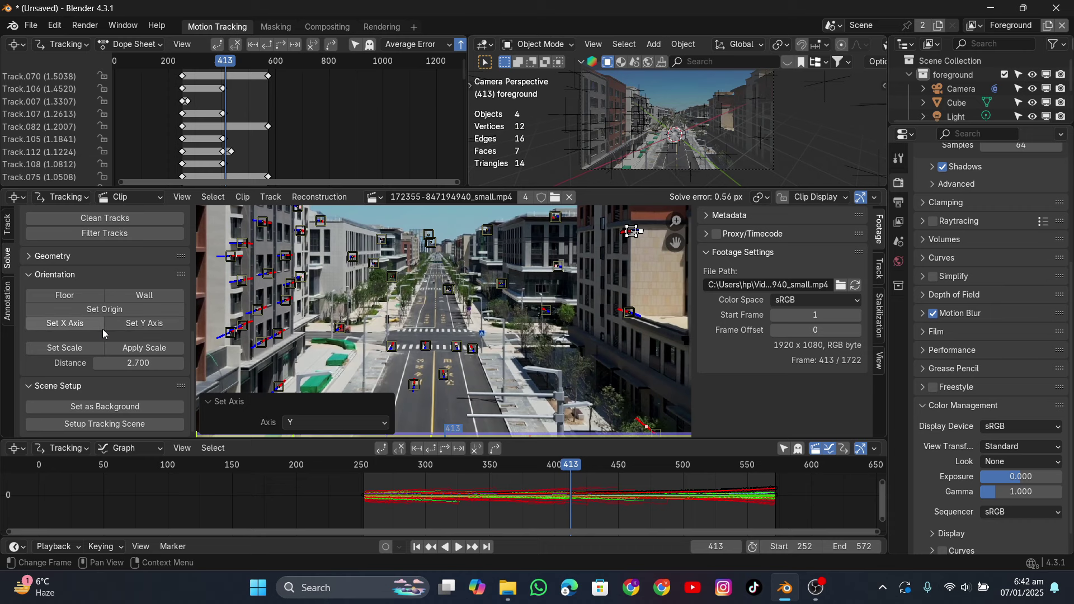
left_click(503, 285)
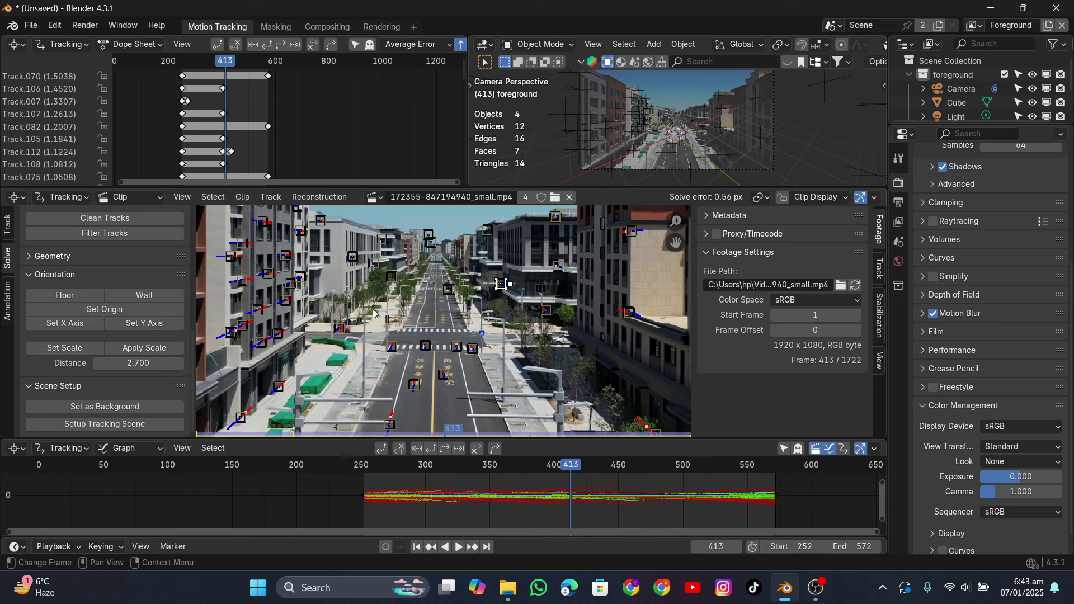
left_click(140, 323)
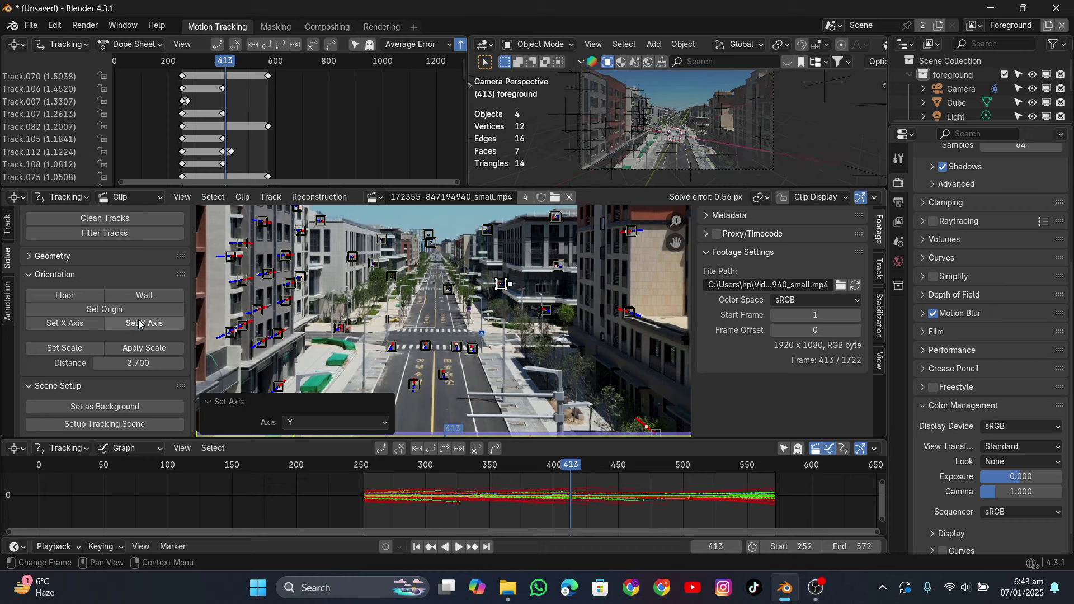
Step: Reapply the X axis alignment using the distant track on the road
left_click(450, 292)
left_click(94, 328)
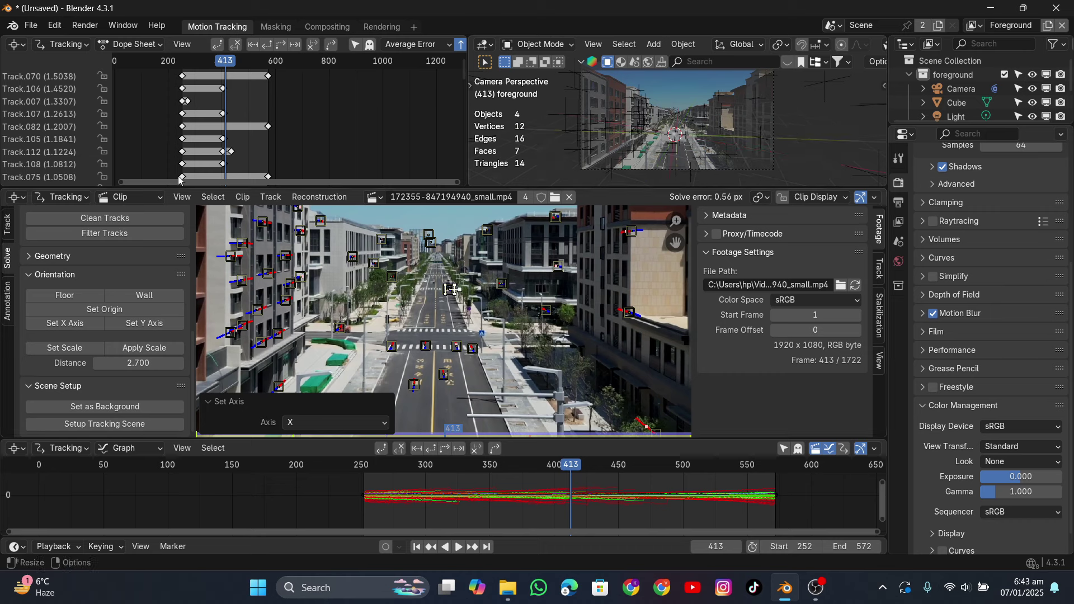
Step: Add a General Layout workspace and look through the scene camera
left_click(414, 28)
mouse_move(394, 51)
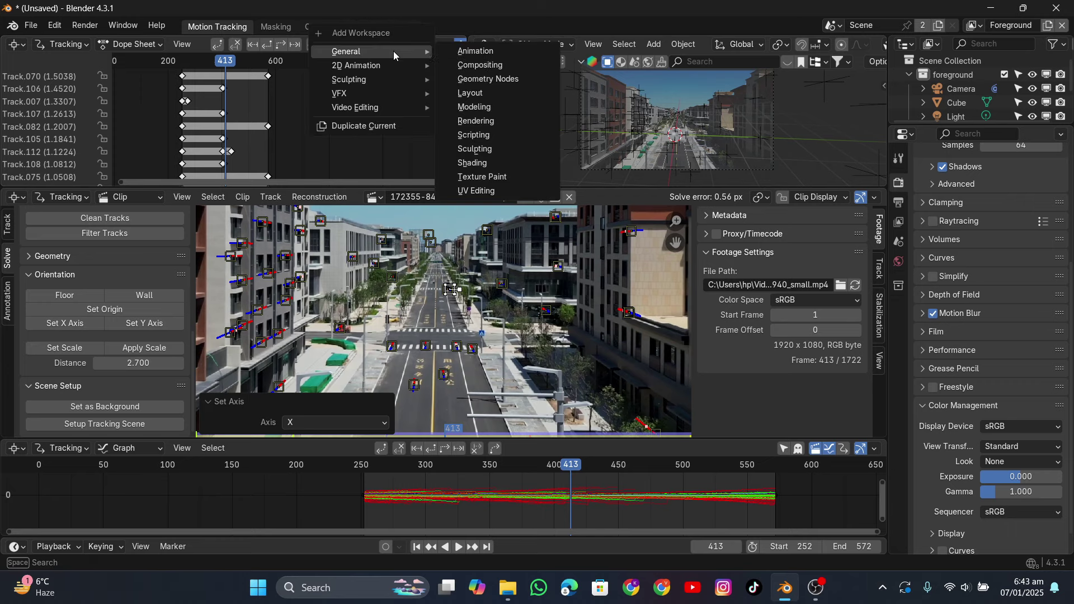
left_click(461, 94)
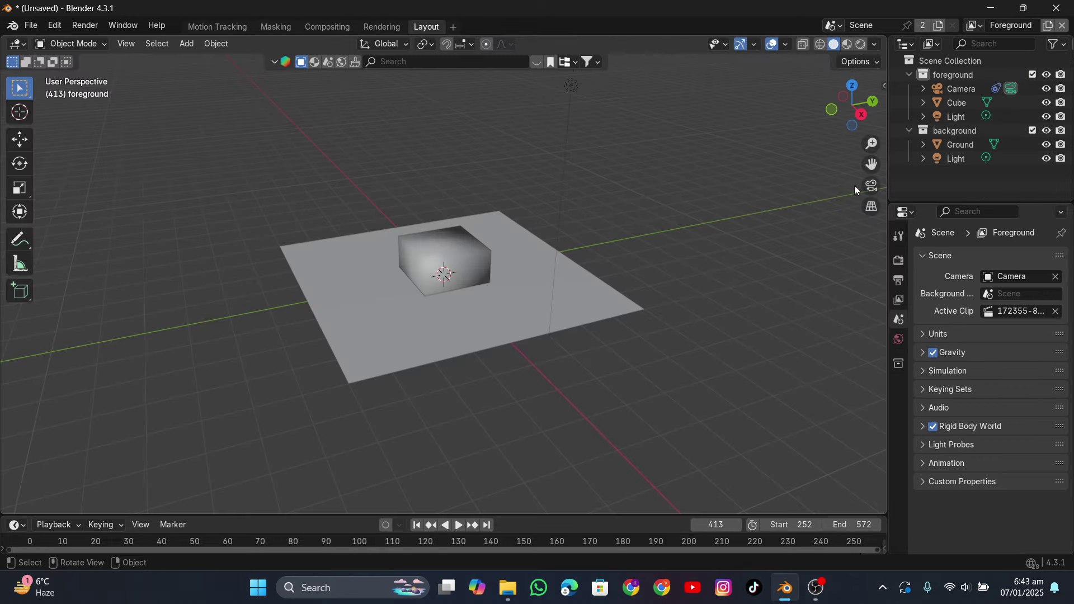
left_click(872, 185)
Step: Set the opacity of the camera's background footage to 1.000
left_click(585, 151)
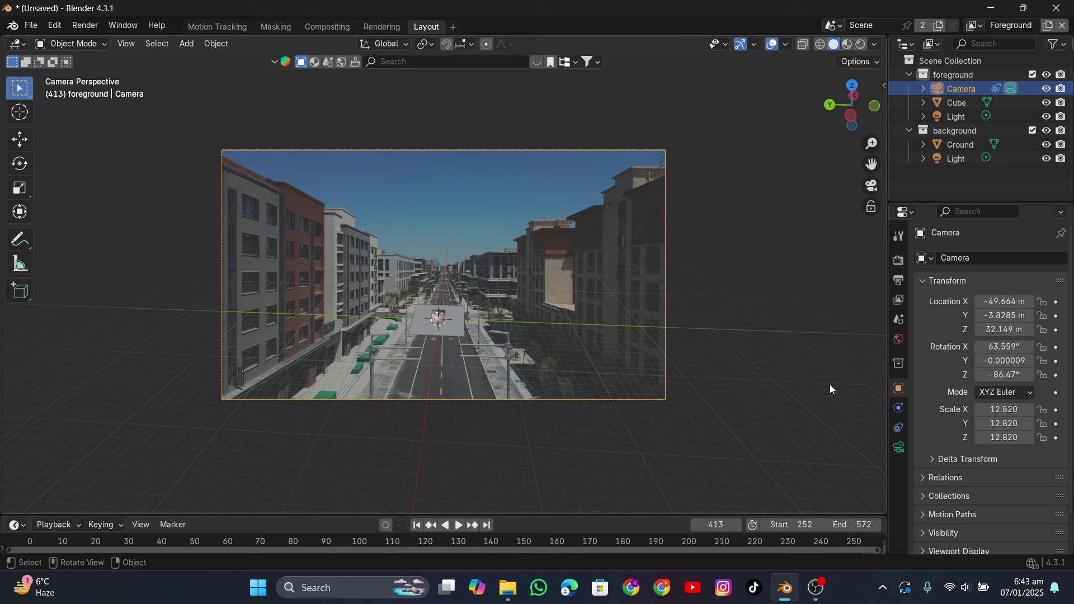
left_click(898, 448)
scroll(927, 357, "down", 5)
left_click(925, 358)
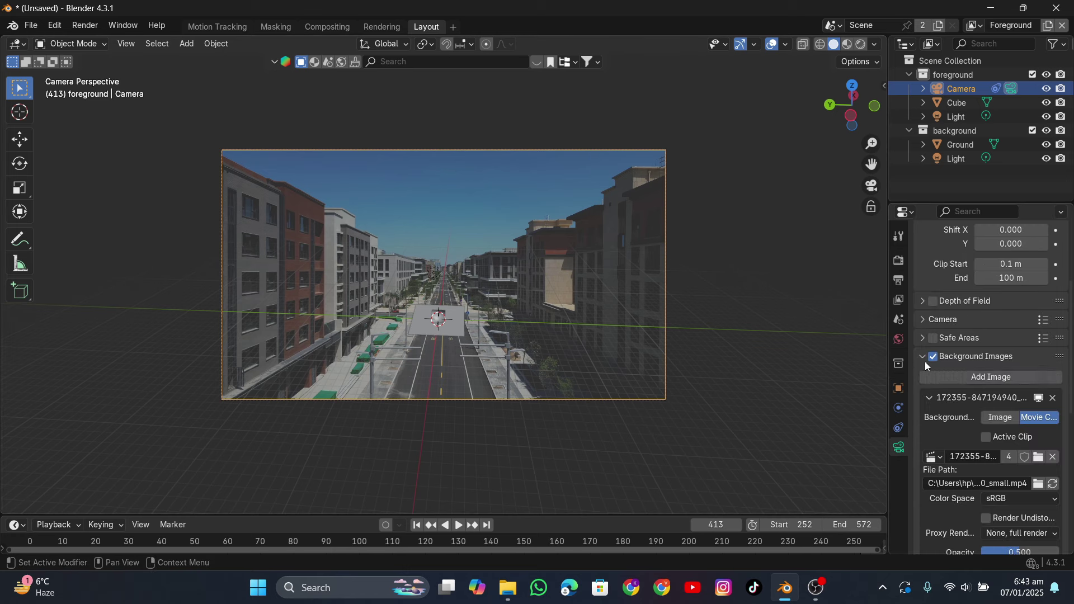
scroll(945, 391, "down", 6)
left_click_drag(994, 384, 1057, 385)
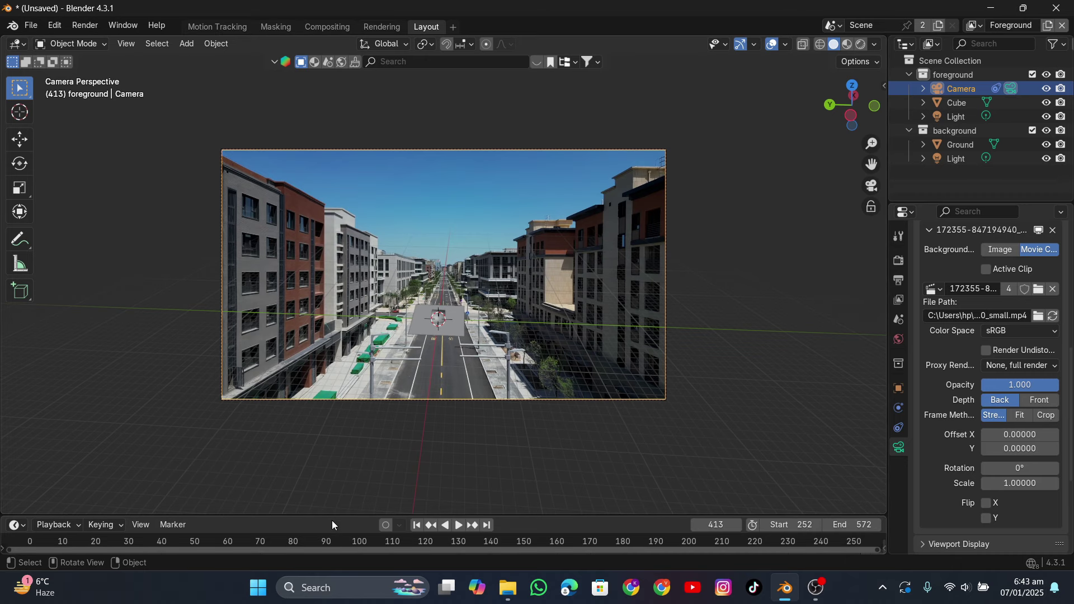
Step: Enlarge the timeline, show the whole frame range, and go to frame 431
left_click_drag(331, 514, 261, 480)
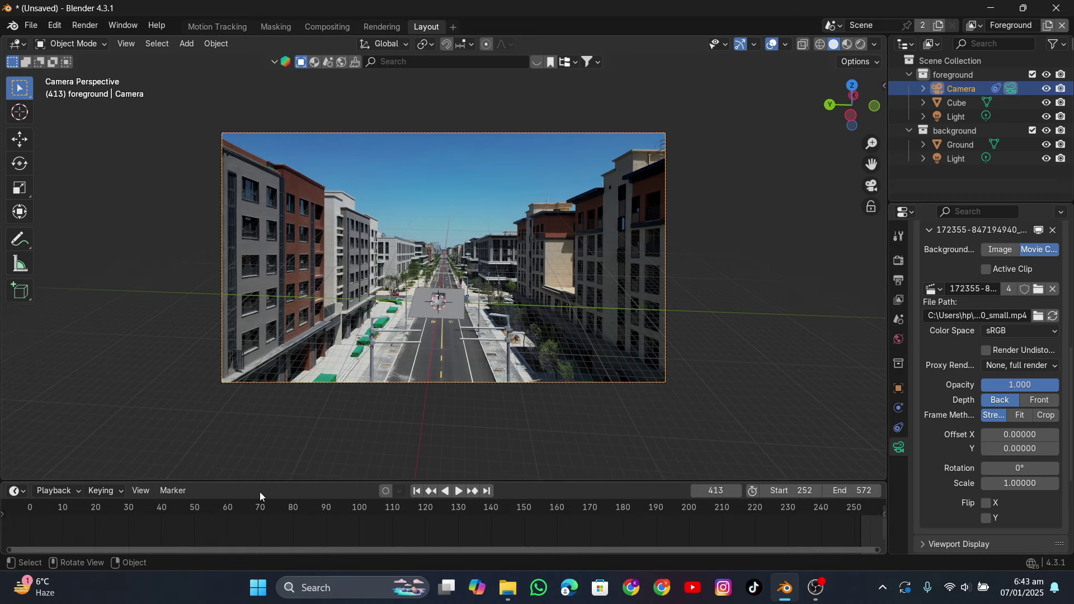
scroll(422, 519, "down", 6)
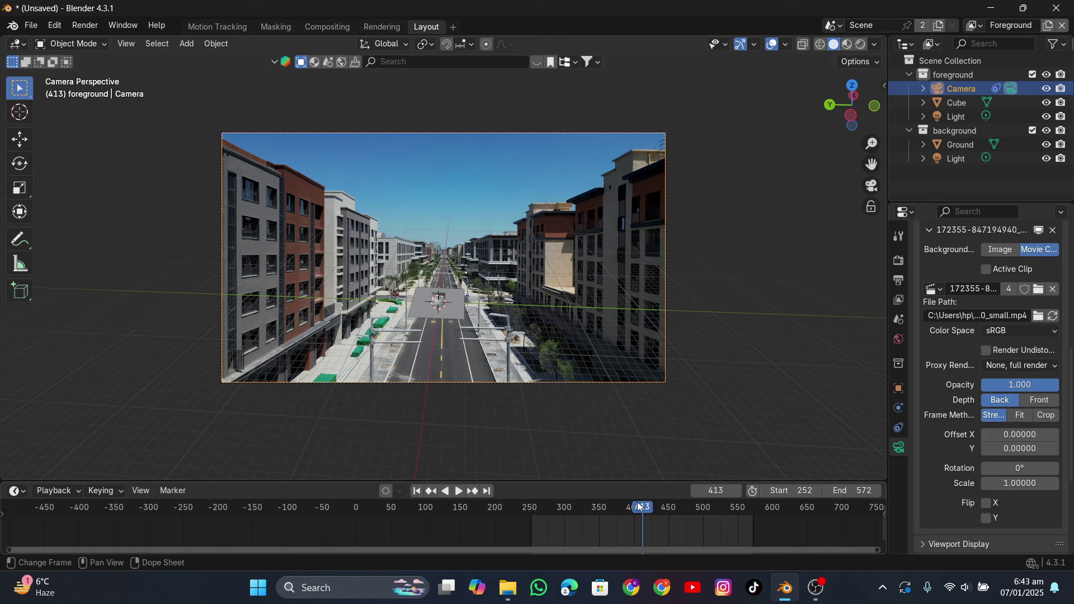
mouse_move(640, 508)
left_mouse_down()
mouse_move(582, 520)
mouse_move(704, 516)
mouse_move(655, 514)
left_mouse_up()
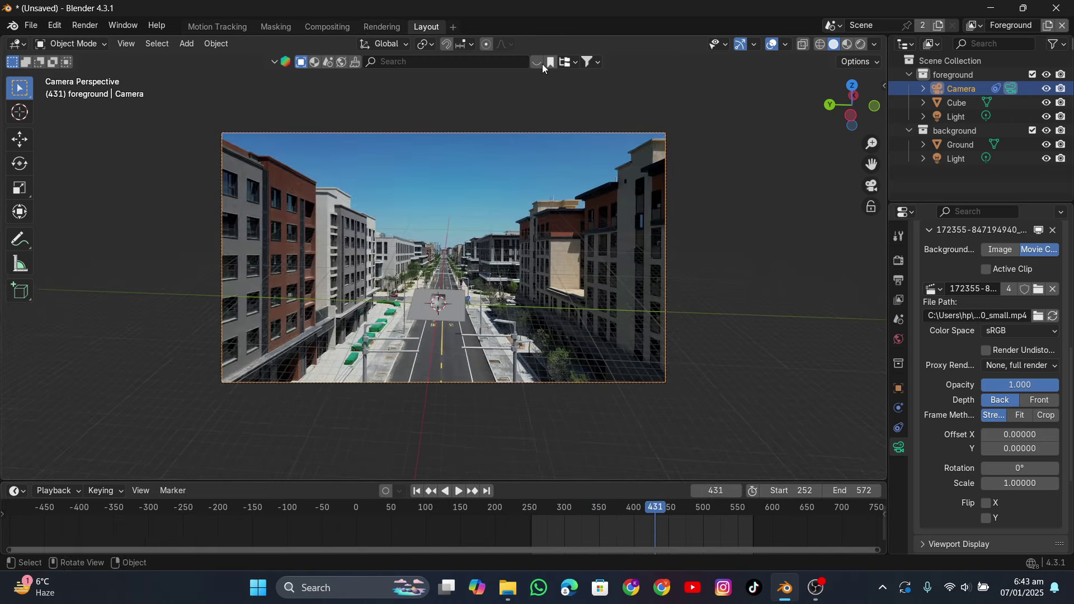
Step: Set the transform pivot point to 3D Cursor and rotate the camera about -3.5° around the global Y axis
left_click(427, 45)
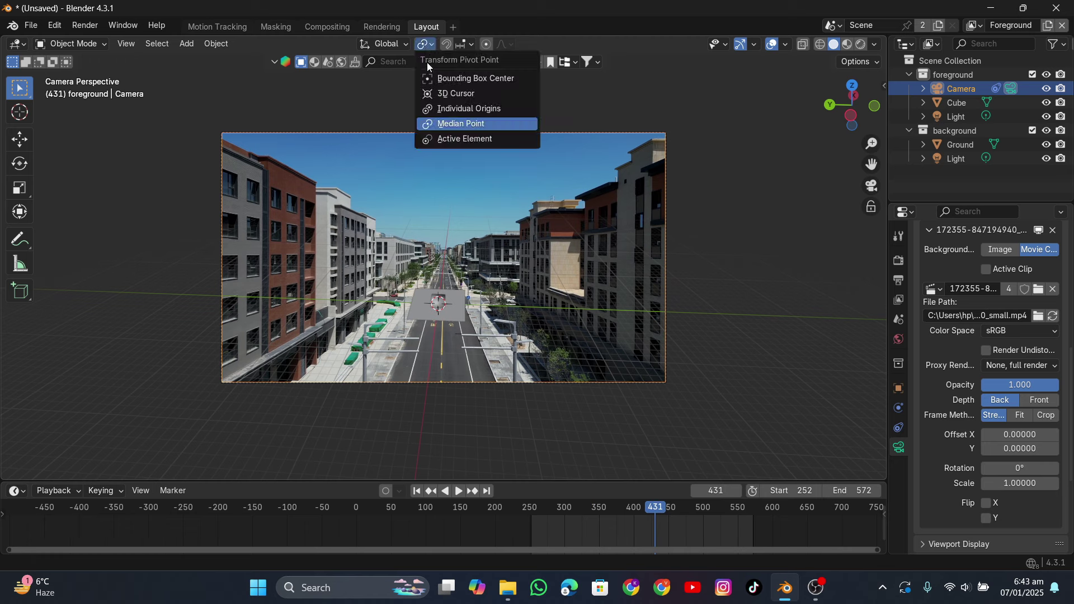
left_click(454, 95)
key("r")
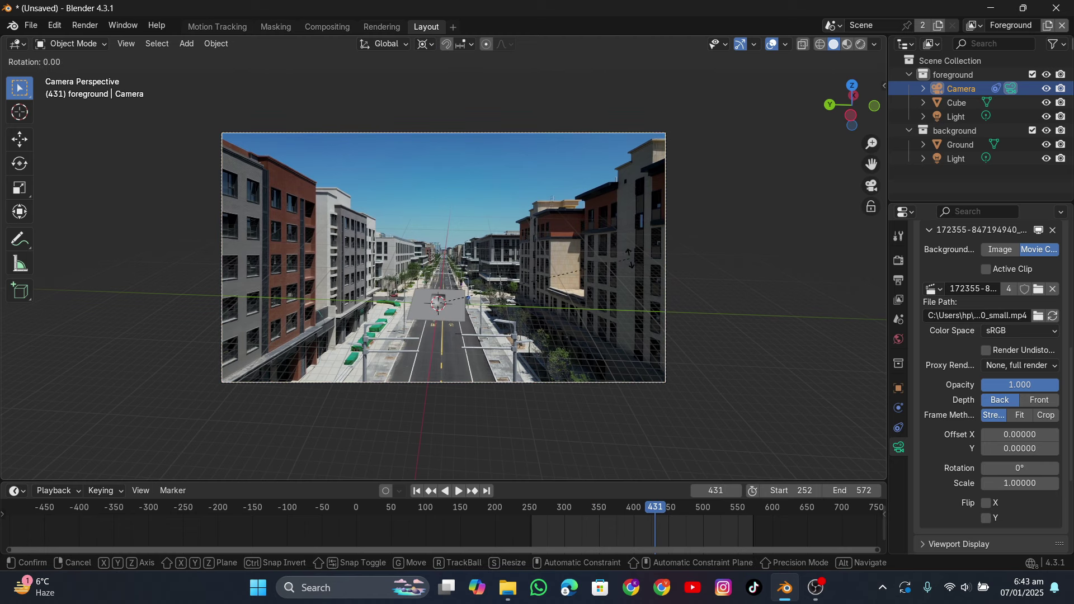
key("y")
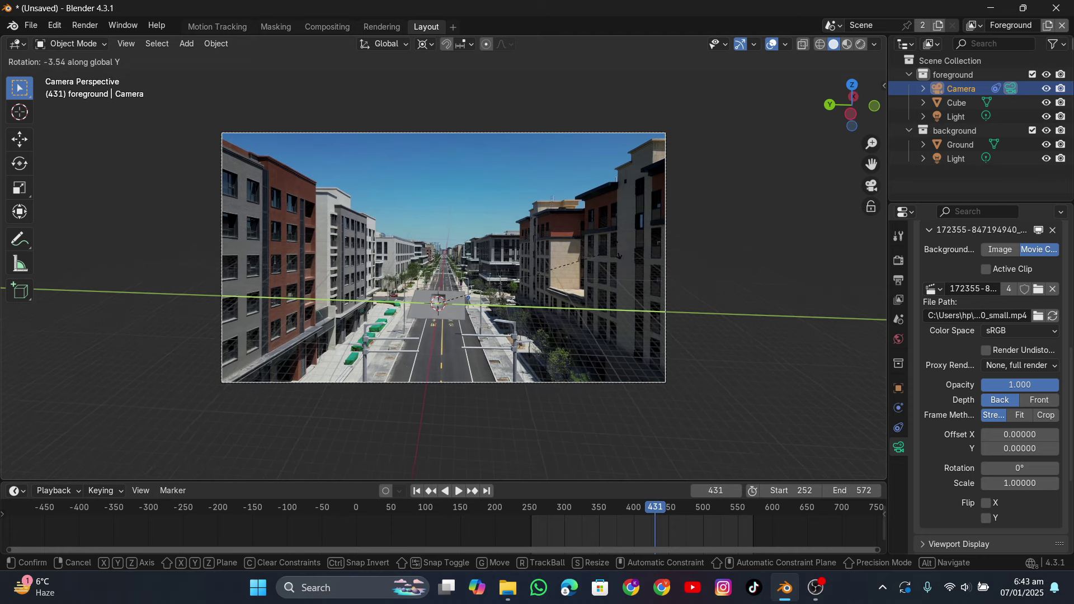
left_click(622, 248)
Step: Rotate the camera about -2° around the global Z axis to line the scene up with the road
key("r")
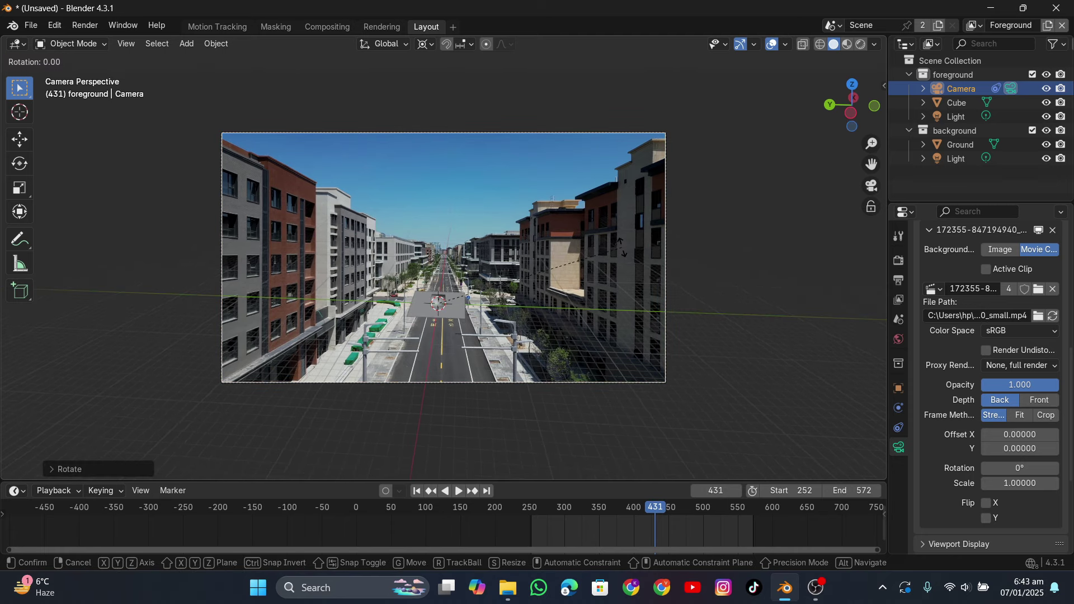
key("z")
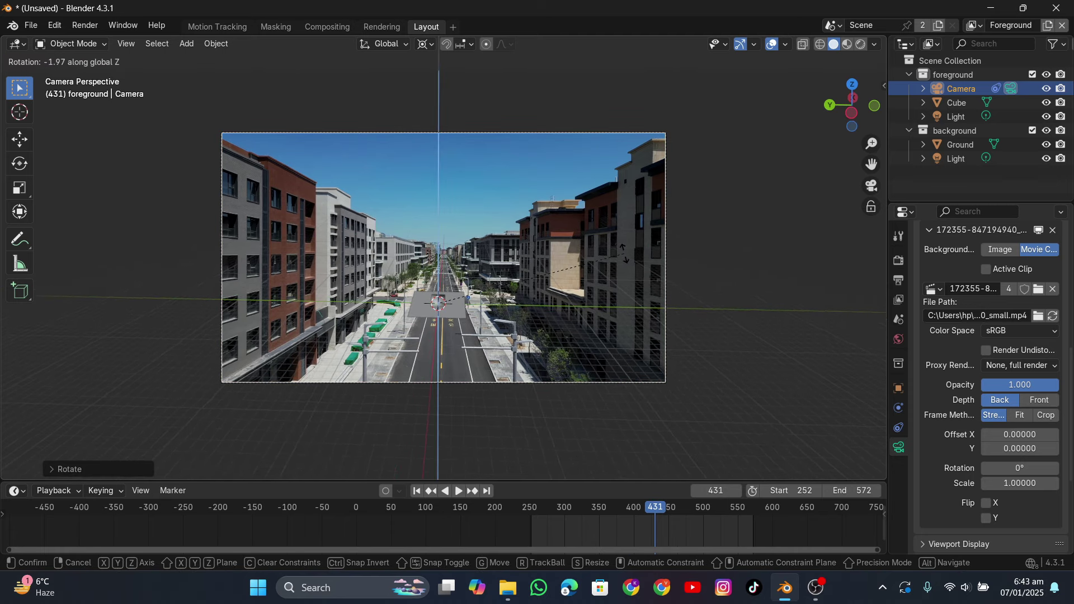
left_click(622, 252)
Step: Rotate the camera a further -3.7° or so around global Y to match the ground plane to the street
scroll(474, 257, "up", 4)
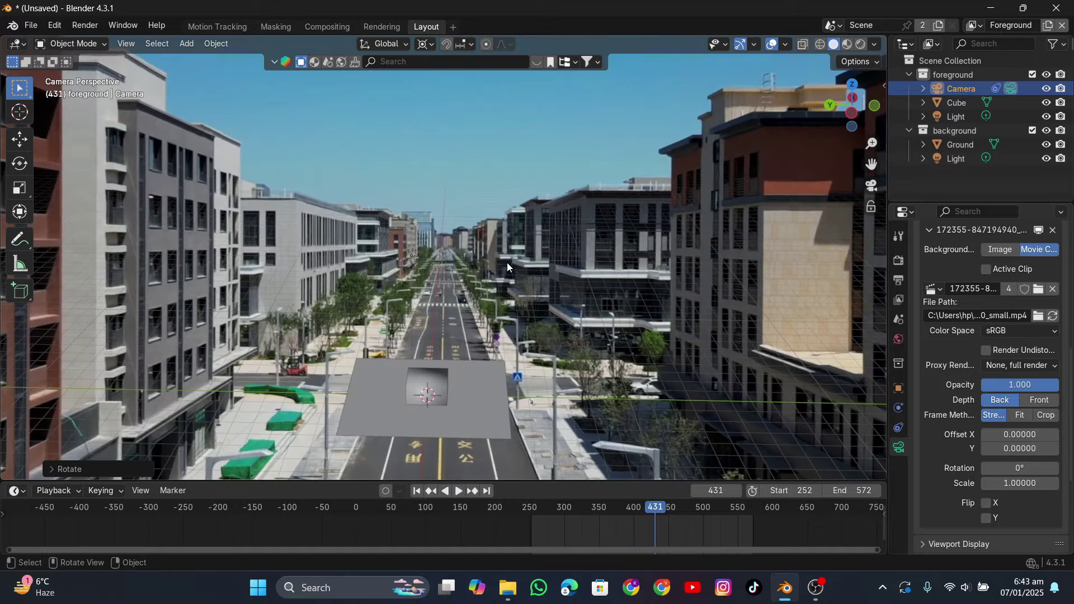
key("r")
key("z")
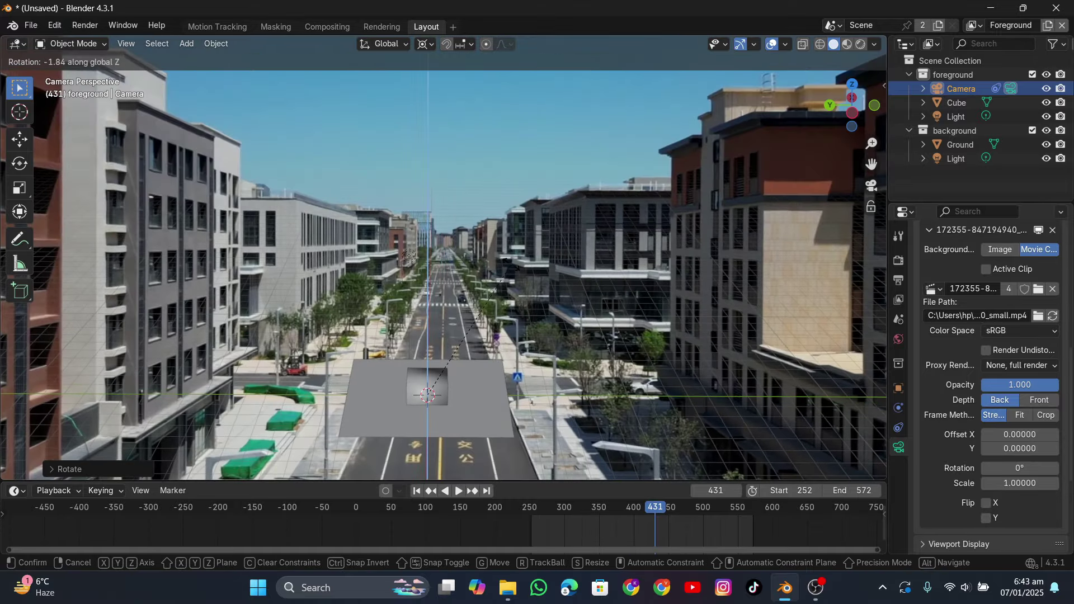
key("y")
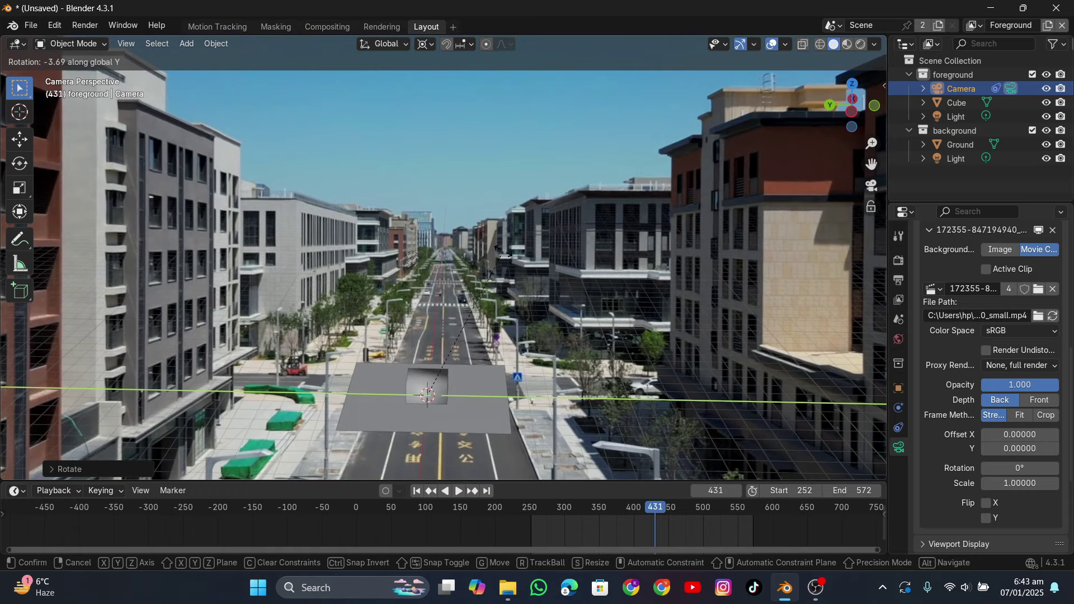
left_click(501, 253)
scroll(493, 271, "down", 3)
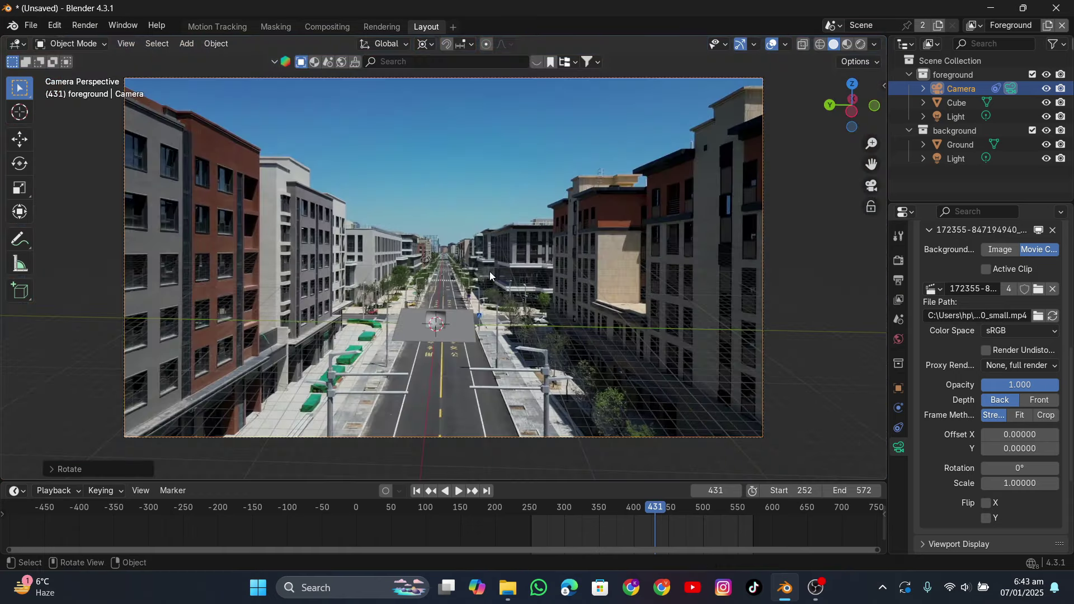
Step: Delete the Ground plane
left_click(457, 332)
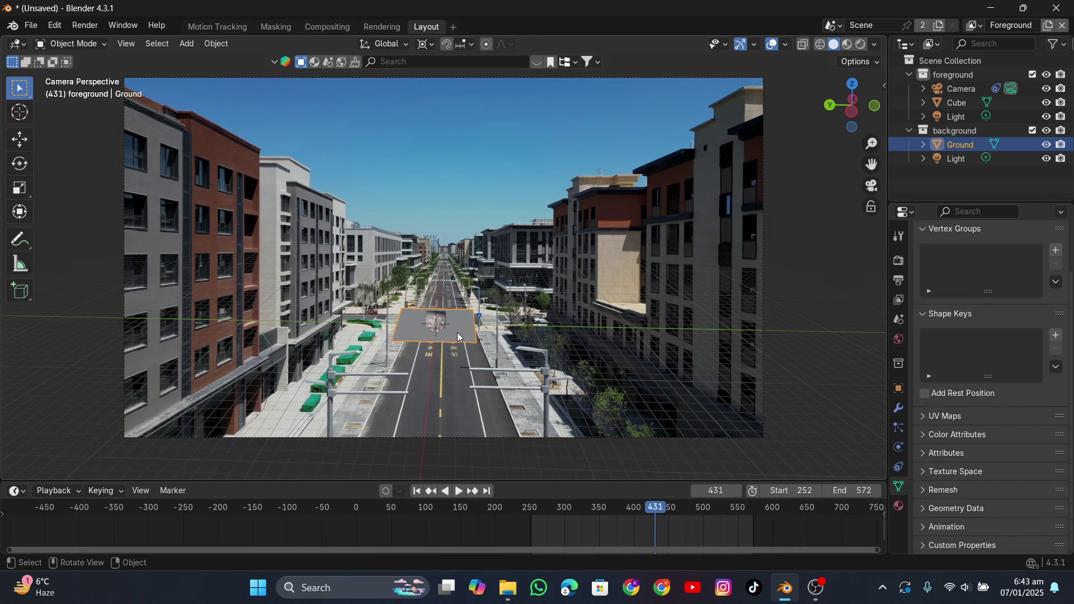
key("Delete")
Step: Raise the cube above the 3D cursor so its base rests on the near crosswalk
scroll(446, 350, "up", 3)
left_click(435, 371)
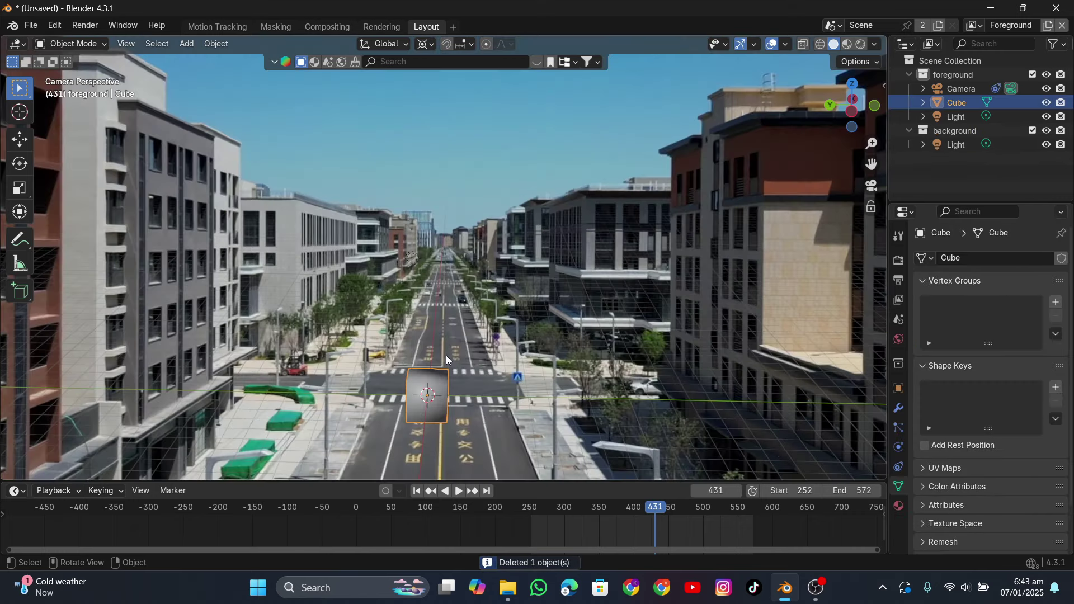
key("g")
key("x")
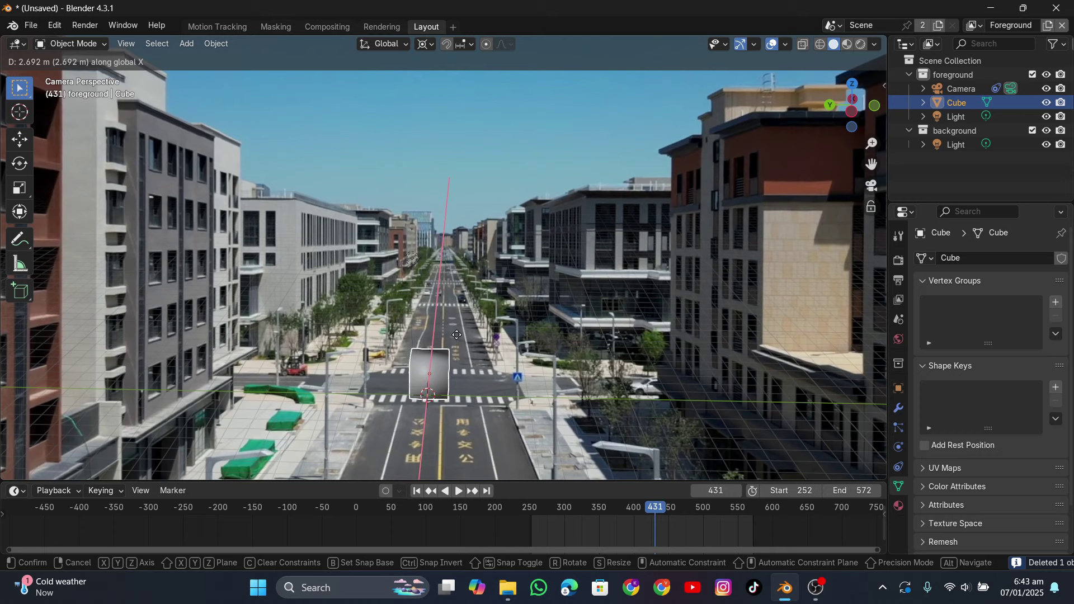
left_click(455, 331)
Step: Apply Shade Auto Smooth to the cube
left_click(439, 335)
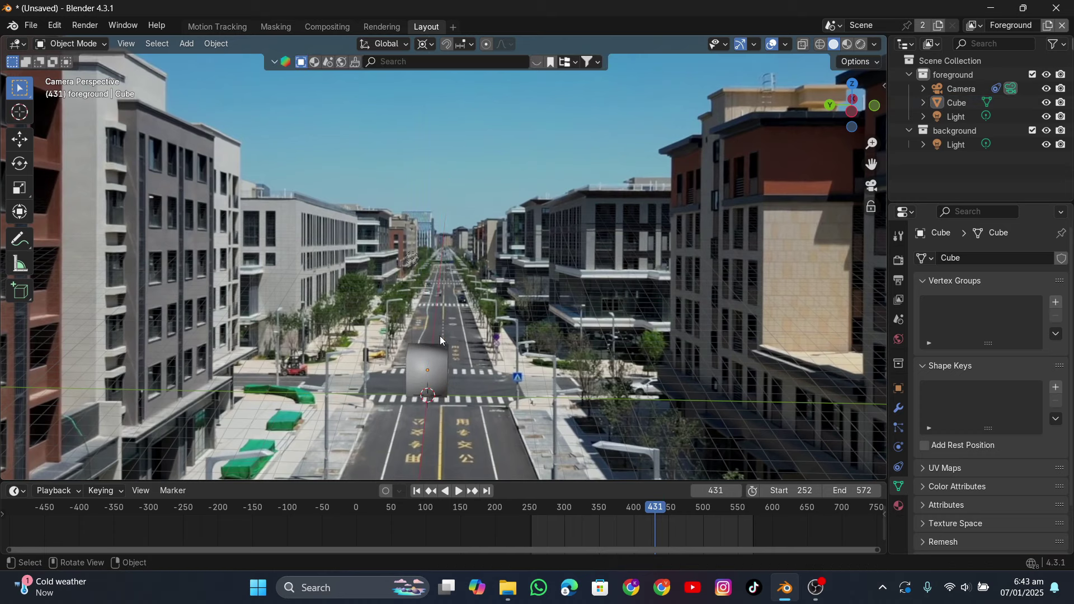
left_click(438, 355)
right_click(437, 355)
left_click(404, 297)
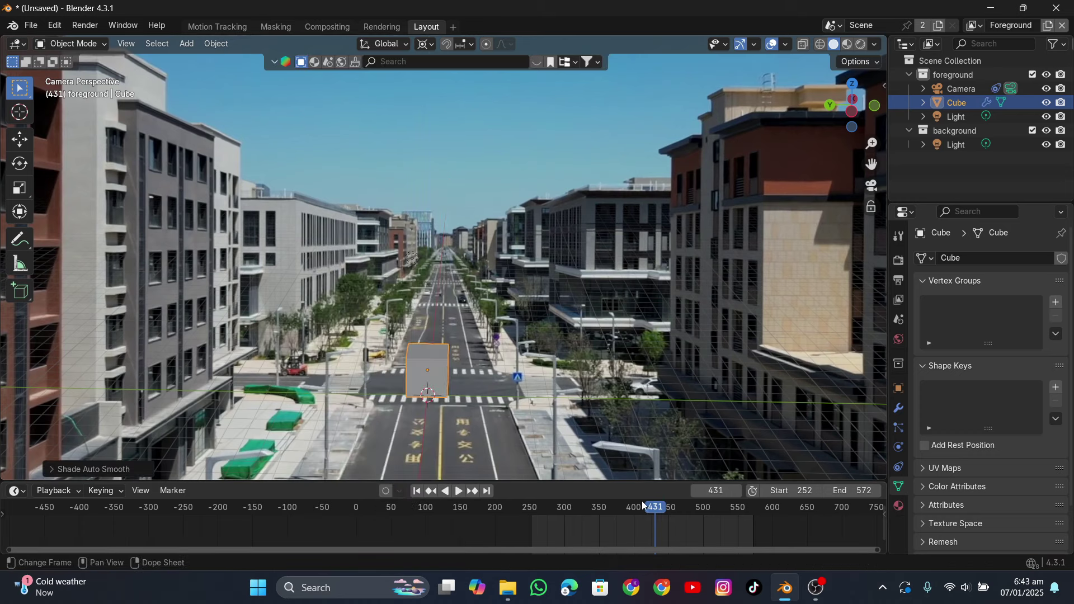
Step: Go to frame 428 and enable the Motion Tracking viewport overlay
mouse_move(642, 501)
left_mouse_down()
mouse_move(535, 521)
mouse_move(653, 509)
left_mouse_up()
left_click(786, 45)
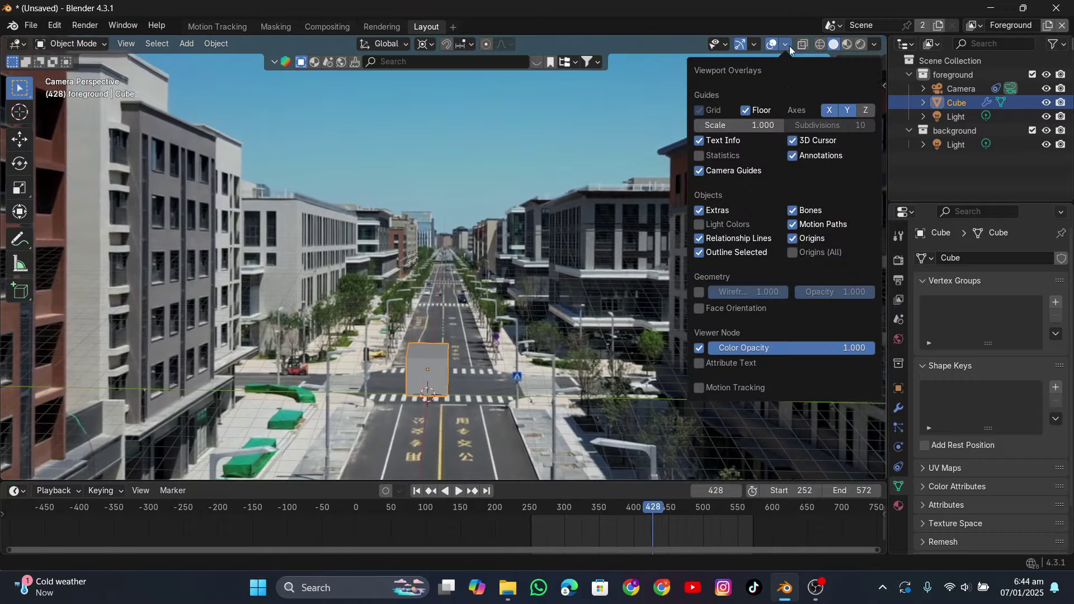
left_click(700, 388)
Step: Rotate the camera with its tracks about 17° around the 3D cursor in back view, levelling the ground points along the X axis
middle_click_drag(318, 297, 539, 224)
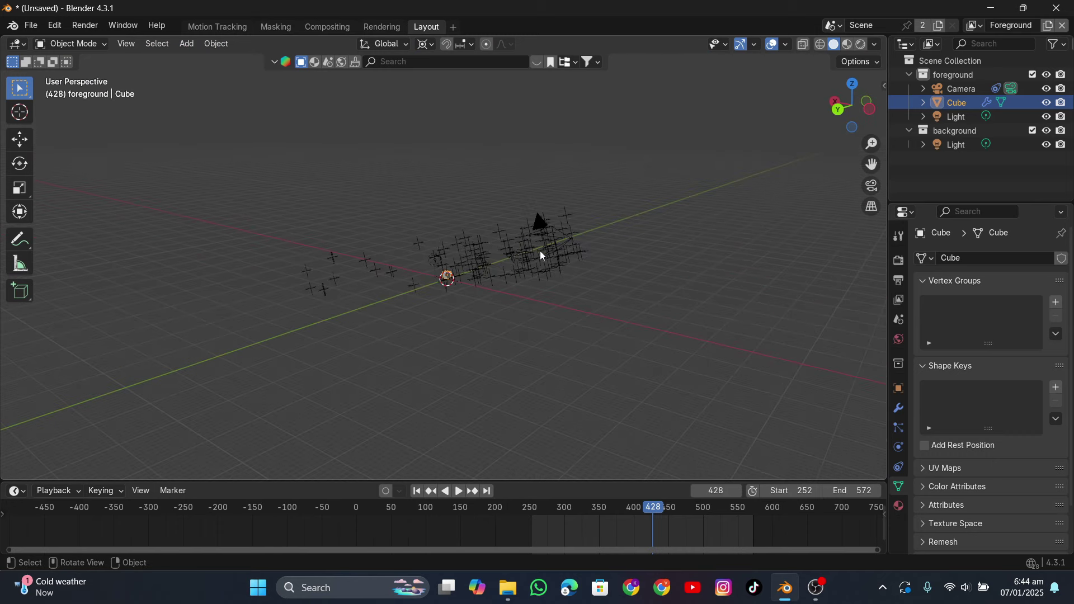
left_click(960, 89)
middle_click_drag(612, 249, 669, 256)
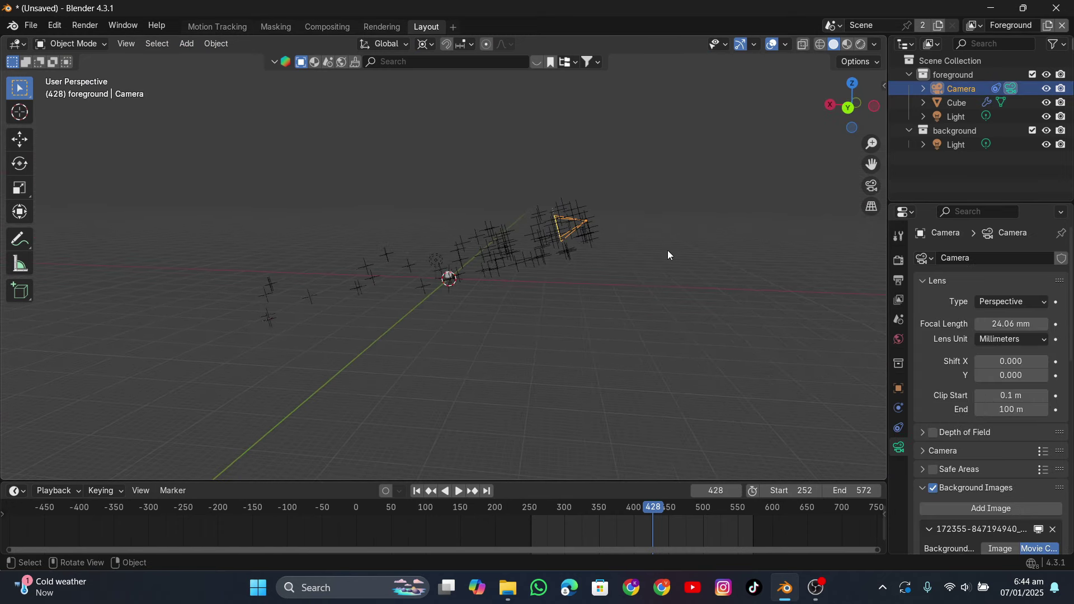
left_click(847, 110)
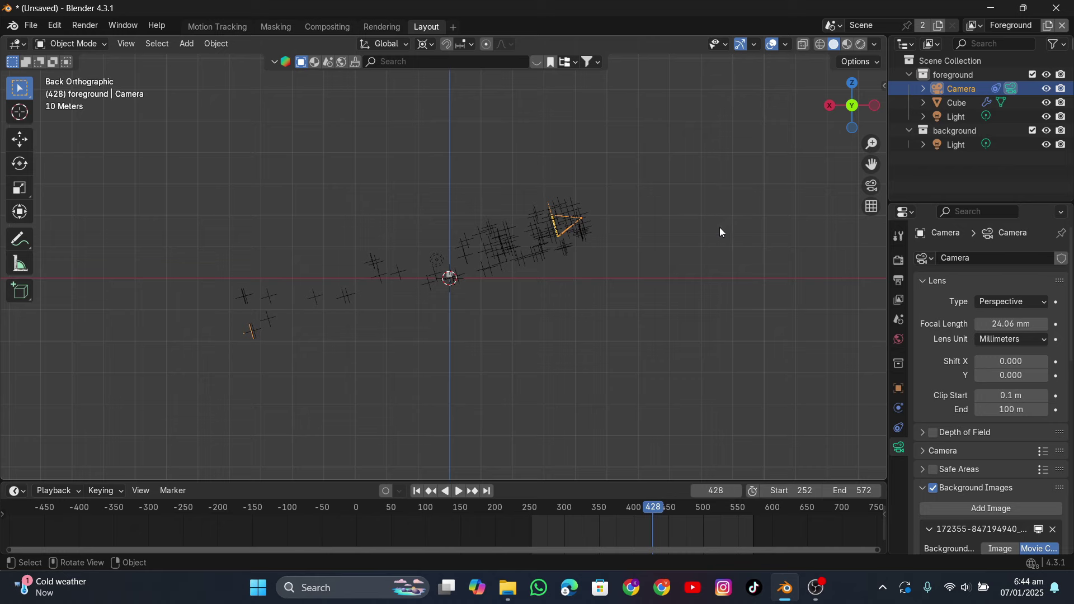
key("r")
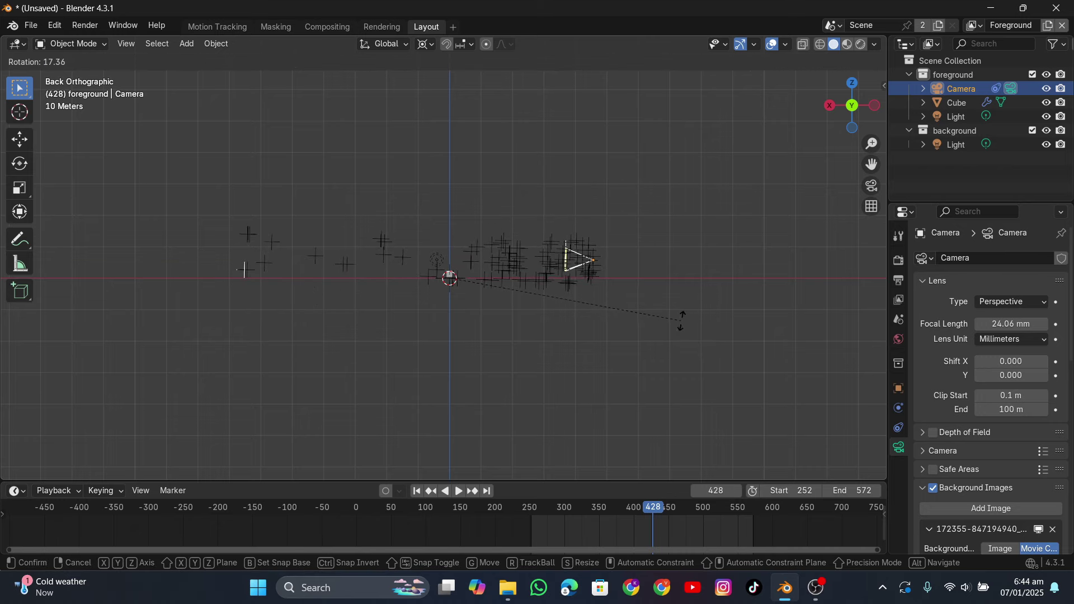
left_click(684, 316)
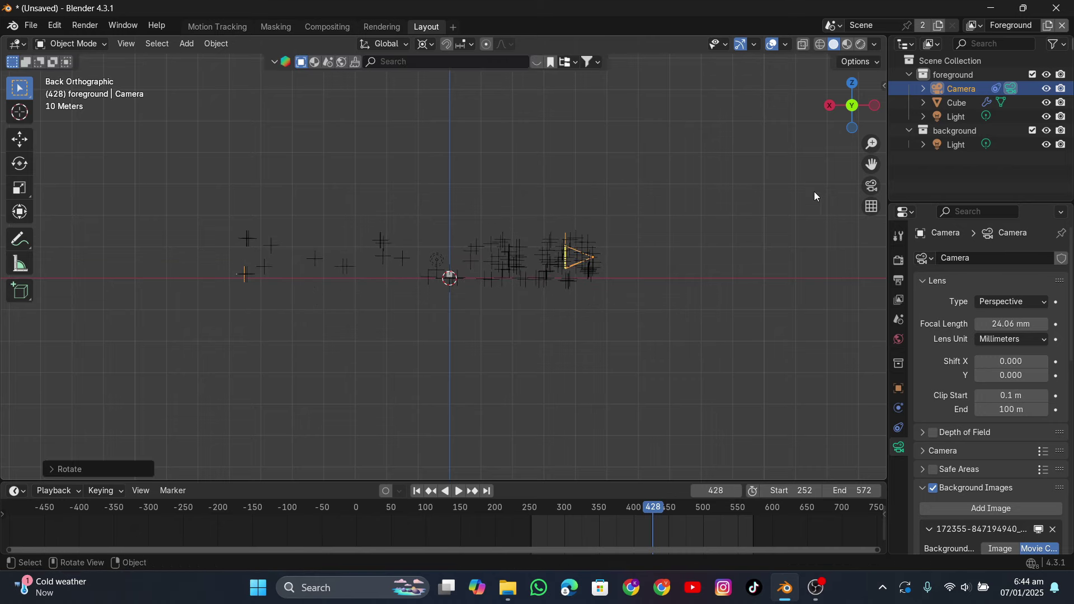
Step: Try rotating the camera about 5.6° around the global Y axis while looking through it
left_click(872, 186)
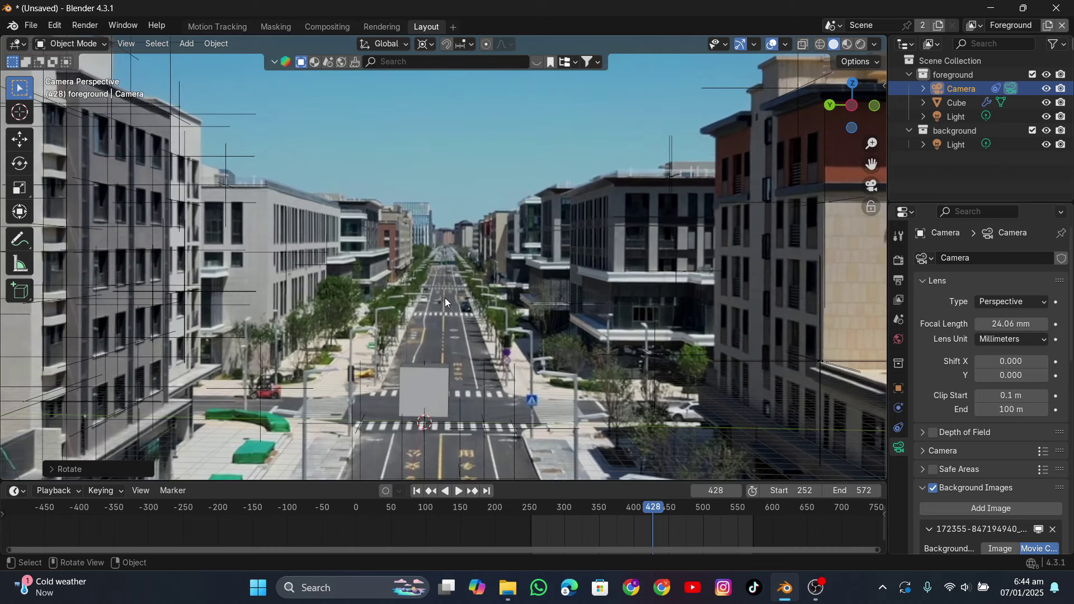
key("r")
key("y")
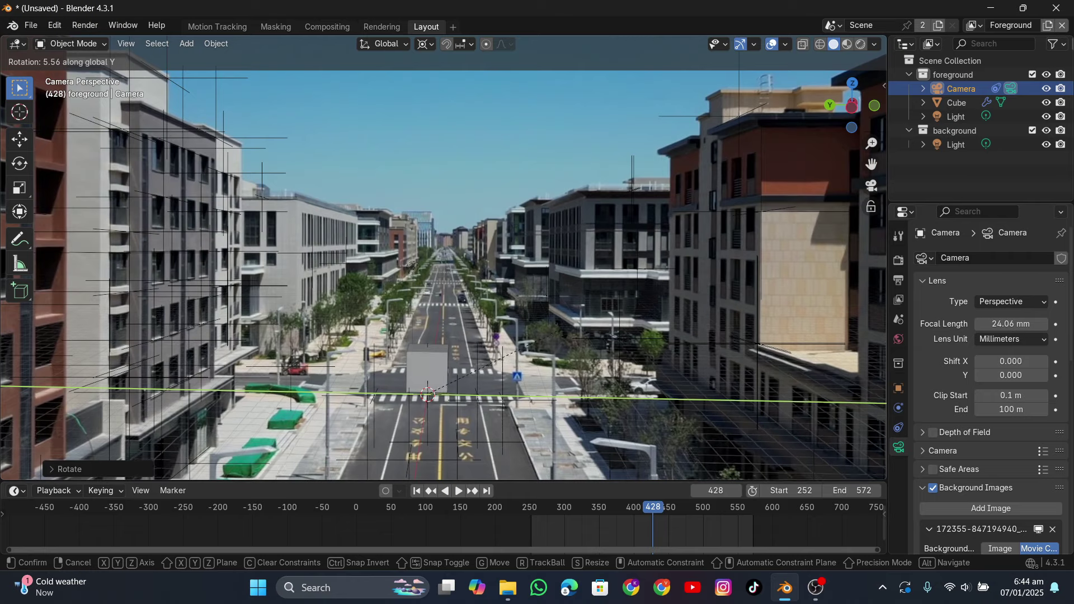
left_click(562, 346)
Step: Rotate the camera about 6° in back view so the ground tracks lie level along the X axis, and return to camera view
middle_click_drag(474, 325, 802, 133)
left_click(850, 103)
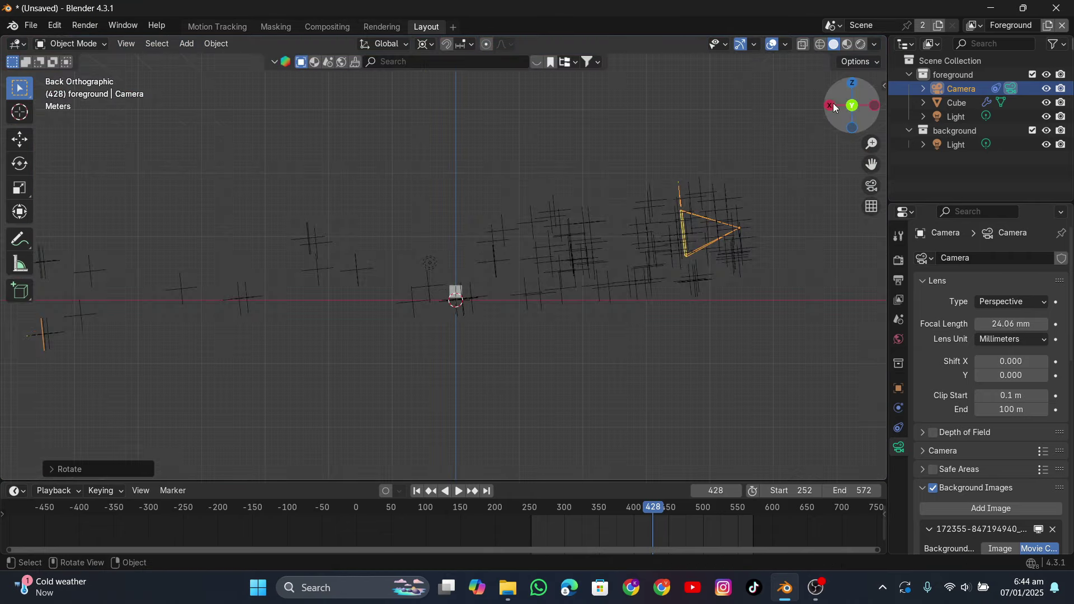
key("r")
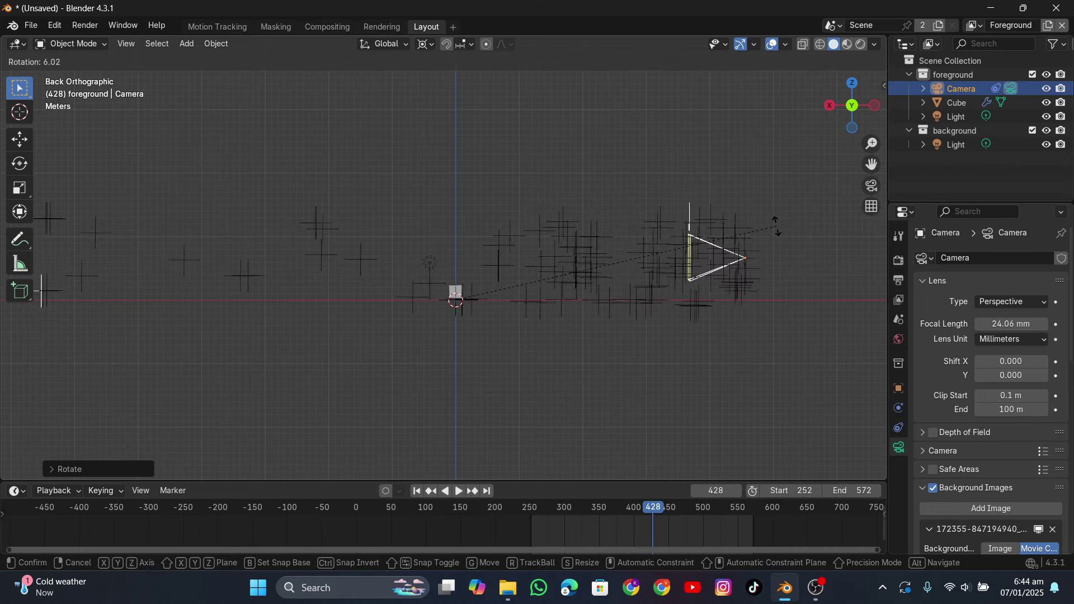
left_click(780, 225)
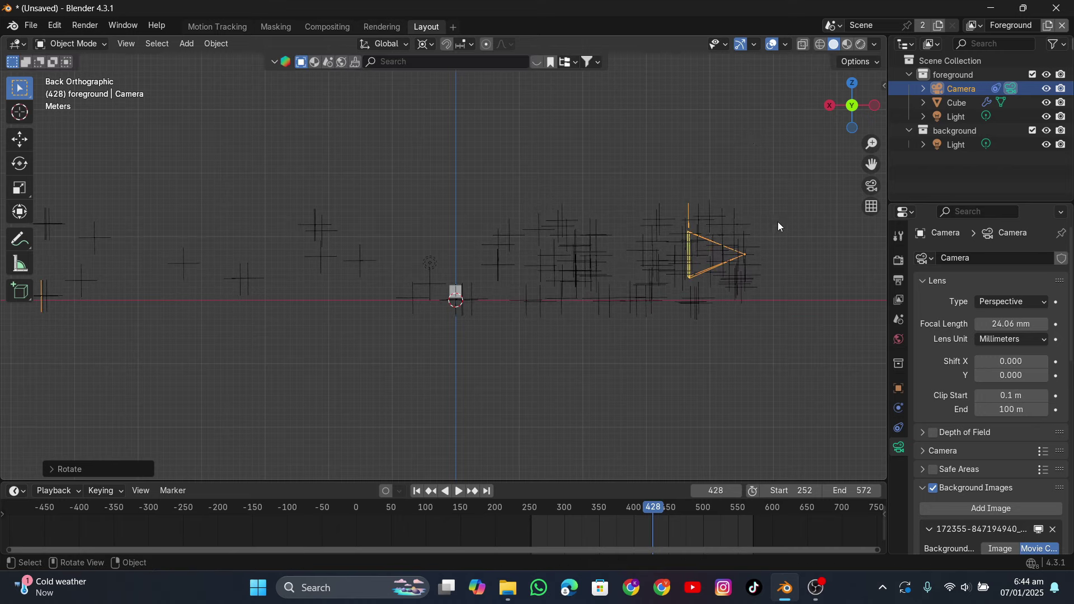
left_click(877, 184)
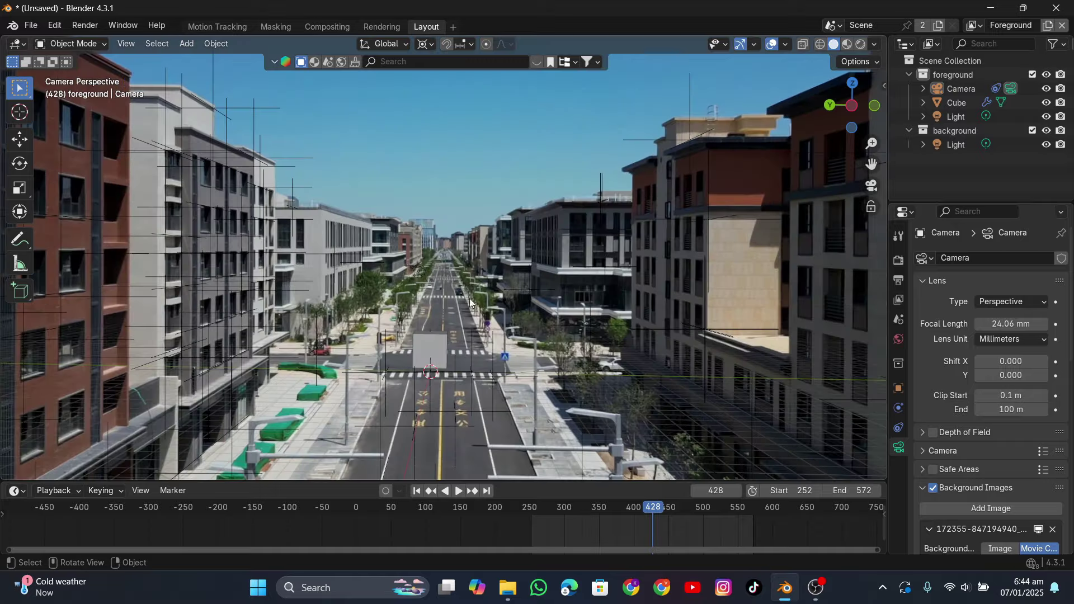
Step: Go to frame 486 and scale the cube up to roughly twice its size
left_click_drag(656, 506, 694, 512)
middle_click_drag(412, 351, 461, 283, "shift")
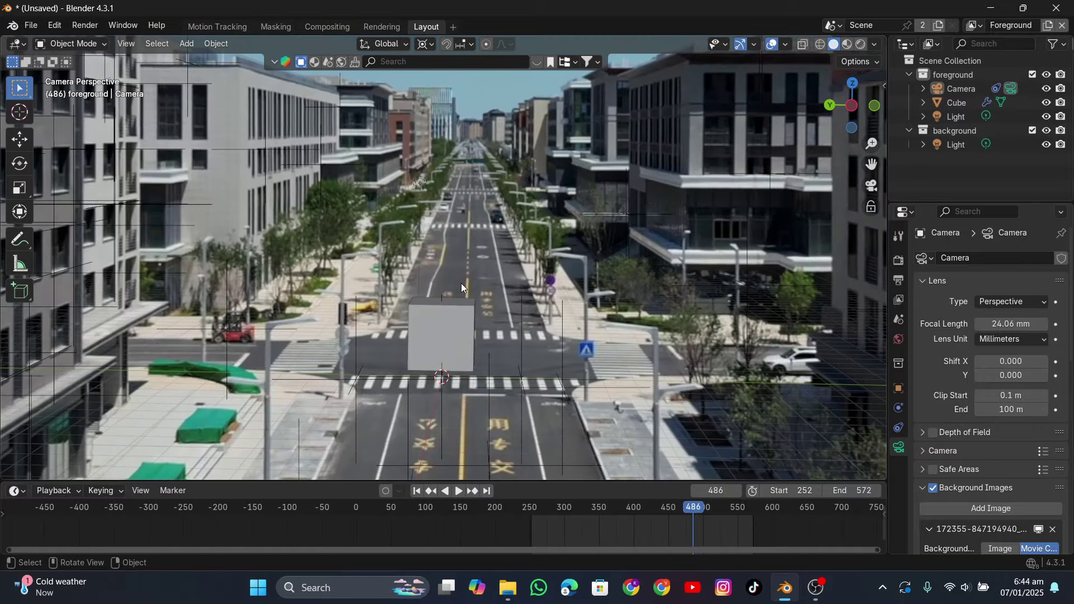
left_click(446, 344)
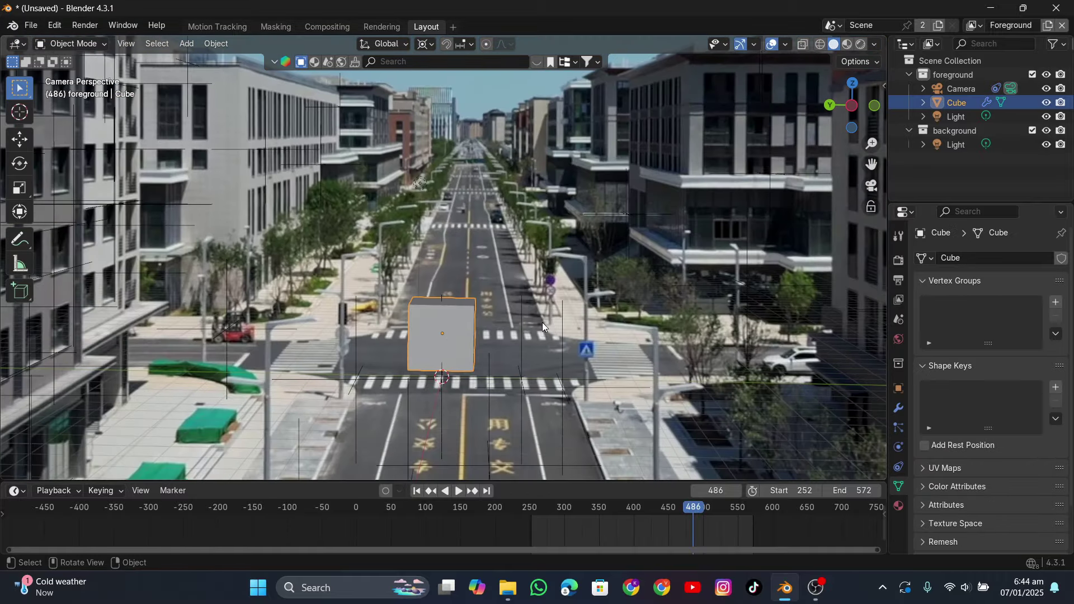
key("s")
left_click(416, 213)
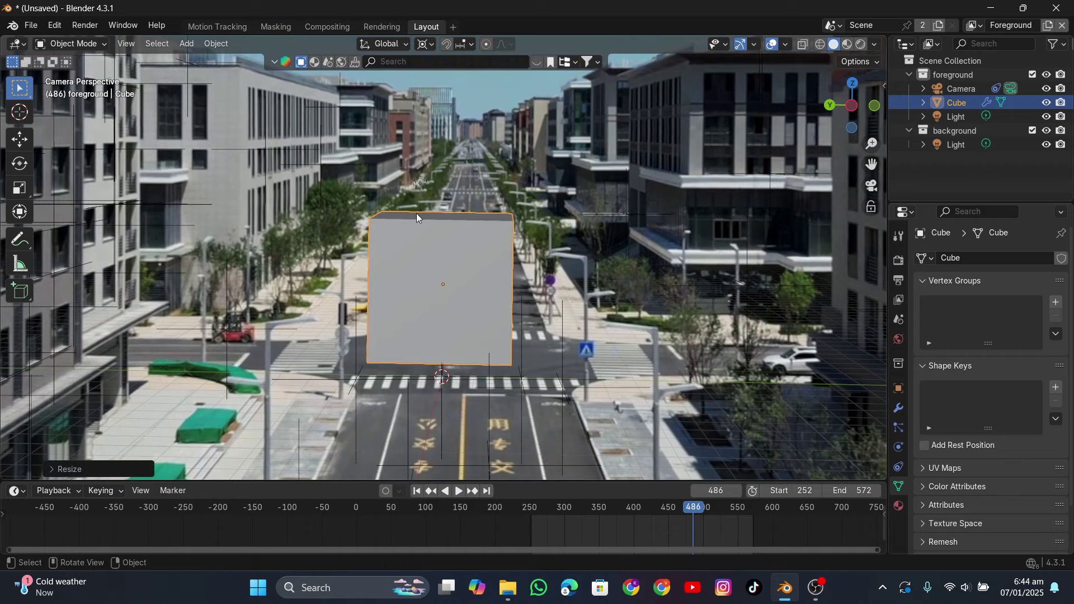
Step: Lower the enlarged cube in back view so its base rests on the ground line at the 3D cursor
middle_click_drag(416, 214, 492, 249)
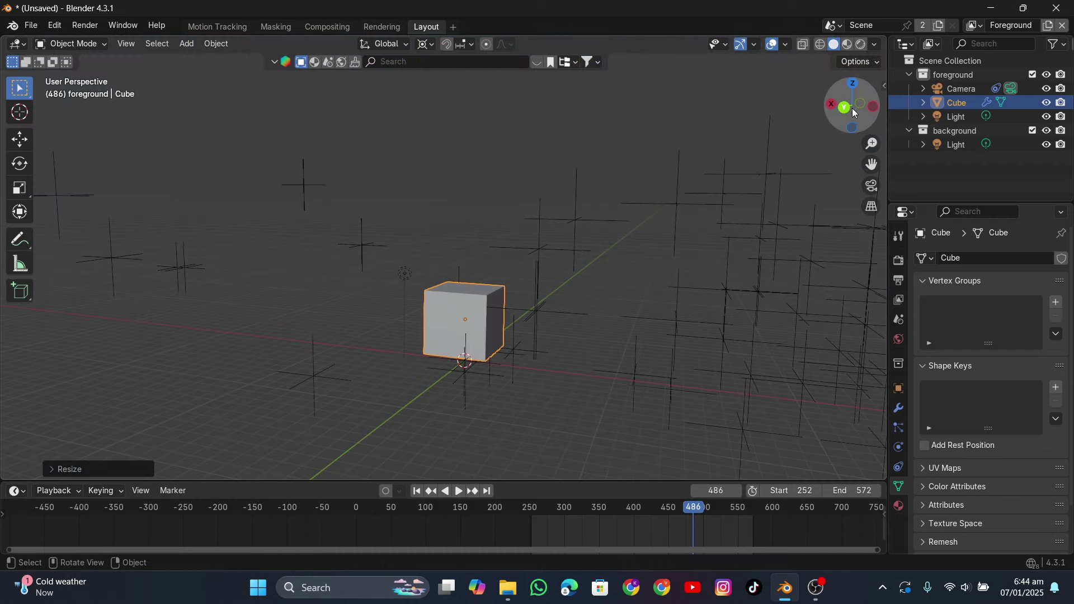
left_click(845, 107)
key("g")
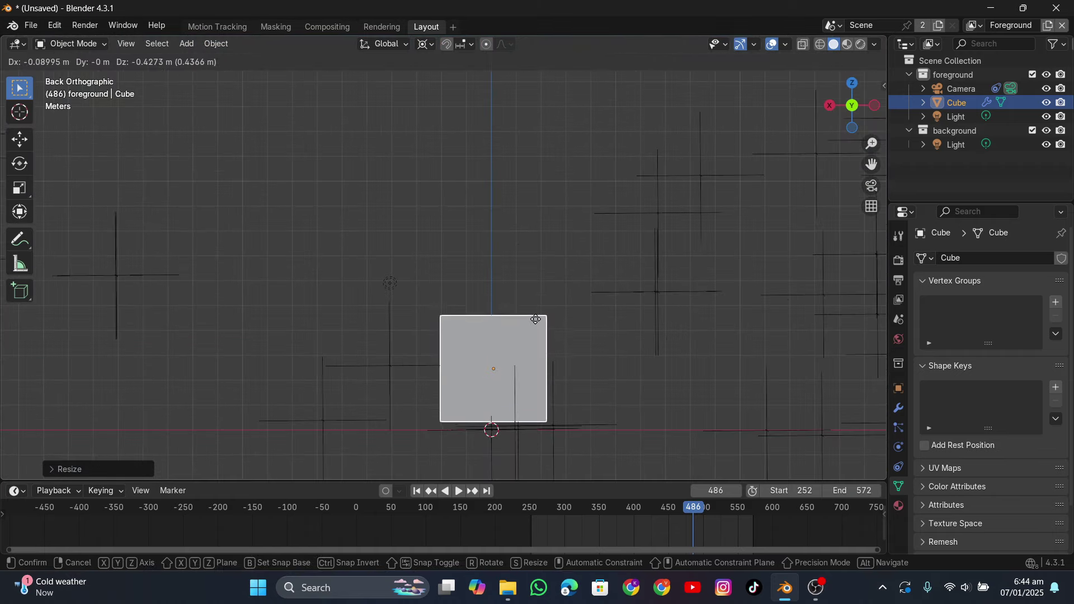
left_click(538, 326)
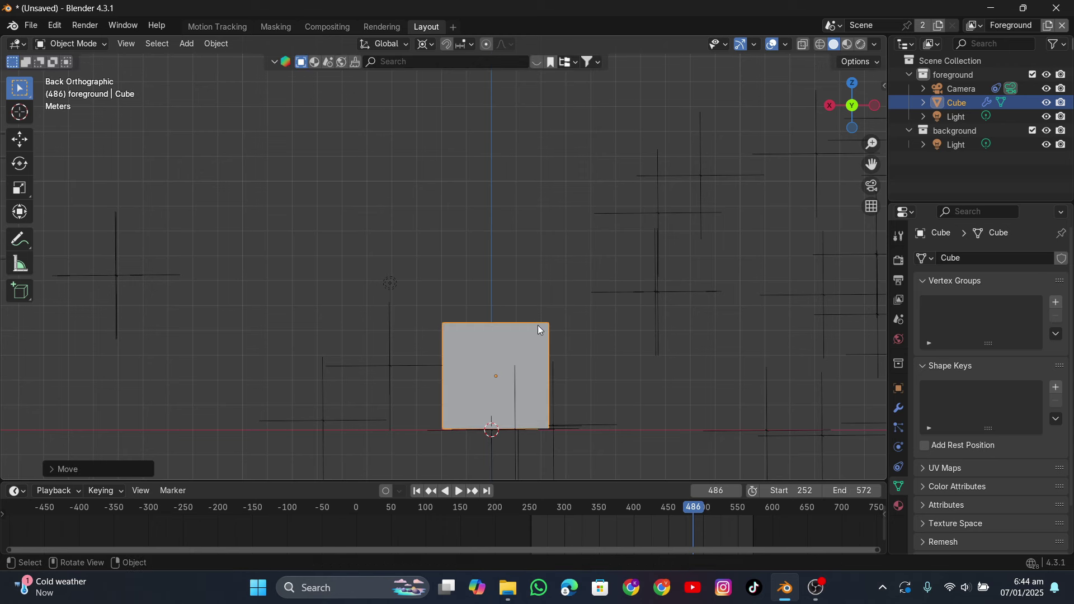
Step: Set the cube's origin to the 3D cursor and the transform pivot point to Individual Origins, and return to camera view
right_click(528, 270)
mouse_move(536, 316)
left_click(623, 342)
left_click(425, 44)
left_click(440, 125)
left_click(871, 186)
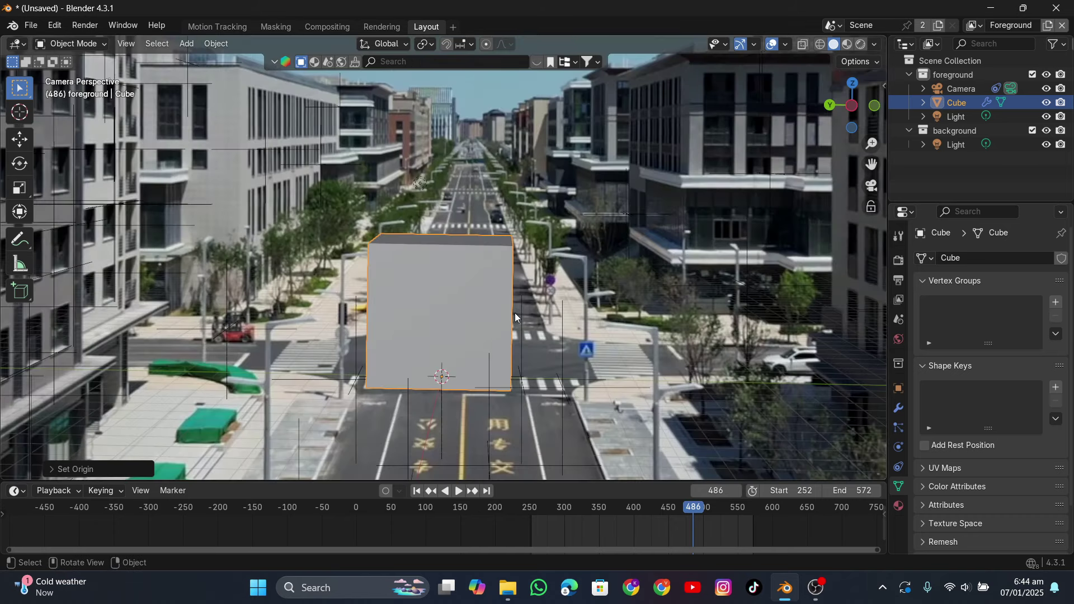
Step: Move the cube sideways across the road so it is centred on the yellow centre line
key("g")
left_click(542, 308)
scroll(572, 287, "down", 3)
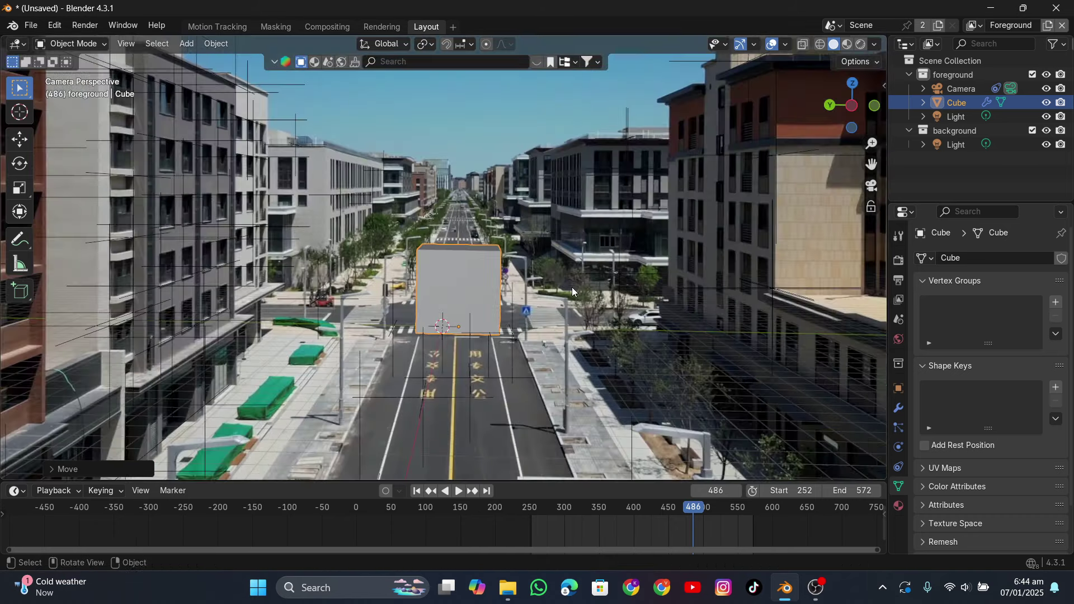
Step: Go to frame 474 and move the cube about 2.4 m along the global X axis, back from the near crosswalk
mouse_move(683, 513)
left_mouse_down()
mouse_move(550, 522)
mouse_move(685, 526)
left_mouse_up()
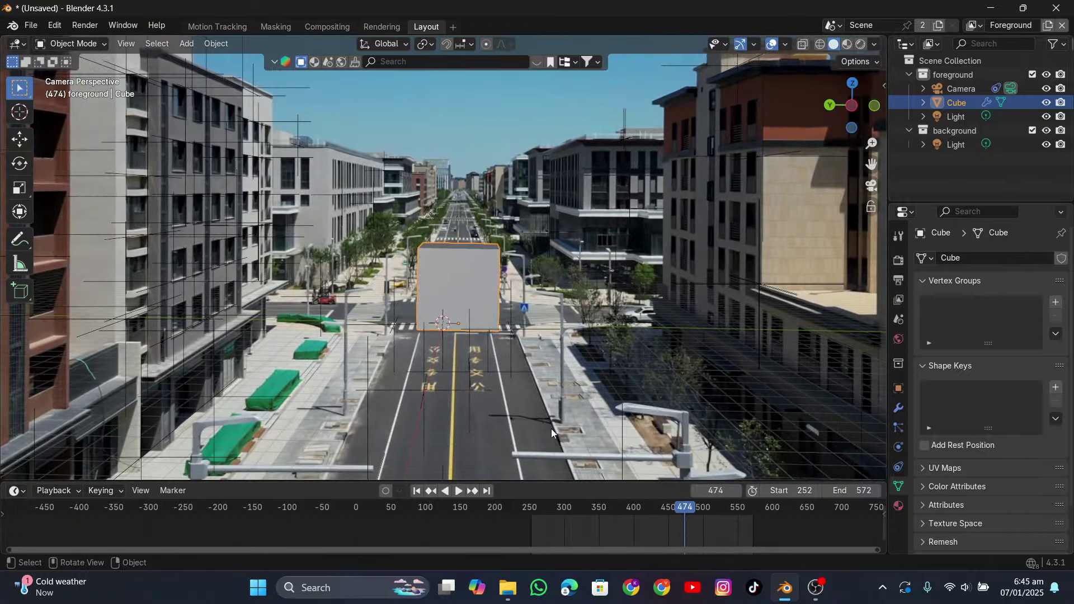
key("g")
key("x")
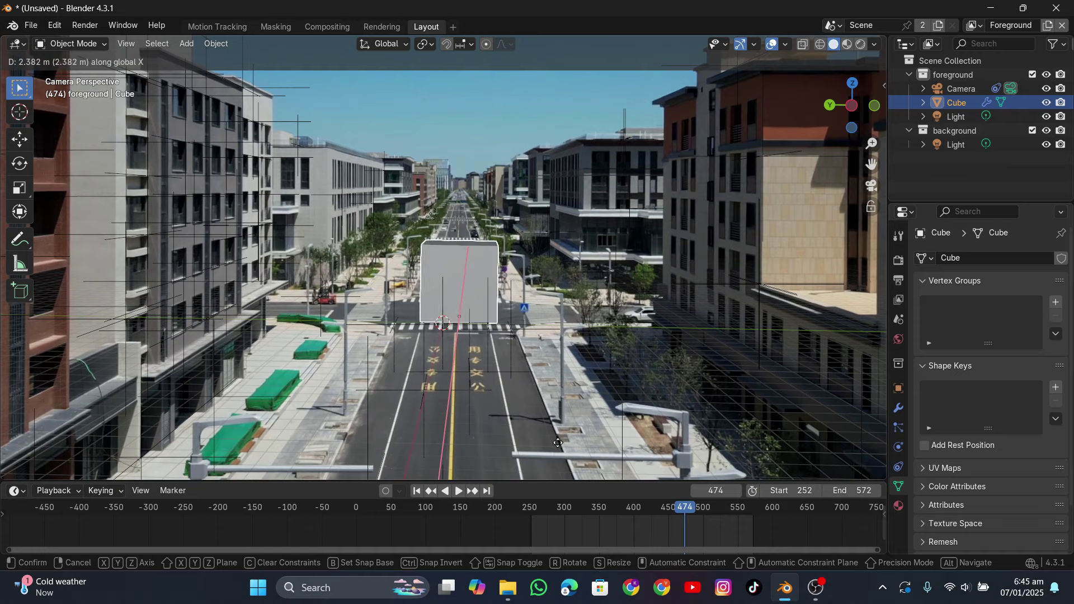
left_click(559, 443)
Step: Go to frame 368 and check how the cube sits against the road and crosswalk in the footage
left_click(556, 259)
scroll(559, 271, "down", 3)
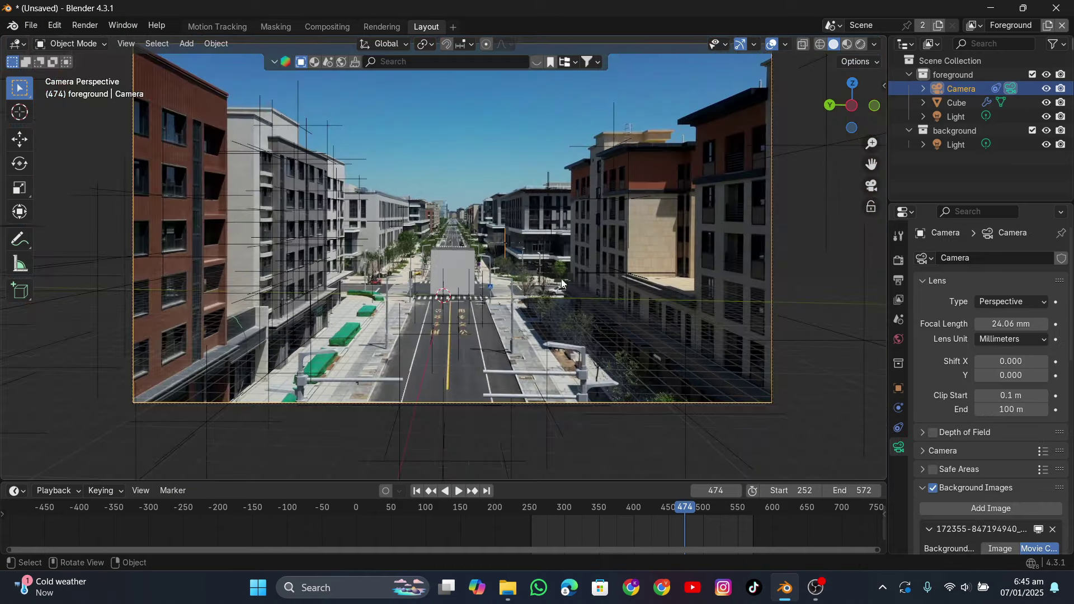
left_click_drag(680, 512, 610, 515)
scroll(498, 329, "up", 3)
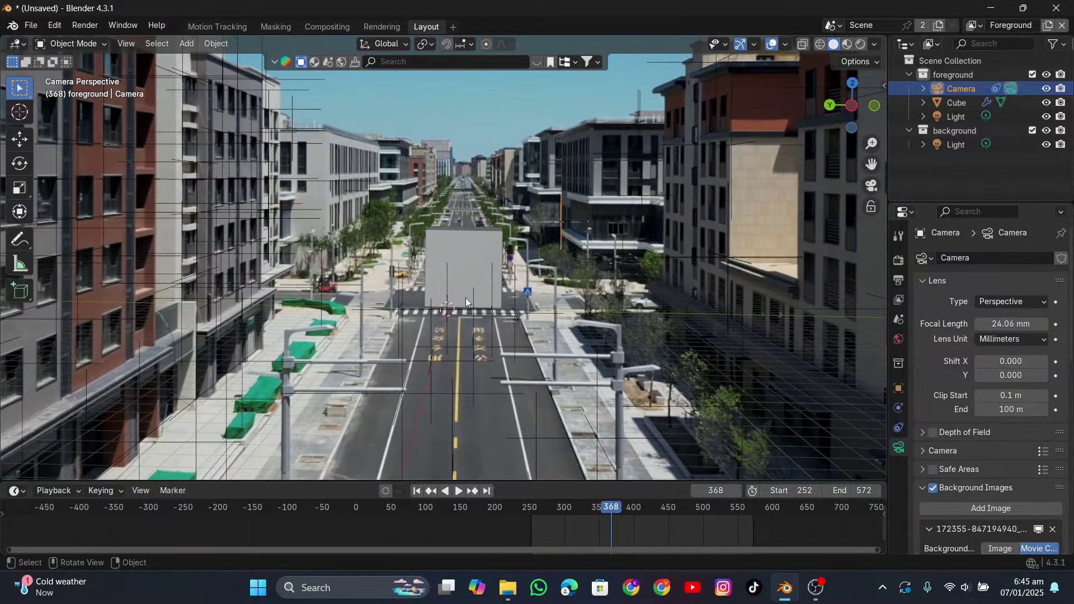
scroll(461, 295, "down", 3)
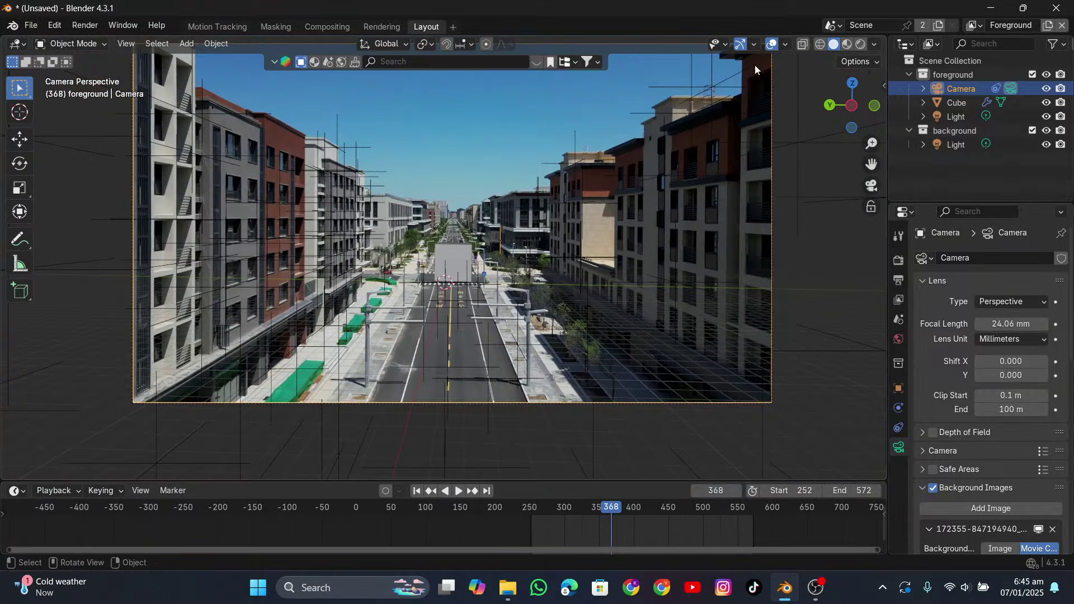
Step: Set the size of the motion tracking overlay's tracks to 0.120 and their display type to Circle
left_click(784, 45)
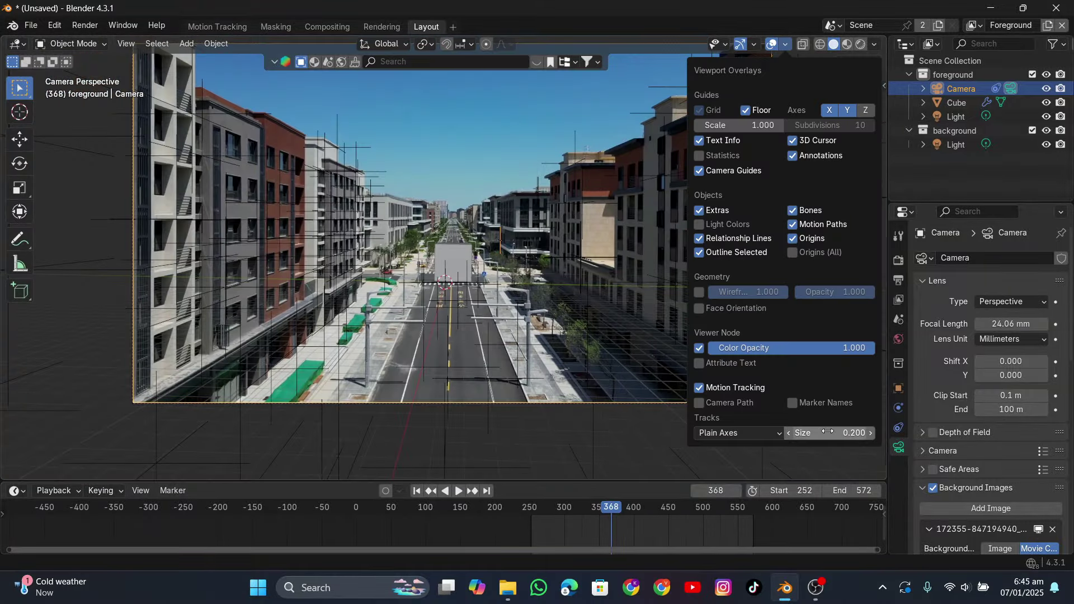
left_click_drag(830, 434, 830, 433)
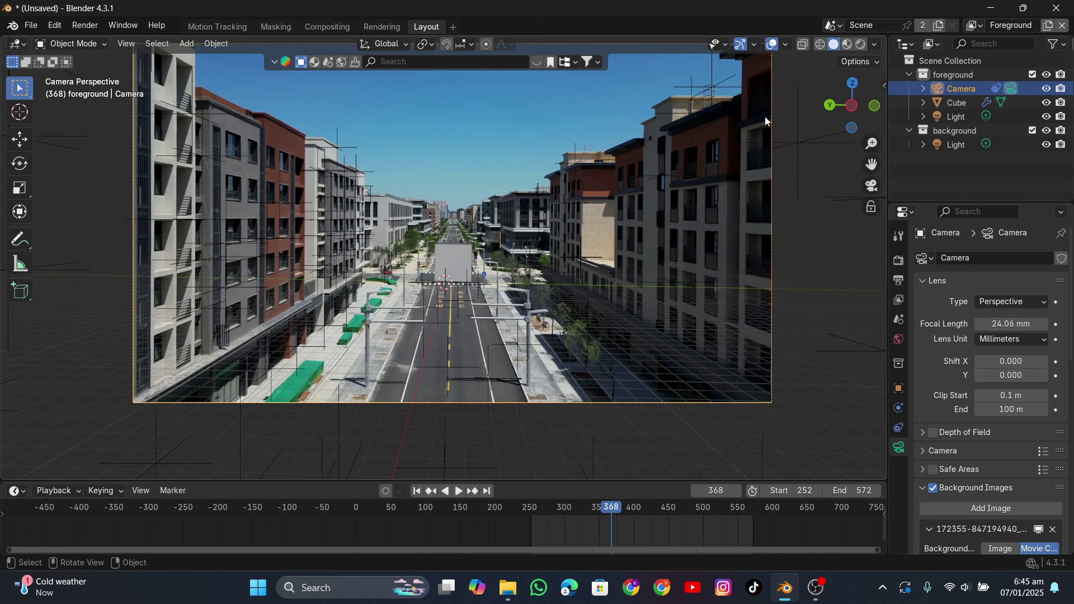
left_click(787, 46)
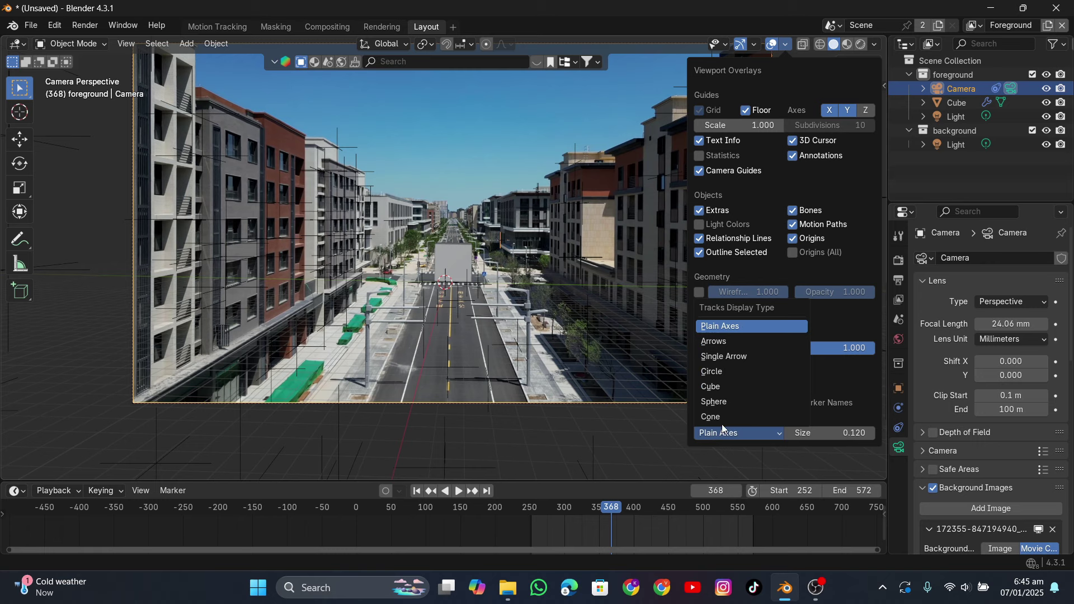
left_click(734, 372)
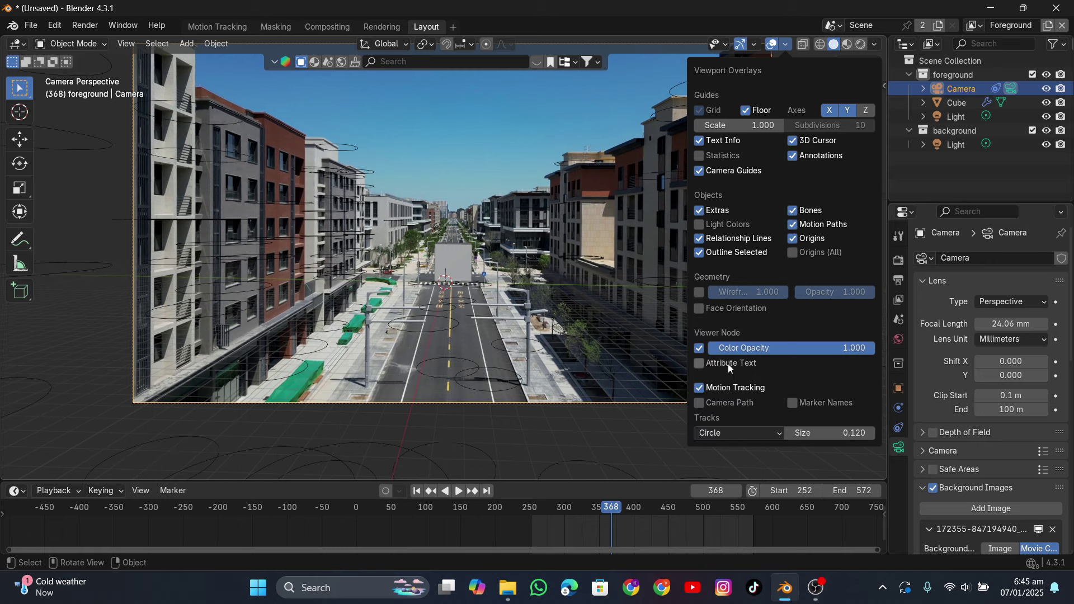
Step: Try the Sphere, Arrows, Single Arrow and Cube display types for the tracks in turn
left_click(730, 431)
left_click(725, 402)
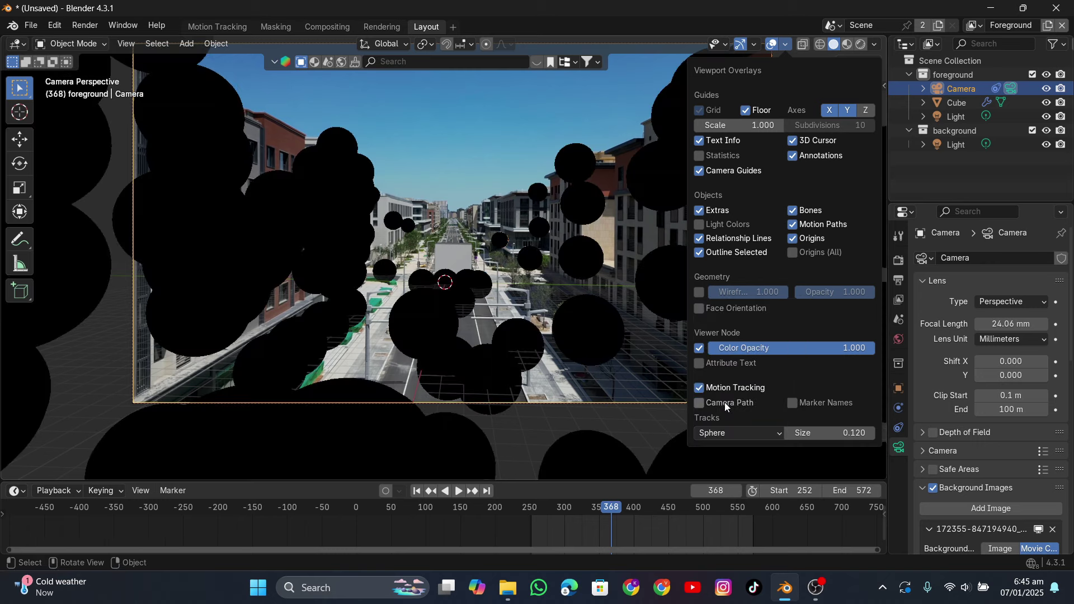
left_click(718, 432)
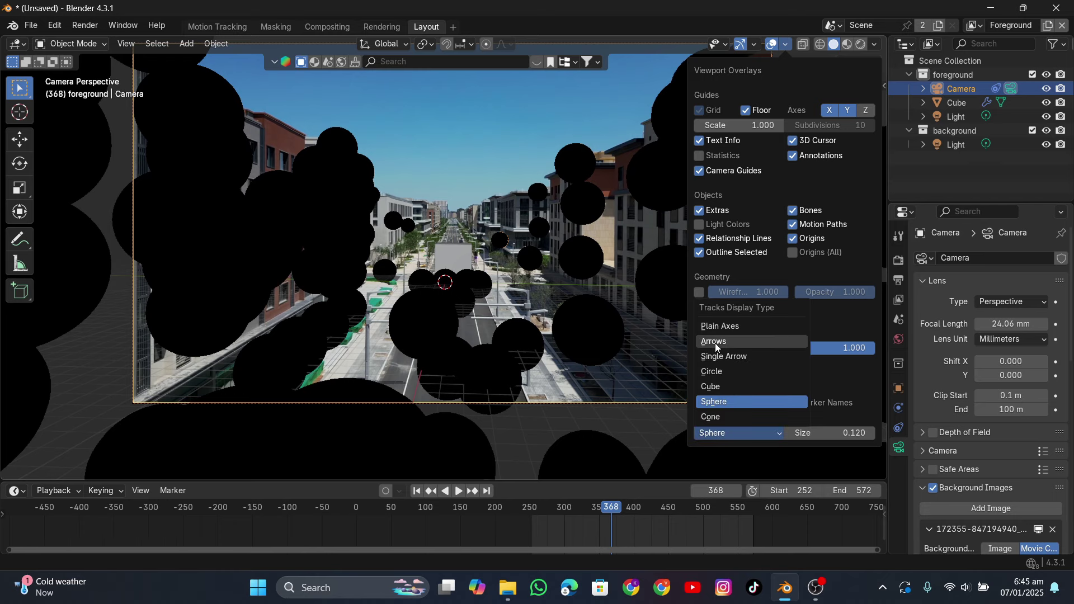
left_click(714, 342)
left_click(713, 433)
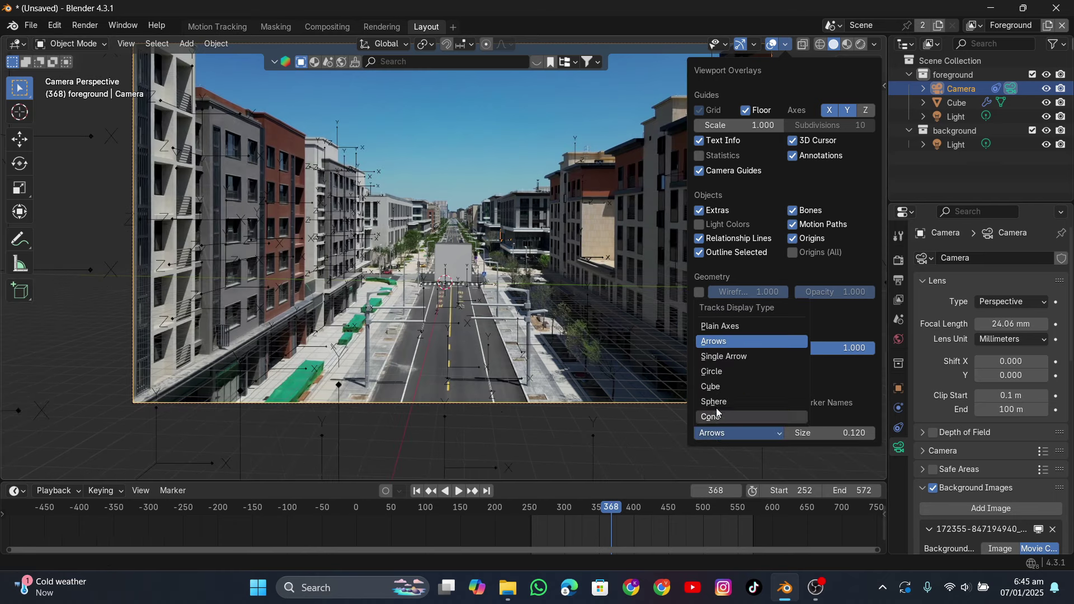
left_click(715, 358)
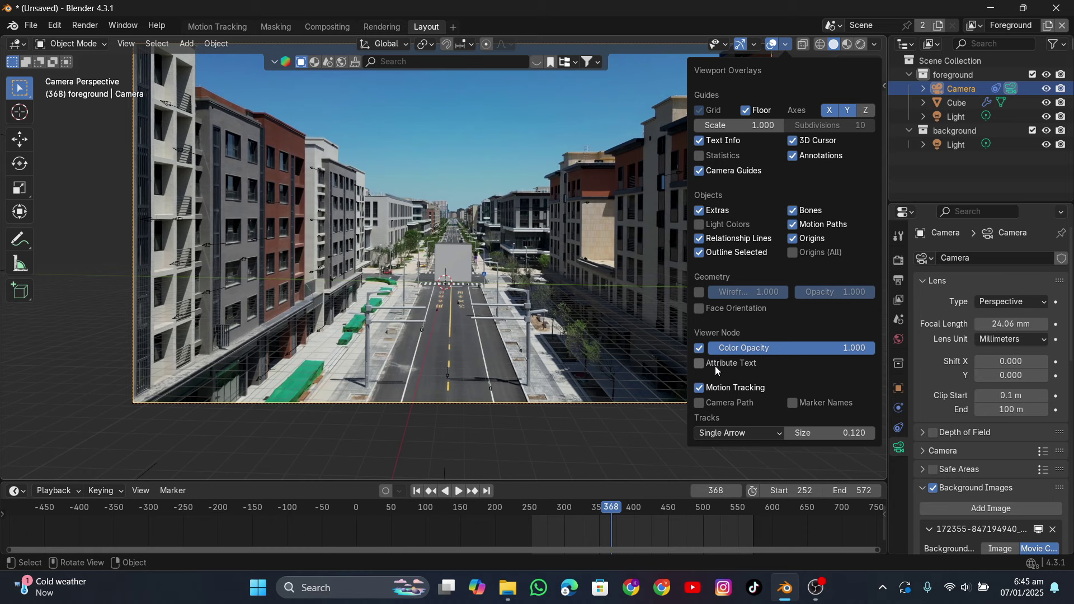
left_click(717, 434)
left_click(726, 386)
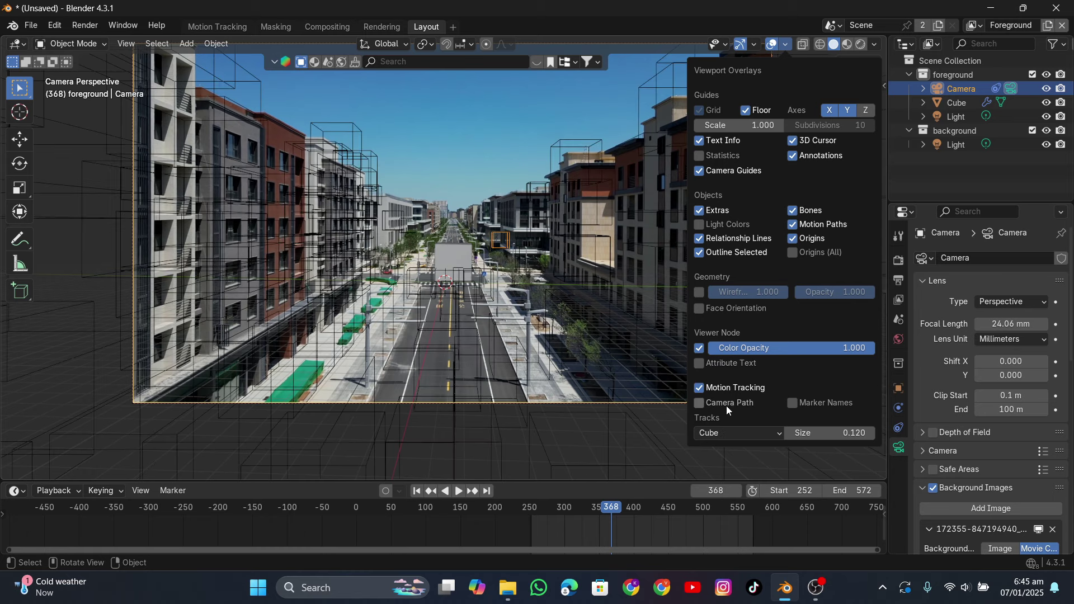
Step: Set the tracks' display type to Cone and reduce their size so they clutter the footage less
left_click(728, 429)
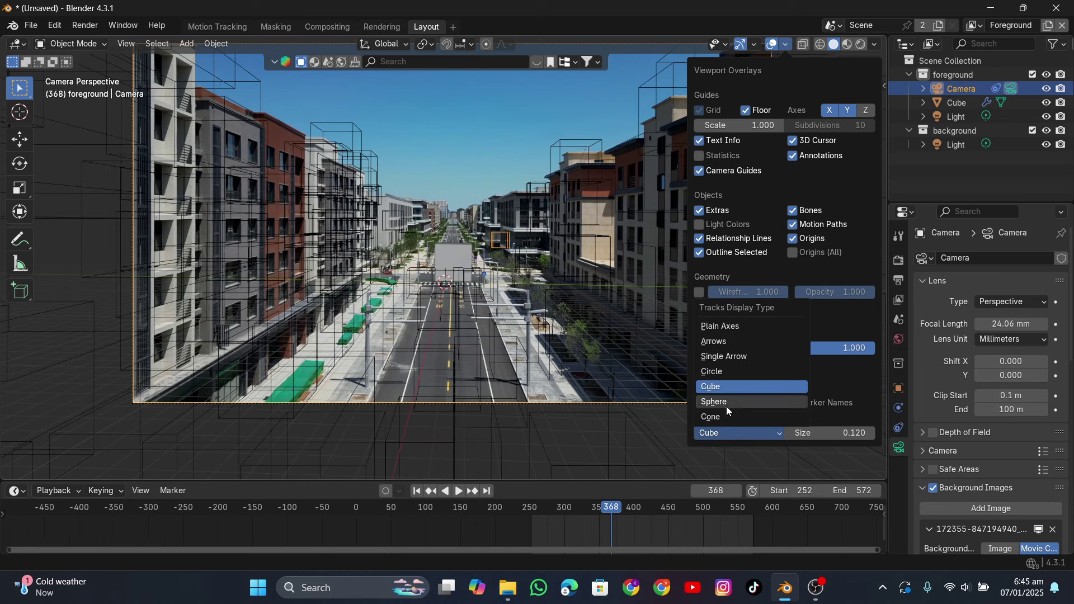
left_click(725, 414)
left_click_drag(823, 434, 804, 433)
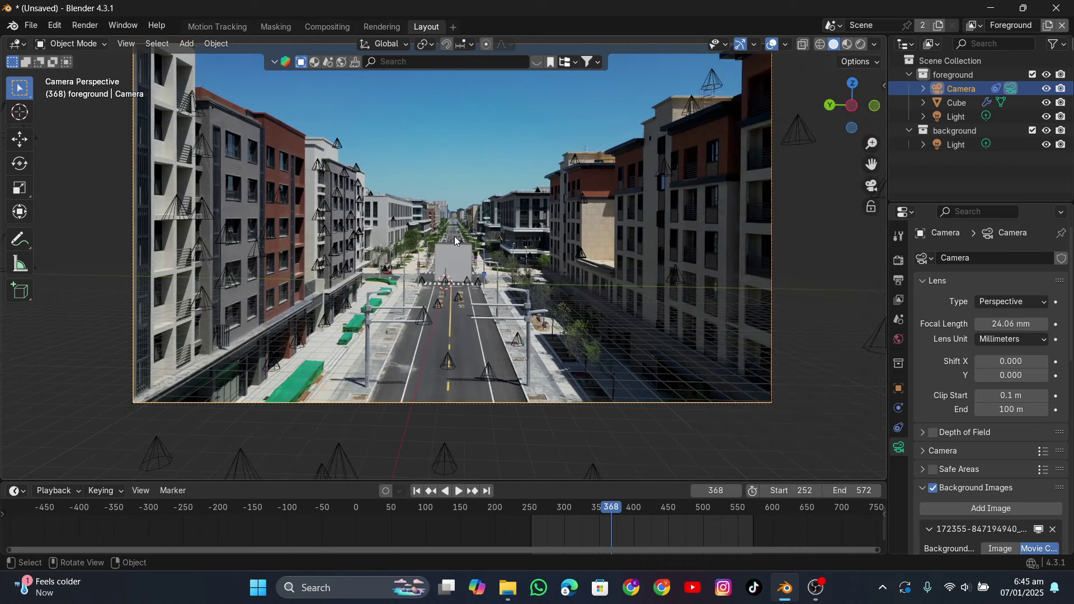
Step: Examine the solved camera, the tracking points and the cube from outside the camera view
middle_click_drag(454, 236, 378, 182)
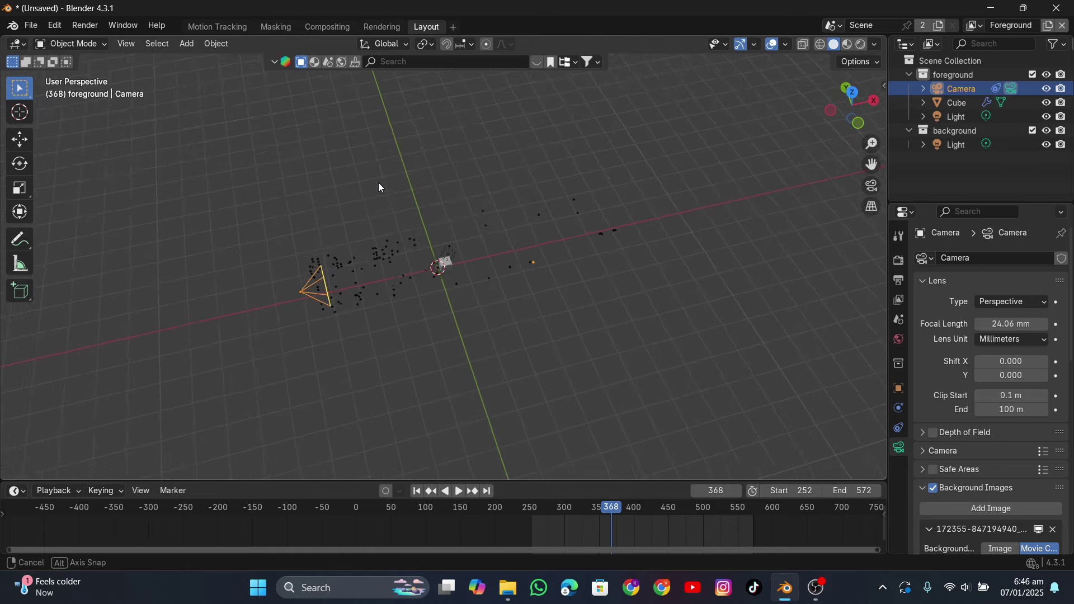
scroll(432, 219, "up", 5)
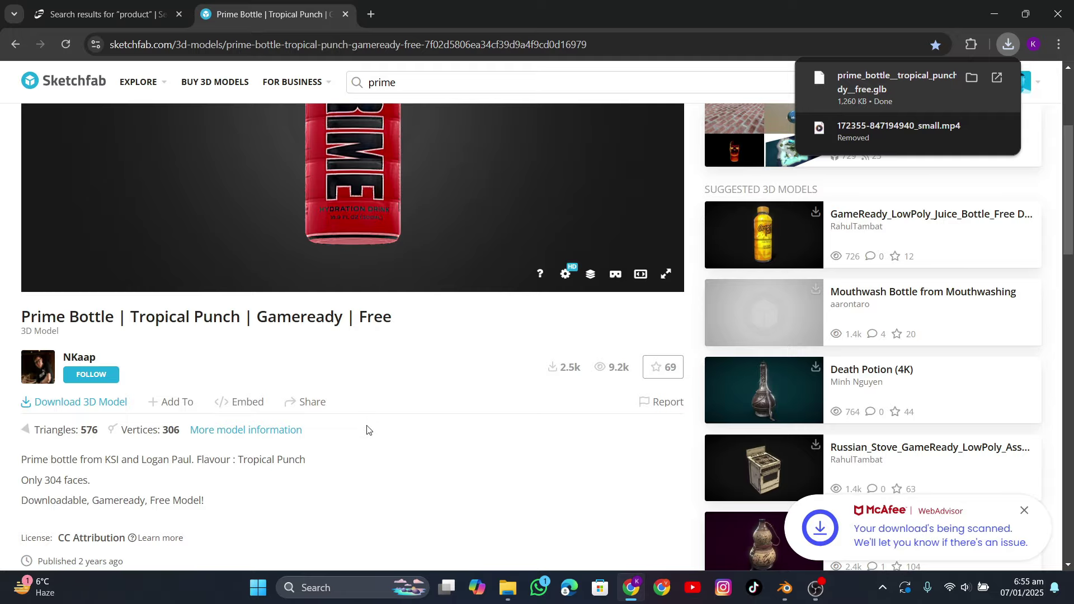
Step: Switch to Chrome and examine the Prime Bottle Tropical Punch model page on Sketchfab and its .glb file in the download history
scroll(212, 458, "up", 4)
left_click_drag(376, 307, 425, 311)
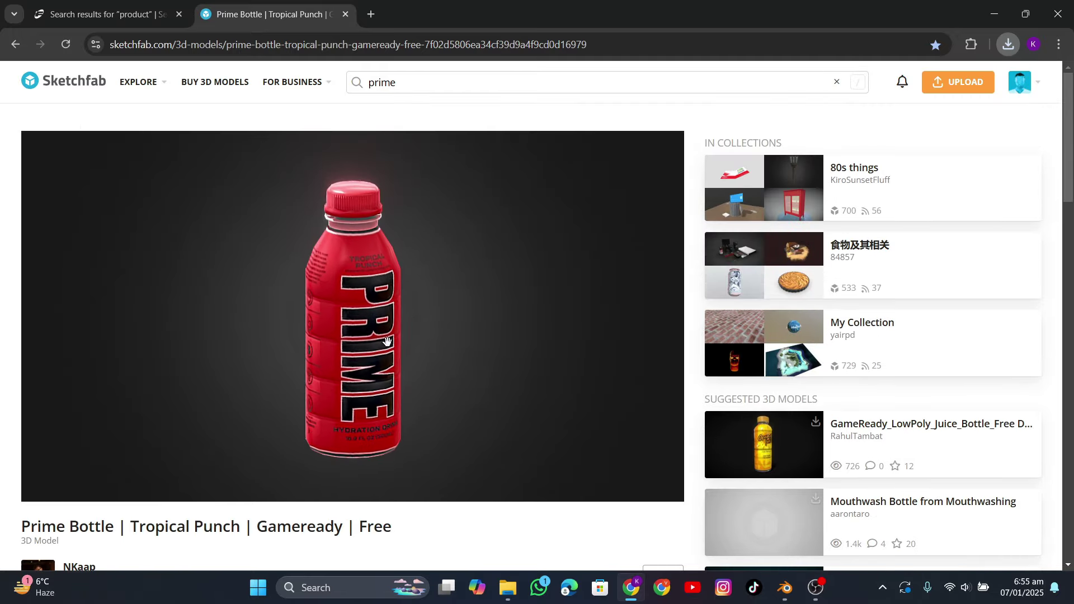
scroll(232, 546, "down", 3)
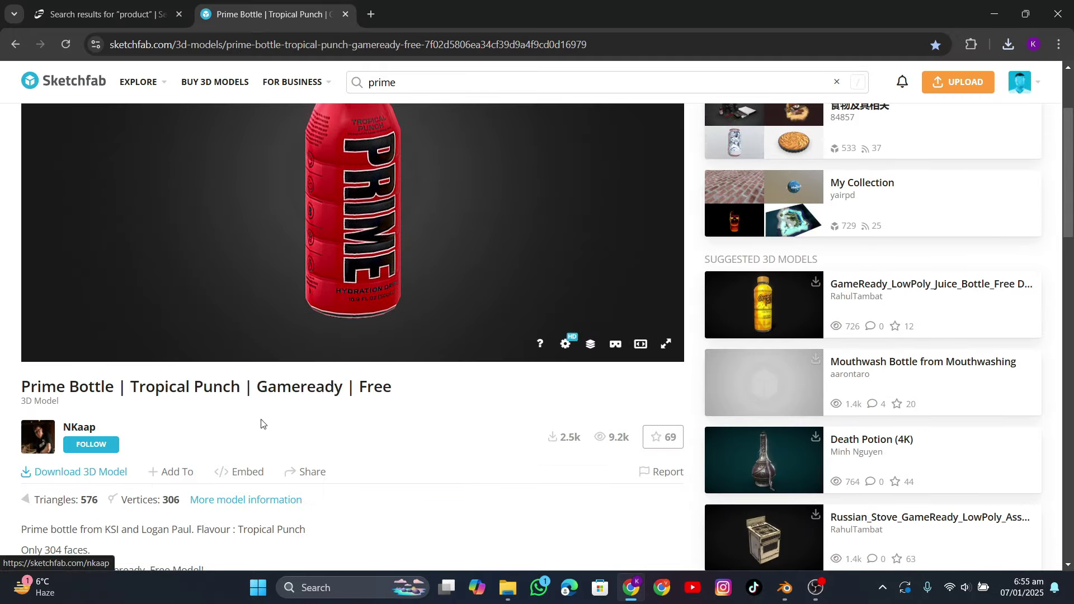
left_click(1008, 44)
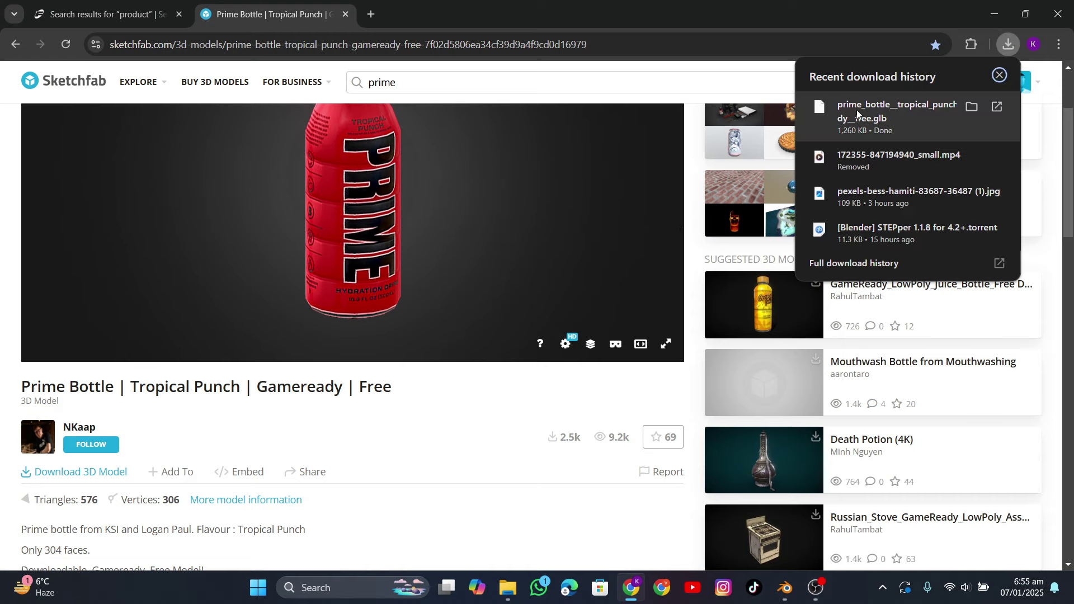
Step: Switch to Blender and import the prime_bottle tropical punch .glb model from the Downloads folder as glTF 2.0
left_click(787, 588)
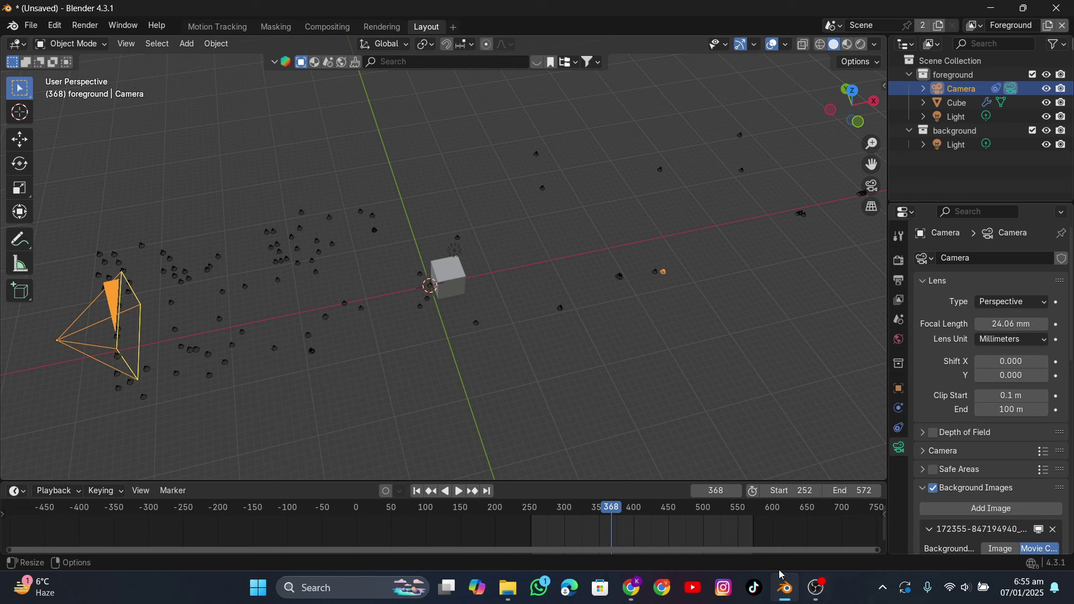
left_click(32, 27)
mouse_move(55, 222)
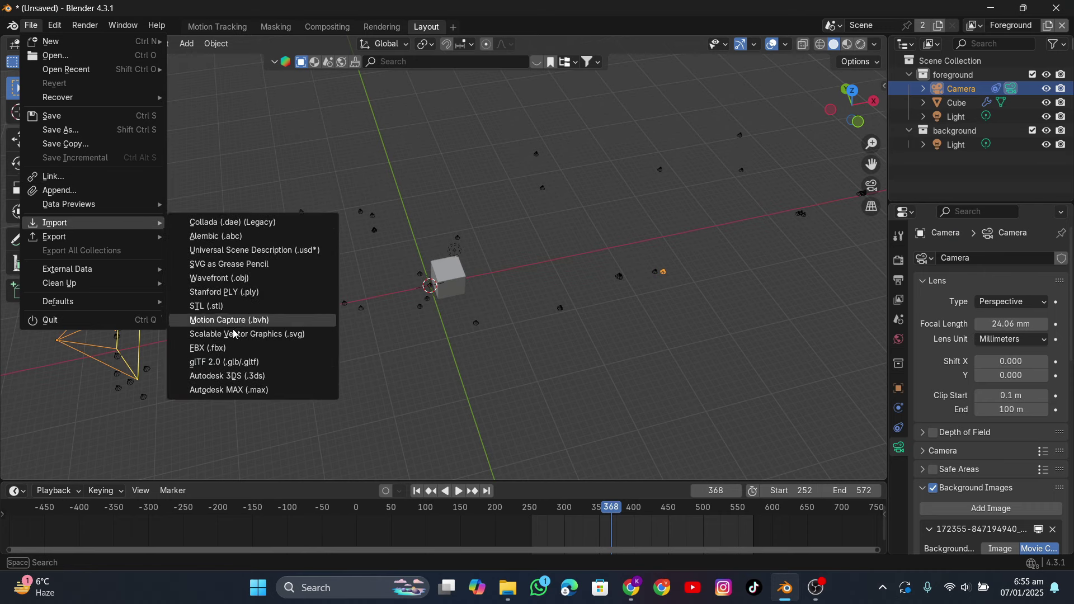
left_click(223, 362)
left_click(216, 229)
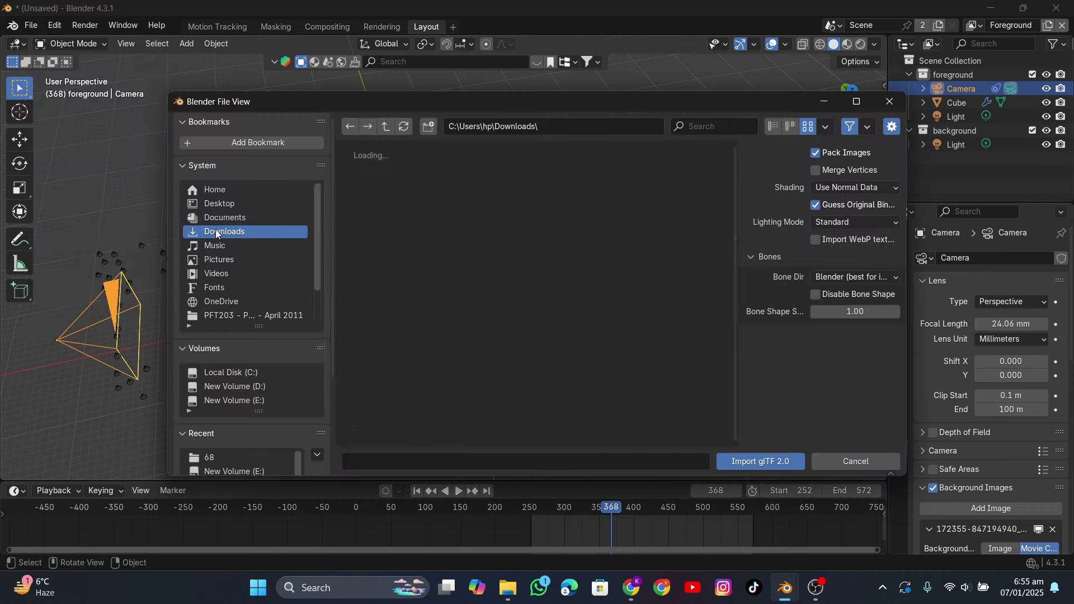
scroll(523, 379, "down", 5)
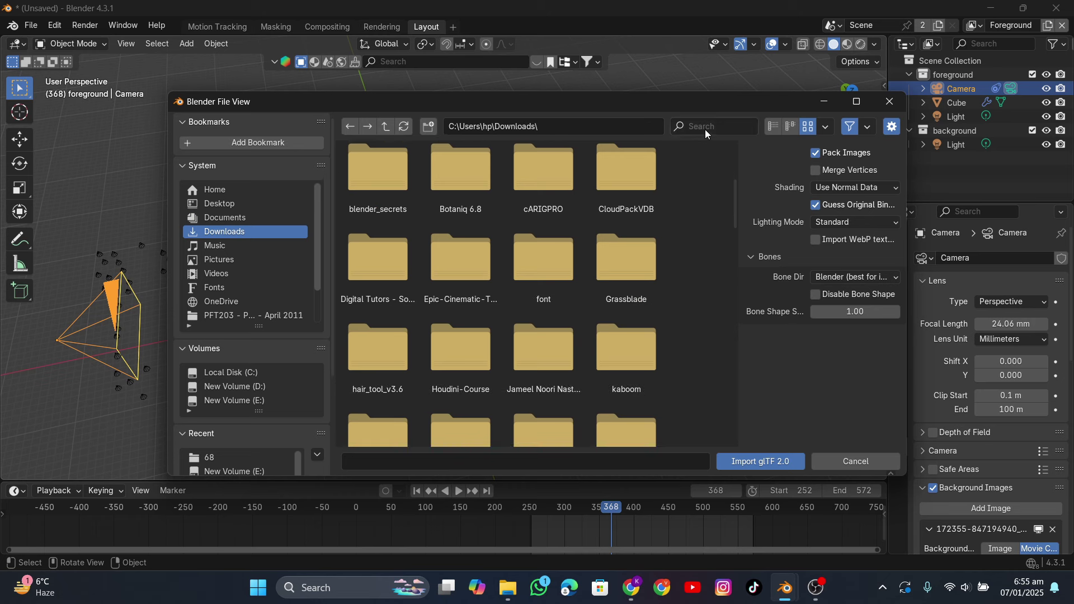
left_click(706, 133)
type("pri")
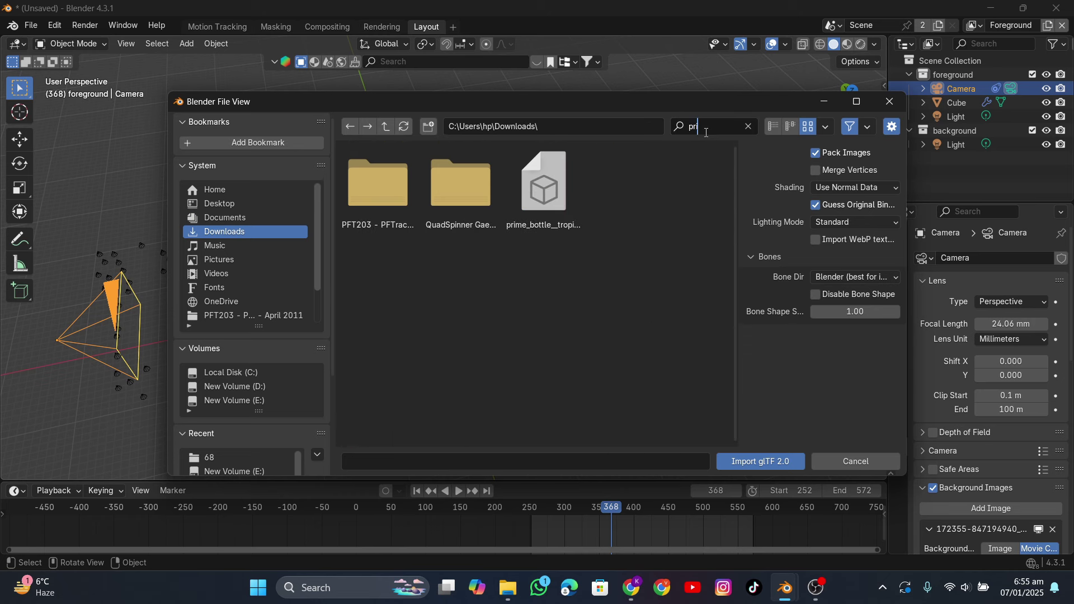
double_click(559, 193)
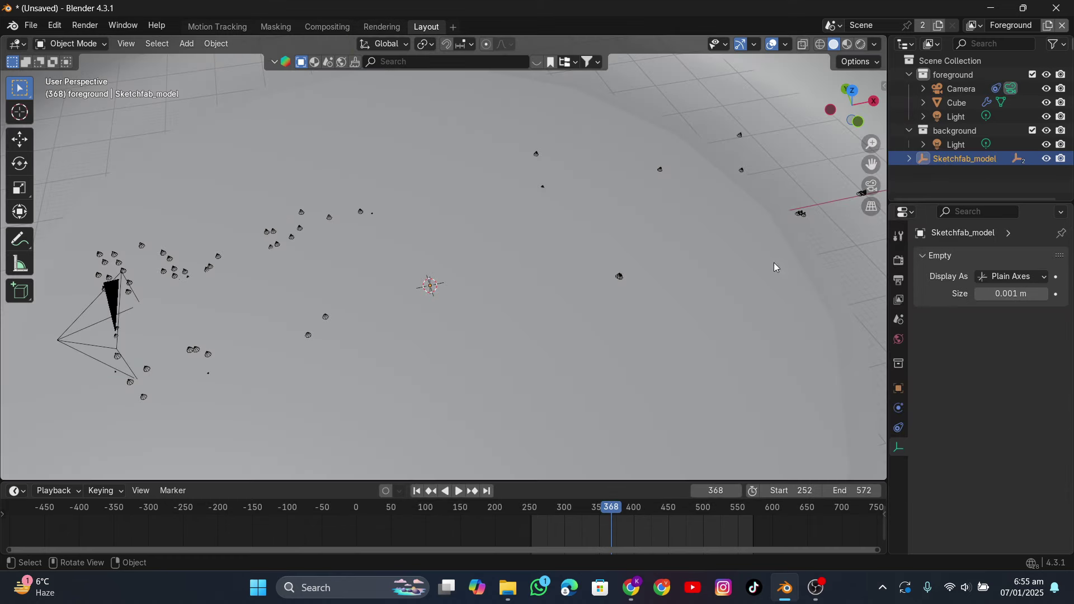
Step: Scale the oversized imported bottle down to a few times the cube's height and delete the test cube
key("s")
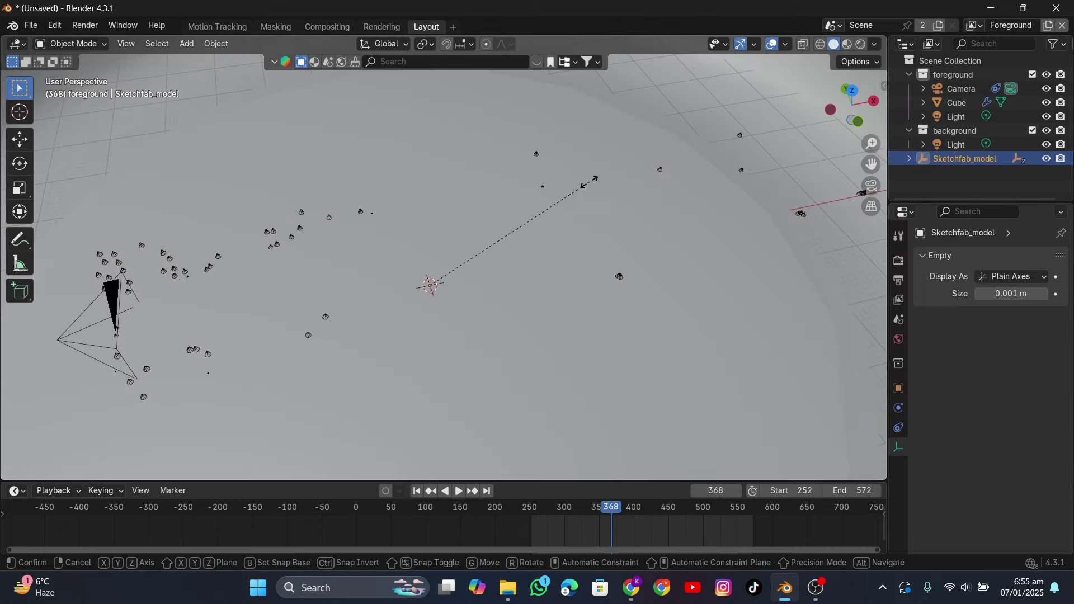
left_click(430, 285)
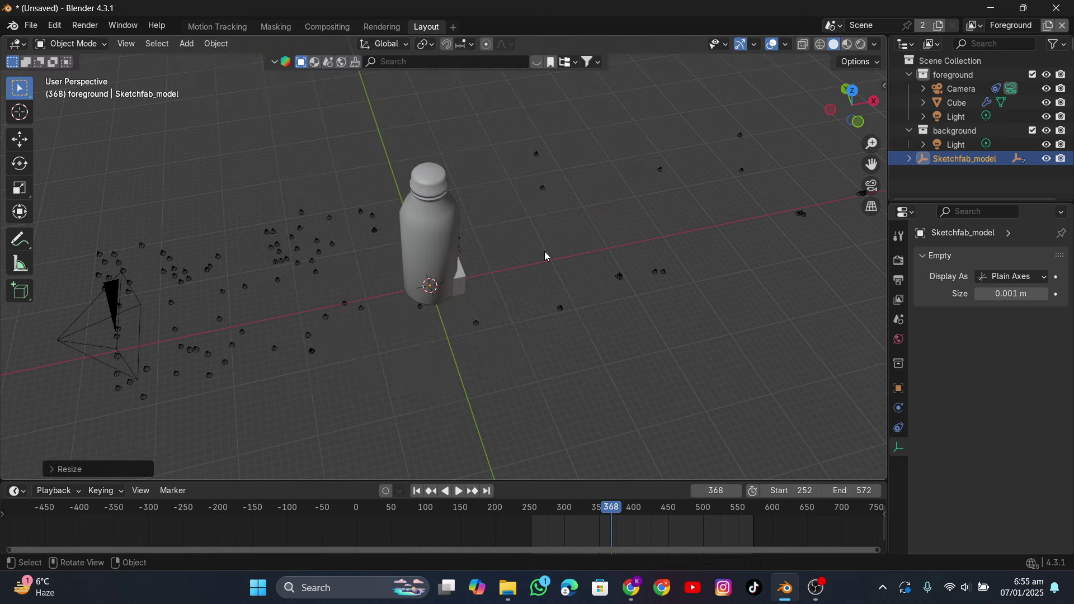
middle_click_drag(544, 251, 486, 227)
scroll(468, 315, "up", 5)
left_click(470, 316)
key("x")
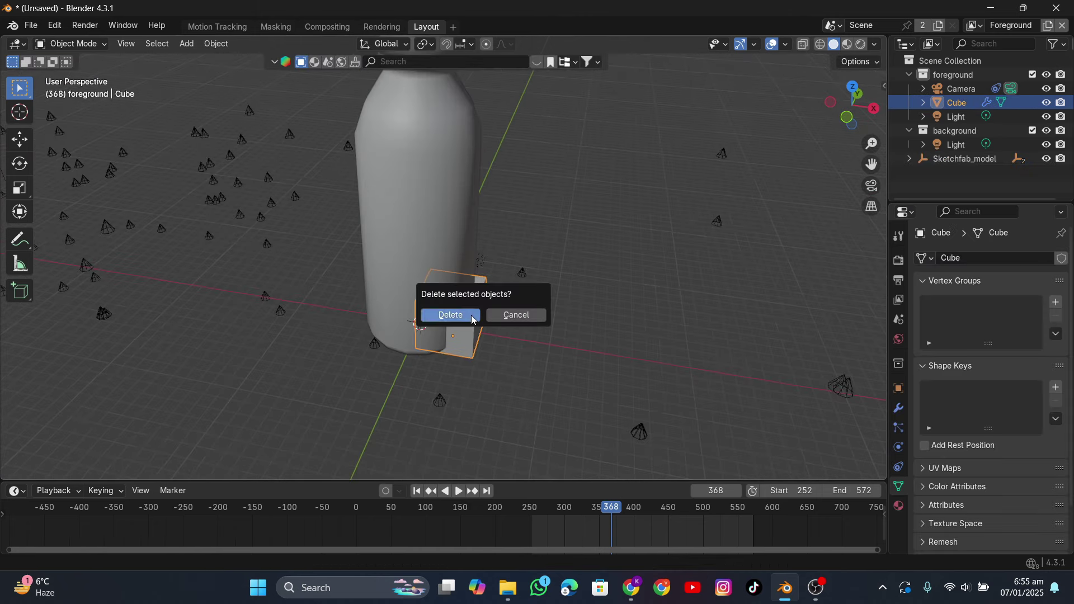
left_click(460, 311)
Step: Scale the Sketchfab_model bottle down by a factor of about 0.7 while viewing it through the camera
left_click(957, 146)
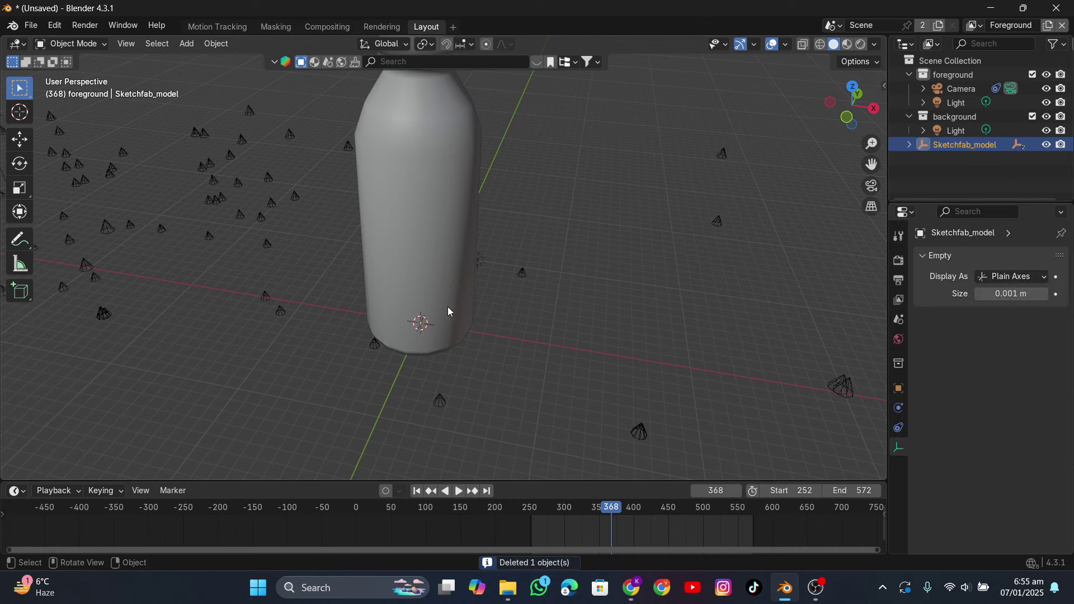
scroll(447, 309, "down", 3)
middle_click_drag(447, 308, 516, 286)
left_click(874, 187)
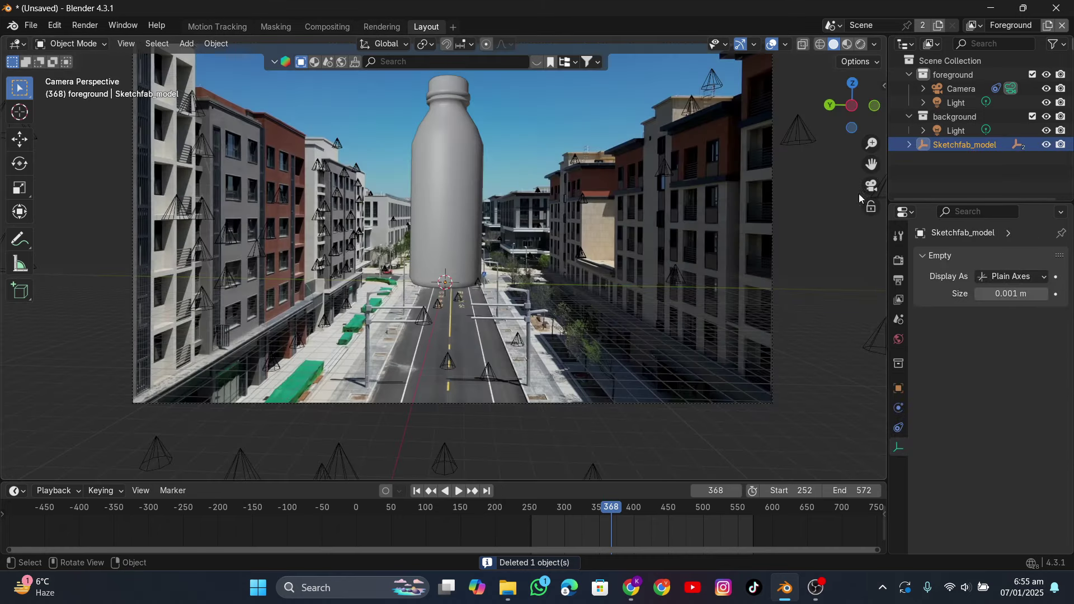
scroll(583, 240, "up", 2)
key("s")
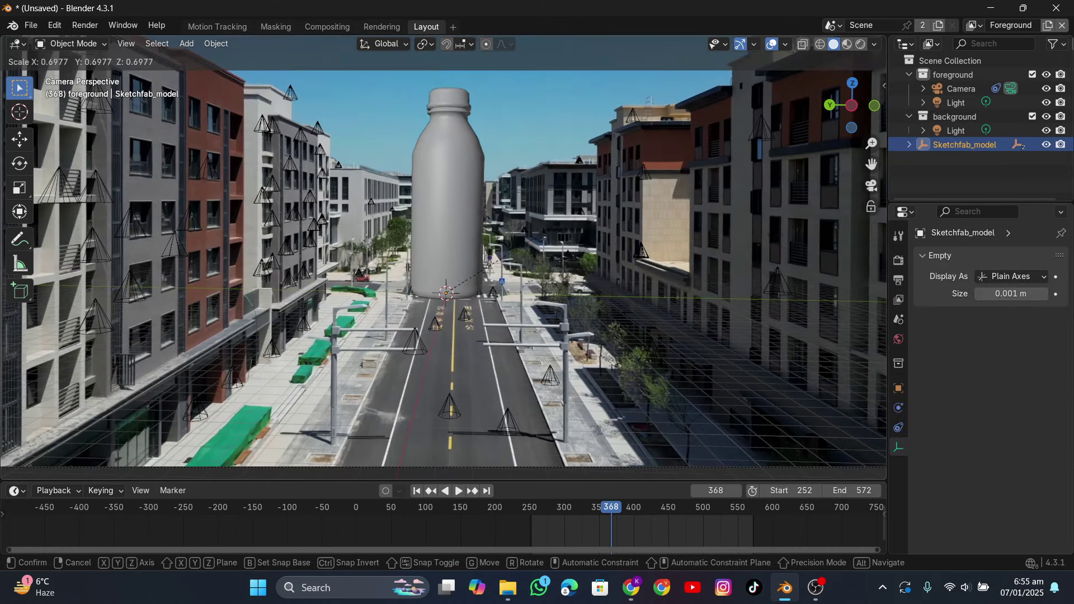
left_click(699, 117)
Step: Display the scene in Material Preview and rotate the bottle about the global Z axis until its PRIME label faces the camera
left_click(847, 44)
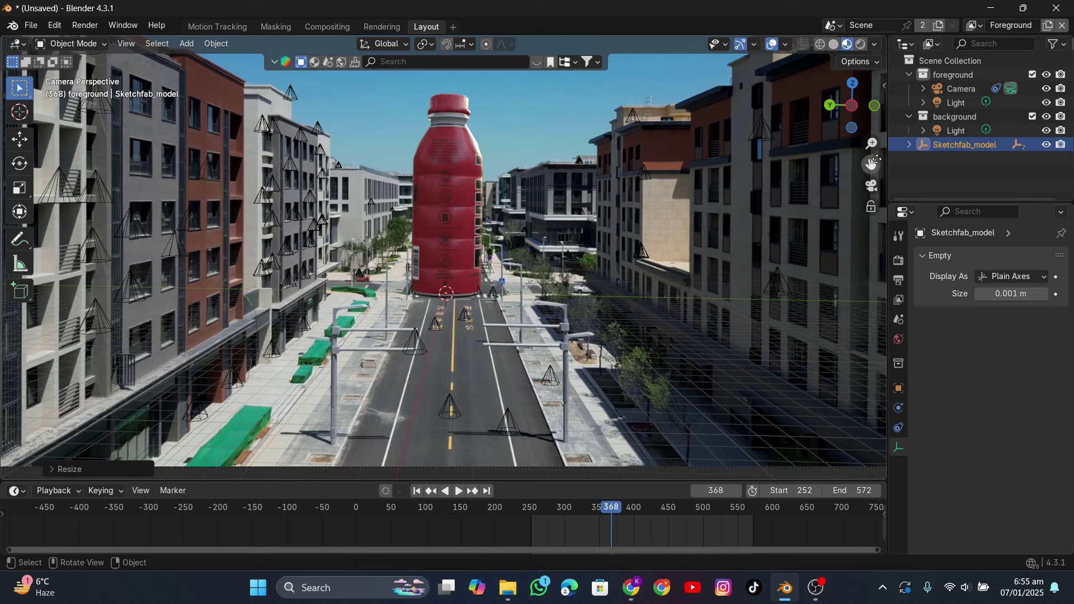
scroll(540, 221, "up", 1)
key("r")
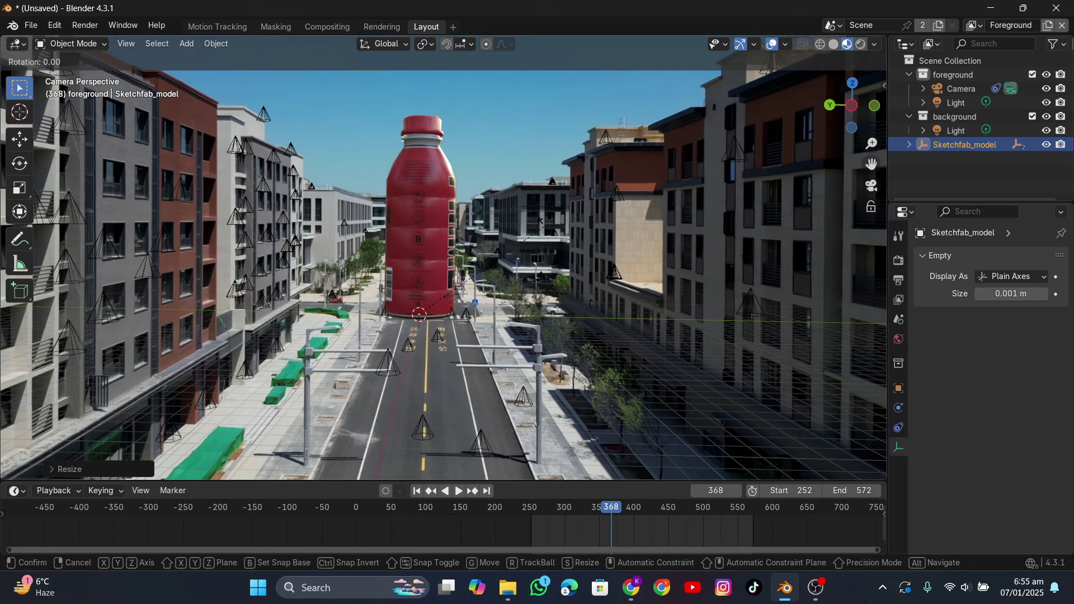
key("z")
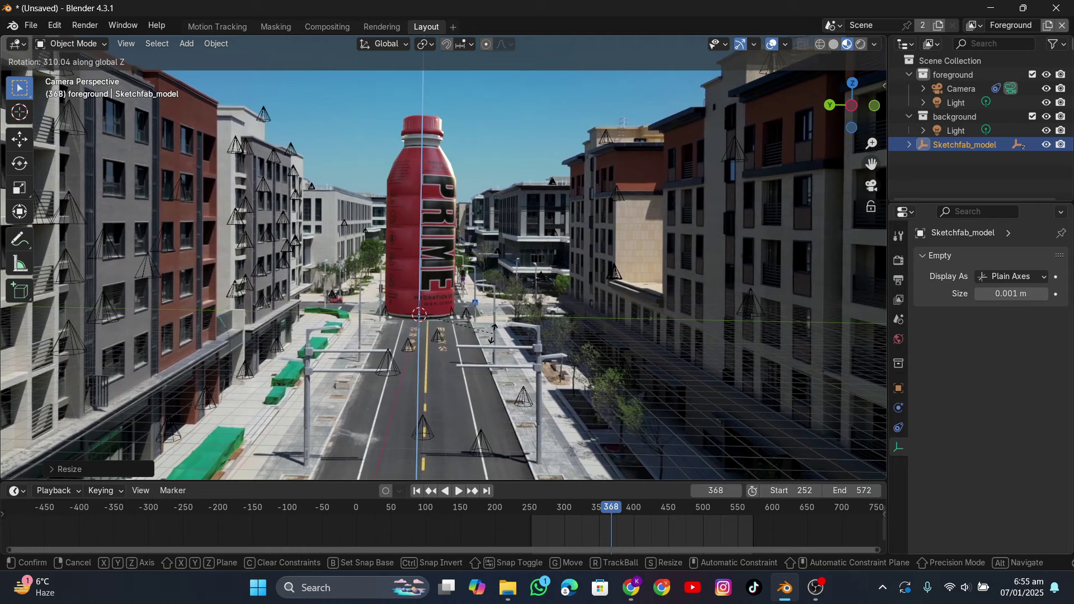
left_click(459, 368)
Step: Move the bottle sideways across the road to centre it on the yellow centre line
scroll(458, 336, "up", 2)
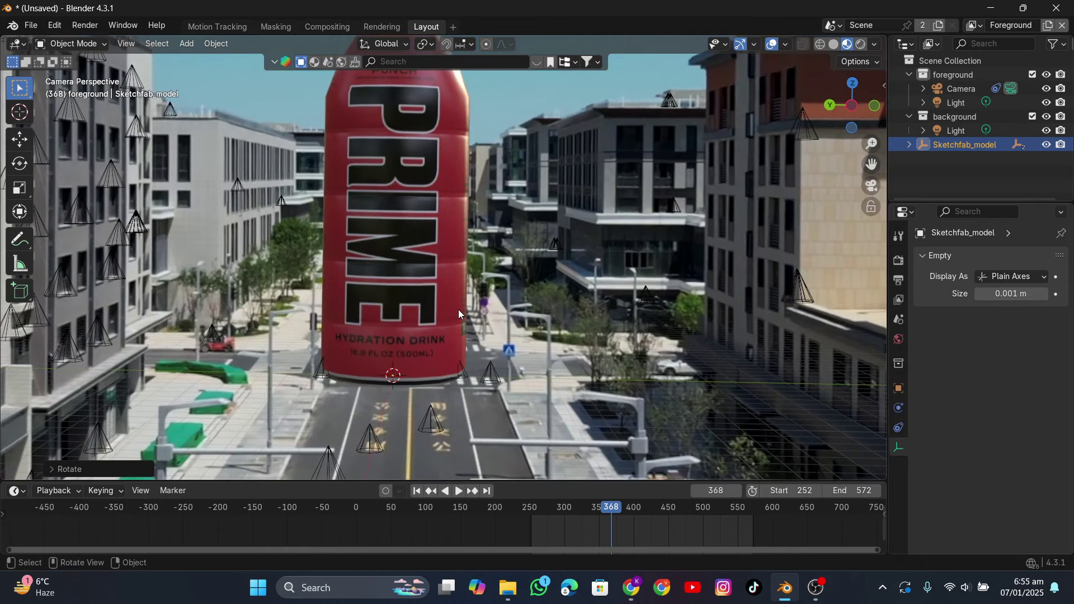
key("g")
key("x")
left_click(476, 290)
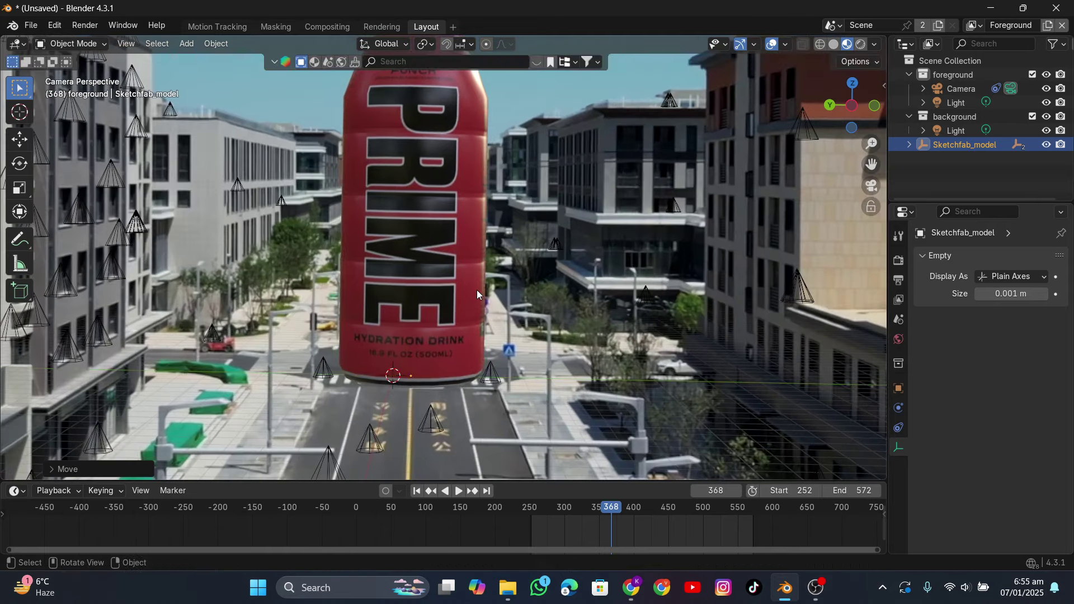
left_click(514, 269)
scroll(545, 286, "down", 2)
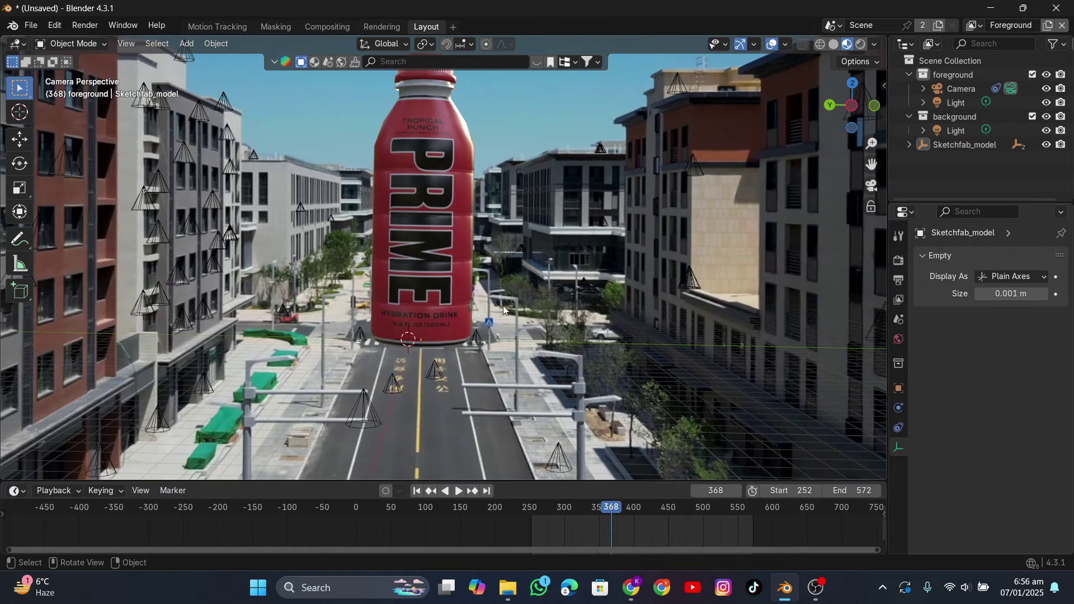
Step: Move the bottle about 2.19 m along the global X axis to the far side of the crosswalk and go to frame 366
left_click(964, 144)
key("g")
key("x")
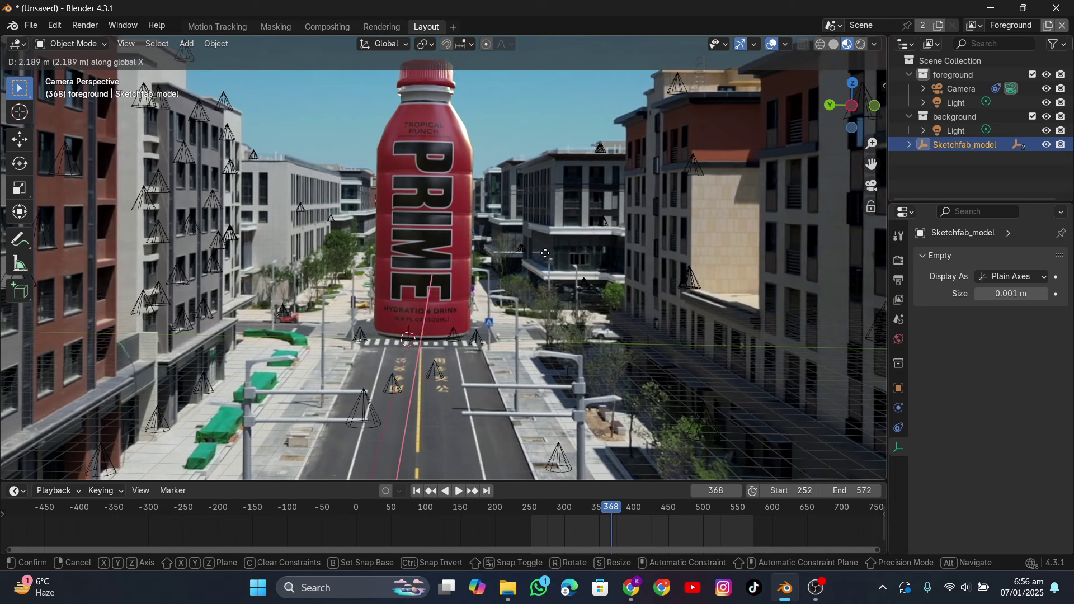
left_click(545, 252)
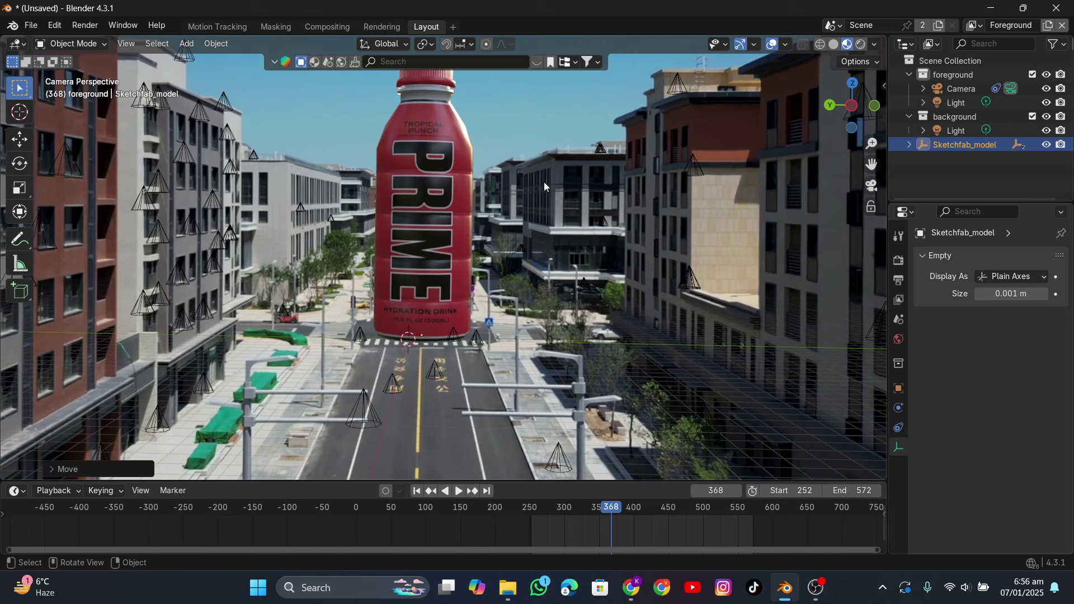
left_click(546, 171)
scroll(508, 151, "down", 3)
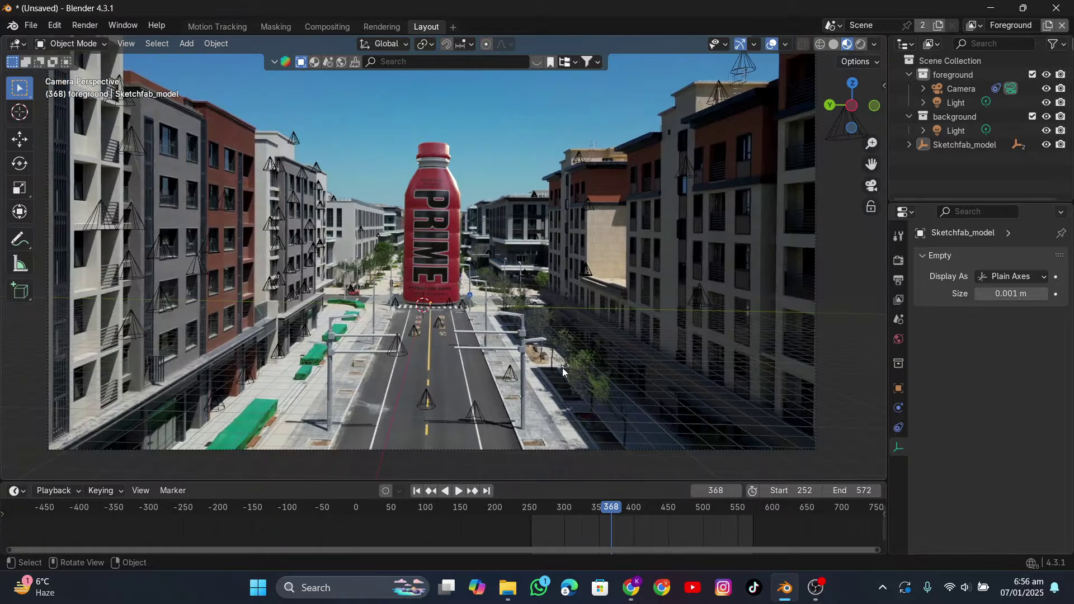
mouse_move(606, 506)
left_mouse_down()
mouse_move(579, 508)
mouse_move(689, 513)
mouse_move(539, 522)
mouse_move(683, 517)
mouse_move(599, 541)
mouse_move(685, 535)
mouse_move(582, 536)
mouse_move(642, 535)
mouse_move(593, 538)
mouse_move(660, 516)
mouse_move(569, 532)
mouse_move(628, 512)
mouse_move(609, 517)
left_mouse_up()
Step: Select the whole Sketchfab_model hierarchy and move it into the foreground collection
middle_click_drag(564, 241, 556, 259)
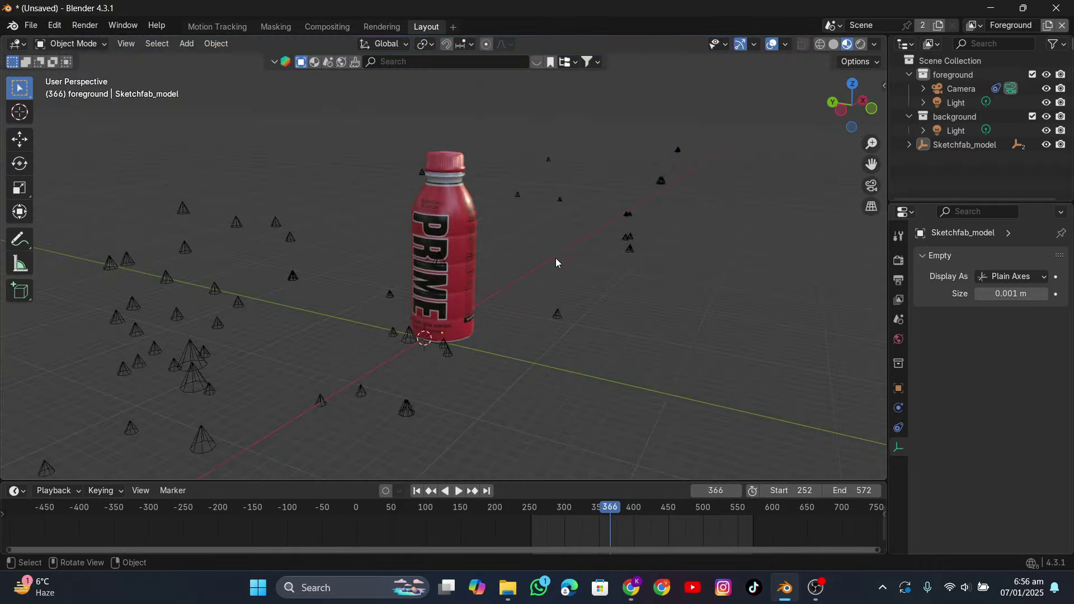
left_click(974, 28)
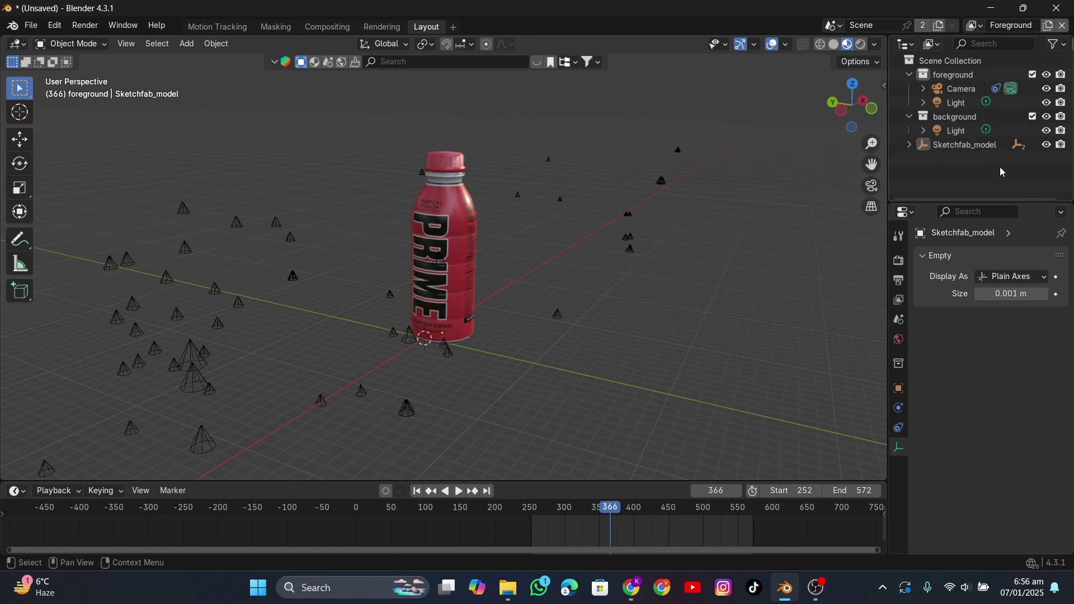
left_click(957, 131)
right_click(958, 147)
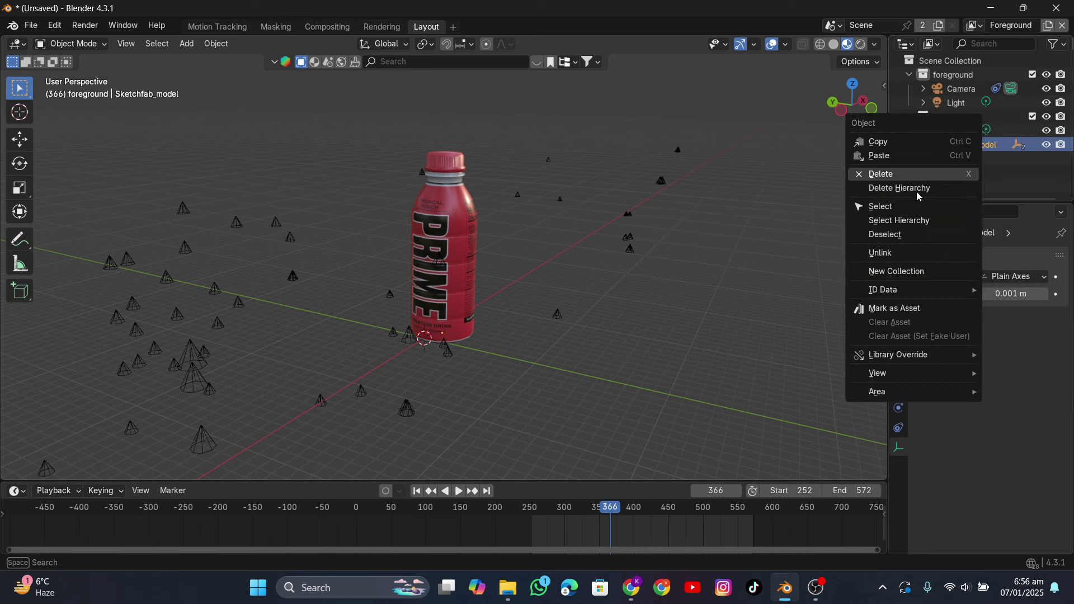
left_click(882, 223)
key("m")
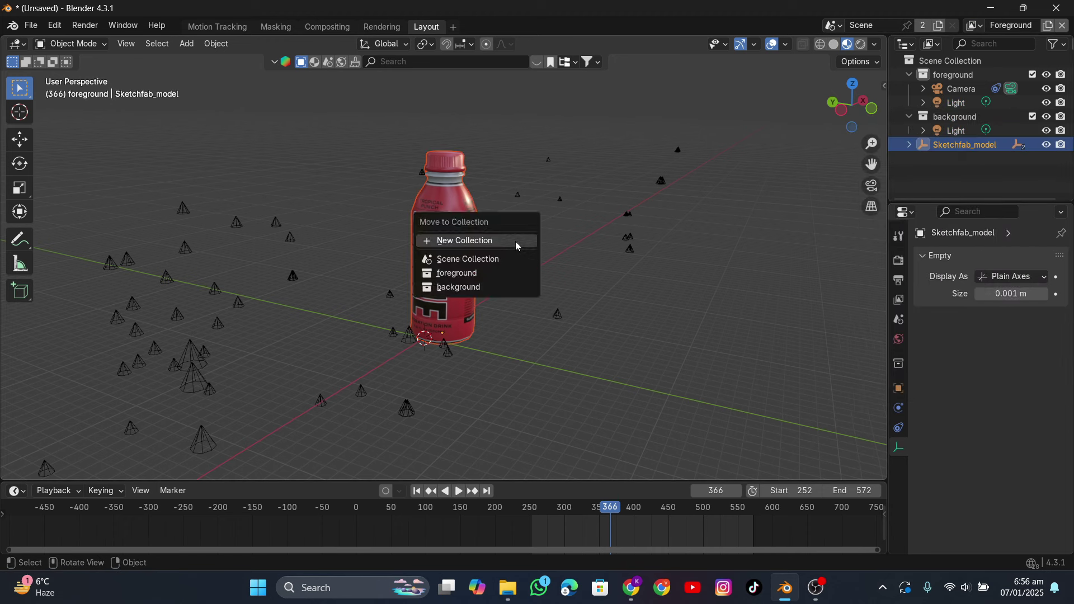
left_click(487, 277)
Step: Move the background collection's Light into the foreground collection and delete the emptied background collection
left_click(952, 146)
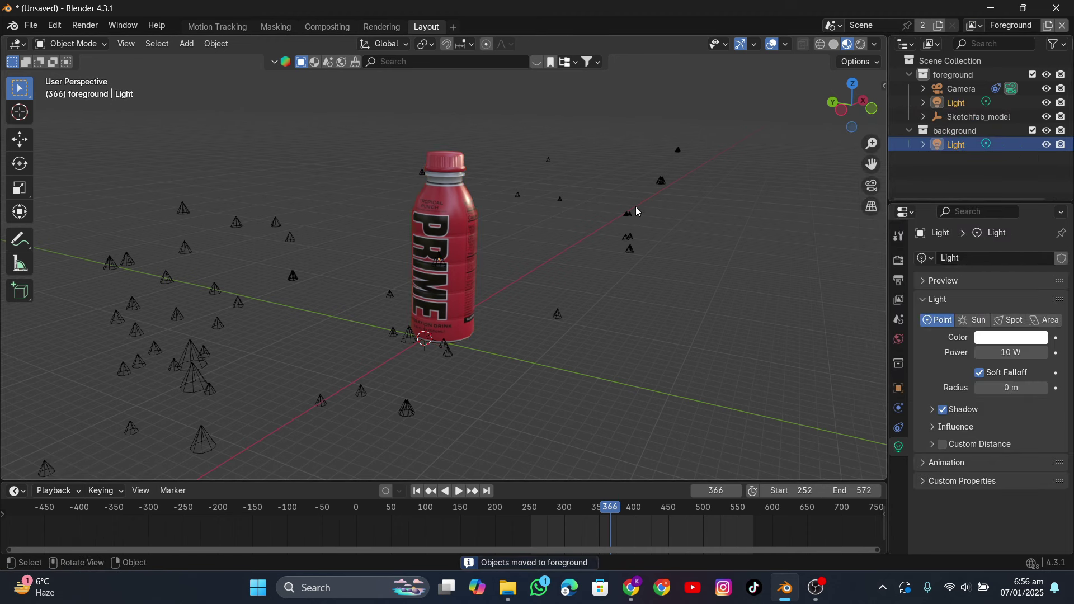
key("m")
left_click(574, 200)
left_click(969, 131)
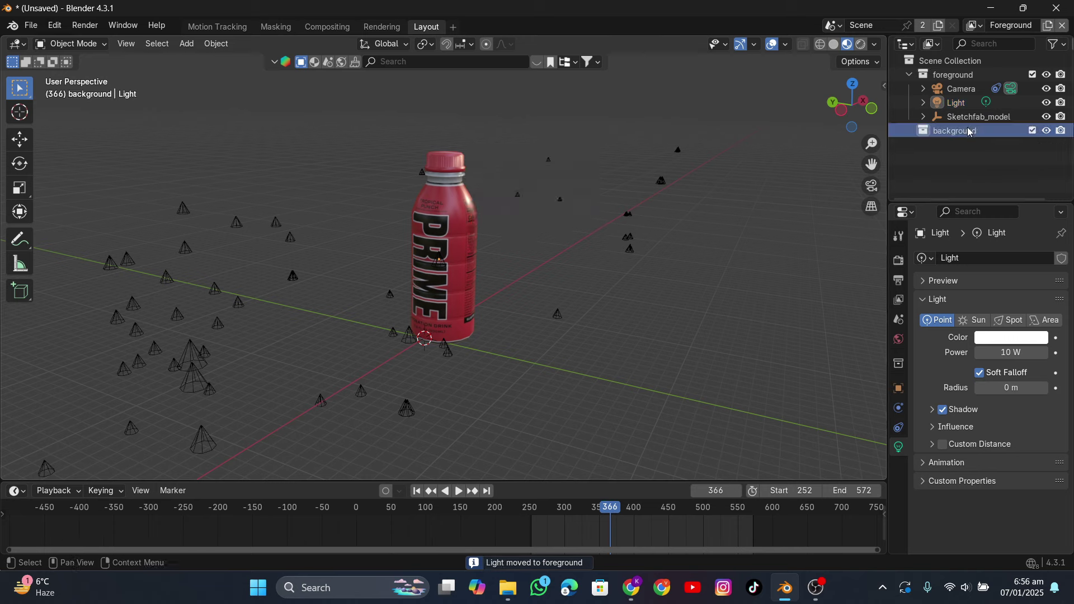
key("Delete")
Step: Remove the Background view layer, keeping only the Foreground view layer
left_click(976, 26)
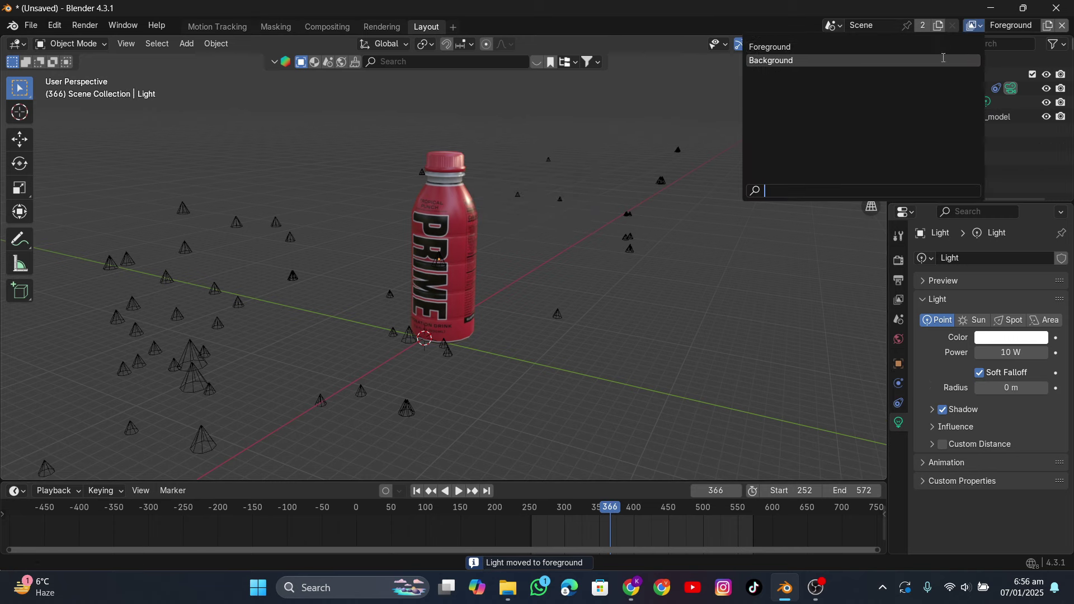
left_click(945, 57)
left_click(1063, 26)
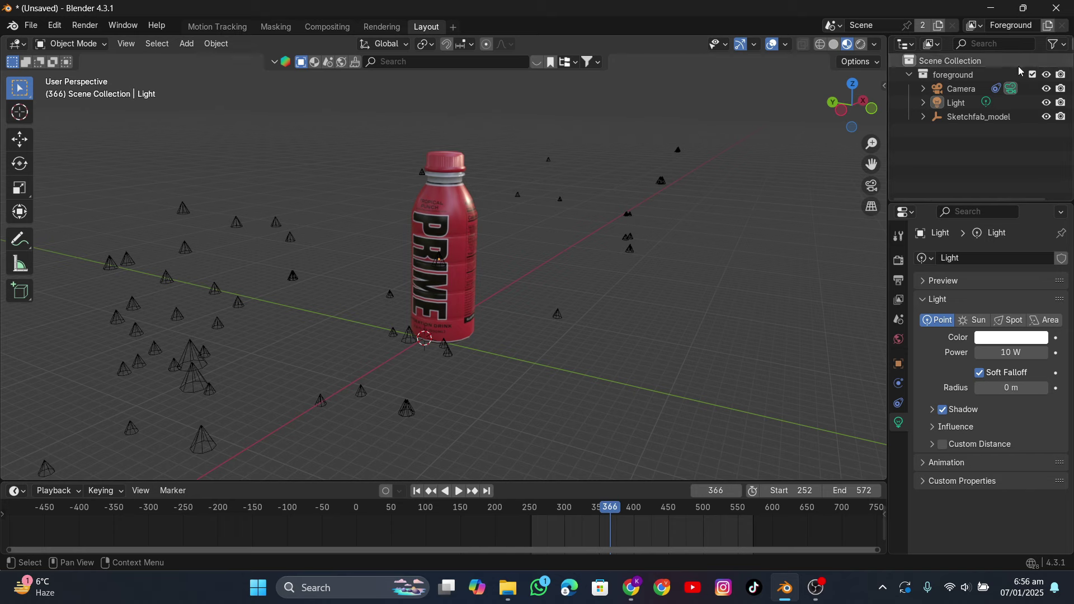
left_click_drag(992, 150, 971, 164)
scroll(482, 179, "down", 3)
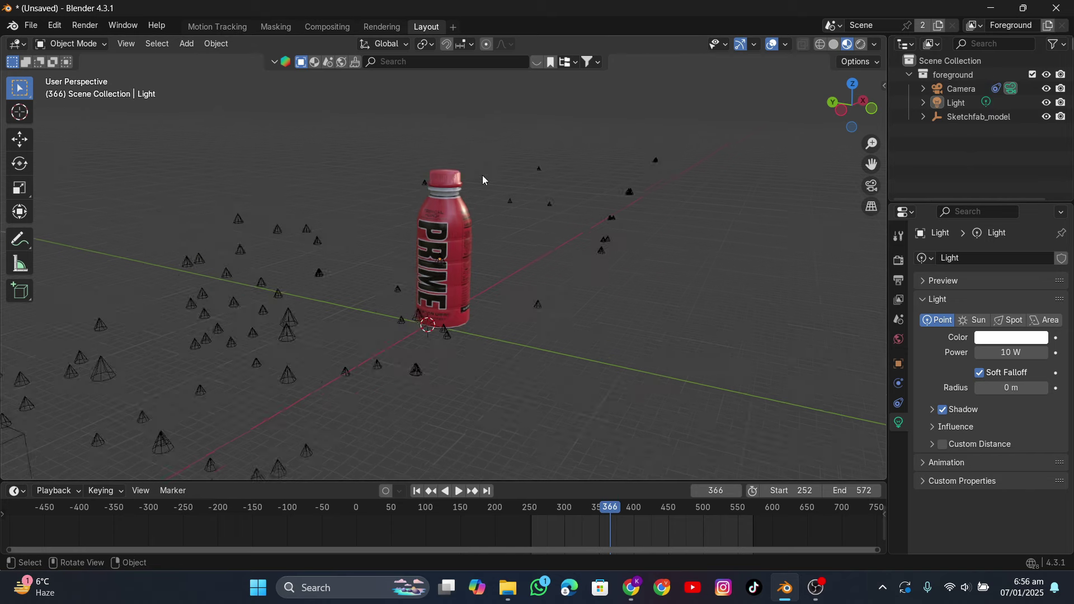
Step: From the camera view, add a mesh plane at the bottle's base and scale it up to about 14.4
left_click(866, 190)
key("shift+a")
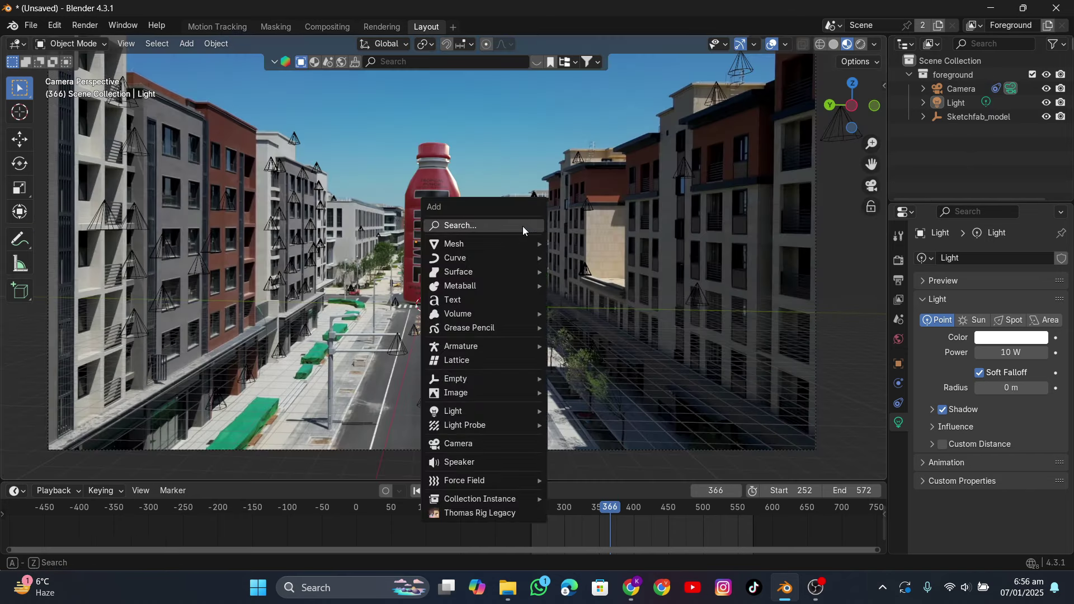
mouse_move(521, 242)
left_click(580, 243)
key("s")
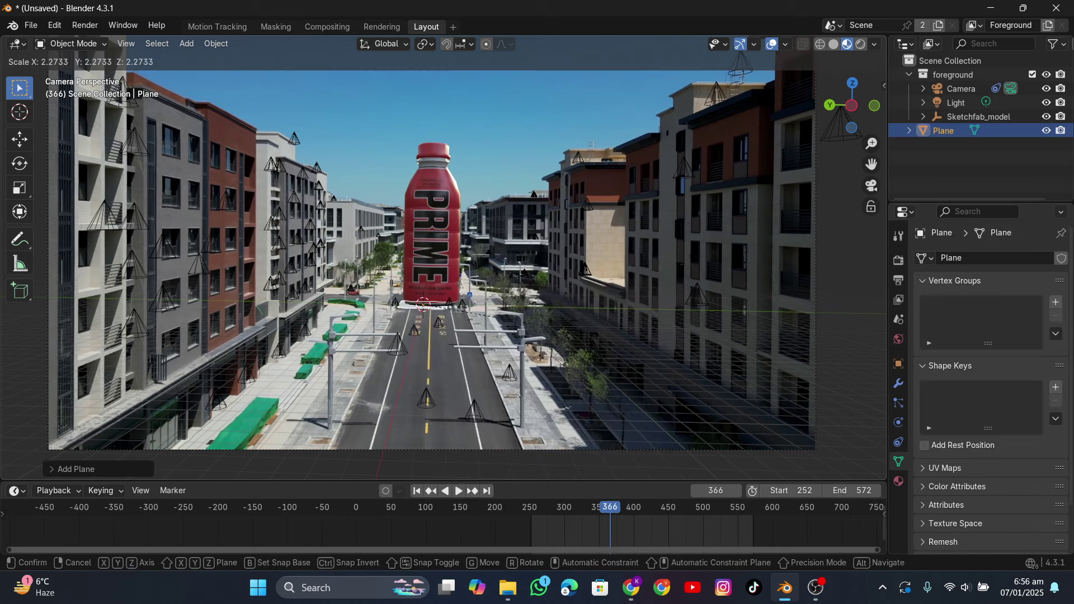
left_click(576, 260)
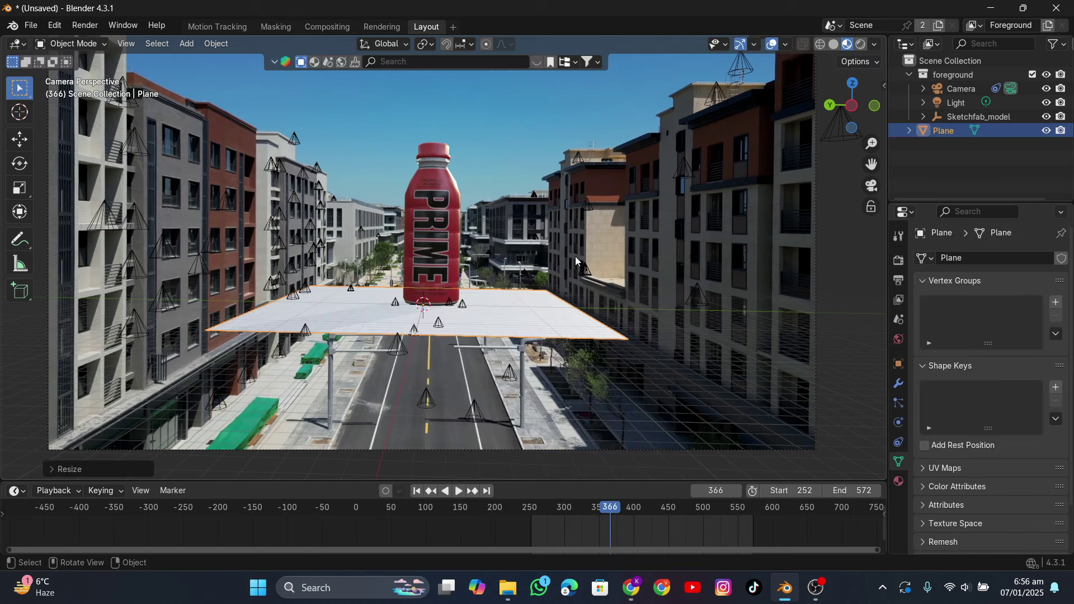
Step: In the back orthographic view, raise the Sketchfab_model bottle about 0.12 m along global Z so its base rests on the ground line
left_click(833, 107)
scroll(528, 253, "up", 6)
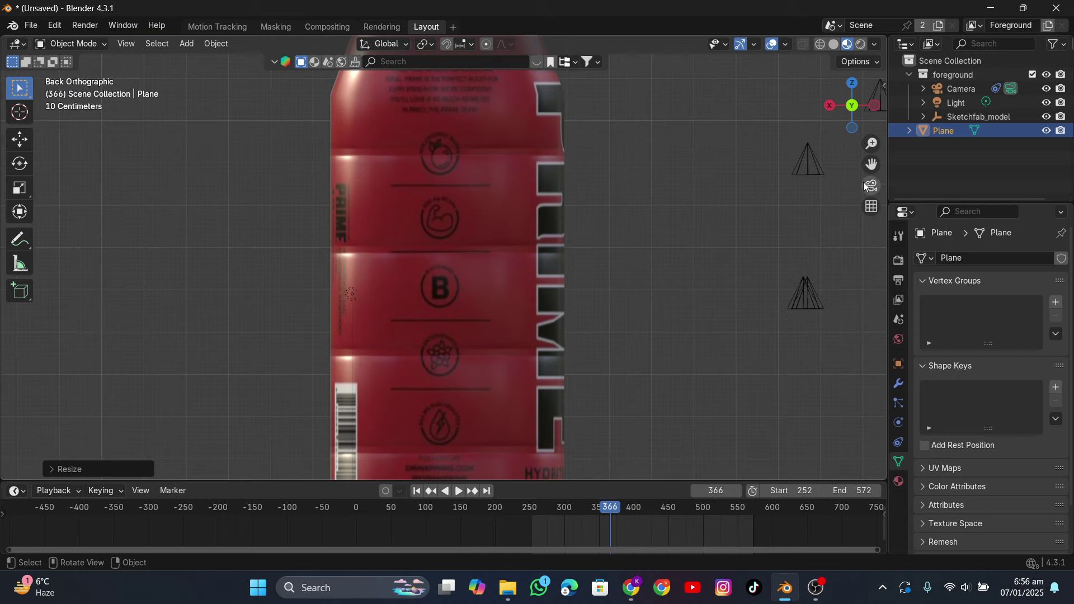
left_click_drag(870, 165, 917, 2)
scroll(533, 360, "up", 7)
scroll(532, 360, "down", 2)
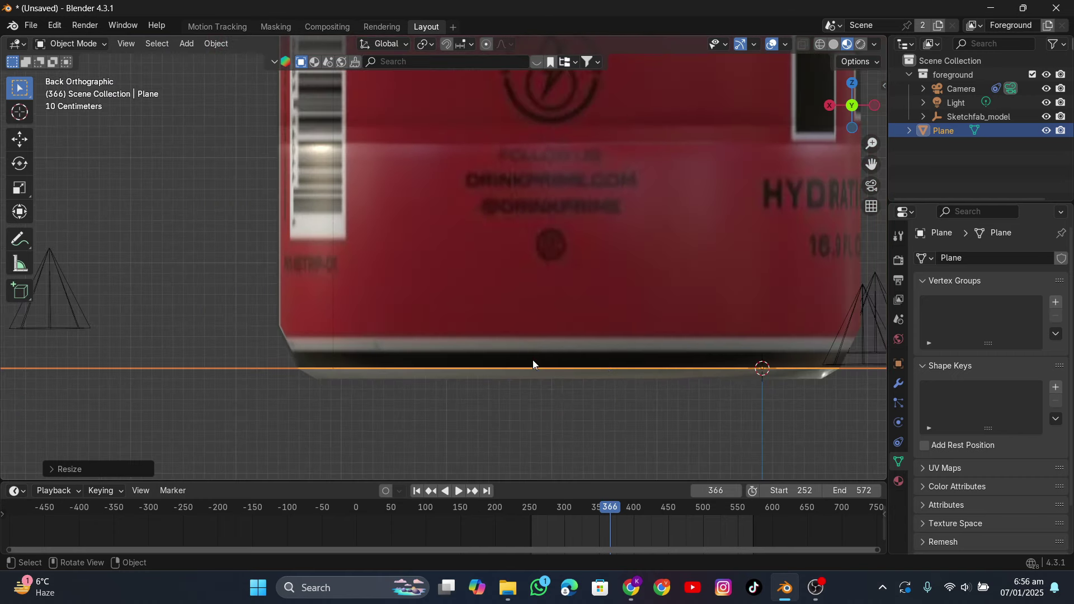
left_click(964, 115)
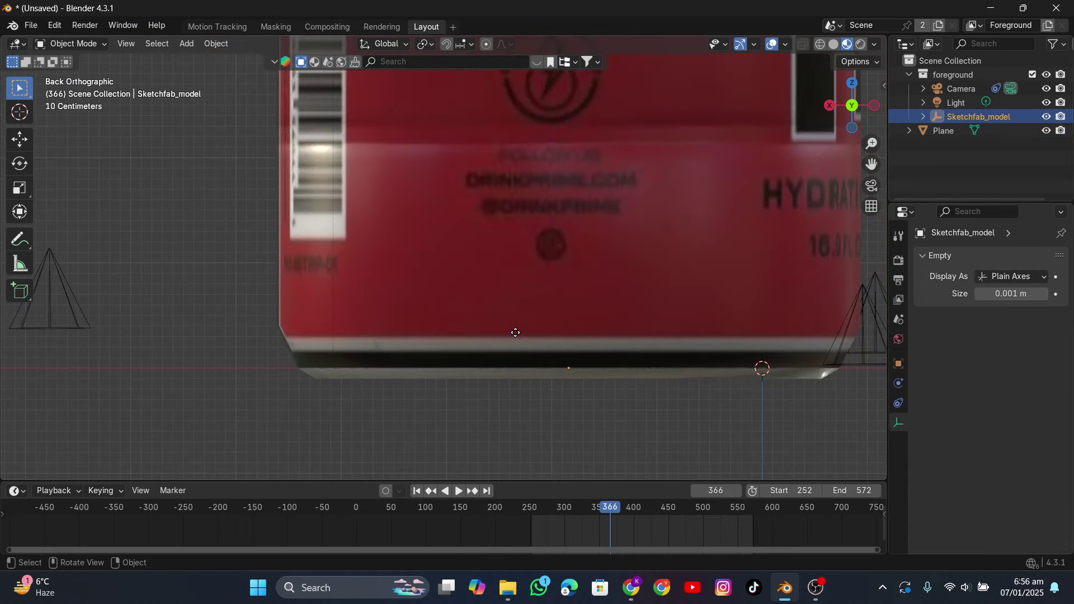
key("g")
key("z")
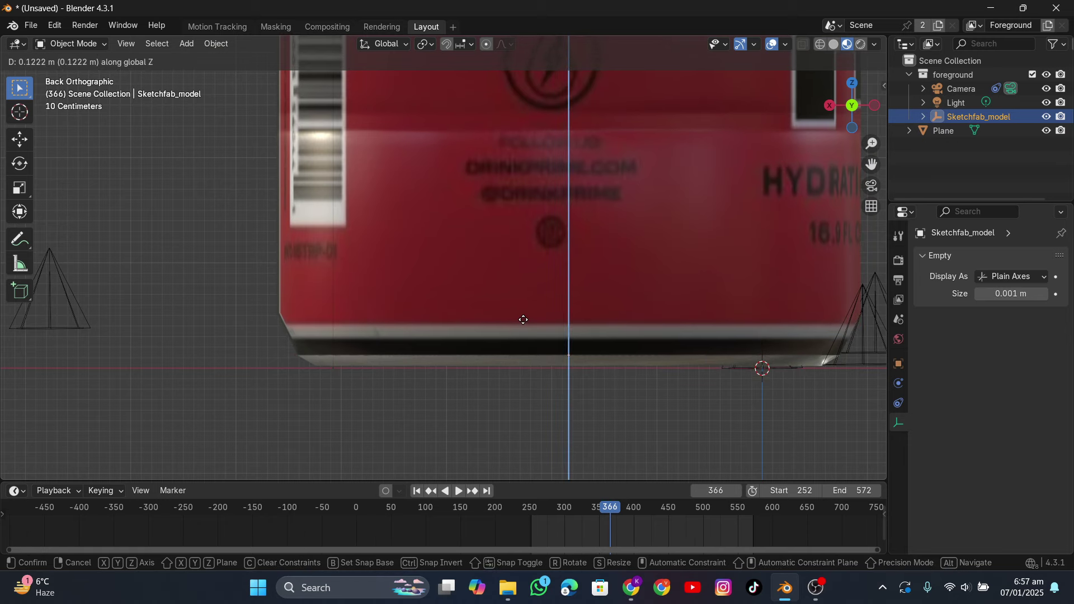
left_click(523, 319)
Step: Move the plane slightly along global Z to meet the bottle's underside, and check the contact through the camera
scroll(595, 361, "down", 5)
scroll(596, 361, "up", 3)
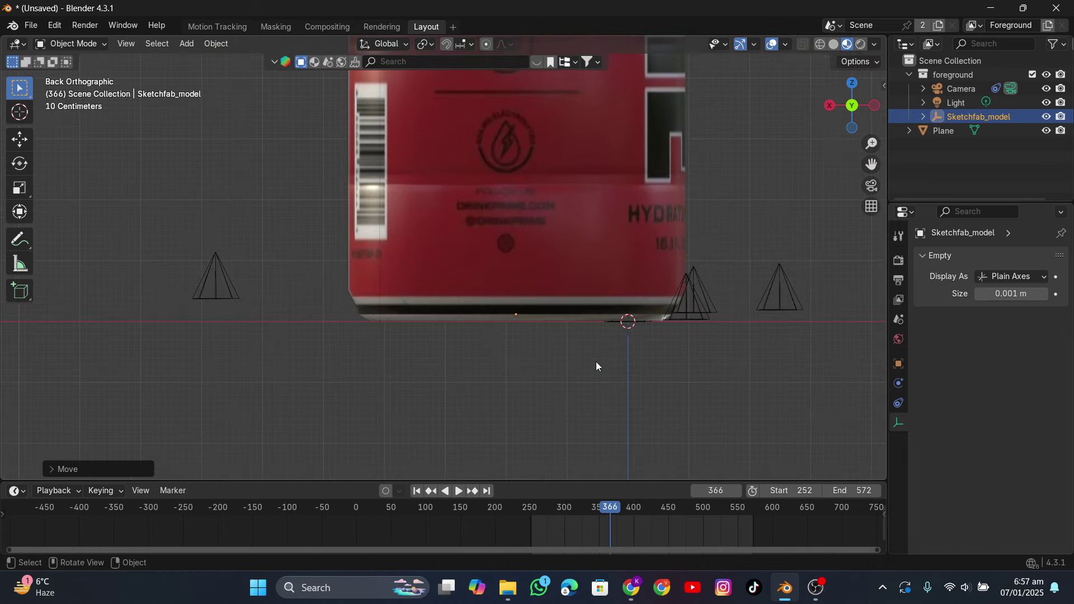
scroll(596, 366, "up", 1)
left_click(939, 130)
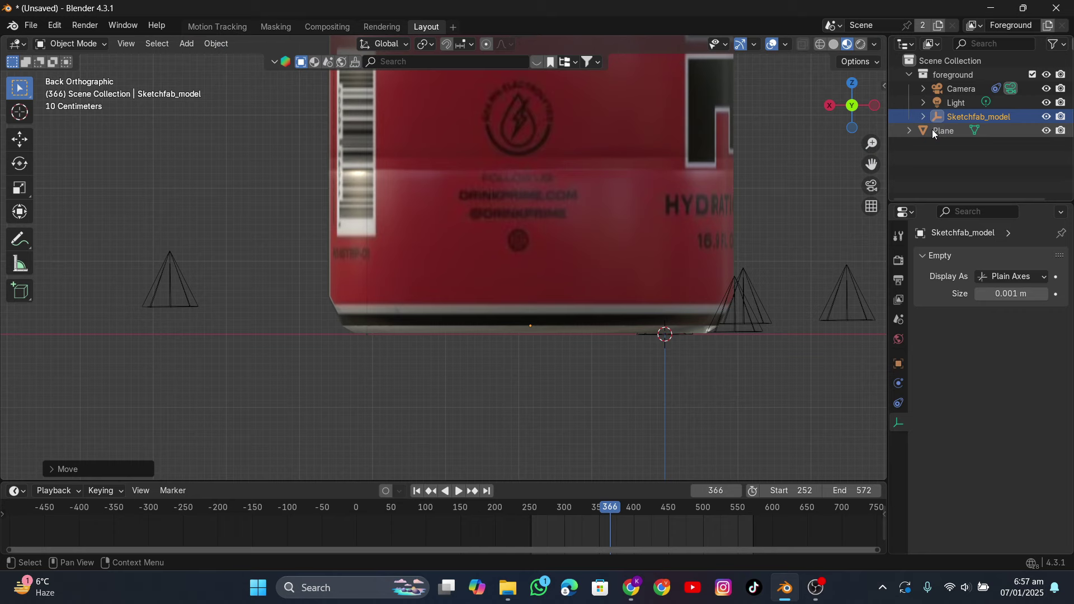
key("g")
key("z")
left_click(530, 369)
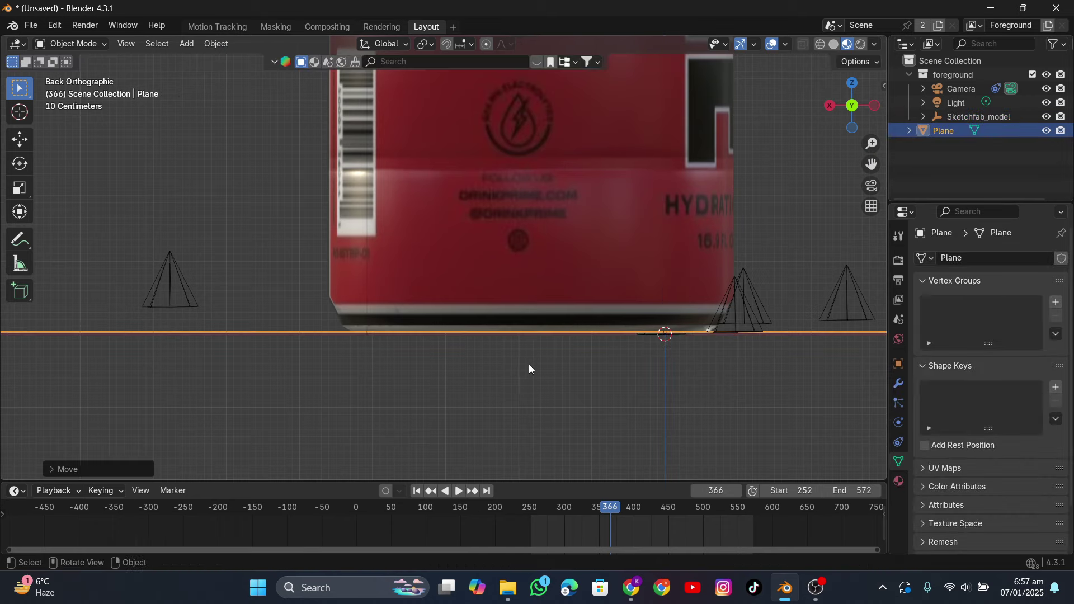
left_click(871, 186)
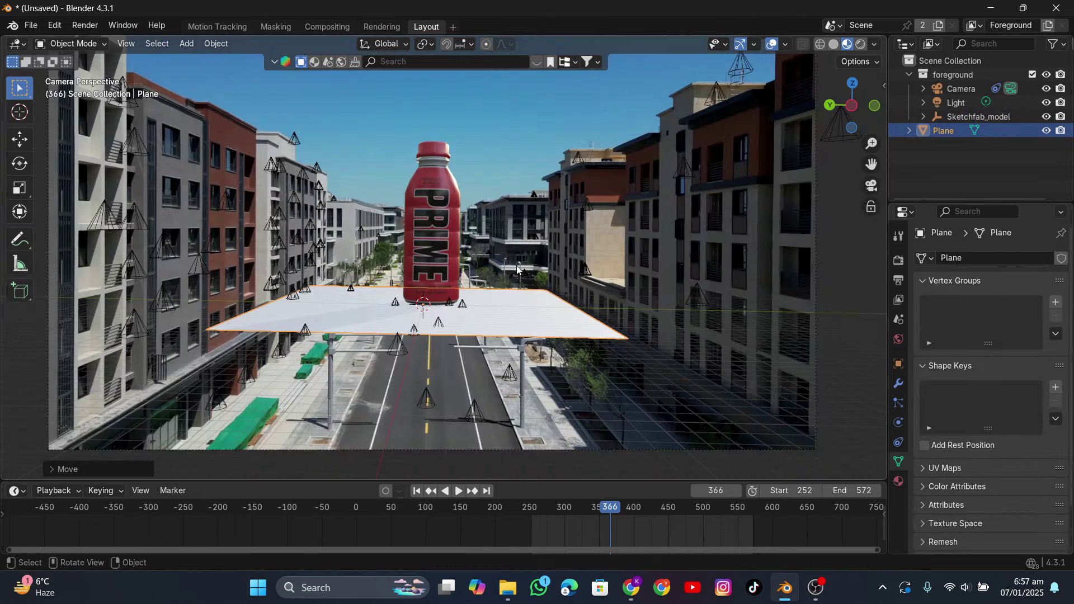
scroll(515, 265, "up", 2)
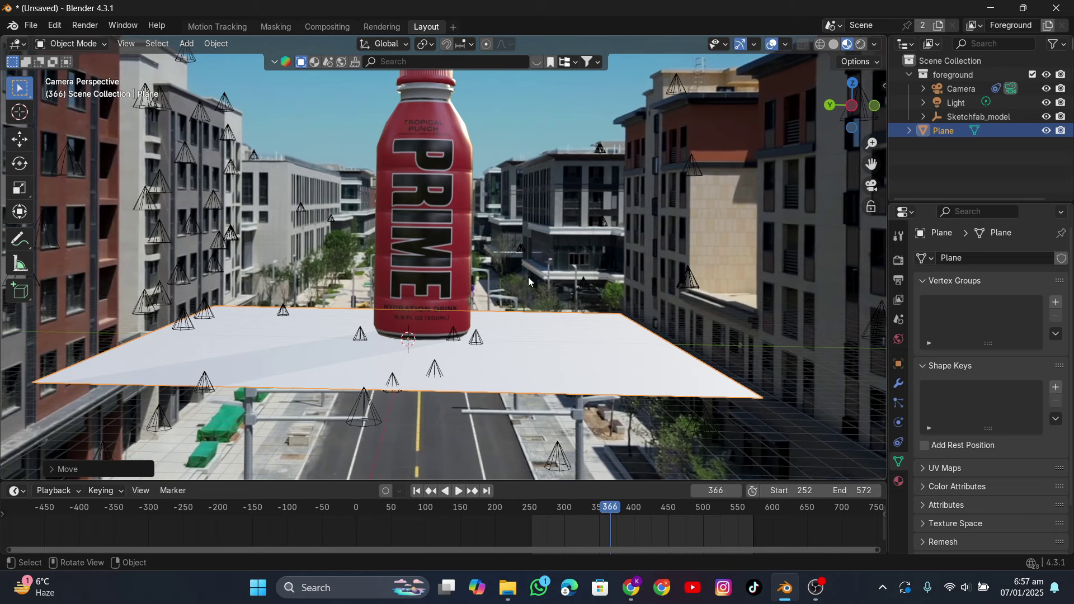
scroll(528, 277, "down", 2)
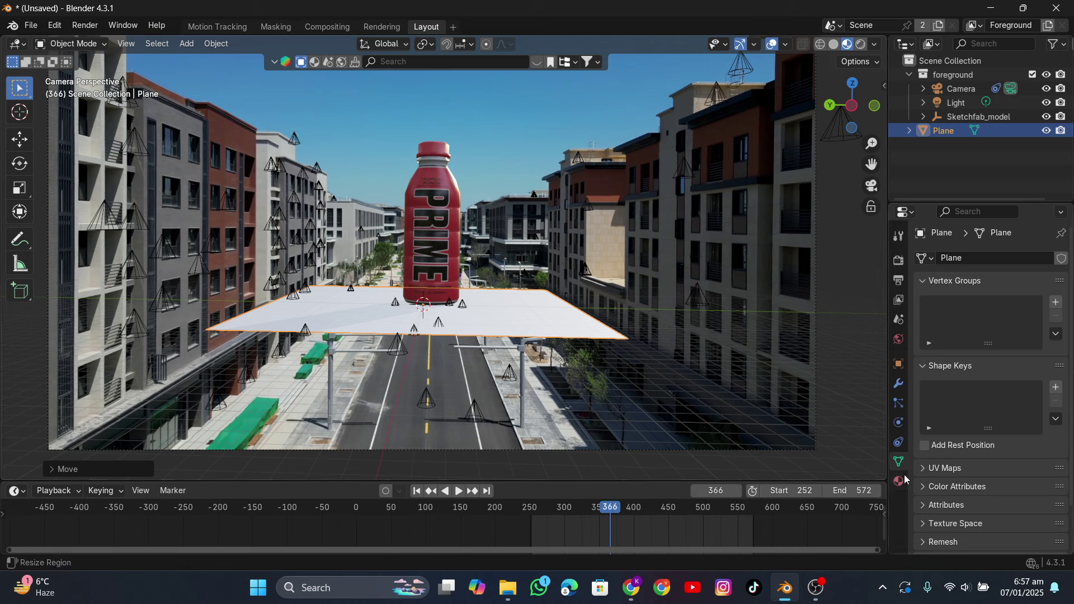
Step: Set the render engine to Cycles with GPU Compute as the device
left_click(899, 365)
left_click(899, 261)
left_click(1023, 258)
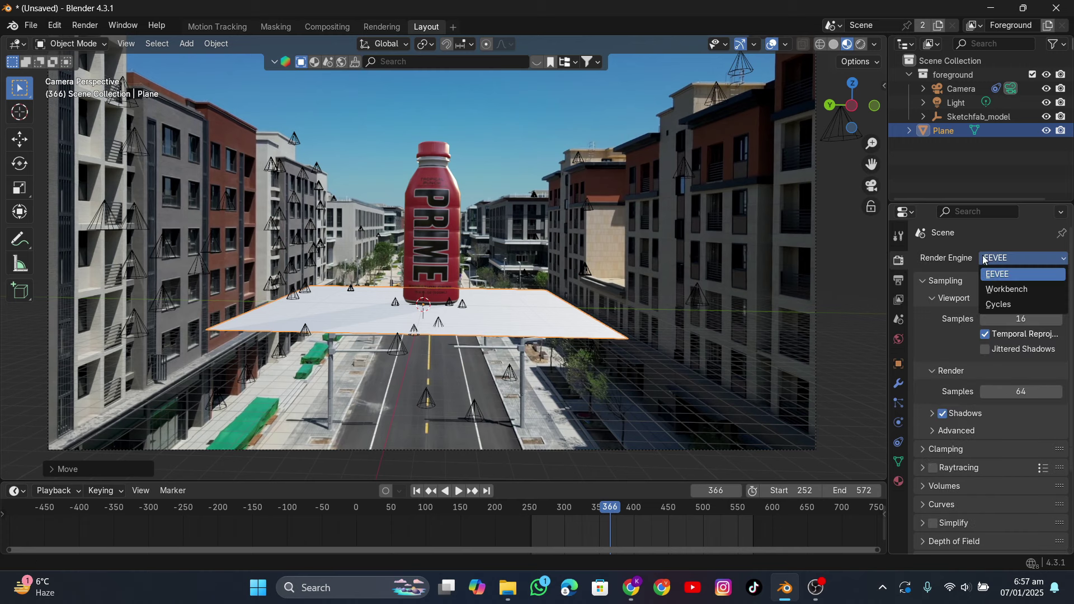
left_click(990, 305)
left_click(999, 292)
left_click(998, 324)
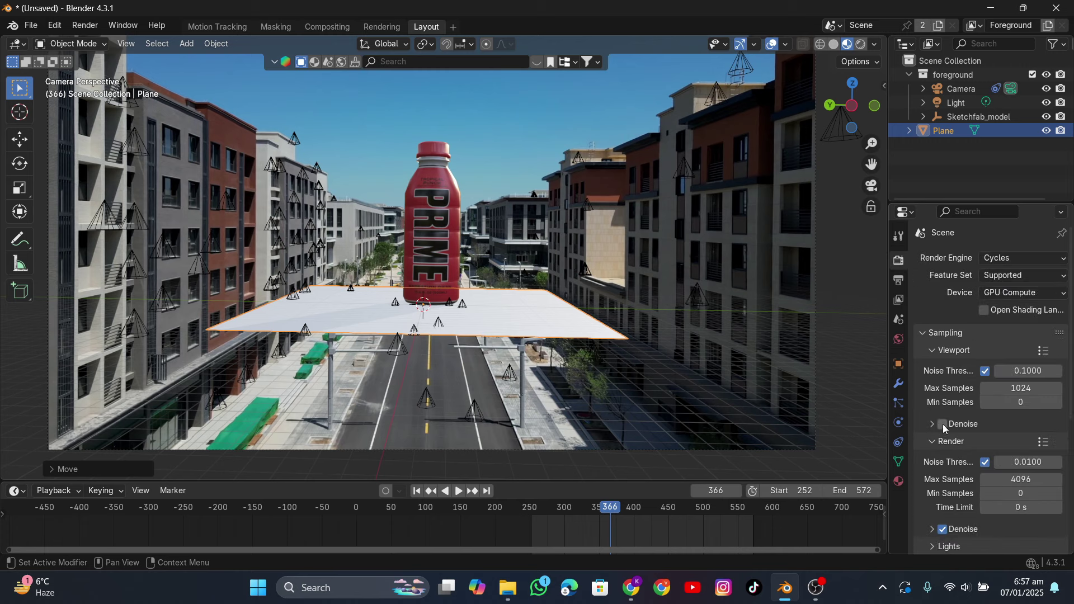
Step: Make the plane a Shadow Catcher in its object visibility settings
left_click(899, 363)
scroll(952, 457, "down", 5)
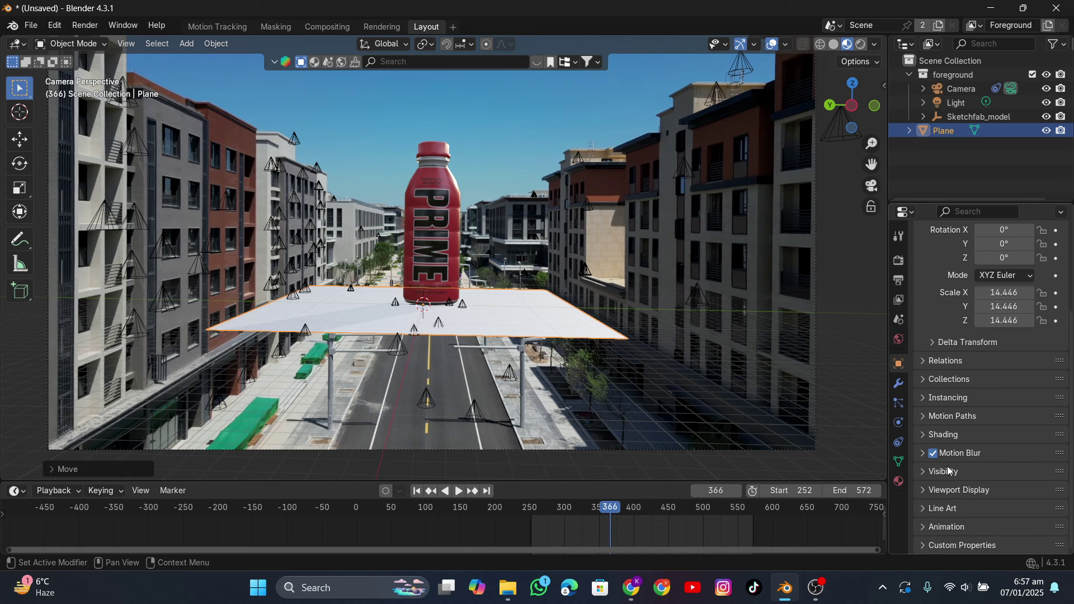
left_click(945, 472)
scroll(1010, 378, "down", 5)
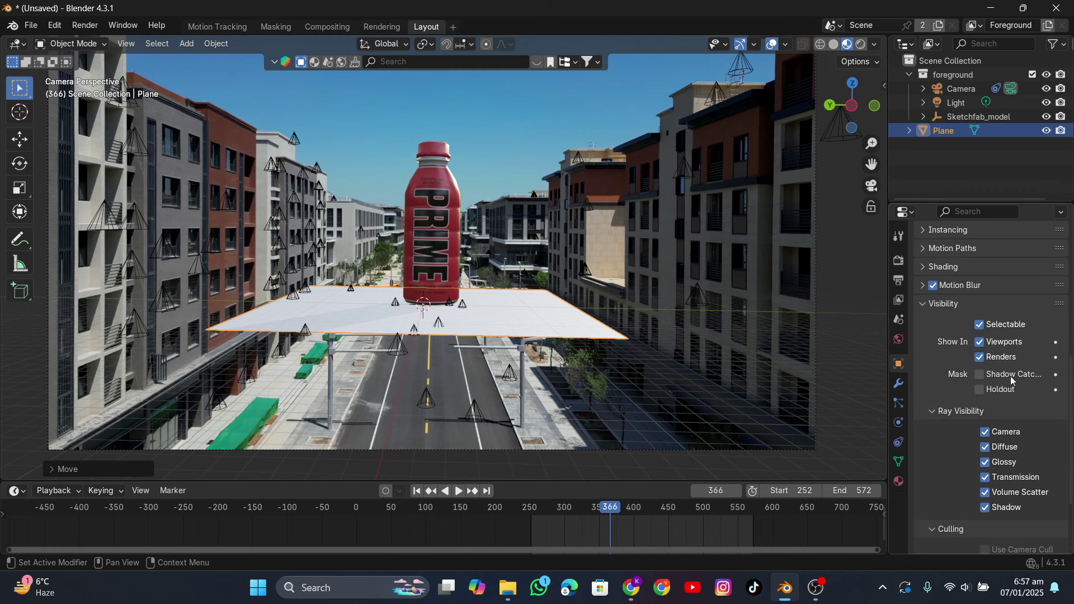
Step: Save the project as tut.blend in the Videos\Apeaksoft Studio\tutorial\68 folder
left_click(32, 28)
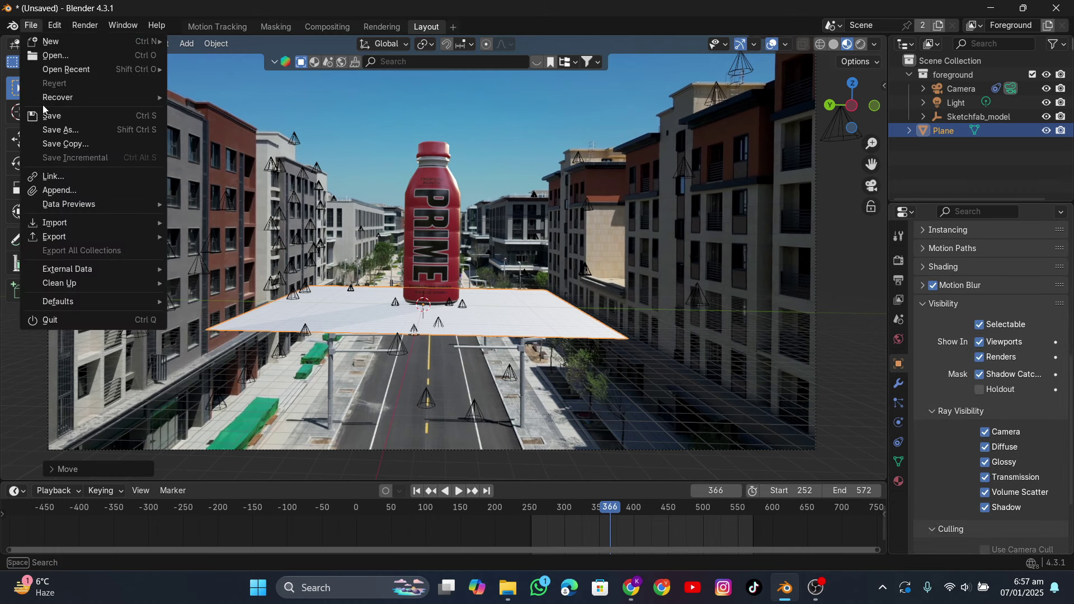
left_click(50, 115)
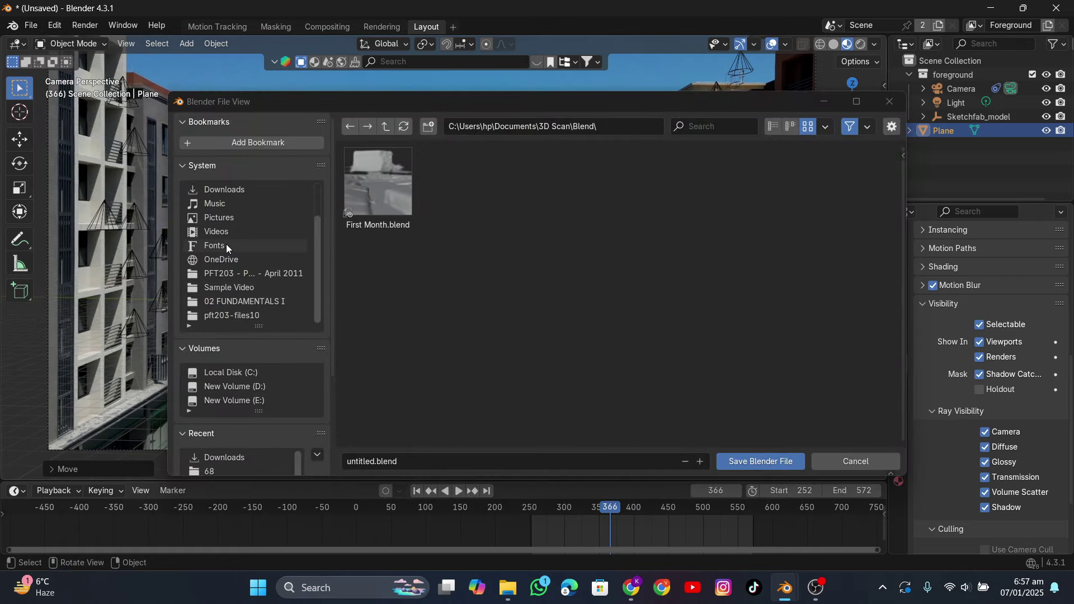
left_click(221, 232)
double_click(603, 263)
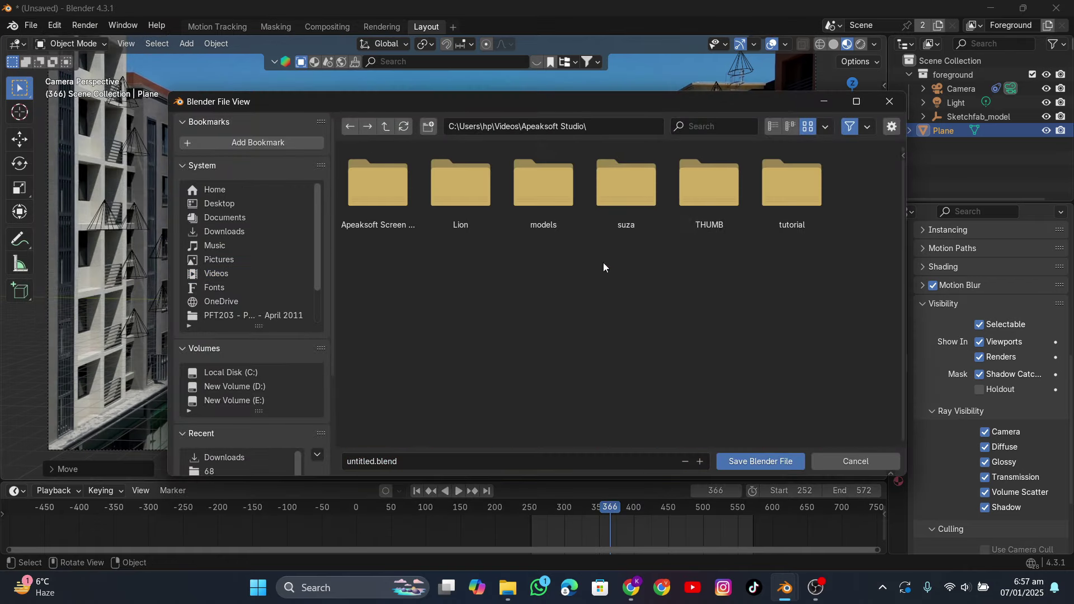
double_click(797, 193)
double_click(727, 222)
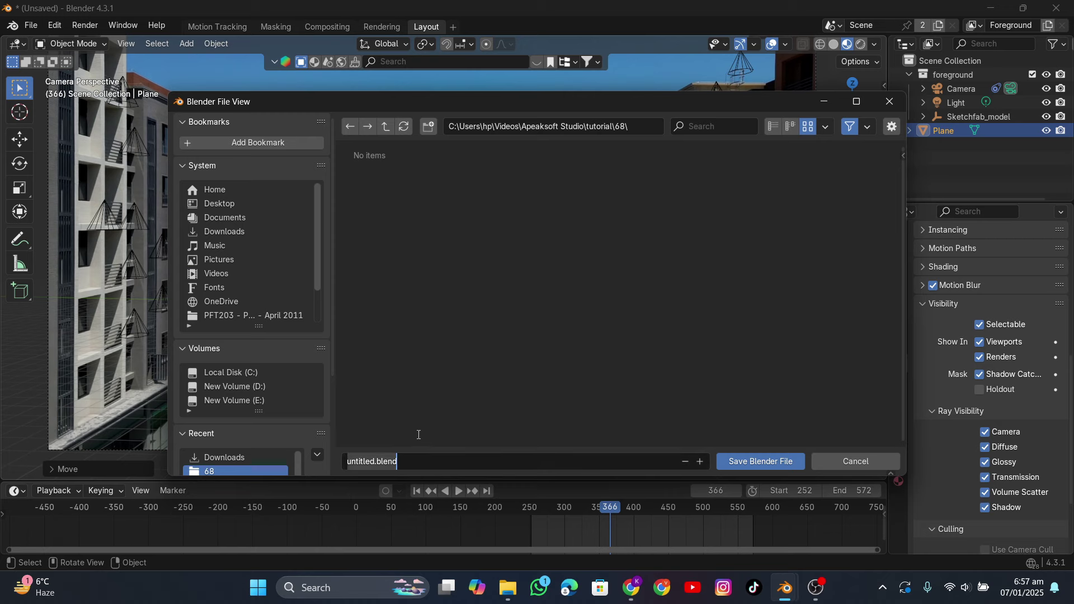
left_click(754, 455)
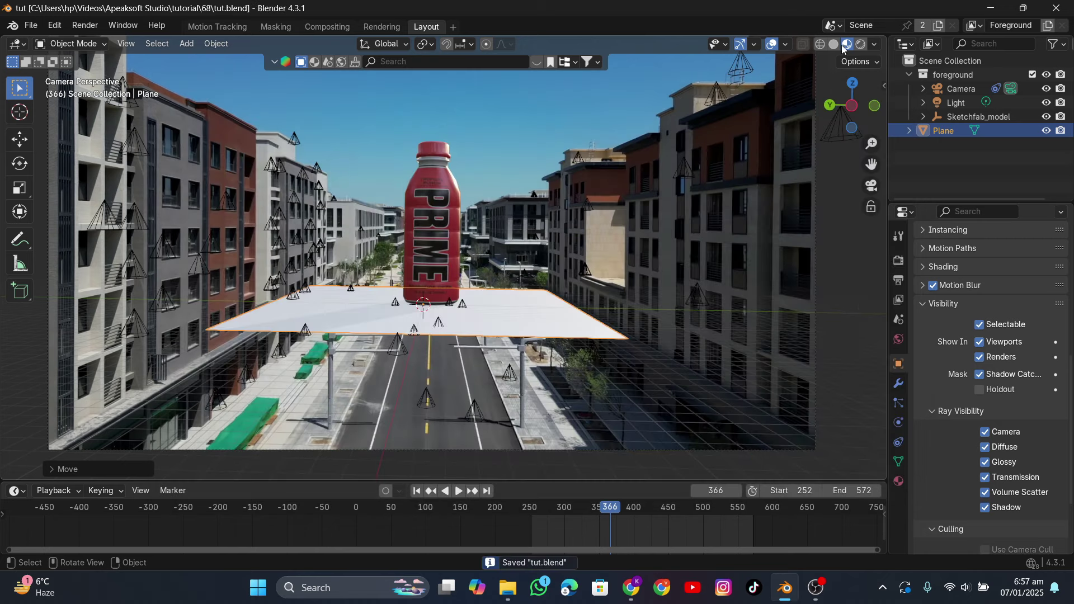
Step: Show the viewport in rendered shading and enable the Transparent film option so the footage shows behind the bottle
left_click(860, 44)
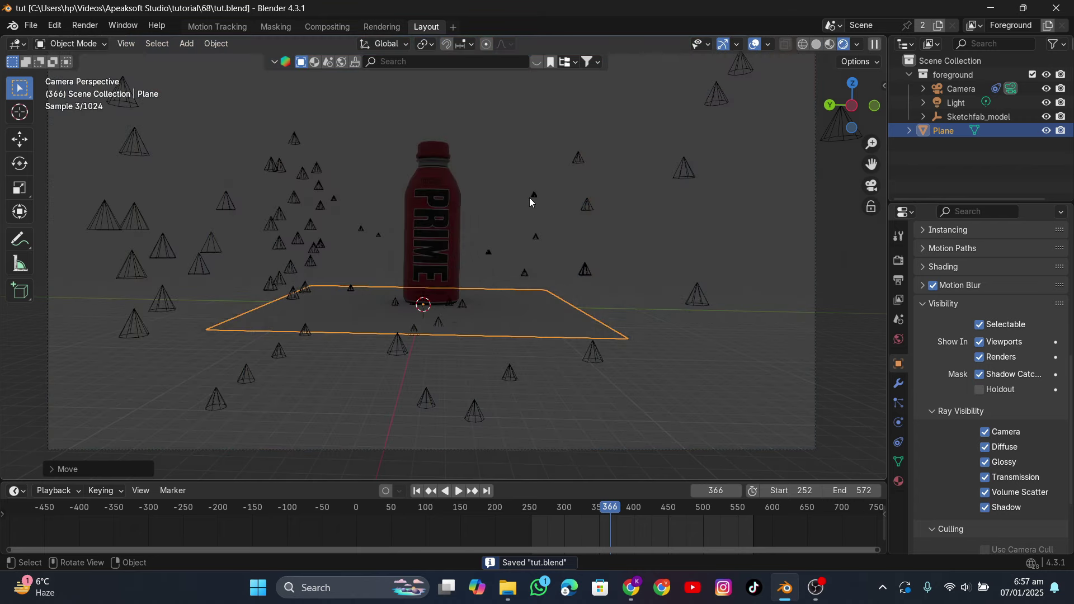
left_click(897, 262)
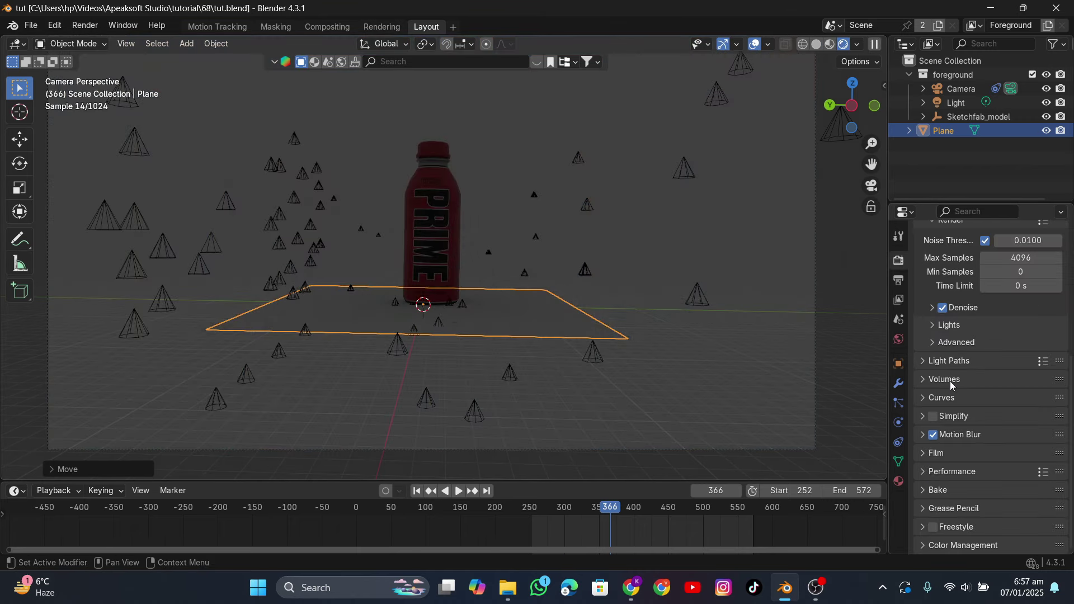
left_click(942, 457)
scroll(945, 442, "down", 5)
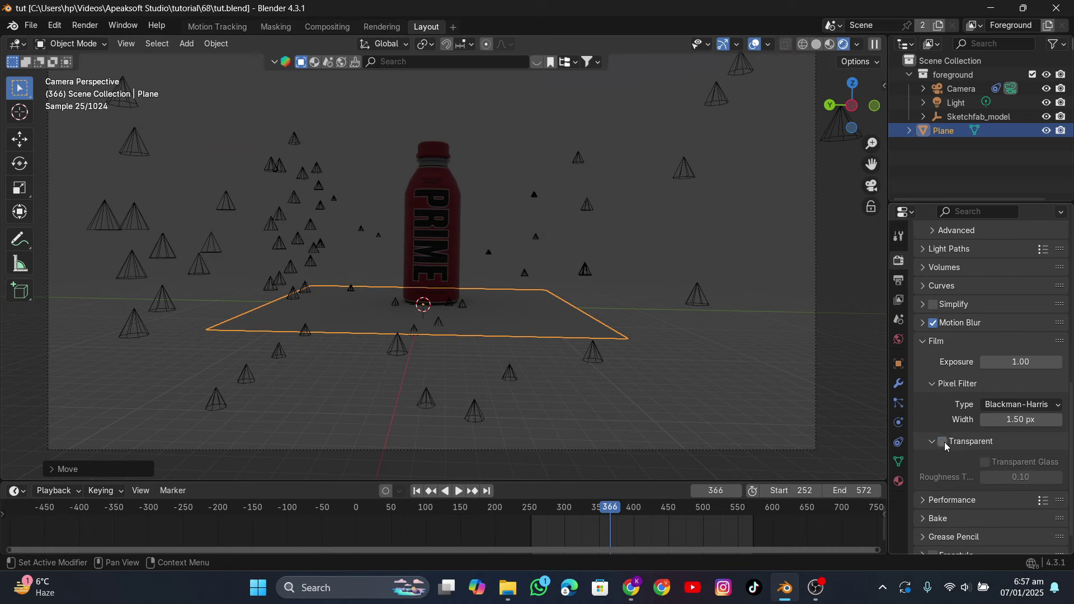
left_click(943, 442)
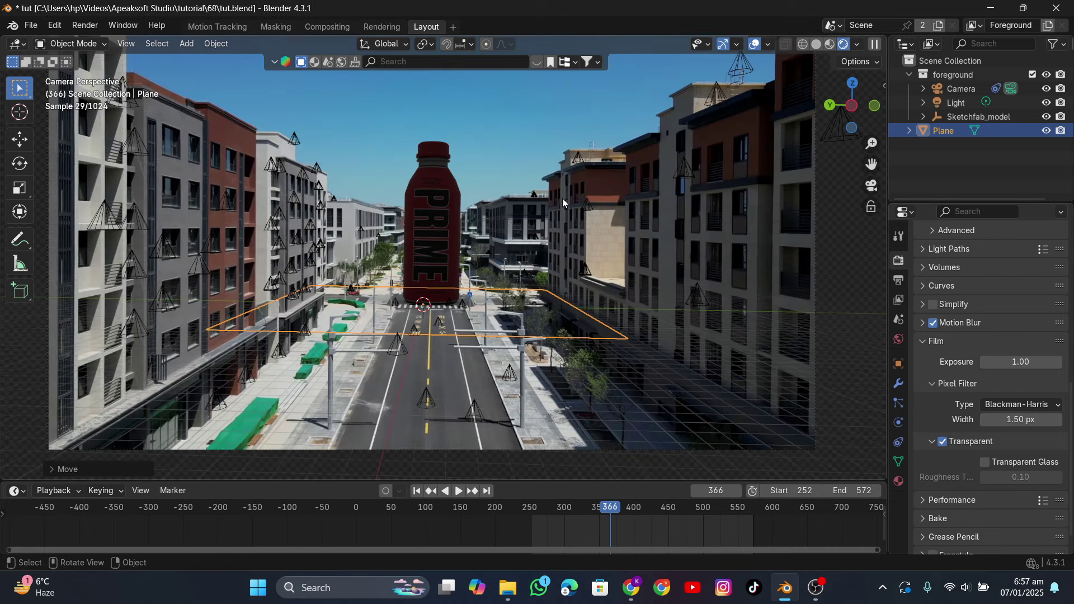
scroll(496, 216, "up", 1)
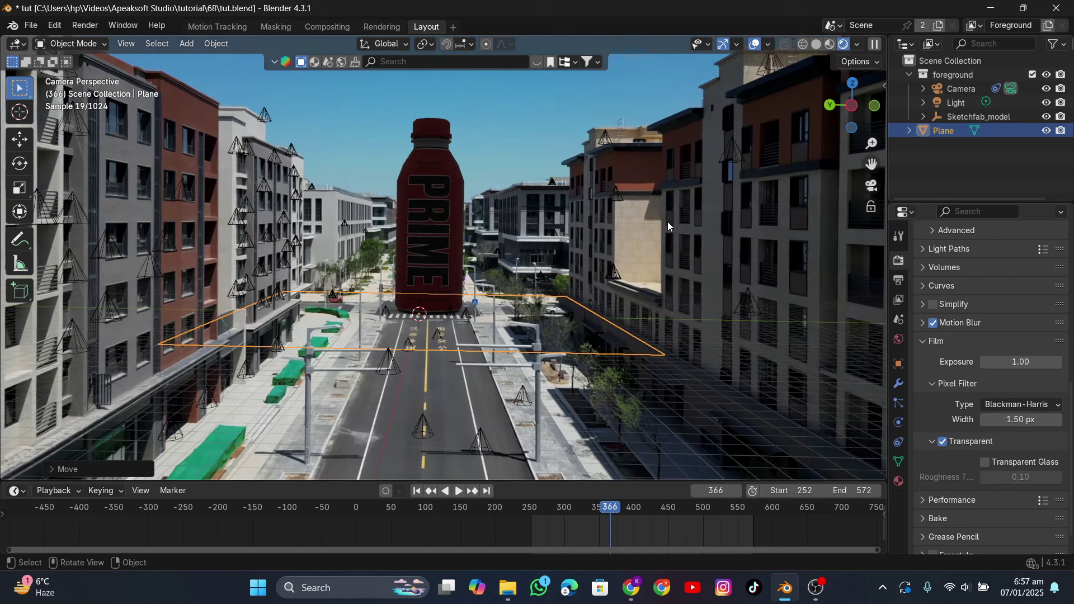
scroll(667, 226, "down", 1)
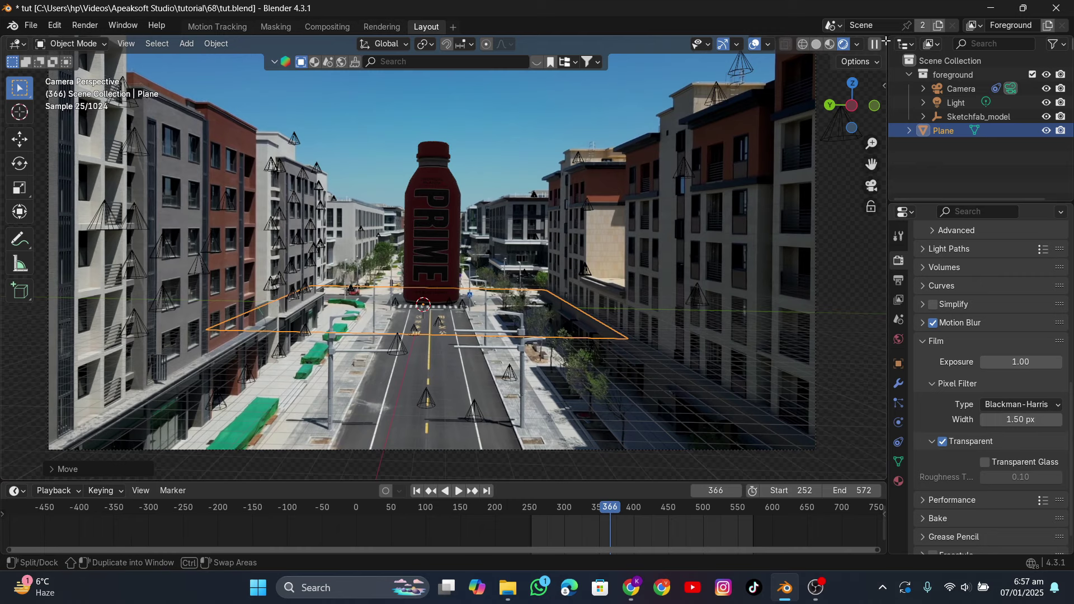
Step: Split the 3D viewport and turn the new area into a Shader Editor with its sidebar hidden
left_click_drag(886, 41, 577, 168)
left_click(594, 43)
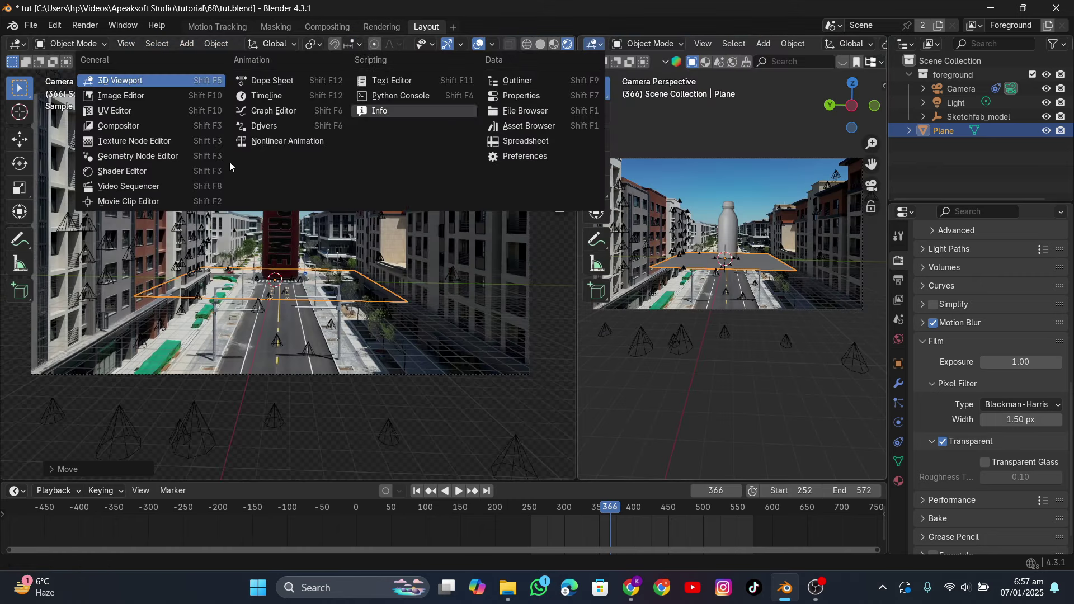
left_click(221, 170)
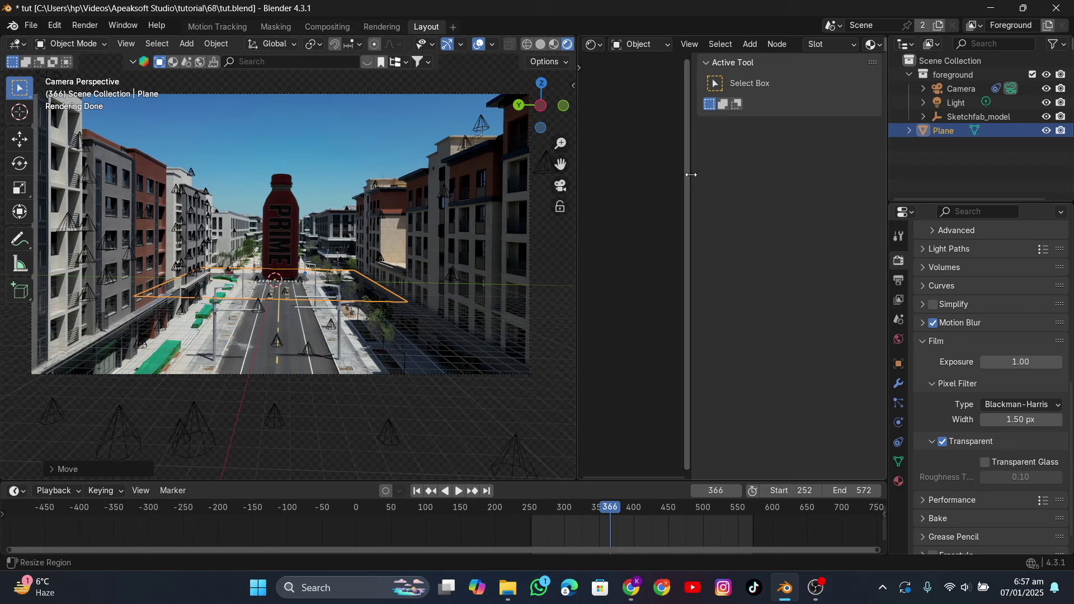
key("n")
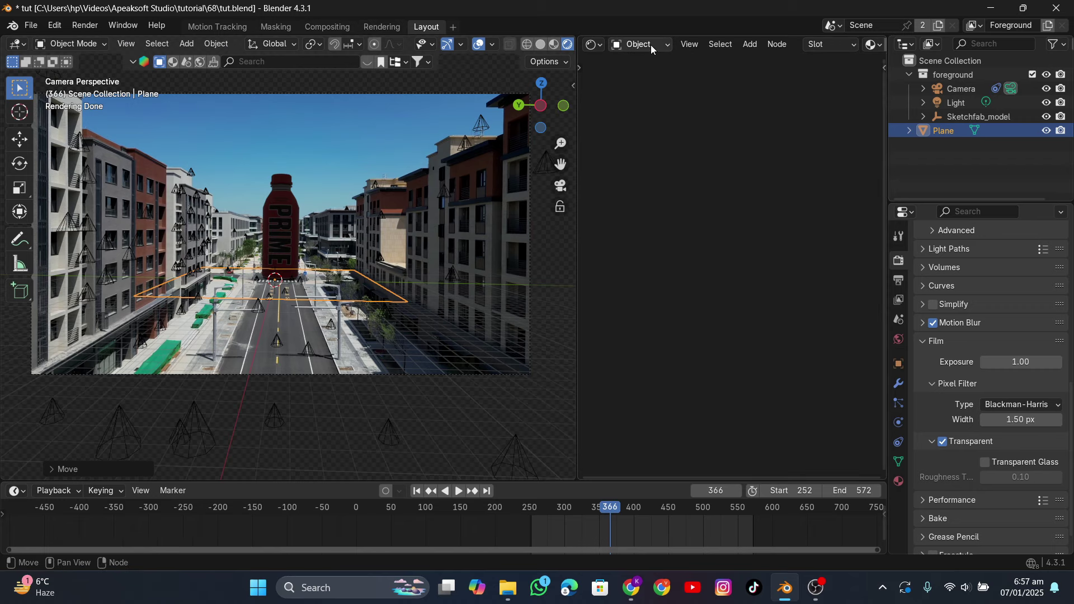
Step: Create a new material for the plane and sample its Base Color as a grey from the street surface in the footage
scroll(727, 45, "down", 5)
left_click(786, 45)
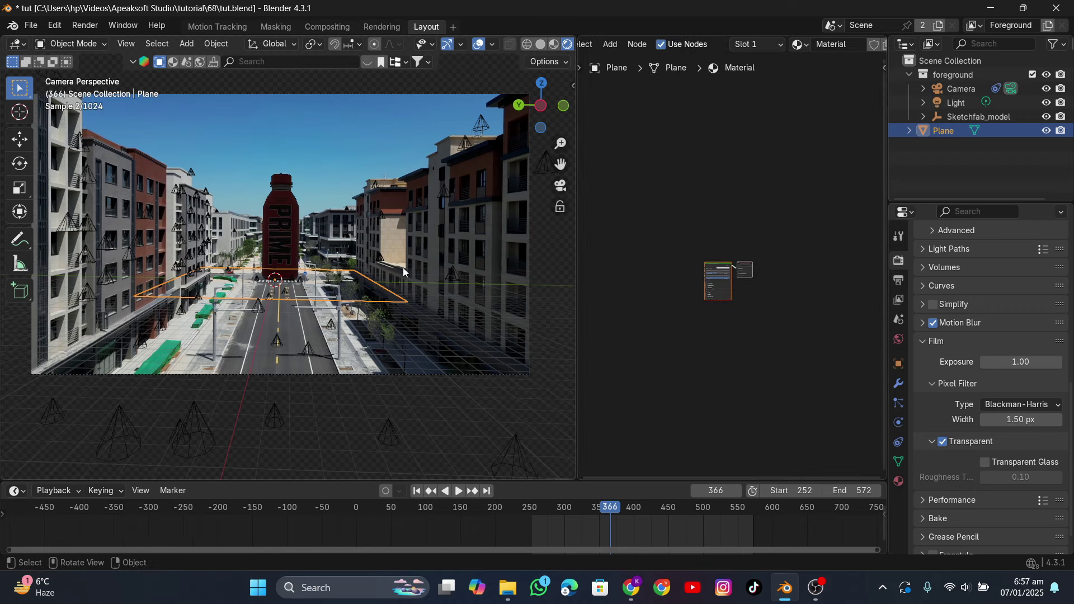
scroll(402, 271, "up", 4)
scroll(744, 286, "up", 5)
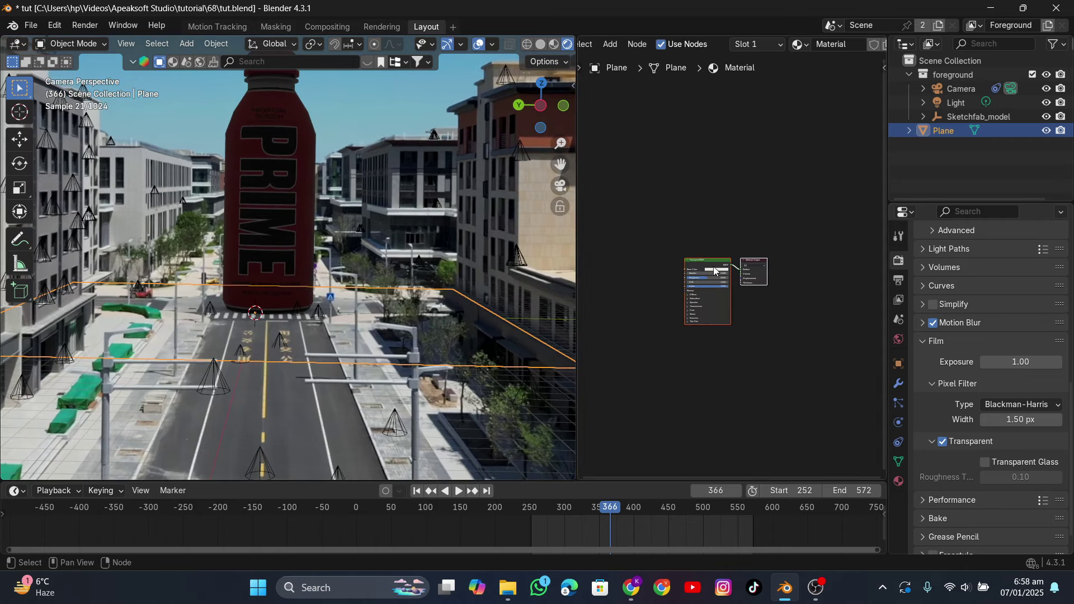
left_click(721, 271)
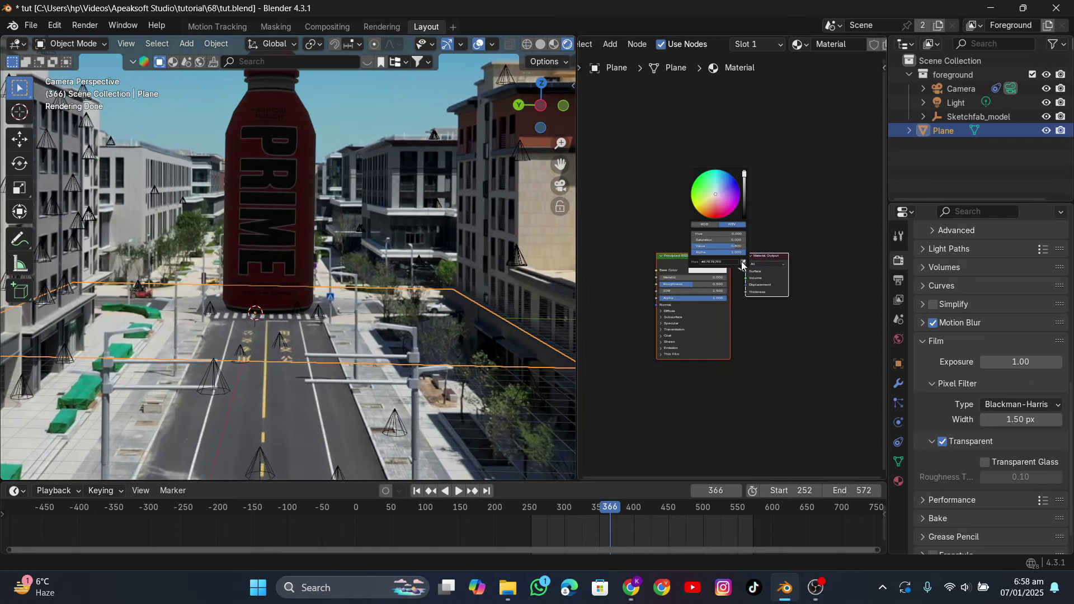
left_click(742, 262)
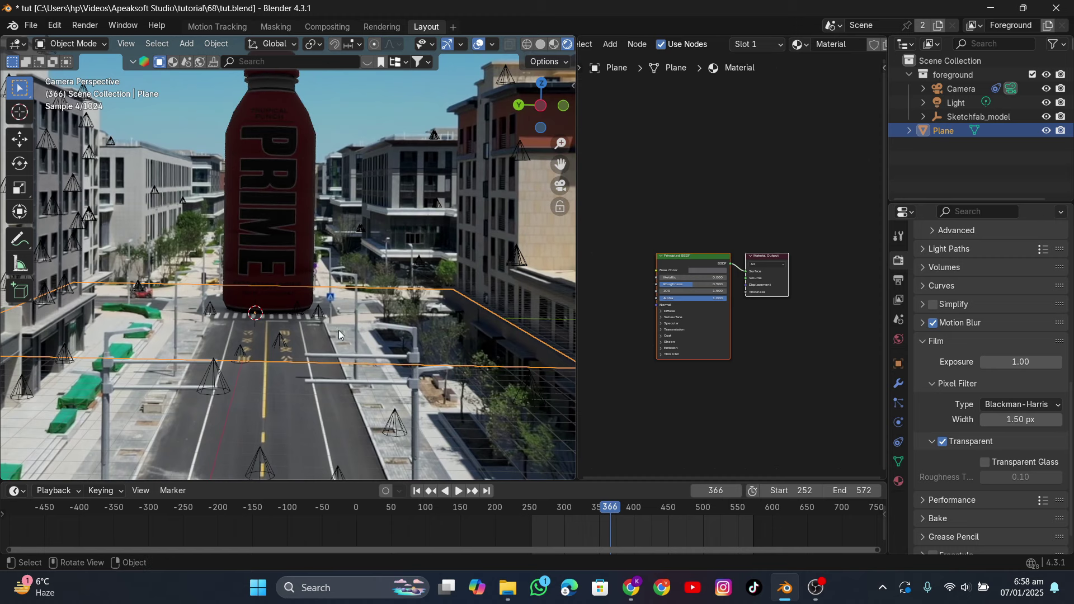
Step: Show the World nodes in the Shader Editor and add an Environment Texture feeding the Background node's Color
scroll(626, 45, "up", 5)
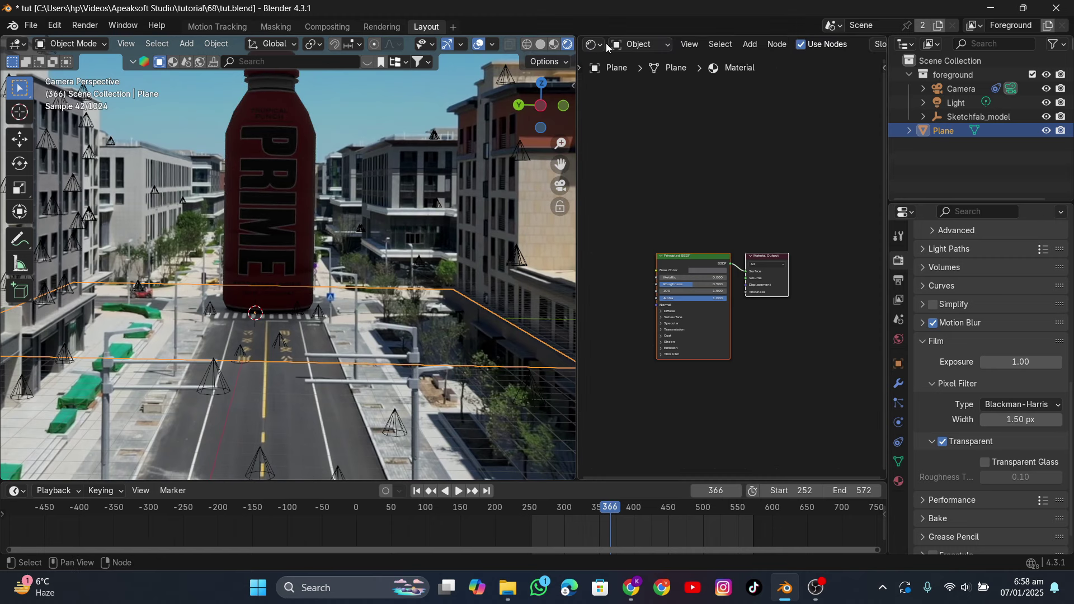
left_click(606, 43)
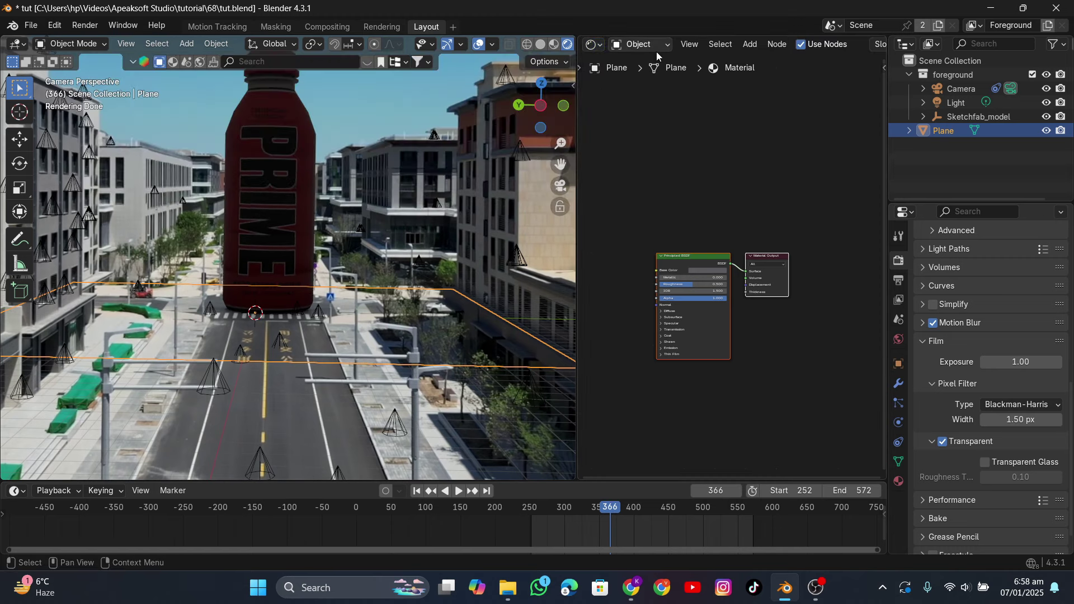
left_click(637, 44)
left_click(639, 92)
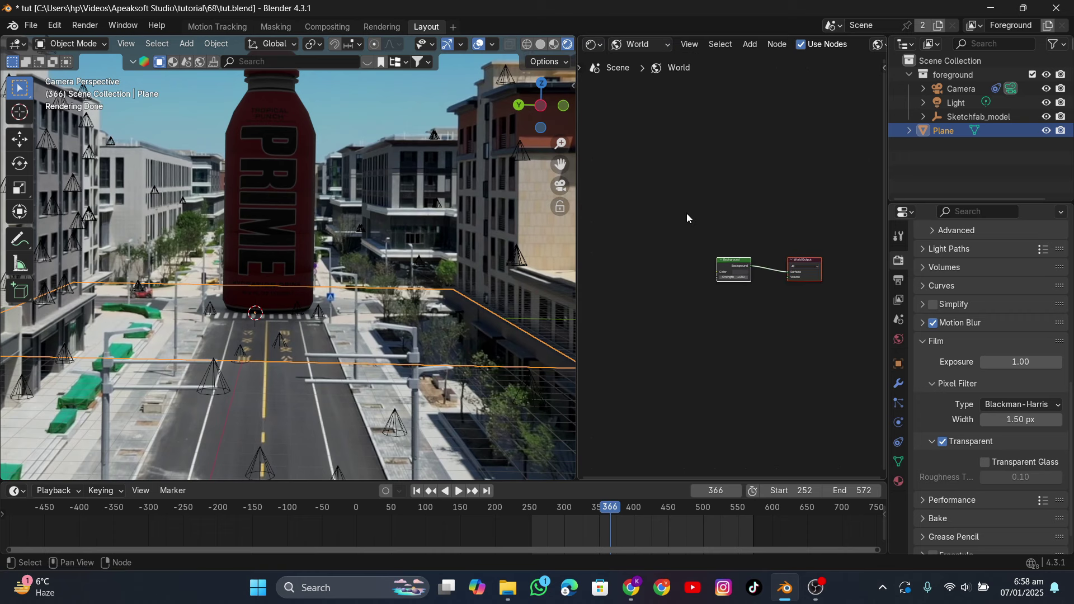
right_click(652, 191)
mouse_move(657, 192)
mouse_move(723, 255)
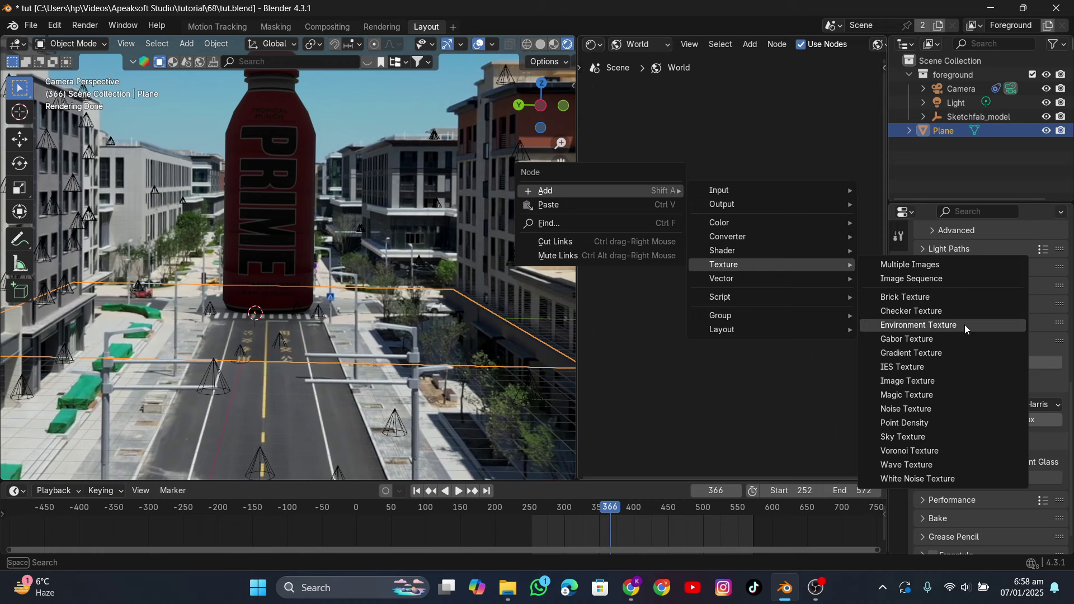
left_click(963, 325)
left_click(640, 252)
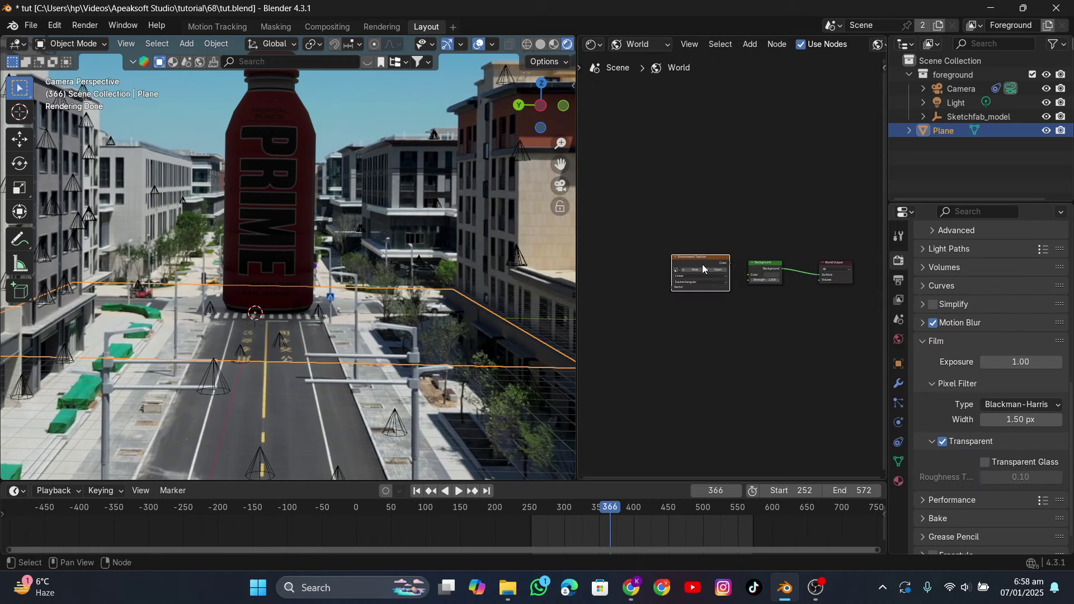
scroll(721, 262, "up", 4)
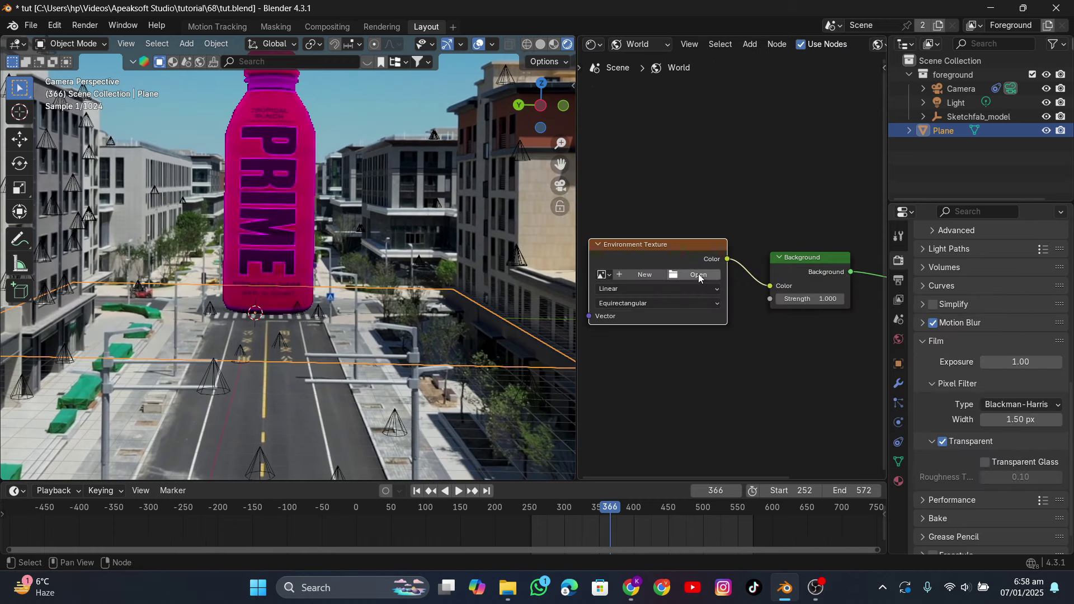
Step: Load ulmer_muenster_4k.exr into the Environment Texture from the HDRI assets on drive E
left_click(697, 274)
left_click(255, 398)
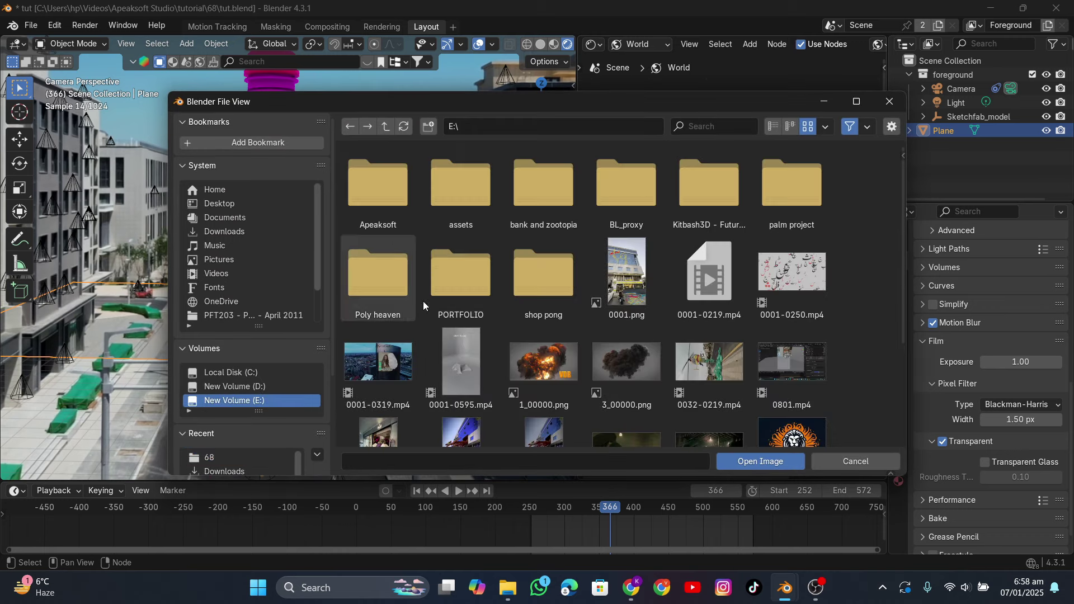
left_click(452, 183)
left_click(370, 179)
left_click(794, 189)
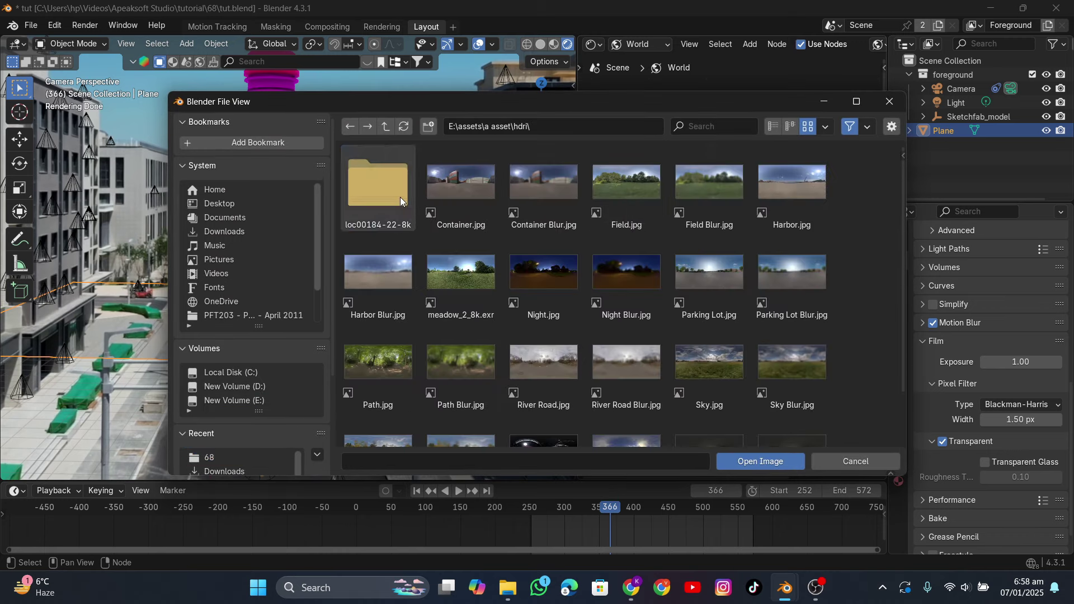
left_click(378, 190)
double_click(466, 365)
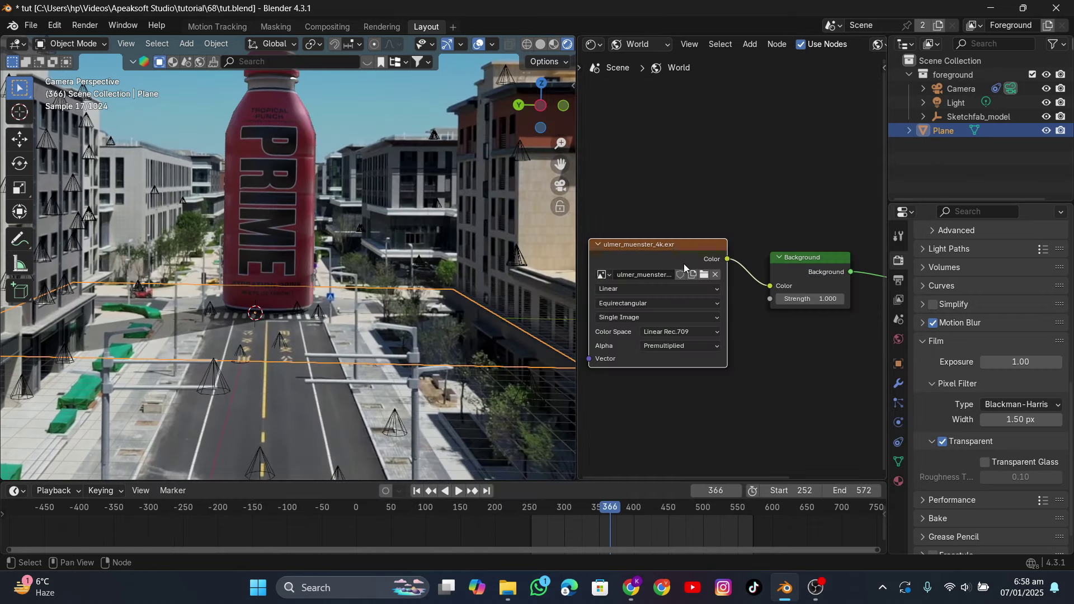
Step: Add linked Mapping and Texture Coordinate nodes to the Environment Texture
scroll(323, 295, "down", 2)
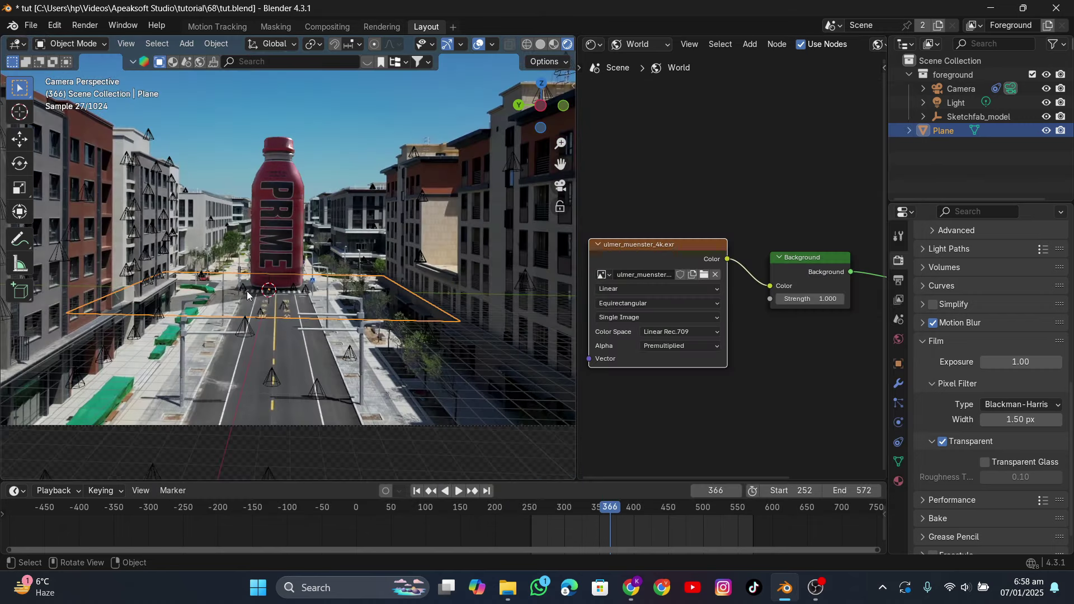
left_click(667, 262)
key("ctrl+t")
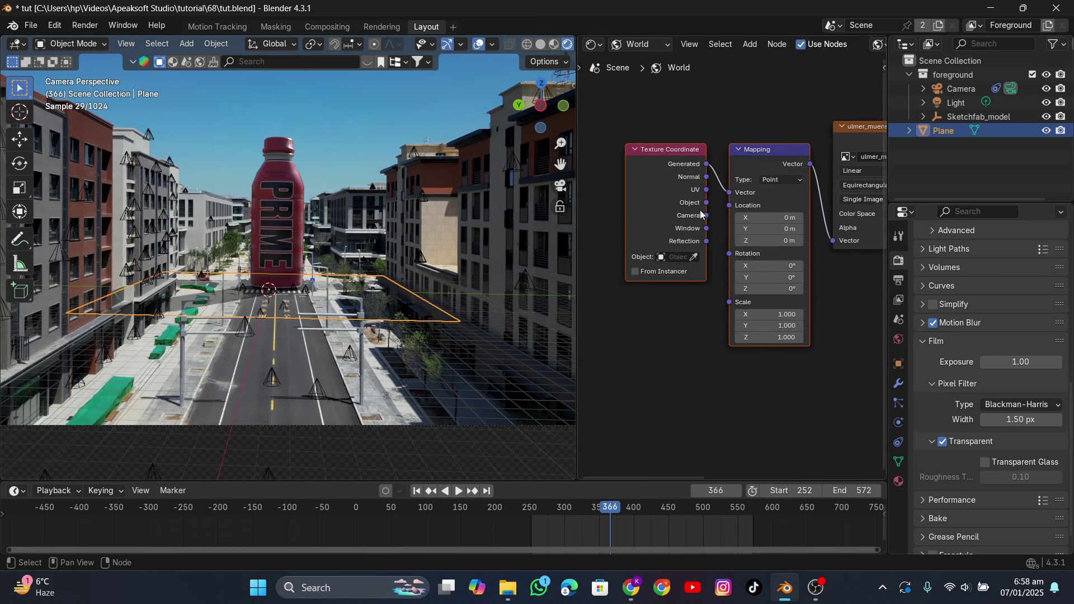
Step: Set the HDRI Mapping's Z rotation to 86°, checking the bottle's lighting with the viewport overlays temporarily hidden
middle_click_drag(767, 217, 674, 218)
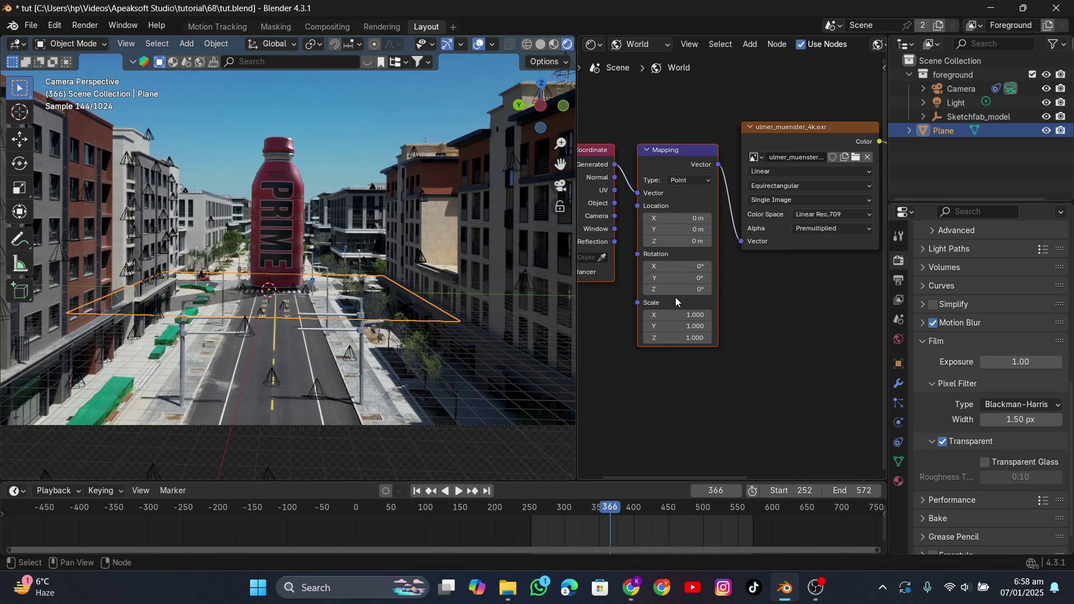
left_click_drag(677, 287, 722, 288)
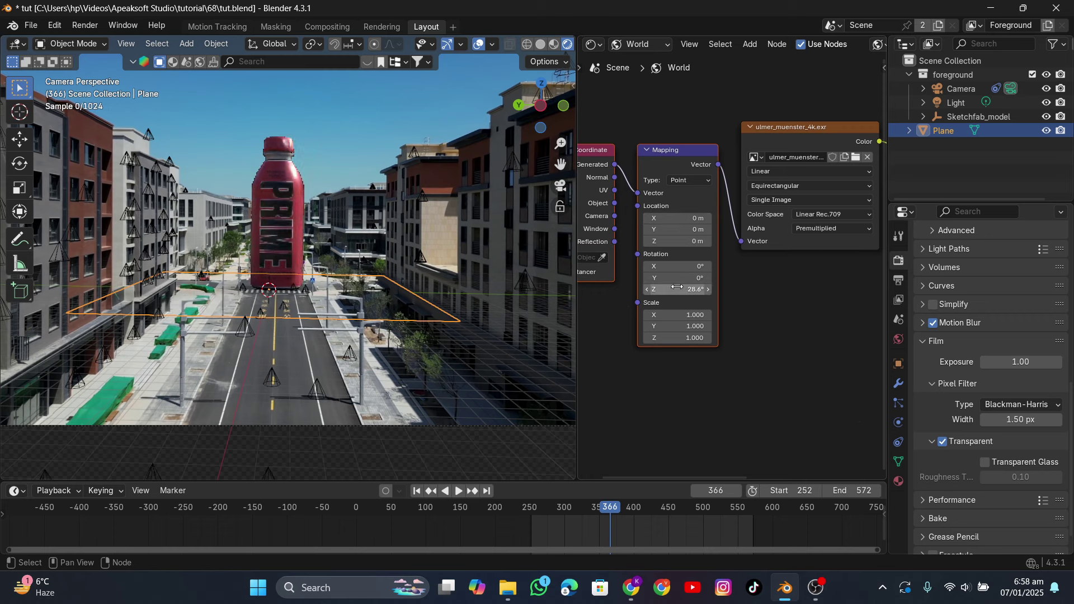
left_click(479, 45)
left_click(478, 45)
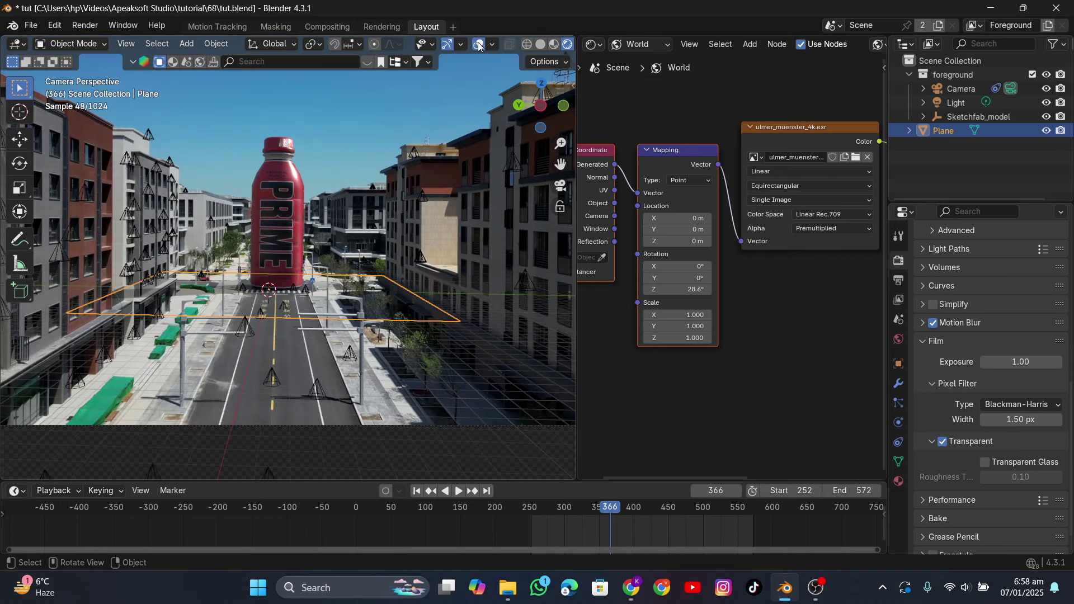
left_click(479, 45)
mouse_move(667, 291)
left_mouse_down()
mouse_move(696, 292)
mouse_move(668, 291)
left_mouse_up()
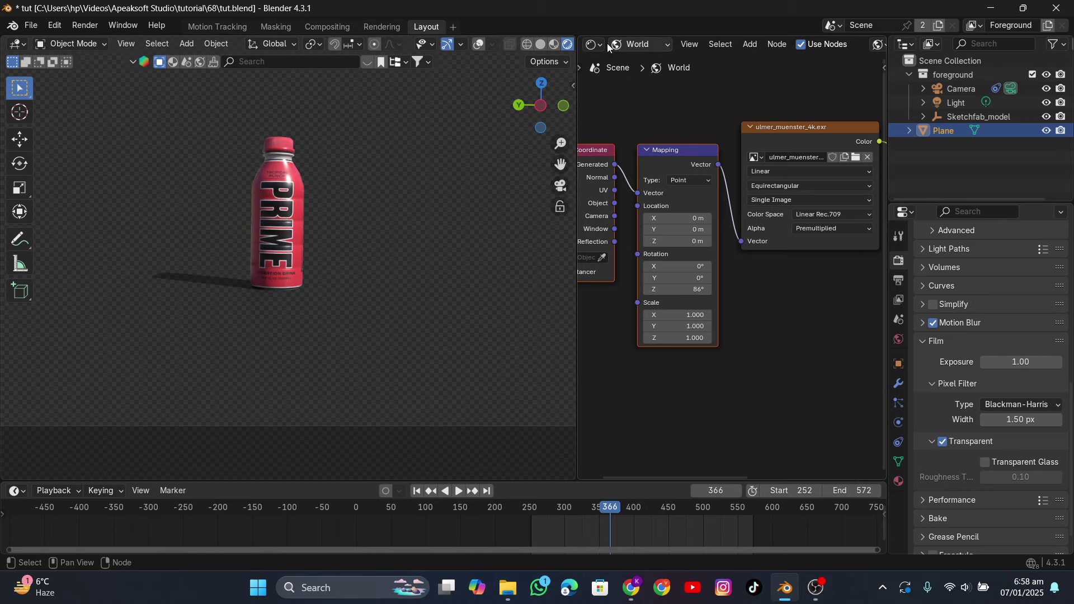
left_click(480, 44)
left_click(367, 166)
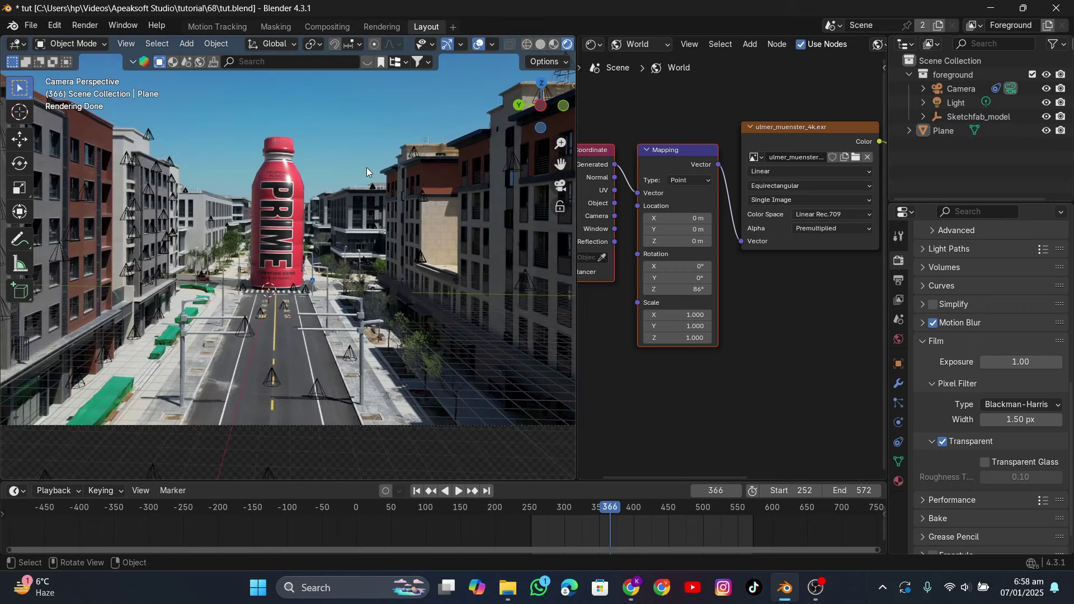
Step: Try world Background strengths of 0.7 and 0.8 while comparing the bottle with the footage, and return to 1.0
scroll(366, 167, "up", 4)
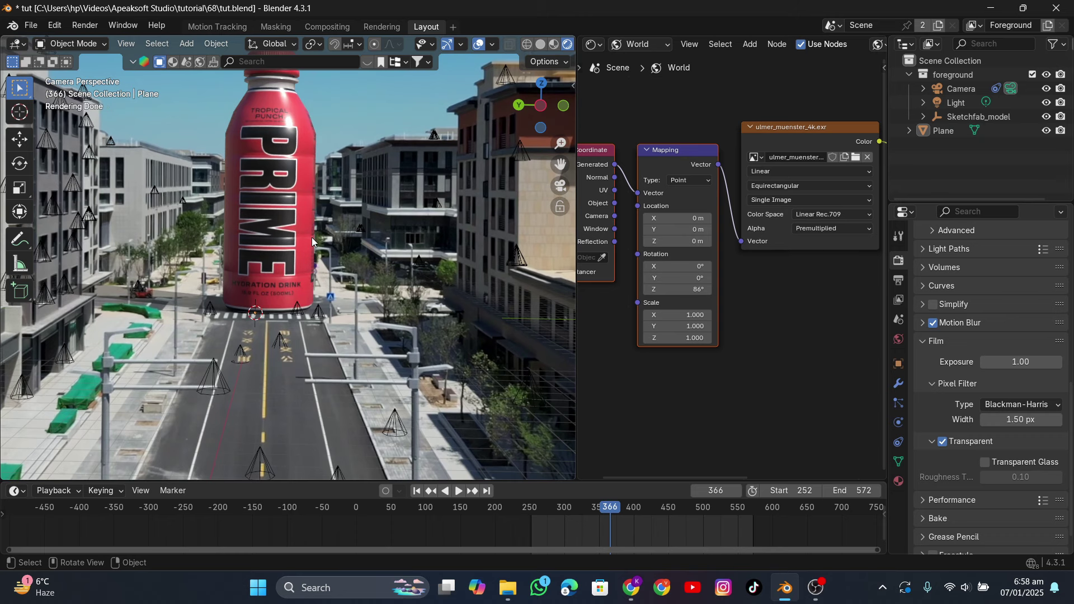
scroll(312, 238, "down", 2)
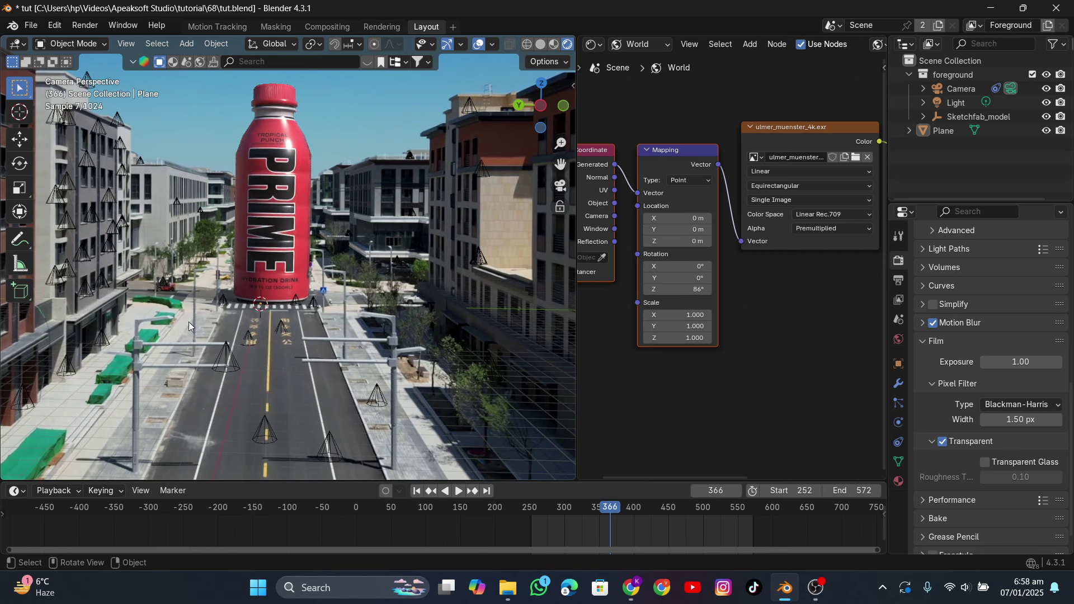
left_click(210, 316)
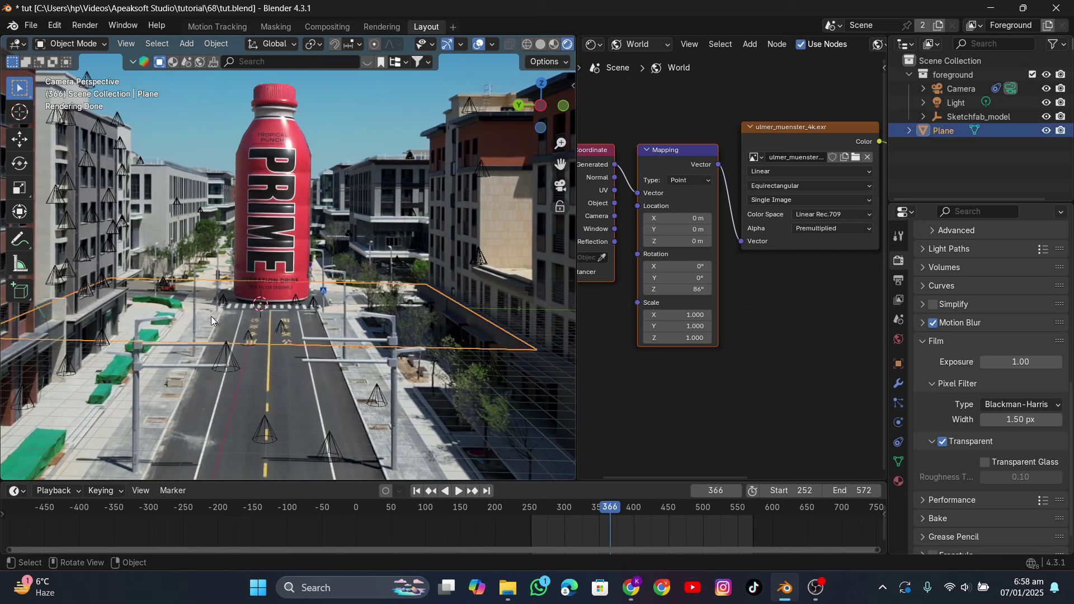
scroll(819, 368, "down", 2)
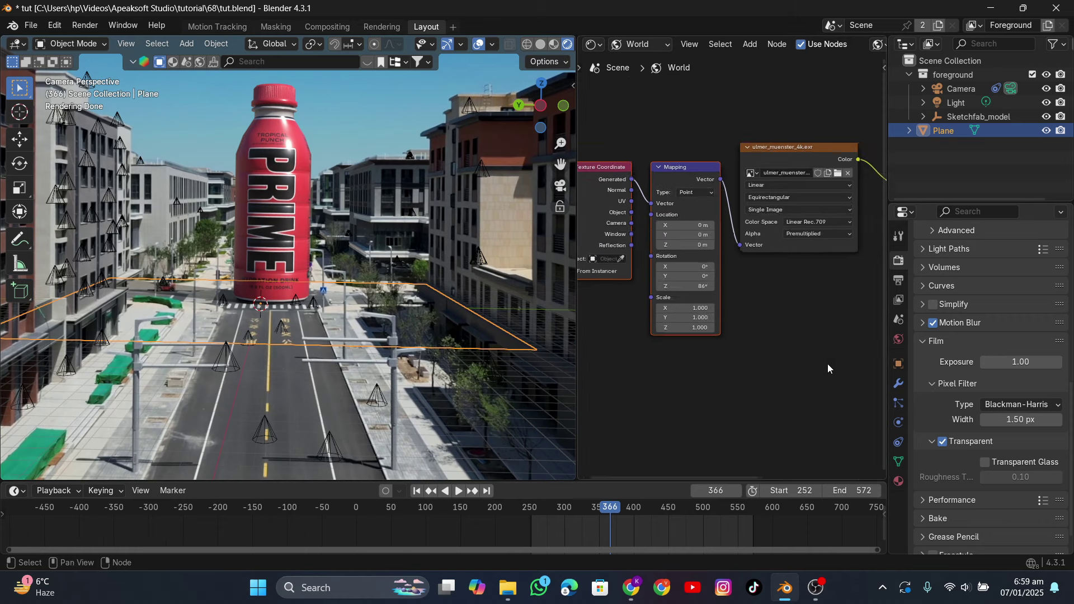
middle_click_drag(820, 369, 580, 403)
scroll(659, 260, "up", 2)
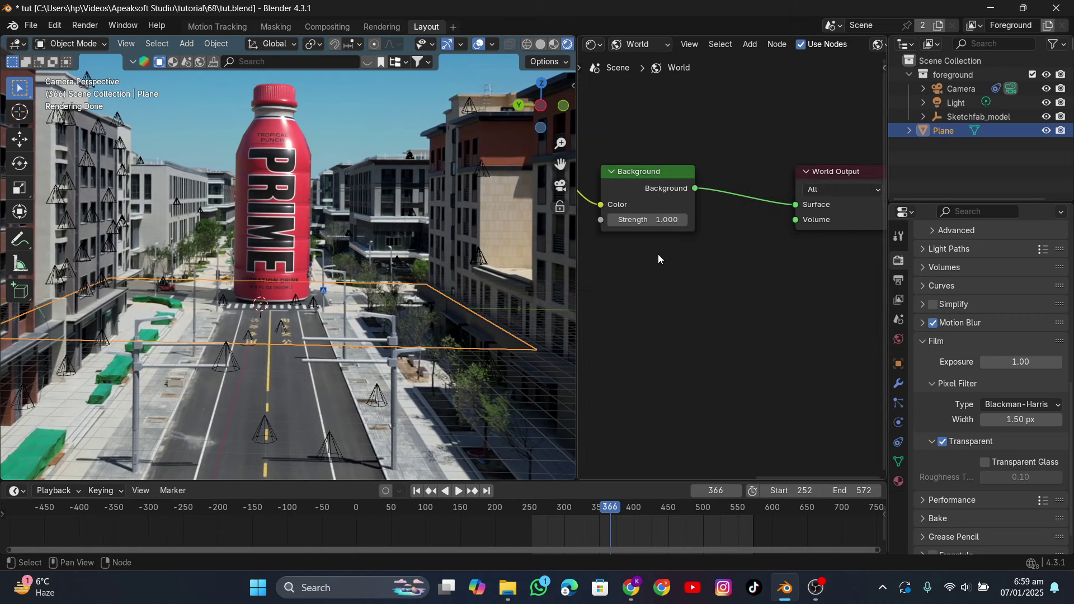
left_click_drag(653, 221, 653, 225)
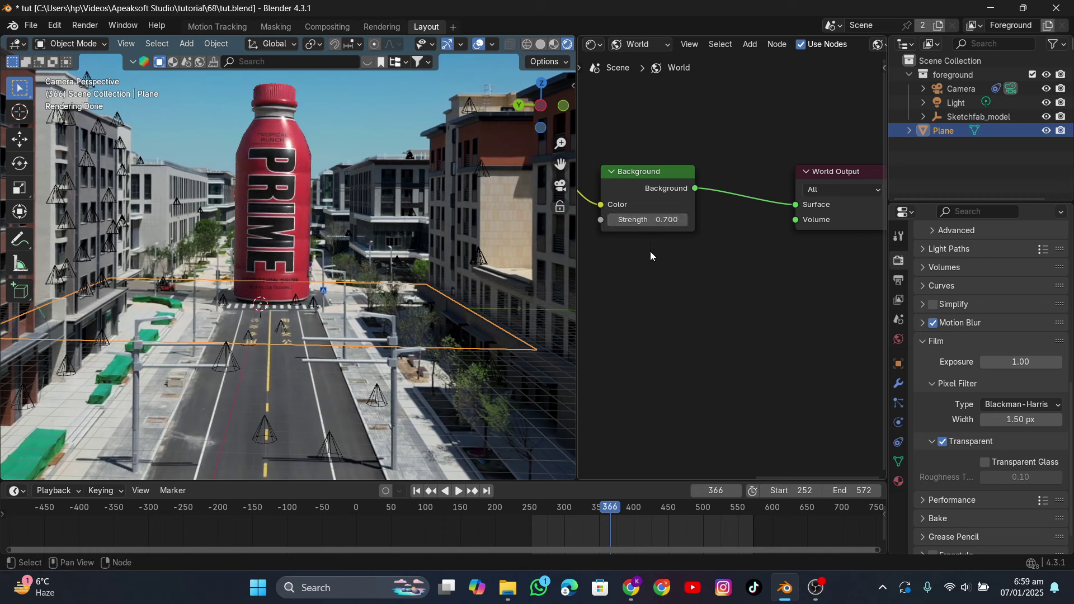
left_click_drag(650, 220, 683, 224)
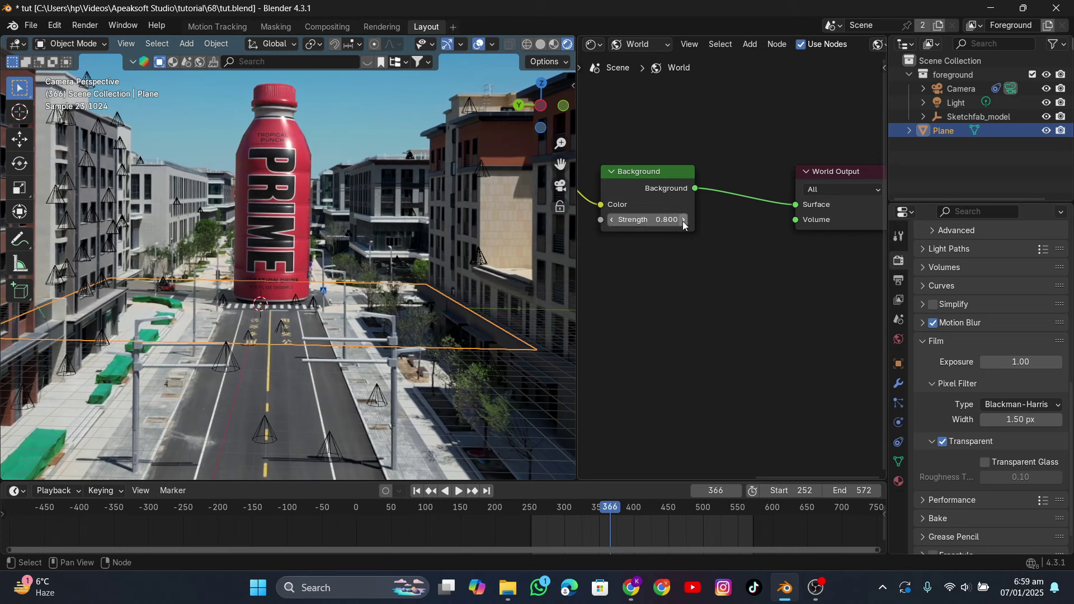
left_click(684, 224)
left_click(683, 223)
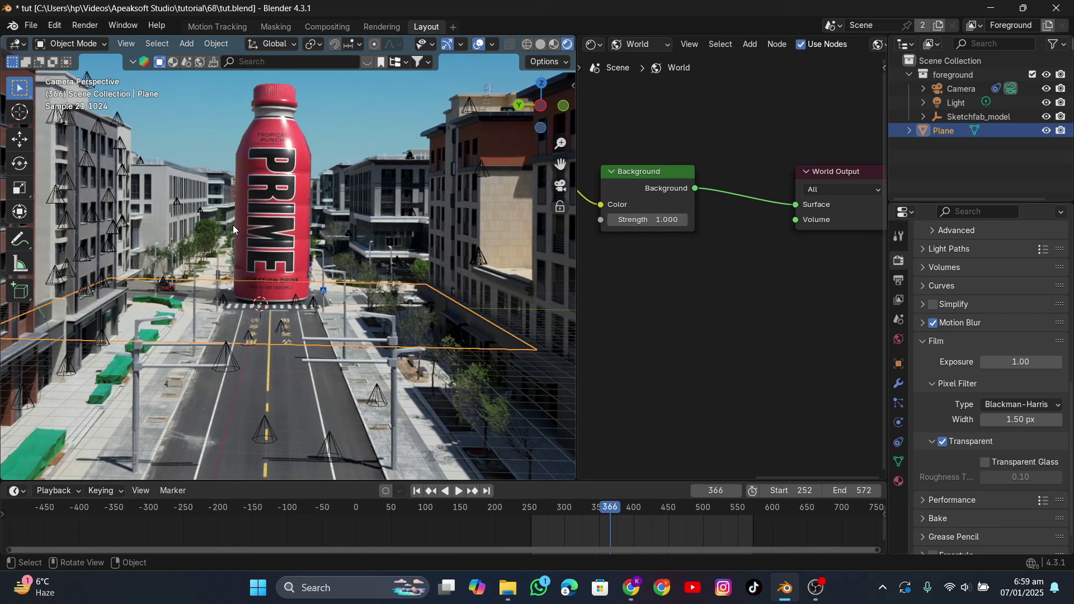
Step: Switch the viewport to solid shading and add a second plane, scaled to slightly smaller than the ground plane
left_click(539, 45)
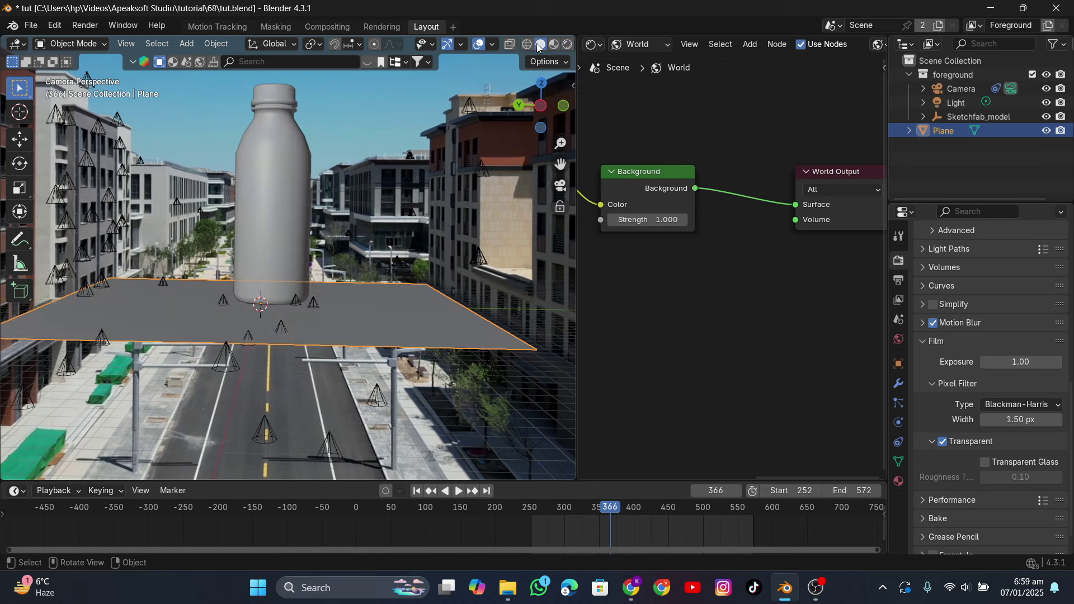
scroll(359, 165, "down", 3)
mouse_move(359, 165)
middle_mouse_down()
mouse_move(368, 225)
mouse_move(334, 211)
mouse_move(318, 261)
mouse_move(214, 232)
middle_mouse_up()
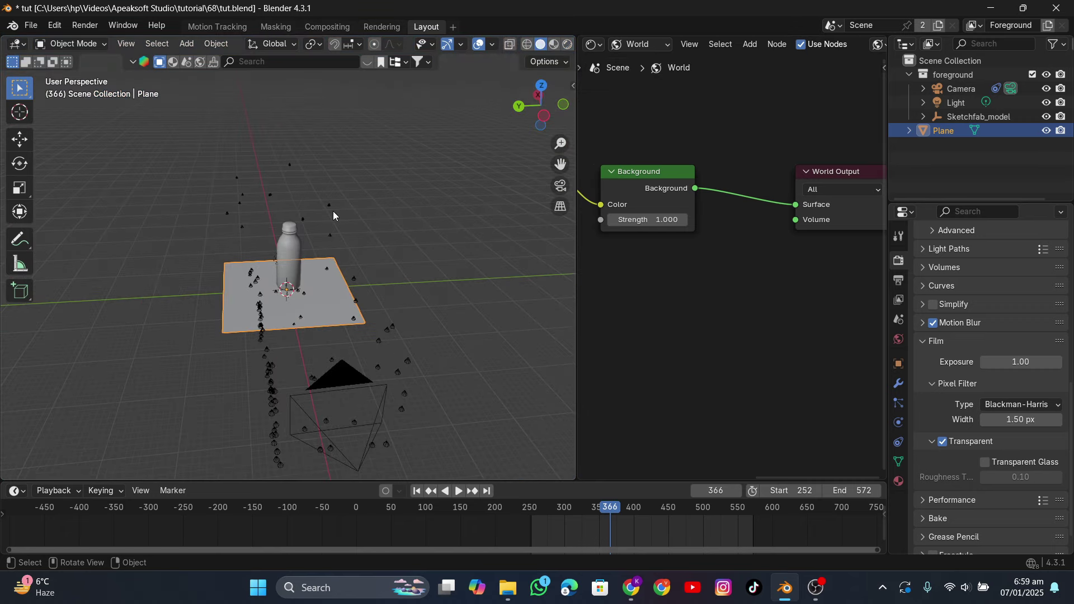
scroll(316, 260, "up", 3)
key("shift+a")
mouse_move(315, 260)
left_click(357, 258)
key("s")
left_click(226, 307)
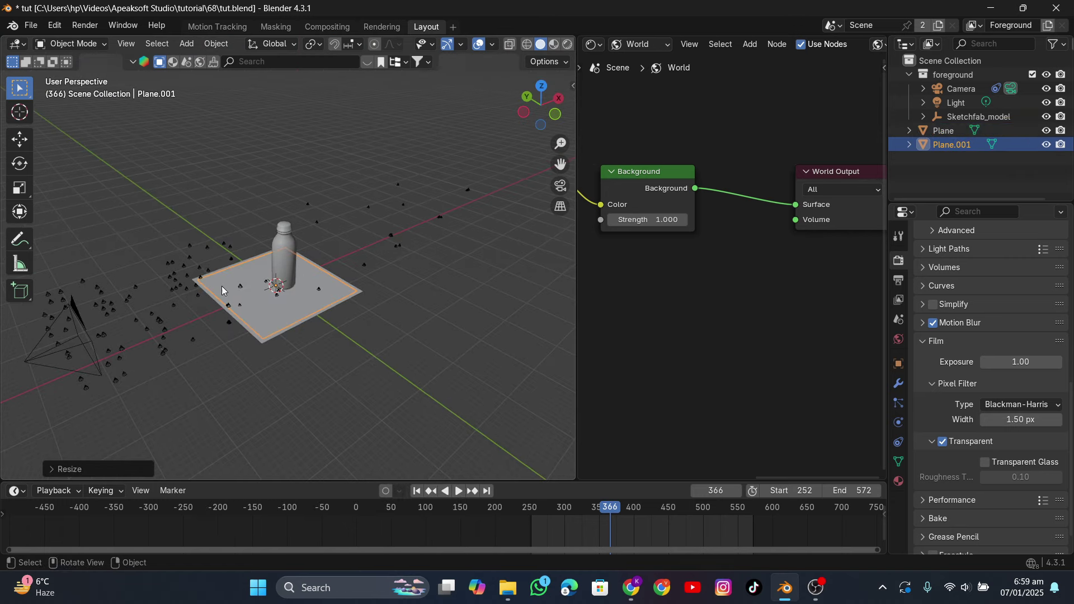
Step: Rotate the new plane 90° about X and move it in top view onto the row of tracking points along the building facade
type("rx90")
key("Return")
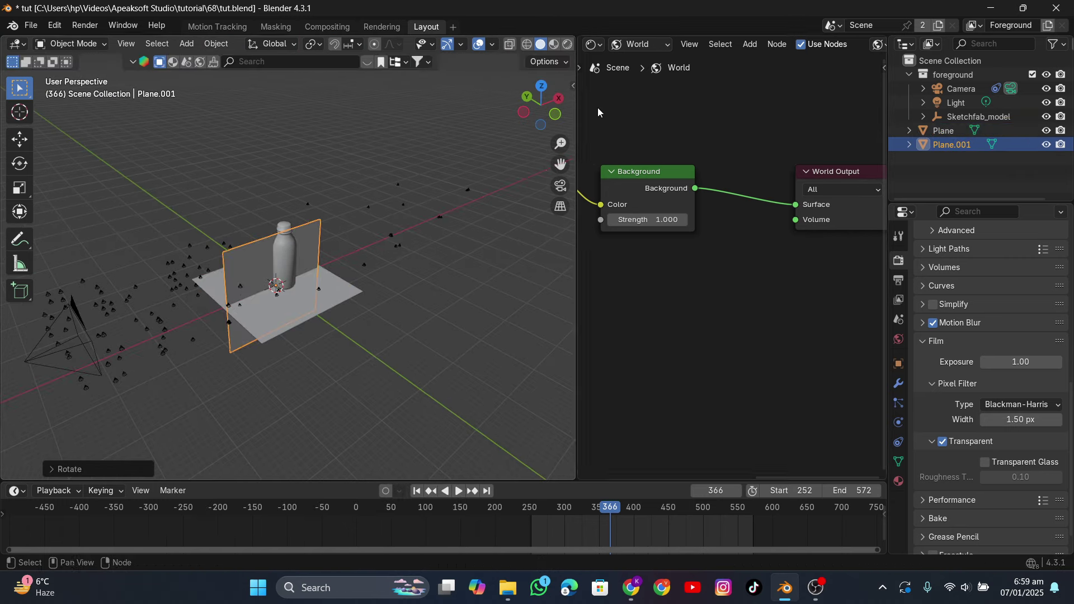
left_click(541, 85)
key("g")
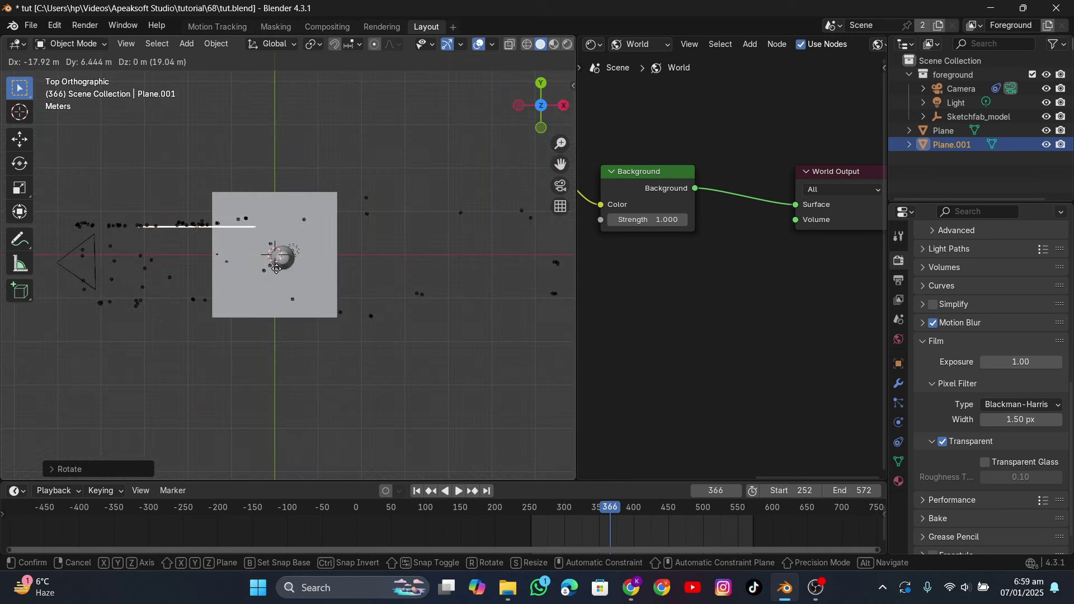
left_click(219, 255)
scroll(220, 255, "up", 3)
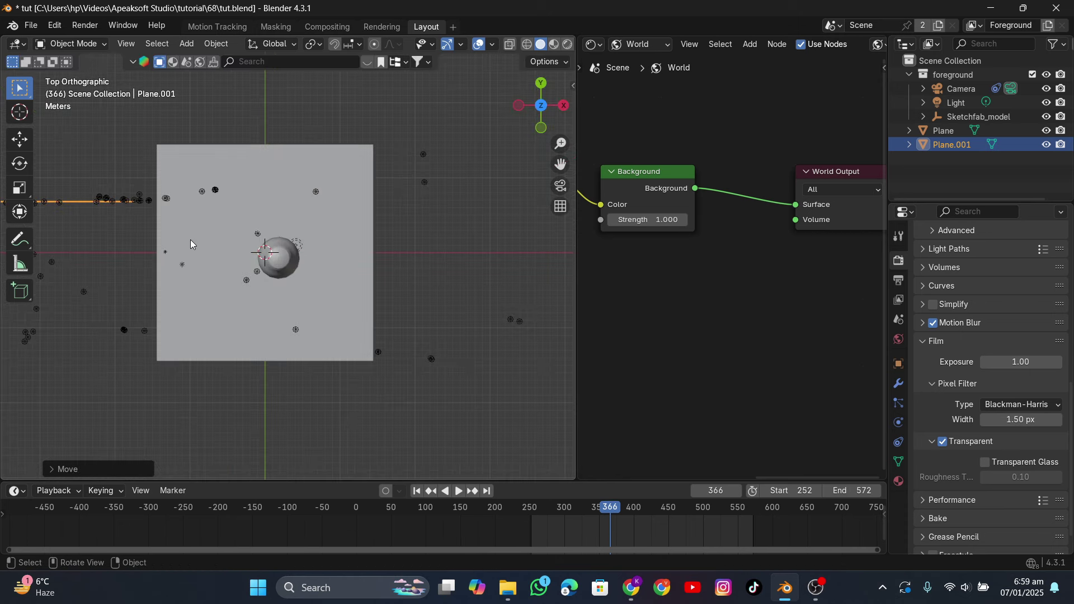
Step: In Edit Mode, box-select the building plane's end vertices nearest the bottle using wireframe shading, and return to solid shading in camera view
key("Tab")
key("z")
left_click(118, 233)
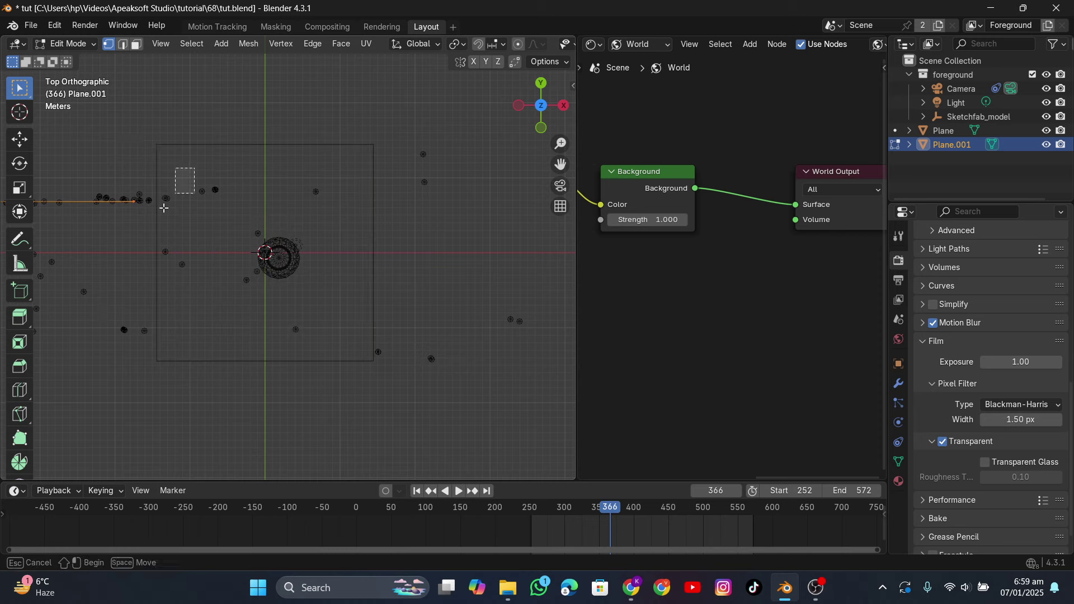
key("z")
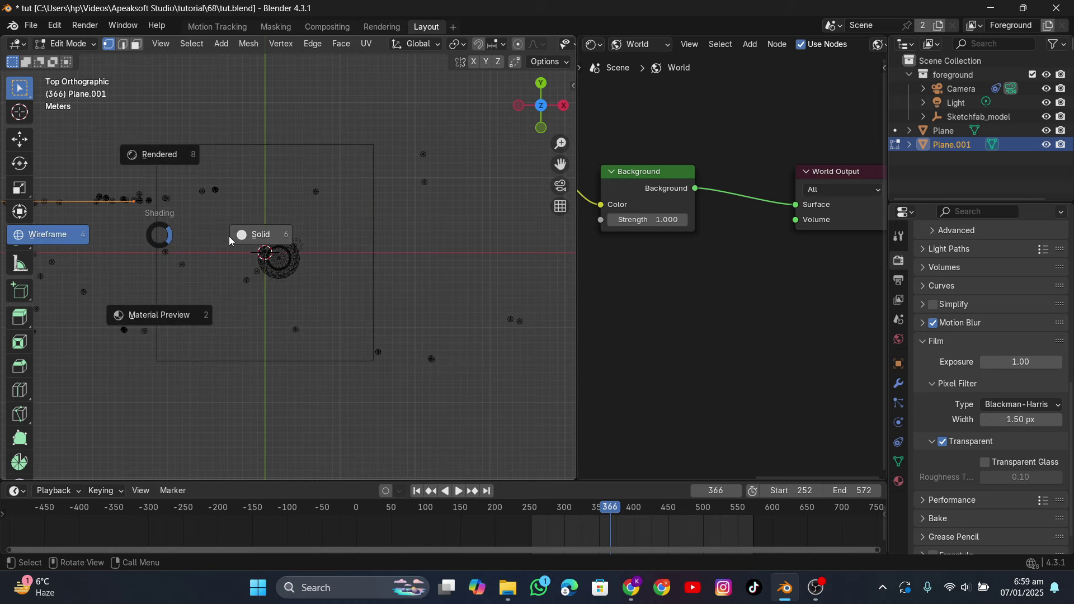
left_click(258, 233)
left_click(561, 188)
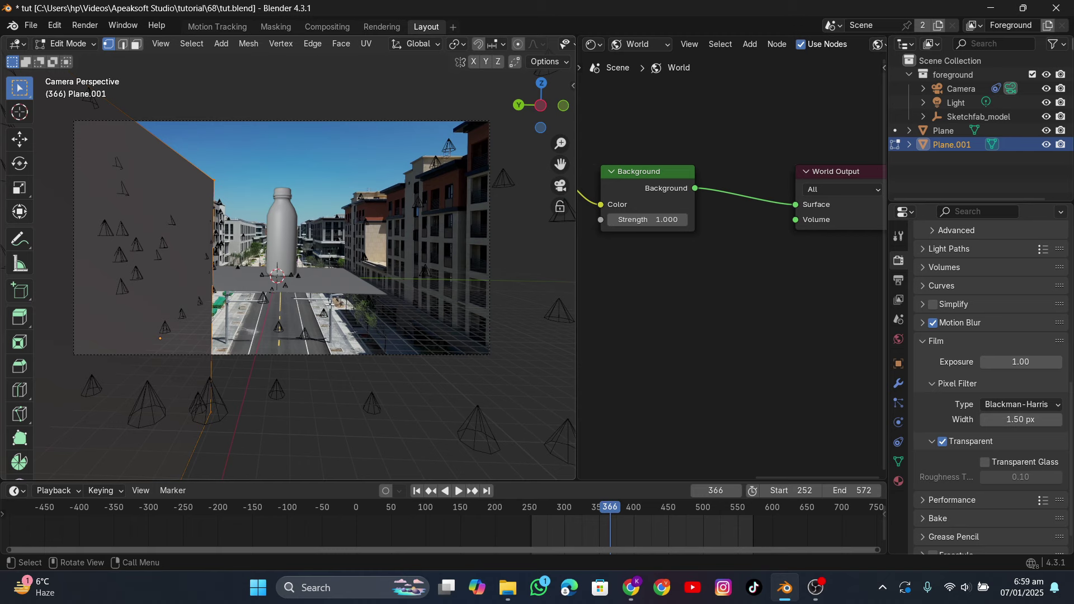
Step: Raise the building plane's bottom edge along Z in the back view until it sits at ground level
scroll(336, 283, "down", 6)
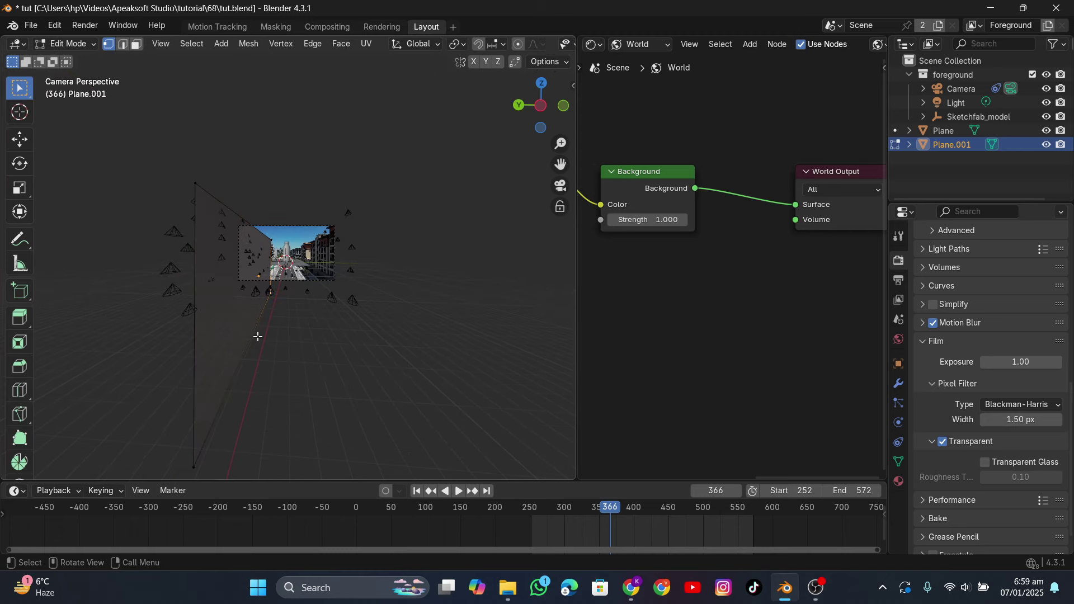
left_click(519, 105)
key("g")
key("z")
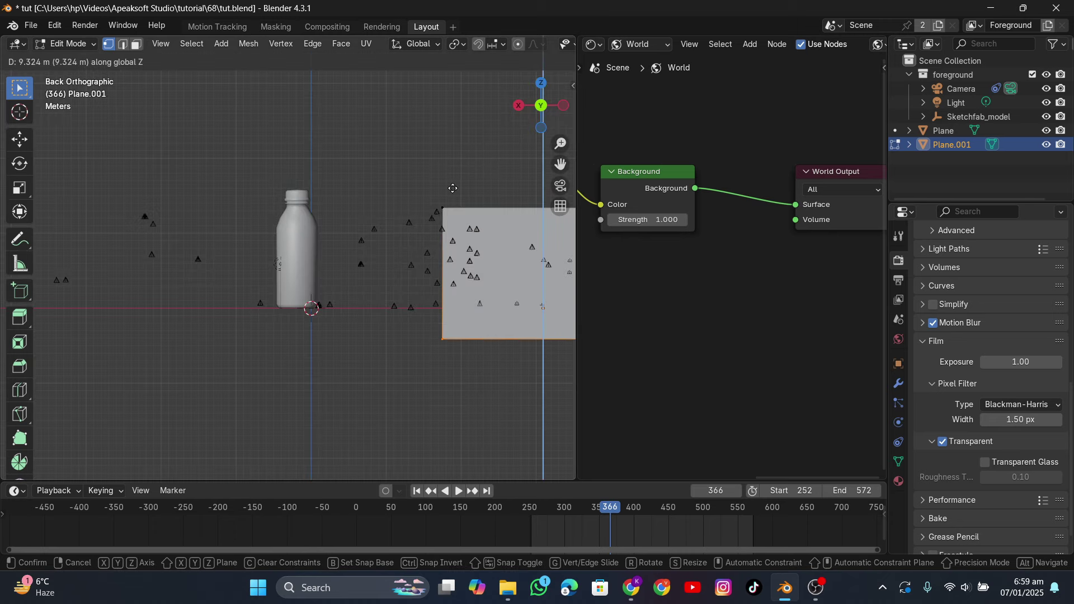
left_click(459, 160)
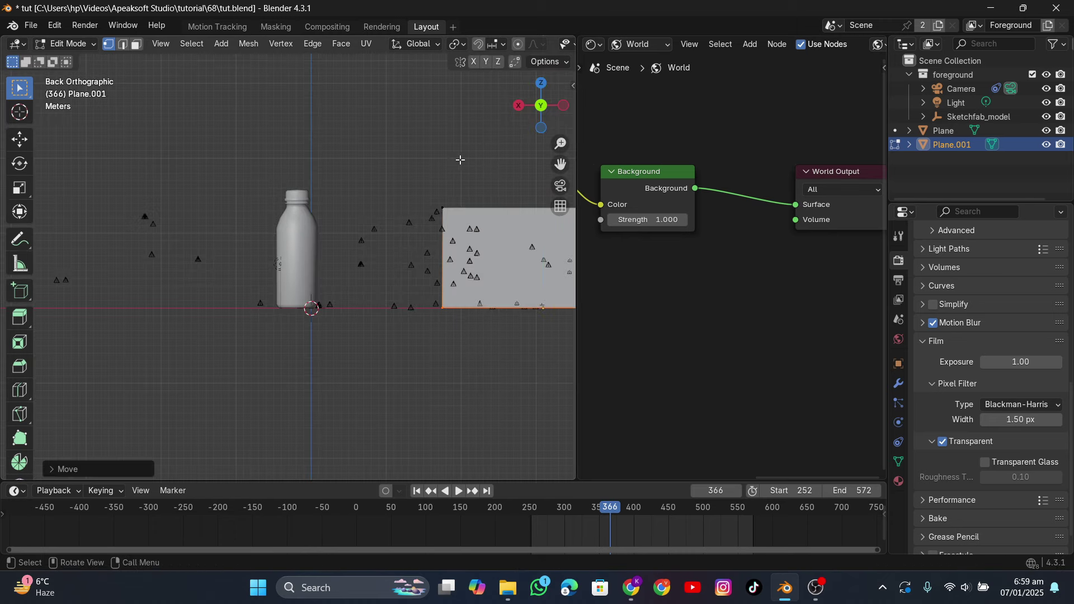
left_click(559, 186)
scroll(320, 167, "up", 5)
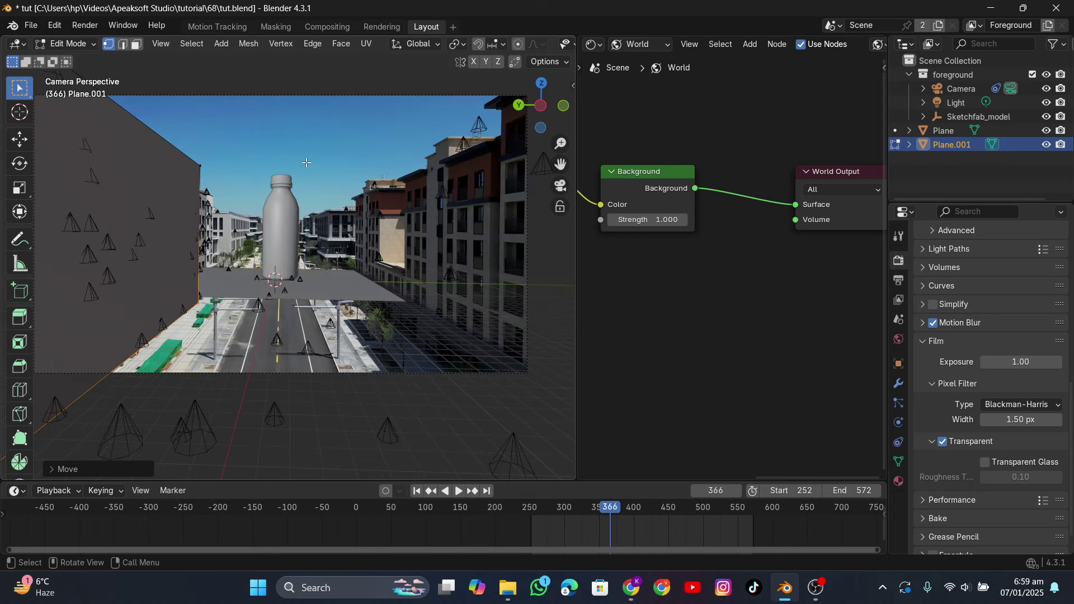
Step: Adjust the building plane's top edge along Z in camera view to follow the building's roofline
scroll(200, 165, "down", 4)
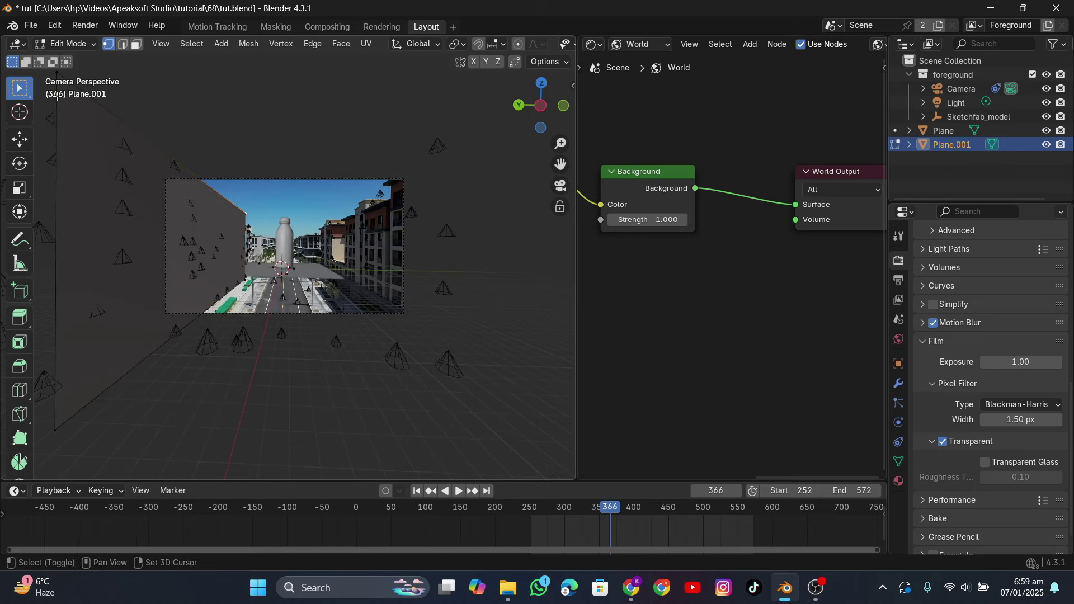
scroll(234, 183, "up", 5)
key("g")
key("z")
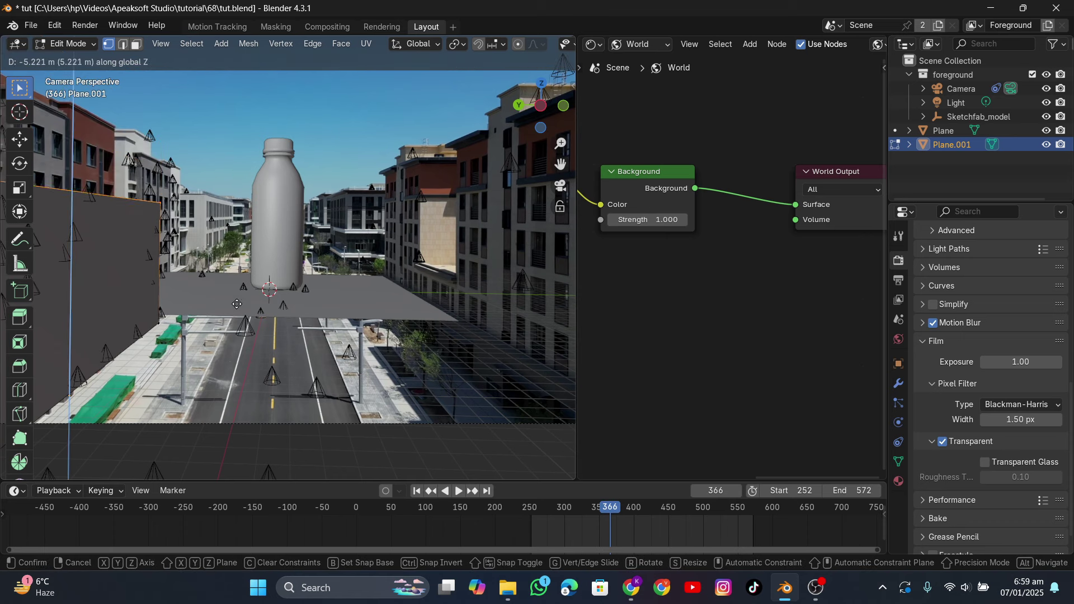
left_click(235, 221)
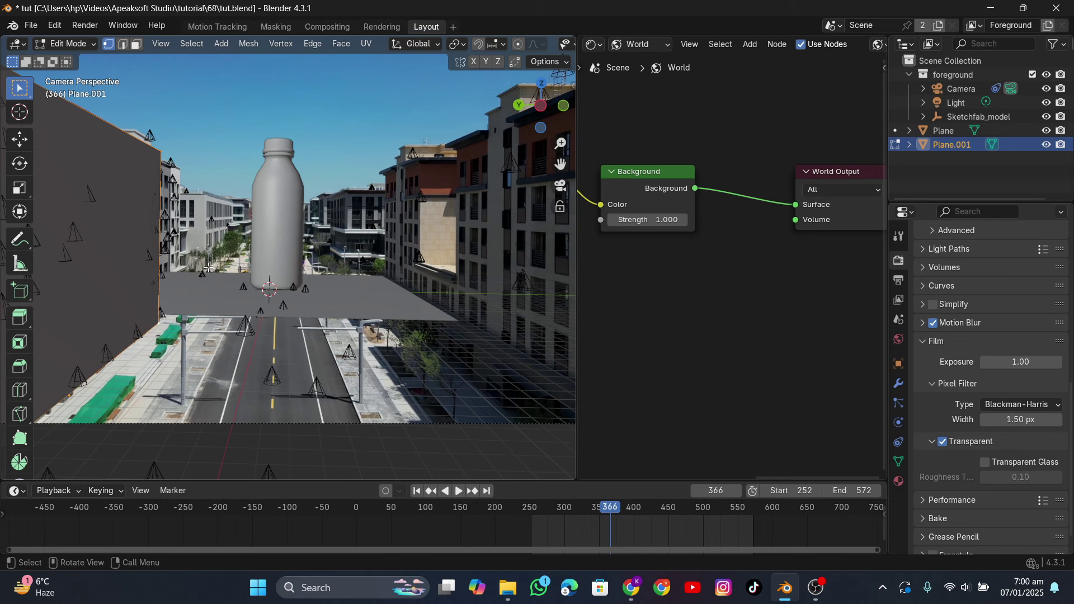
Step: Extend the building plane's far end edge along X by about 8.2 m and another 1.2 m toward the street corner
key("g")
key("x")
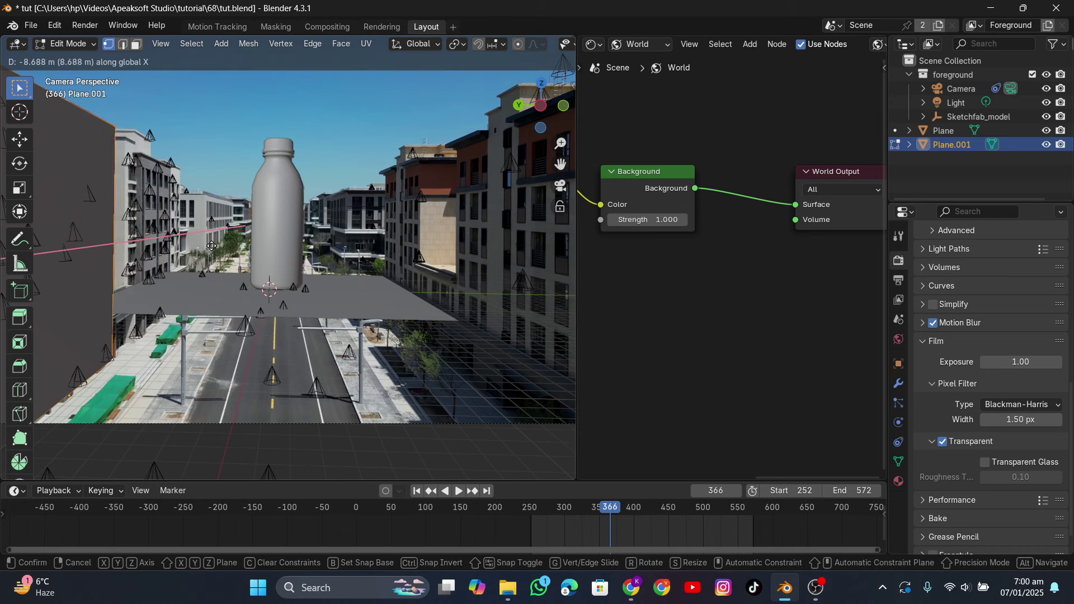
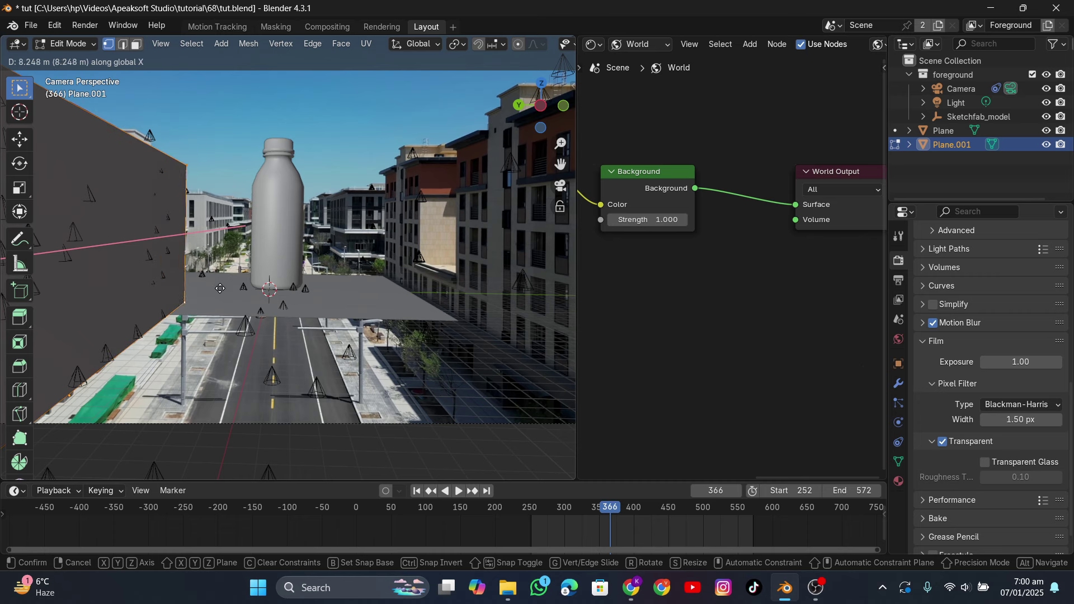
left_click(220, 288)
middle_click_drag(219, 288, 224, 268)
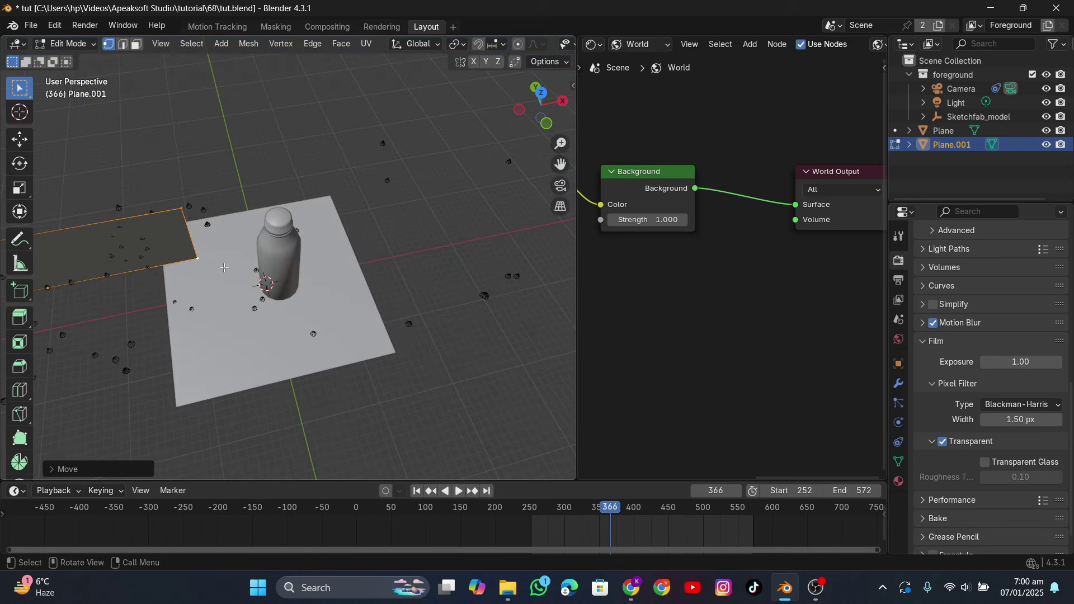
key("g")
key("x")
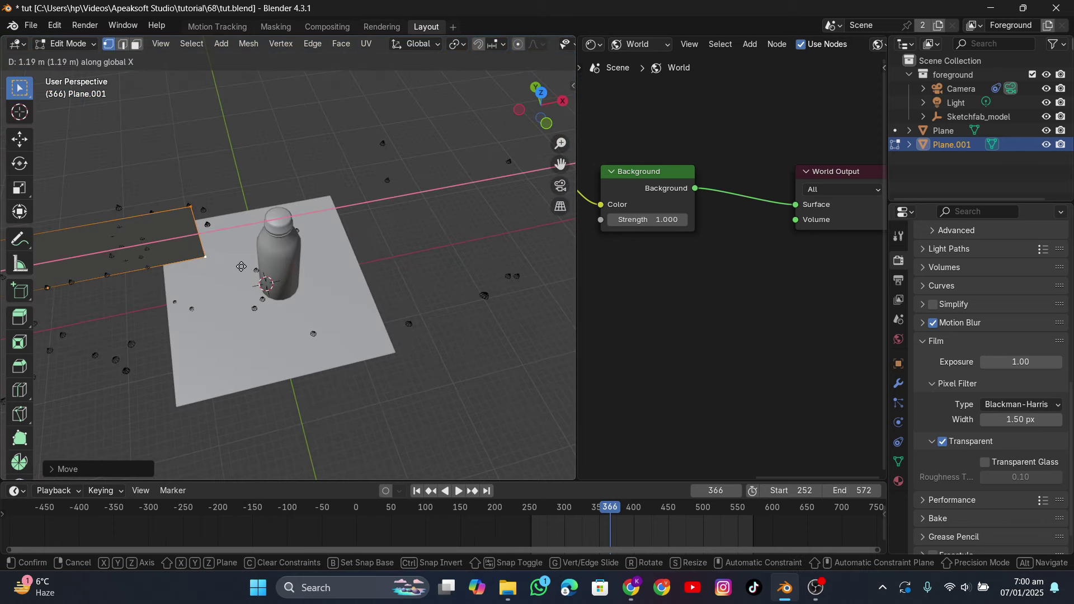
left_click(241, 267)
left_click(559, 189)
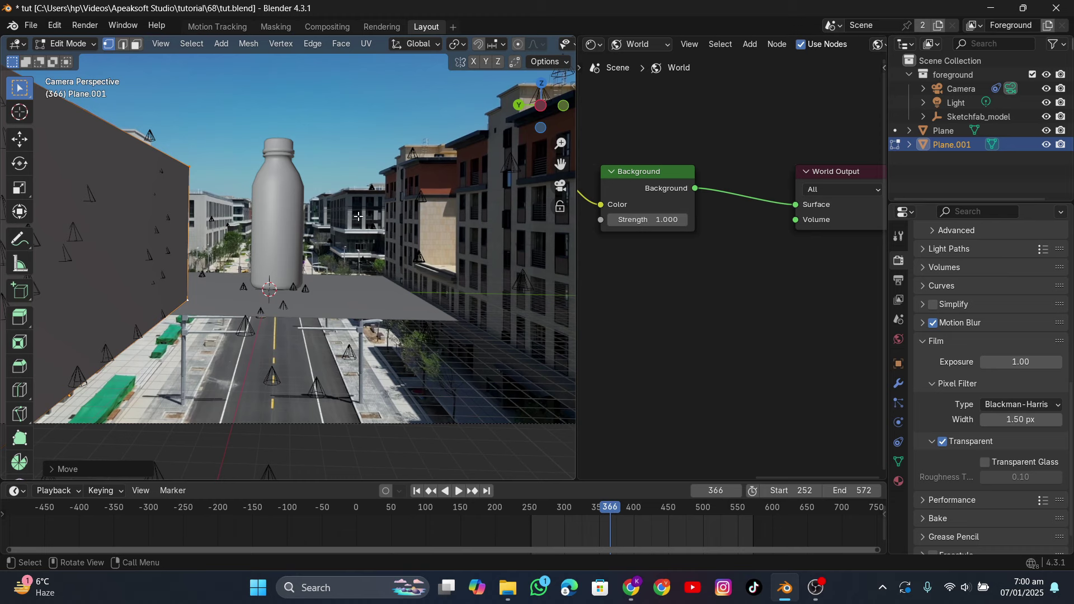
Step: Switch to wireframe shading and pull the far end edge slightly back along X to meet the building's corner
key("z")
left_click(269, 209)
key("g")
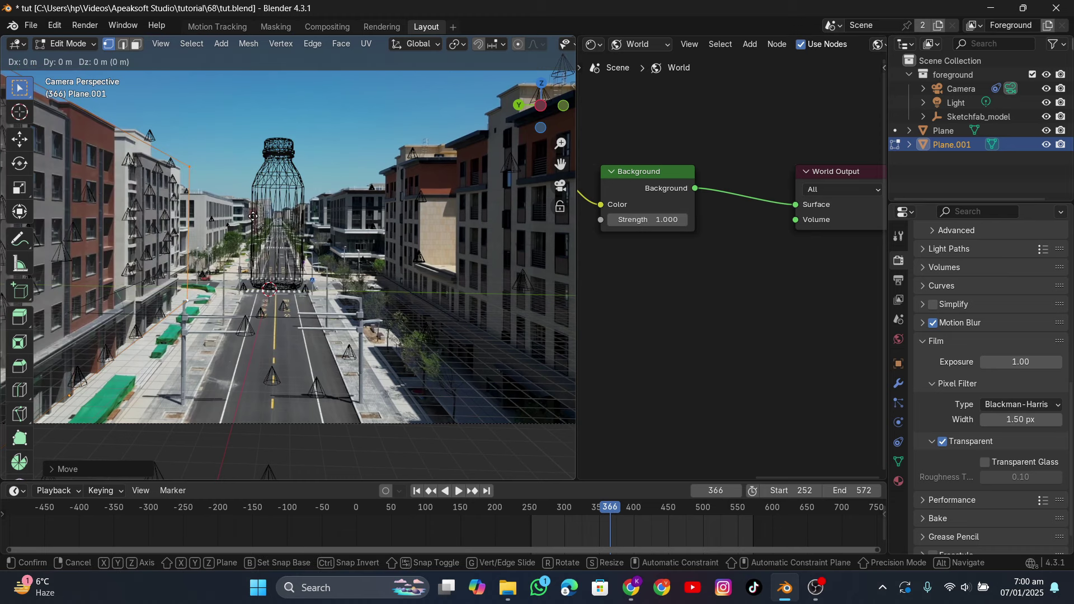
key("x")
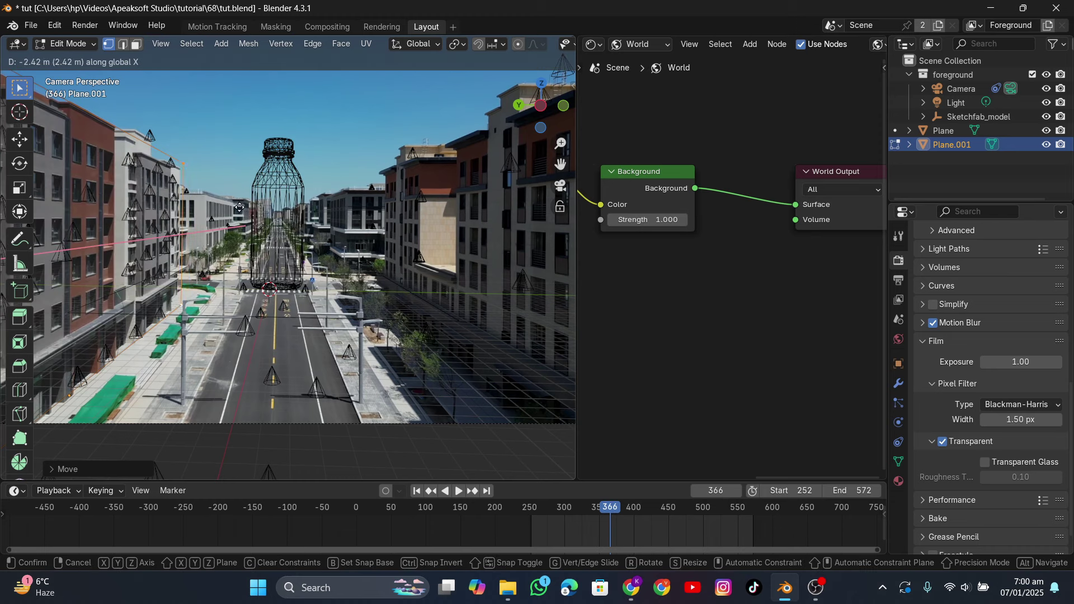
left_click(235, 203)
Step: Extrude the far end edge along Y away from the street to form the building's side wall
middle_click_drag(236, 203, 257, 247)
key("g")
key("y")
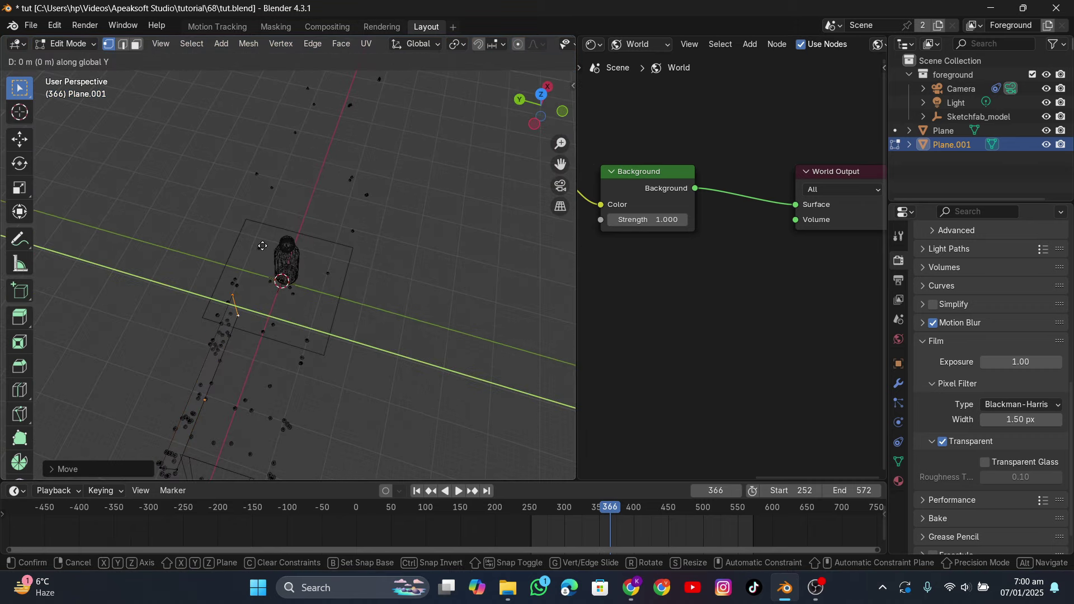
left_click(168, 213)
key("Tab")
left_click(560, 185)
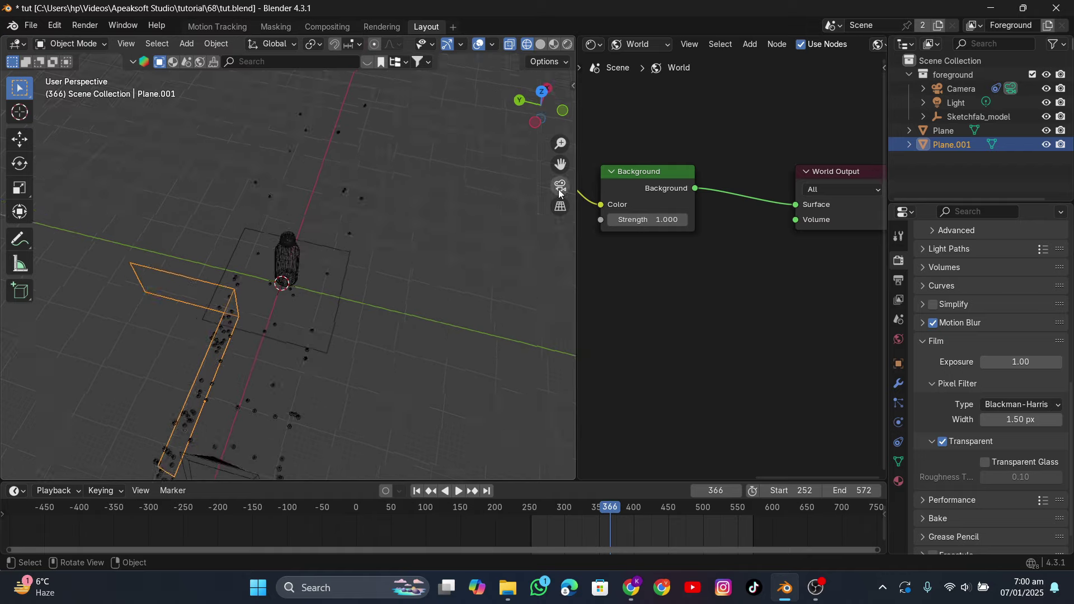
Step: Go to frame 517, select the side wall face in face mode, and move it along X against the building's corner
left_click_drag(611, 510, 715, 508)
key("Tab")
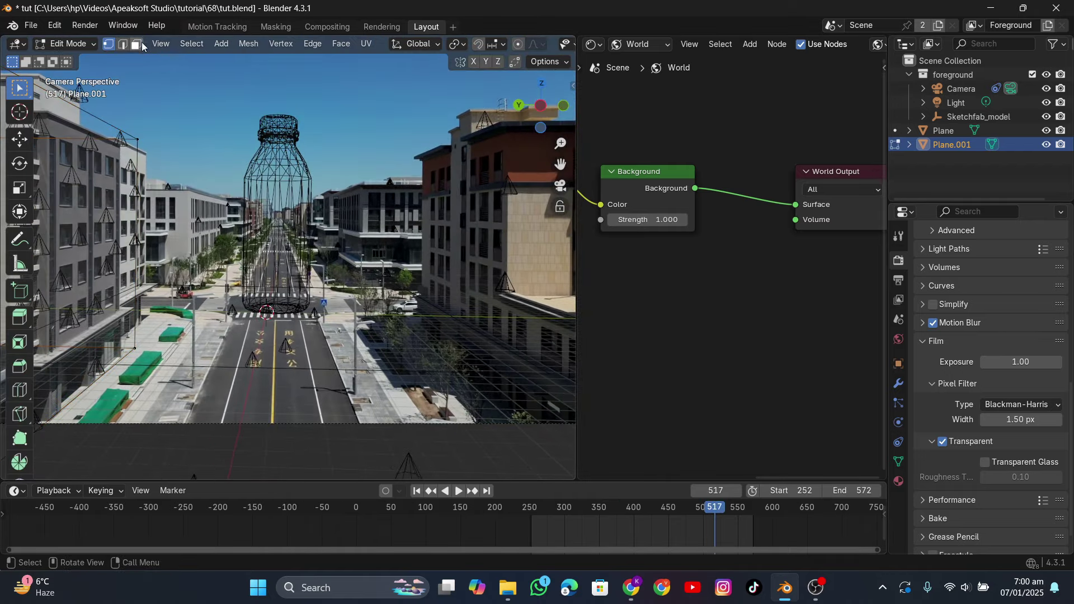
scroll(97, 142, "down", 3)
left_click(96, 263)
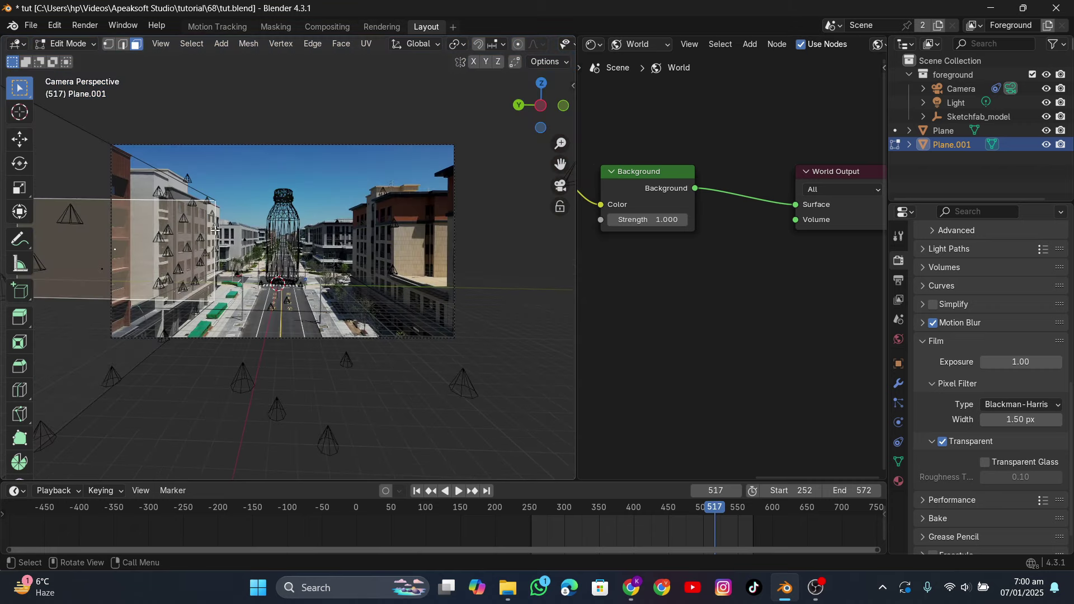
scroll(216, 230, "up", 4)
key("g")
key("y")
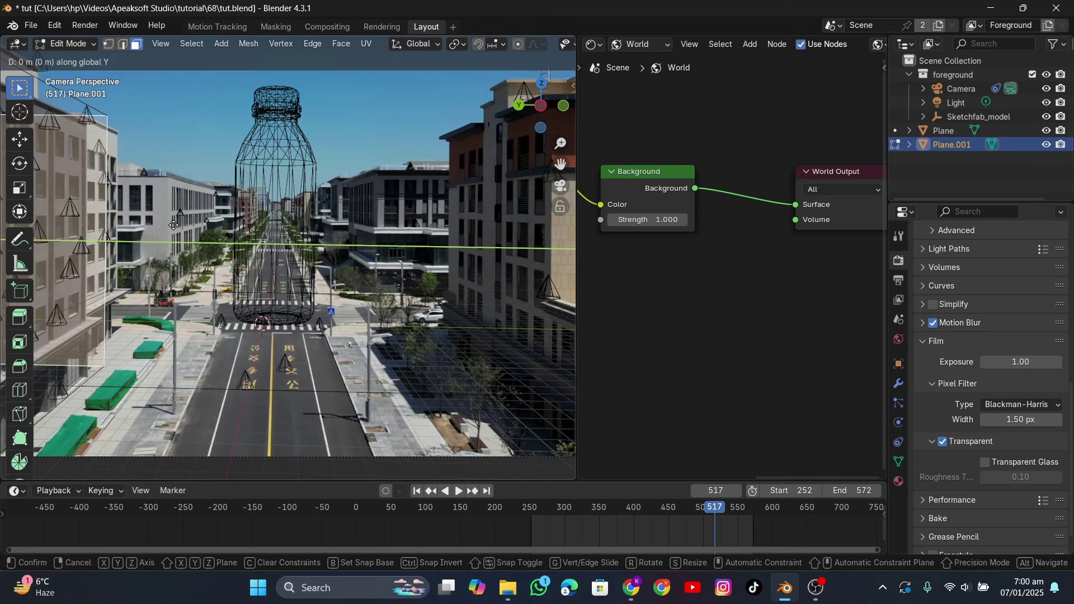
key("x")
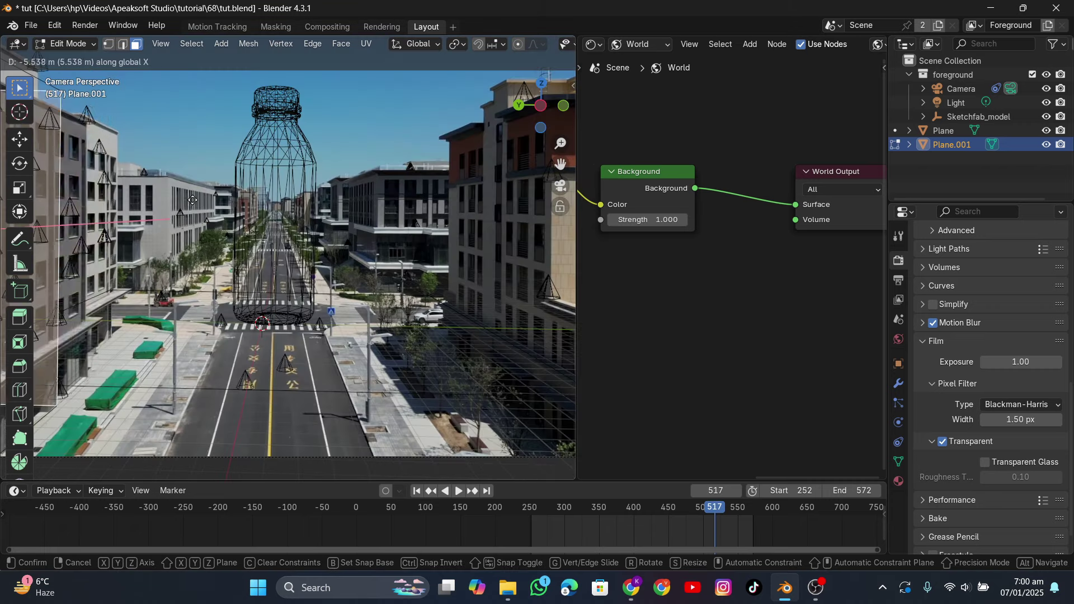
left_click(194, 240)
Step: Go to frame 278, select the long facade face, and shift it about 0.6 m along Y onto the building front
left_click_drag(665, 511, 548, 511)
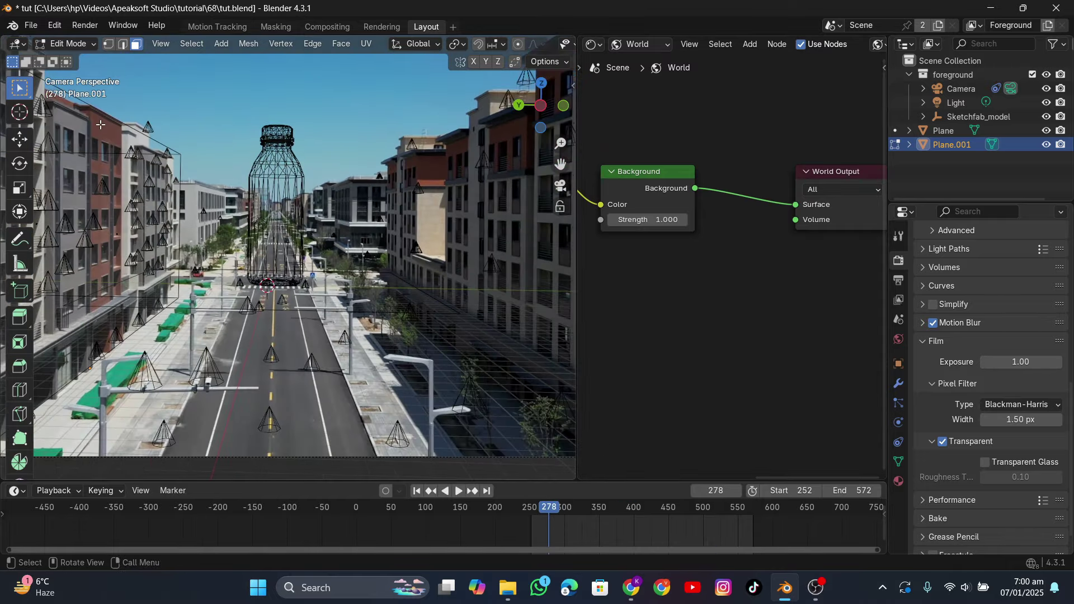
scroll(205, 229, "down", 4)
left_click(200, 213)
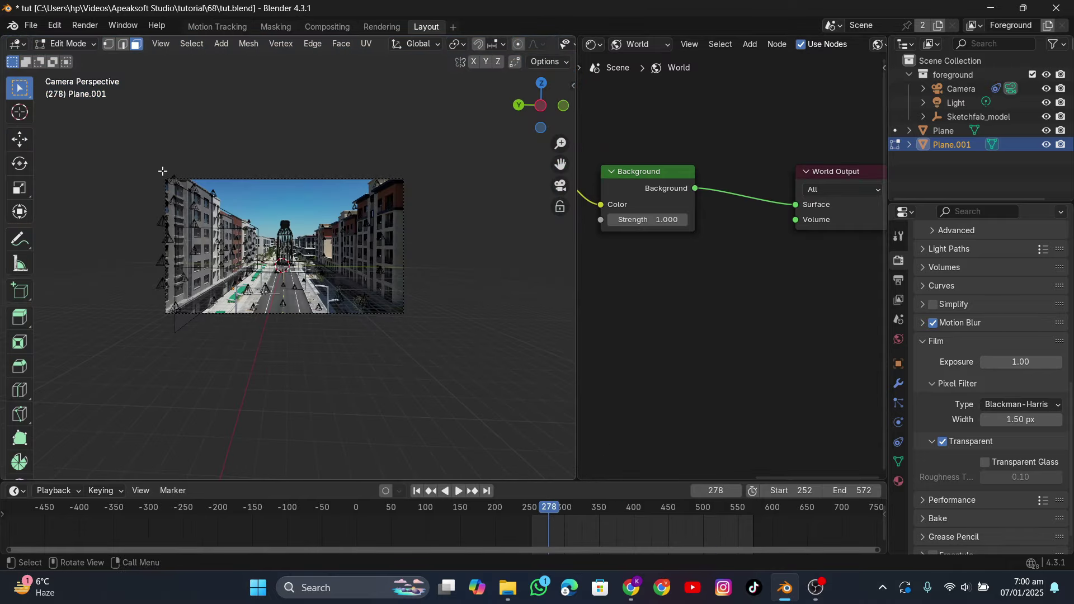
middle_click_drag(163, 170, 197, 302)
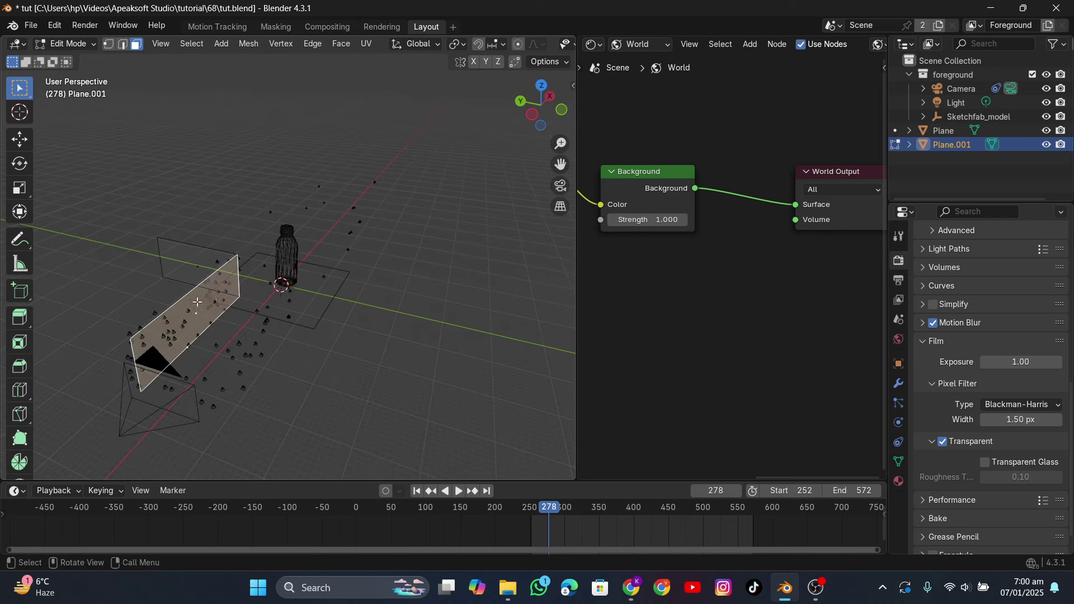
left_click(563, 188)
scroll(329, 178, "up", 4)
key("g")
key("y")
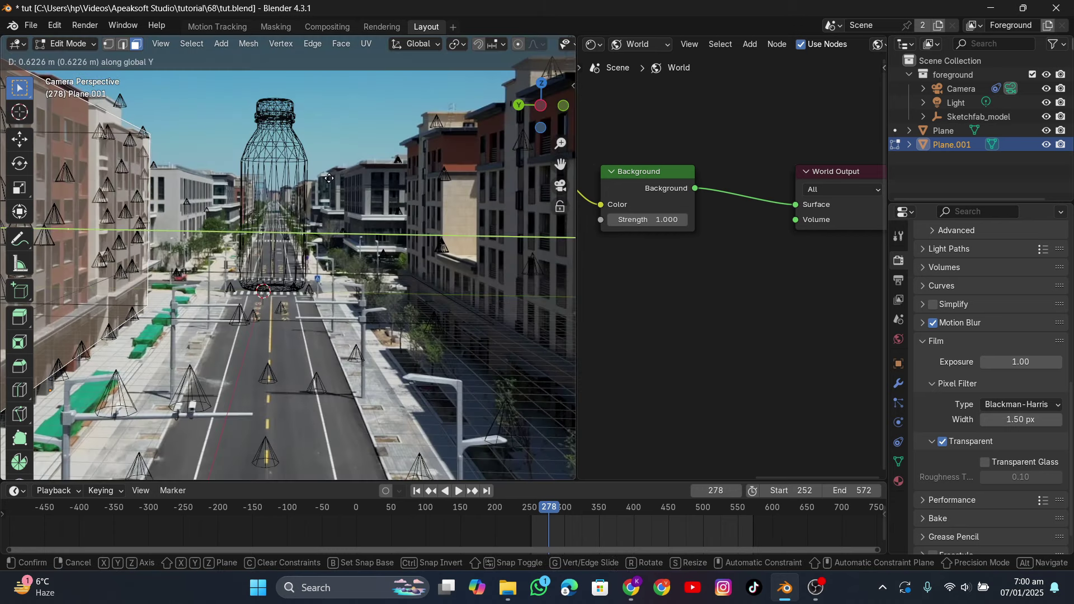
left_click(328, 178)
Step: Go to frame 340 and reposition the side wall face along X to line up with the building's corner
left_click_drag(549, 514, 592, 523)
middle_click_drag(355, 292, 217, 196)
key("g")
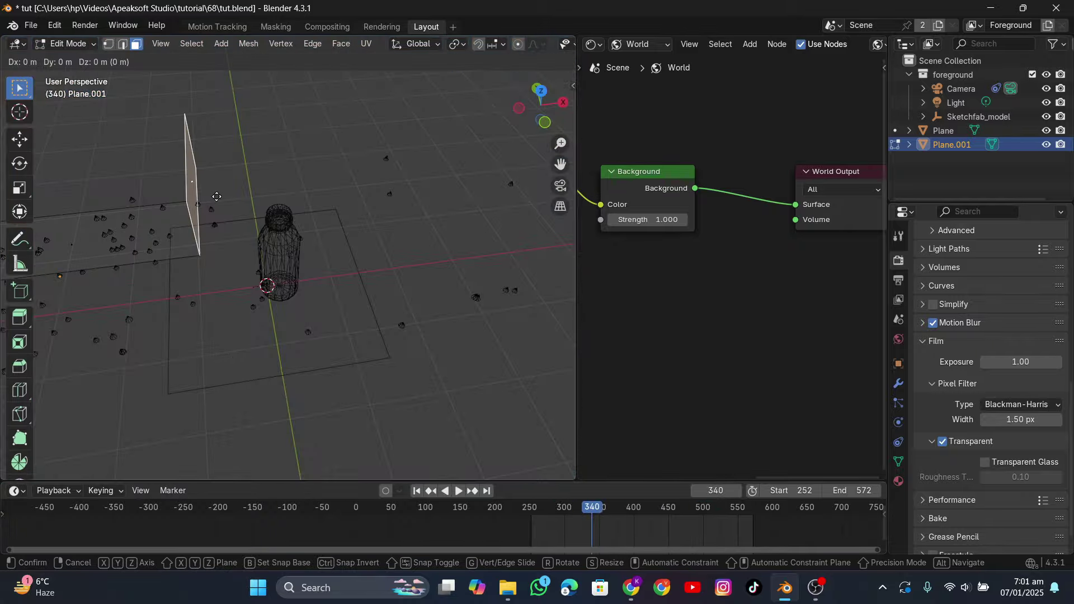
key("x")
left_click(233, 196)
key("KP_0")
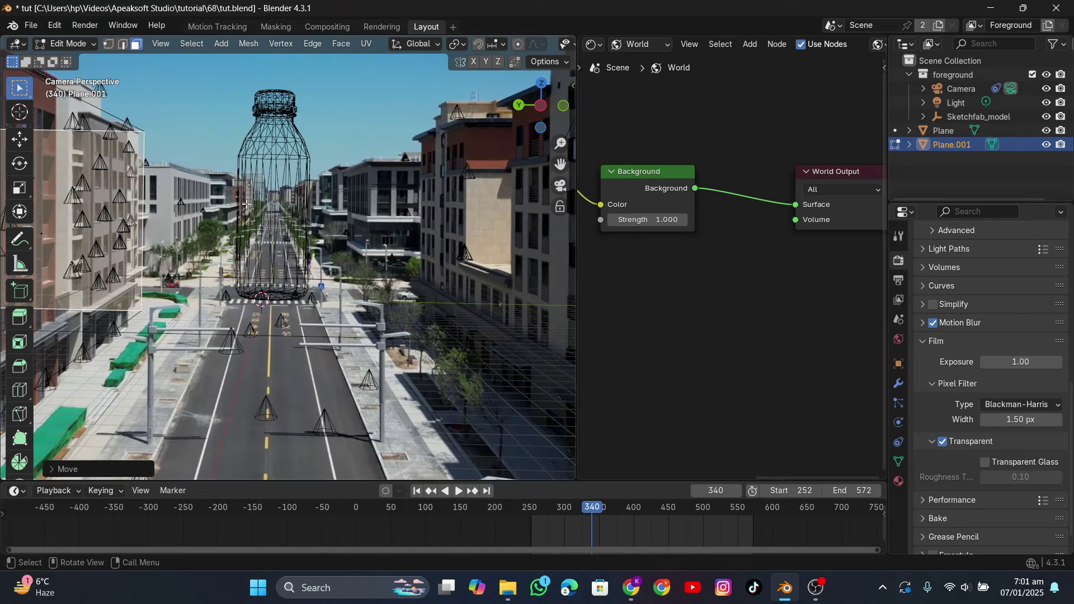
key("g")
key("x")
left_click(209, 198)
Step: Go to frame 526 and move the side wall face about 1.8 m along X
scroll(212, 202, "down", 2)
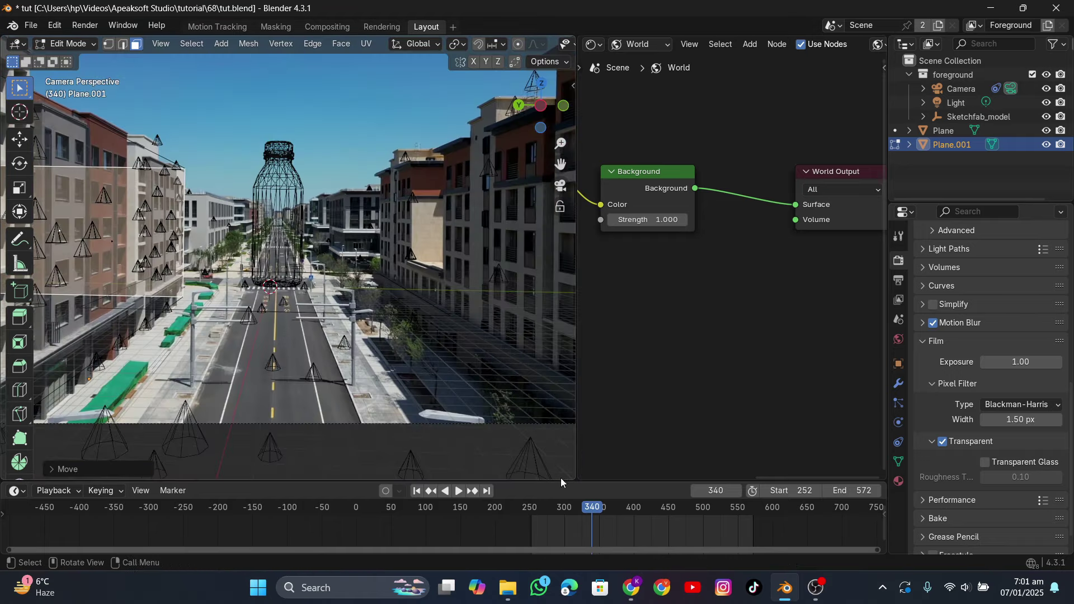
left_click_drag(594, 509, 721, 523)
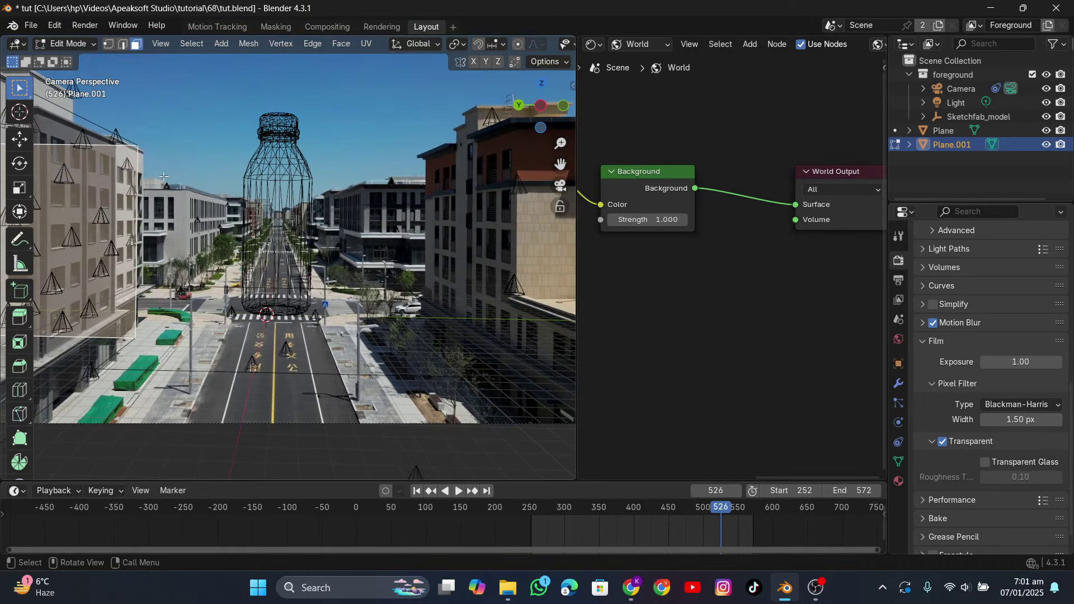
key("g")
key("x")
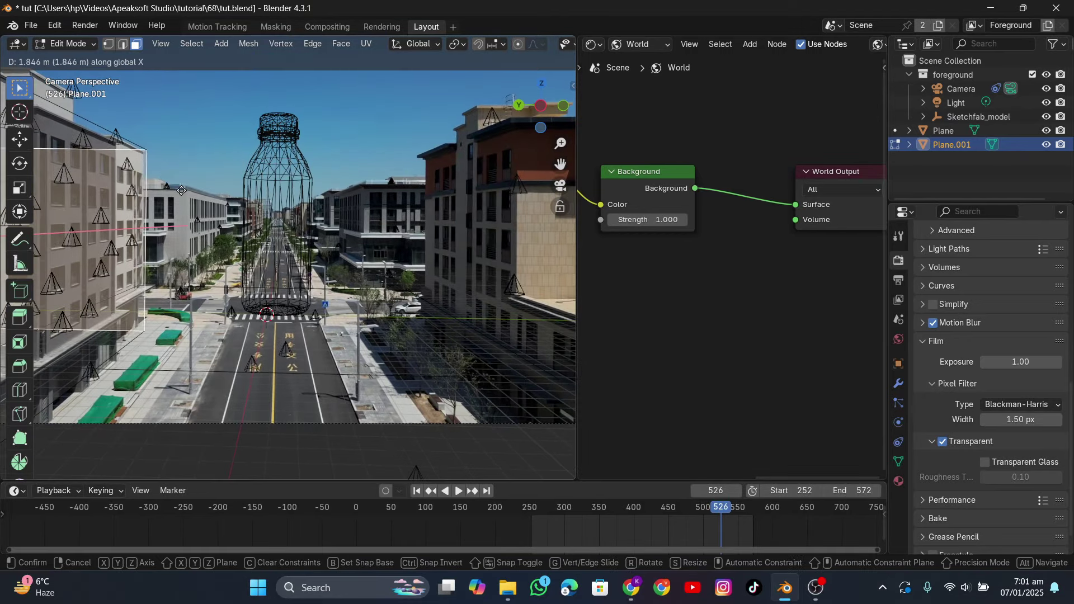
left_click(181, 190)
Step: Play the tracking through, go to frame 310, invert the selection to the long facade face, and shift it onto the building front
key("space")
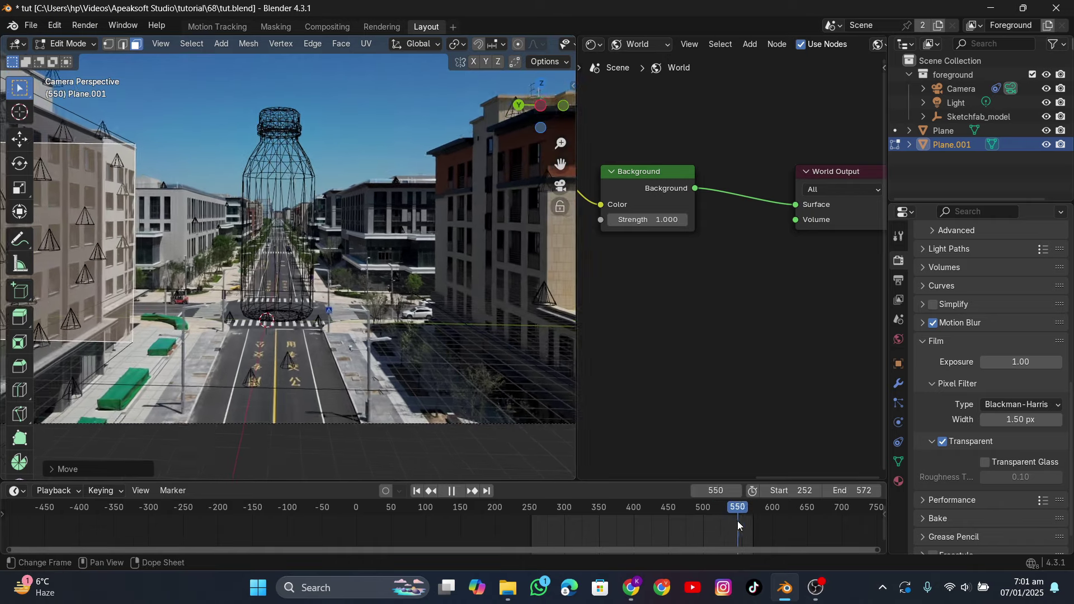
left_click_drag(737, 521, 571, 515)
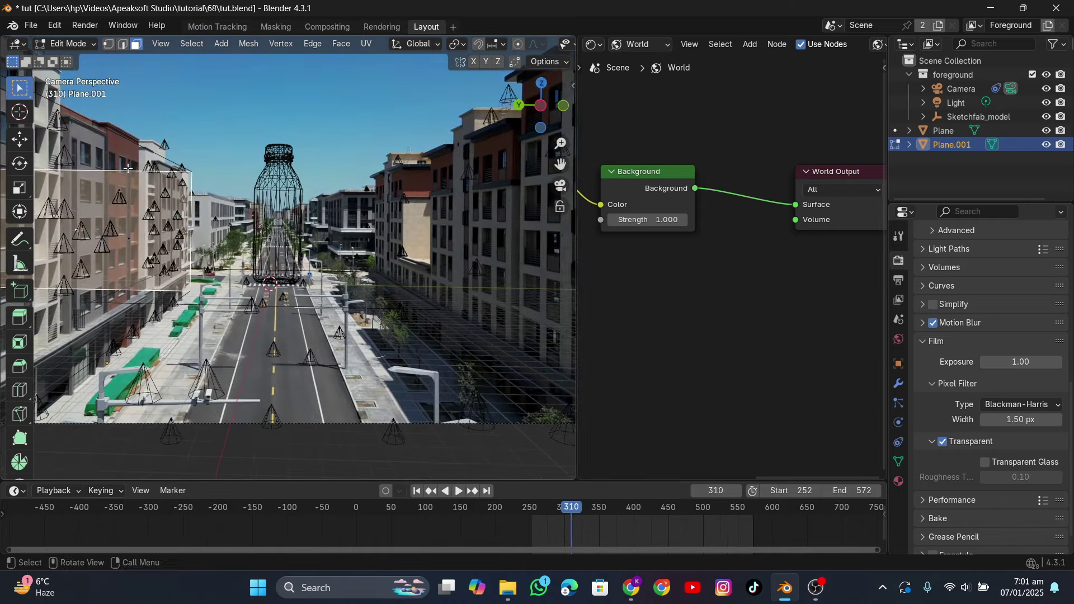
left_click(191, 43)
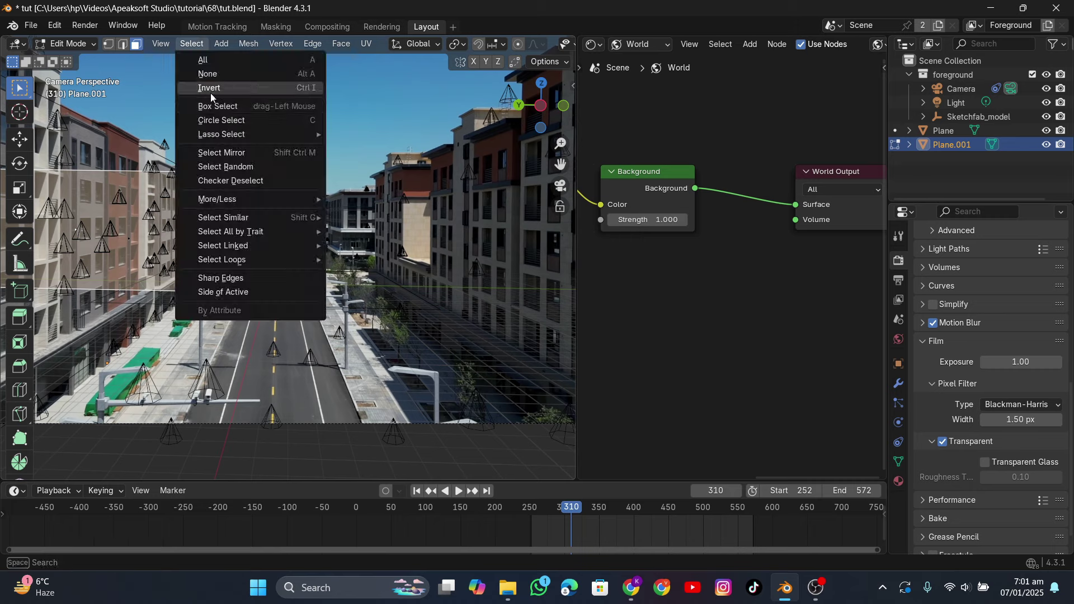
left_click(211, 90)
key("g")
left_click(302, 206)
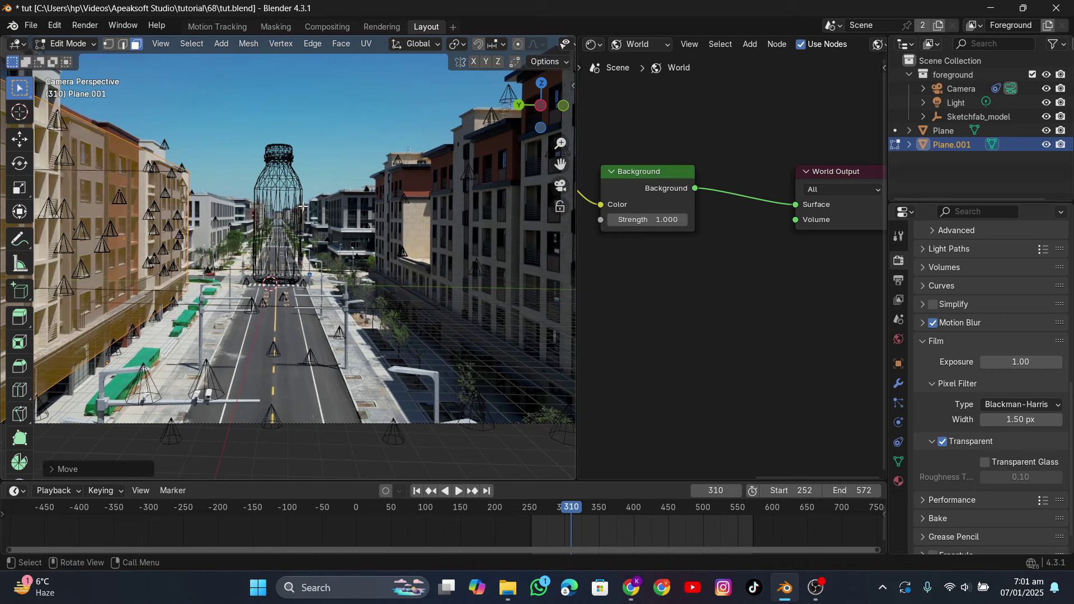
Step: Go to frame 575, invert the selection back to the side wall face, and adjust it along X to the building's corner
left_click_drag(555, 508, 754, 533)
left_click(195, 44)
left_click(210, 89)
key("g")
key("x")
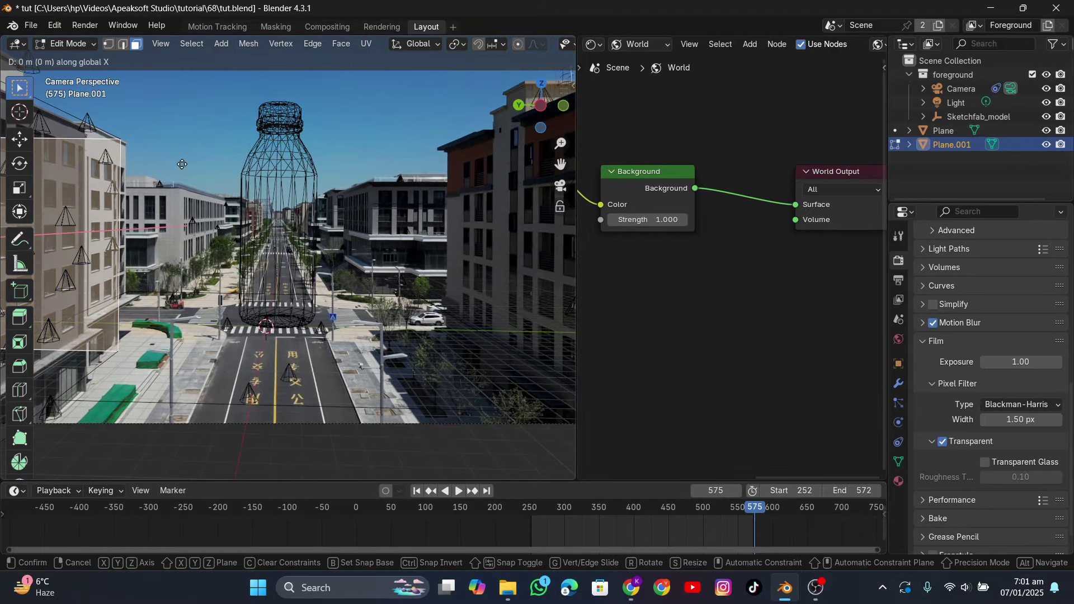
left_click(203, 169)
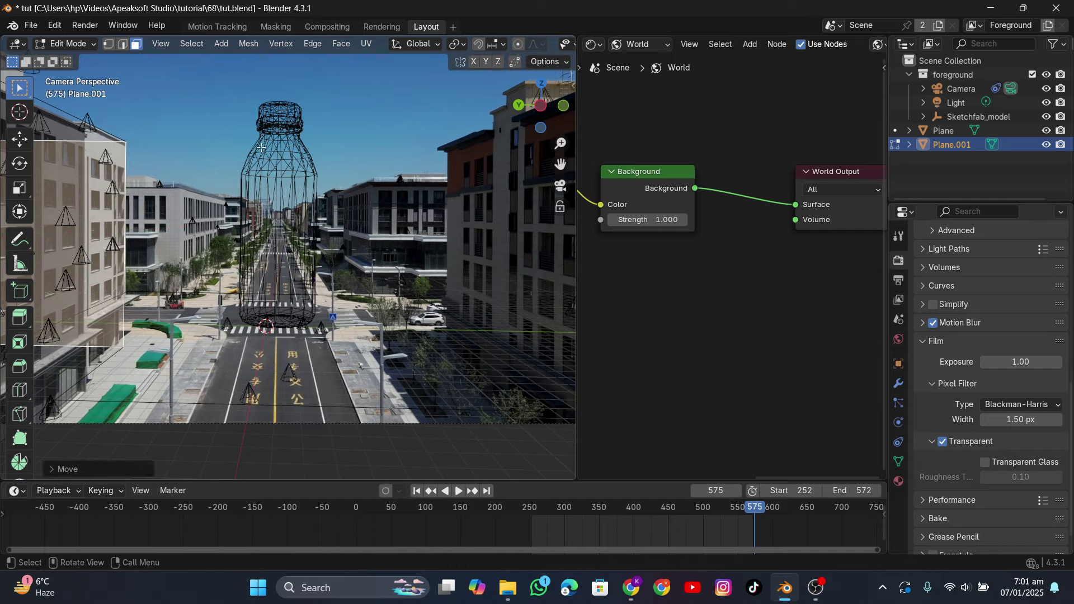
Step: At frame 217, turn off X-ray and extend the near edge of the long facade along X past the camera frame
scroll(204, 170, "down", 2)
left_click_drag(731, 506, 507, 498)
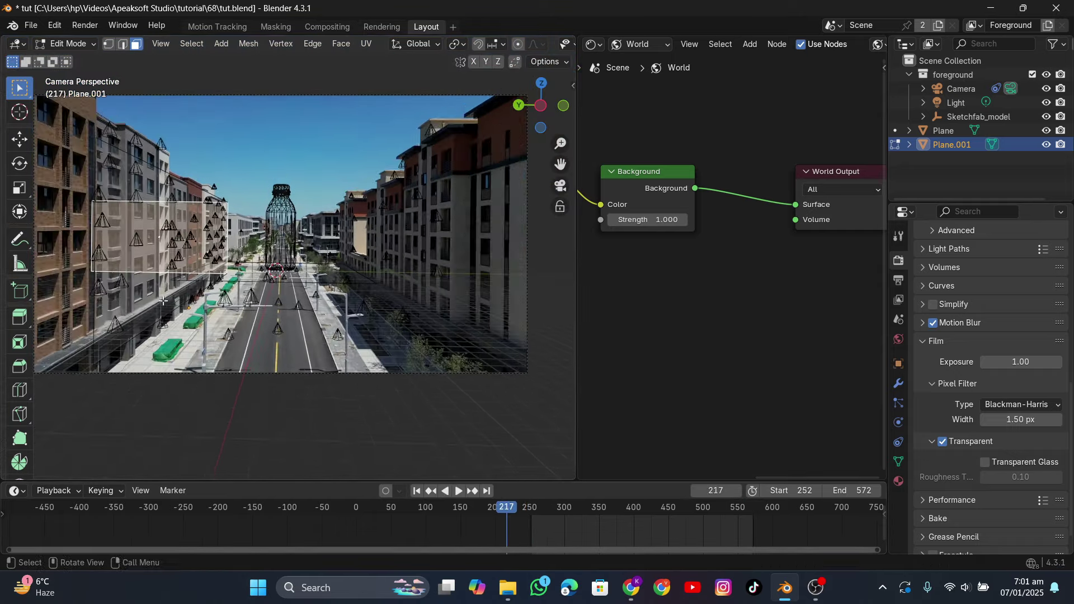
key("x")
left_click(181, 269)
key("alt+z")
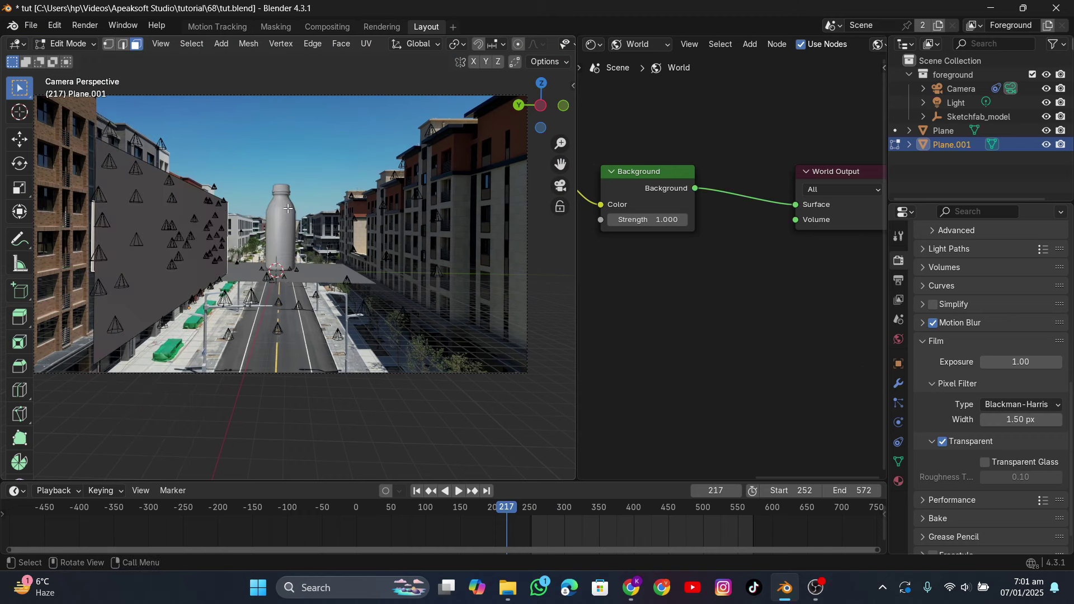
scroll(288, 209, "down", 2)
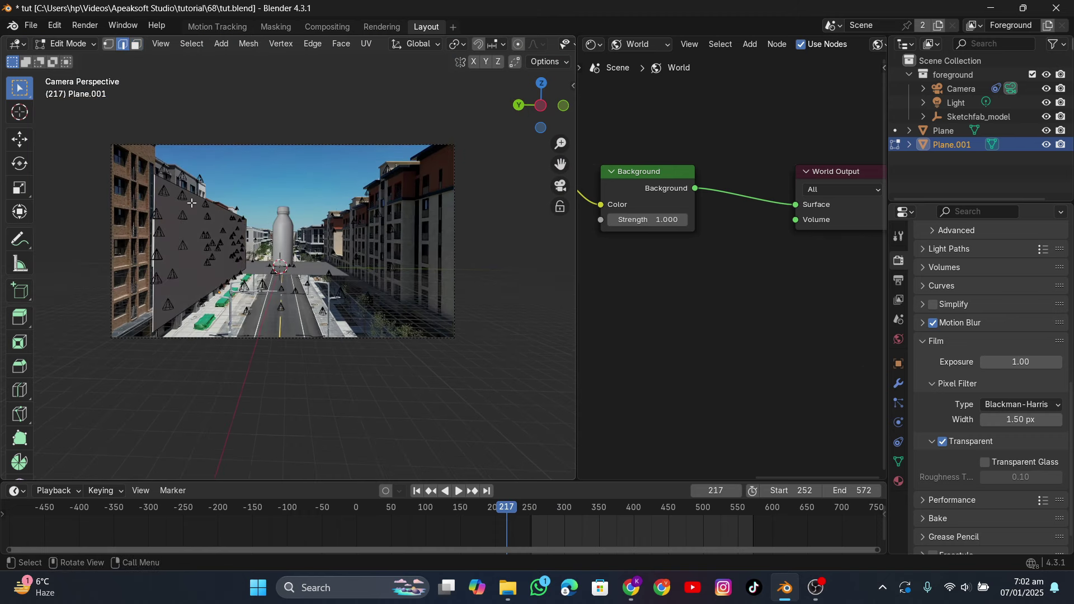
key("g")
key("x")
left_click(192, 174)
key("Tab")
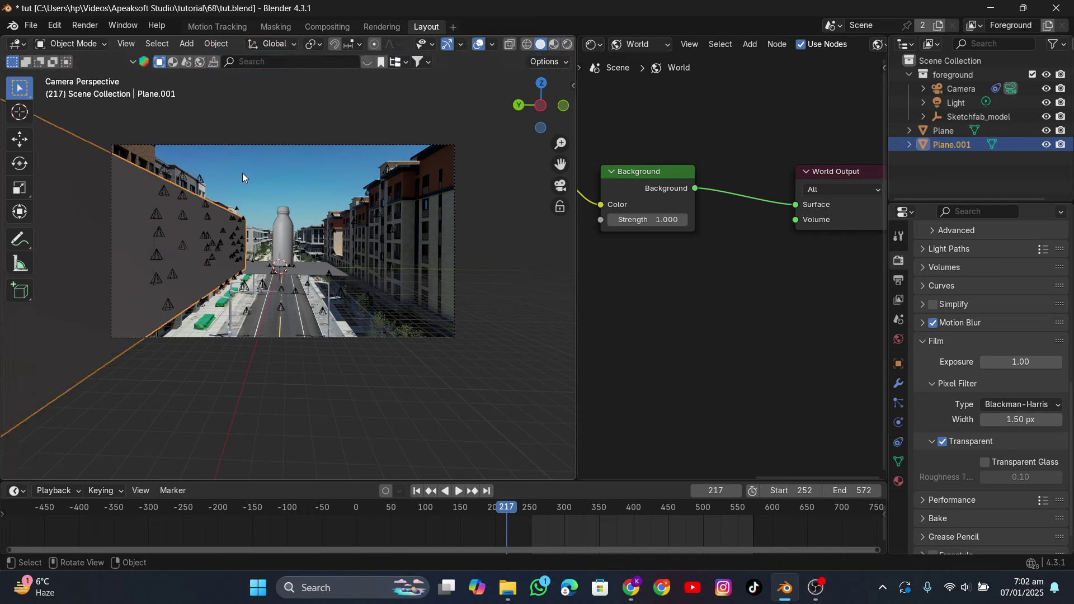
Step: Add two crossing loop cuts to the ground plane, isolating the corner that overlaps the building walls
scroll(265, 183, "up", 3)
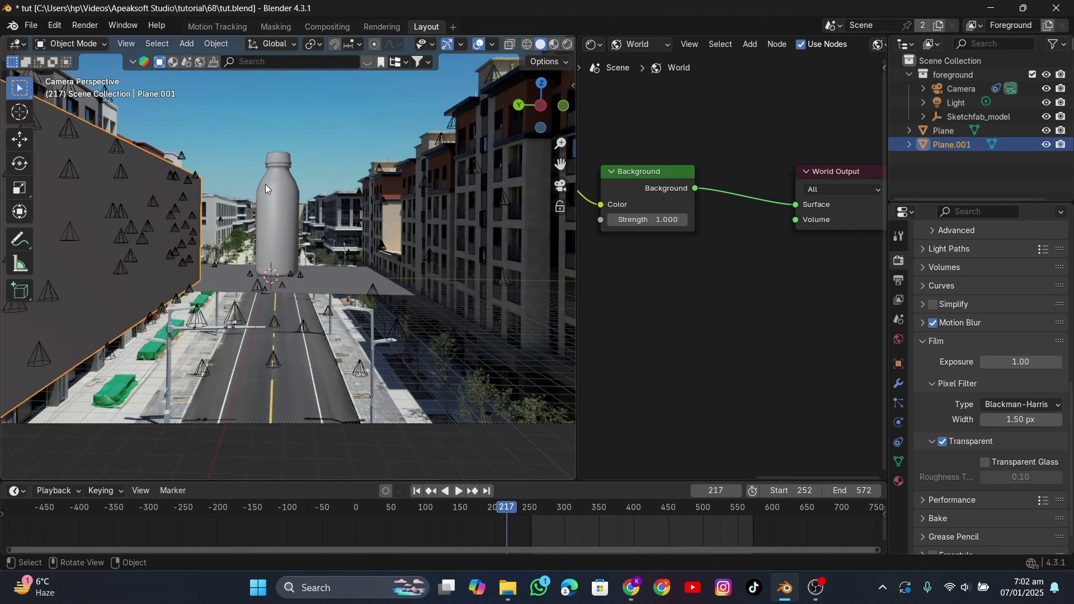
left_click(310, 282)
key("s")
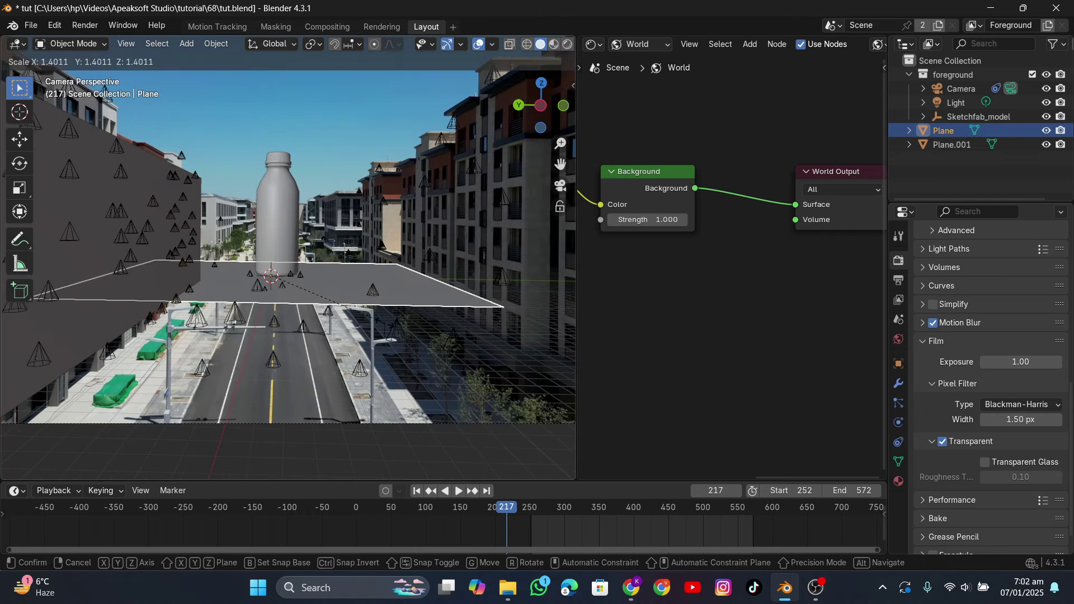
left_click(235, 269)
middle_click_drag(235, 268, 242, 315)
key("Tab")
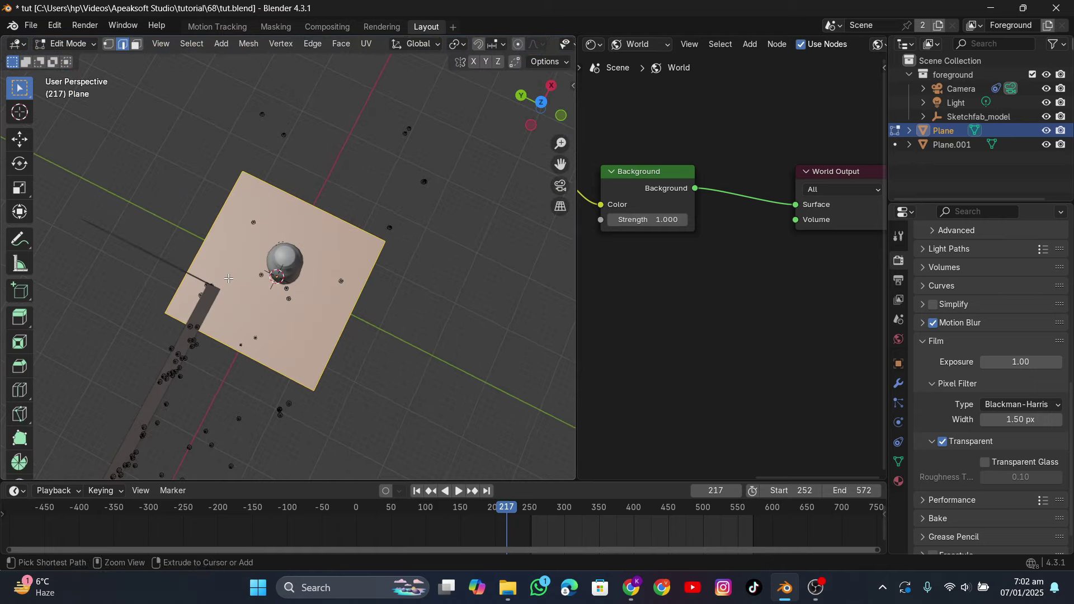
key("ctrl+r")
left_click(243, 333)
left_click(229, 326)
key("ctrl+r")
left_click(339, 332)
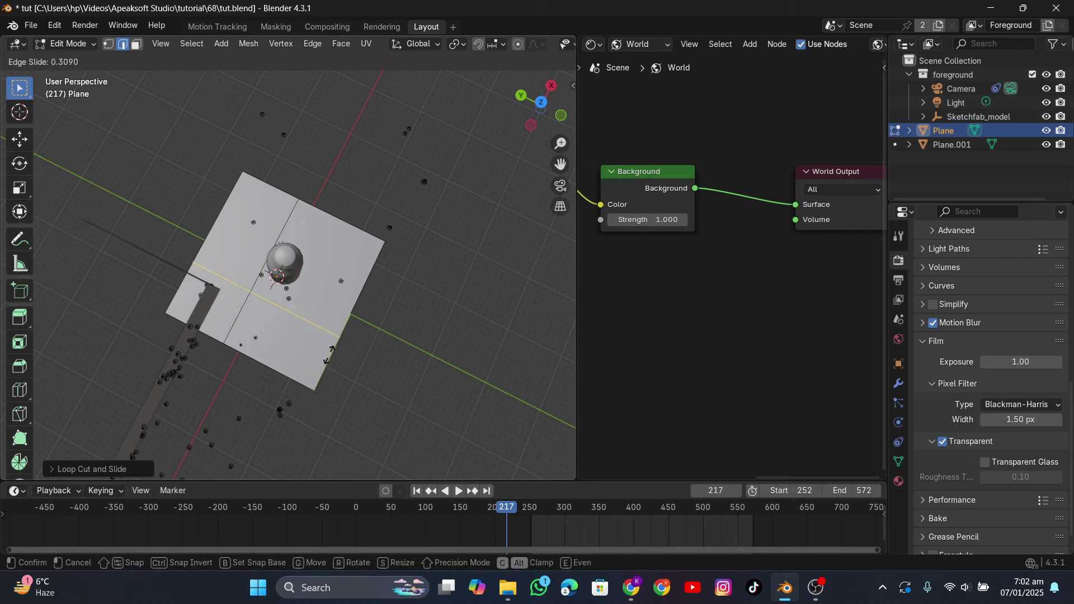
left_click(330, 355)
Step: Delete the ground plane's corner face that overlaps the building and return to object mode
left_click(212, 302)
key("x")
left_click(179, 300)
key("Tab")
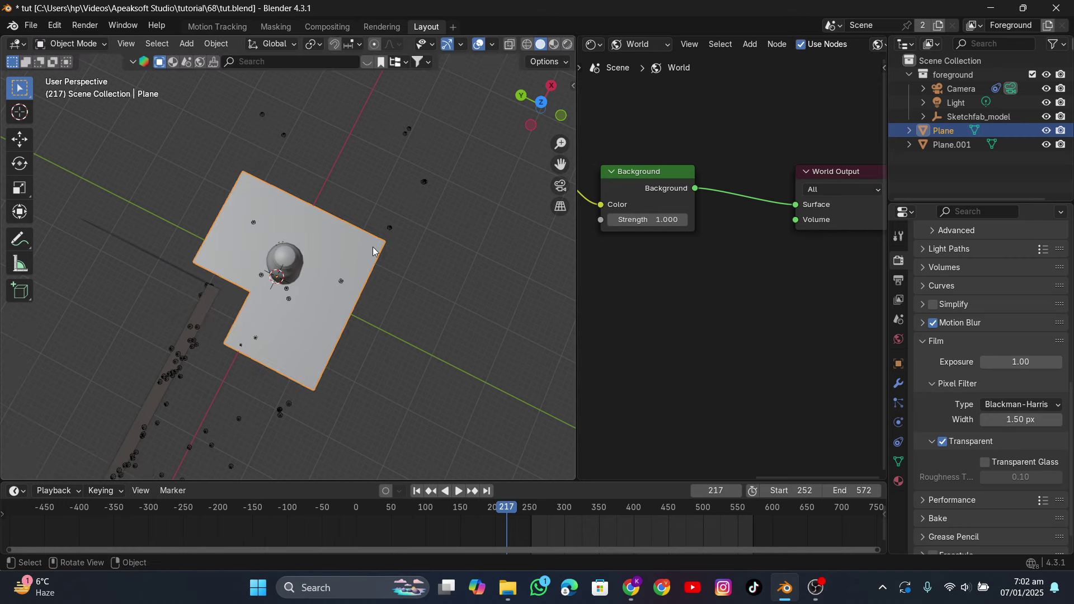
Step: Save the file and preview the camera view in rendered shading
key("KP_0")
key("ctrl+s")
left_click(566, 45)
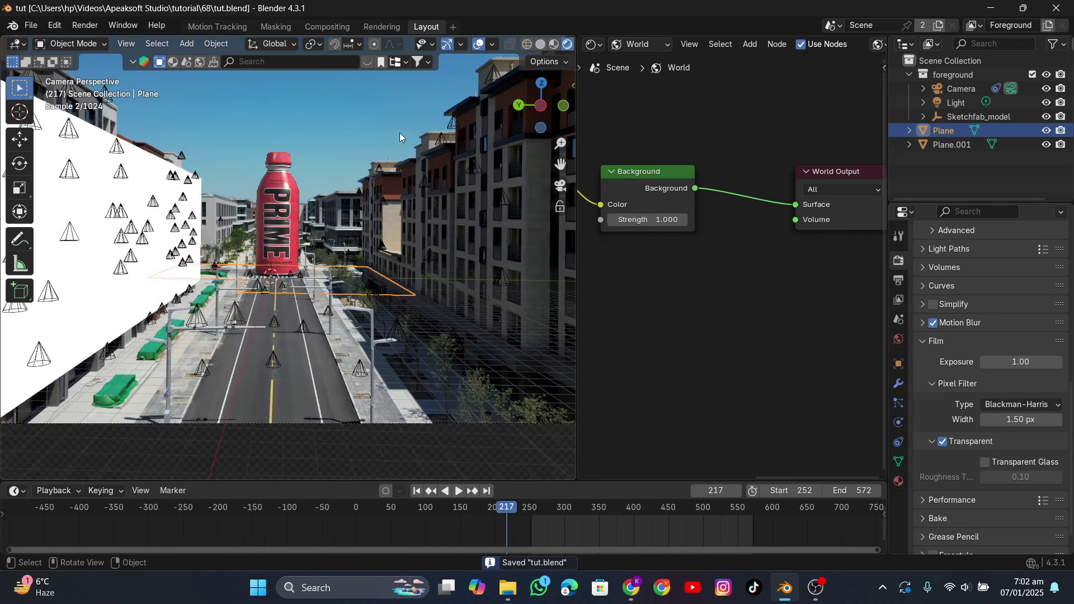
Step: Add a new material to the building wall plane and sample its base color with the eyedropper
left_click(144, 178)
left_click(899, 481)
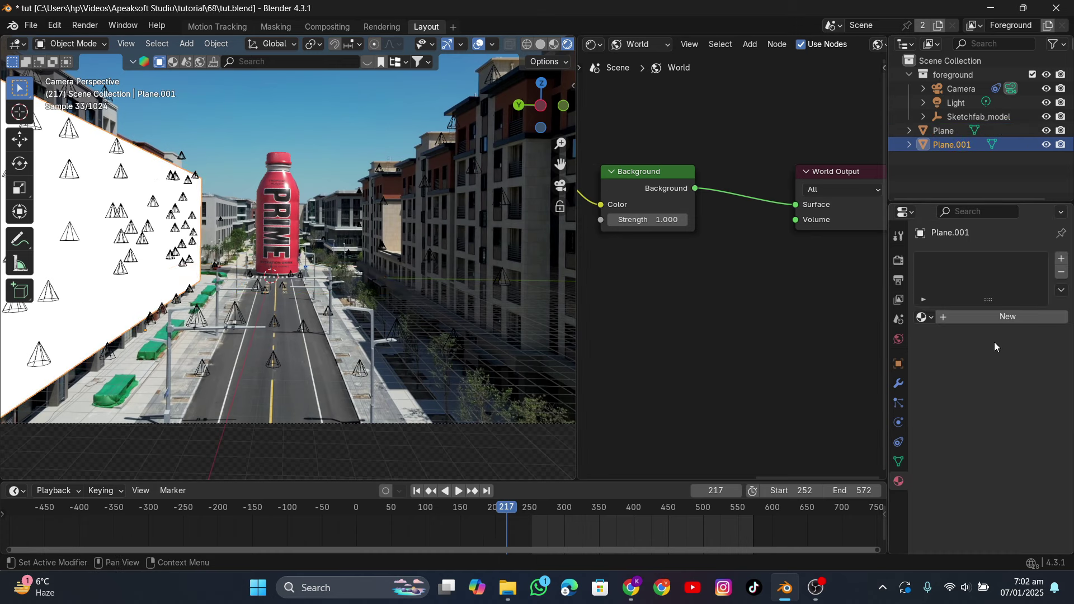
left_click(1015, 317)
left_click(1020, 403)
left_click(1036, 385)
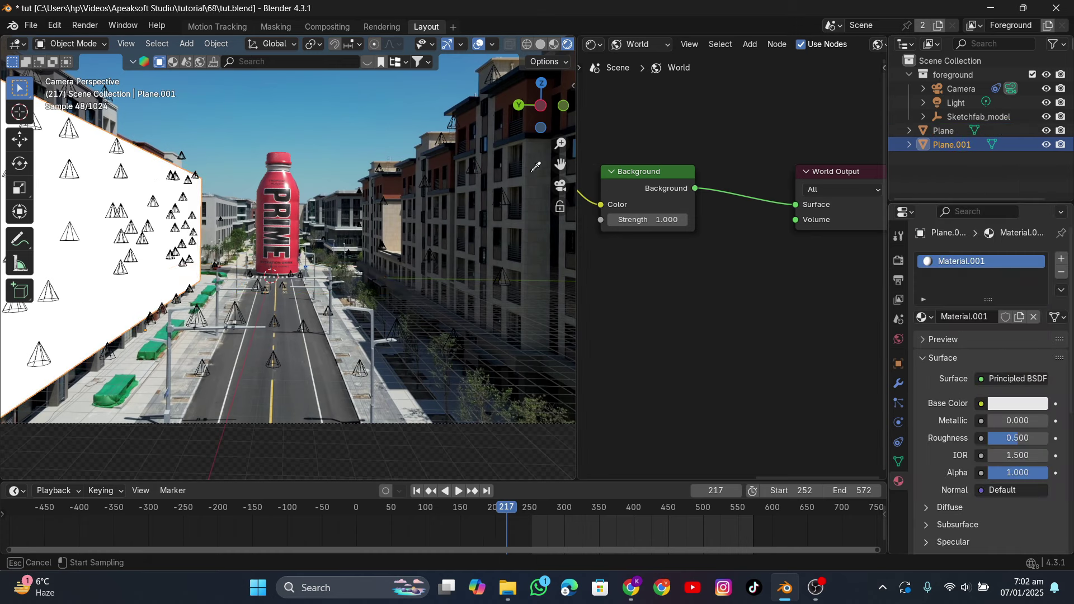
left_click(951, 386)
Step: Enable Shadow Catcher in the building wall plane's object visibility settings
left_click(898, 364)
scroll(961, 431, "down", 5)
left_click(980, 491)
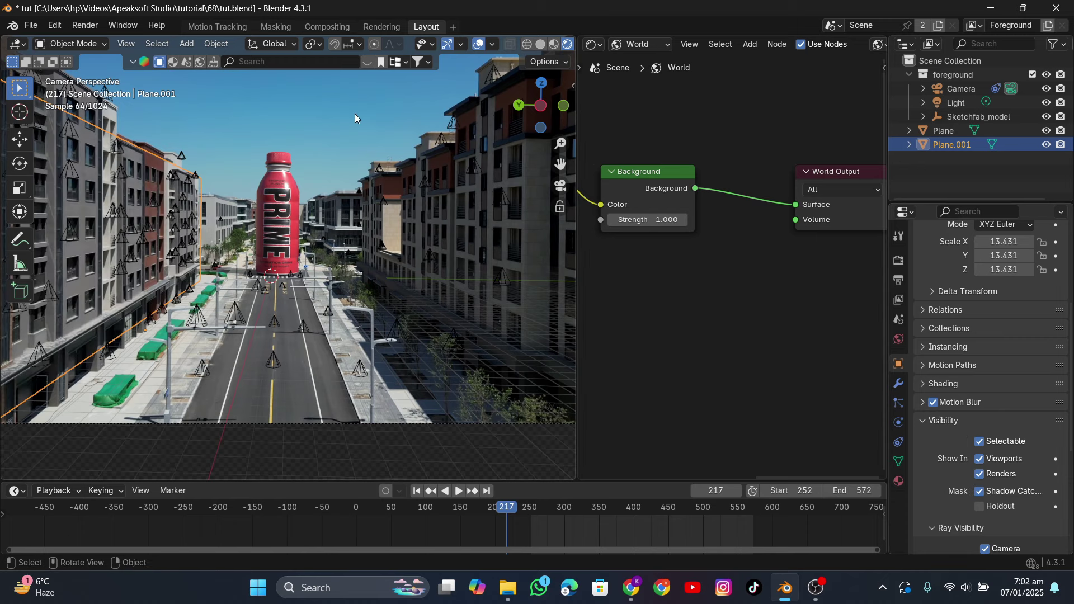
Step: Switch to solid shading outside the camera view and move the vertical corner edge of the building walls
mouse_move(354, 116)
middle_mouse_down()
mouse_move(353, 166)
mouse_move(369, 168)
mouse_move(310, 199)
mouse_move(270, 248)
middle_mouse_up()
left_click(540, 44)
left_click(559, 185)
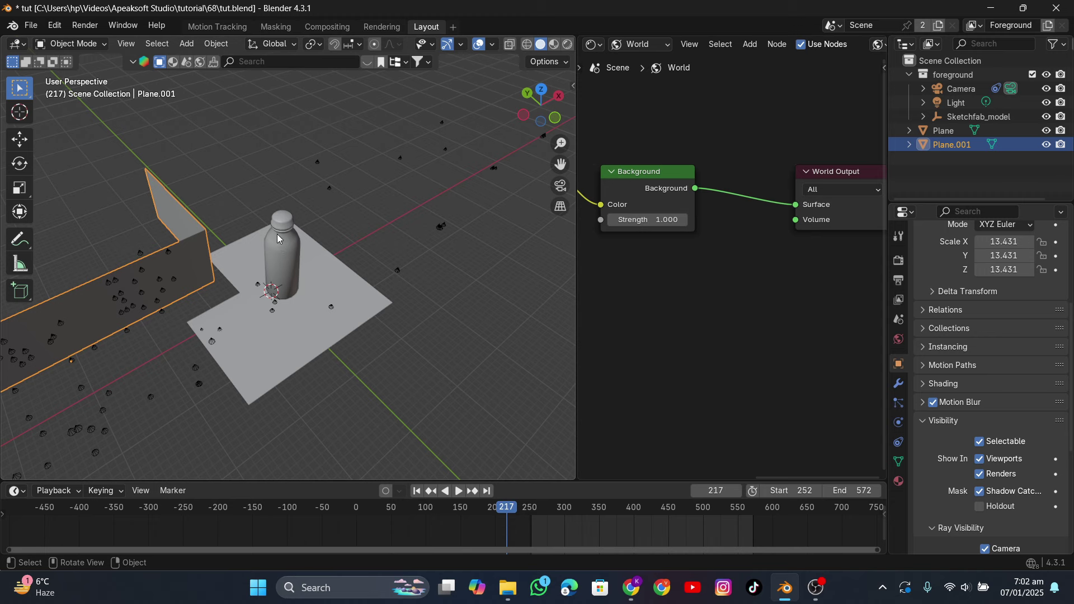
key("Tab")
key("g")
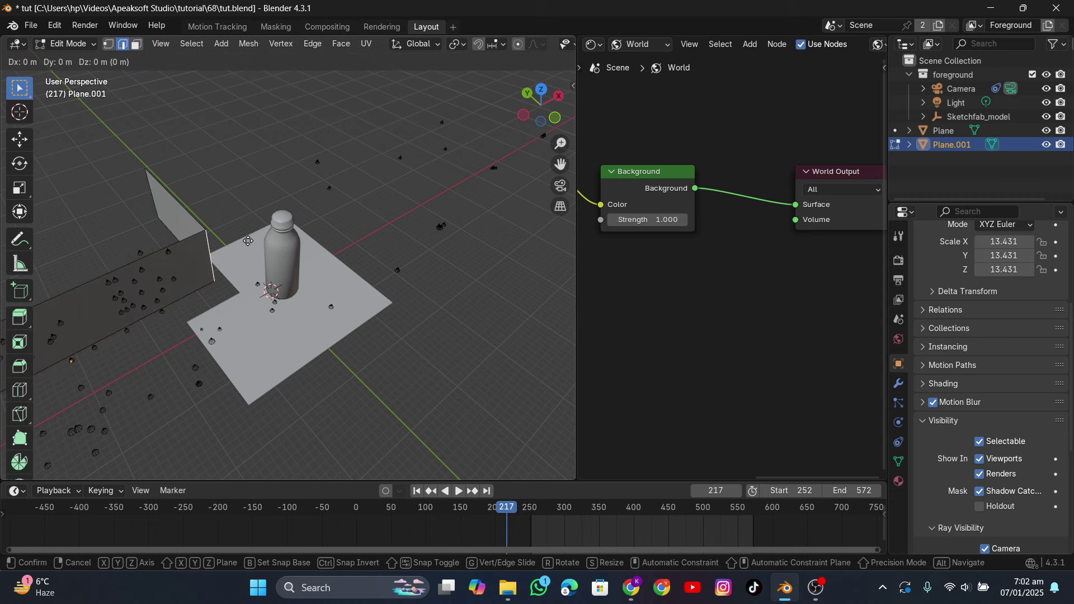
Step: Shift the copied wall edge along global X and separate it into its own object, leaving Edit Mode
key("x")
left_click(267, 223)
key("p")
left_click(267, 222)
key("Tab")
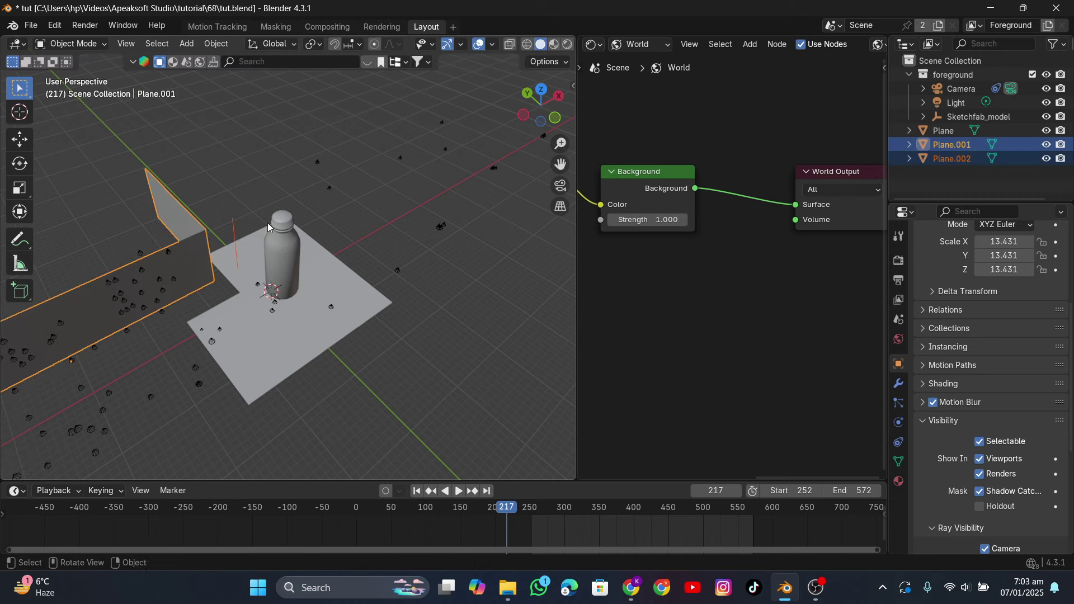
Step: Apply Set Origin to the separated edge, move the edge along global X past the bottle, and check it through the camera
left_click(237, 223)
right_click(237, 226)
mouse_move(154, 276)
left_click(347, 314)
key("g")
key("x")
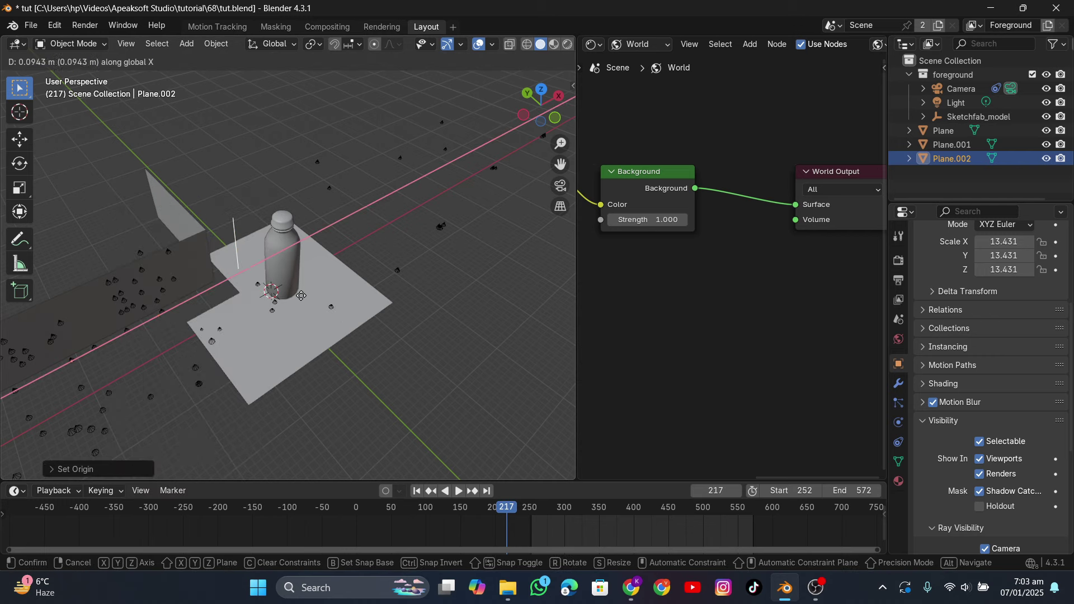
left_click(401, 215)
key("KP_0")
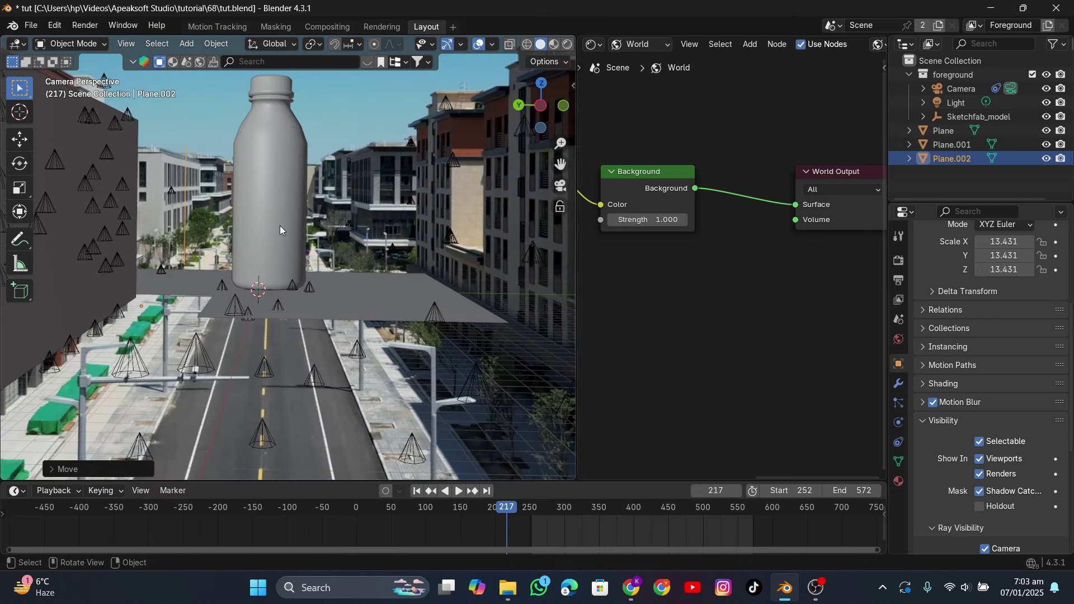
Step: Move the separated edge about 1.43 m along global Y, aligning it with the building behind the first wall
key("g")
key("x")
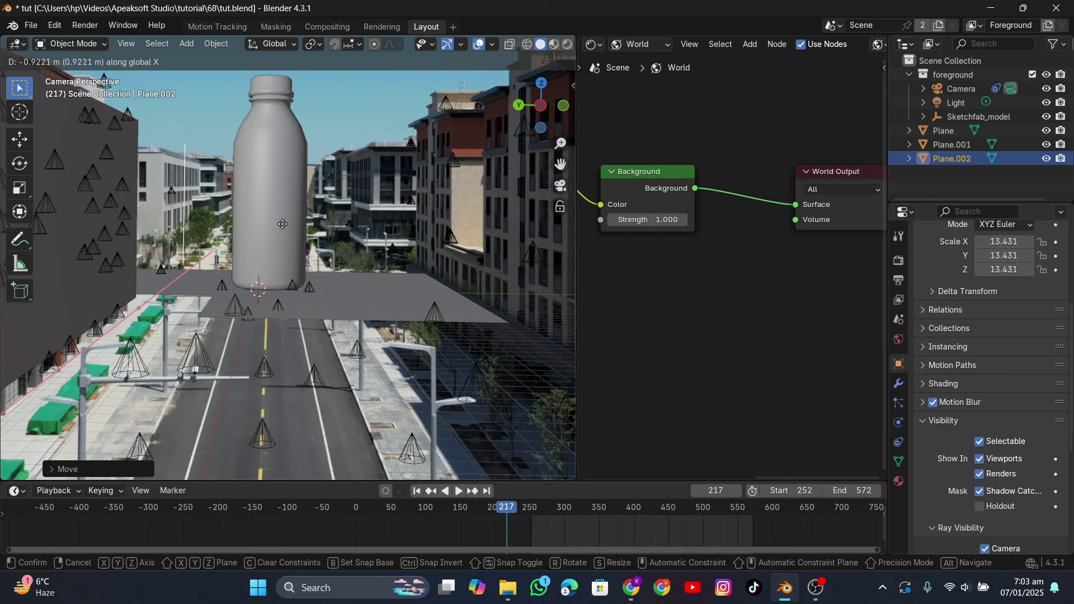
key("y")
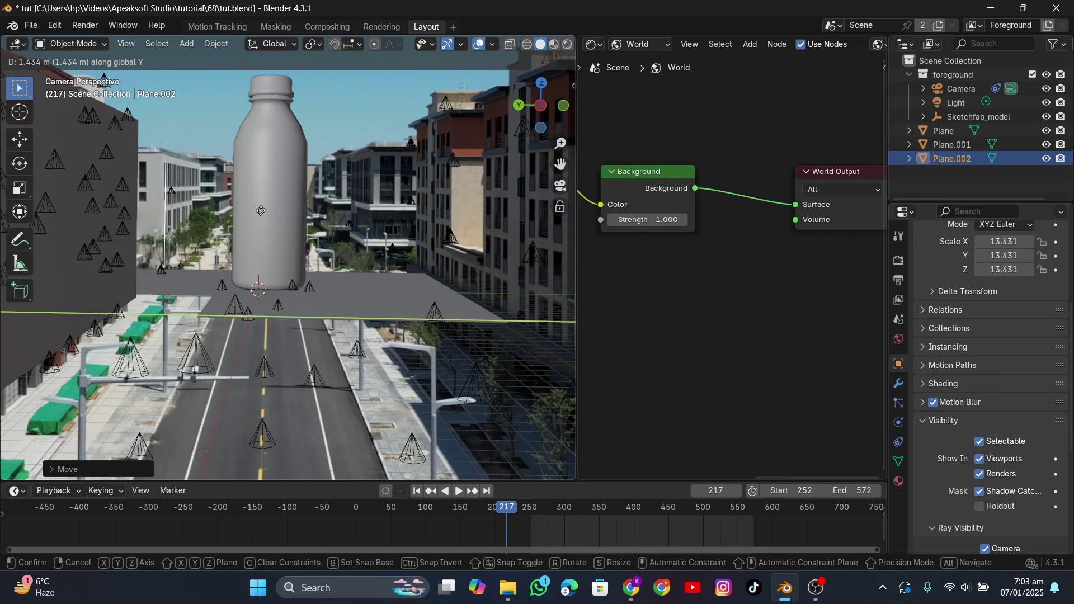
left_click(260, 210)
Step: Try to reset the separated edge's origin again with Set Origin
middle_click_drag(261, 210, 314, 273)
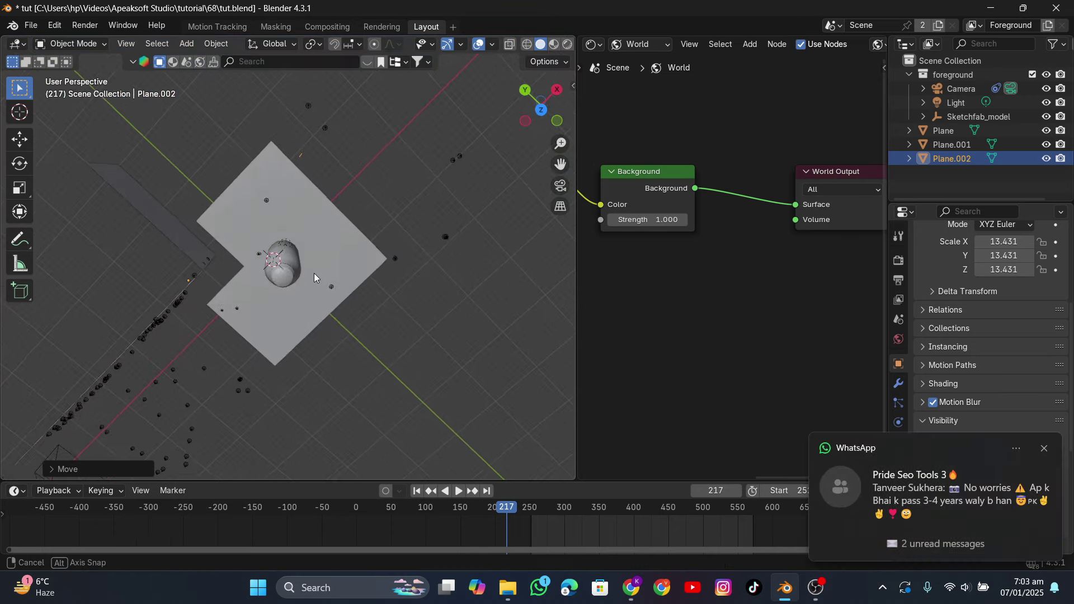
left_click(541, 110)
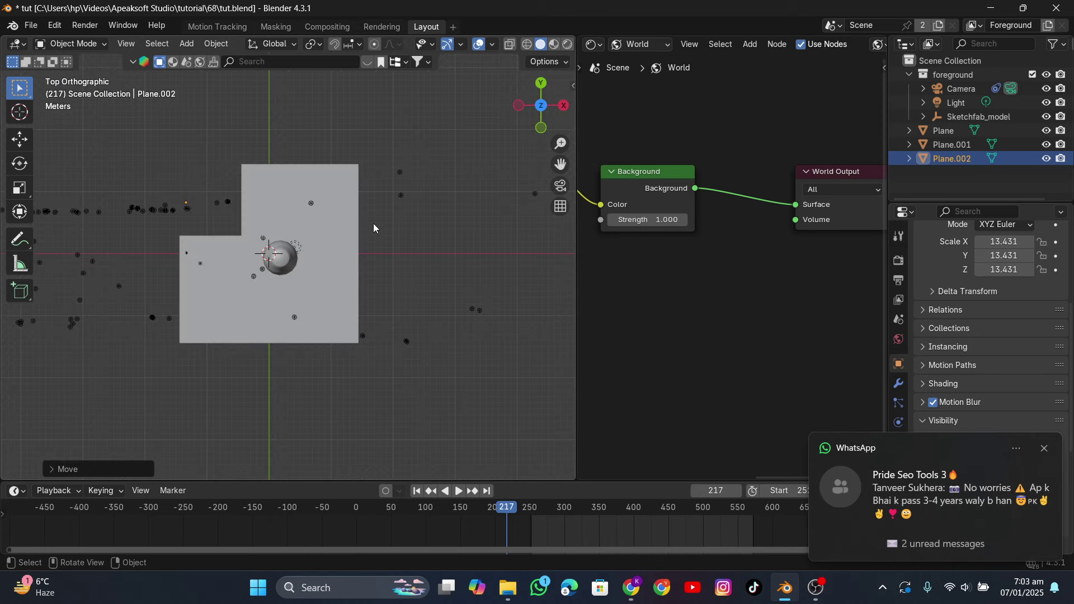
middle_click_drag(276, 255, 282, 239)
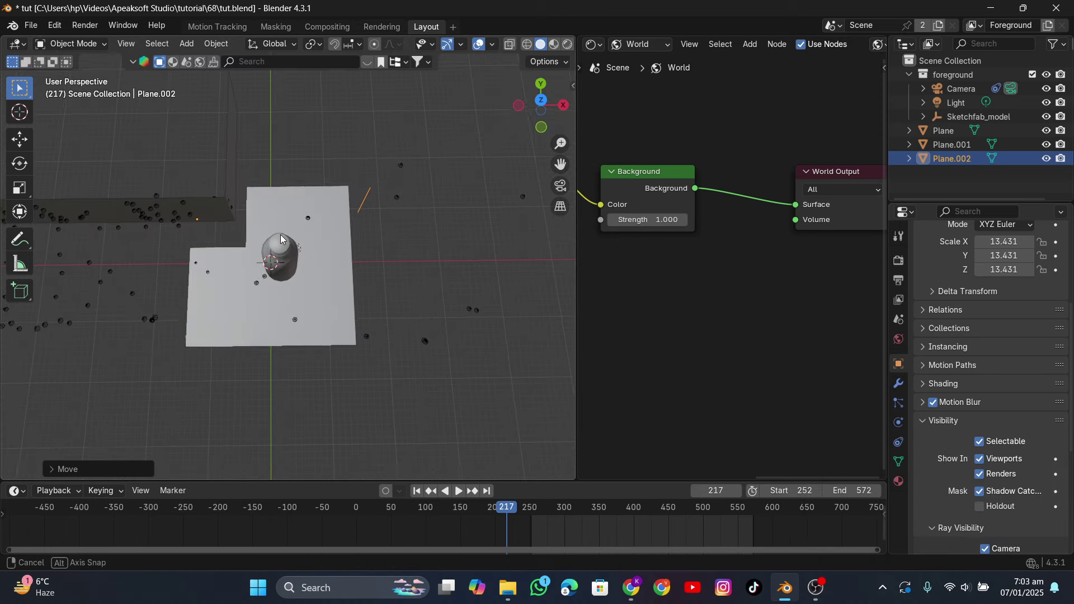
left_click_drag(281, 237, 283, 240)
right_click(302, 210)
mouse_move(297, 199)
left_click(391, 242)
scroll(302, 190, "down", 4)
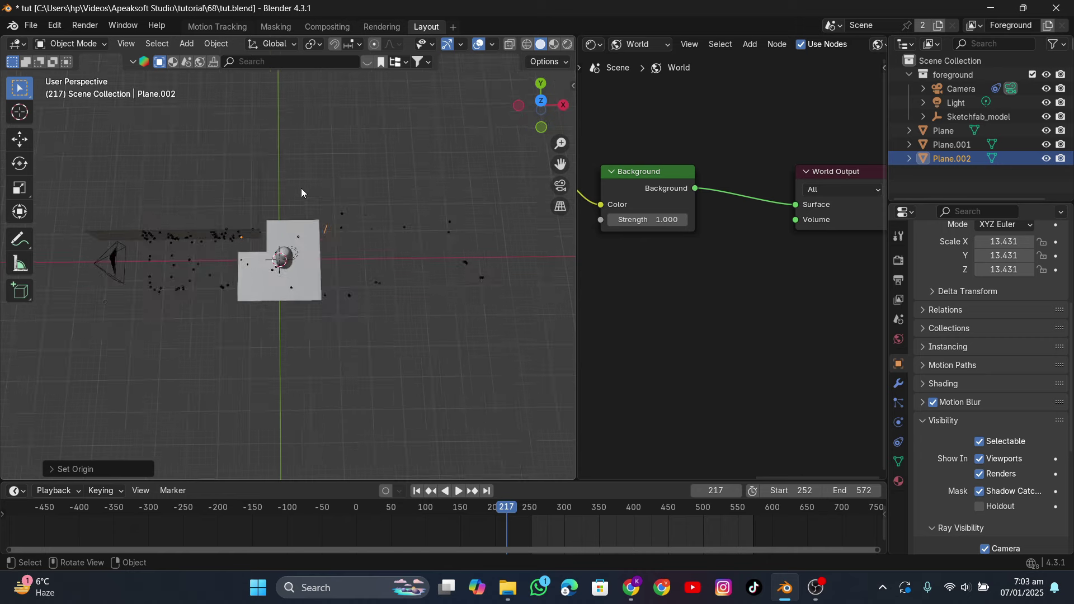
Step: Snap the 3D cursor to the selected edge and set the object's origin to the 3D cursor
middle_click_drag(301, 188, 292, 200)
key("Tab")
left_click_drag(328, 200, 352, 258)
right_click(354, 210)
key("shift+s")
left_click(419, 356)
key("Tab")
right_click(414, 230)
mouse_move(415, 230)
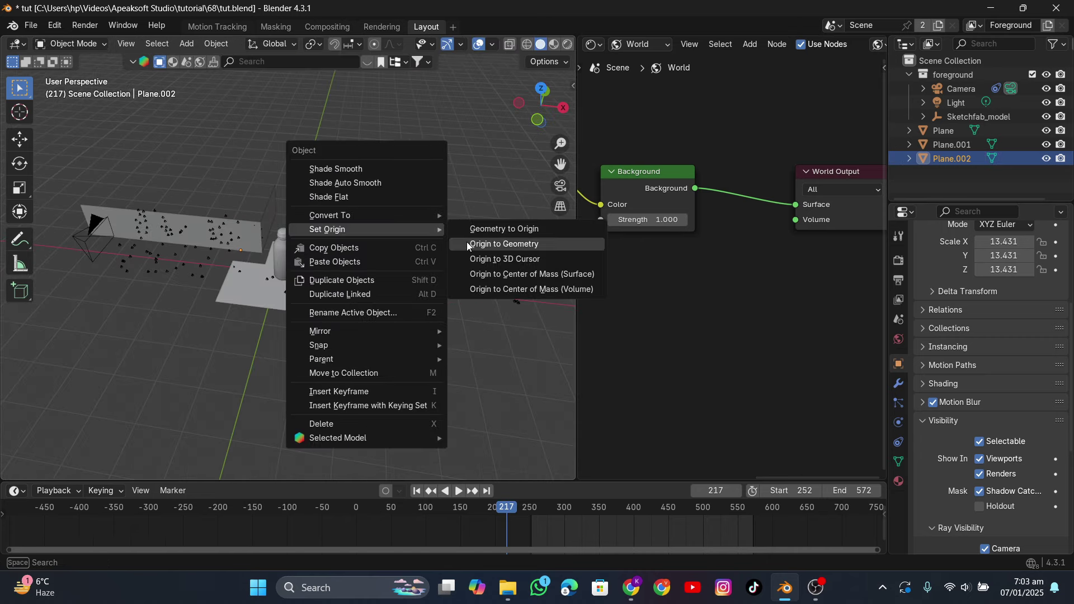
left_click(498, 258)
Step: Reposition the separated edge slightly in the top view and check its alignment through the camera
left_click(541, 89)
scroll(348, 209, "up", 3)
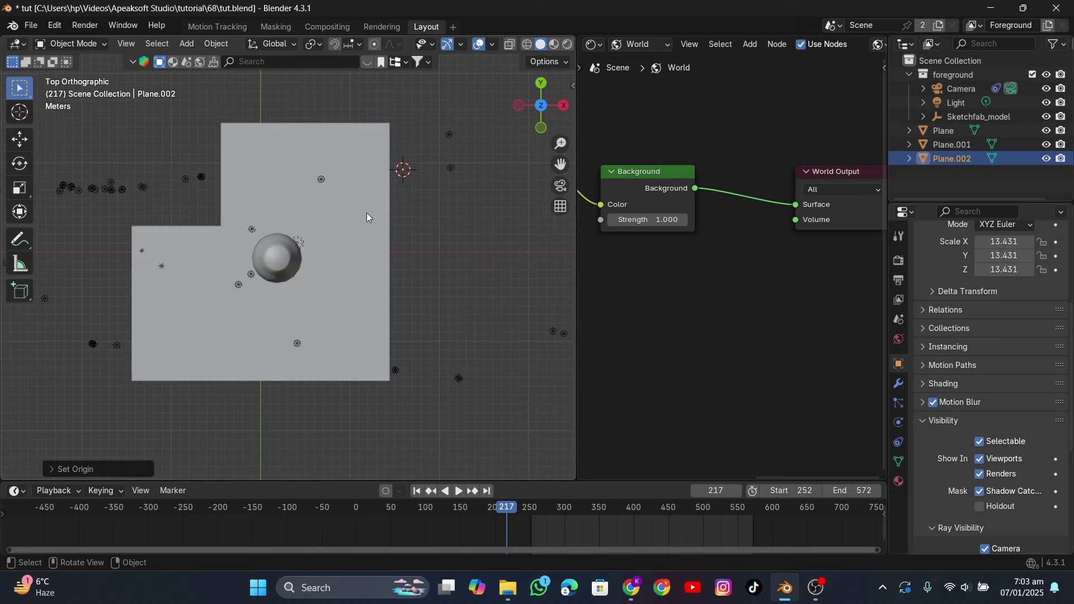
key("g")
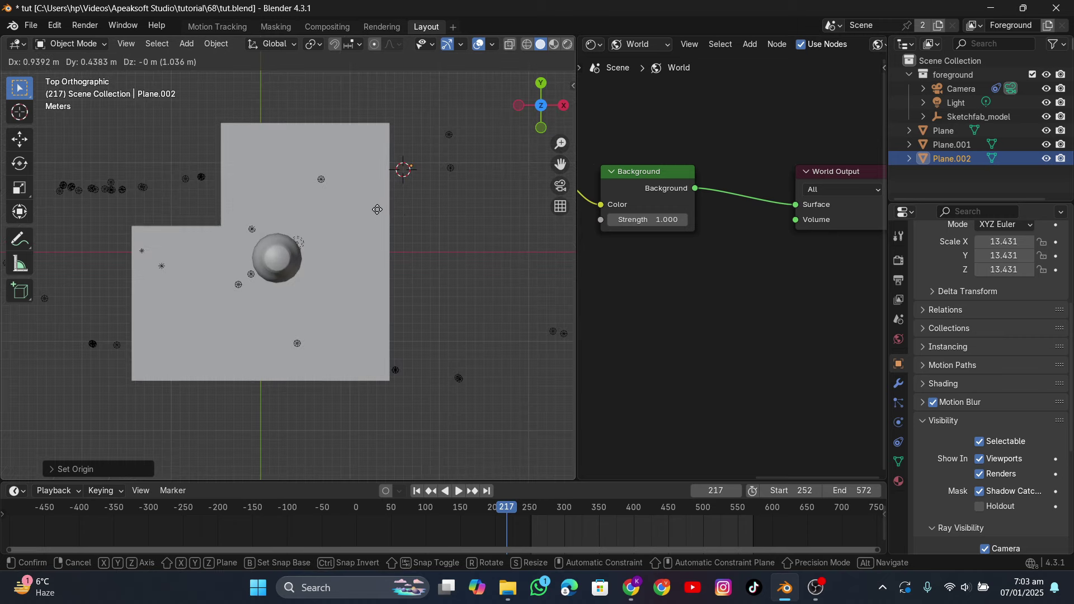
left_click(369, 210)
left_click(560, 185)
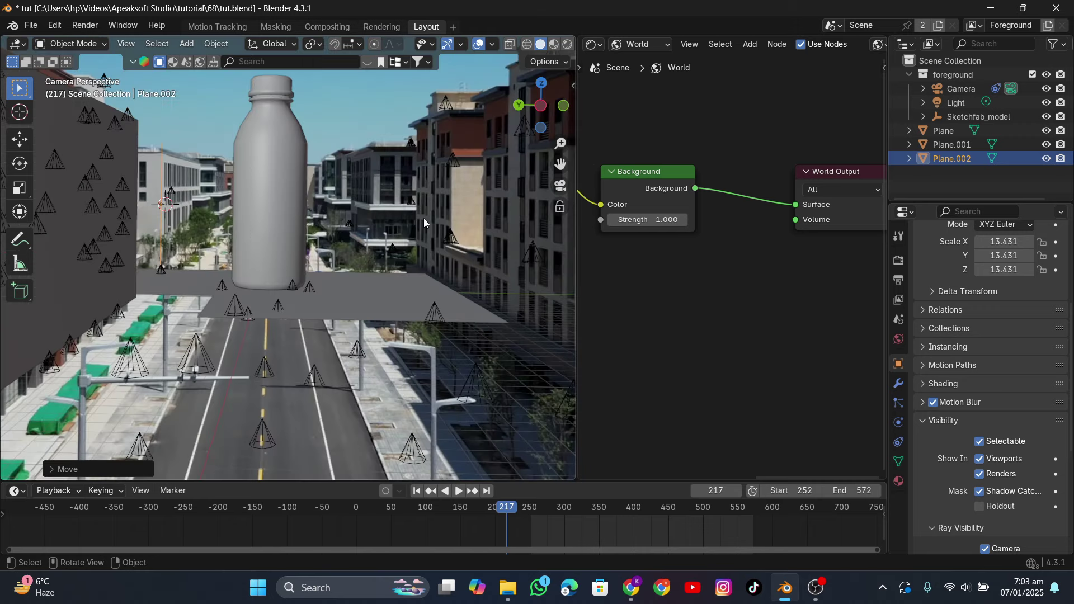
Step: Extrude the separated edge along global X into a wall following the distant building, viewed through the camera
key("Tab")
middle_click_drag(291, 180, 183, 255)
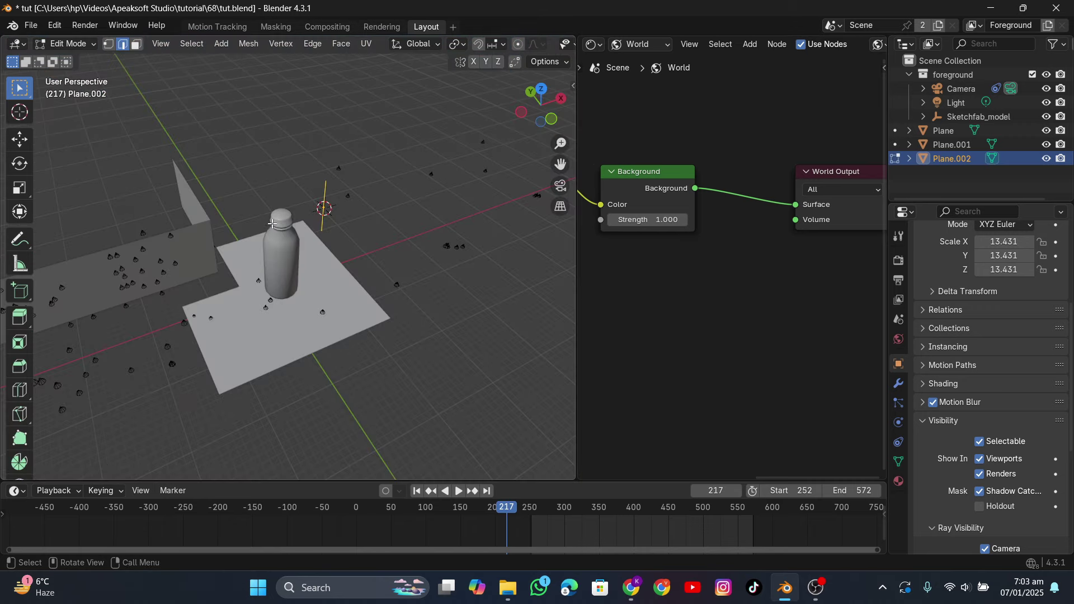
key("e")
key("x")
left_click(476, 179)
left_click(560, 185)
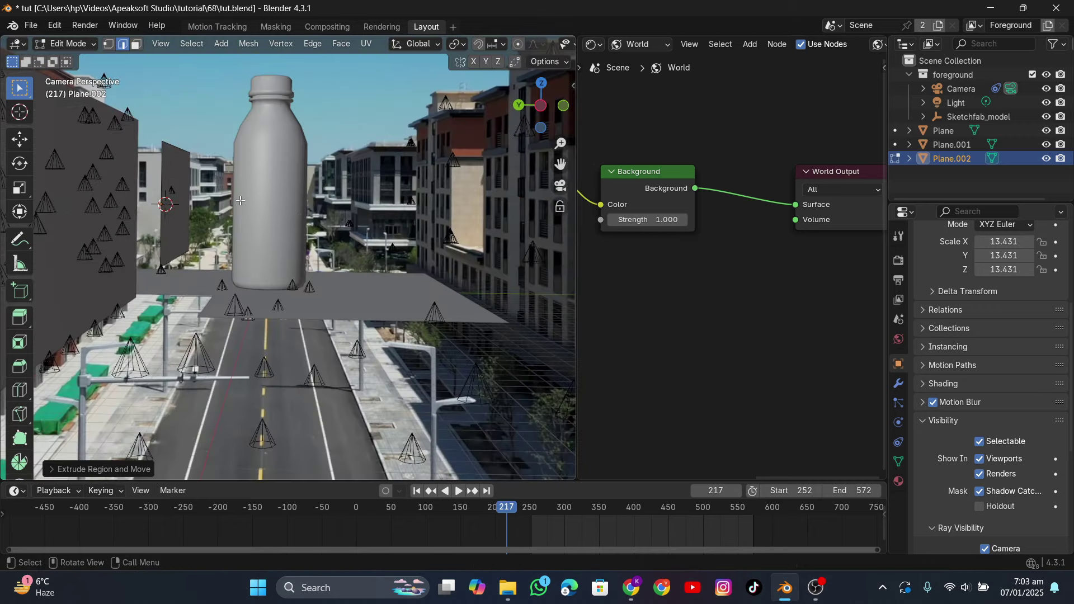
Step: Nudge the near vertical edge of the new wall about 0.1 m, matching the building corner
left_click(166, 170)
key("g")
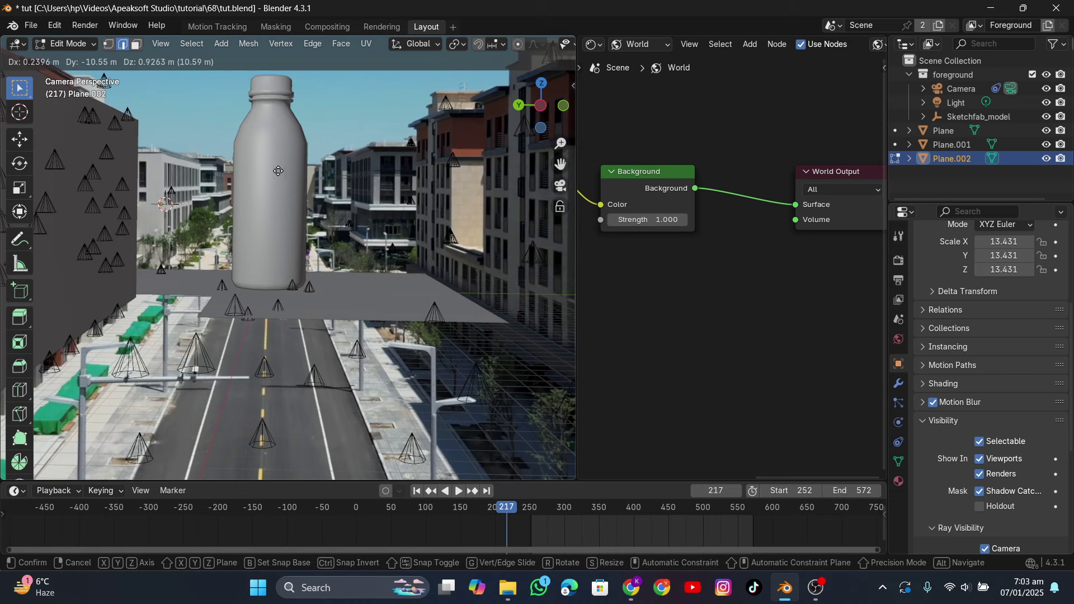
left_click(157, 178)
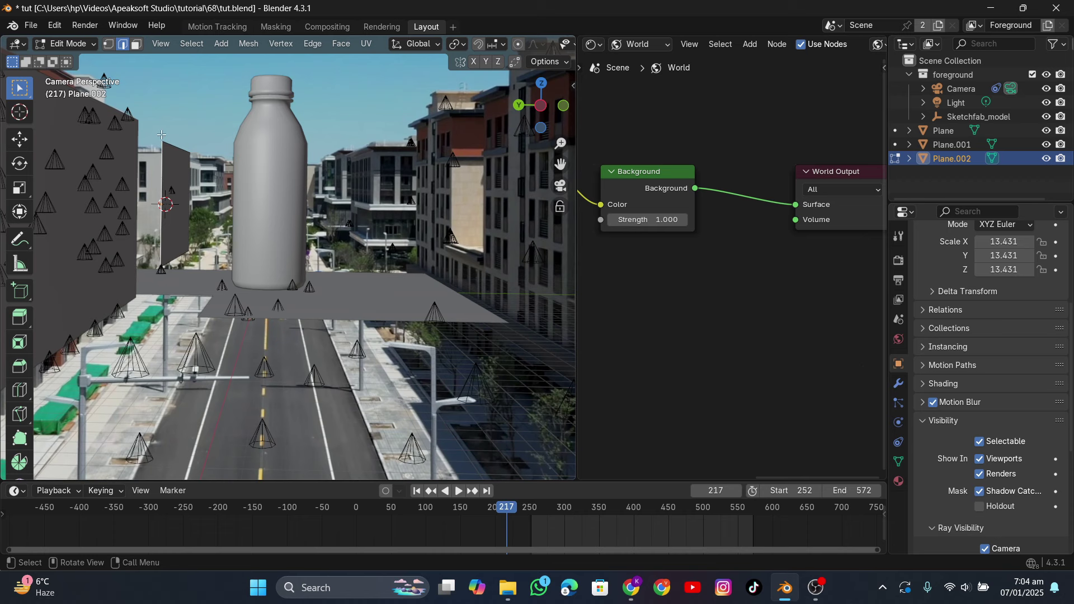
left_click_drag(166, 277, 167, 277)
key("g")
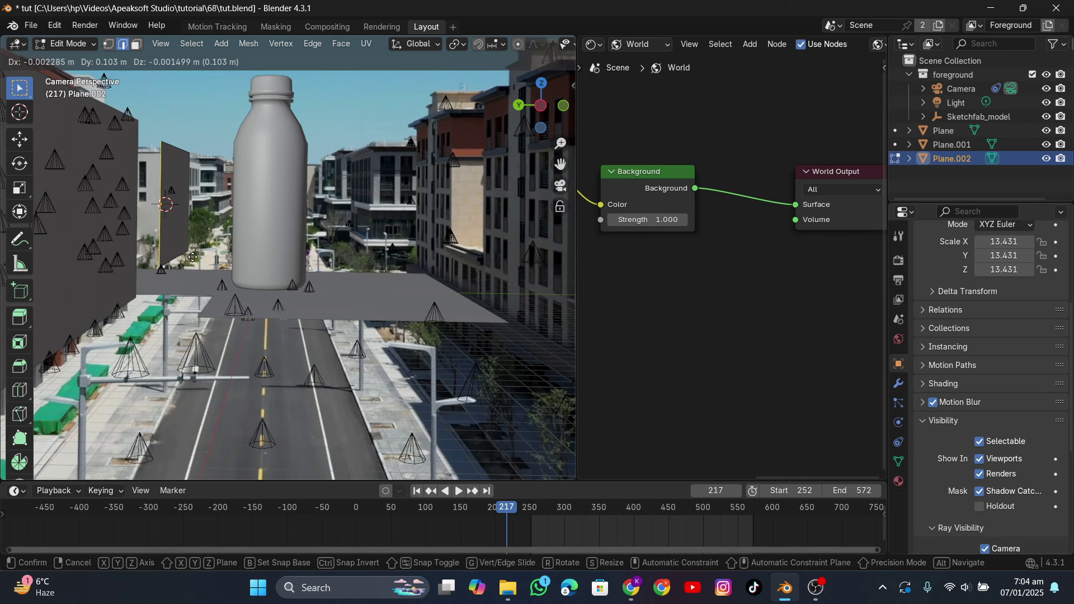
left_click(193, 257)
Step: Extrude the new wall's near vertical edge along global Y away from the road, forming the building's front face, and leave Edit Mode
key("g")
key("y")
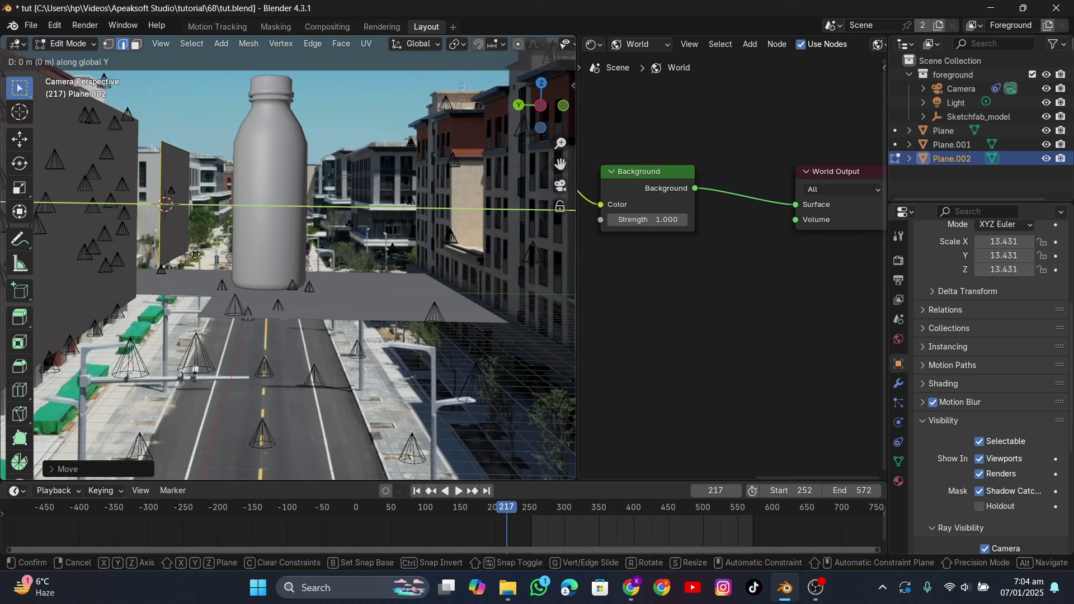
left_click(122, 254)
middle_click_drag(122, 255, 260, 241)
key("e")
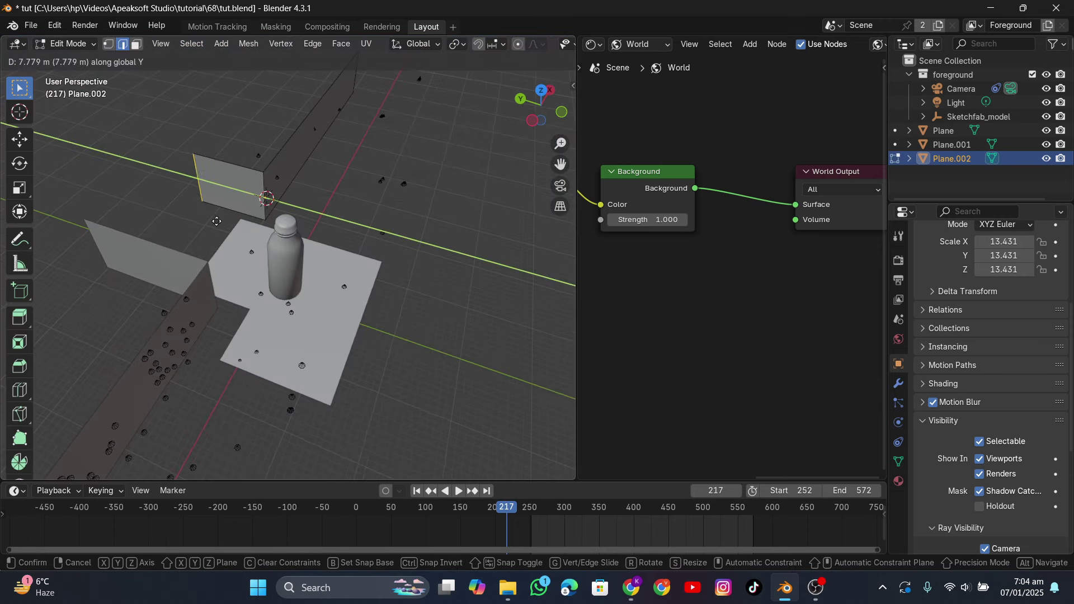
key("Return")
key("Tab")
left_click(535, 187)
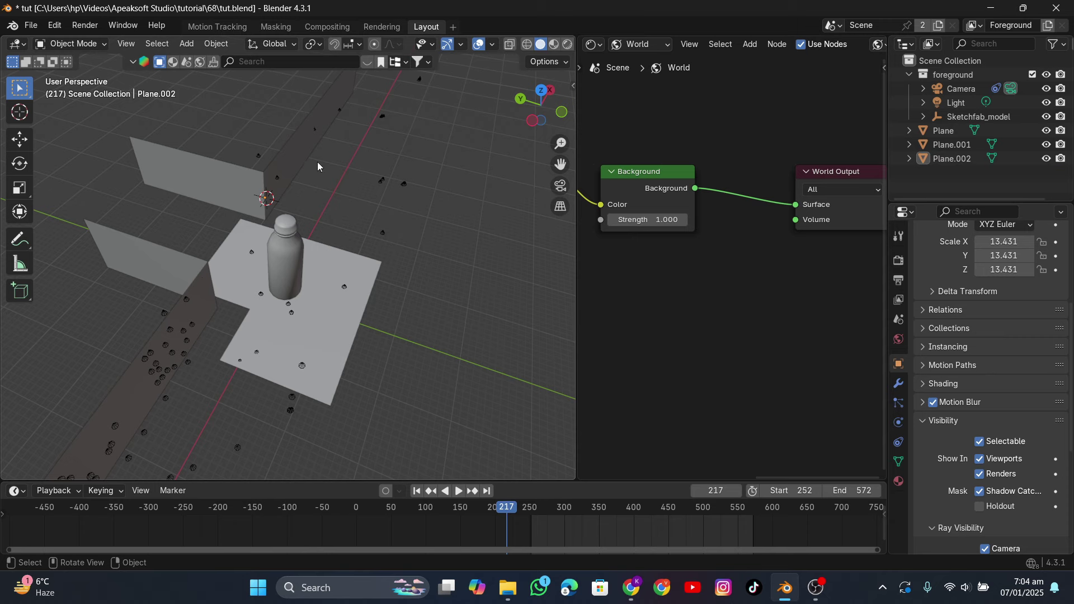
Step: Save the file and show the camera view with rendered shading
key("ctrl+s")
left_click(559, 188)
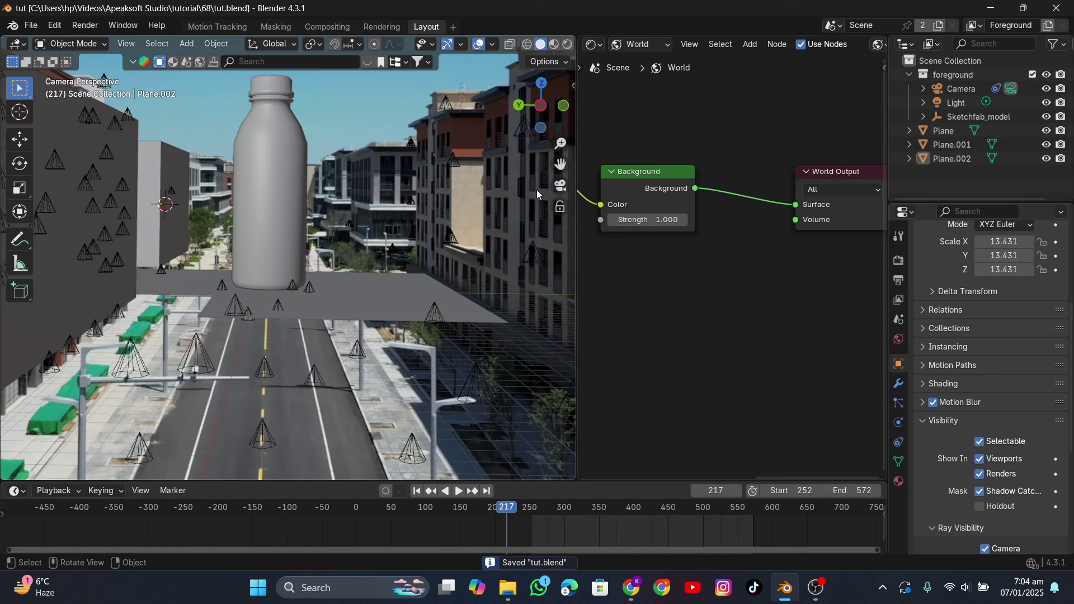
left_click(567, 45)
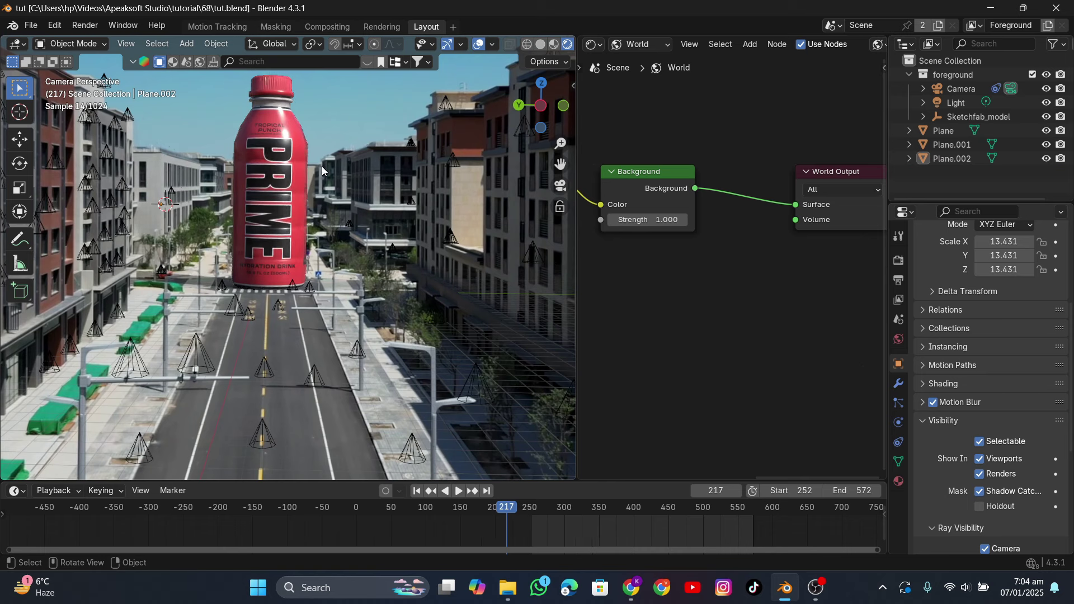
Step: Inspect how the two shadow-catcher walls line up with the buildings in the rendered camera view, including at frame 271
left_click(105, 233)
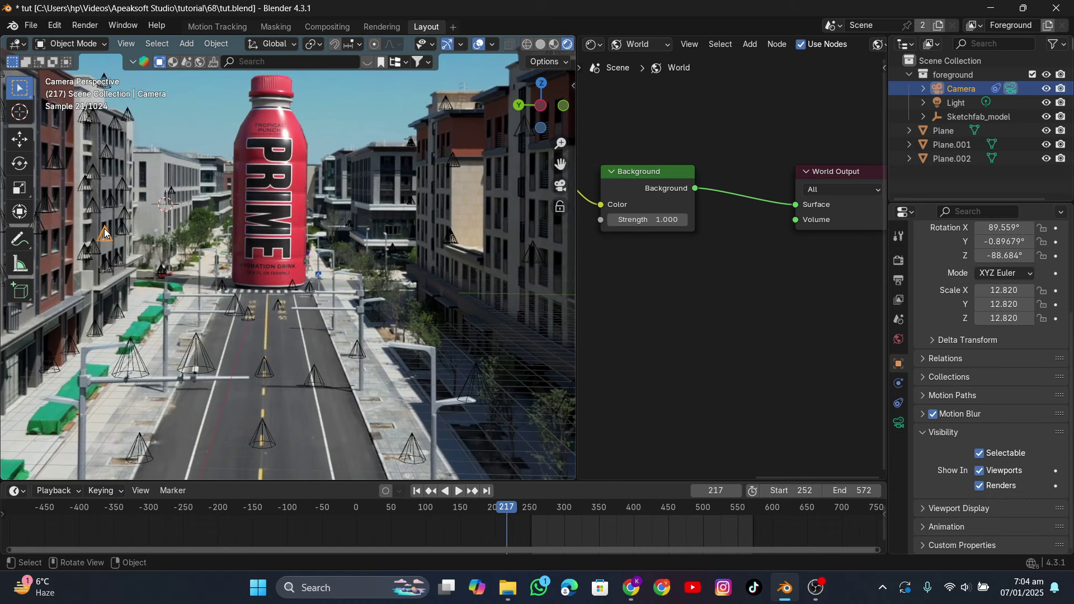
left_click(131, 145)
scroll(121, 209, "up", 2)
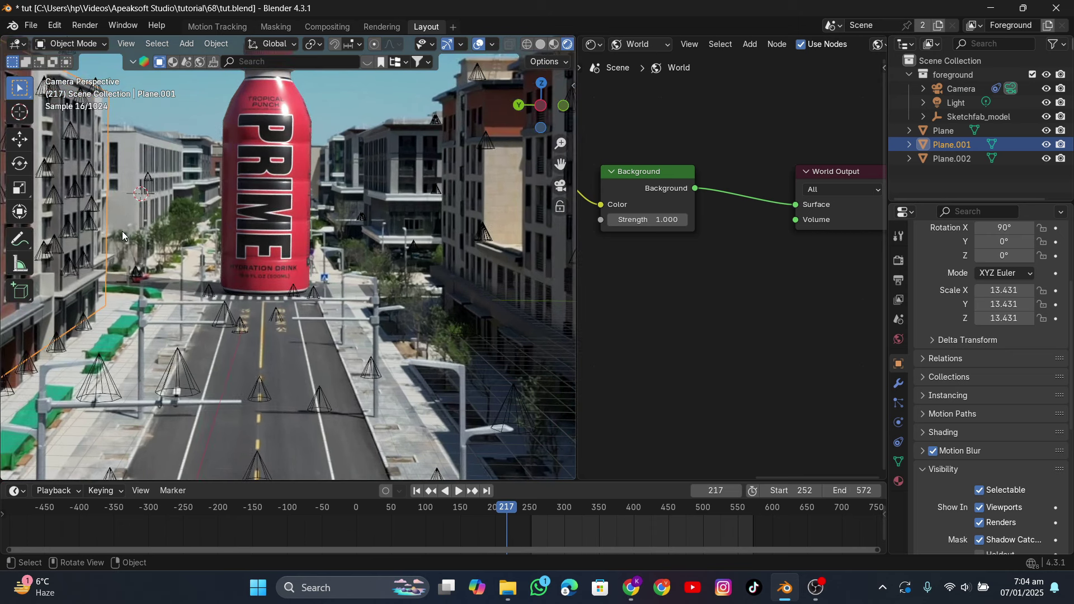
key("Tab")
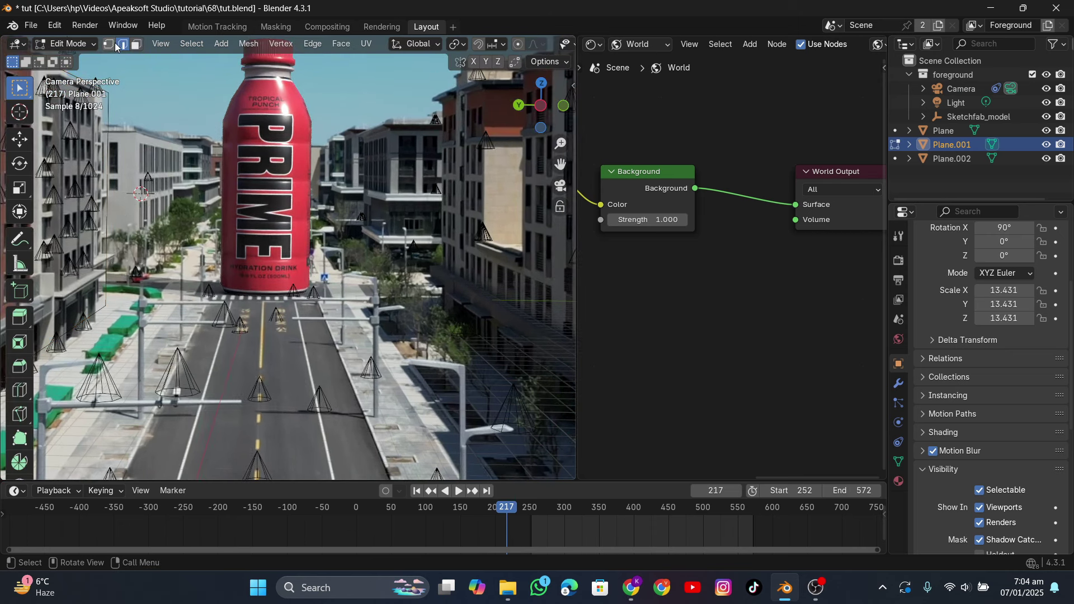
left_click(155, 163)
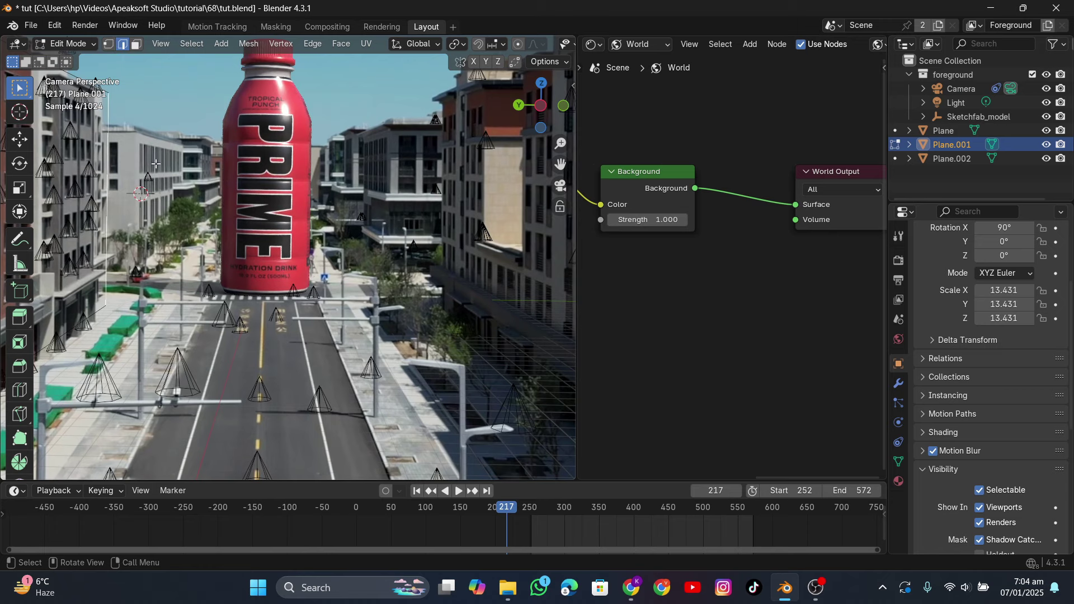
key("Tab")
left_click(544, 507)
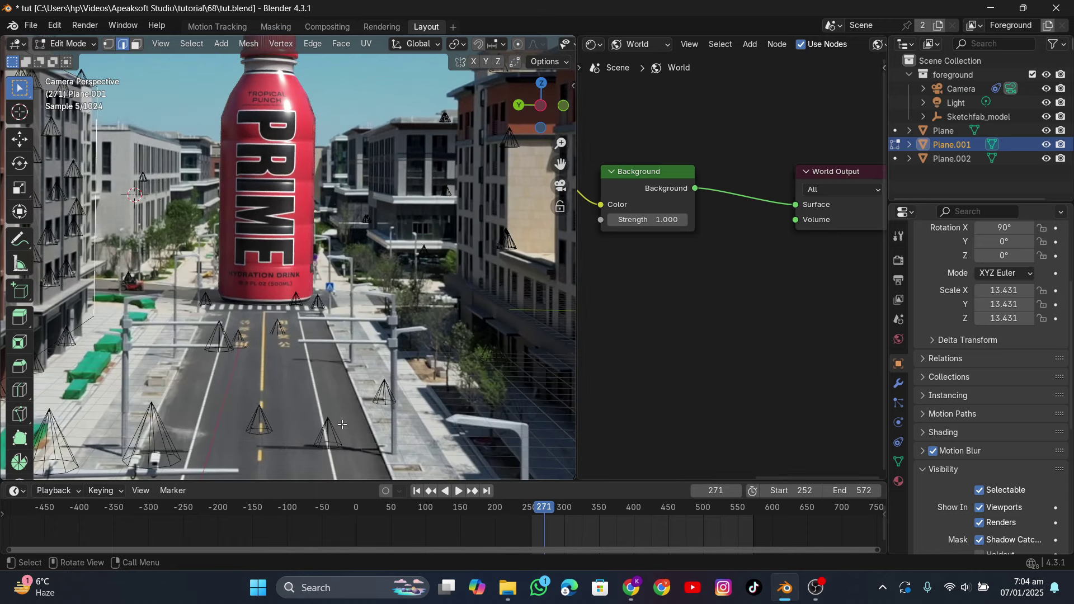
left_click(215, 217)
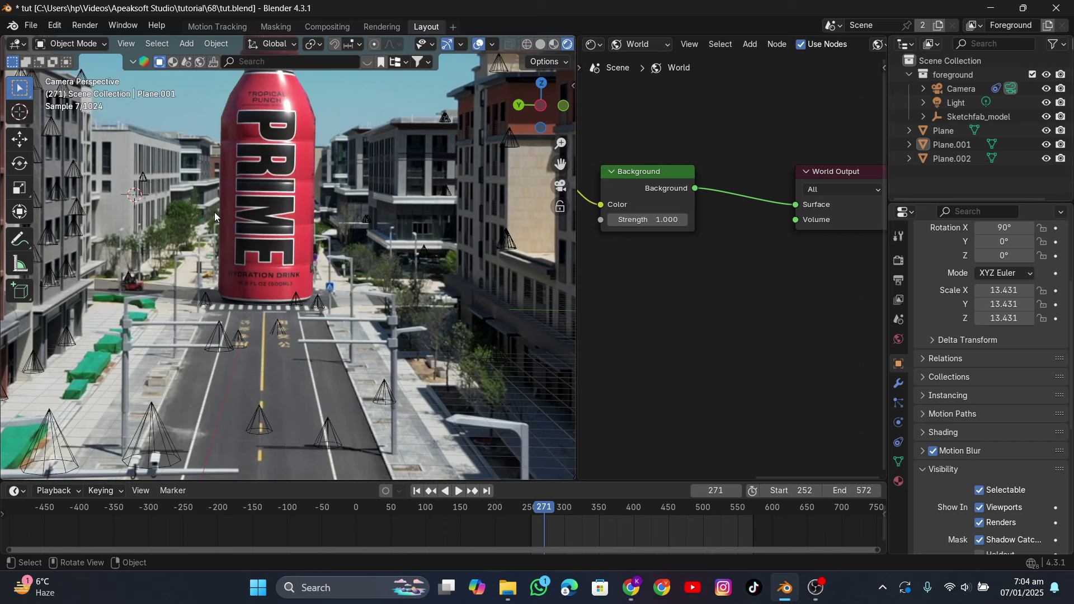
left_click(145, 151)
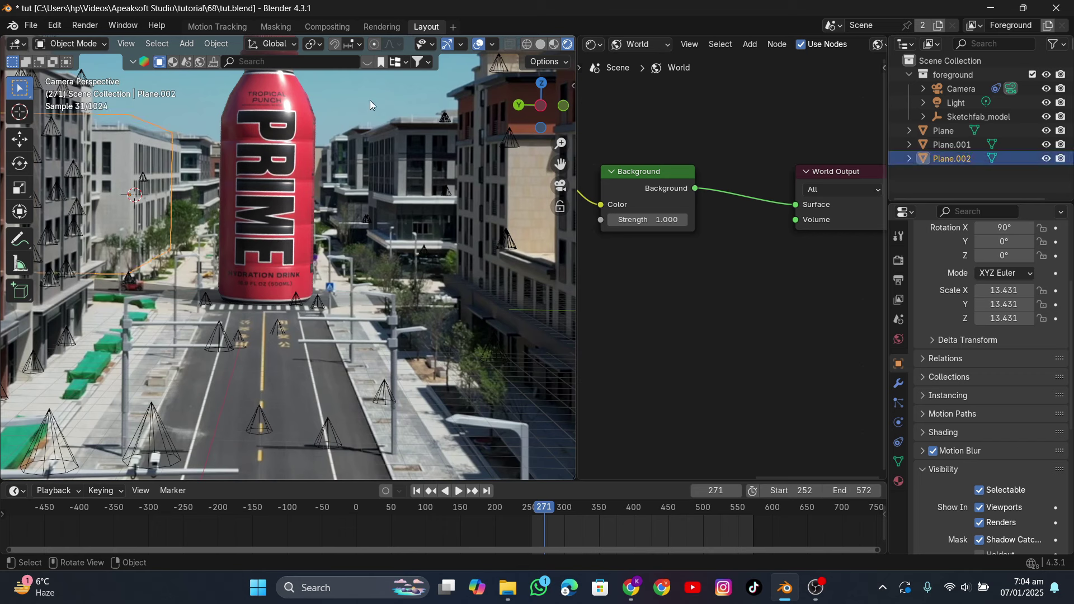
left_click(328, 193)
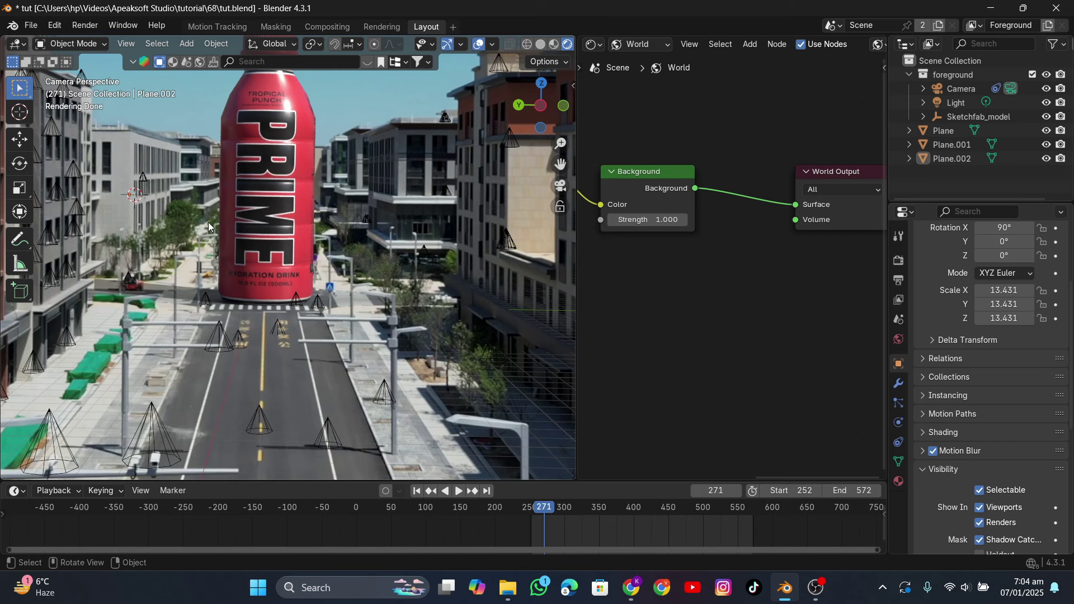
Step: Add a horizontal loop cut low on the nearer building's wall plane and apply a narrow single-segment bevel to it
left_click(84, 291)
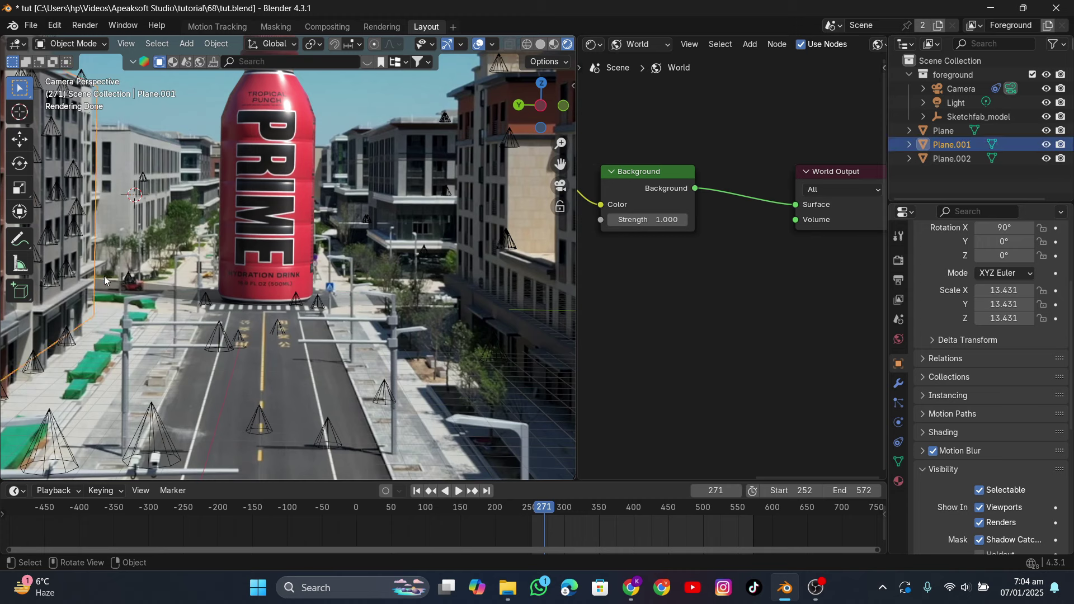
key("Tab")
key("ctrl+r")
left_click(107, 252)
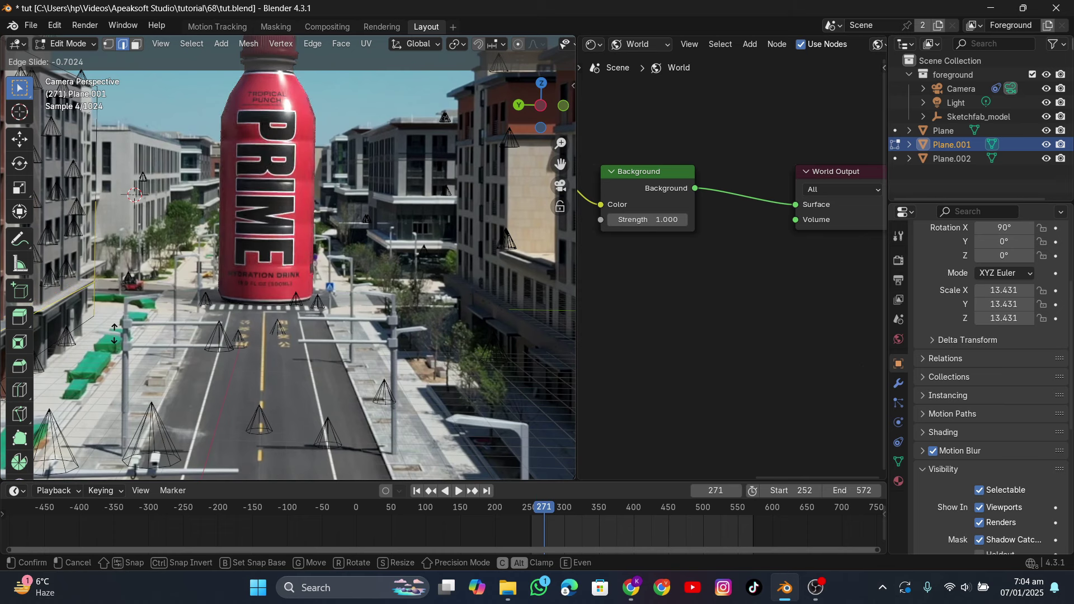
left_click(114, 318)
key("ctrl+b")
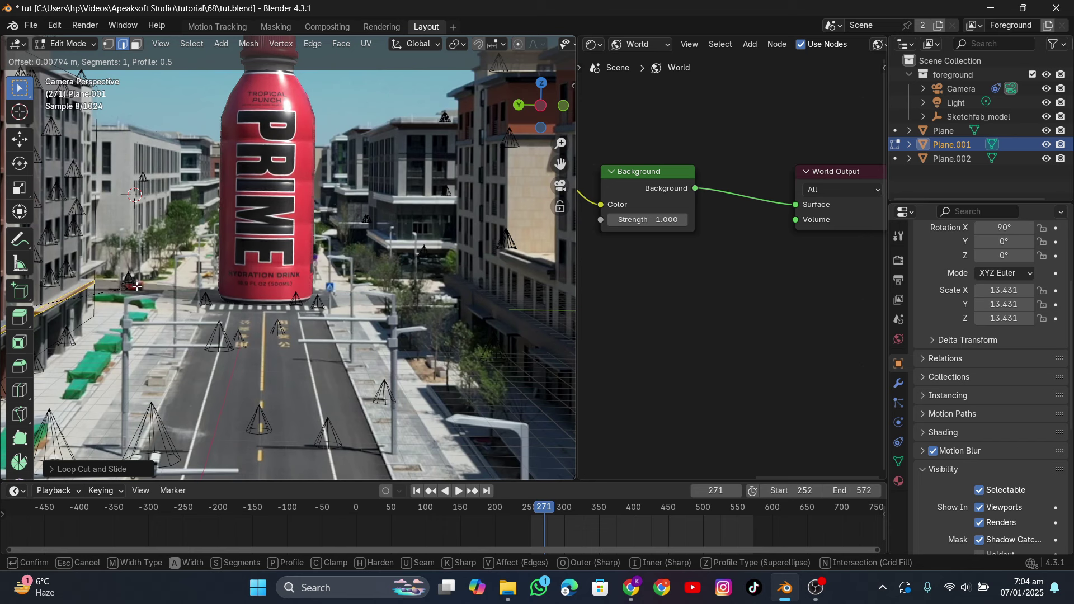
left_click(130, 282)
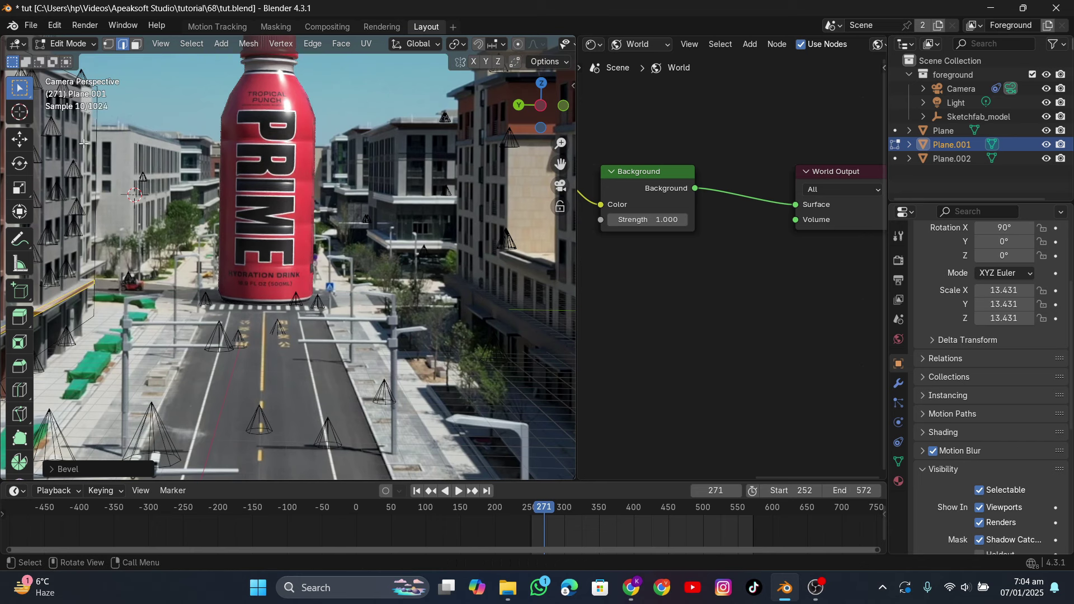
Step: Extrude the large upper face of the nearer building's wall plane slightly along its normal
left_click(135, 44)
left_click(107, 309)
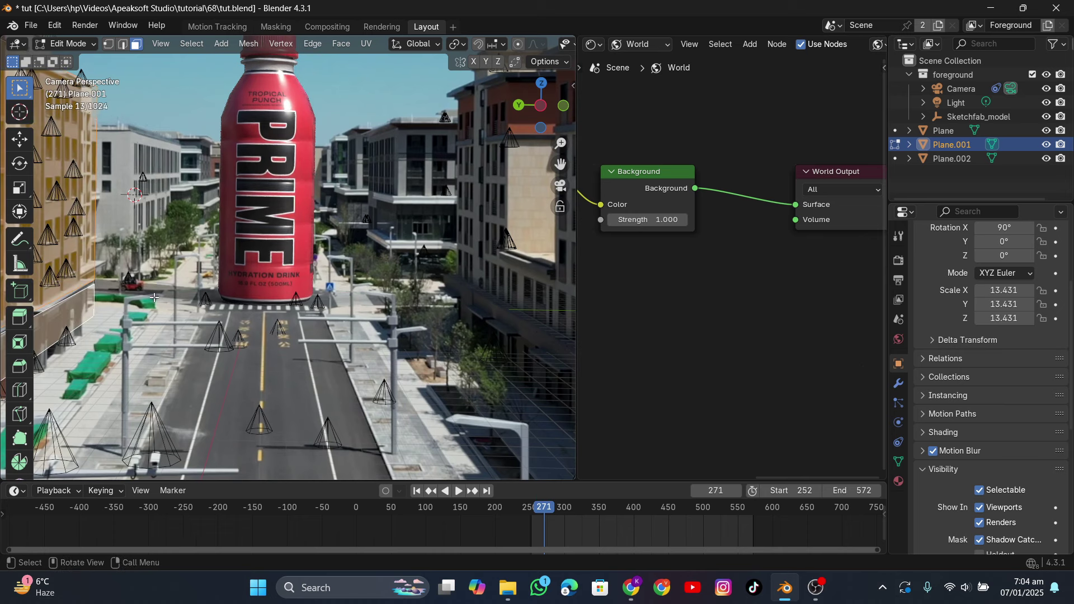
key("e")
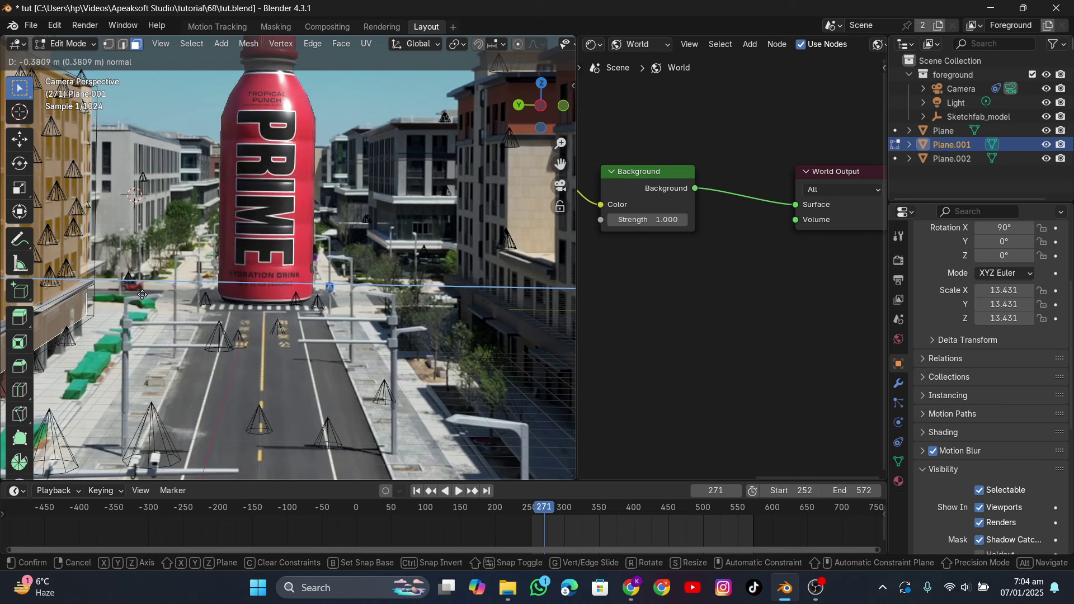
left_click(119, 268)
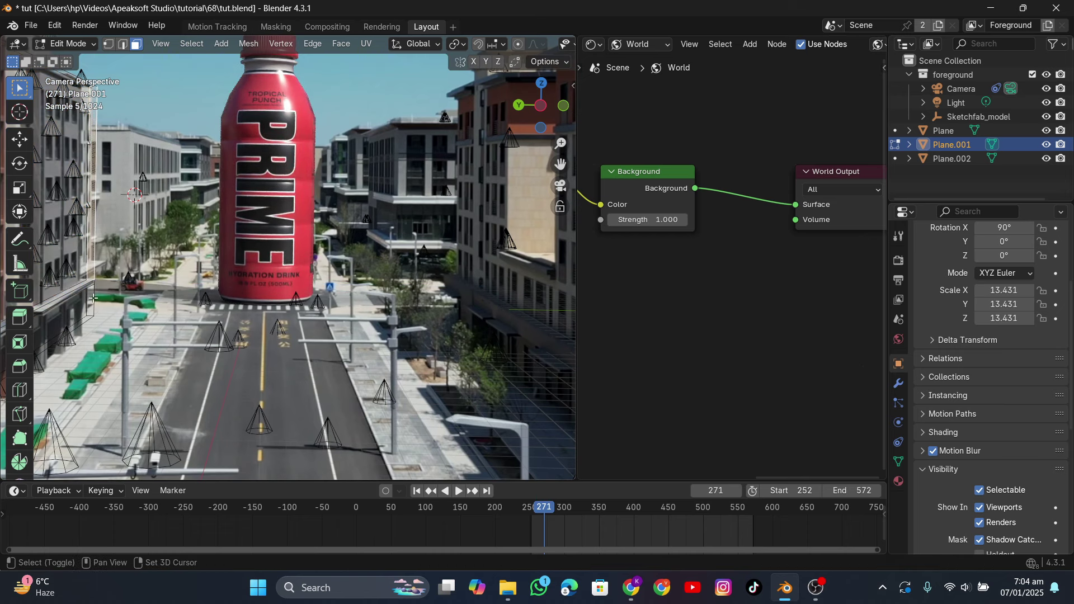
Step: Delete the narrow face low on the nearer building's wall plane, then leave Edit Mode with nothing selected
key("x")
left_click(123, 256)
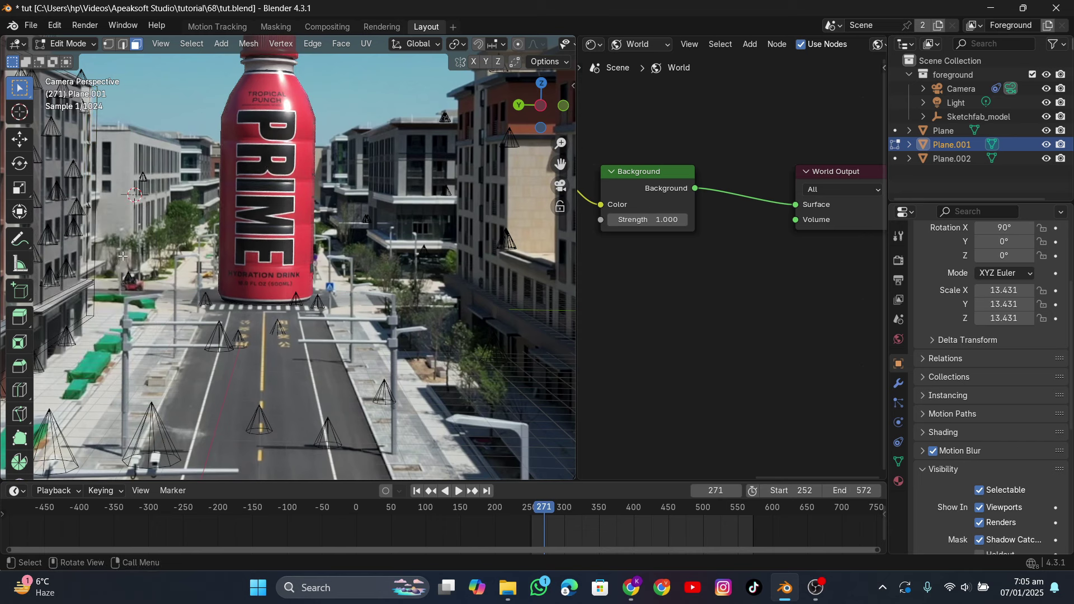
key("x")
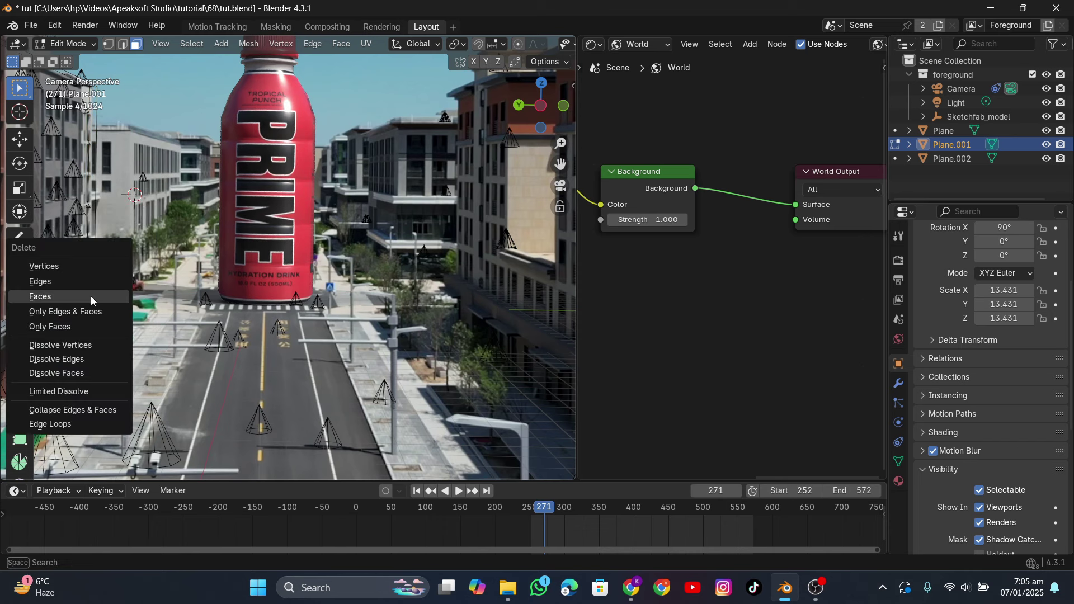
left_click(91, 296)
key("x")
left_click(92, 254)
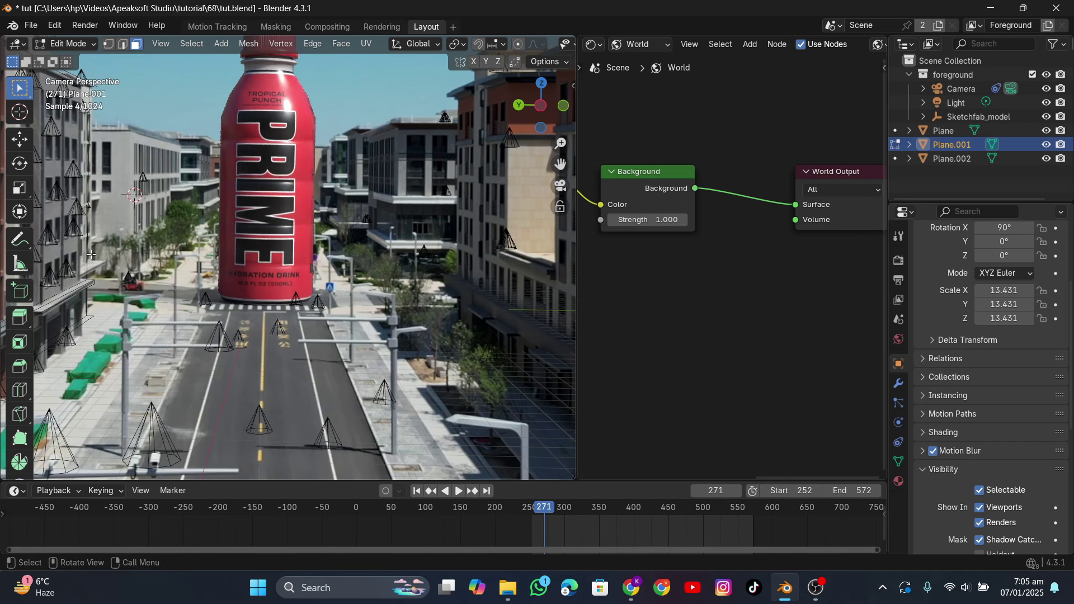
key("Tab")
left_click(175, 110)
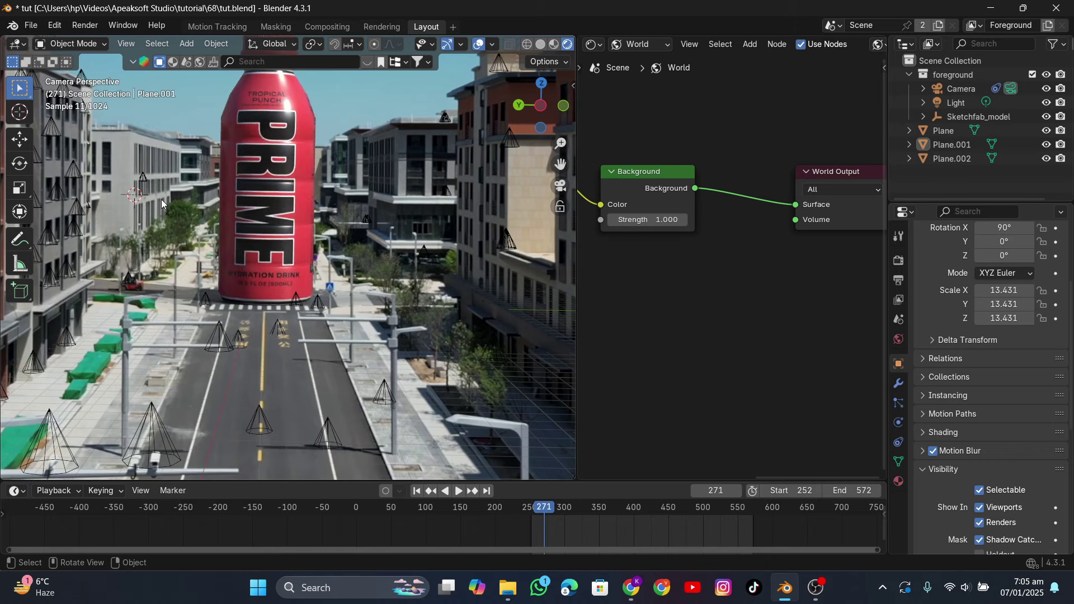
Step: Check the bottle and shadow-catcher walls in the full rendered camera view at frame 372
scroll(163, 201, "down", 3)
scroll(362, 248, "down", 2)
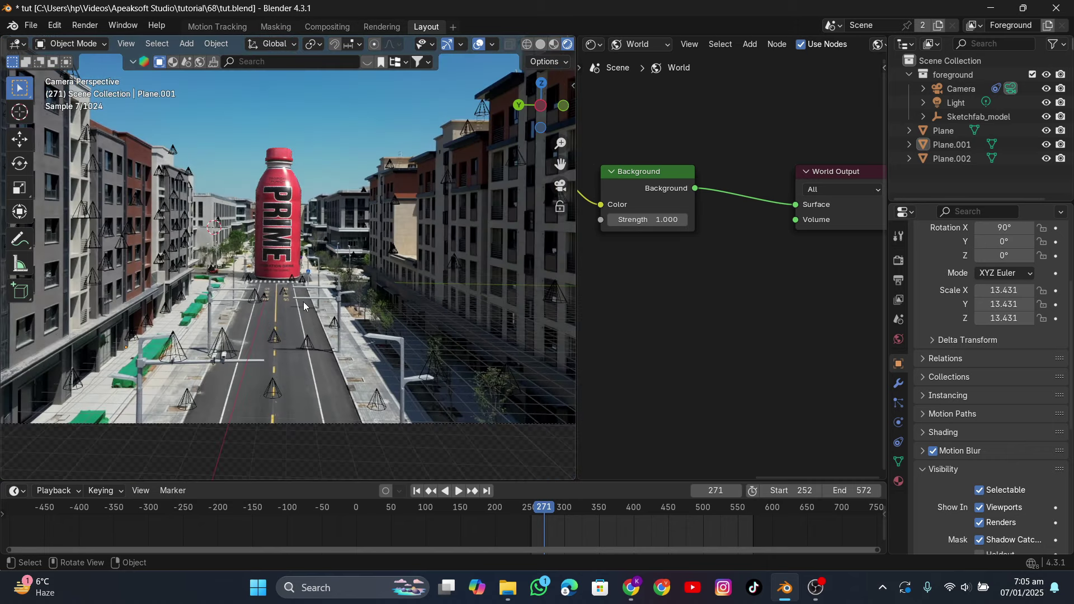
left_click_drag(555, 509, 614, 512)
scroll(339, 272, "down", 1)
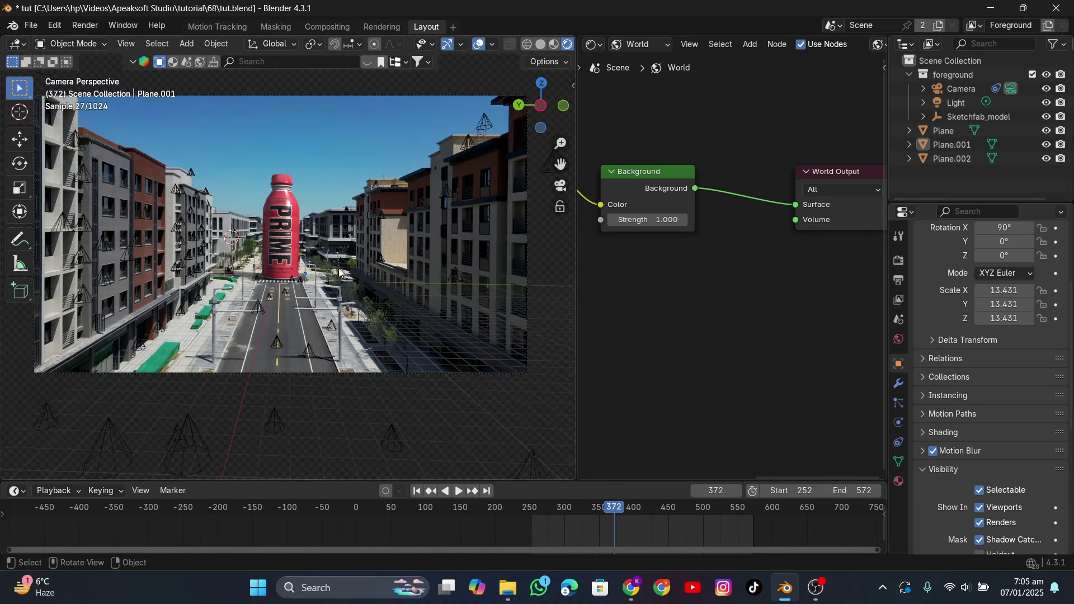
Step: Save the file and switch the viewport to solid shading
left_click(34, 25)
left_click(51, 116)
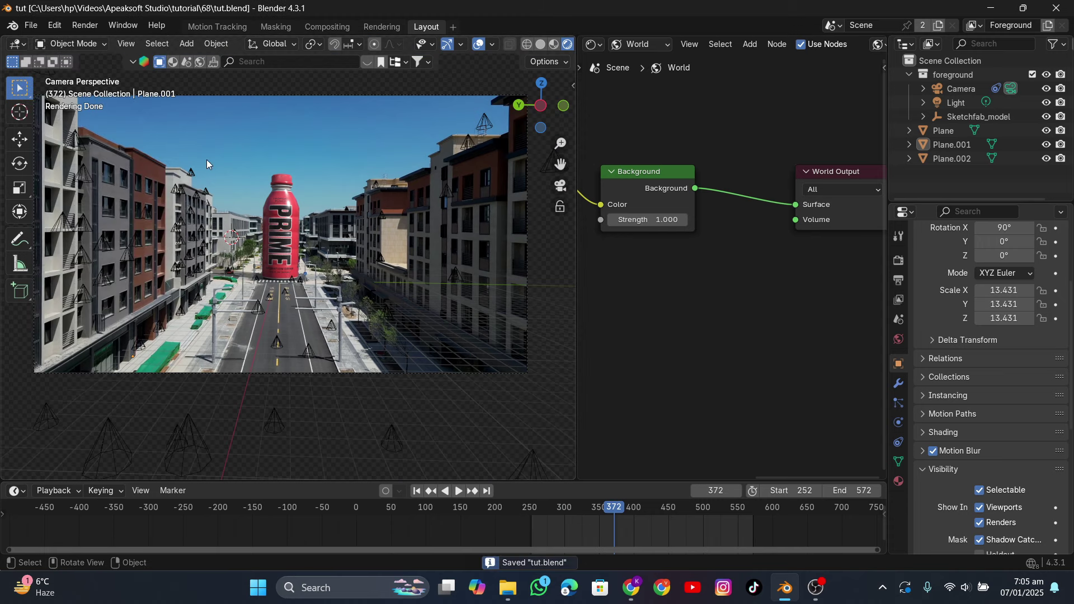
left_click(540, 45)
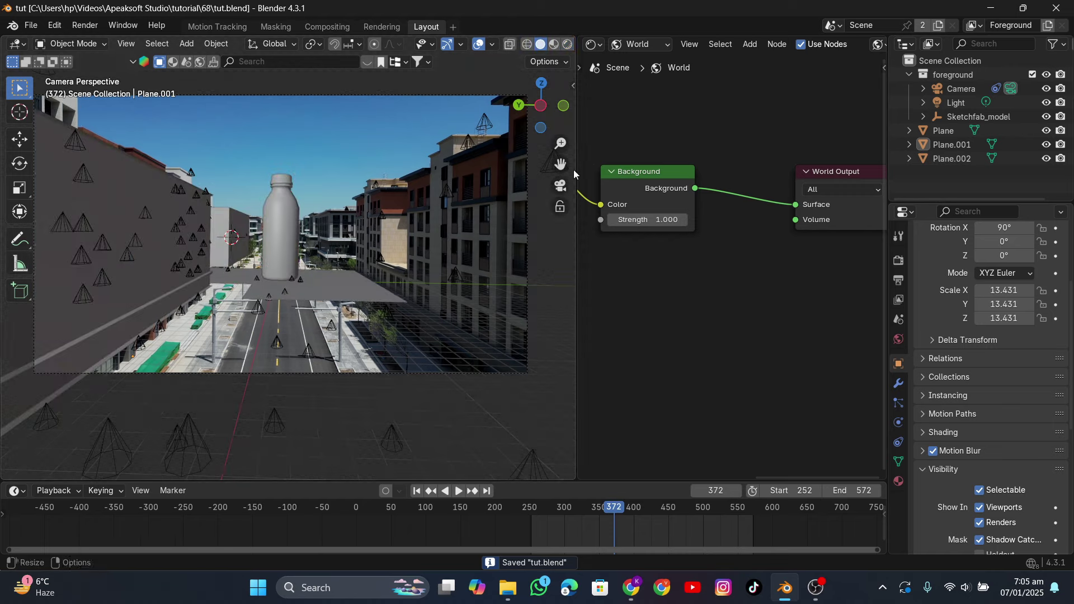
Step: Switch to the browser's Sketchfab results for "prime truck" and examine the Western Star Optimus Prime Truck model, returning to the results
key("alt+Tab")
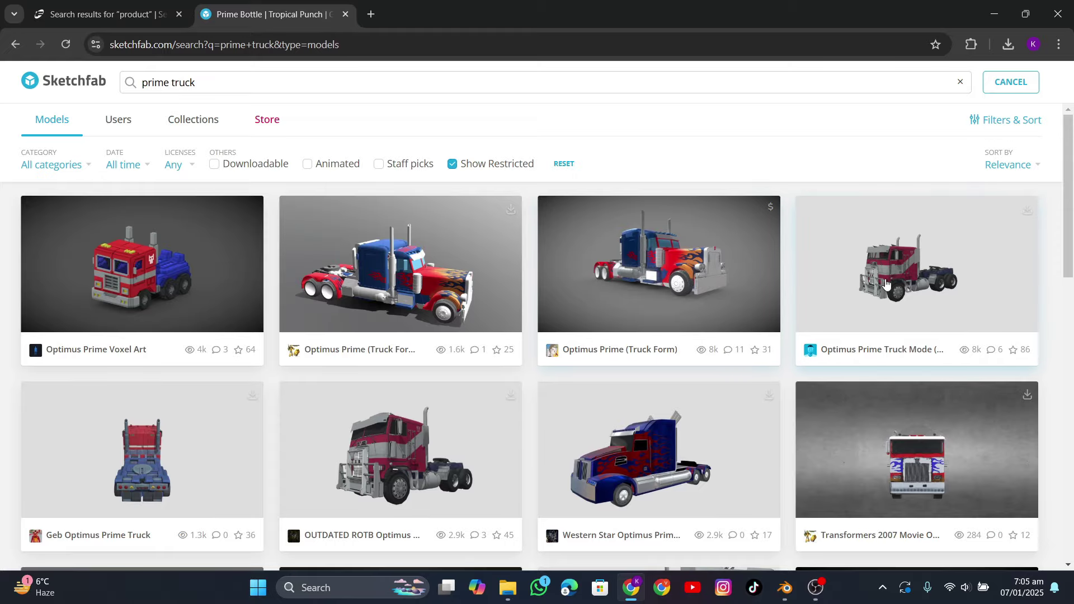
scroll(815, 259, "down", 1)
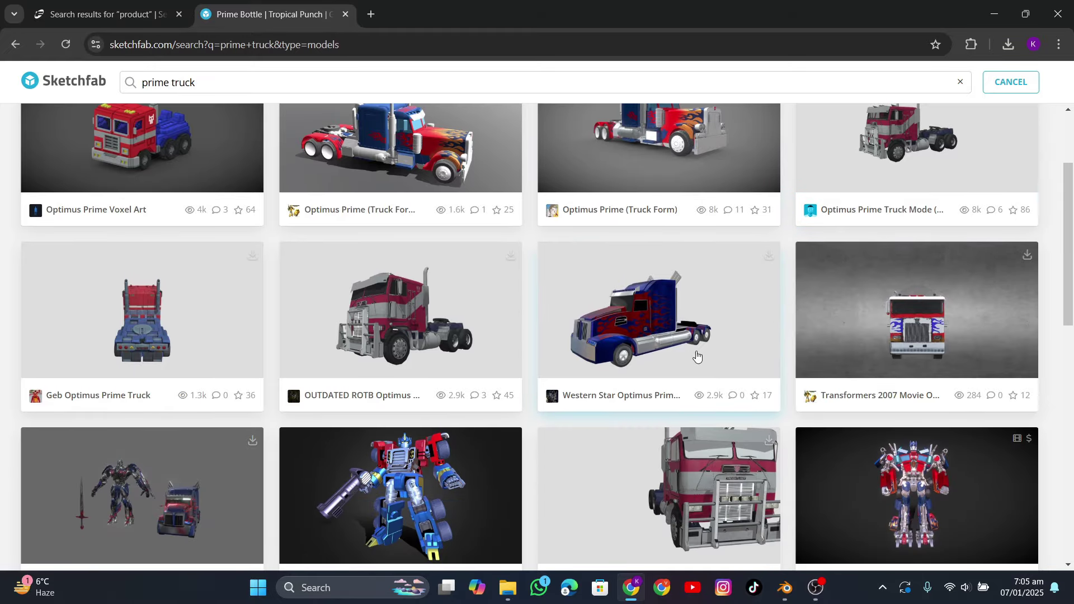
left_click(647, 282)
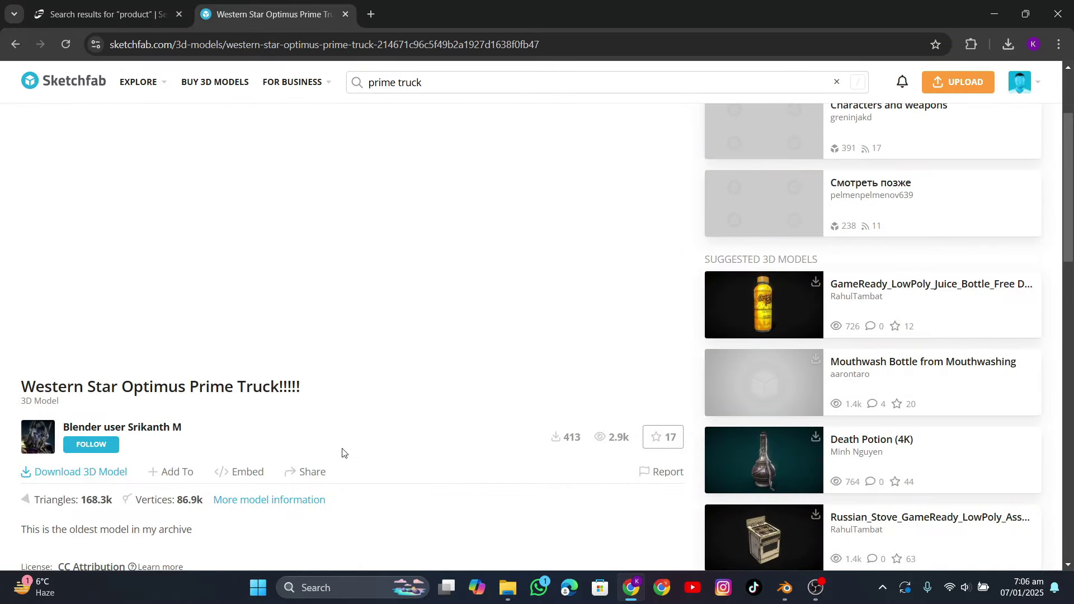
scroll(342, 452, "down", 1)
scroll(342, 441, "down", 1)
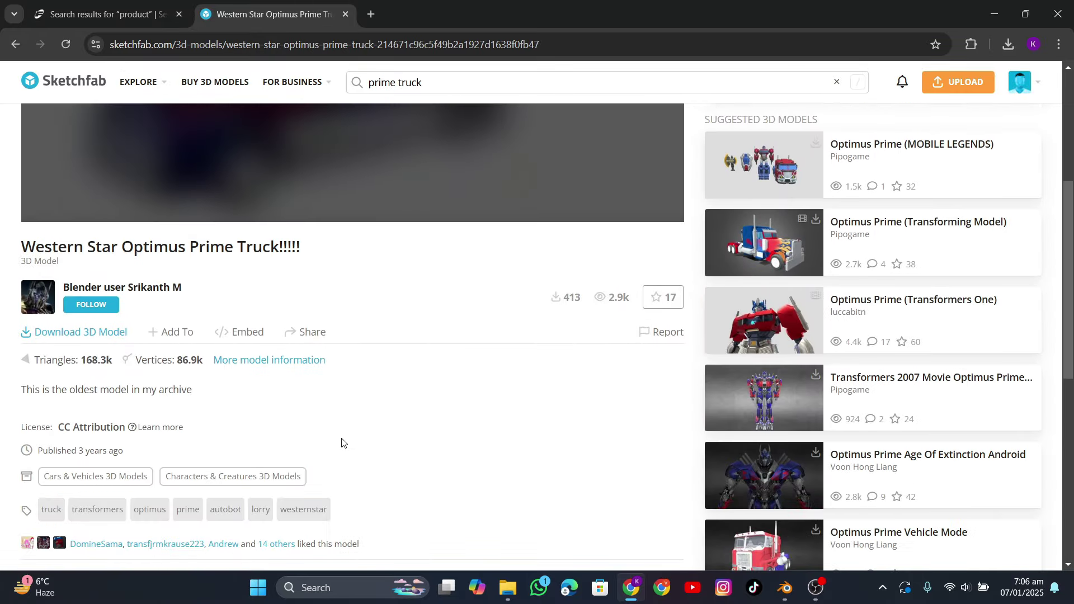
scroll(341, 442, "up", 3)
scroll(464, 446, "down", 2)
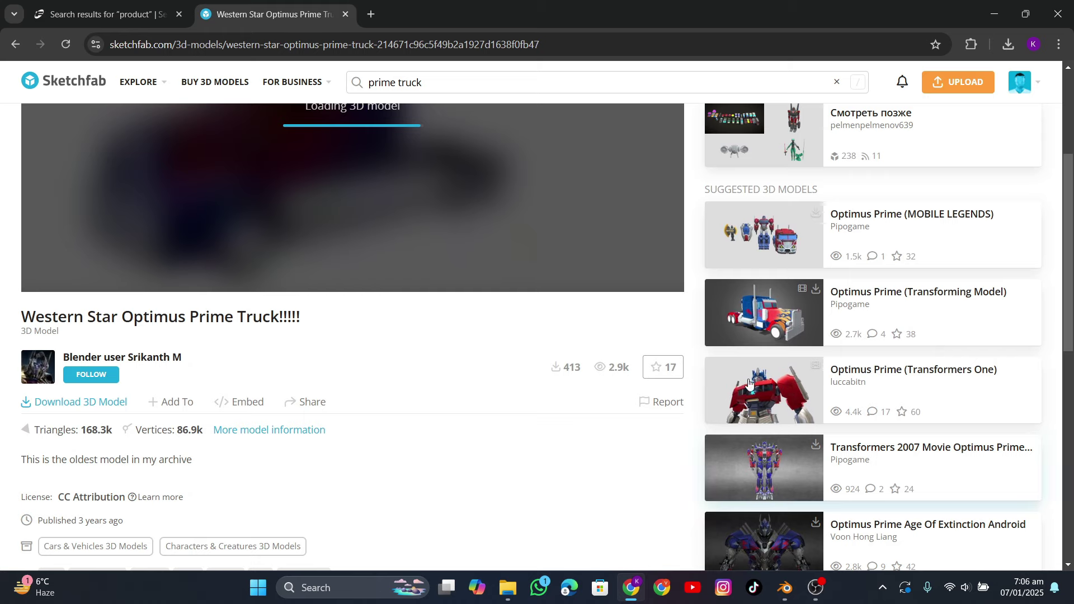
scroll(414, 285, "up", 3)
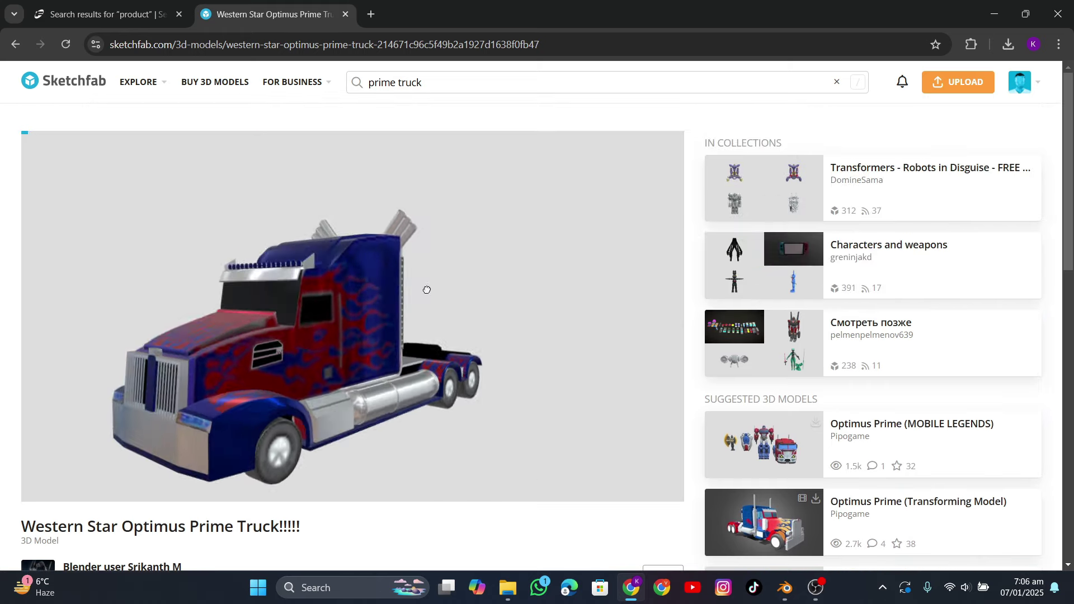
mouse_move(427, 289)
left_mouse_down()
mouse_move(409, 291)
mouse_move(442, 302)
mouse_move(513, 285)
mouse_move(472, 379)
mouse_move(396, 256)
mouse_move(338, 264)
mouse_move(395, 264)
left_mouse_up()
left_click(13, 46)
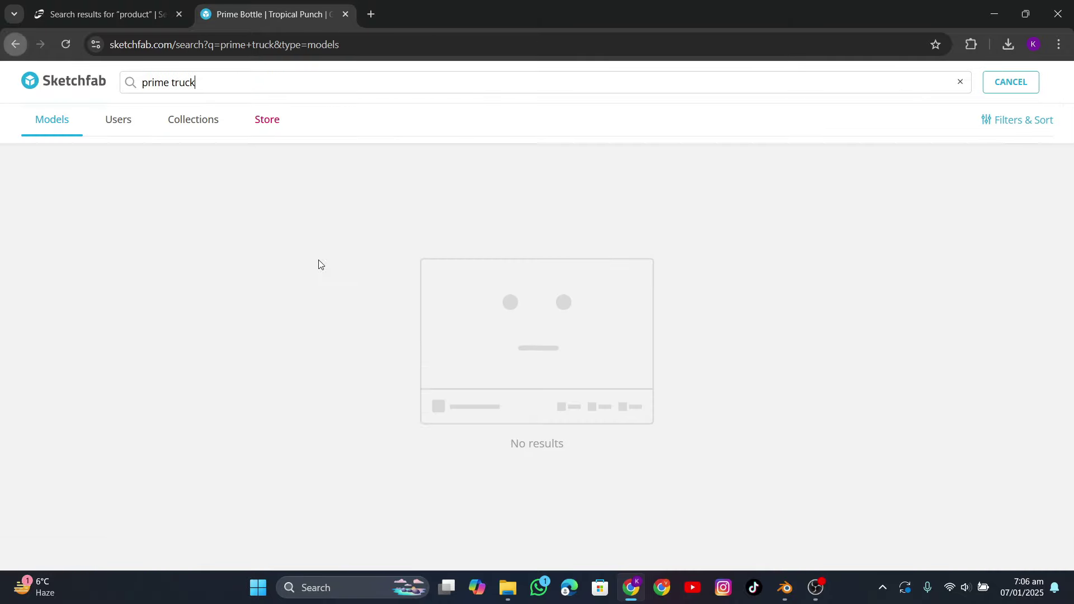
Step: Browse further down the truck results and open the Peterbilt 379 (Optimus Prime) model page
scroll(337, 351, "down", 6)
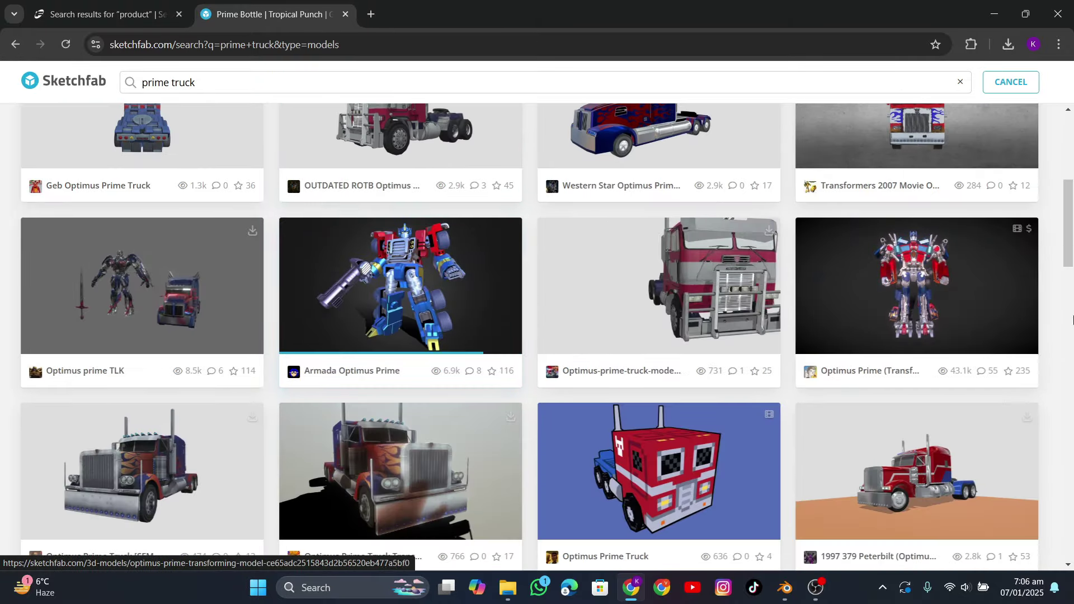
scroll(1053, 328, "down", 3)
scroll(1052, 328, "down", 3)
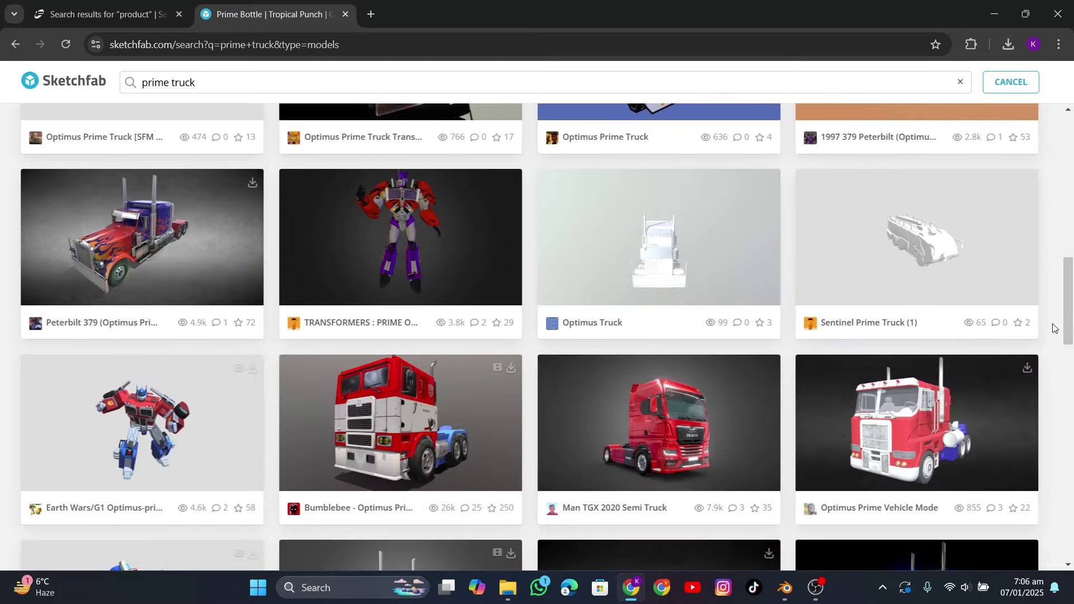
left_click(157, 235)
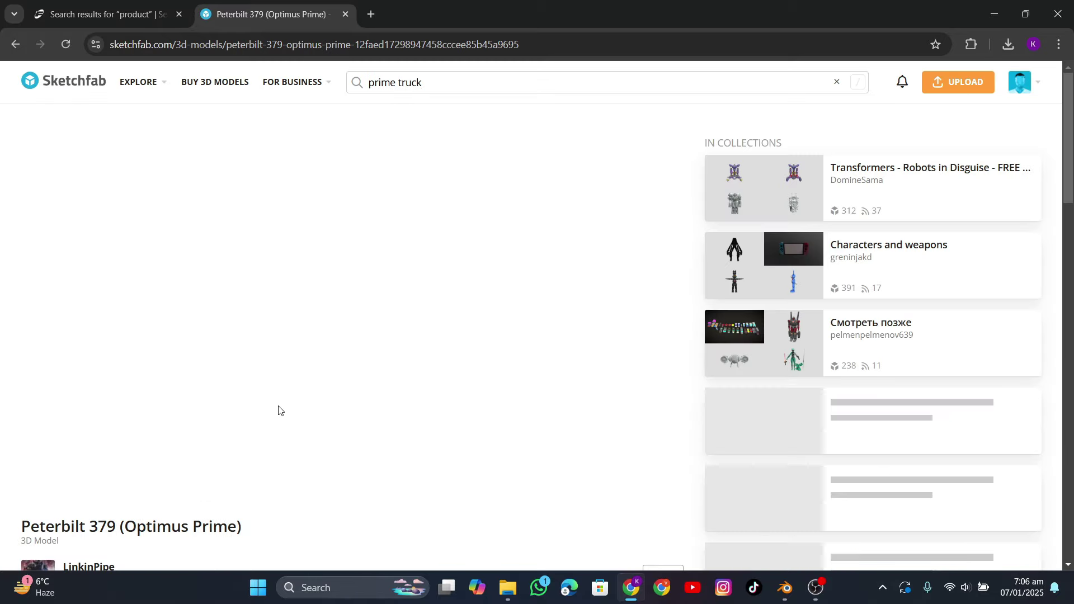
scroll(262, 512, "down", 2)
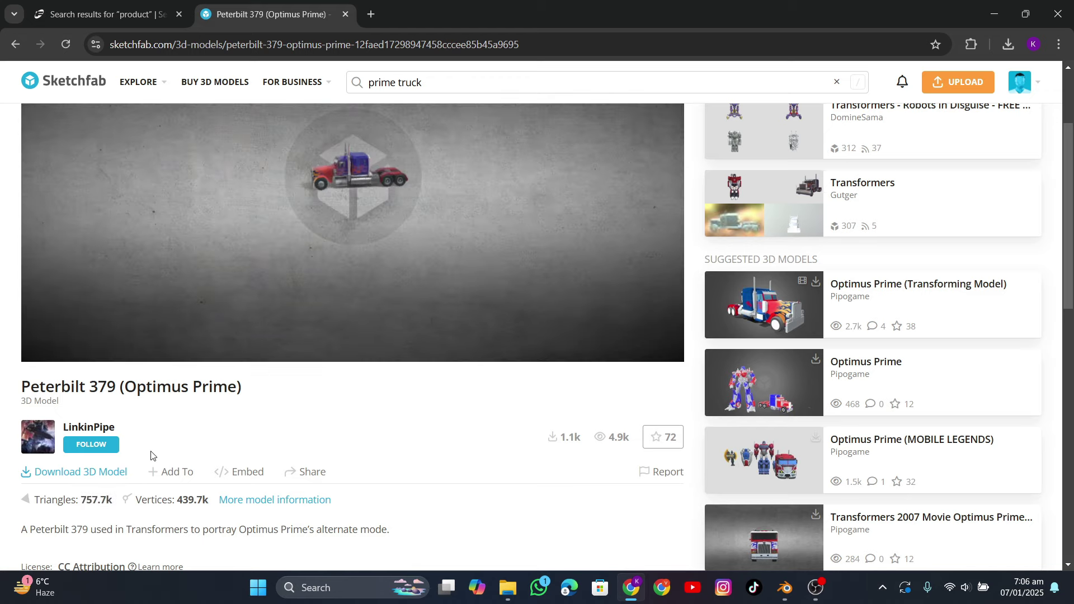
scroll(151, 454, "up", 2)
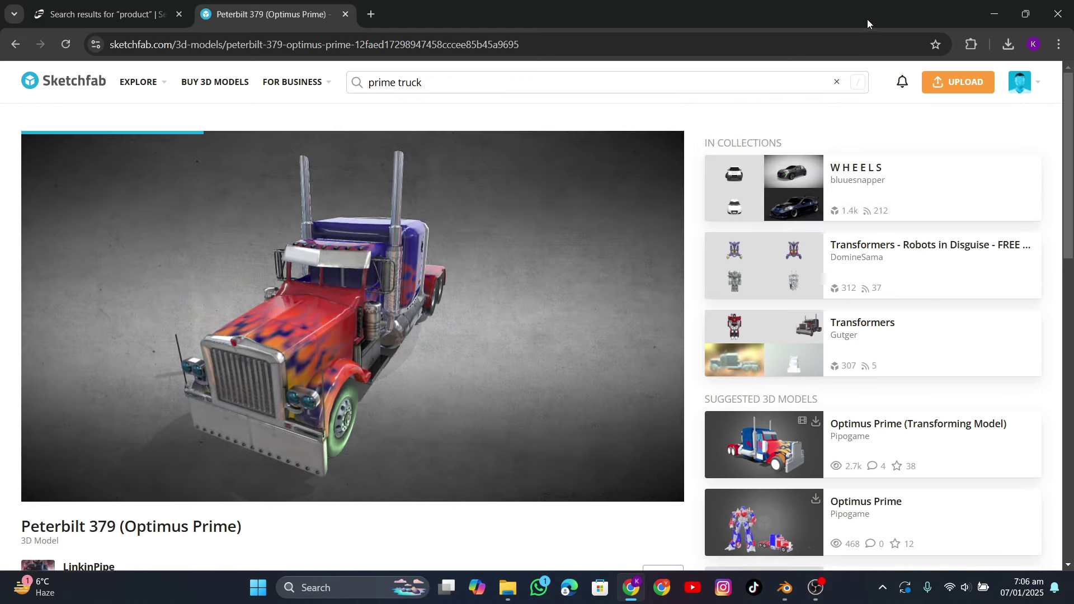
Step: Bookmark the Peterbilt 379 page in the YT folder and orbit the model preview to its side
left_click(935, 44)
left_click(846, 186)
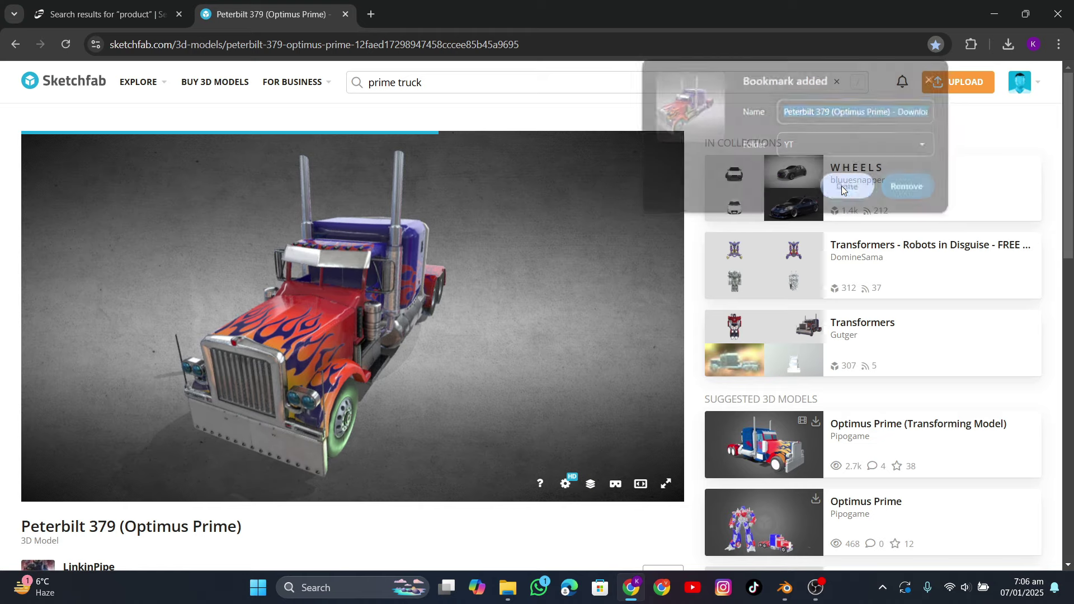
left_click_drag(369, 296, 305, 296)
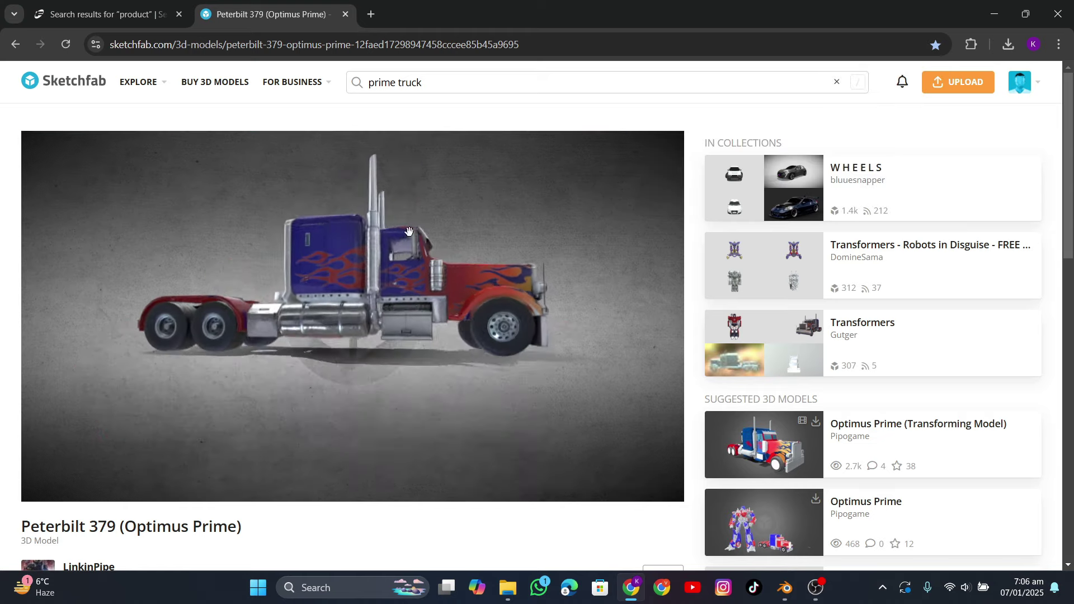
Step: Download the Peterbilt 379 model as GLB with 2k textures and check its progress in the download history
scroll(179, 505, "down", 2)
left_click(108, 478)
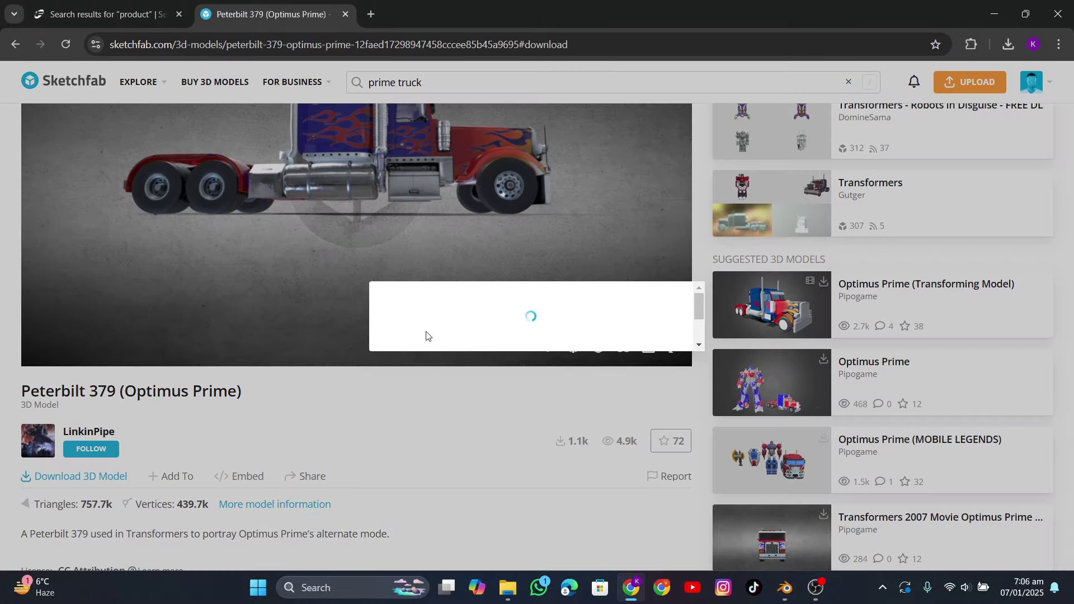
scroll(494, 316, "down", 3)
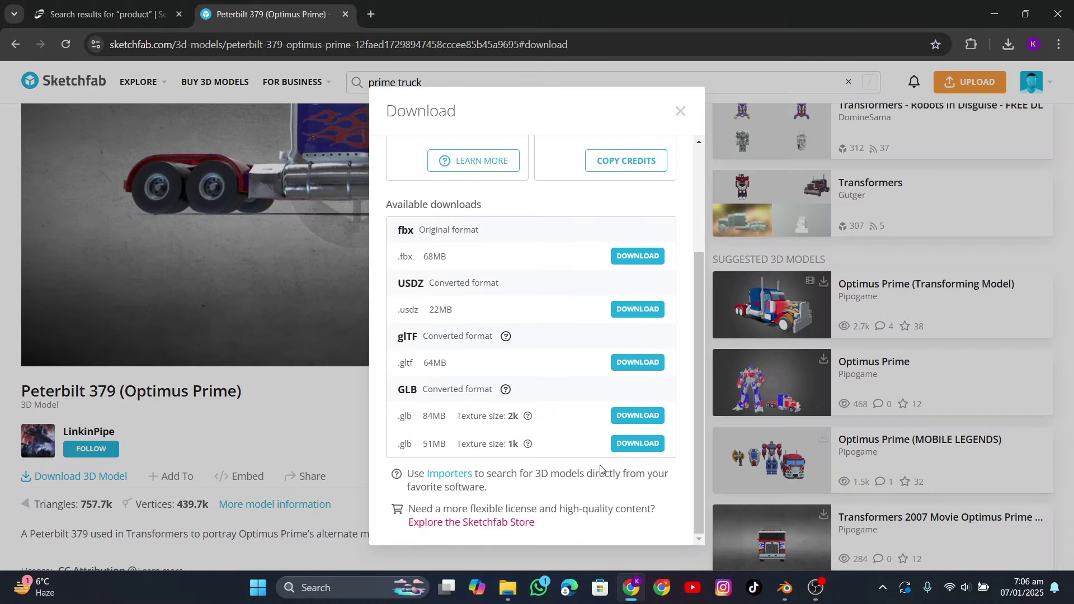
left_click(628, 426)
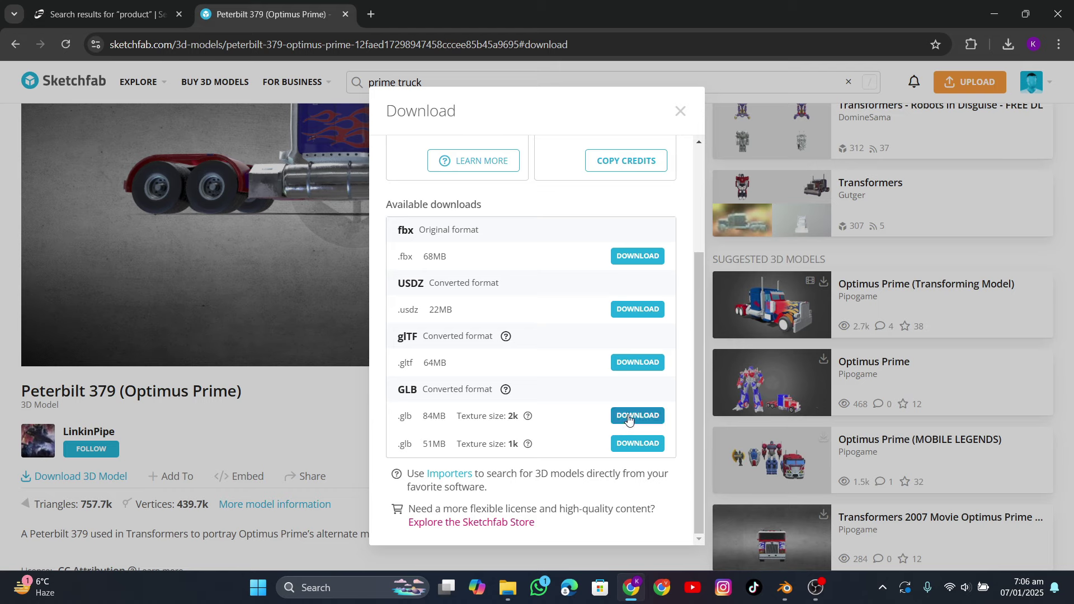
left_click(679, 112)
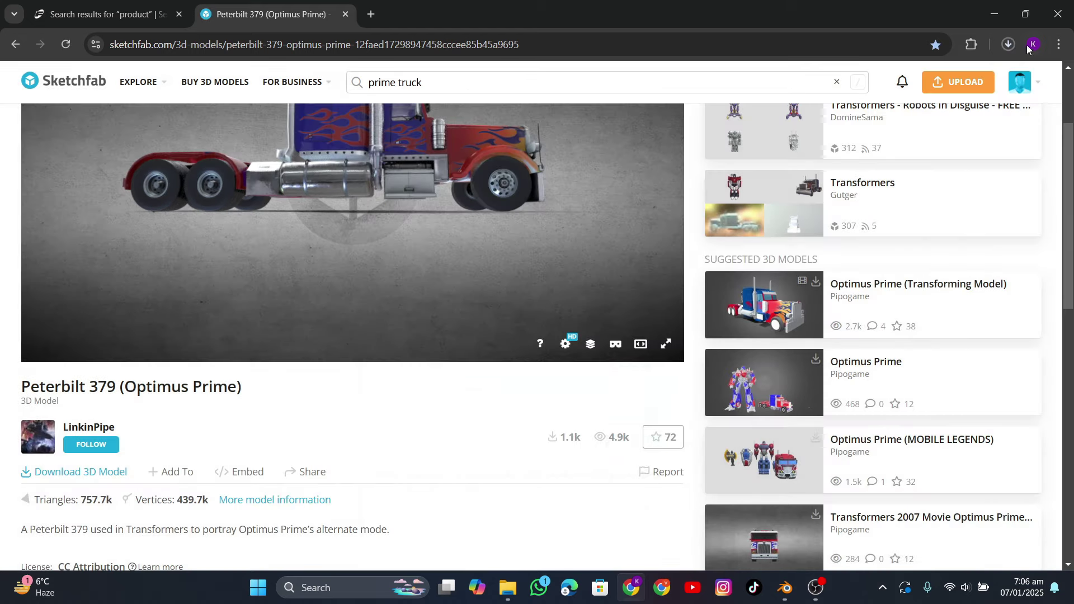
left_click(873, 306)
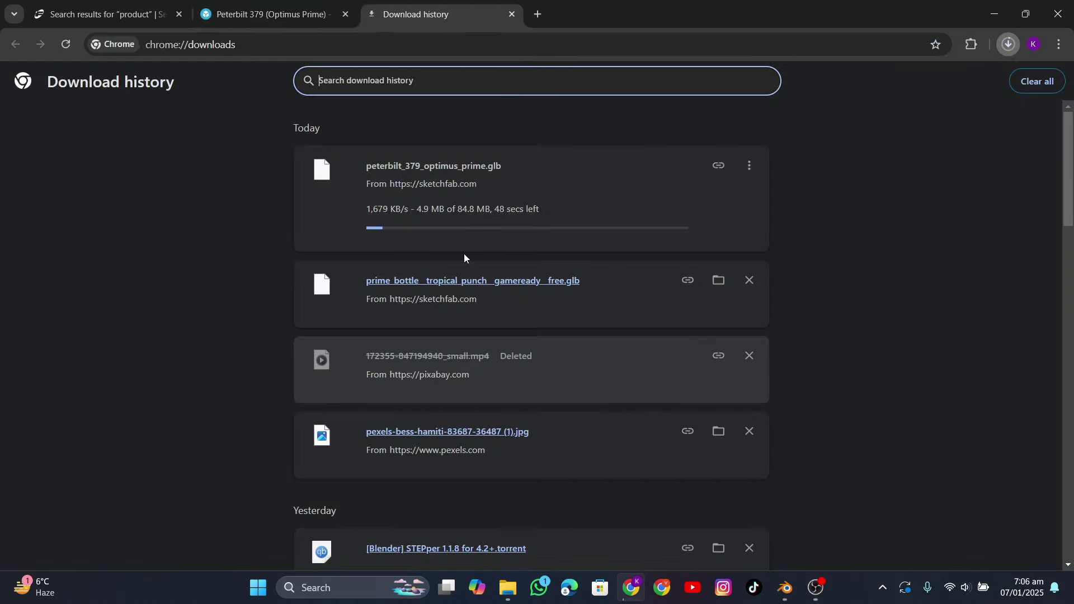
left_click_drag(369, 206, 652, 304)
Step: Minimize OBS to return to Blender and scale the imported truck up to about 1.5
left_click(816, 587)
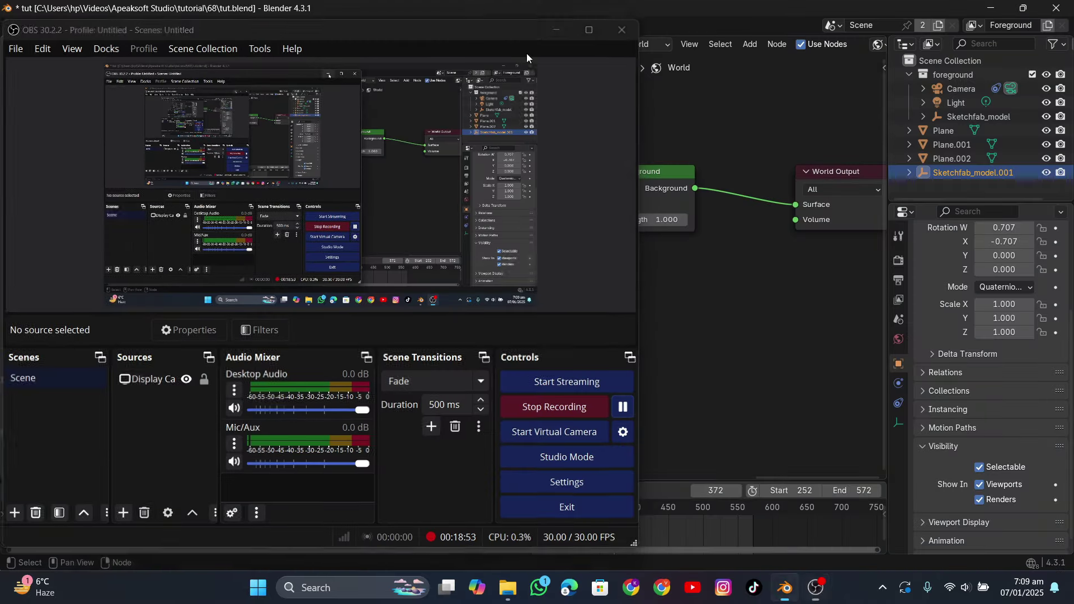
left_click(556, 27)
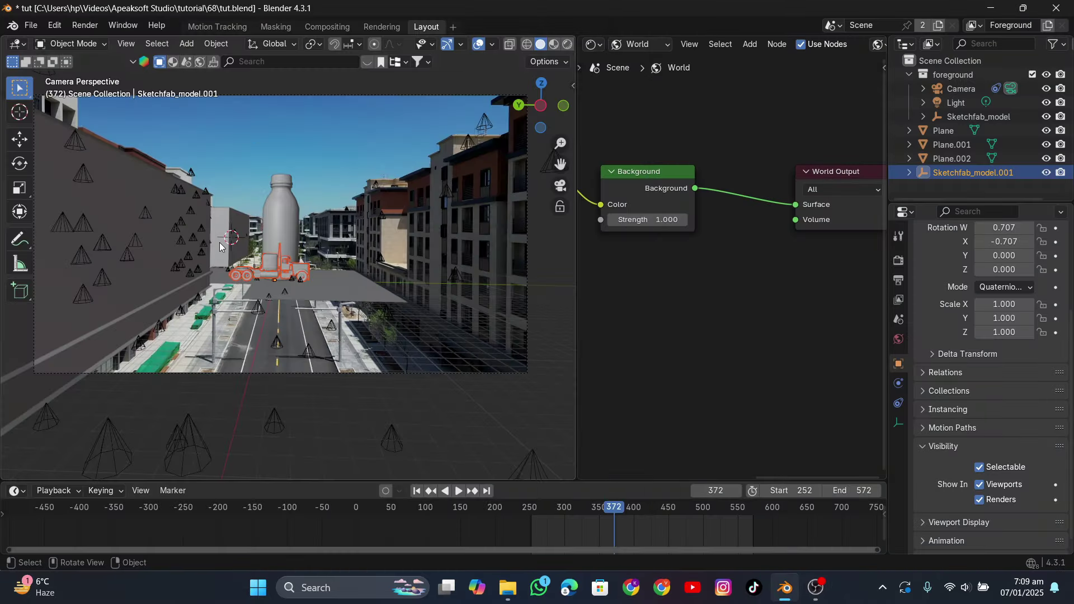
middle_click_drag(238, 267, 226, 278)
scroll(341, 287, "up", 3)
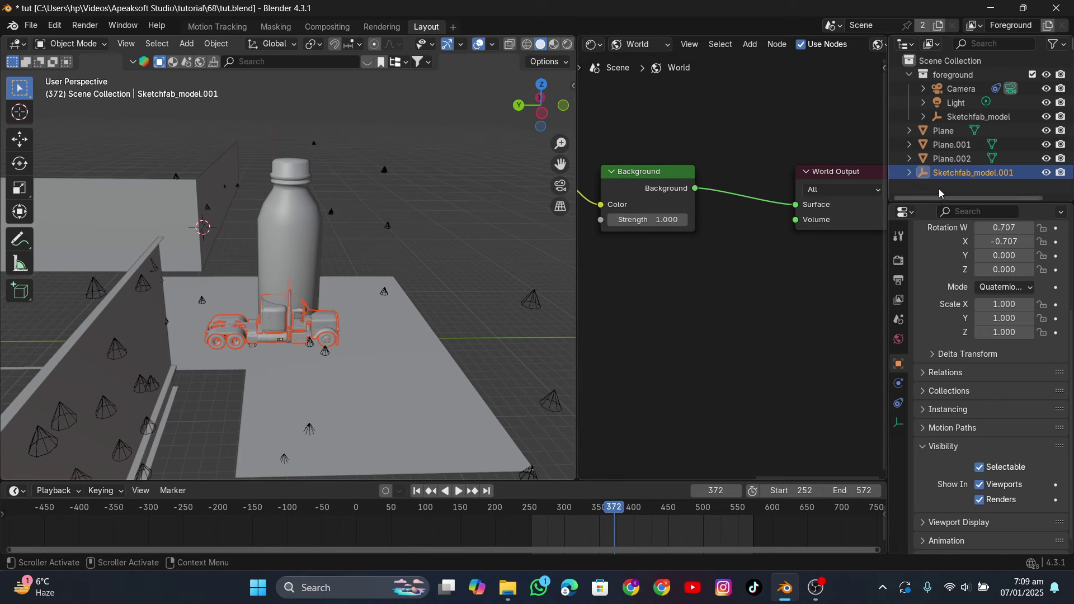
left_click(323, 323)
key("s")
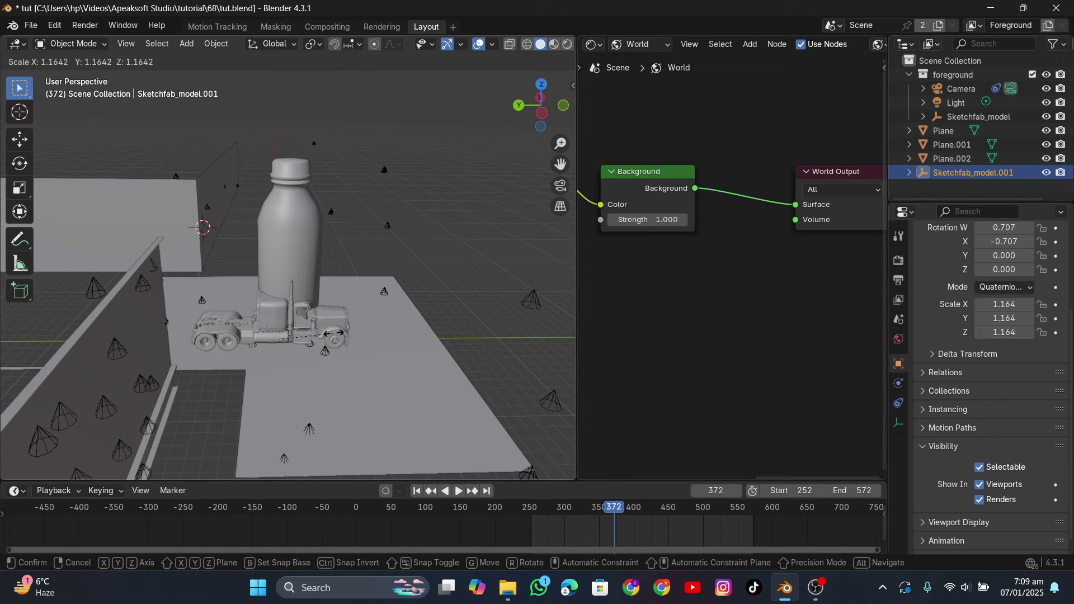
left_click(365, 336)
Step: Rotate the truck -90 degrees about the global Z axis
middle_click_drag(365, 332, 336, 354)
key("r")
type("z")
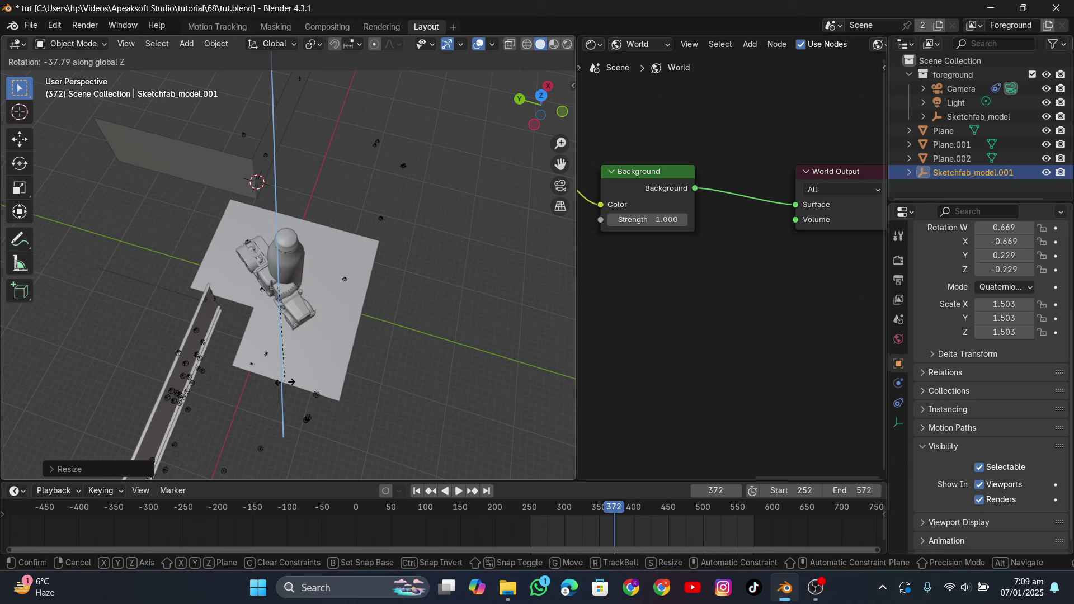
type("90")
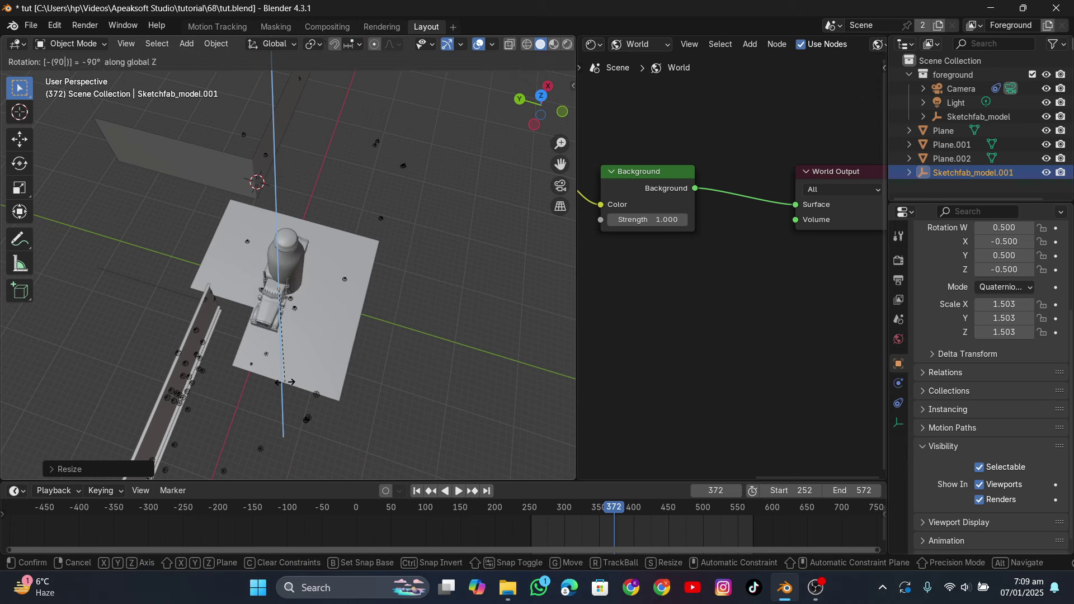
key("Return")
Step: Extrude the ground plane's near edge along the X axis to extend the road surface beyond the camera
left_click(321, 351)
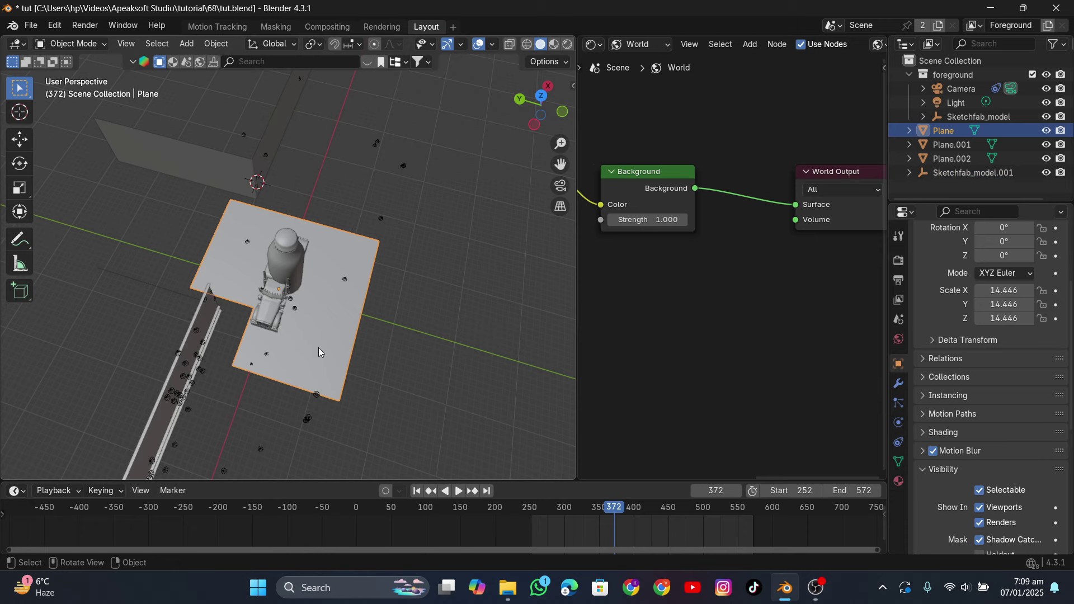
key("Tab")
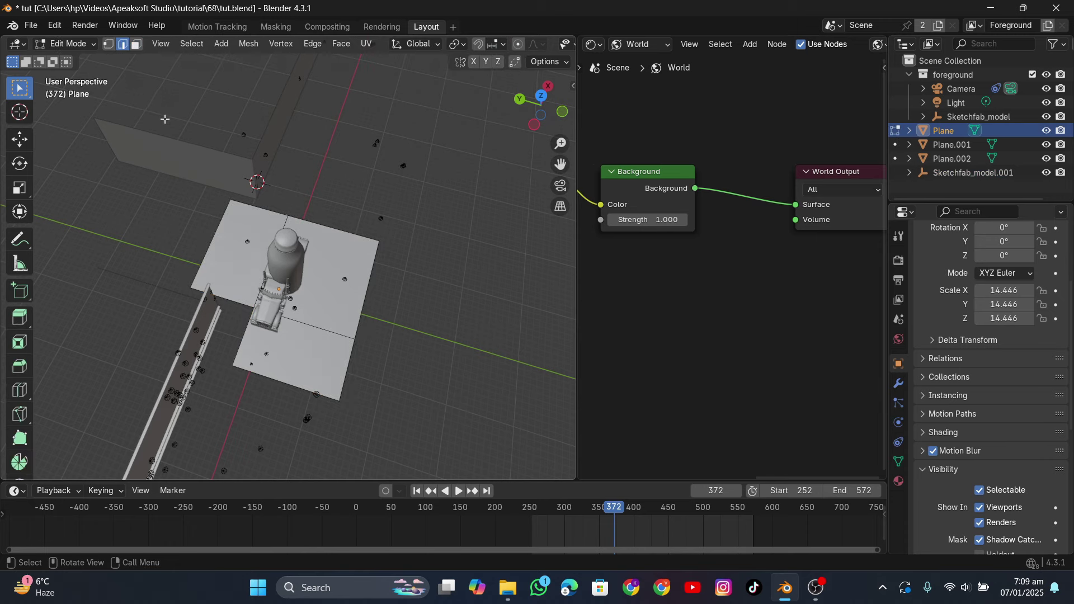
left_click(553, 192)
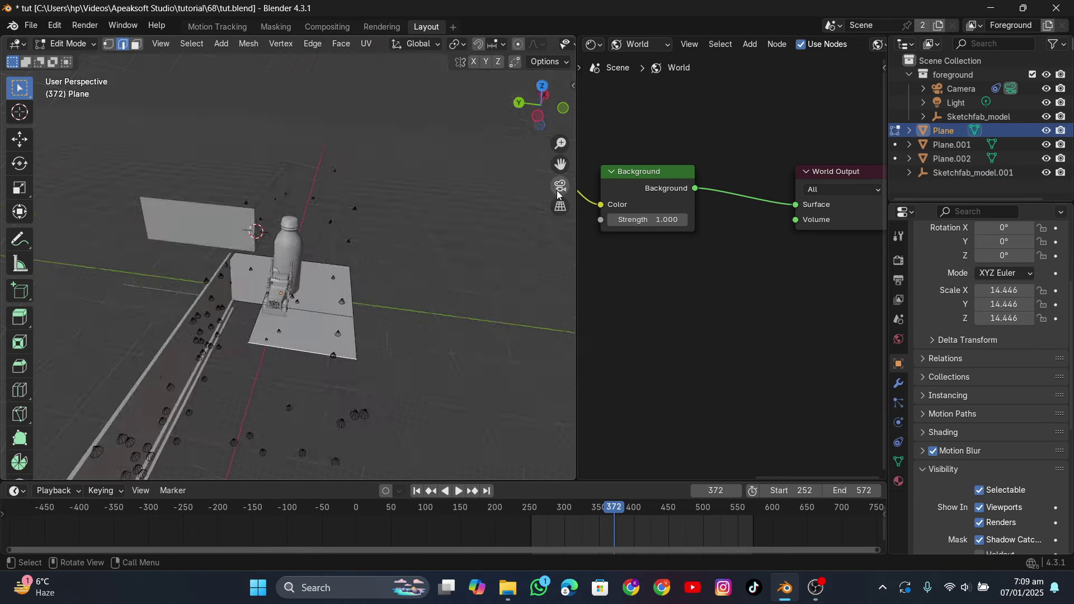
middle_click_drag(358, 284, 322, 318)
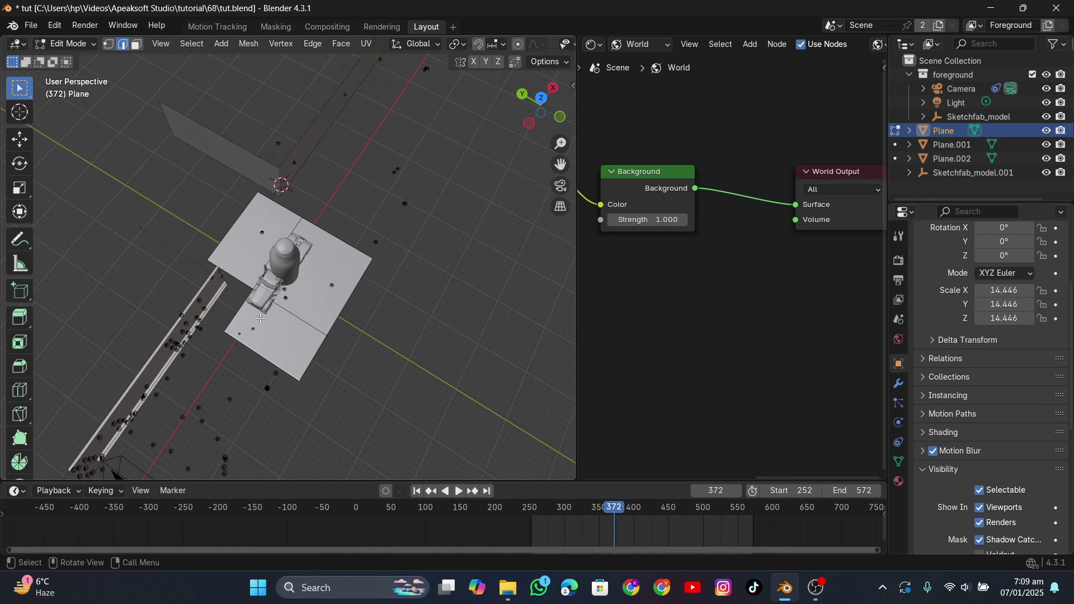
scroll(295, 337, "down", 3)
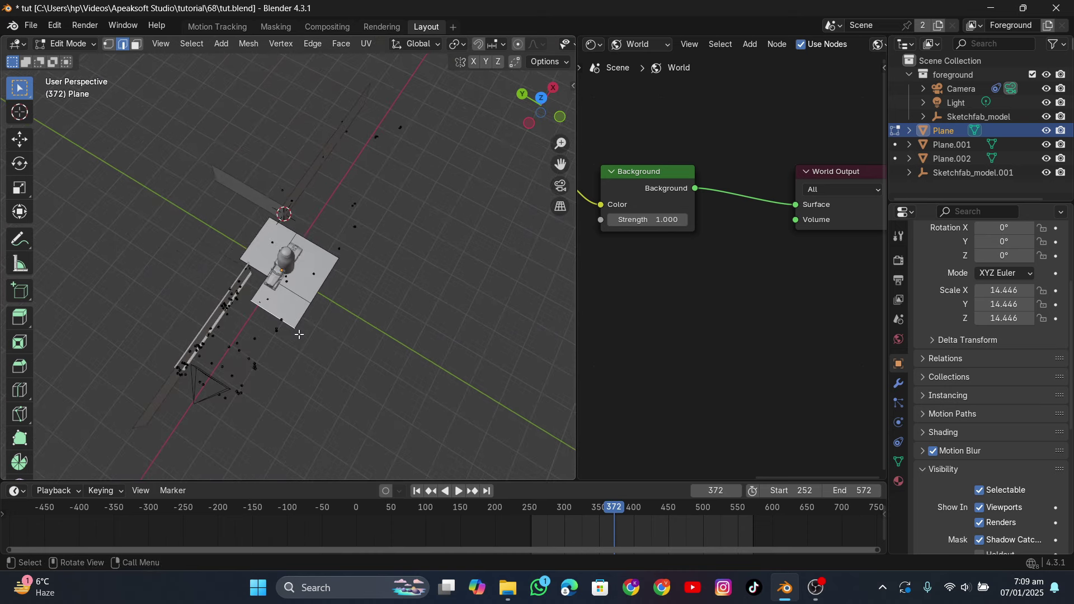
key("g")
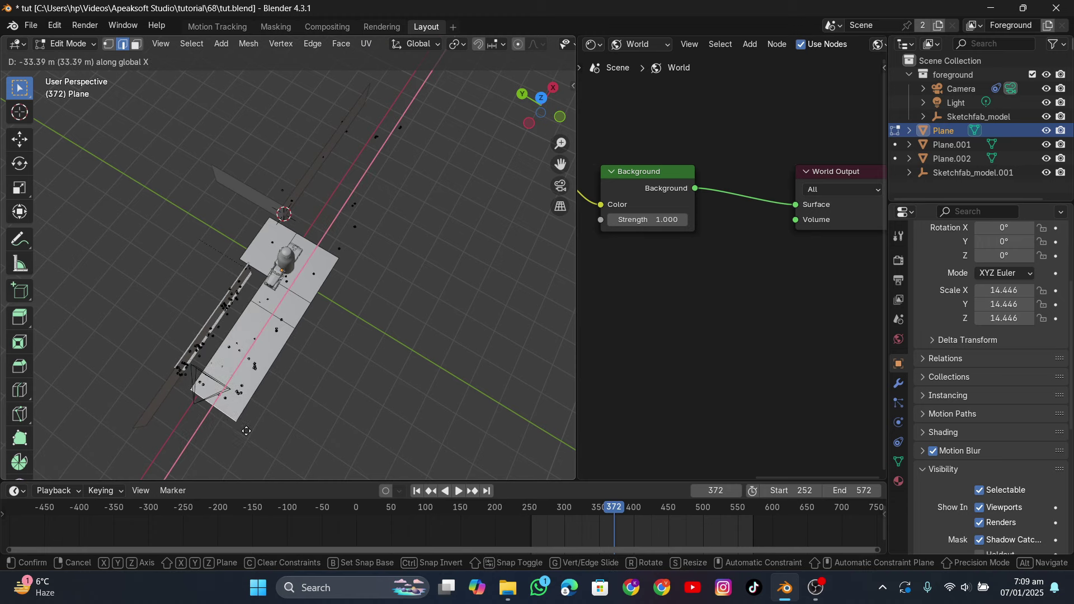
left_click(211, 448)
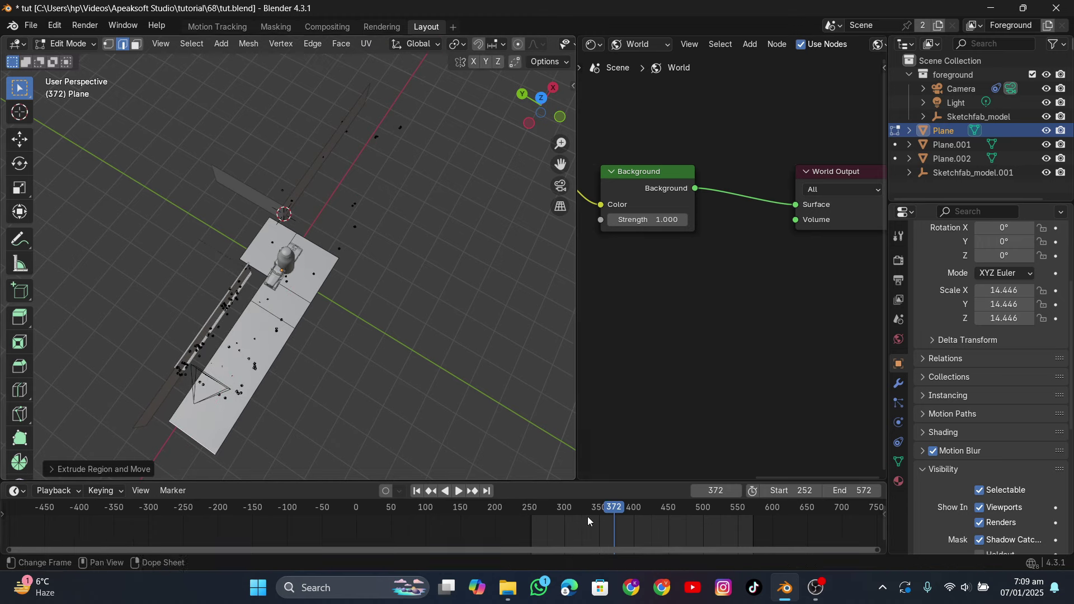
left_click_drag(587, 516, 541, 525)
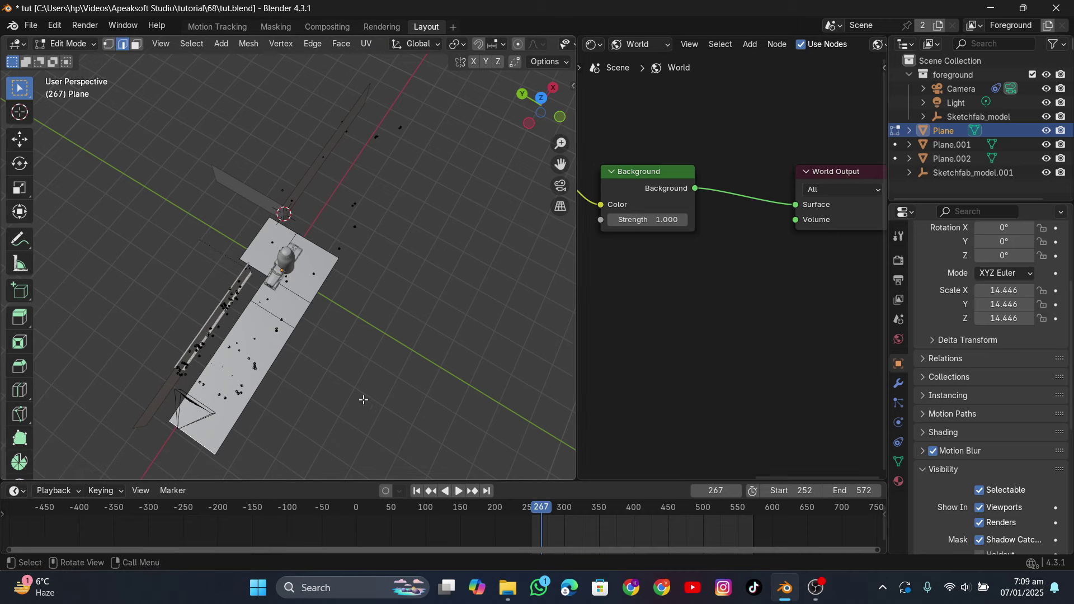
key("e")
left_click(357, 344)
key("Tab")
Step: Move the truck along X out in front of the bottle and along Y toward the middle of the ground plane
scroll(381, 330, "up", 3)
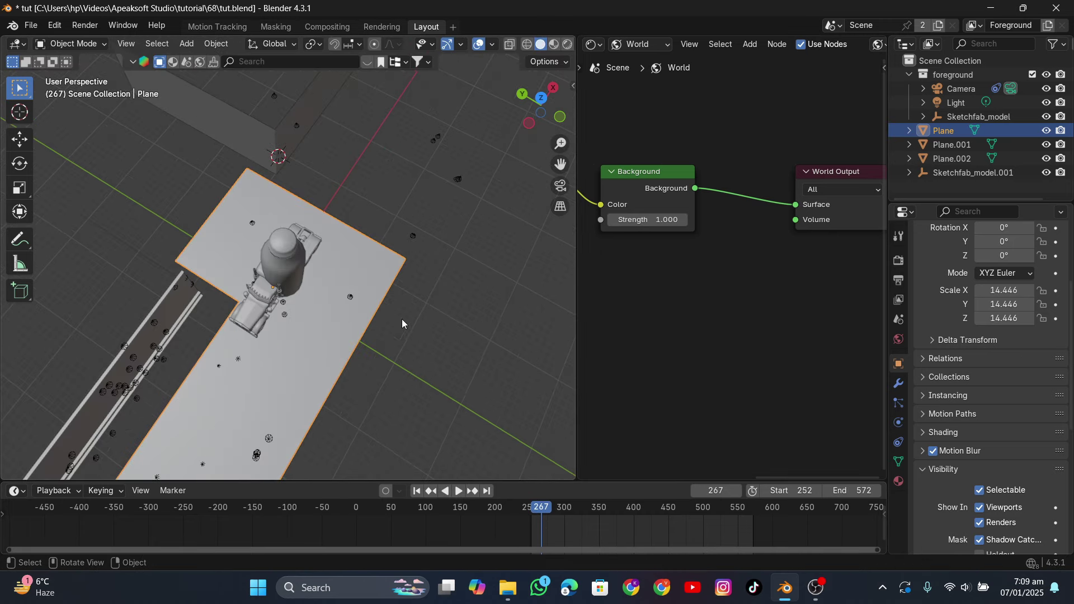
left_click(963, 177)
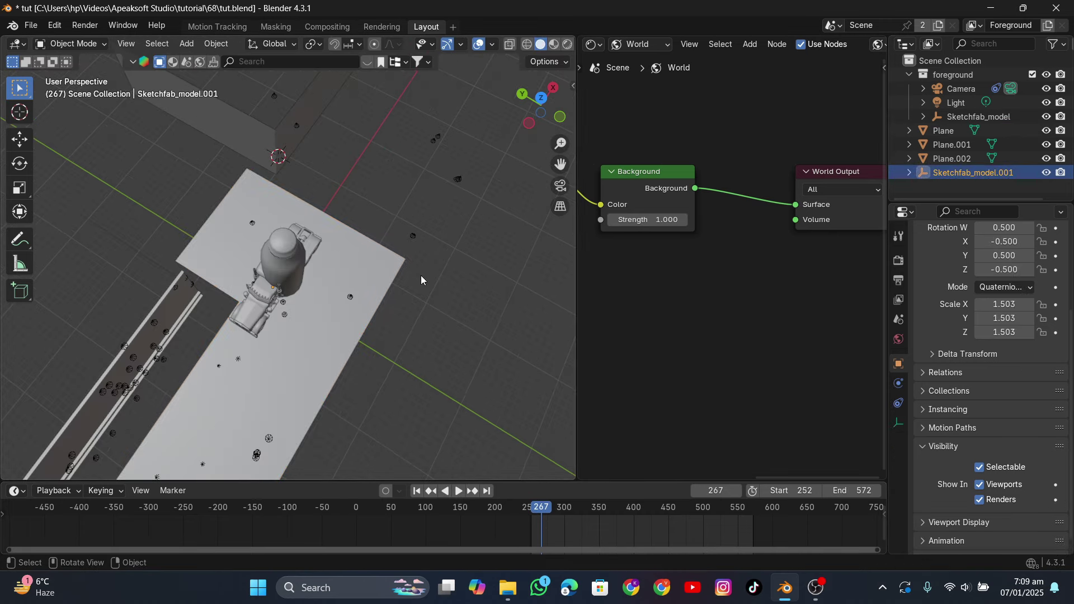
key("g")
key("x")
left_click(371, 363)
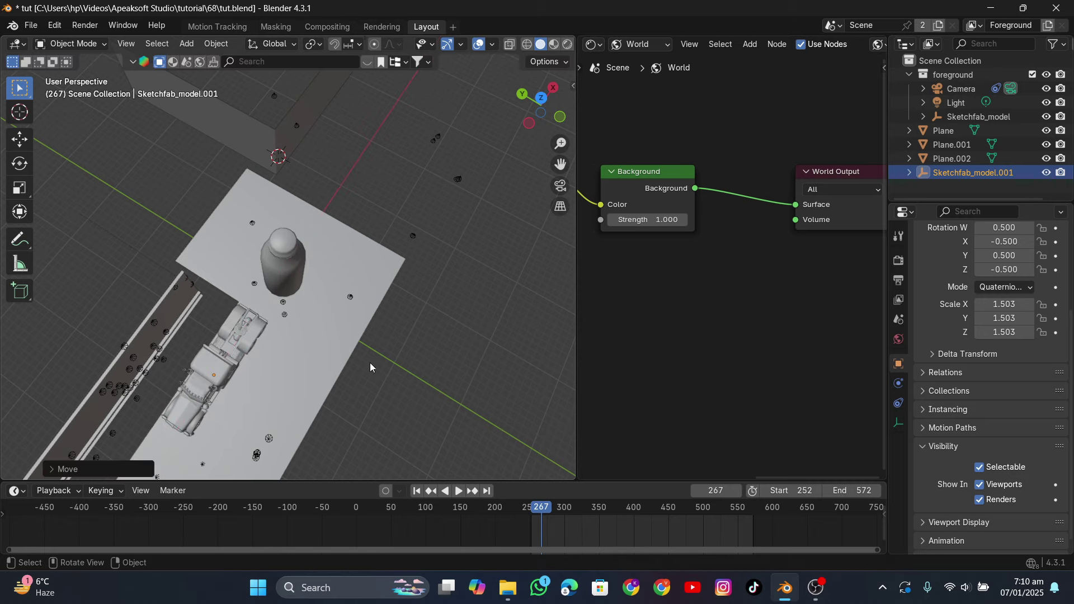
key("g")
key("y")
left_click(450, 309)
Step: View the scene through the camera in wireframe and shift the truck along Y onto the road's centre line
key("KP_0")
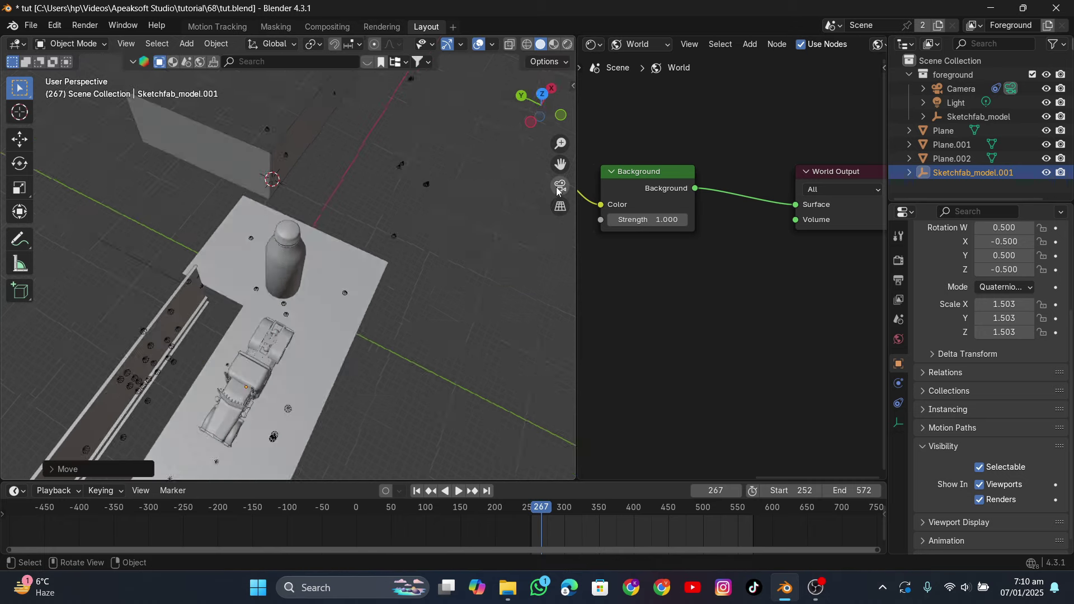
key("shift+z")
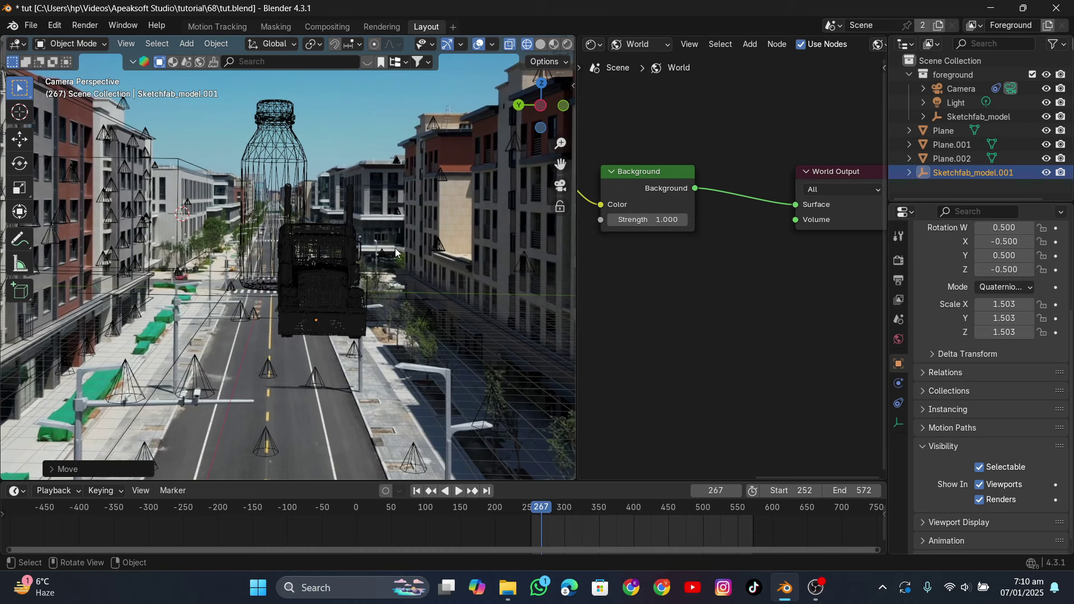
key("g")
key("x")
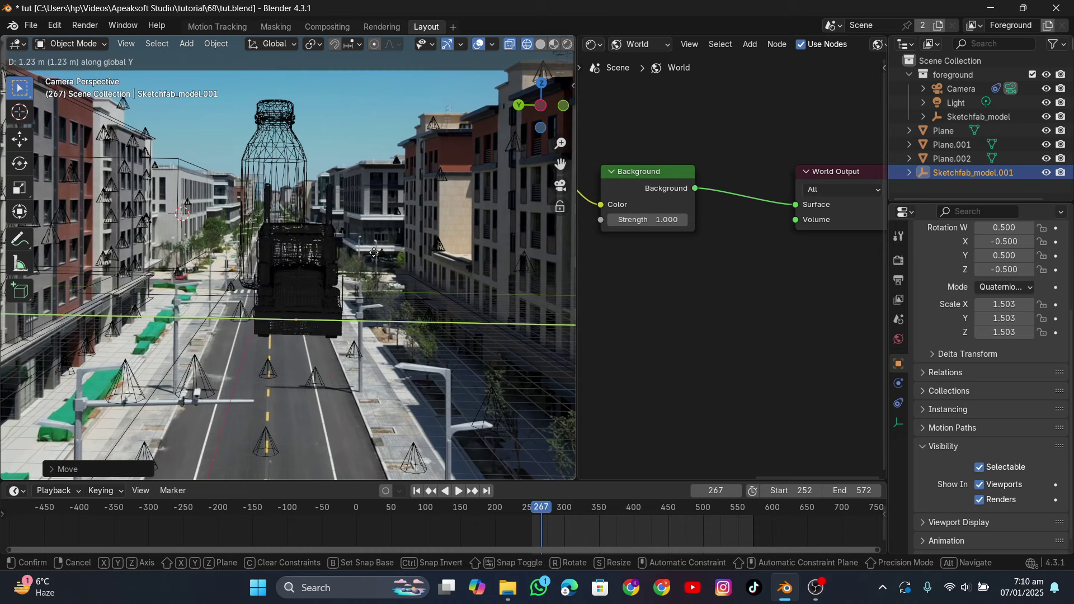
left_click(384, 251)
Step: Scale the truck down to about 0.867 to fit the road in the camera view and save the file
key("s")
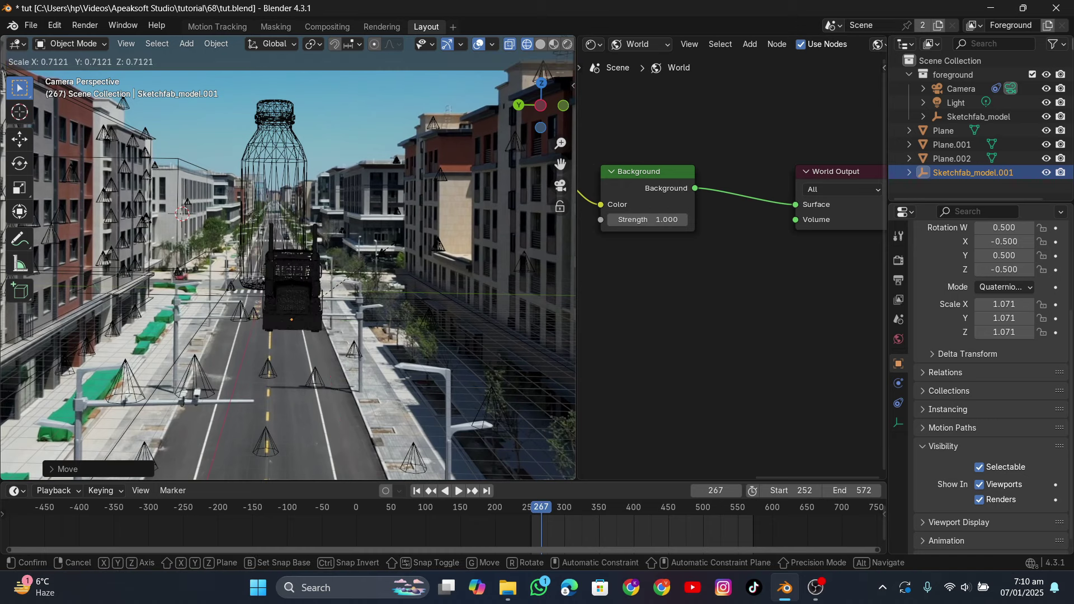
left_click(387, 249)
middle_click_drag(387, 249, 346, 305)
left_click(560, 186)
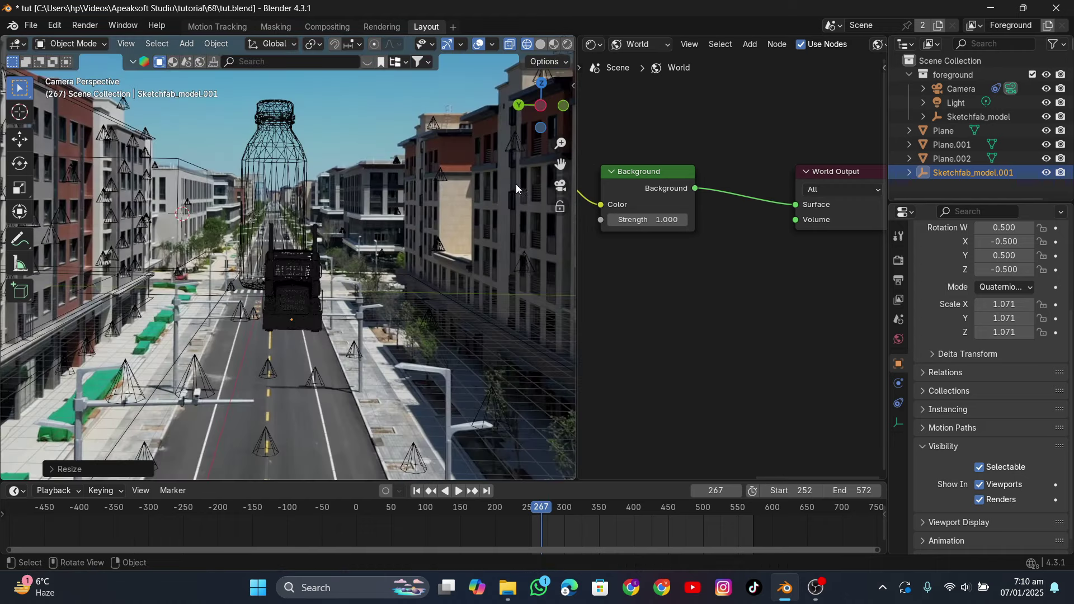
scroll(308, 297, "up", 2)
key("s")
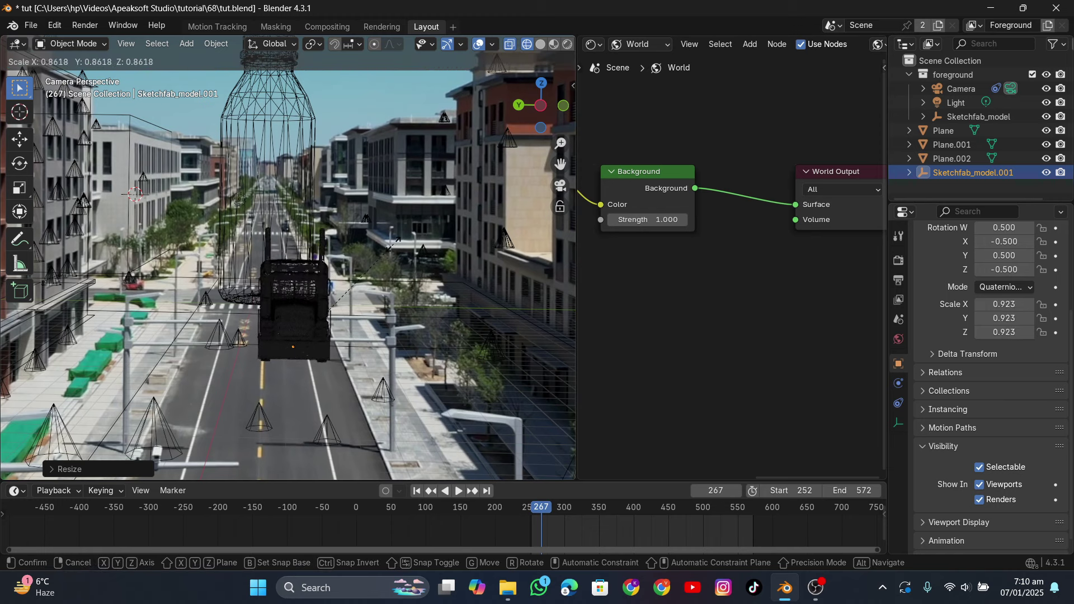
left_click(389, 251)
key("ctrl+s")
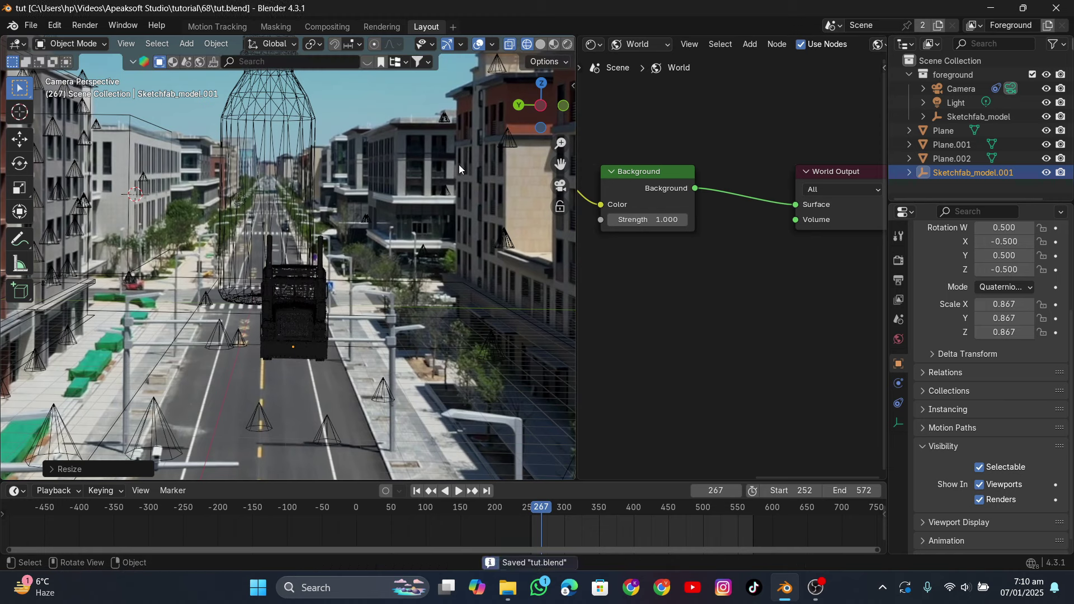
Step: Preview the truck and bottle in rendered shading up to frame 404, and return to solid shading
left_click(567, 46)
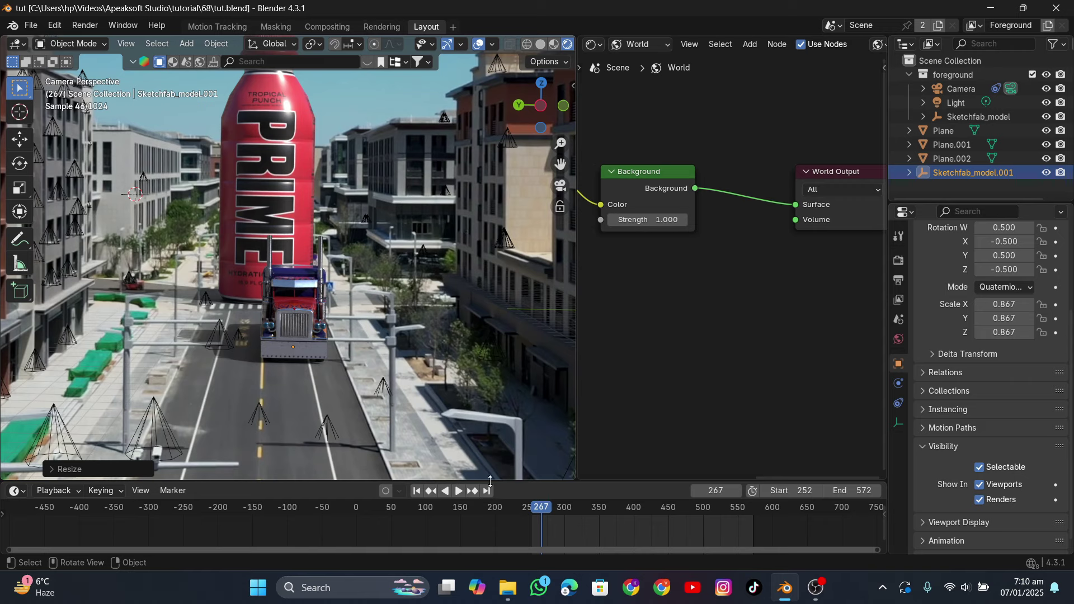
left_click_drag(548, 509, 636, 516)
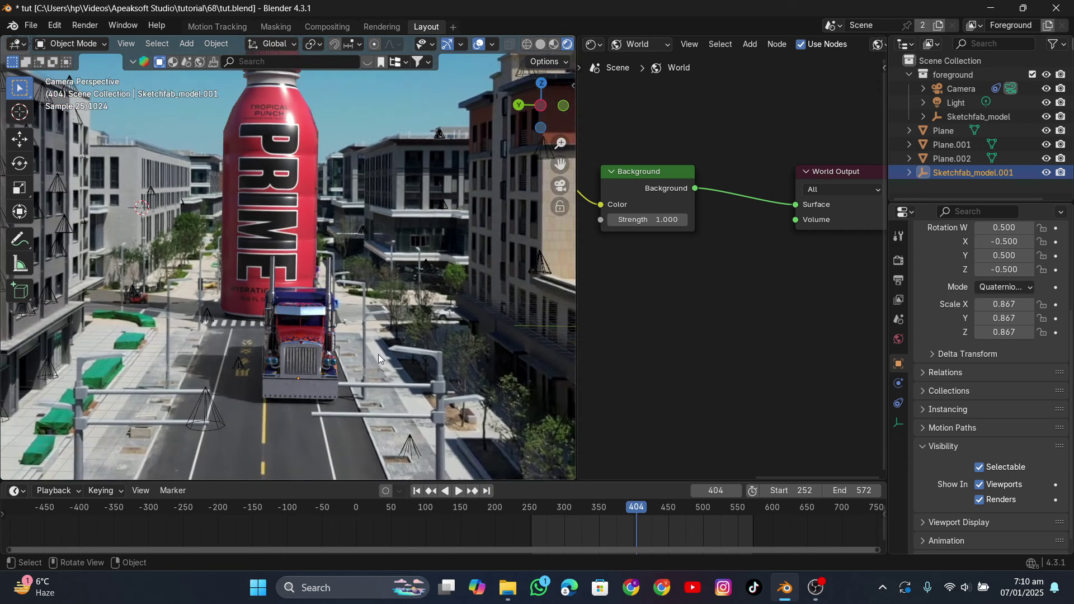
left_click(541, 44)
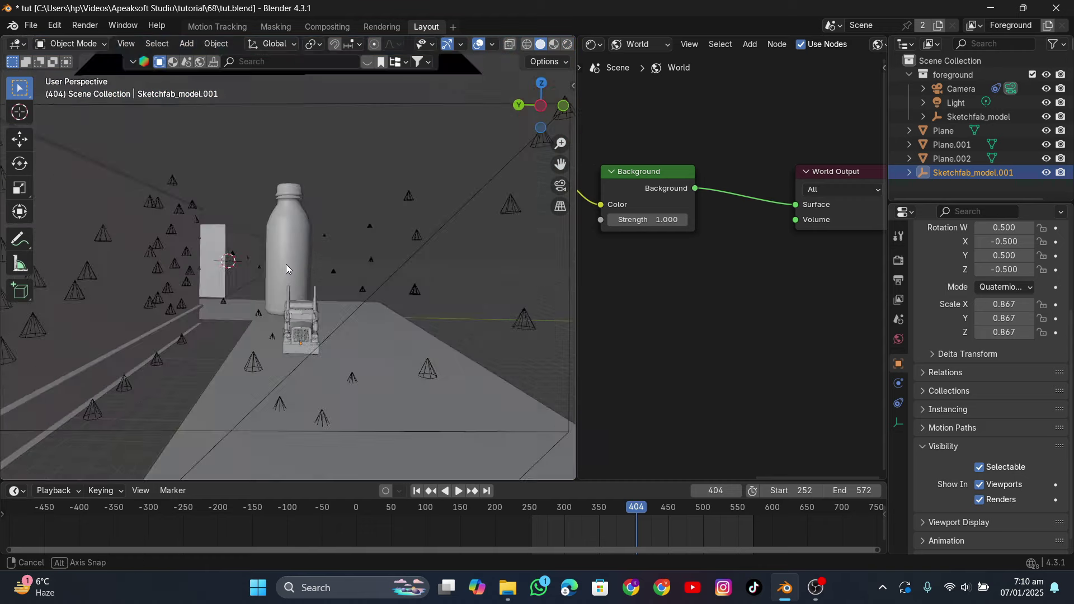
Step: At frame 252, move the truck along X toward the bottle and scale it up to about 0.952
middle_click_drag(287, 264, 200, 330)
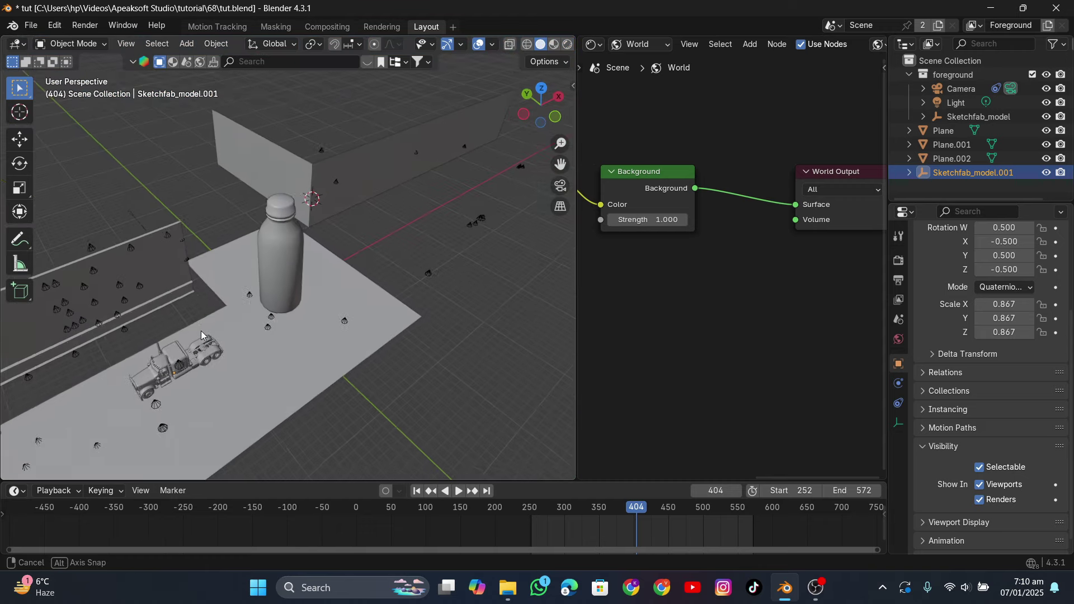
left_click(417, 491)
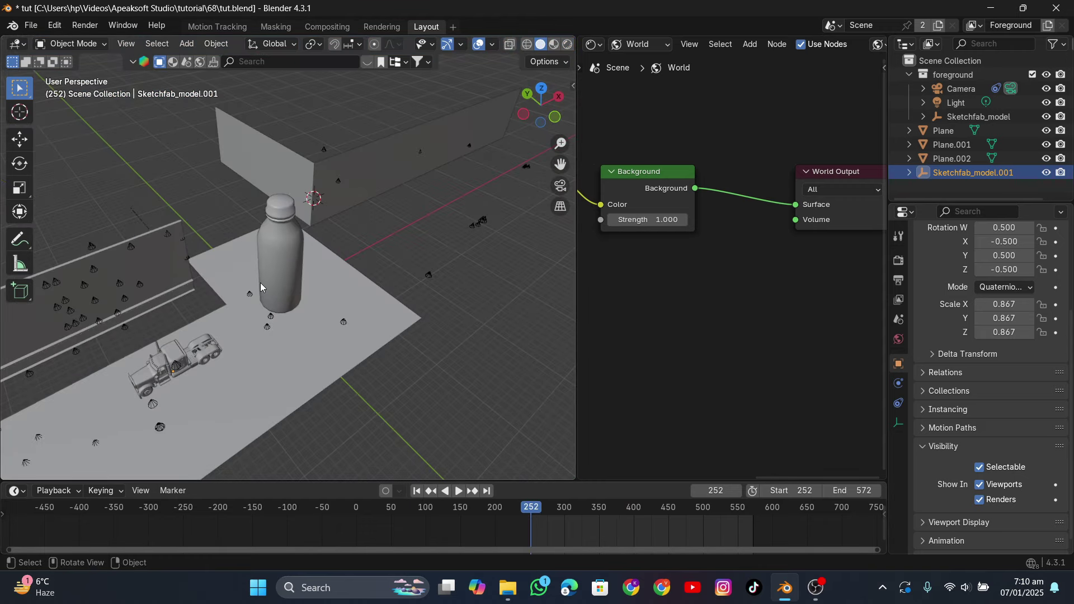
key("g")
key("x")
left_click(312, 283)
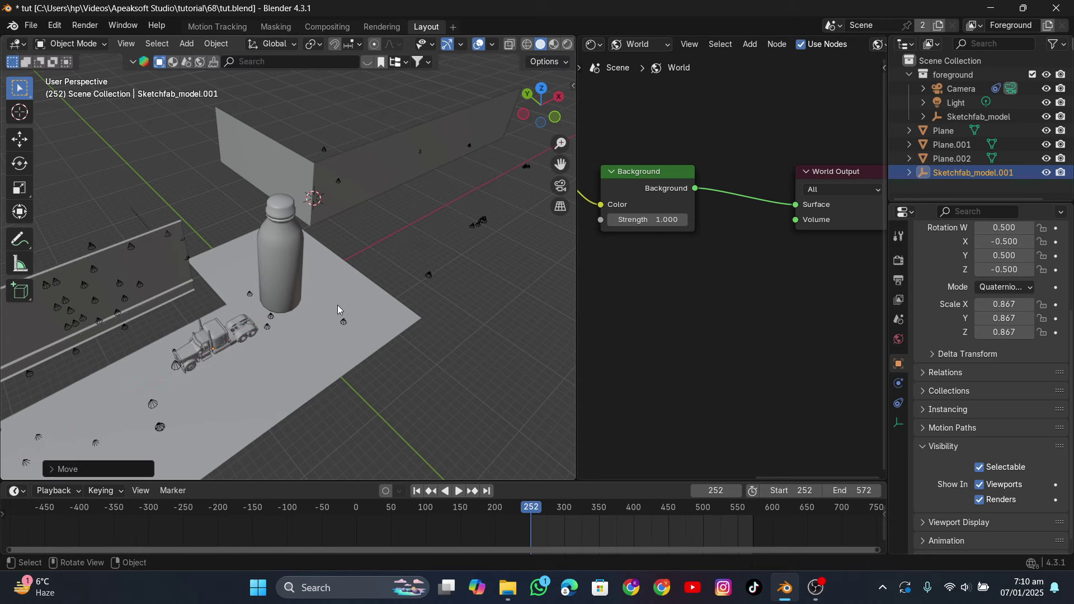
key("s")
left_click(288, 273)
middle_click_drag(288, 277, 243, 281)
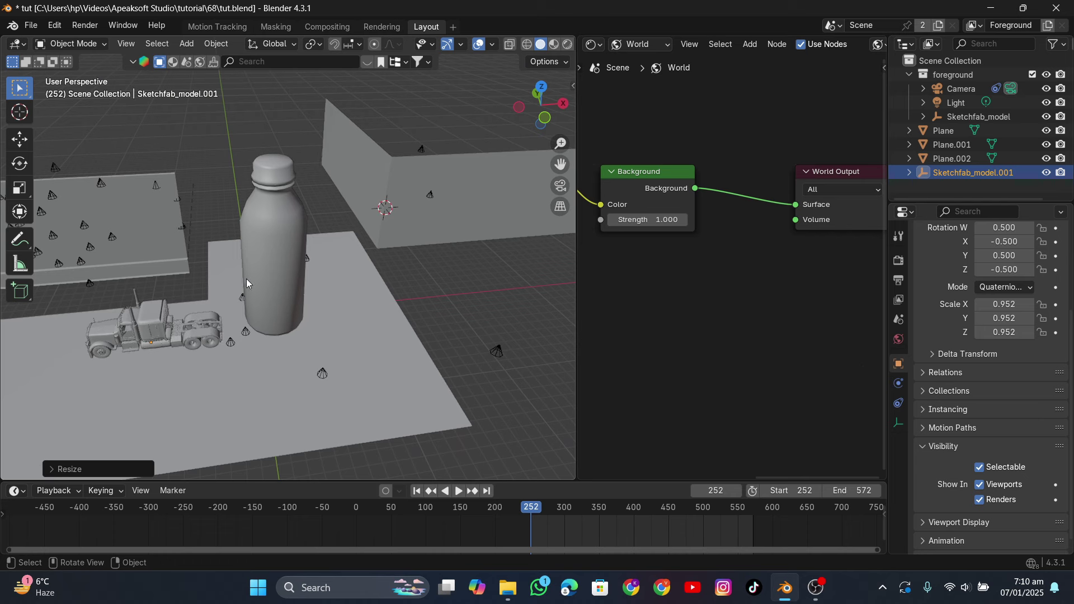
Step: Nudge the truck closer to the bottle along X and insert a Location keyframe at frame 252
key("g")
key("x")
left_click(259, 283)
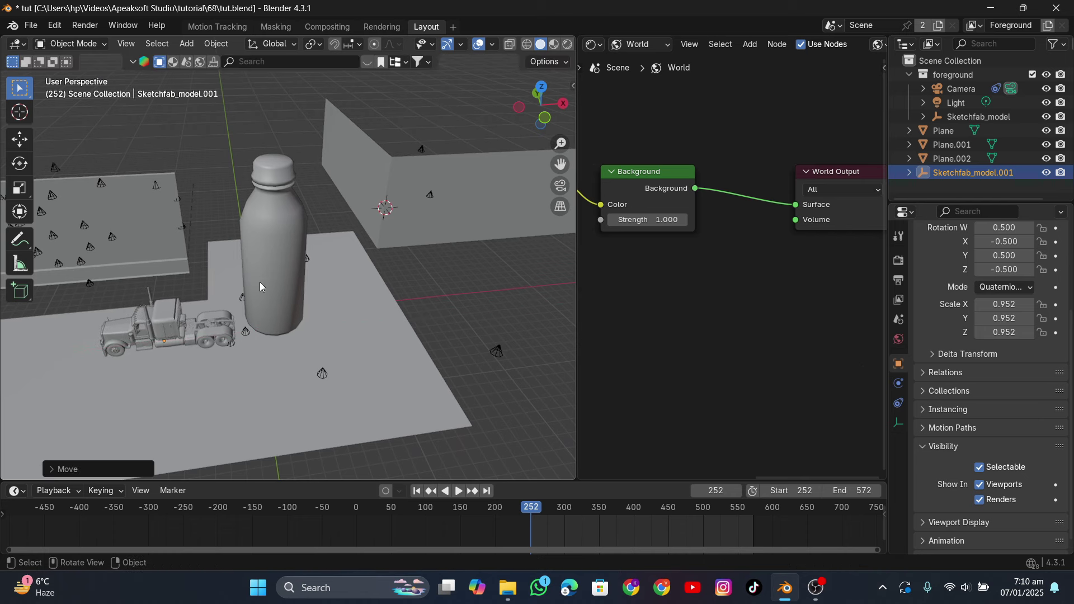
key("k")
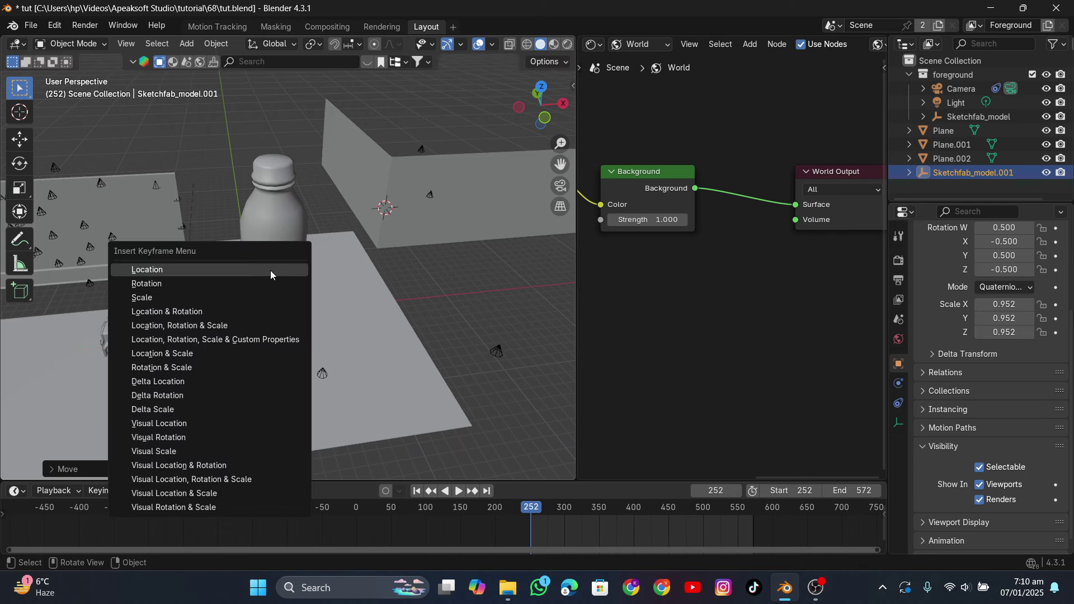
left_click(233, 270)
Step: At frame 572, move the truck along X down the road past the camera and insert a Location keyframe
left_click(487, 491)
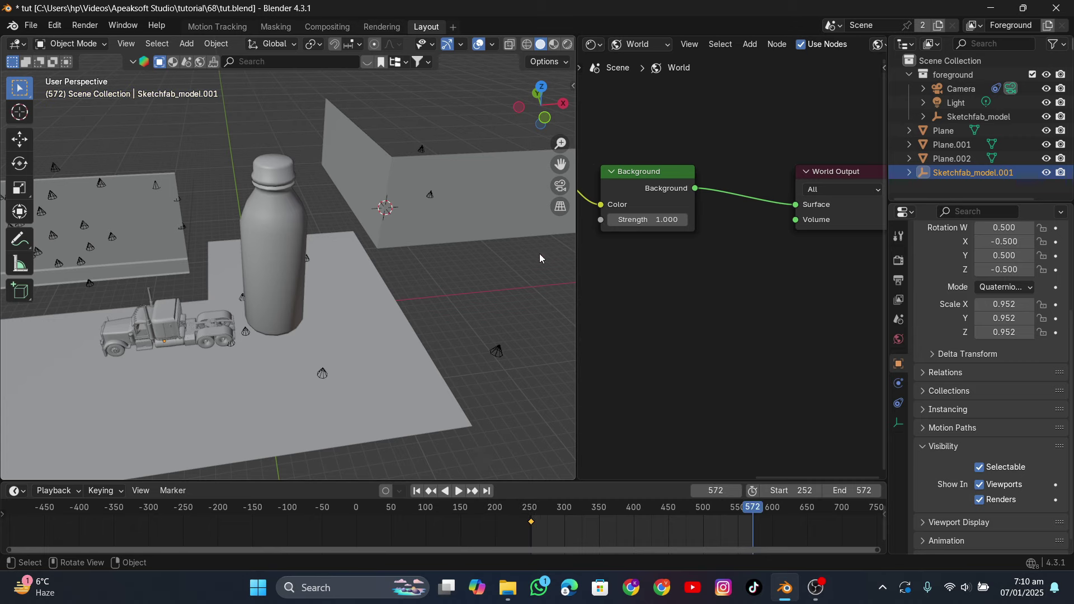
left_click(551, 194)
left_click(560, 185)
left_click(975, 174)
scroll(347, 297, "down", 6)
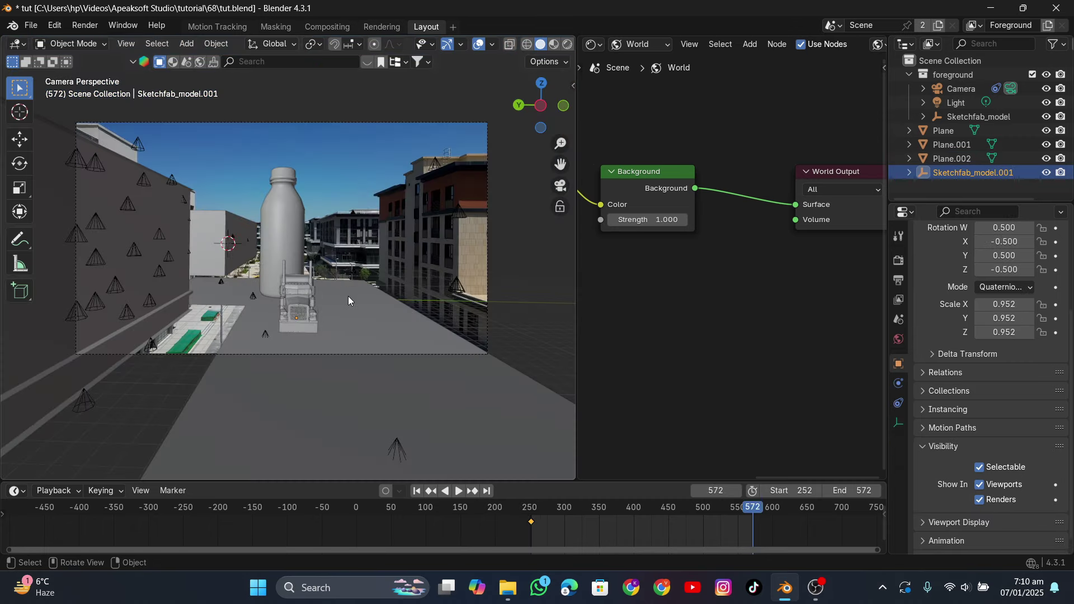
middle_click_drag(376, 283, 394, 374)
key("g")
key("x")
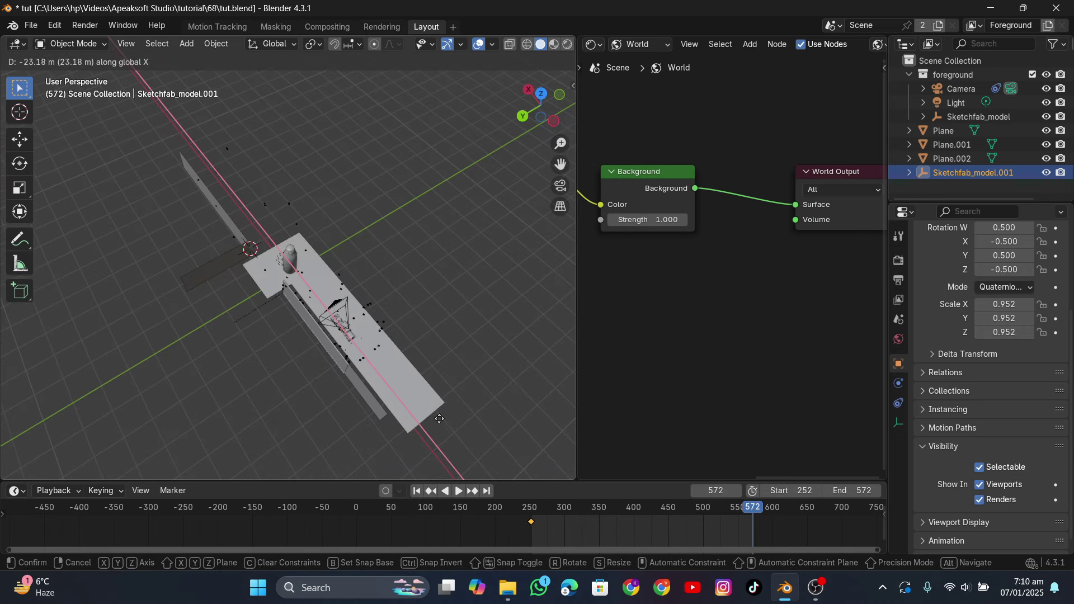
left_click(461, 445)
key("i")
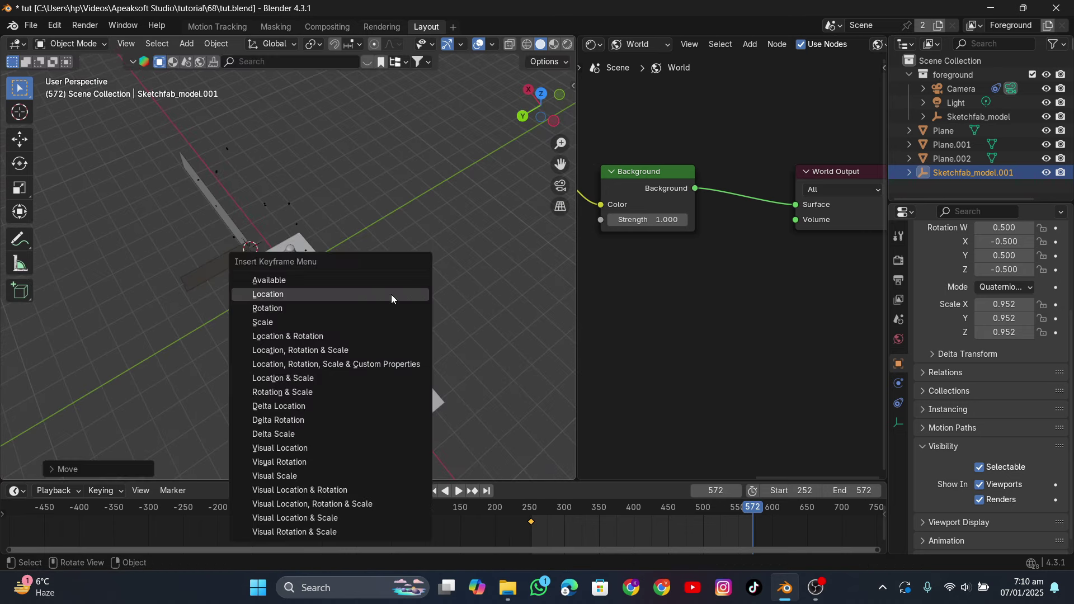
left_click(394, 295)
Step: Select both of the truck's location keyframes and change their interpolation mode
left_click_drag(499, 530, 832, 517)
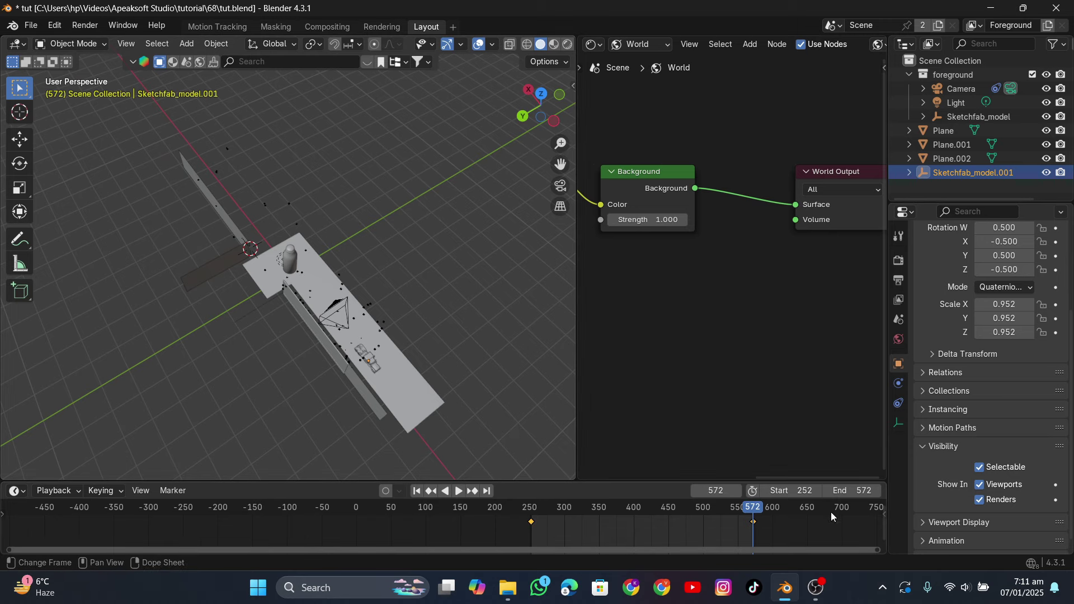
key("t")
left_click(394, 478)
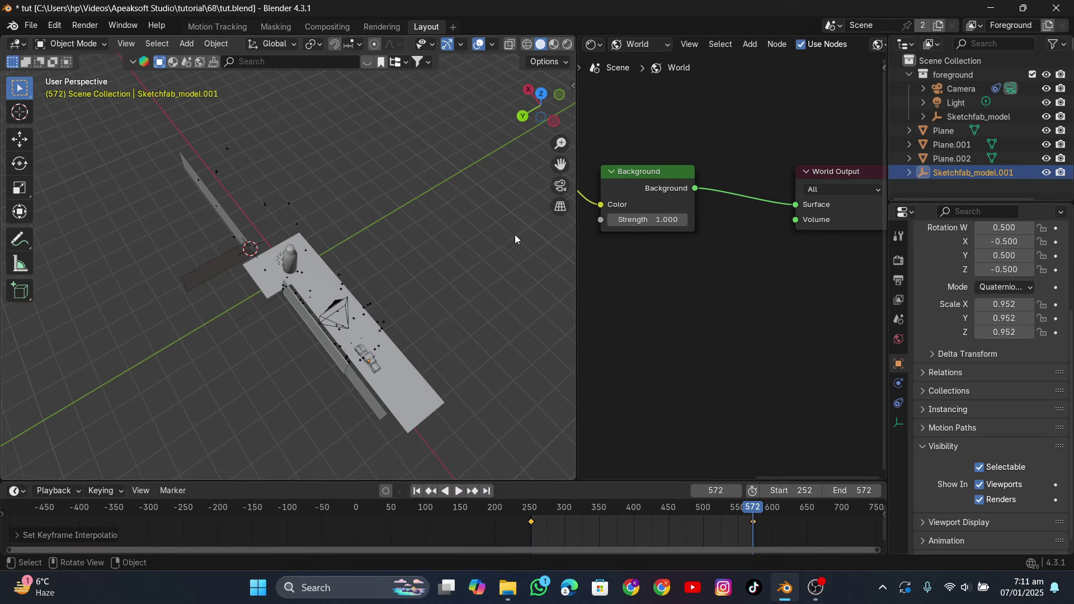
Step: Preview the truck's drive through the camera and try moving its end location keyframe to about frame 670
left_click(560, 185)
key("space")
left_click_drag(728, 515, 597, 520)
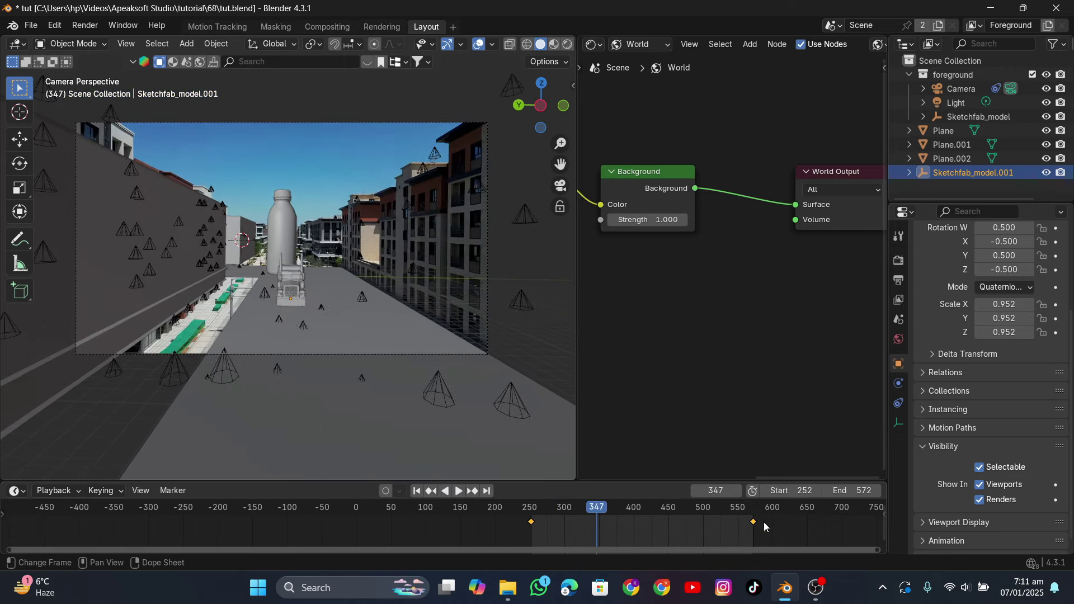
left_click_drag(776, 528, 721, 522)
key("g")
left_click(777, 534)
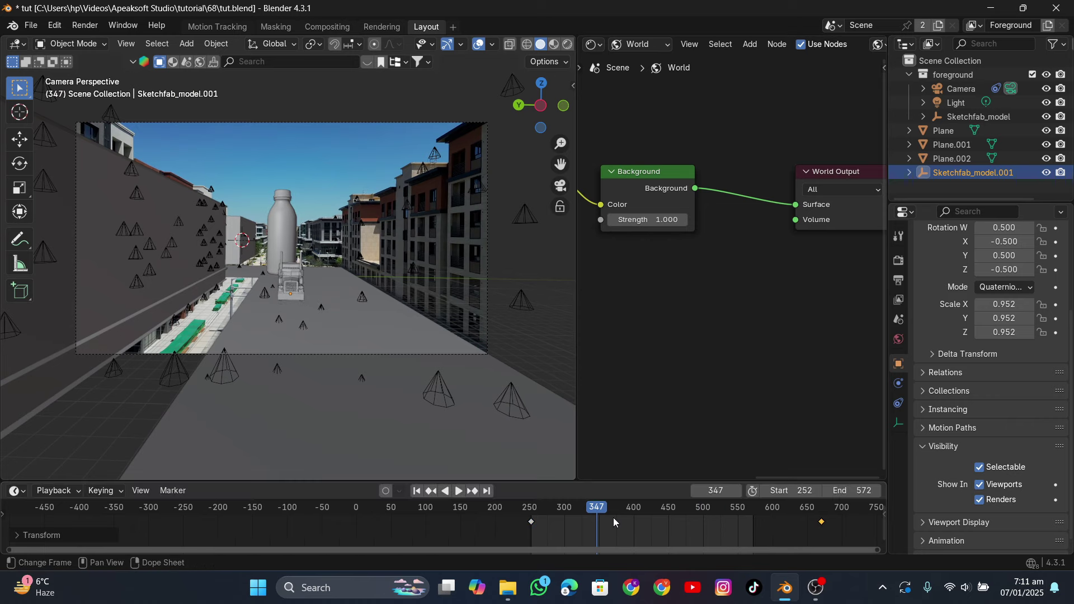
Step: Shift the truck's first location keyframe to about frame 300, preview the timing and save the file
key("space")
left_click_drag(659, 525, 560, 526)
key("space")
key("g")
left_click(616, 541)
key("space")
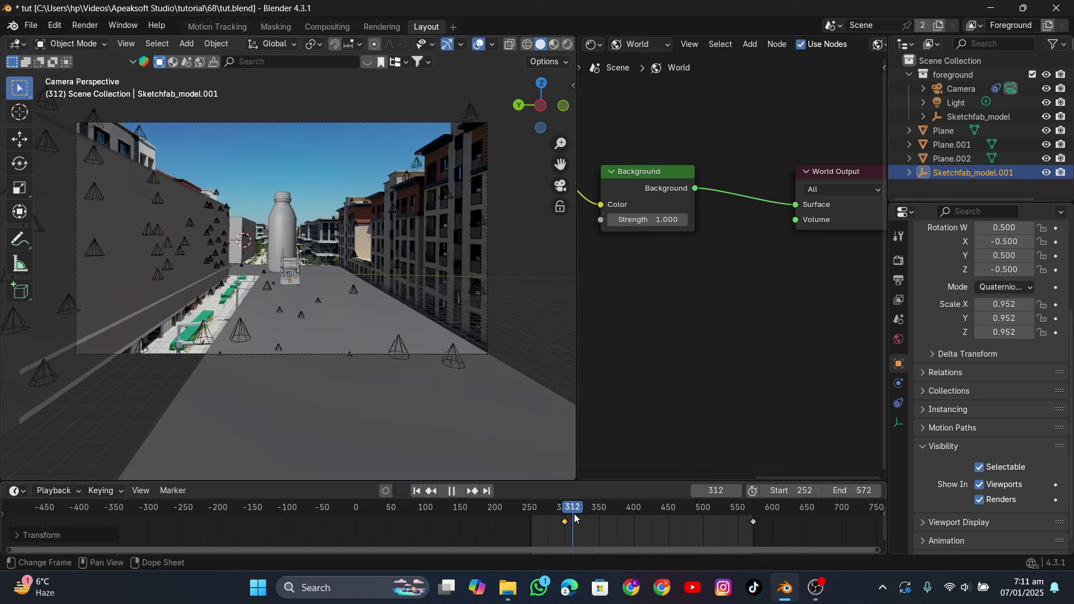
left_click_drag(627, 531, 527, 549)
key("space")
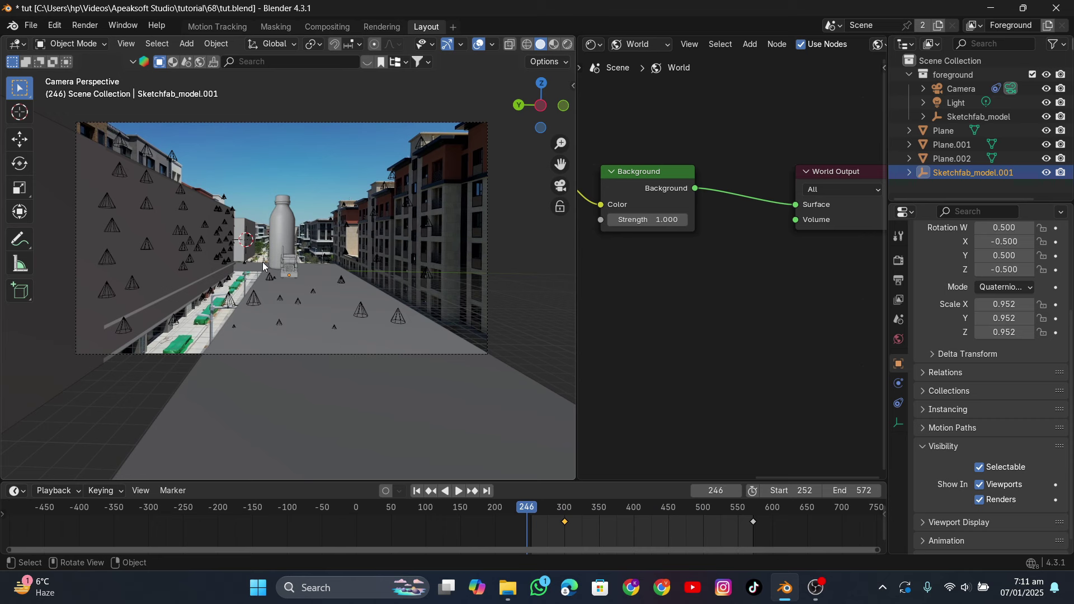
key("ctrl+s")
Step: At frame 252, add a plane and scale it up to about 9.92
middle_click_drag(264, 258, 266, 283)
left_click(431, 490)
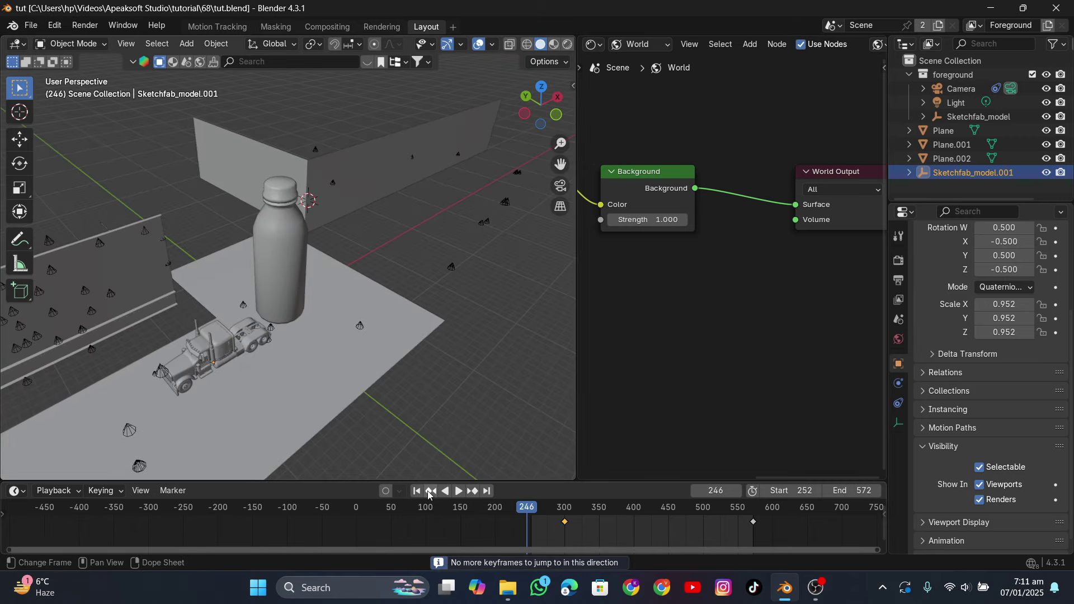
left_click(417, 490)
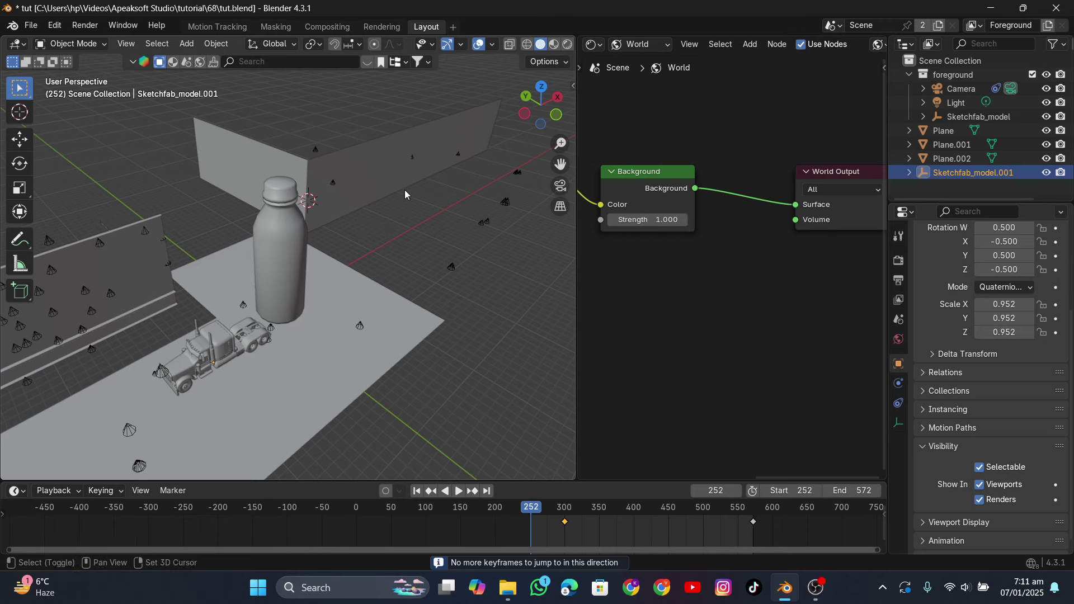
key("shift+a")
mouse_move(440, 151)
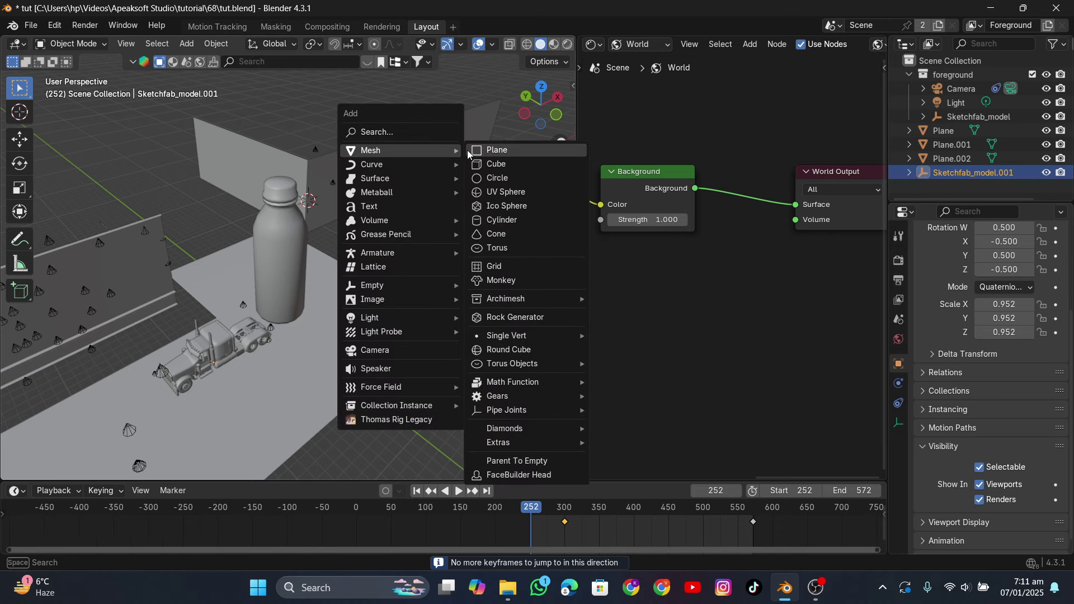
left_click(482, 150)
key("s")
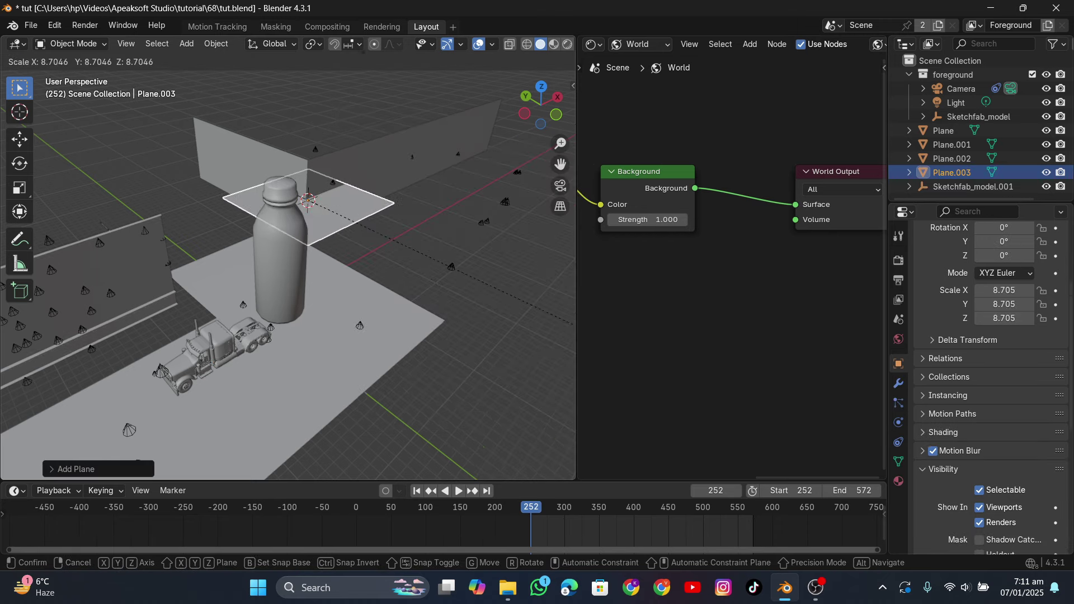
left_click(428, 7)
Step: Centre the new plane over the bottle and raise it just above the bottle's cap
left_click(541, 87)
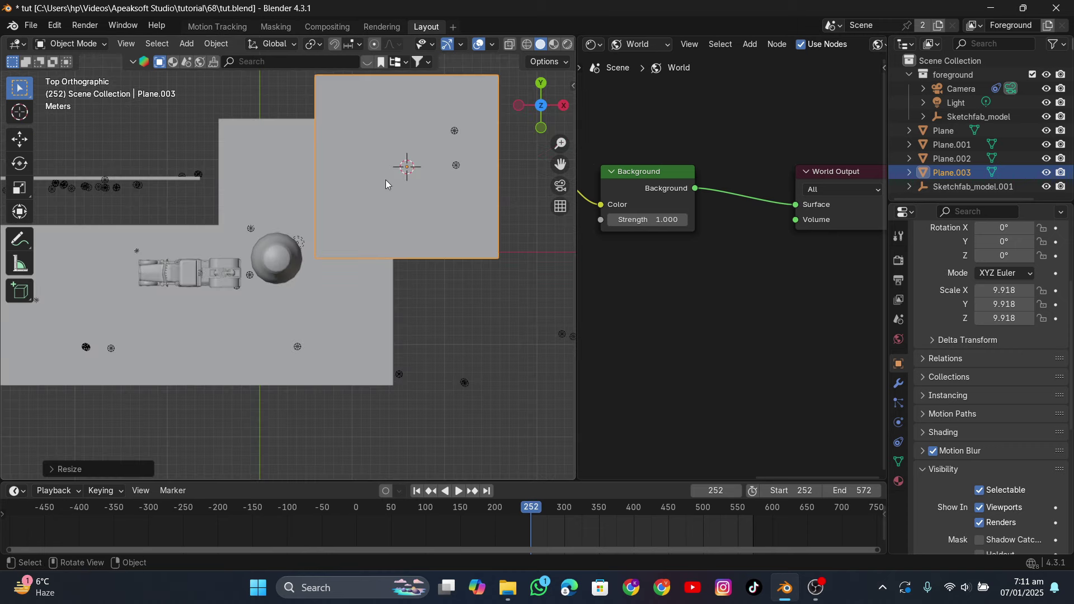
key("g")
left_click(252, 271)
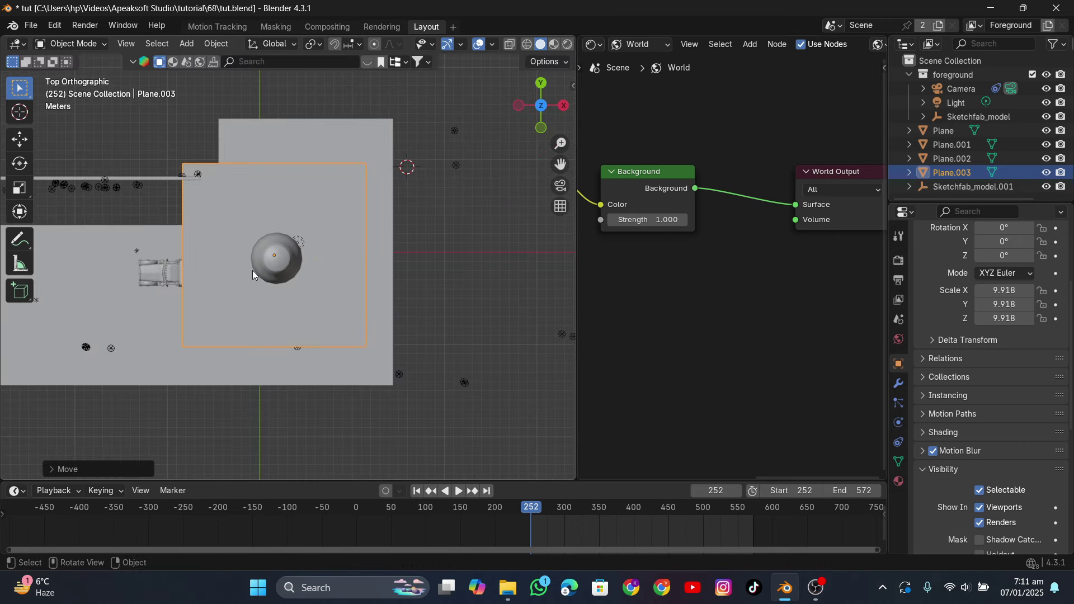
left_click(539, 128)
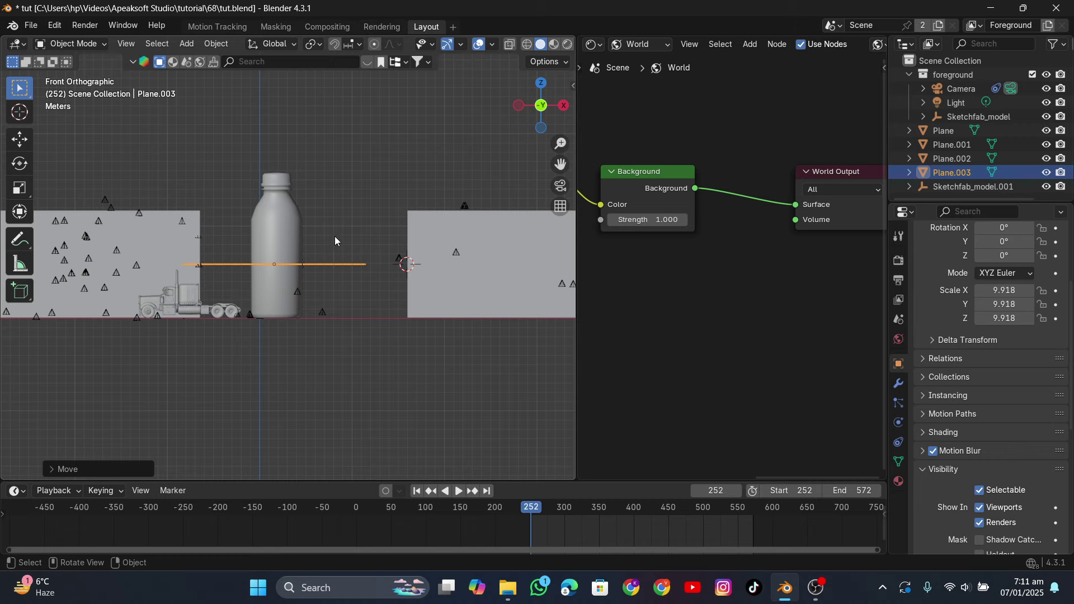
key("g")
left_click(338, 139)
Step: Enlarge the raised plane slightly and apply its scale
key("s")
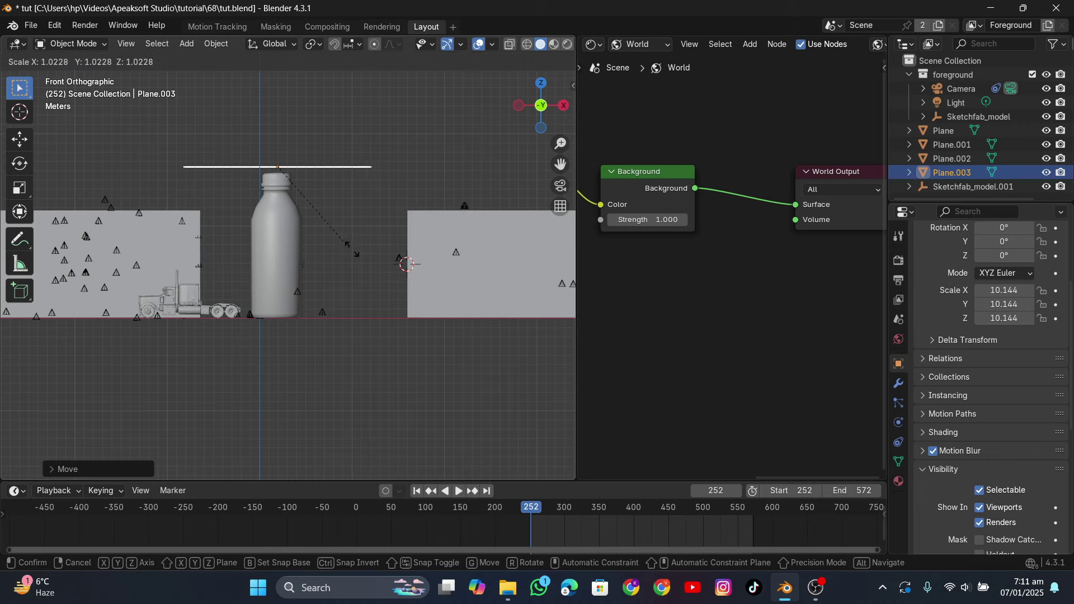
left_click(388, 278)
middle_click_drag(391, 275, 335, 235)
key("ctrl+a")
left_click(348, 226)
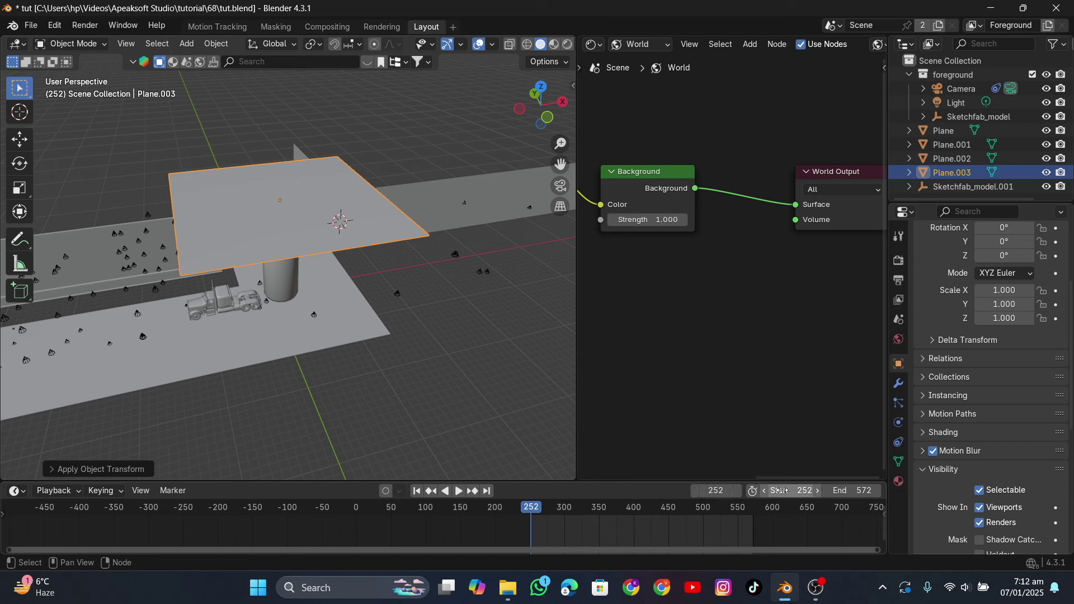
Step: Set the scene's start frame to 150 and go to that frame
left_click_drag(792, 492, 736, 491)
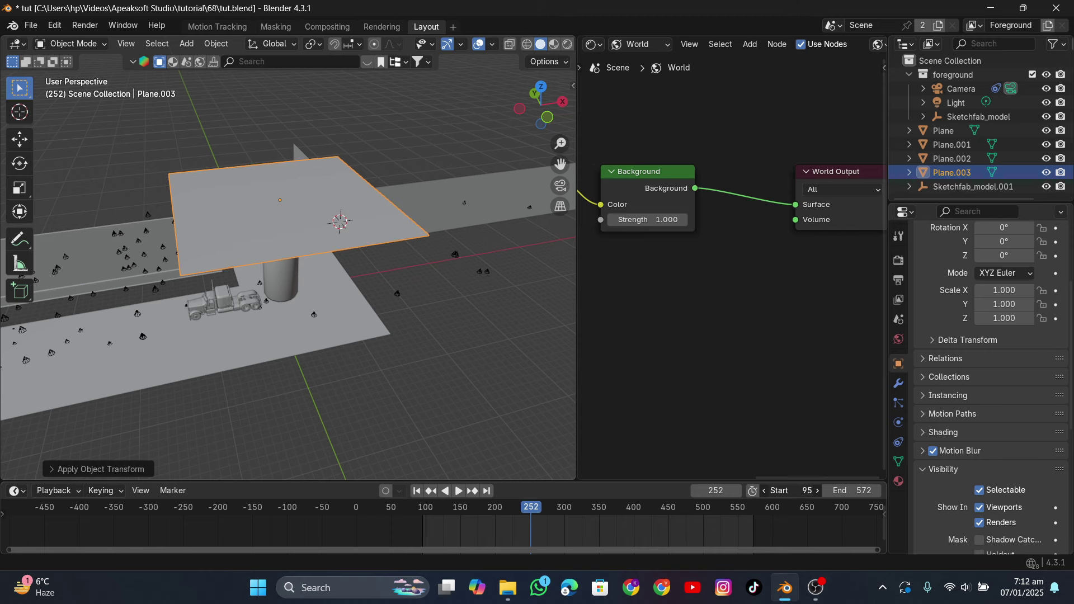
left_click(416, 490)
middle_click_drag(391, 451, 368, 277)
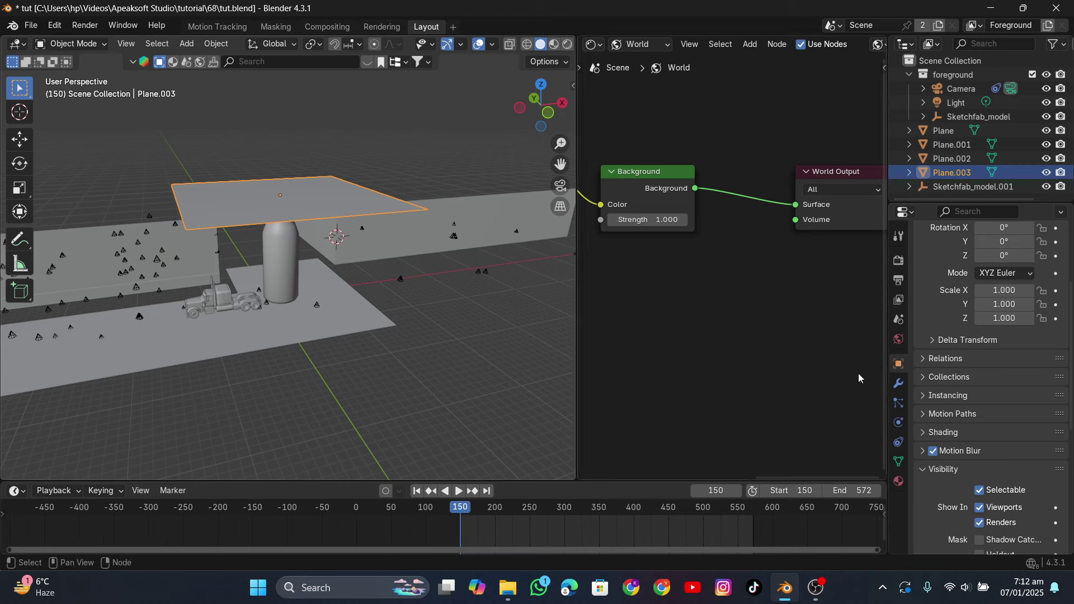
Step: Apply the raised plane's scale again and repeatedly subdivide its mesh into a dense grid
key("ctrl+a")
left_click(291, 206)
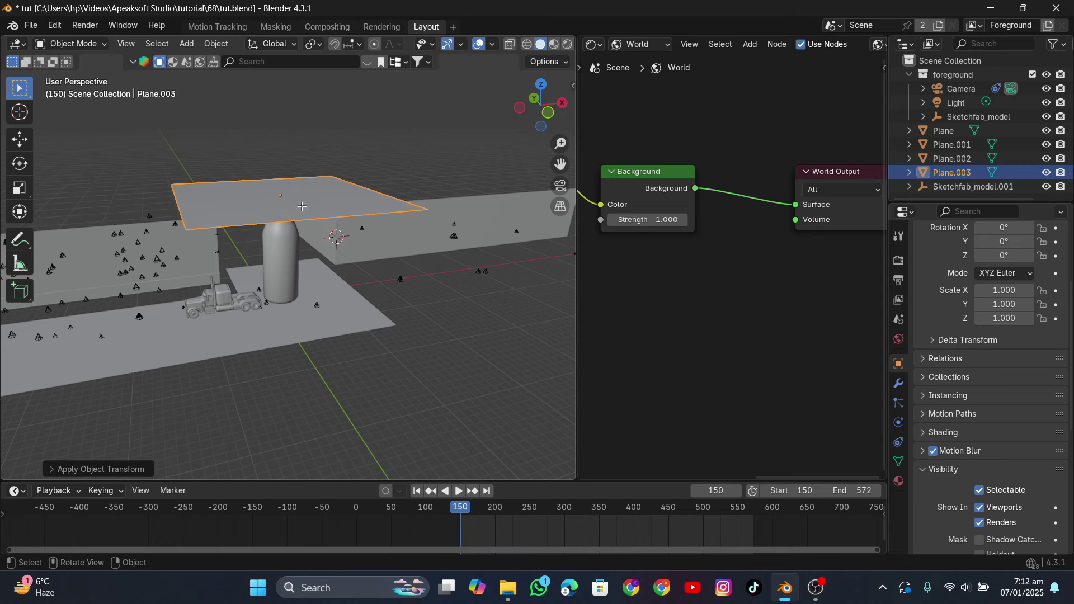
key("Tab")
key("ctrl+e")
left_click(299, 151)
key("ctrl+e")
left_click(299, 150)
key("ctrl+e")
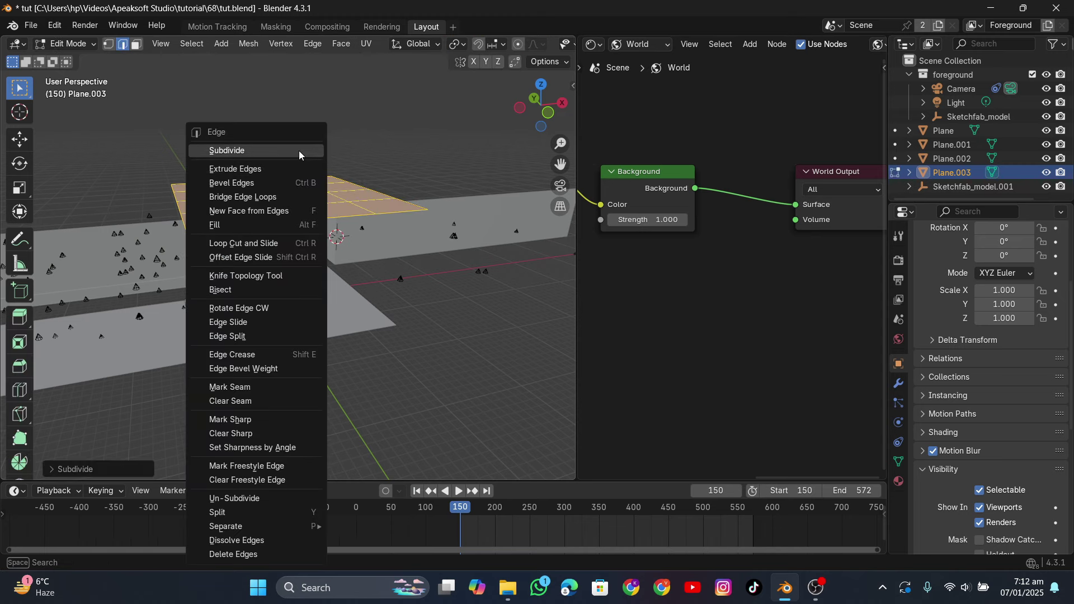
left_click(299, 150)
middle_click_drag(299, 150, 305, 190)
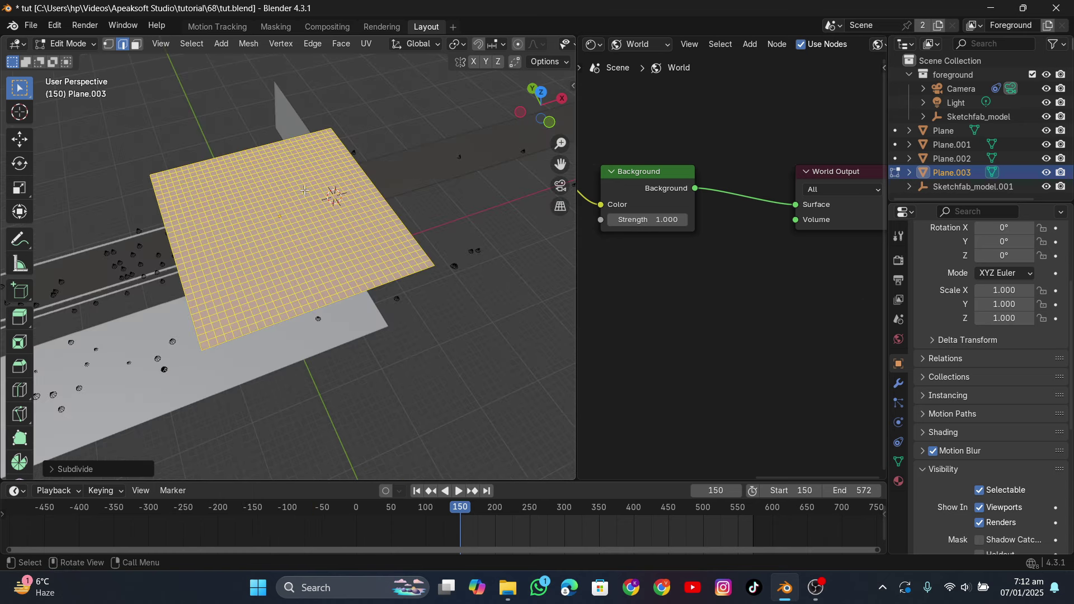
key("ctrl+e")
left_click(272, 150)
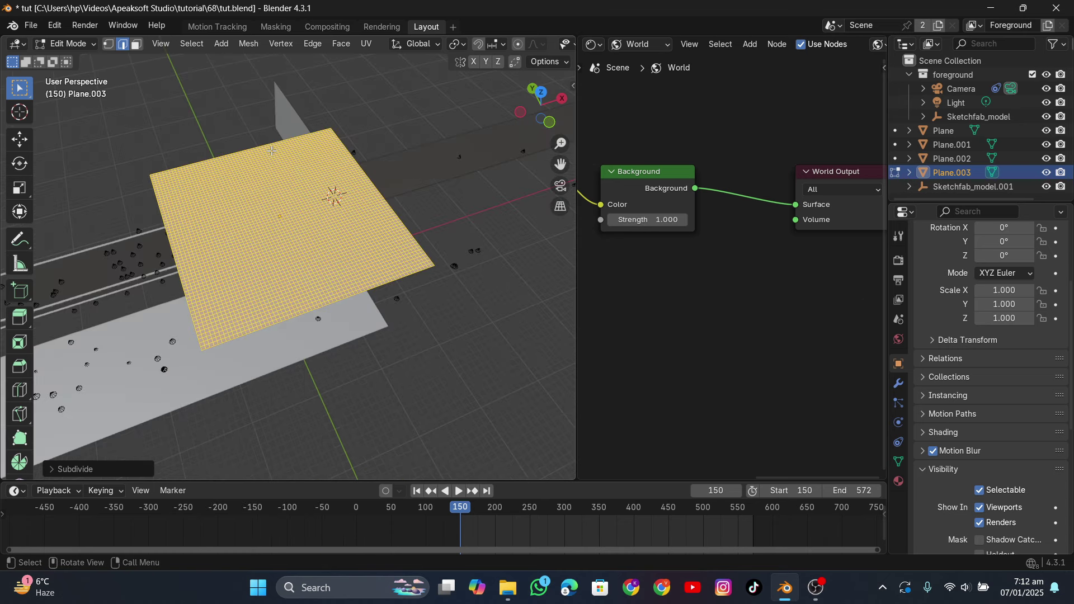
key("Tab")
middle_click_drag(272, 151, 317, 173)
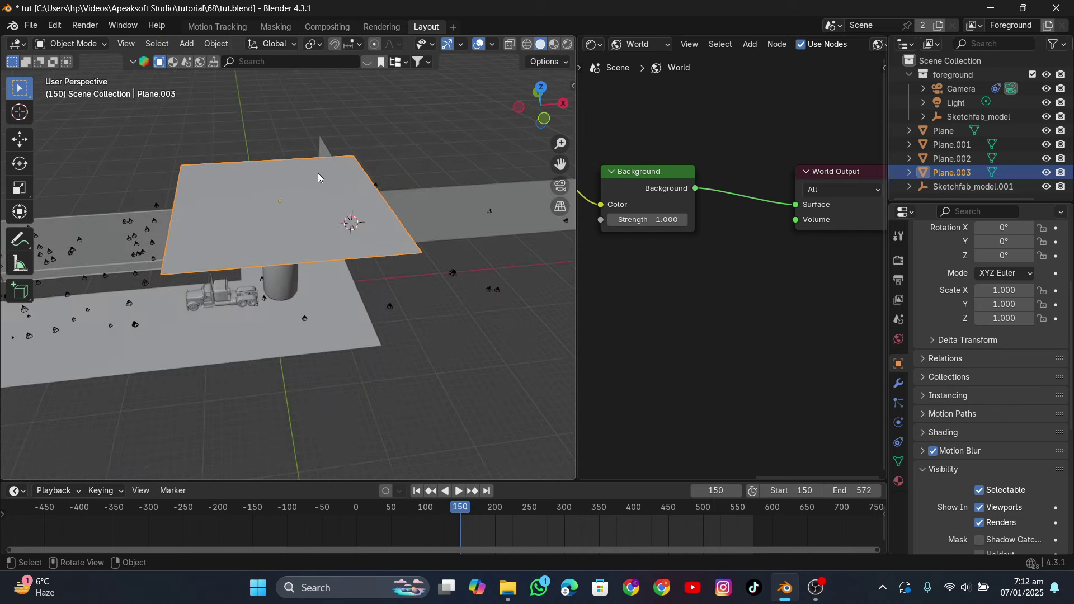
Step: Add Cloth physics to the subdivided plane above the bottle
left_click(899, 423)
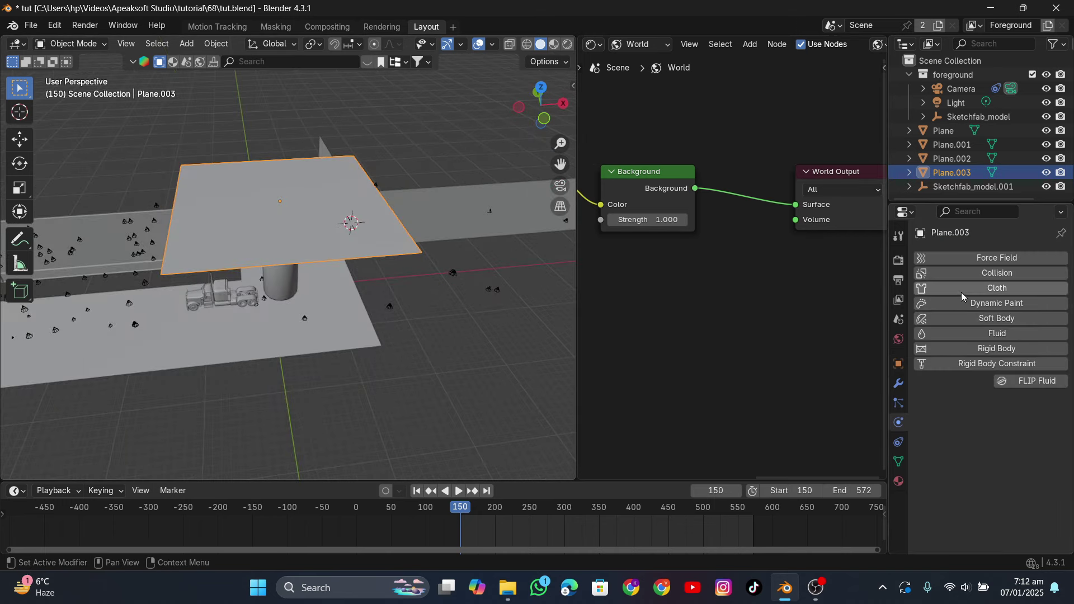
left_click(983, 288)
middle_click_drag(334, 246, 374, 413)
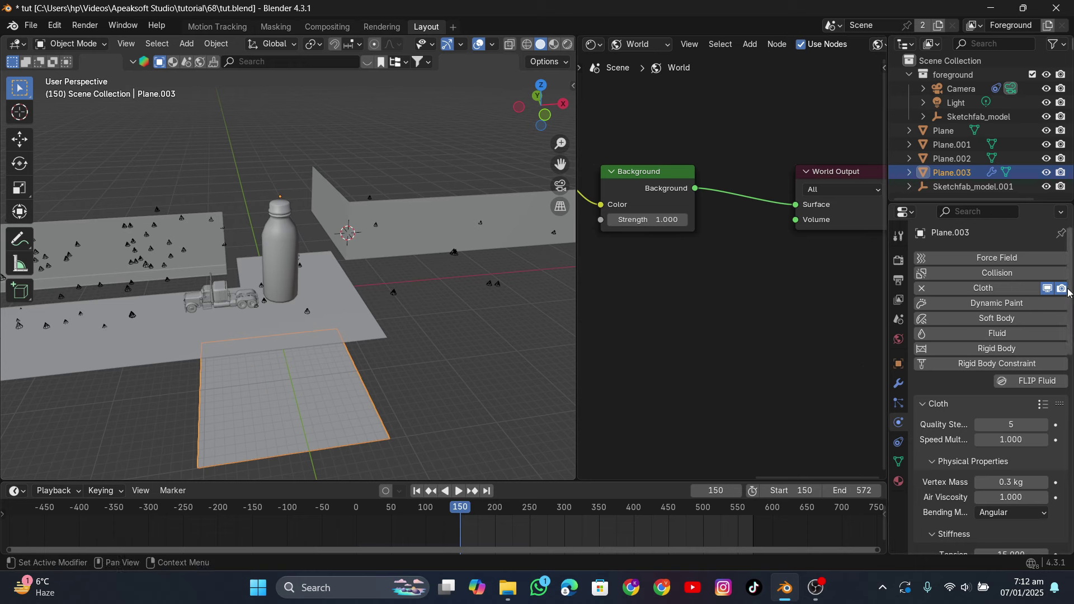
Step: Set the cloth cache's simulation start to 150 and end to 573, and return to the first frame
scroll(1007, 489, "down", 10)
left_click(970, 477)
scroll(974, 477, "down", 6)
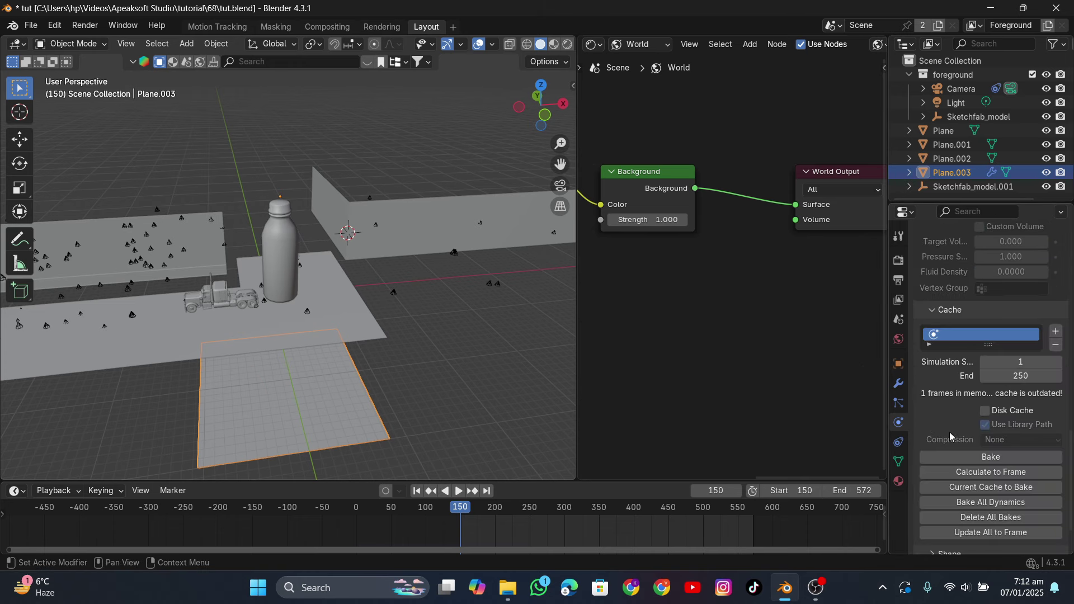
left_click(1013, 363)
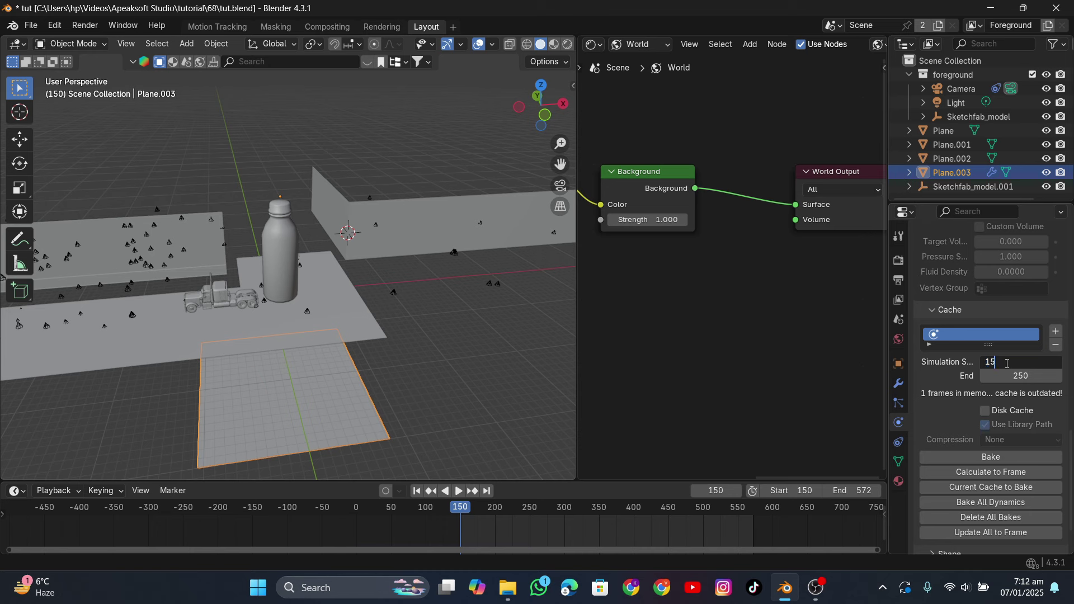
key("Return")
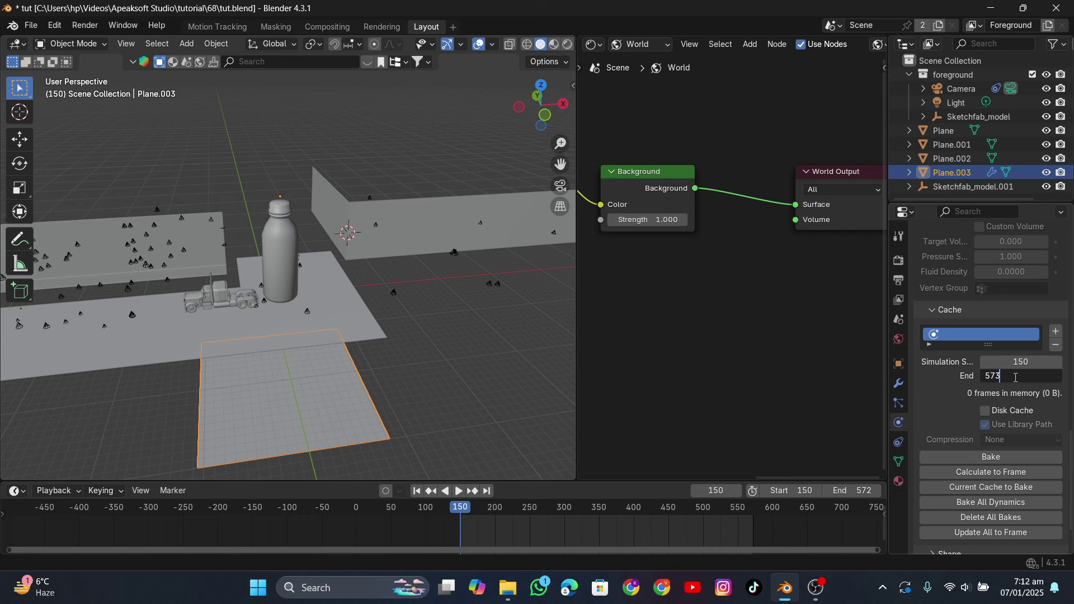
left_click(1016, 378)
type("573")
key("Return")
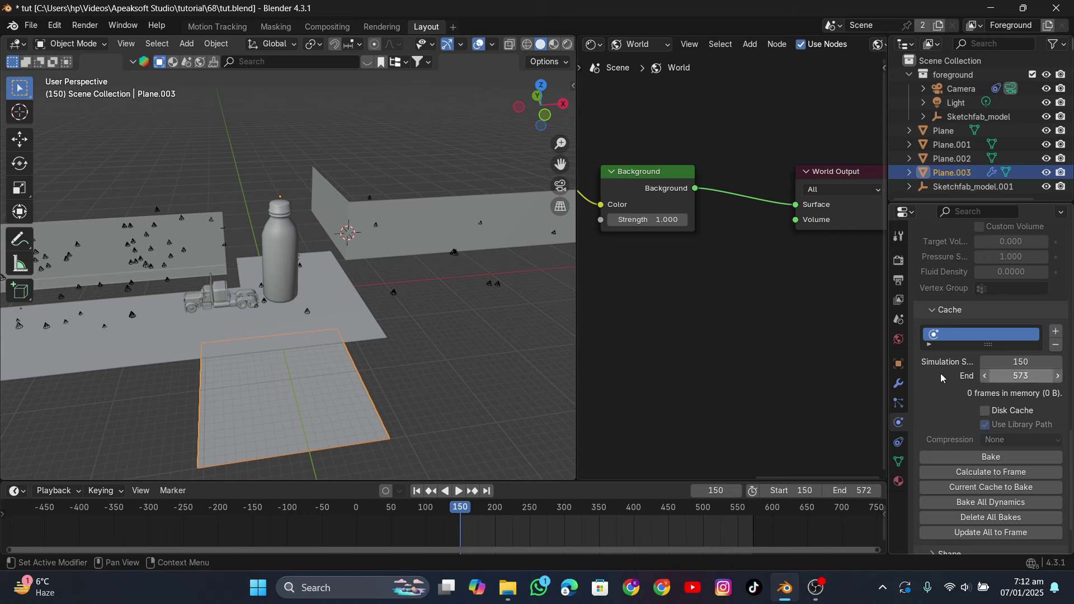
left_click(420, 491)
Step: Add Collision physics to the bottle
left_click(274, 249)
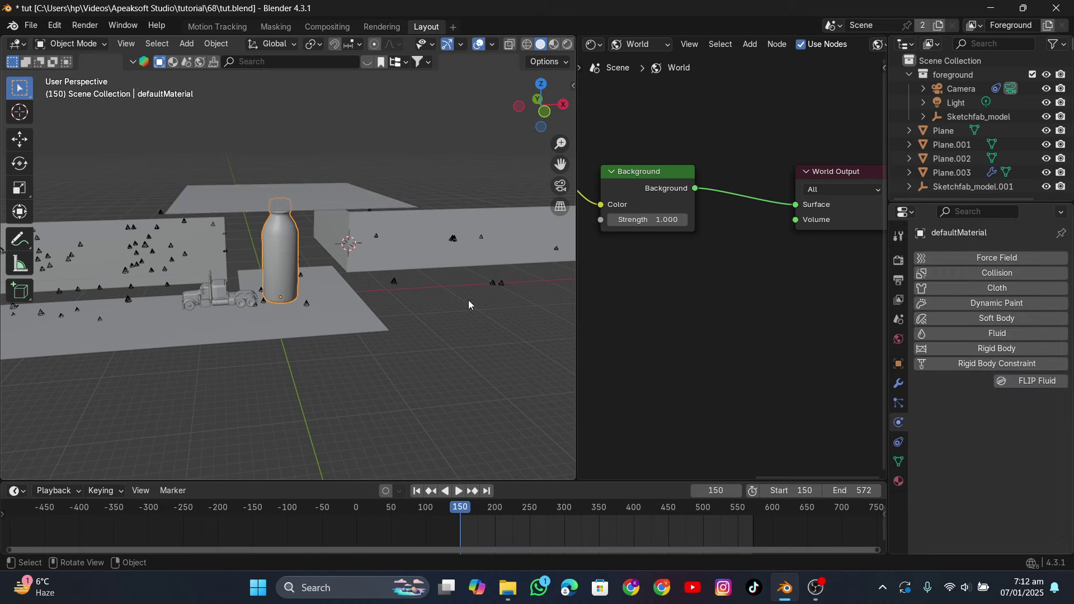
left_click(977, 273)
middle_click_drag(170, 249, 268, 298)
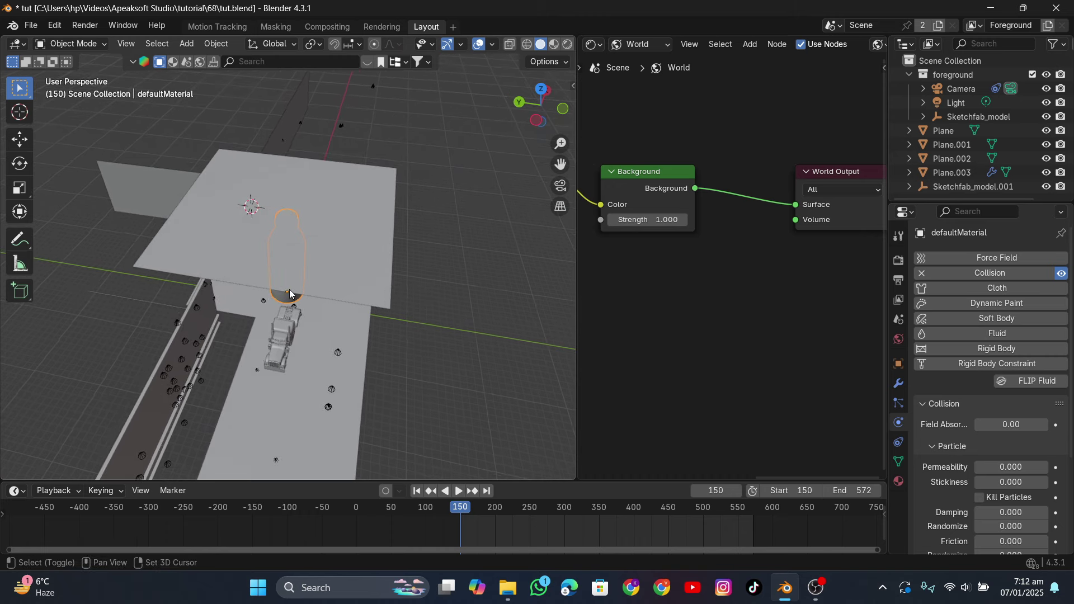
Step: Snap the 3D cursor to the bottle and add a ground plane there, scaled up to about 26.4
key("shift+s")
left_click(288, 382)
key("shift+a")
left_click(314, 287)
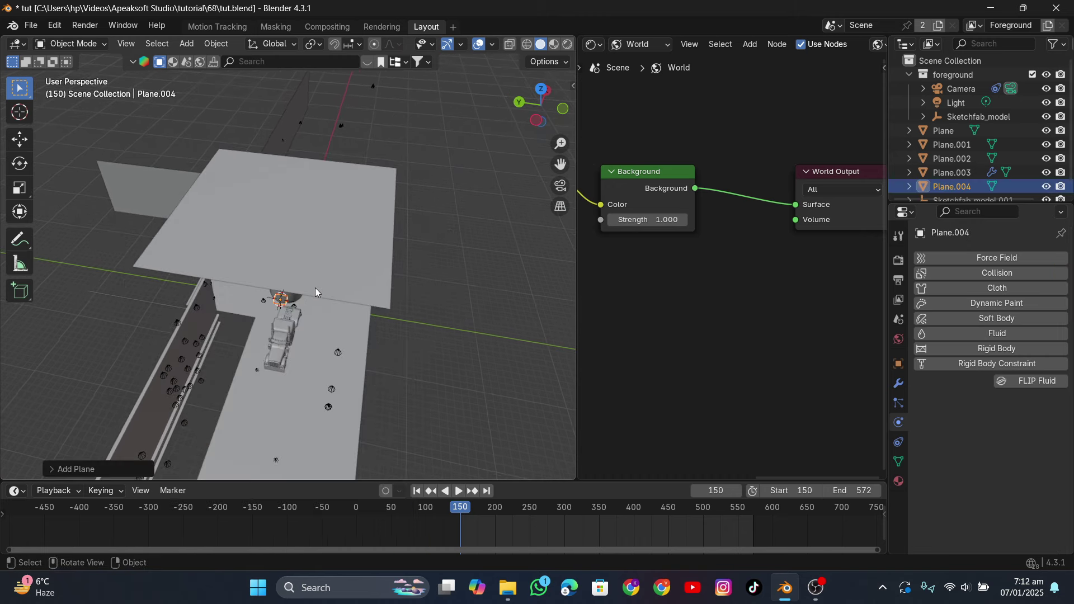
key("s")
left_click(350, 318)
Step: Adjust the new ground plane's height along Z at the base of the bottle
middle_click_drag(351, 317, 222, 236)
left_click(533, 95)
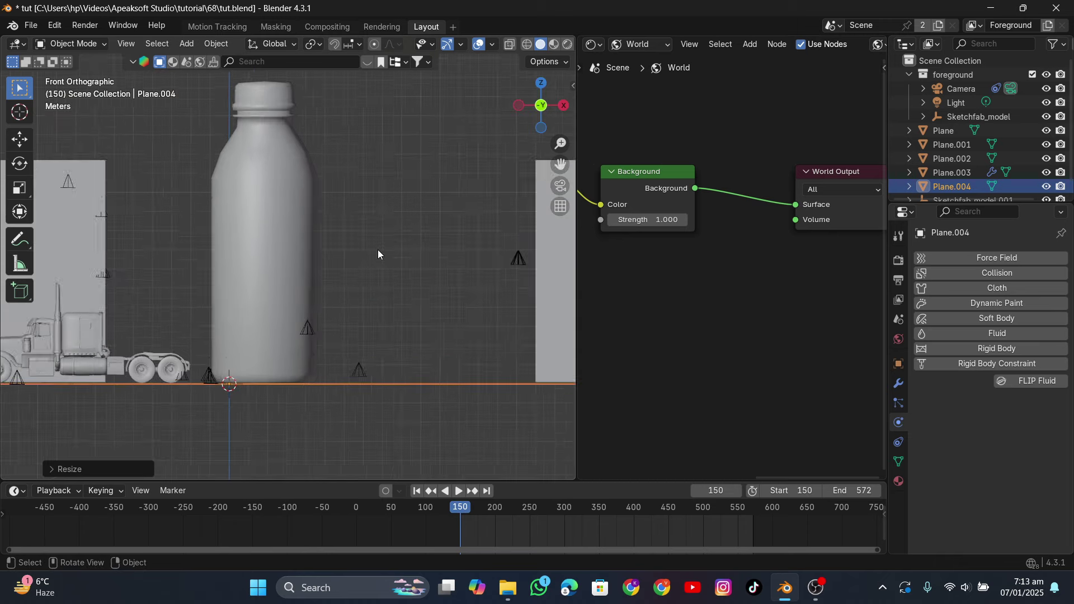
scroll(385, 255, "up", 1)
middle_click_drag(402, 257, 378, 250)
key("g")
key("z")
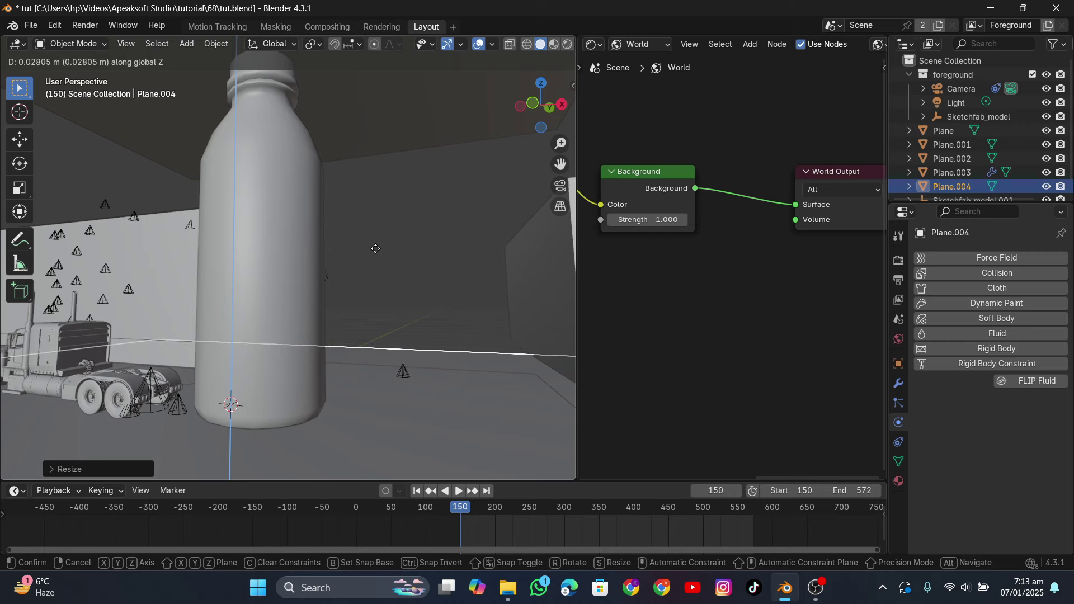
left_click(374, 253)
middle_click_drag(374, 253, 363, 296)
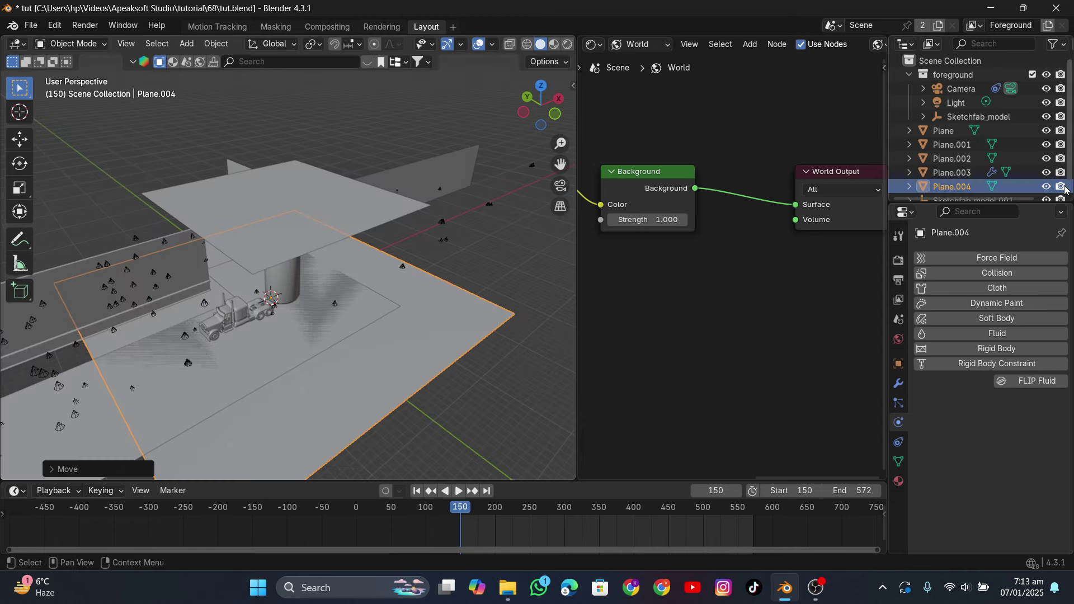
Step: Exclude the new ground plane from renders and stretch it along X down the road
middle_click_drag(179, 280, 232, 350)
key("s")
key("x")
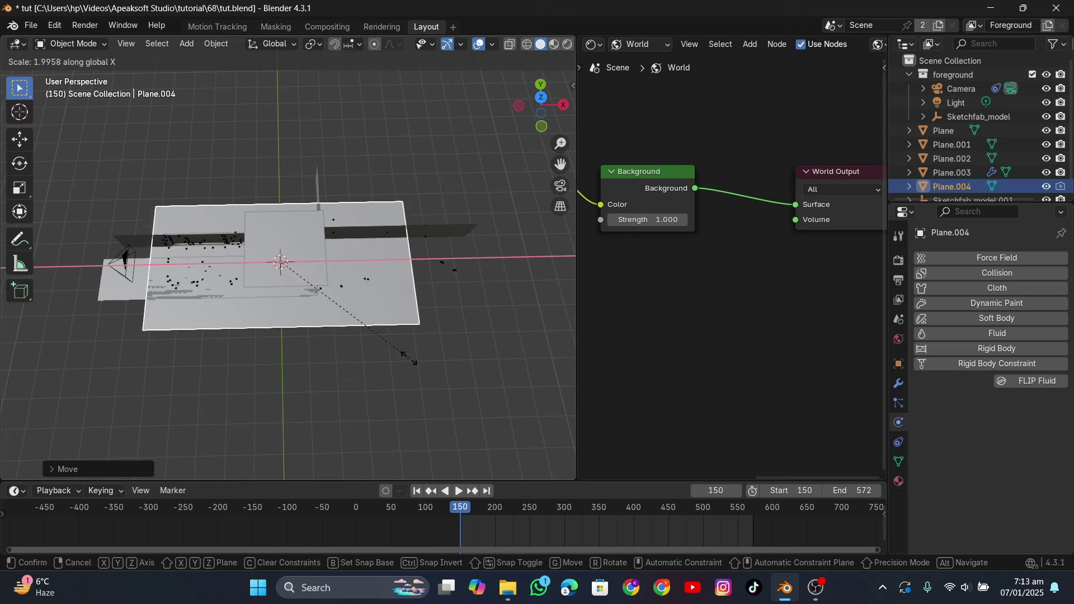
left_click(385, 354)
middle_click_drag(386, 354, 213, 207)
scroll(253, 274, "up", 5)
middle_click_drag(297, 275, 545, 308)
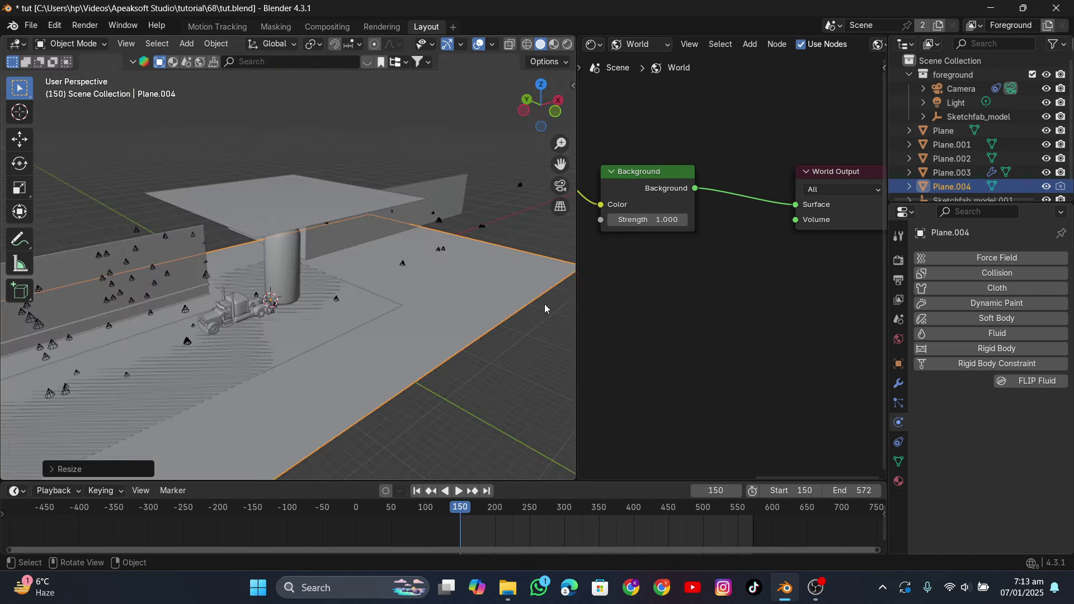
Step: Change the ground plane's viewport display so that only its outline is drawn around the bottle and truck
left_click(899, 364)
scroll(983, 442, "down", 8)
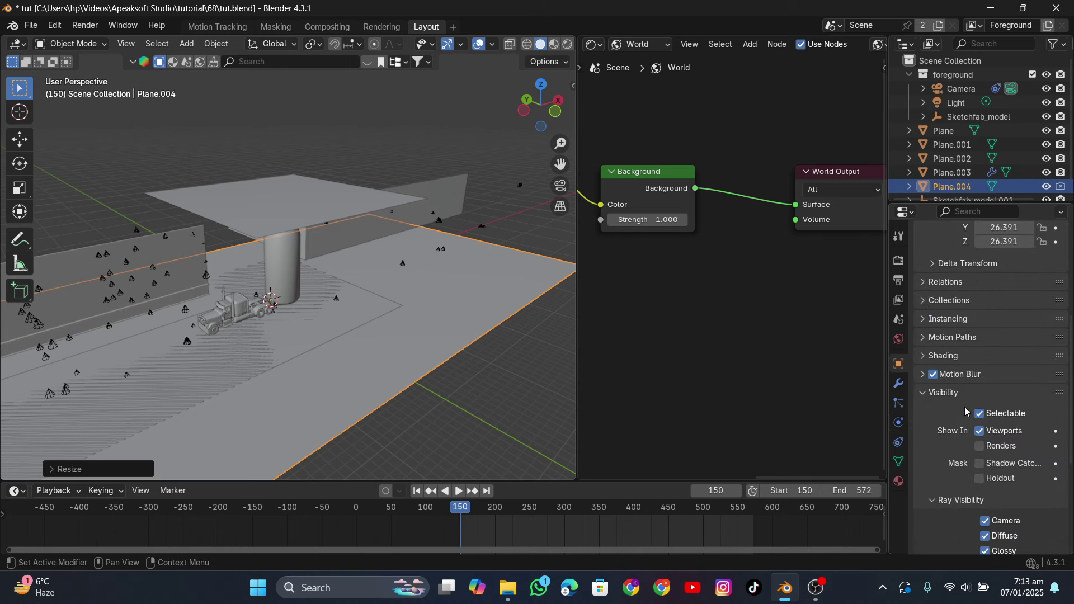
scroll(955, 478, "down", 8)
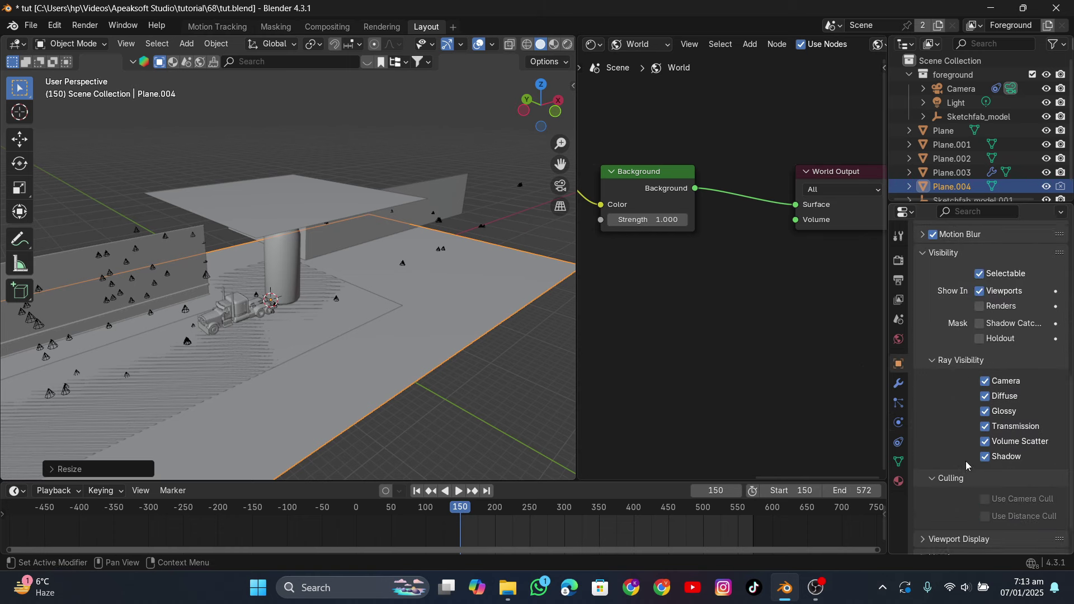
scroll(958, 482, "down", 5)
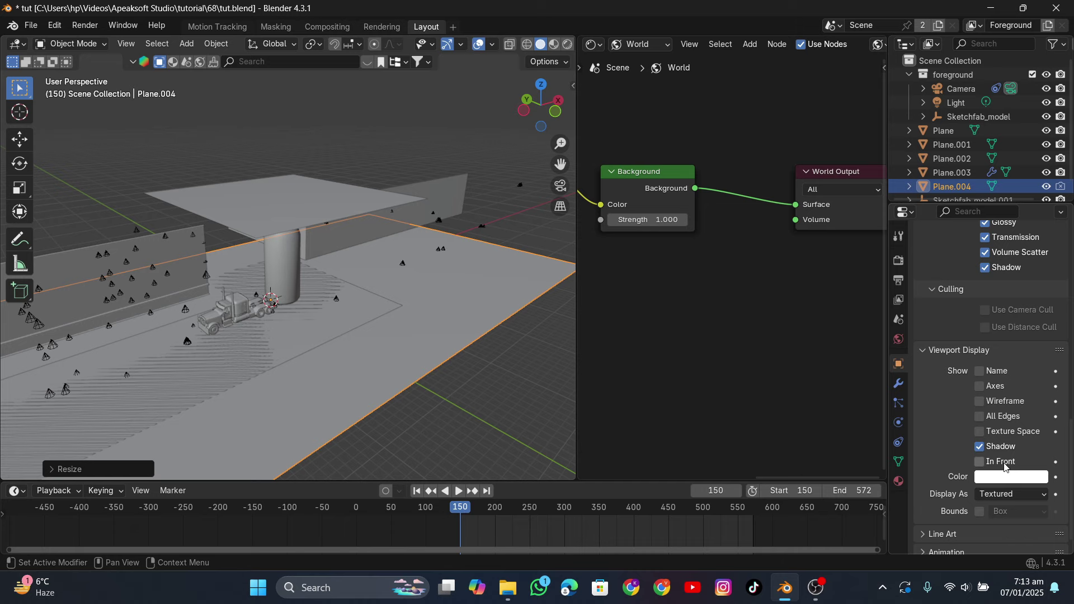
left_click(1005, 495)
left_click(1003, 510)
middle_click_drag(465, 272, 343, 219)
scroll(343, 219, "up", 4)
Step: Add Collision physics to the ground plane and play the simulation to test the cloth landing on it
left_click(900, 425)
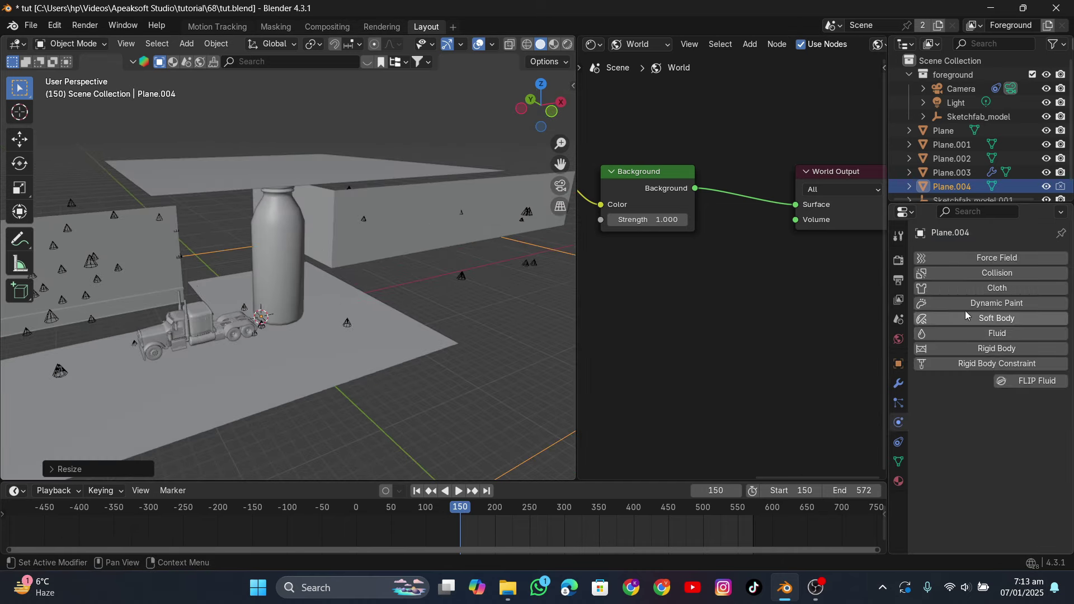
left_click(985, 274)
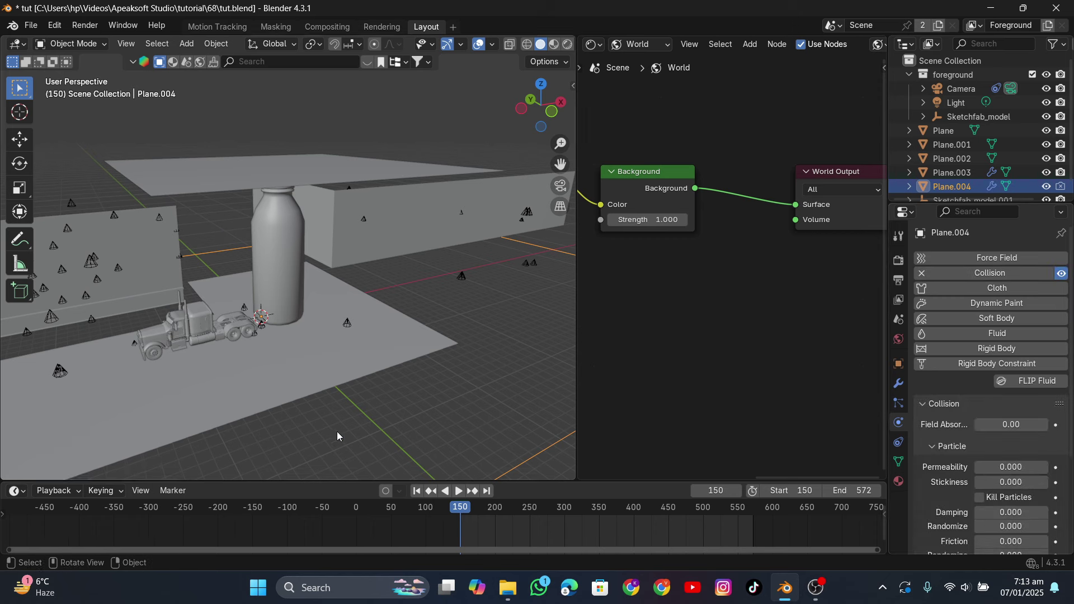
left_click(461, 492)
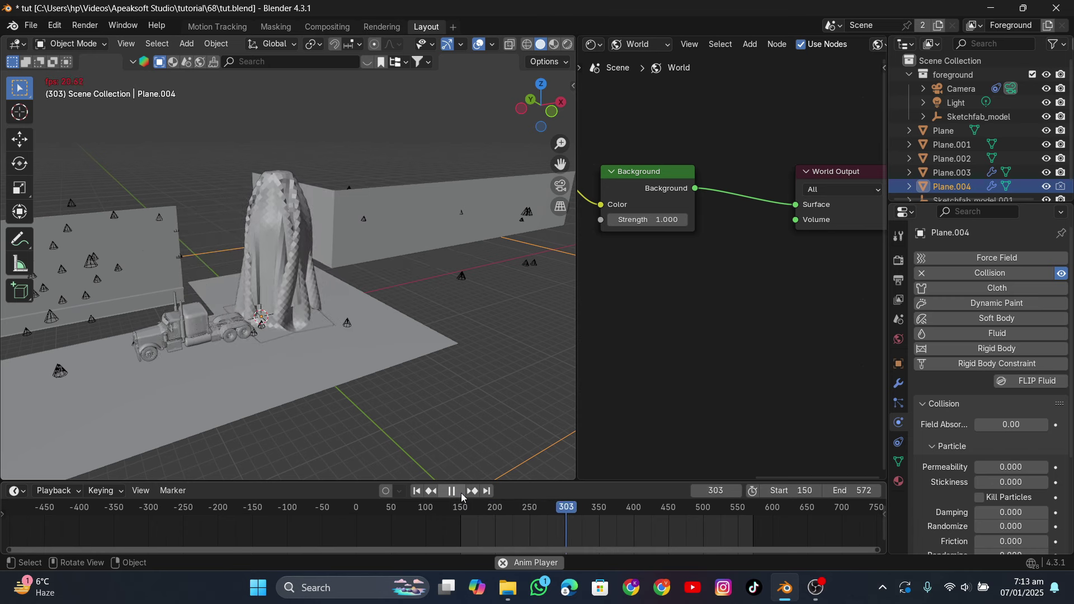
left_click(453, 491)
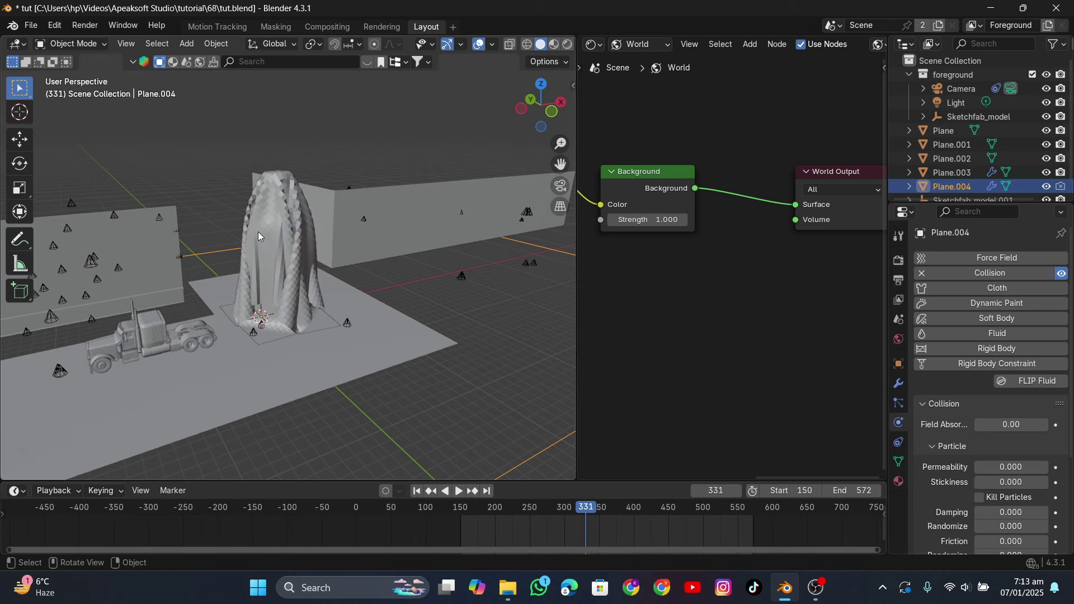
Step: Apply Shade Smooth to the cloth draped over the bottle
left_click(288, 207)
right_click(288, 207)
left_click(224, 147)
scroll(269, 210, "up", 6)
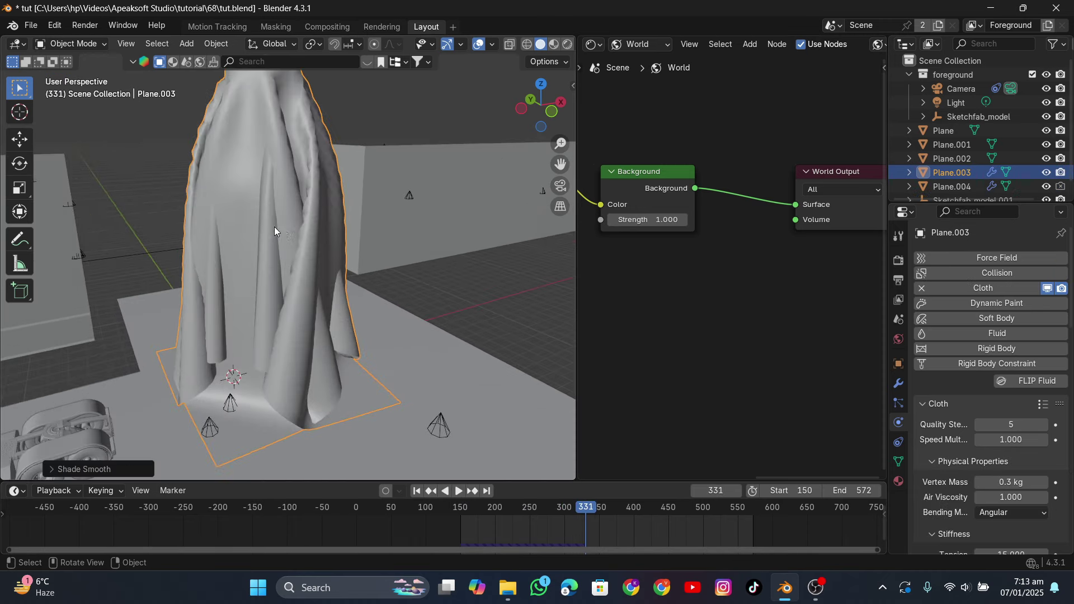
Step: Add a Subdivision Surface modifier to the cloth and set its viewport level to 1
left_click(895, 387)
left_click(963, 261)
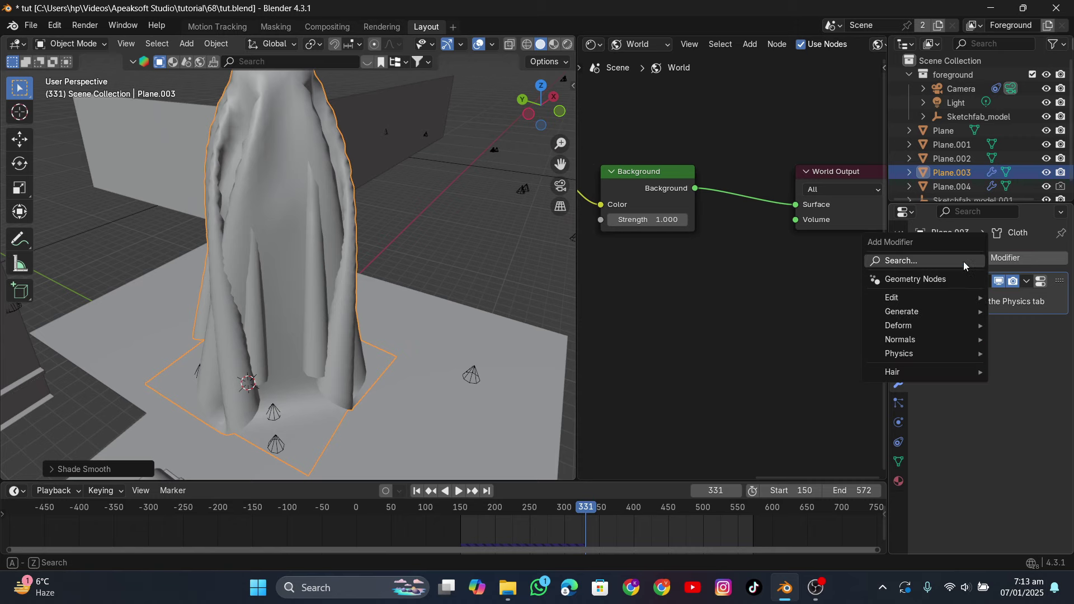
mouse_move(924, 312)
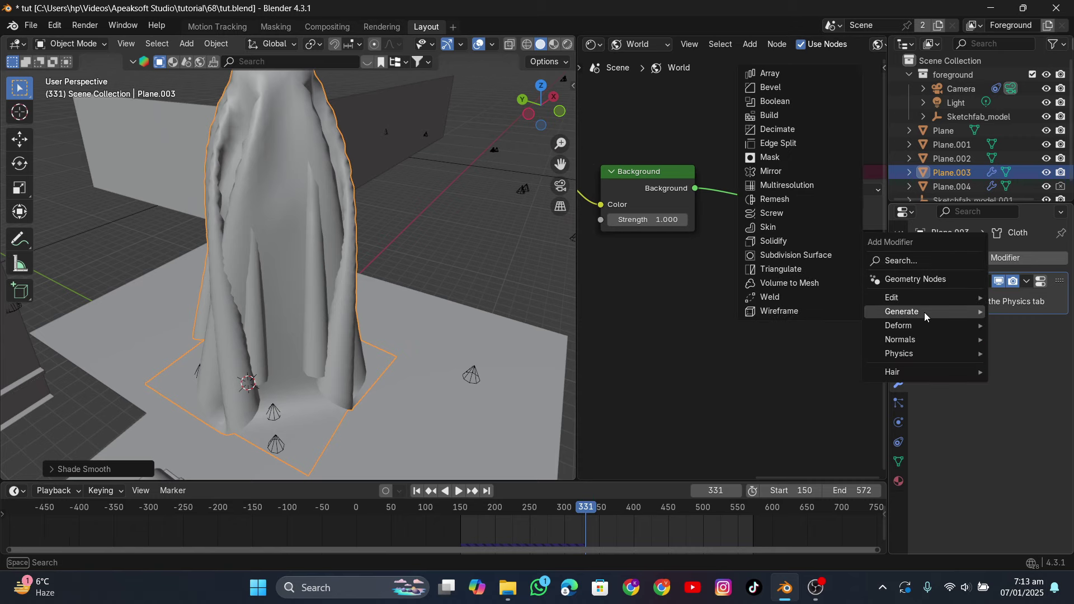
left_click(797, 255)
scroll(421, 260, "down", 5)
middle_click_drag(420, 260, 397, 234)
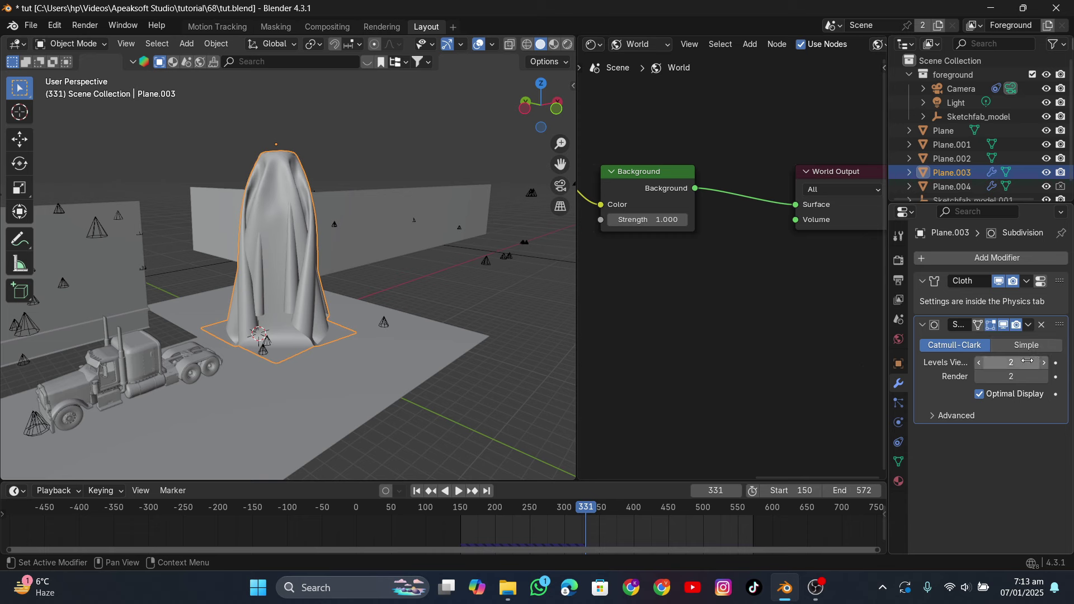
left_click(984, 363)
Step: Return to the start frame and enable Self Collisions in the cloth's physics settings
left_click(1041, 282)
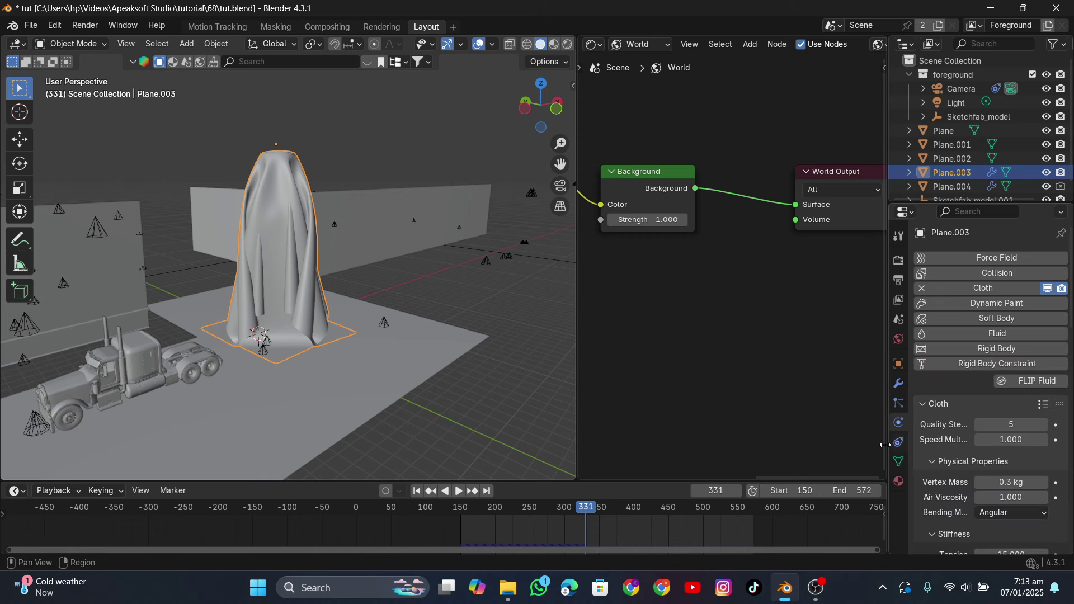
left_click(418, 492)
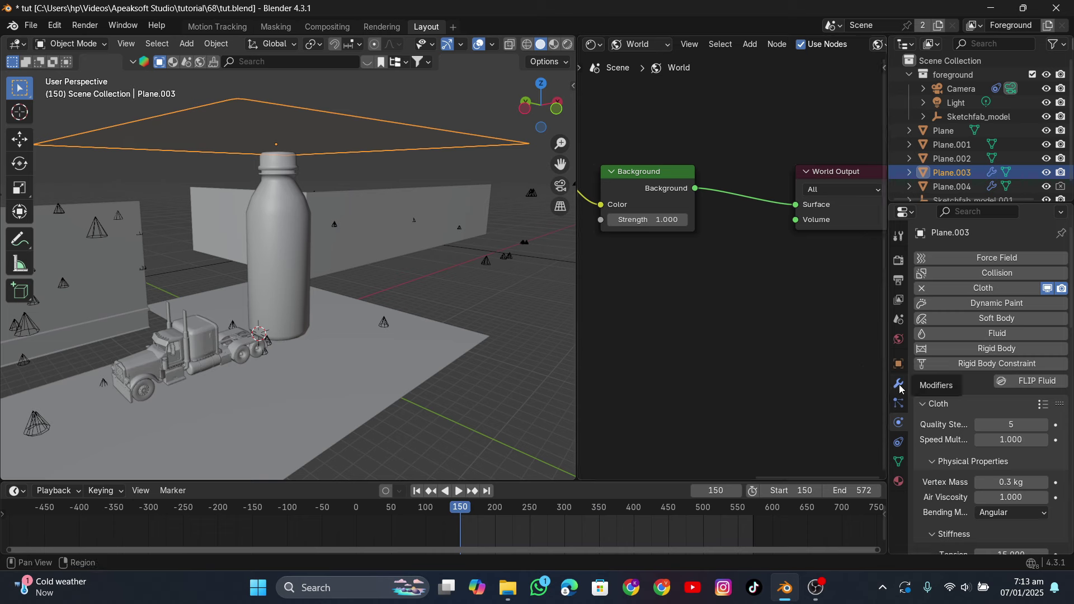
scroll(987, 418, "down", 15)
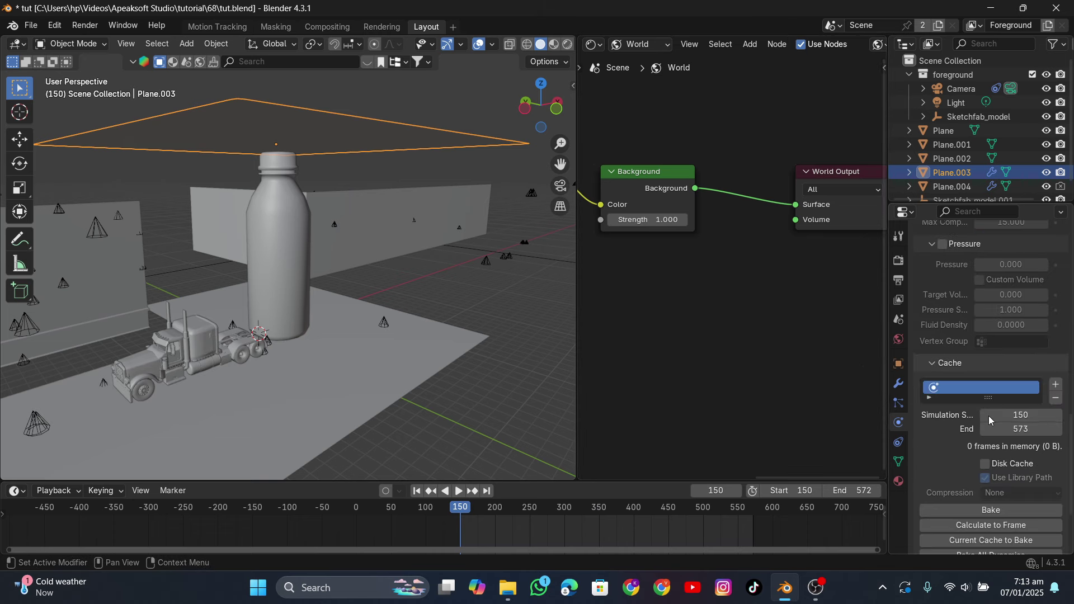
left_click(956, 511)
scroll(951, 497, "down", 8)
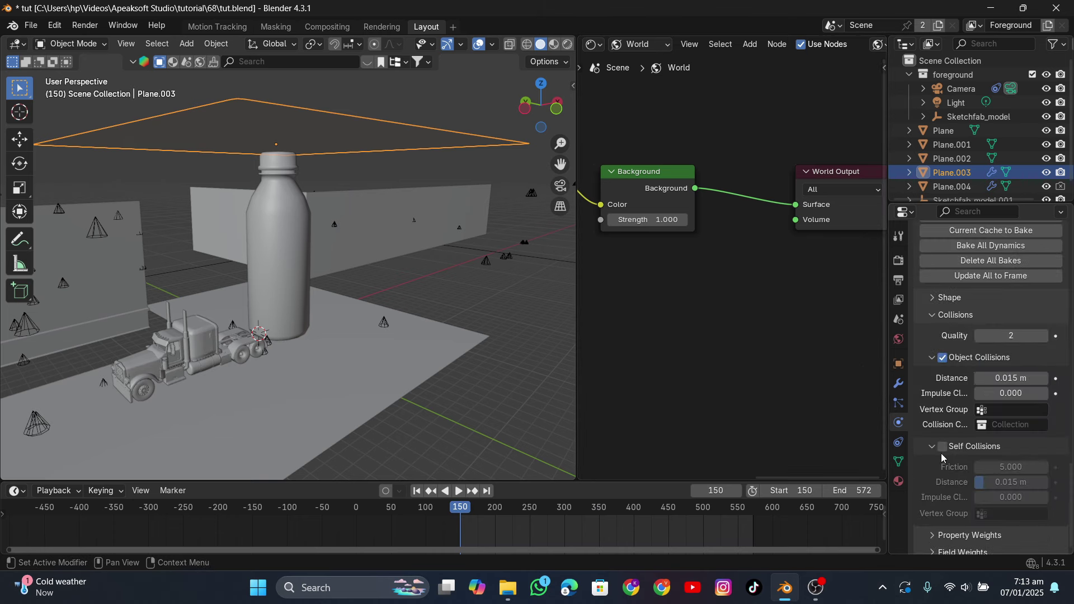
left_click(943, 446)
Step: Rotate the cloth plane about 53° in its horizontal plane and move it about 2.1 m along X and -0.6 m along Y
middle_click_drag(343, 353, 504, 146)
left_click(541, 102)
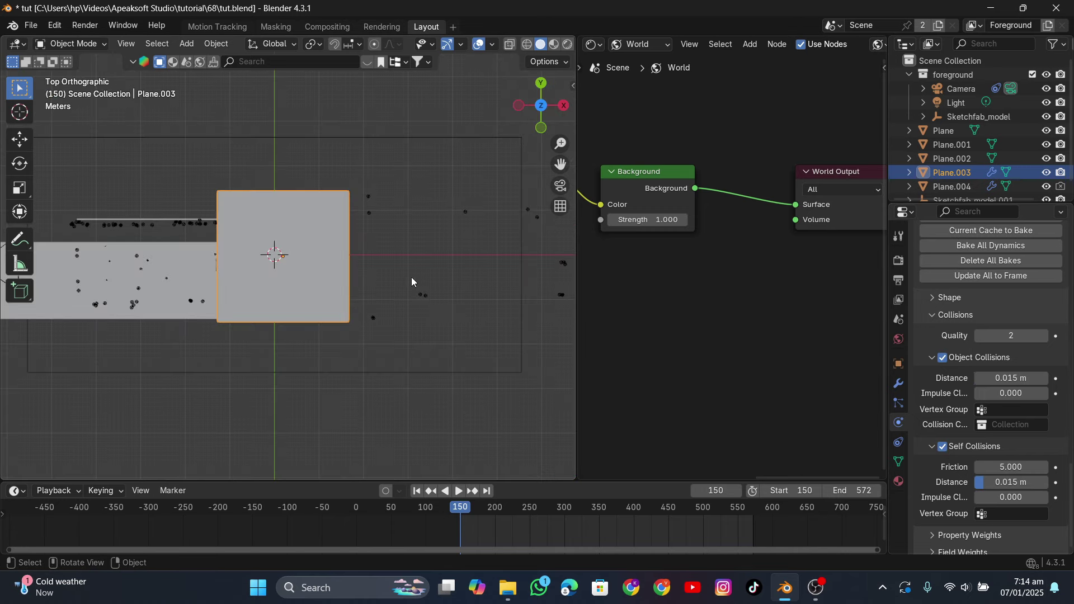
key("r")
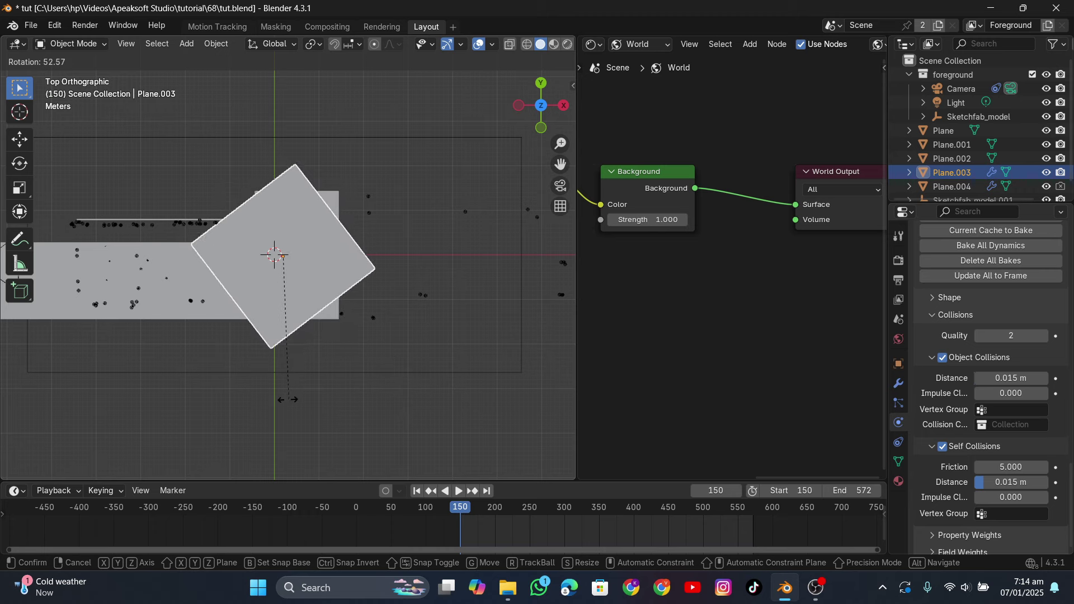
left_click(292, 399)
key("g")
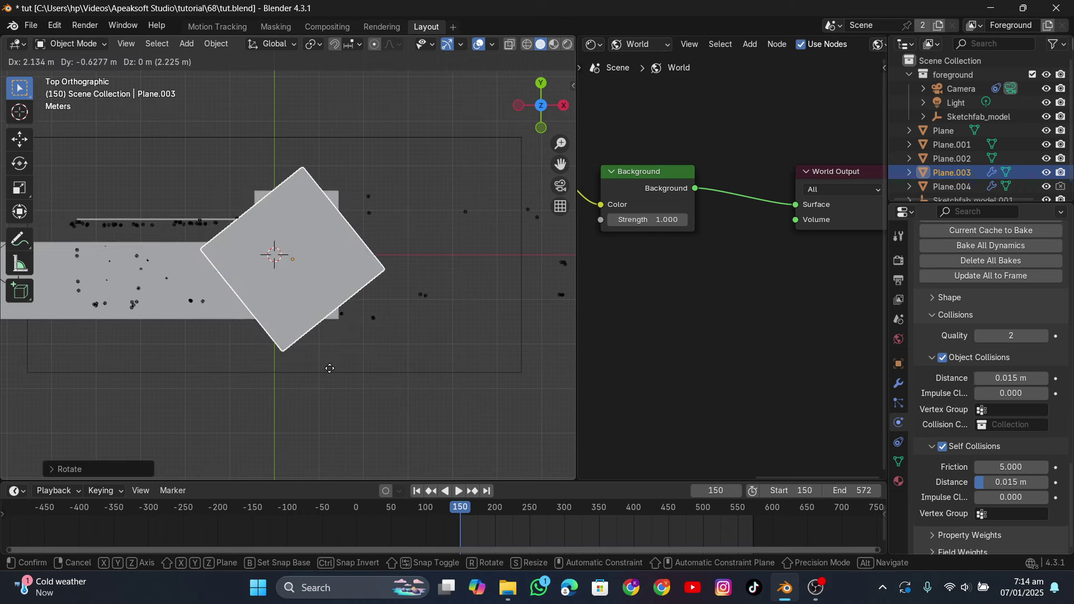
left_click(327, 368)
middle_click_drag(327, 368, 406, 409)
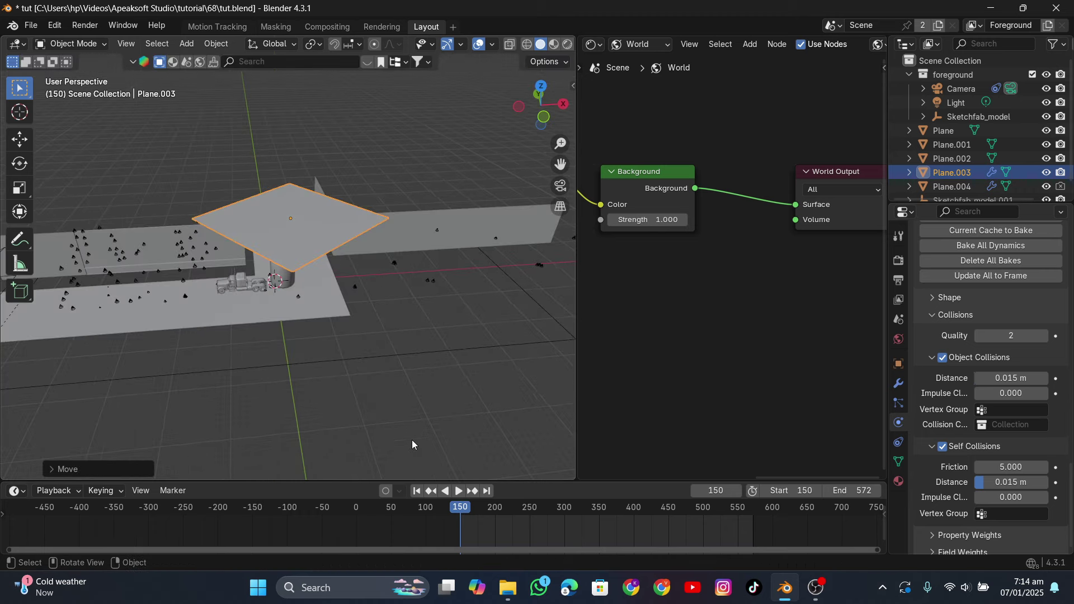
Step: Play the cloth simulation in stages and examine how the folds fall around the bottle and behind the truck
key("space")
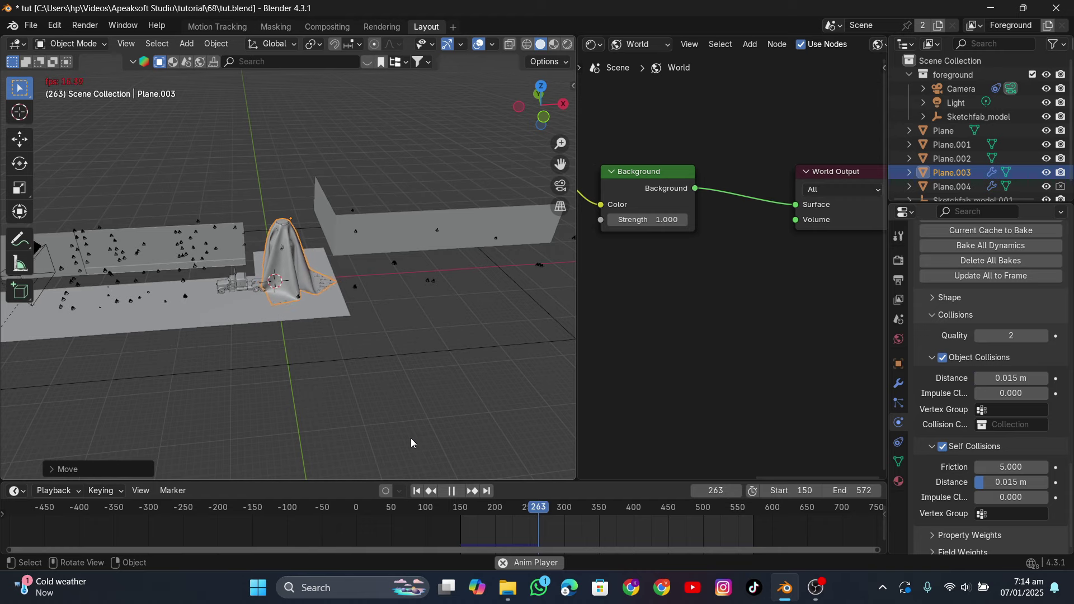
key("space")
middle_click_drag(317, 369, 311, 311)
scroll(367, 379, "up", 5)
key("space")
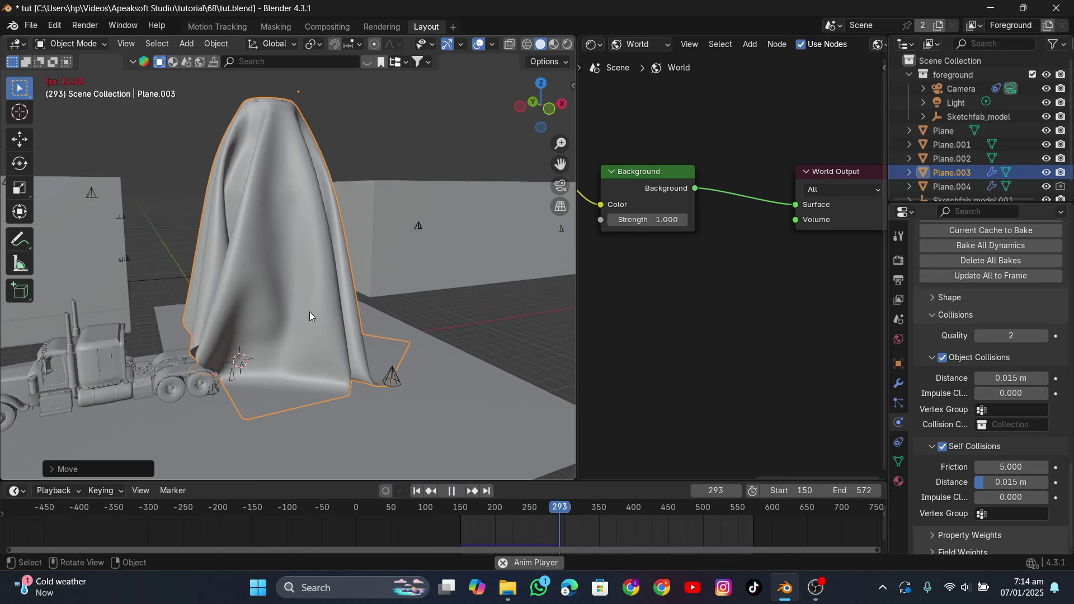
key("space")
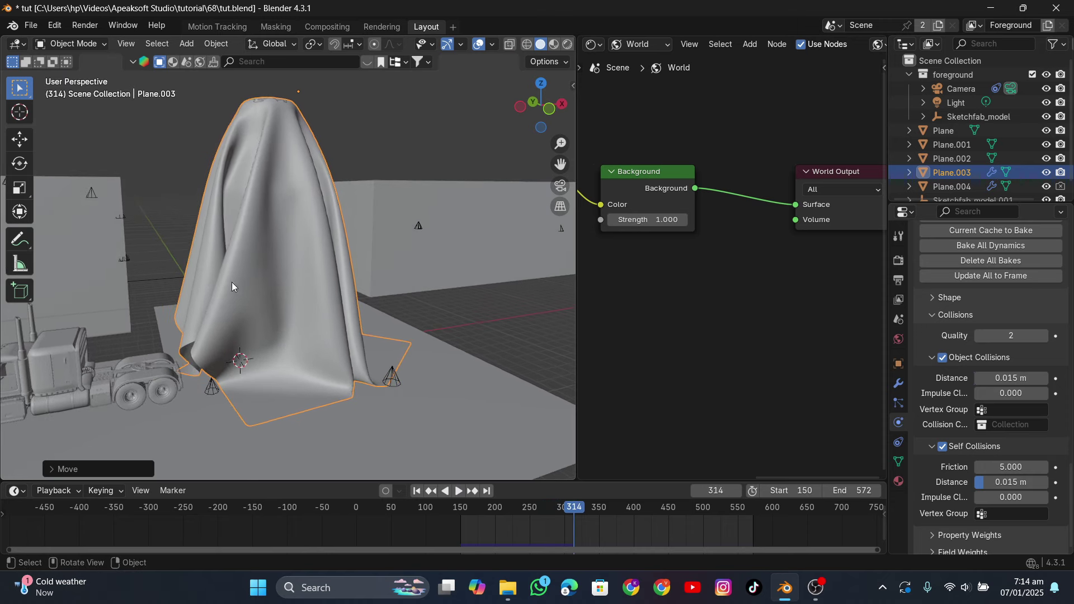
middle_click_drag(232, 287, 365, 336)
key("space")
key("space")
Step: Return to frame 150, rotate the cloth so one corner points toward the truck, and replay the simulation
left_click(416, 490)
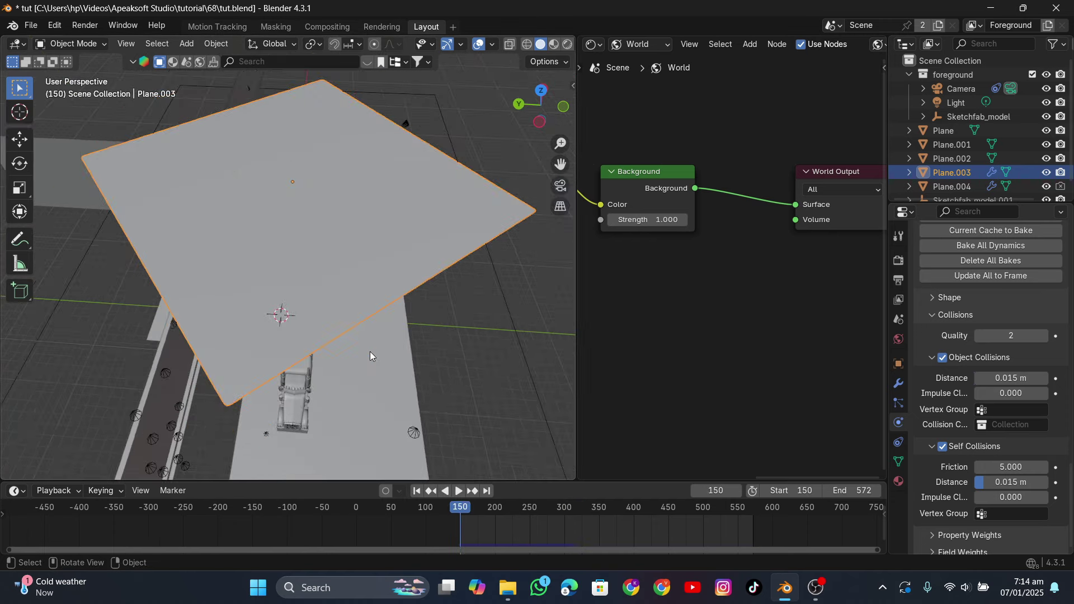
key("r")
left_click(399, 342)
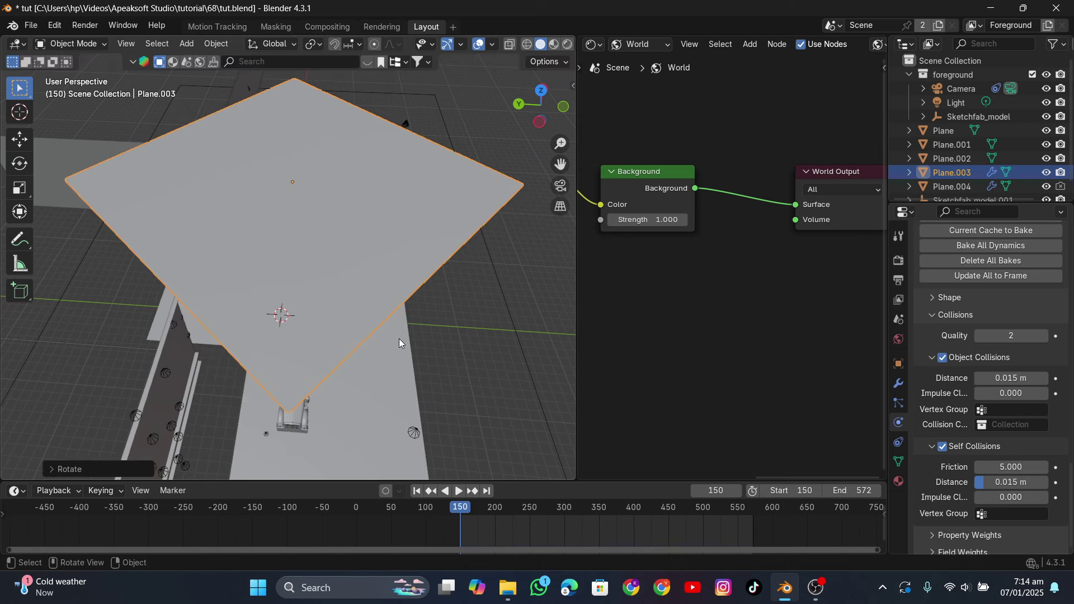
key("space")
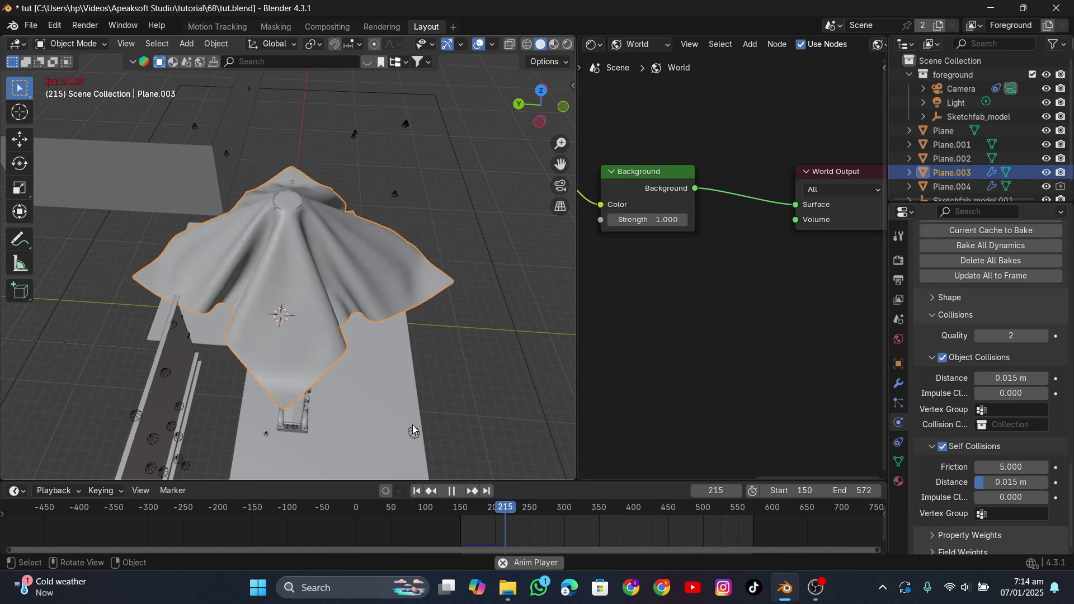
middle_click_drag(411, 424, 343, 380)
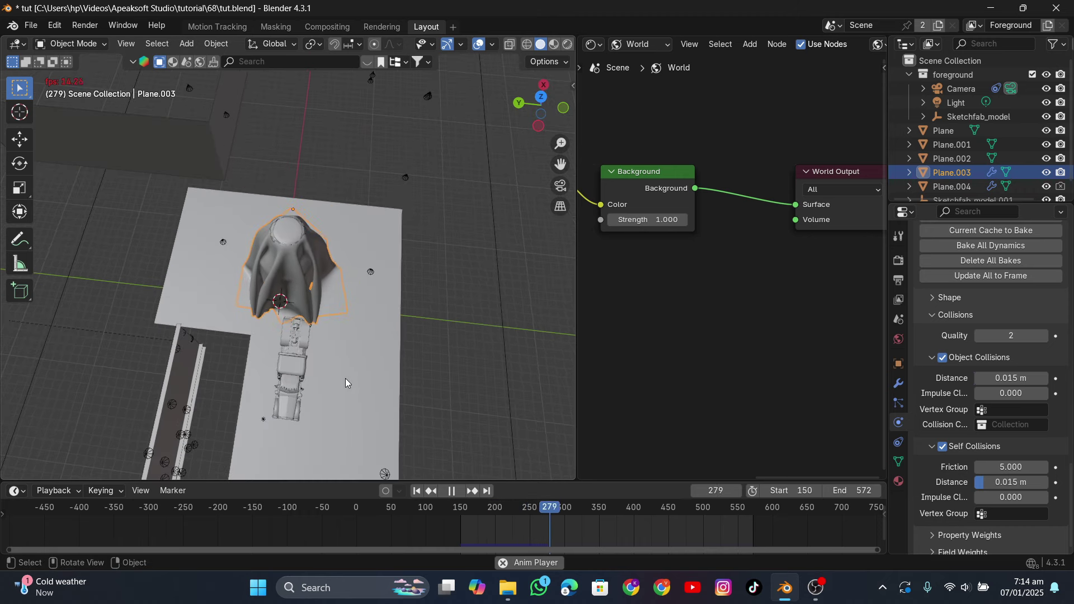
left_click(452, 491)
middle_click_drag(309, 342, 319, 378)
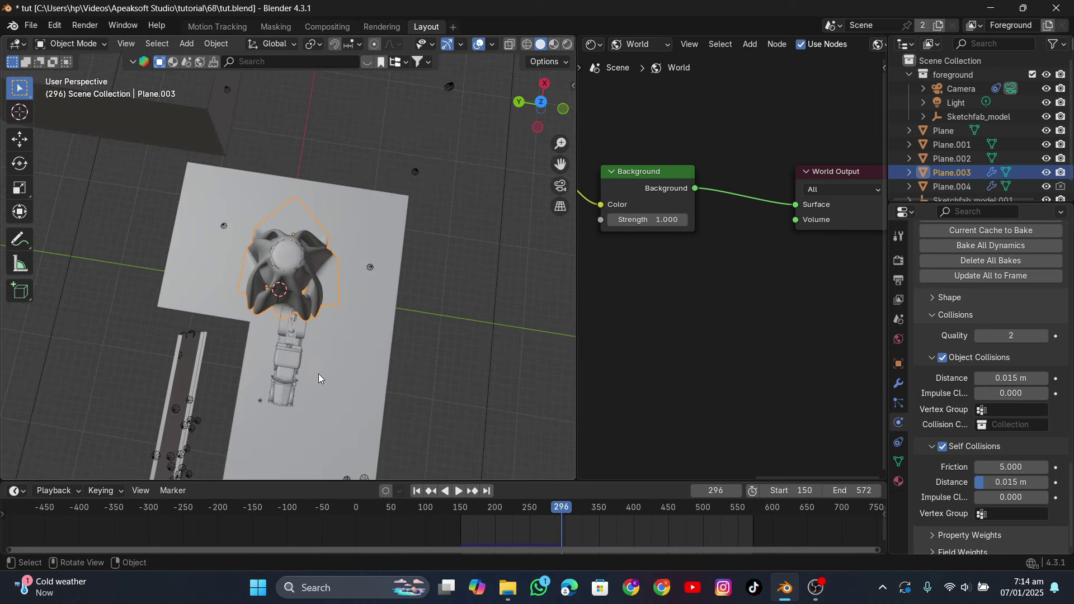
Step: Return to frame 150, rotate the cloth further about the global Z axis, and play the simulation to check the drape
left_click(418, 491)
key("r")
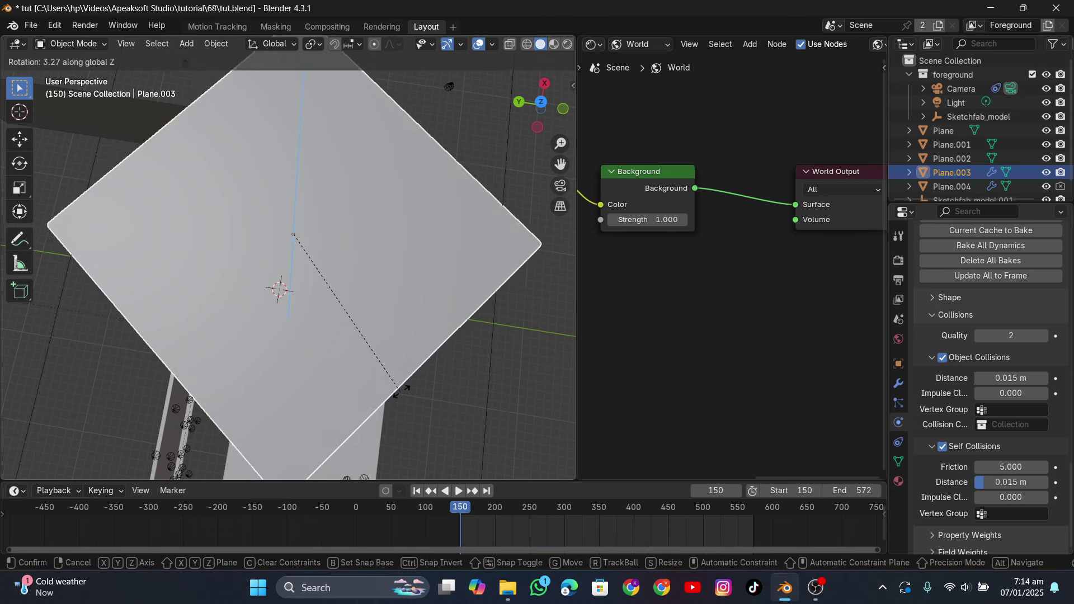
left_click(423, 366)
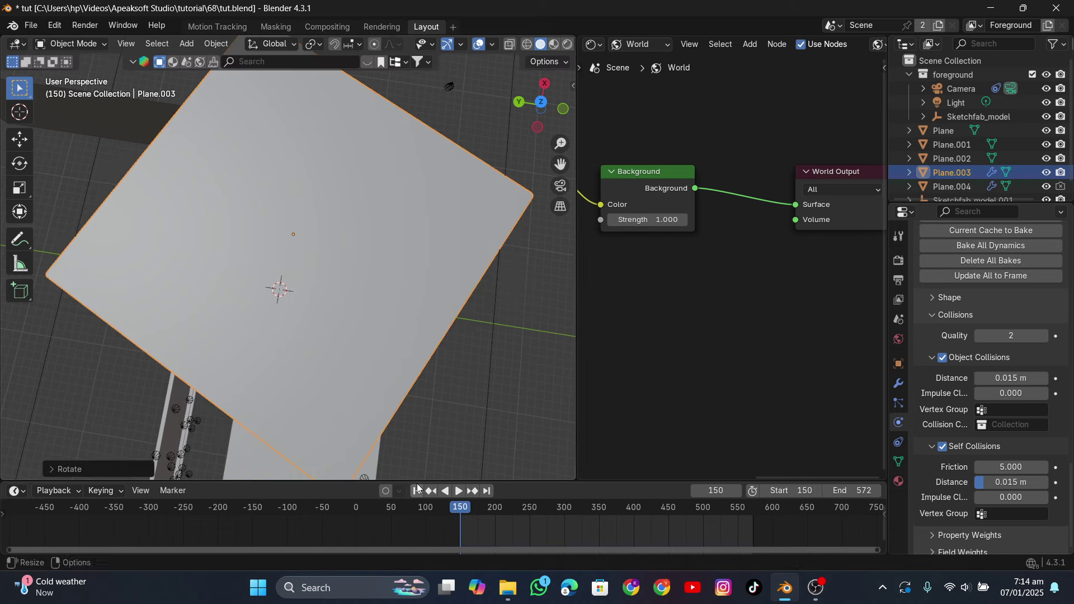
key("space")
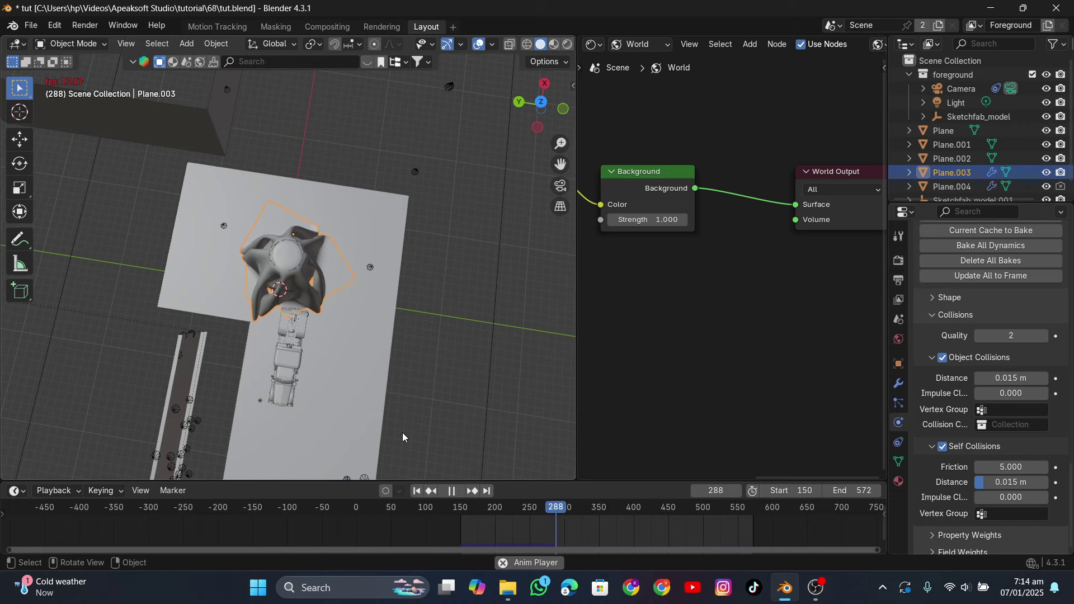
key("space")
middle_click_drag(345, 308, 246, 304)
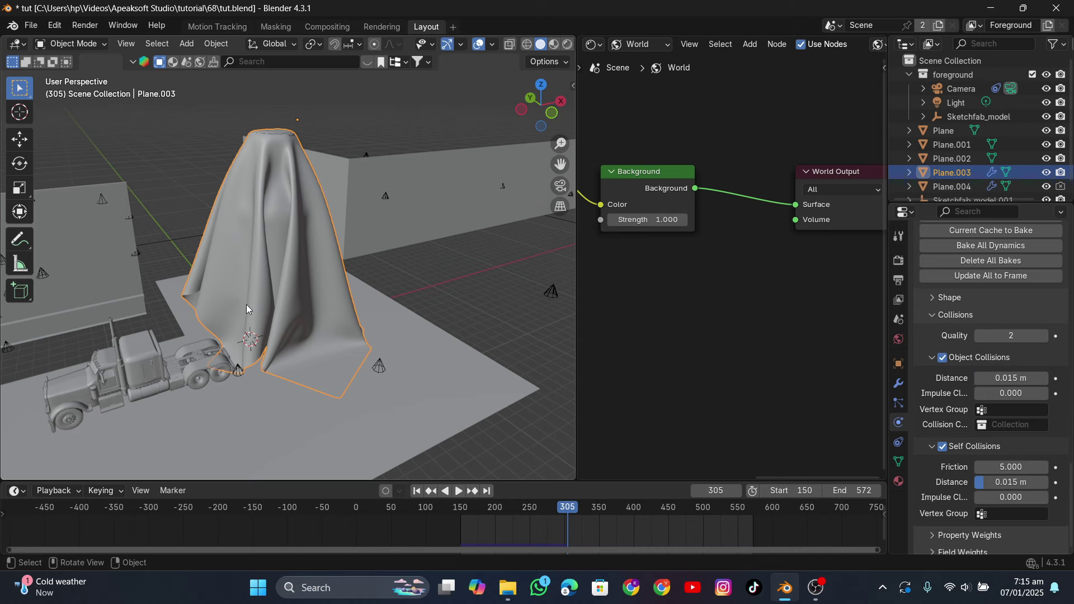
Step: Return to frame 150 and open the cloth mesh in Edit Mode with vertex selection
left_click(415, 492)
middle_click_drag(263, 258, 142, 78)
key("Tab")
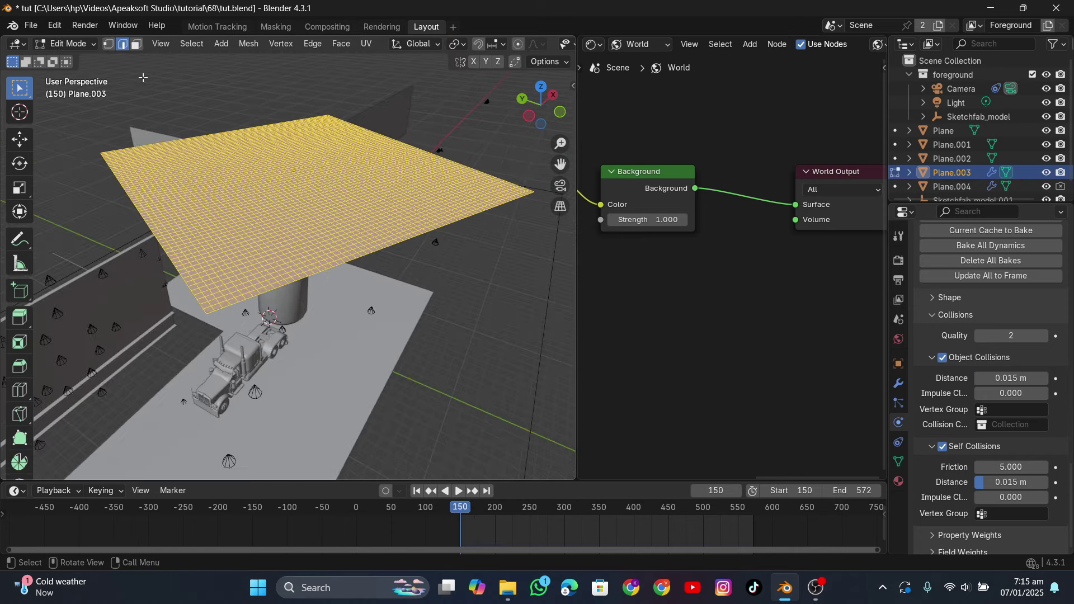
left_click(108, 43)
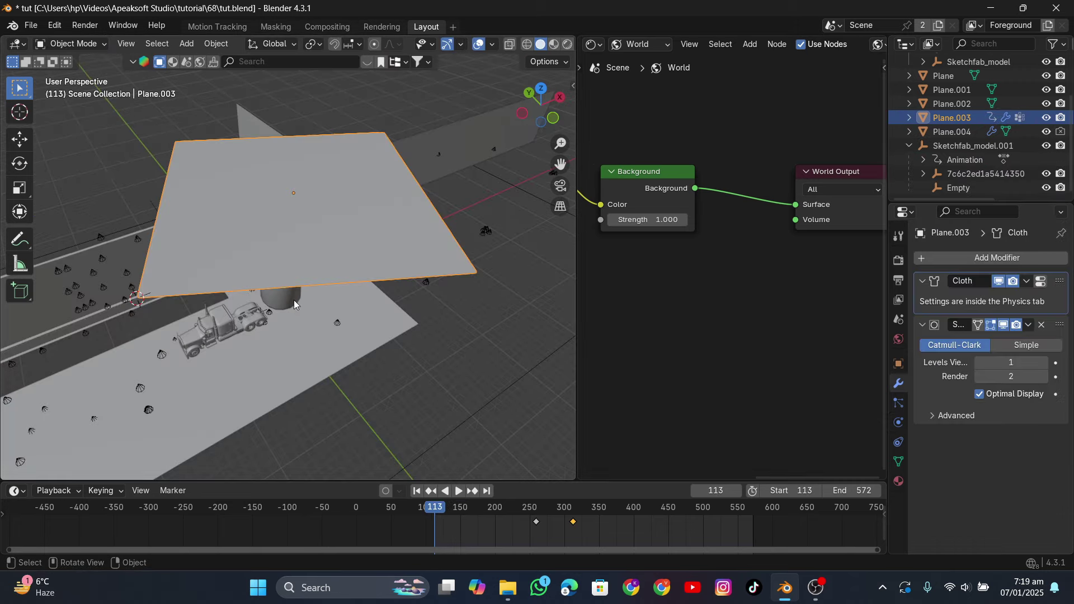
Step: In Edit Mode, circle-select the vertices at the cloth's corner above the truck
key("Tab")
mouse_move(291, 294)
middle_mouse_down()
mouse_move(324, 289)
mouse_move(299, 302)
middle_mouse_up()
scroll(323, 289, "up", 3)
key("c")
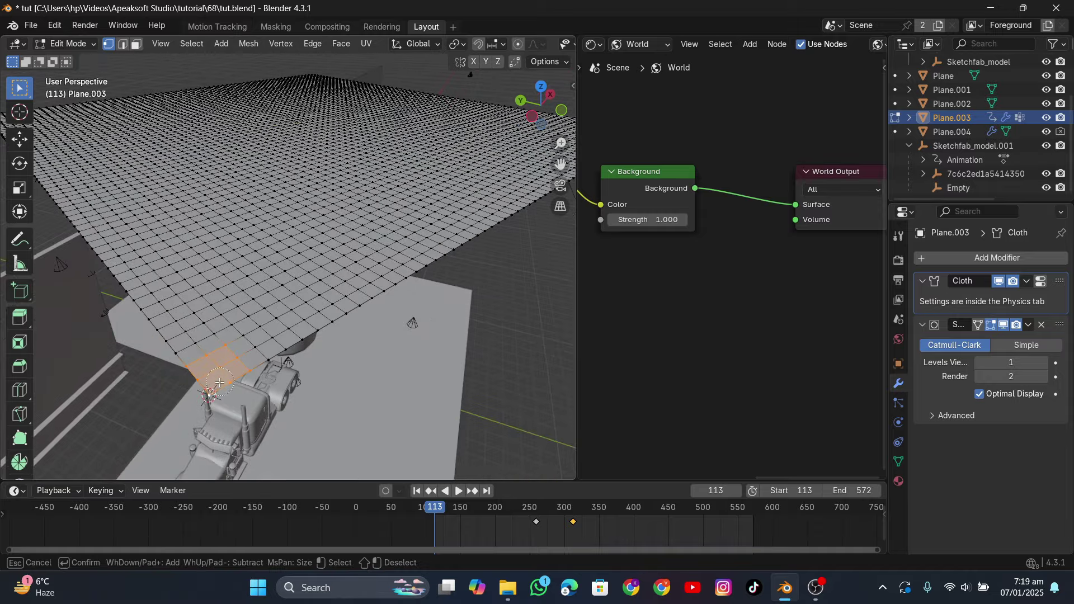
key("Escape")
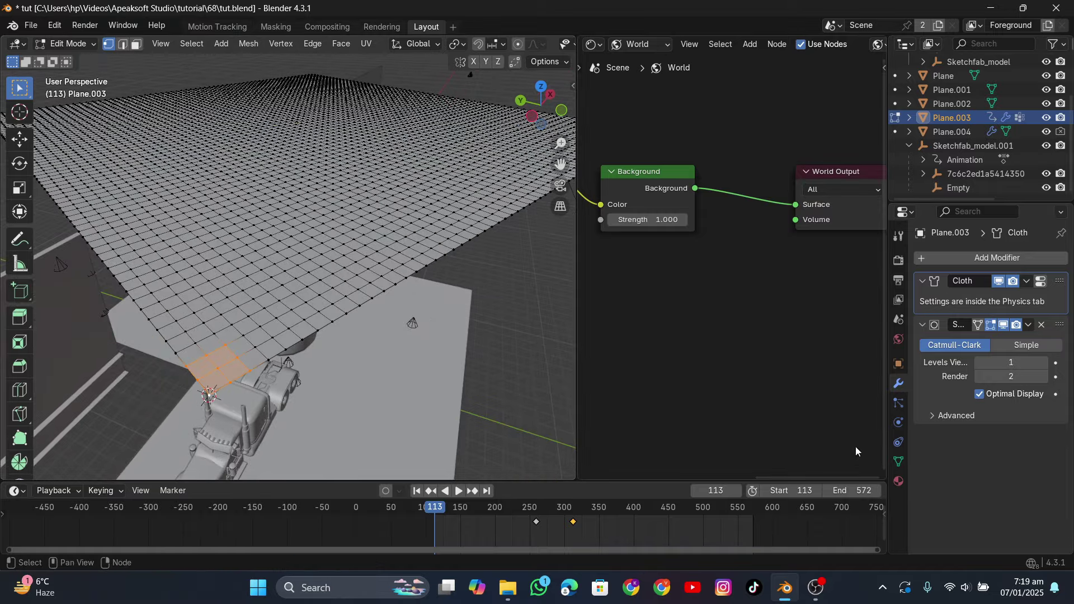
Step: Bring up the cloth mesh's vertex groups, leave Edit Mode, and play the simulation briefly before returning to frame 113
left_click(899, 461)
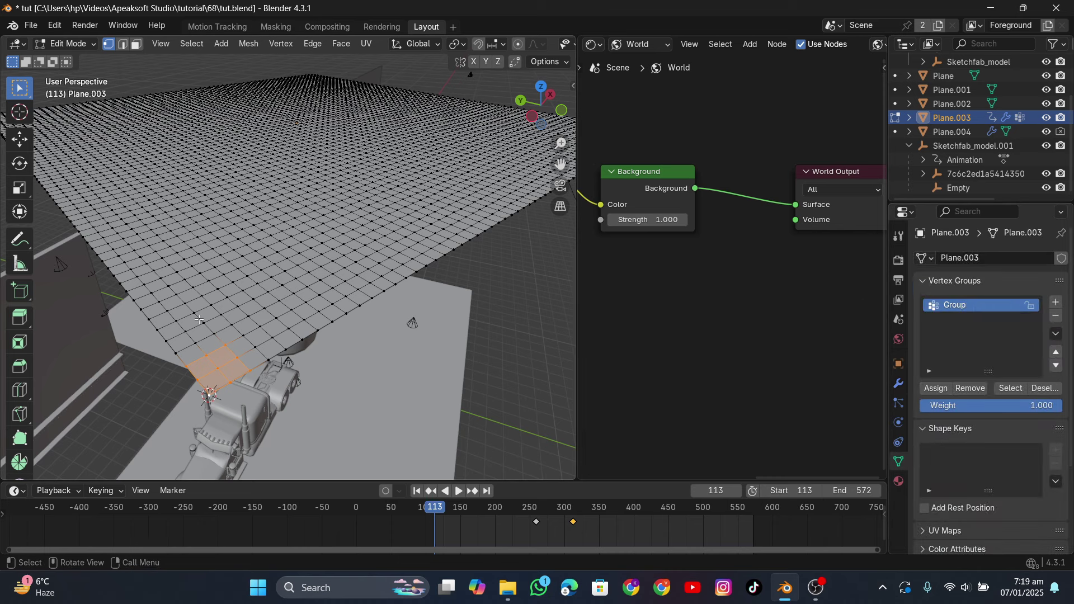
key("Tab")
scroll(261, 354, "down", 2)
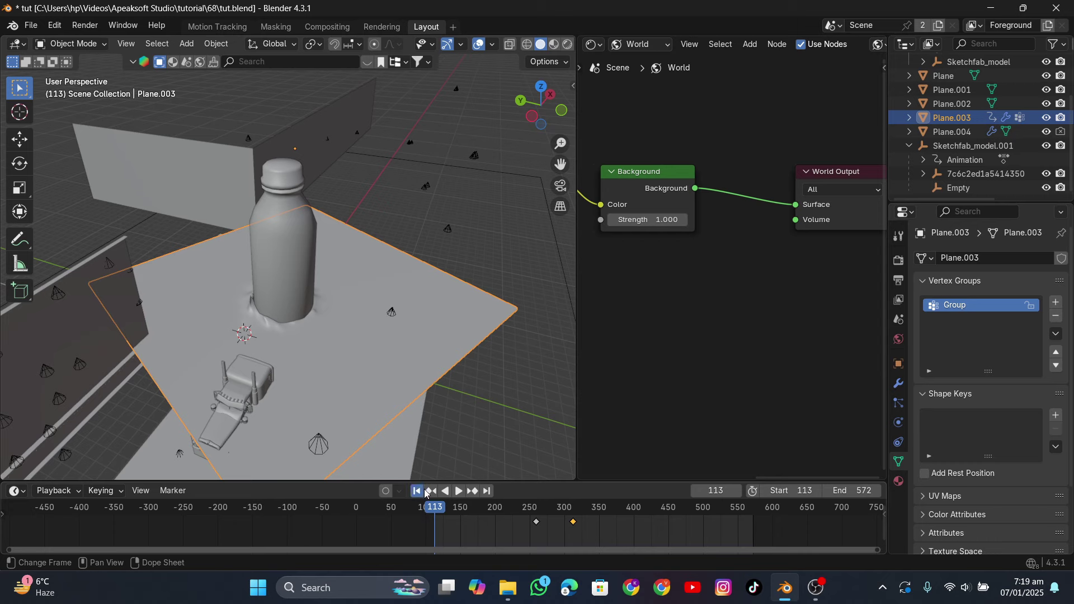
scroll(362, 394, "down", 2)
middle_click_drag(362, 394, 392, 386)
left_click(456, 490)
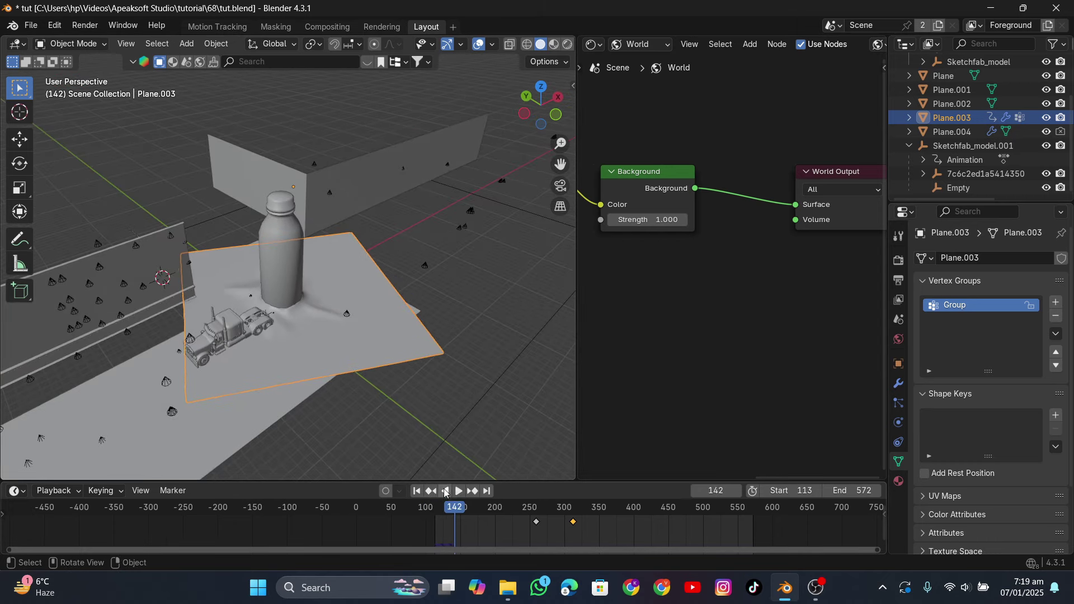
left_click(416, 491)
Step: Reset the cloth by scrubbing to before its simulation start, and replay from frame 113 to about frame 259
left_click(898, 423)
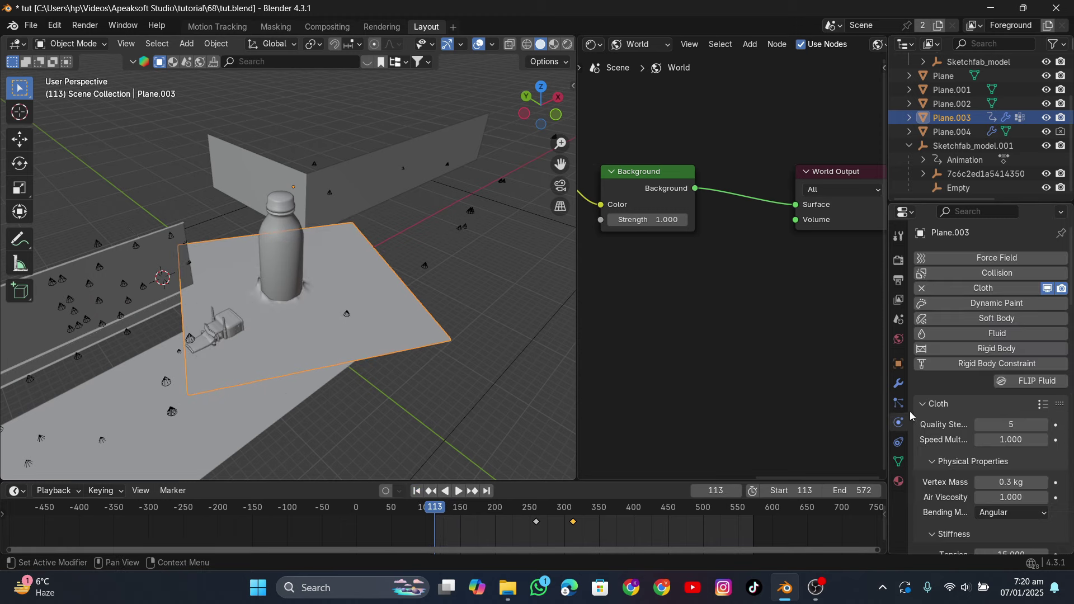
scroll(958, 408, "down", 10)
scroll(958, 408, "down", 12)
right_click(958, 385)
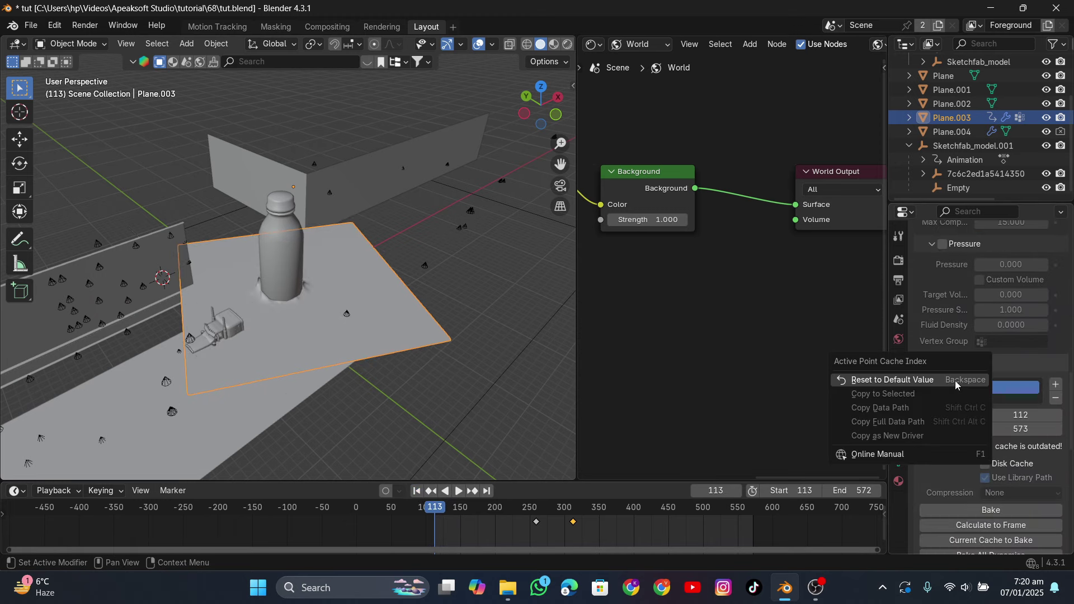
key("Escape")
left_click_drag(425, 509, 412, 509)
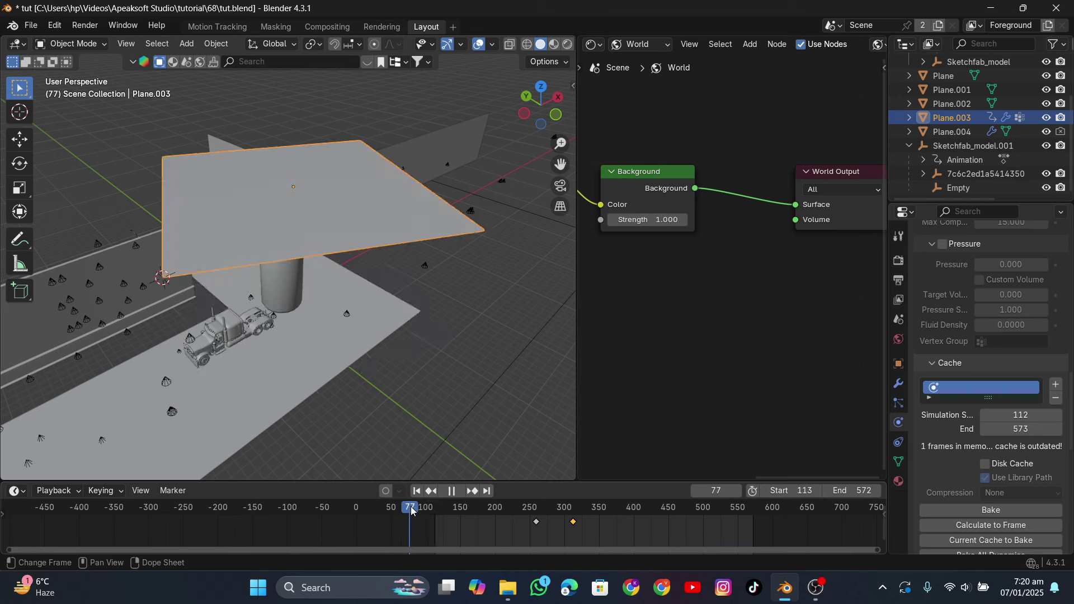
left_click(416, 491)
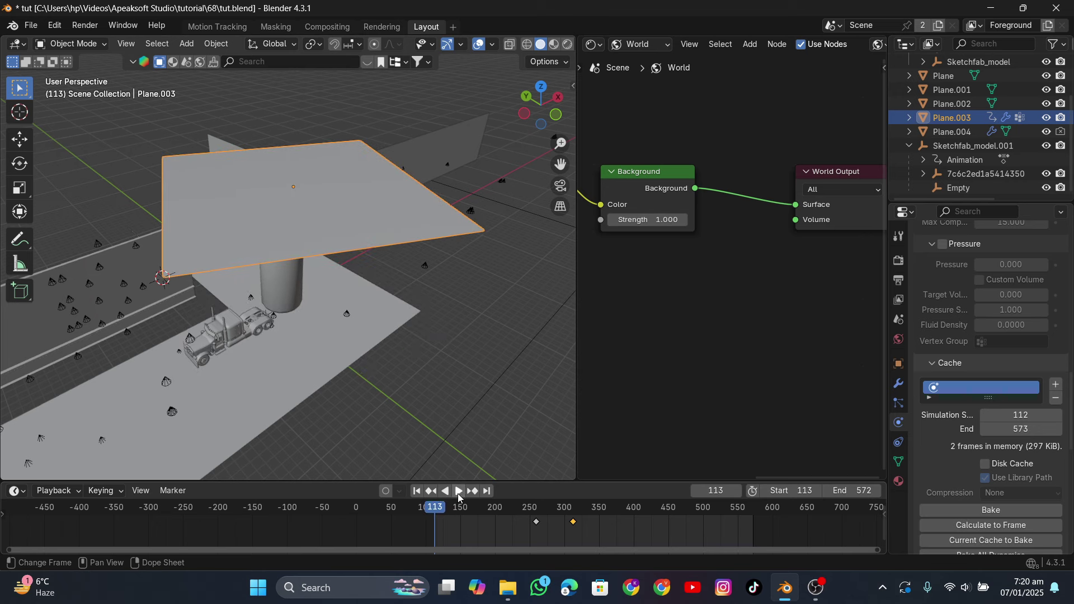
left_click(454, 491)
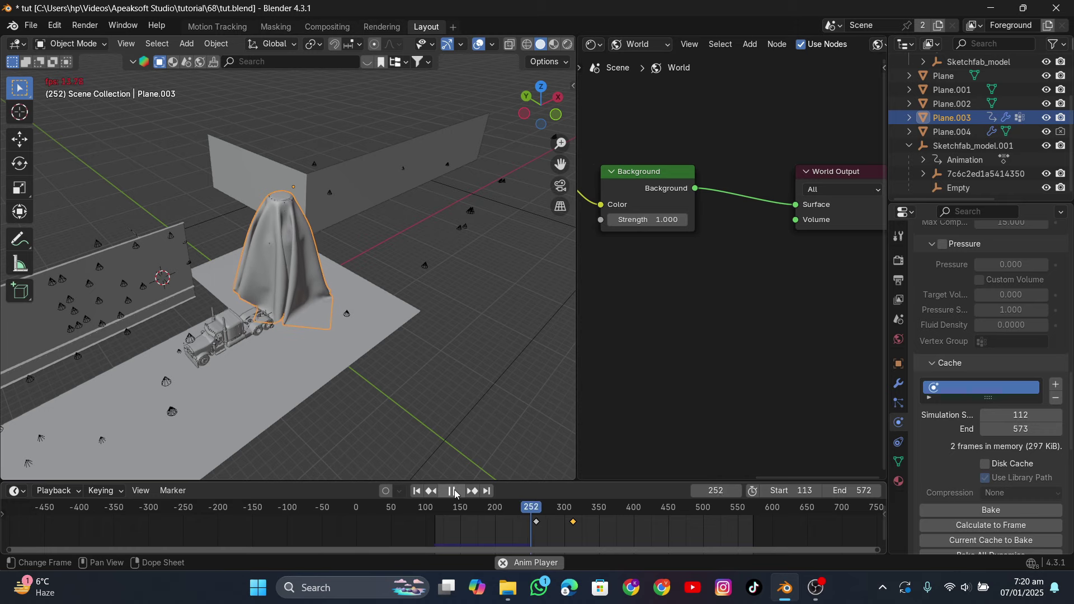
left_click(454, 492)
Step: Save the file and apply the cloth's Cloth modifier at frame 259 to fix the drape in the mesh
middle_click_drag(350, 244, 352, 283)
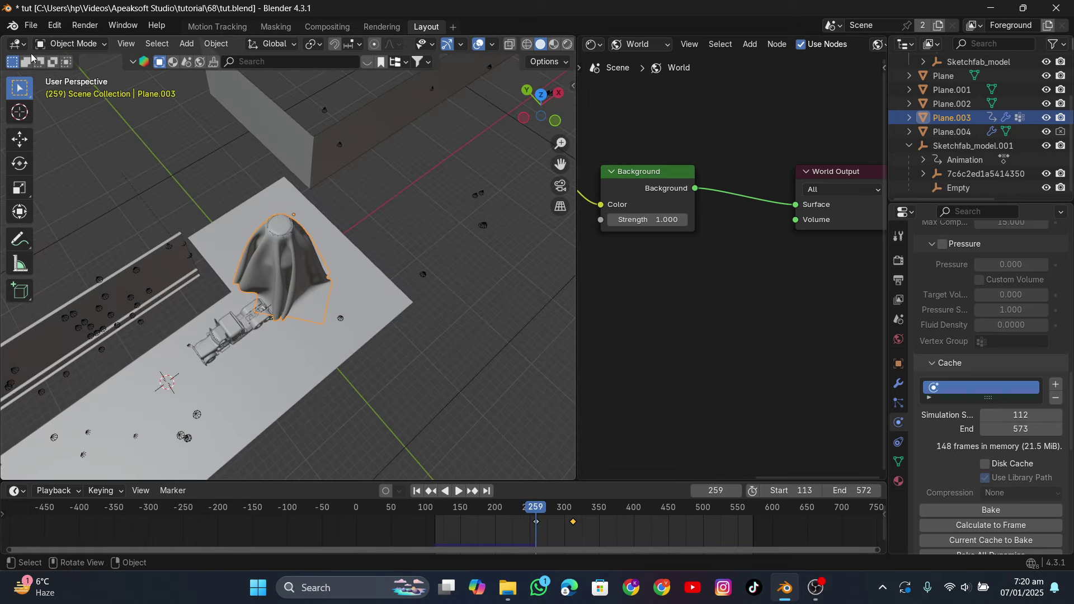
left_click(26, 25)
left_click(84, 116)
left_click(899, 384)
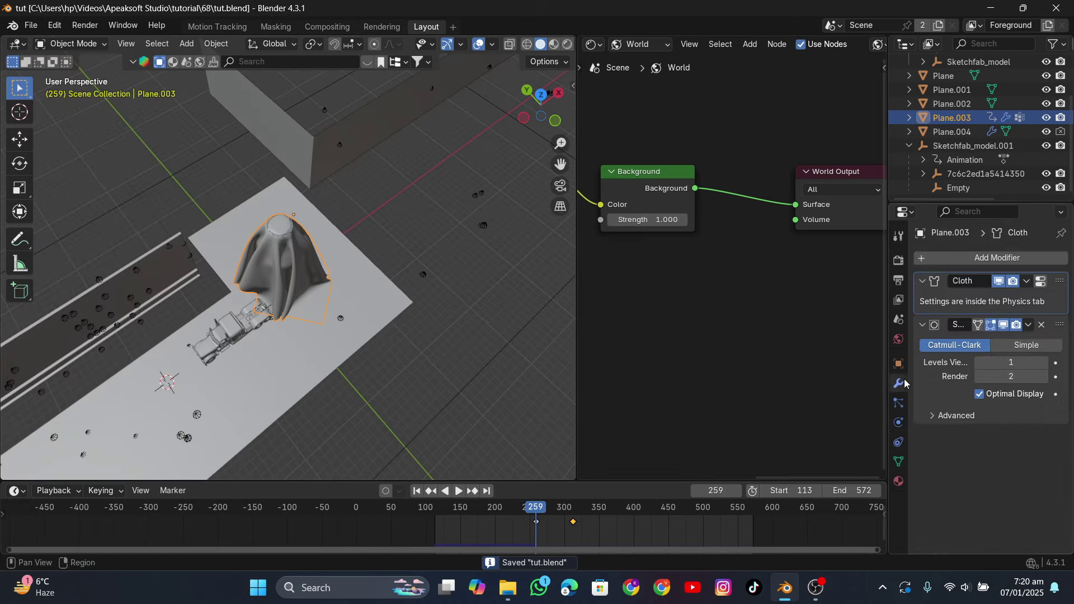
left_click(1027, 281)
left_click(954, 297)
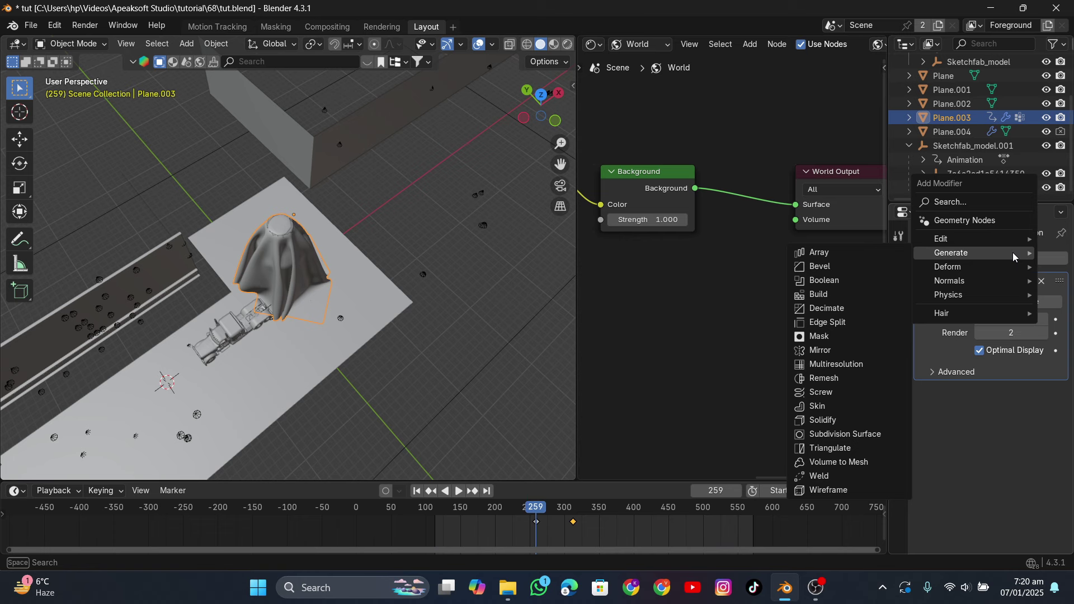
Step: Add a new Cloth physics modifier to the draped mesh and place it above the Subdivision modifier
mouse_move(971, 294)
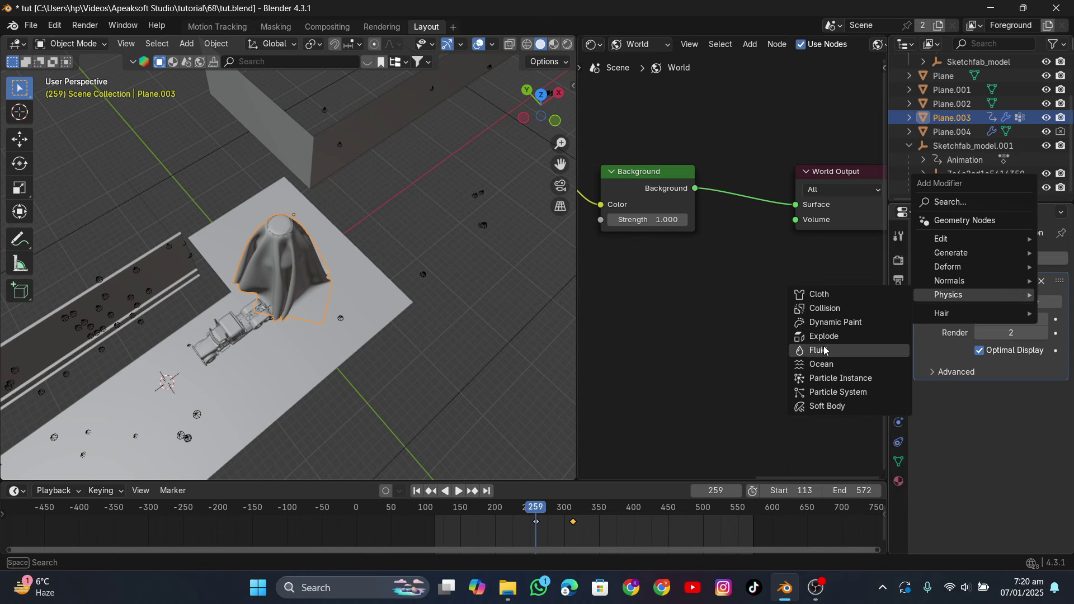
left_click(817, 294)
left_click_drag(1065, 407, 1044, 293)
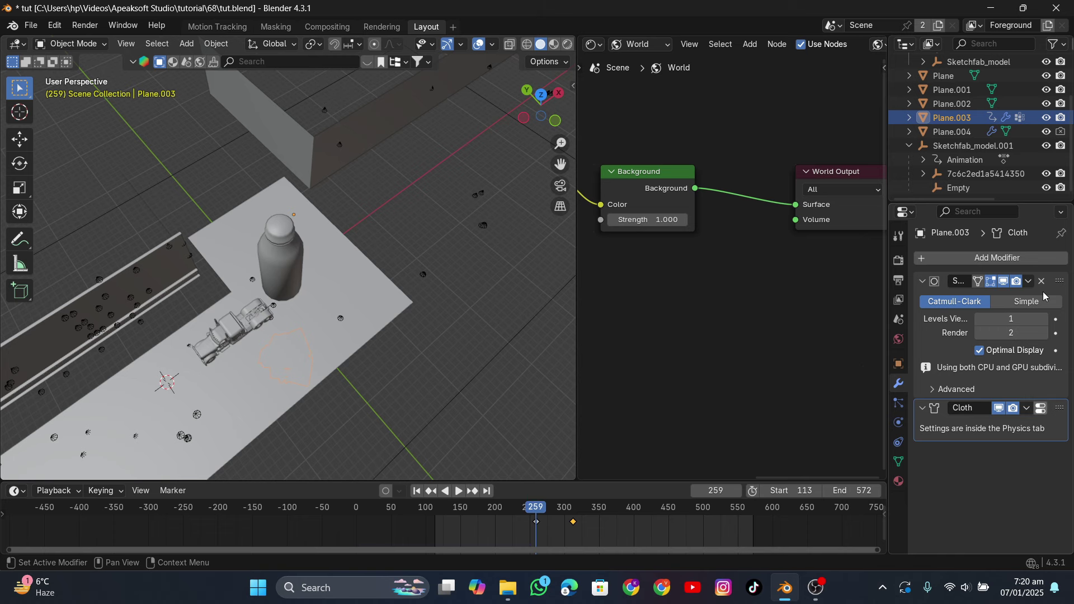
left_click_drag(1056, 412, 1027, 287)
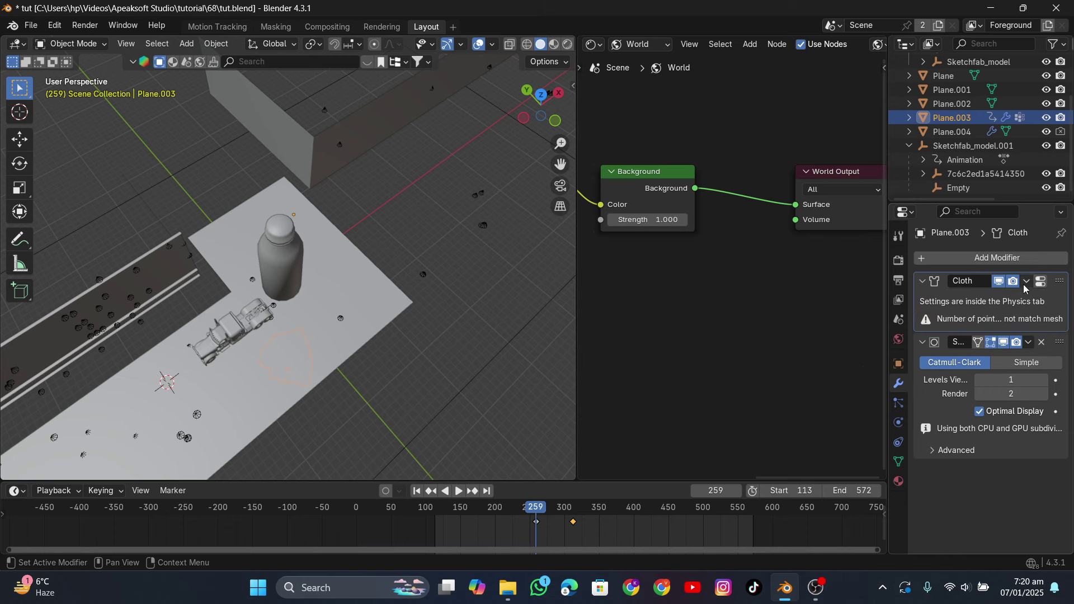
Step: Return to frame 113 and widen the Properties editor to read the cloth's modifier settings in full
left_click(1039, 283)
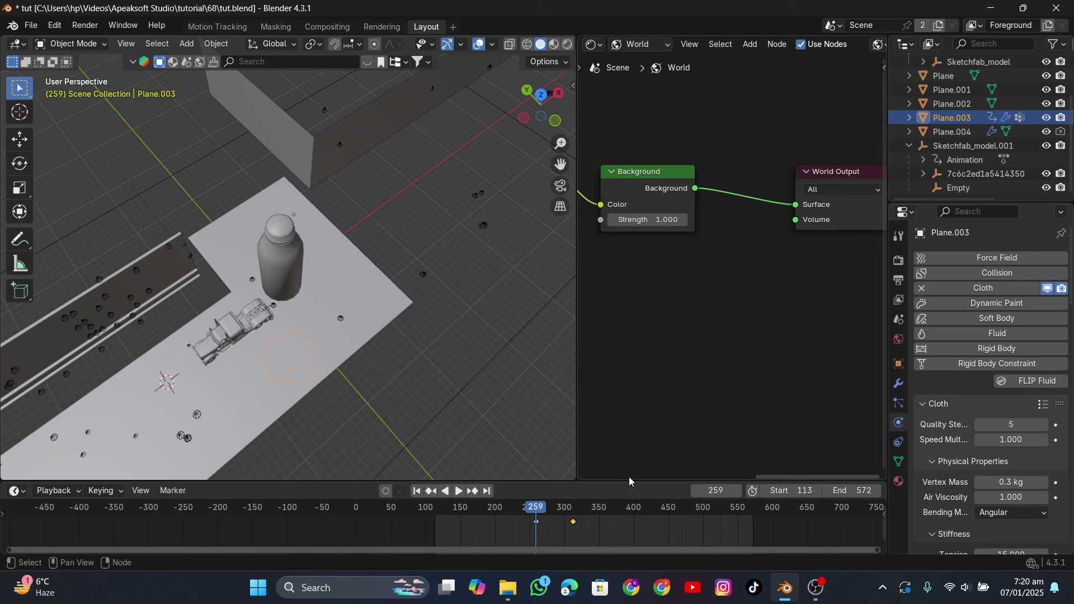
left_click(417, 491)
left_click(899, 383)
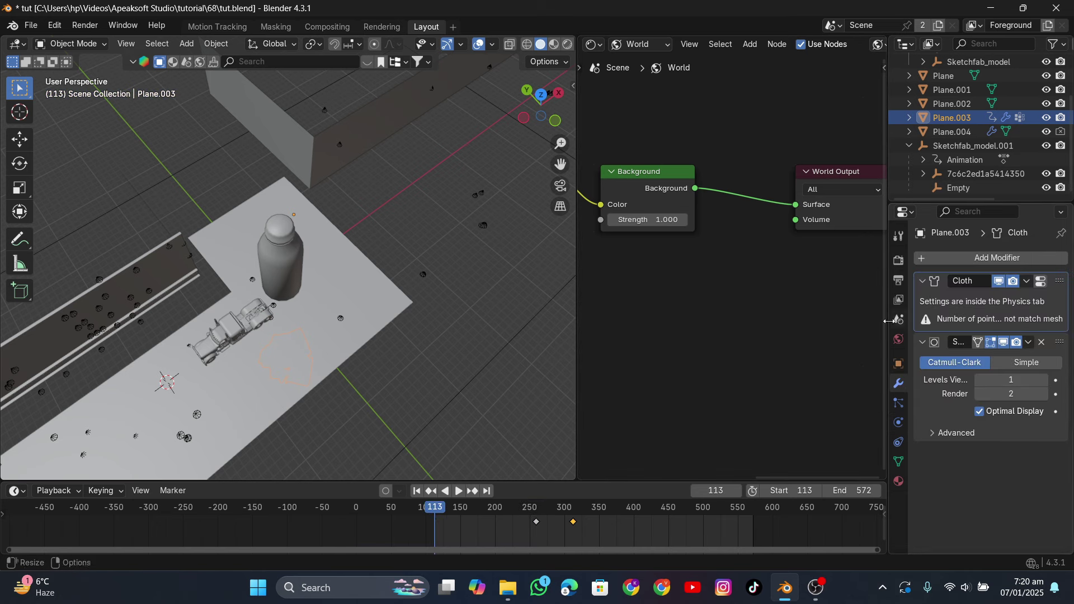
left_click_drag(889, 322, 838, 322)
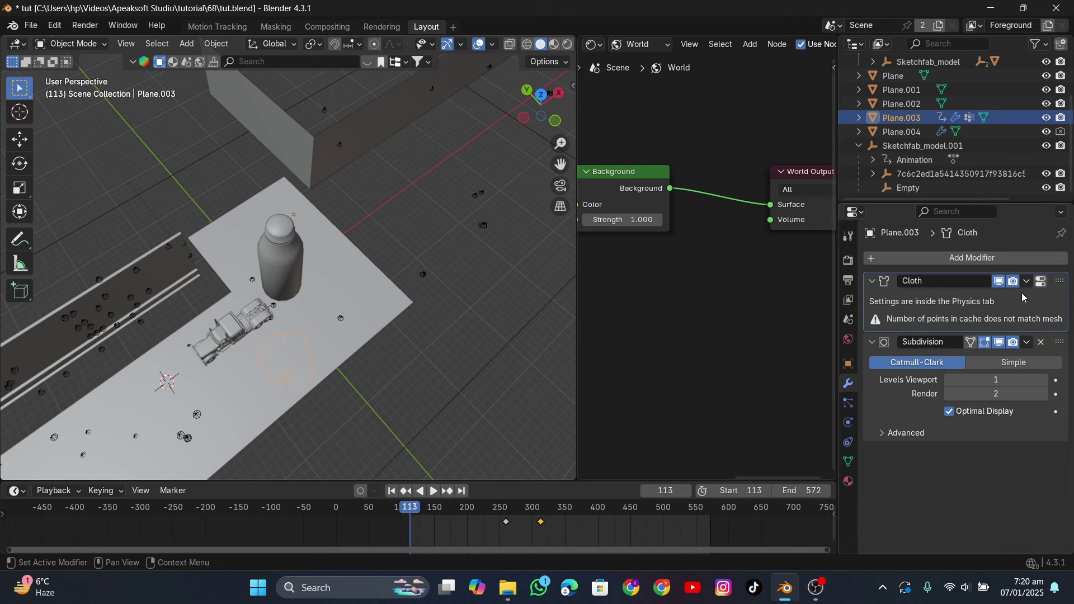
Step: Examine the new Cloth modifier's cache settings and the position of the draped cloth at frame 113
left_click(1037, 285)
scroll(916, 395, "down", 15)
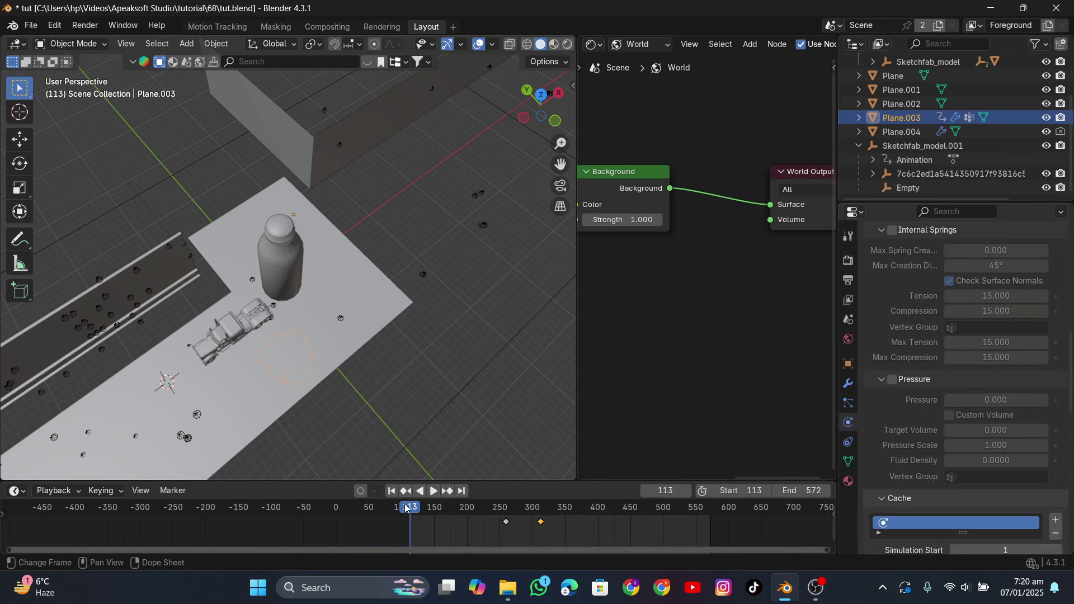
left_click_drag(408, 507, 409, 507)
scroll(913, 364, "down", 6)
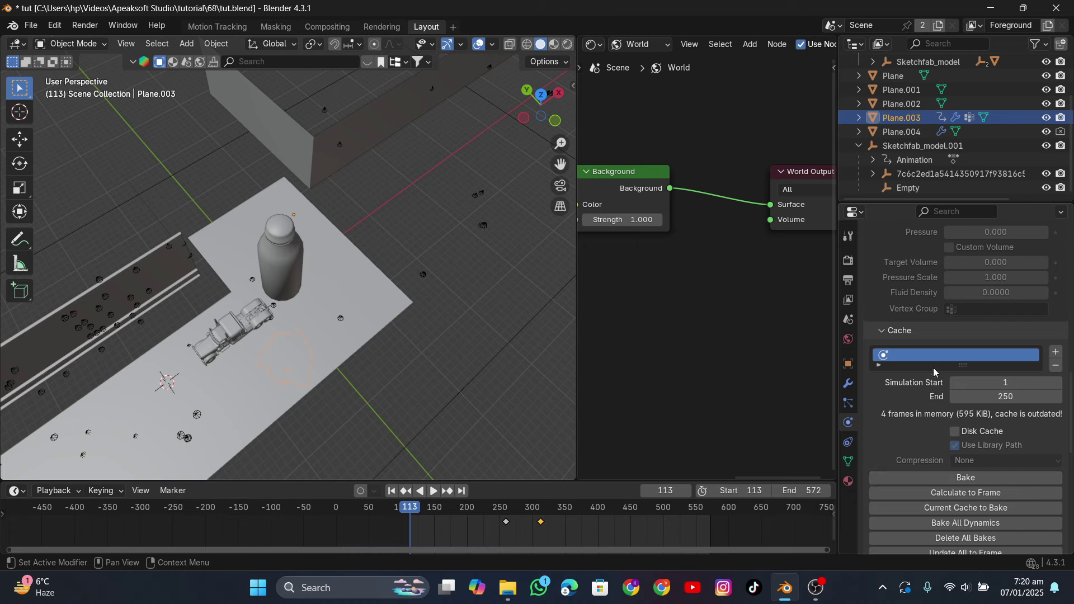
right_click(913, 362)
key("Escape")
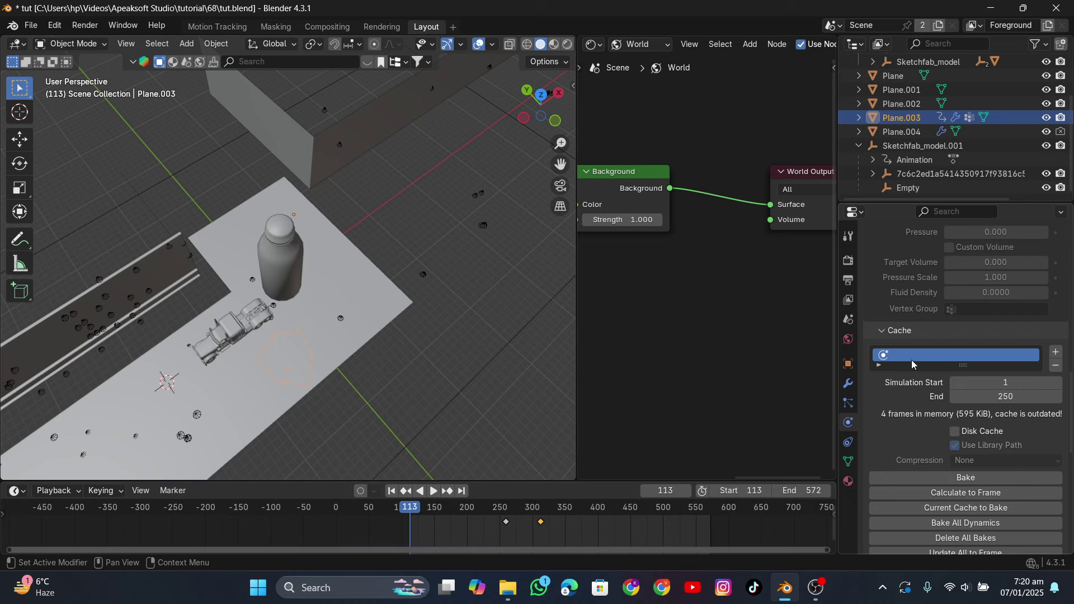
left_click(848, 384)
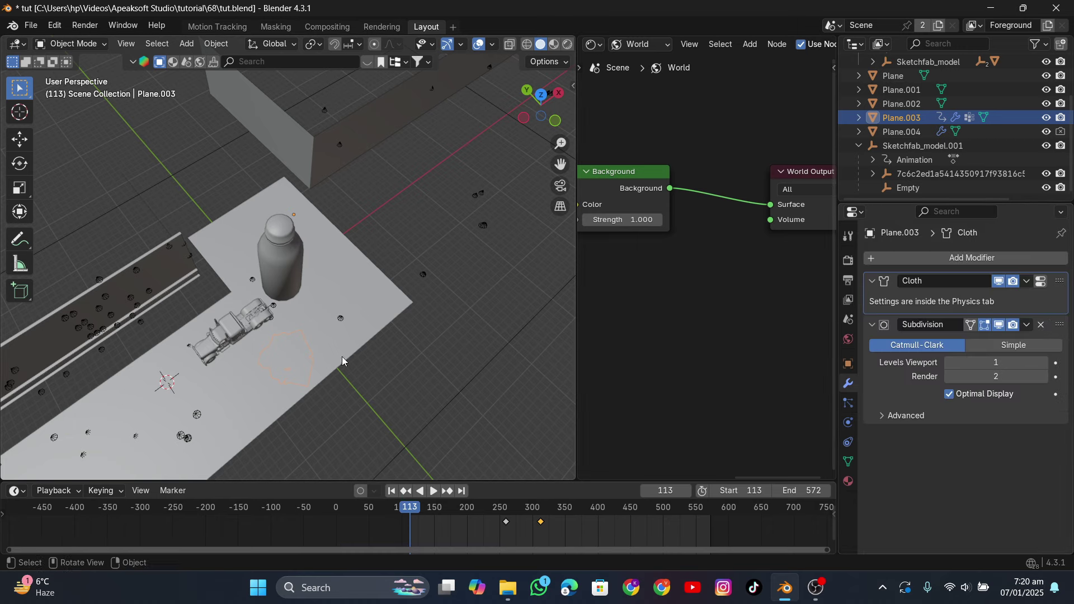
middle_click_drag(341, 356, 319, 303)
scroll(319, 306, "down", 2)
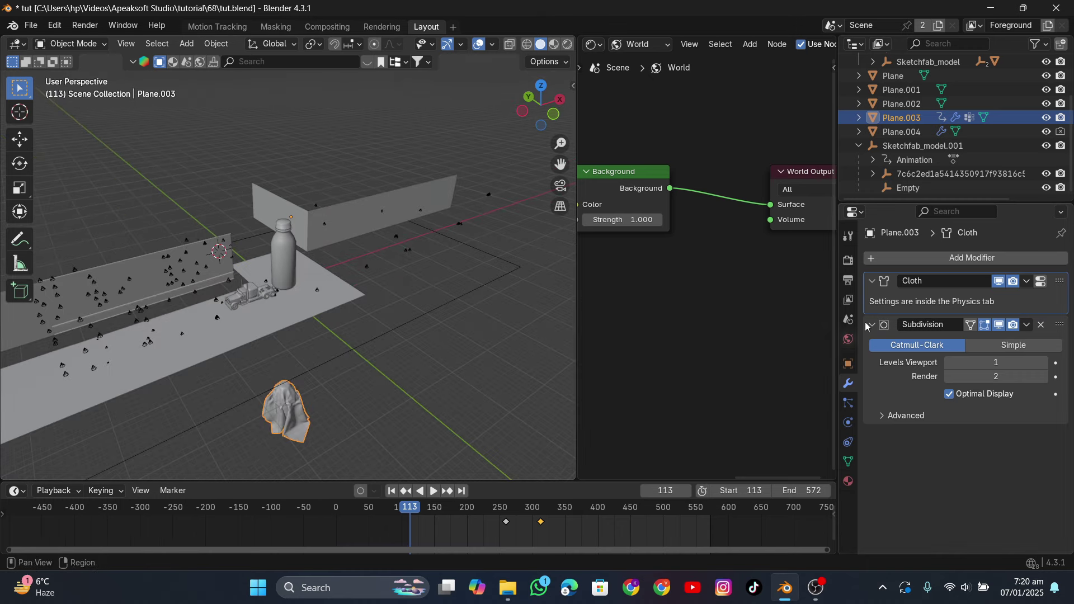
Step: Set the cloth cache's simulation start to 113 and its end to 572
left_click(848, 423)
scroll(920, 453, "down", 15)
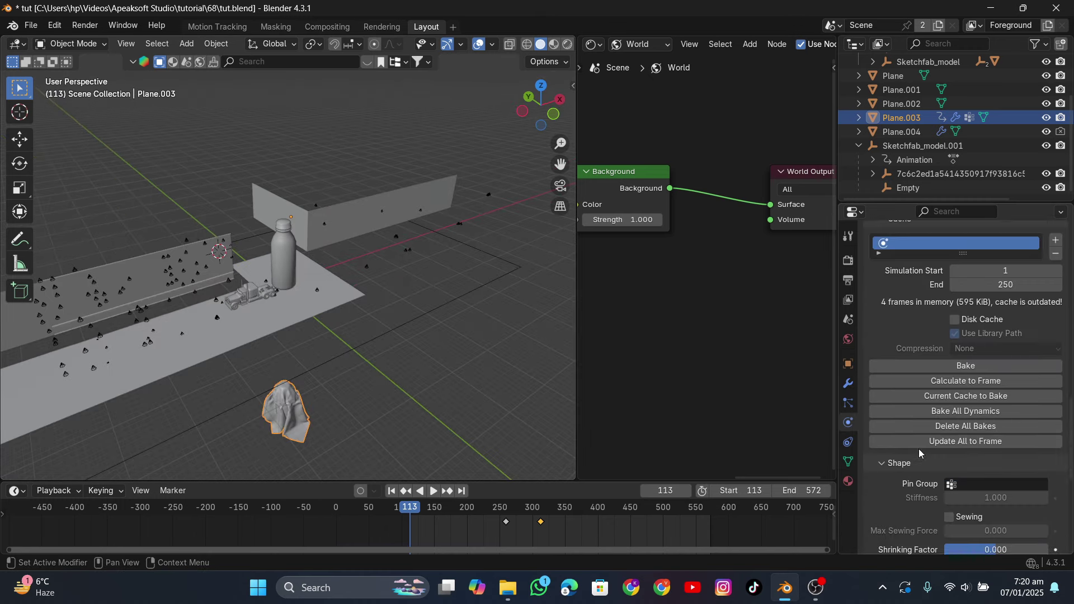
scroll(920, 453, "up", 4)
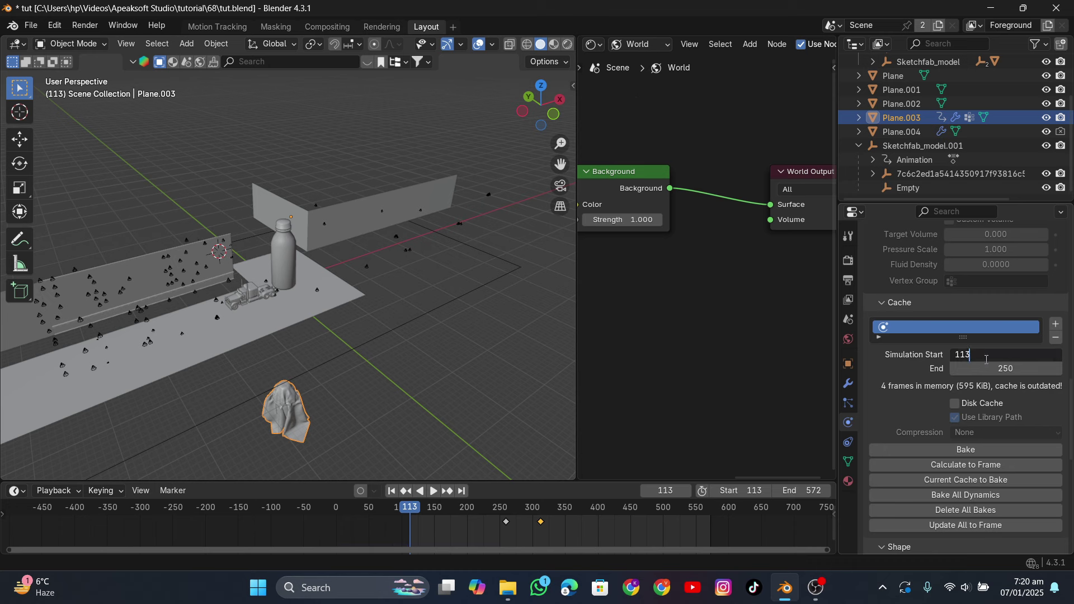
key("Return")
left_click(996, 367)
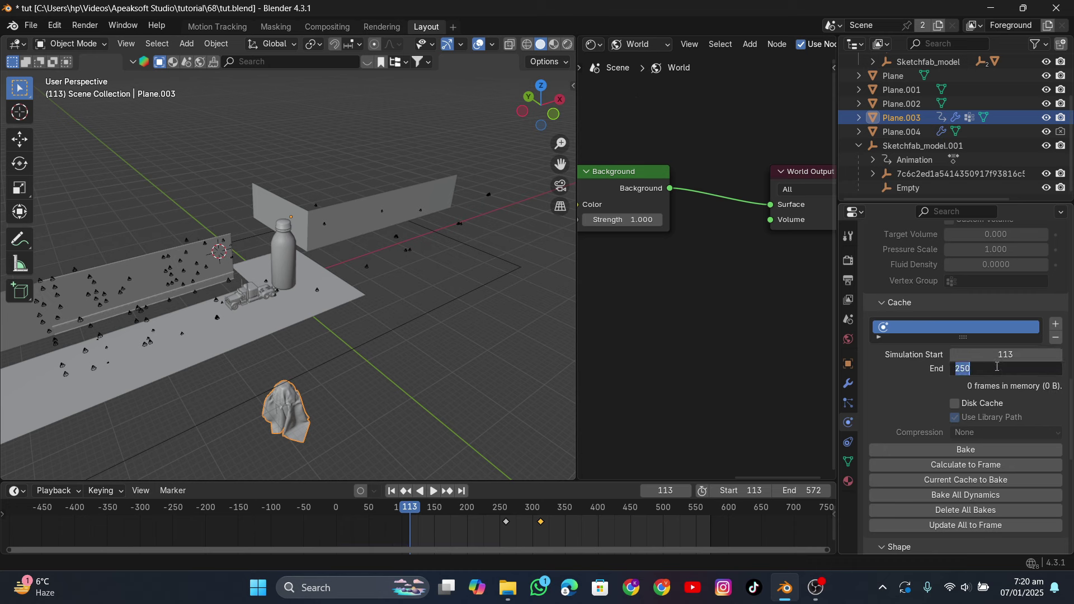
type("572")
key("Return")
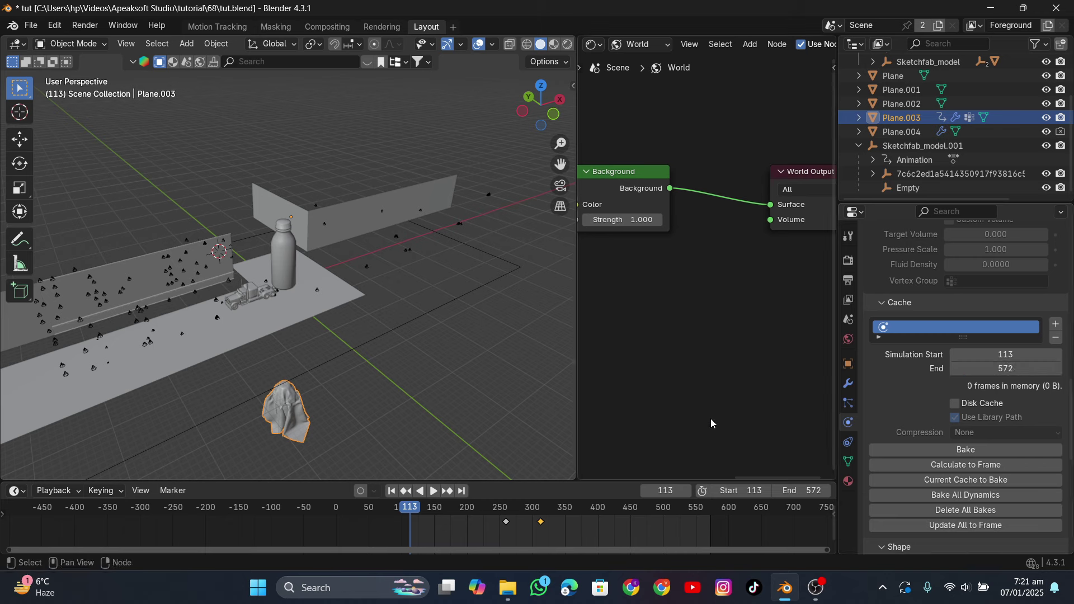
Step: Play the new cloth simulation from frame 113 and check how the drape behaves over the bottle
left_click(394, 491)
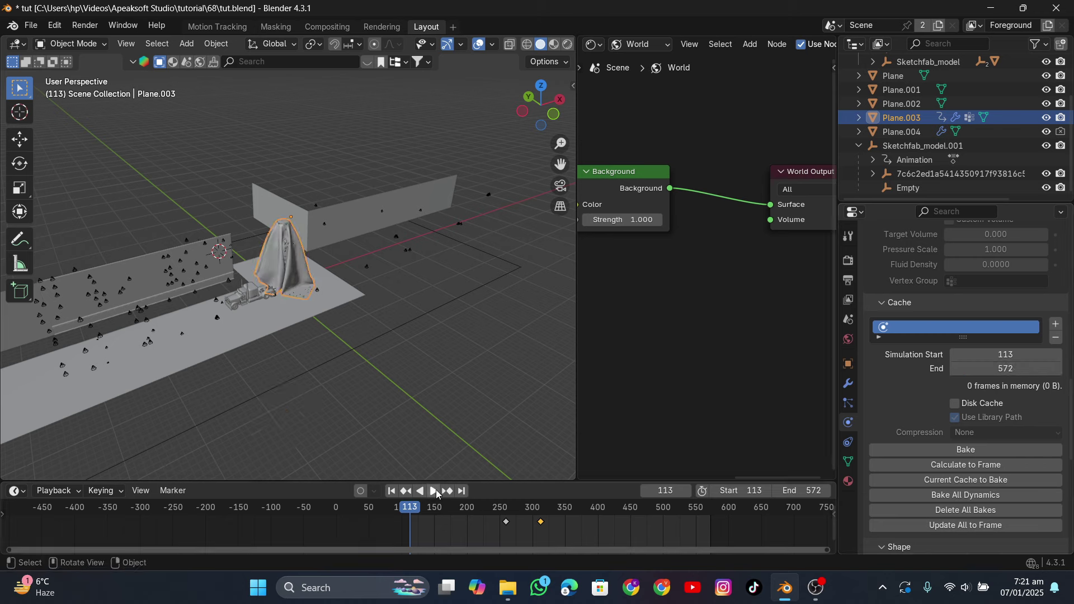
left_click(436, 492)
scroll(328, 306, "up", 6)
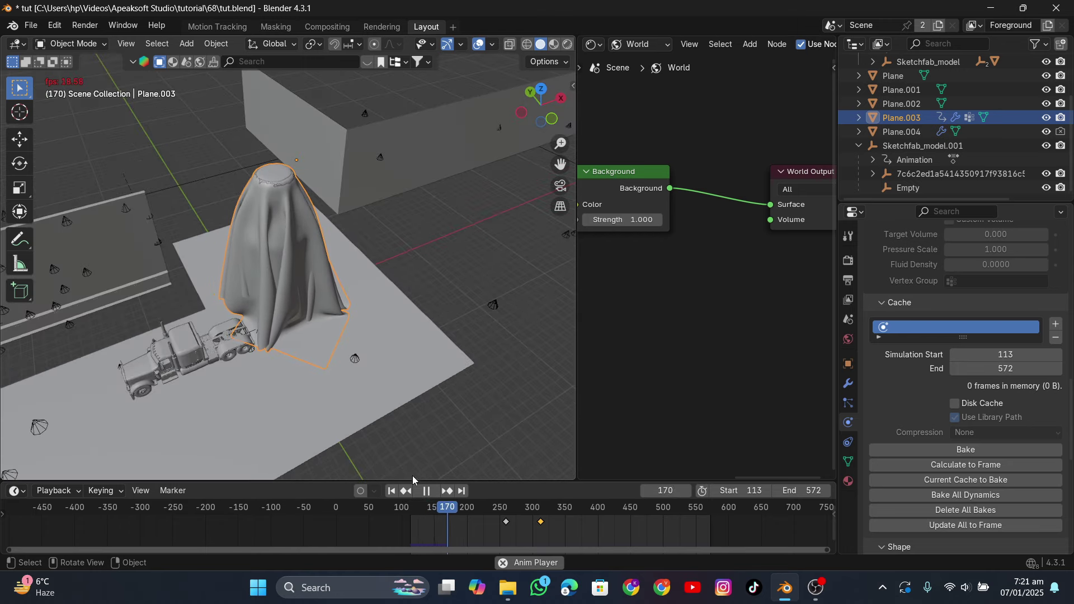
left_click(429, 492)
Step: Enable Self Collisions for the cloth, and save the file at frame 113
scroll(895, 420, "down", 12)
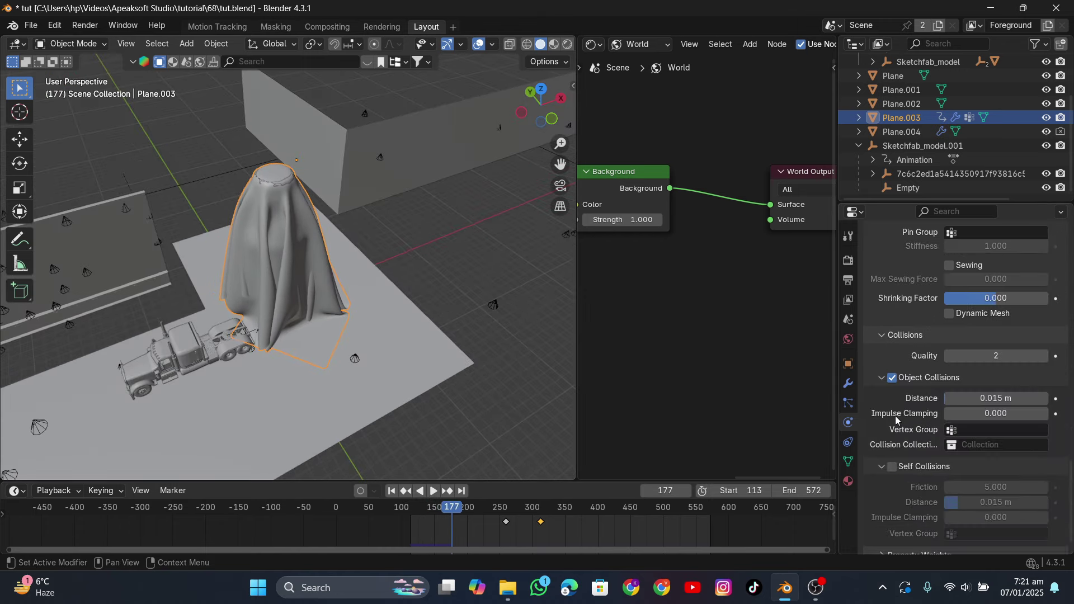
left_click(890, 467)
left_click(386, 491)
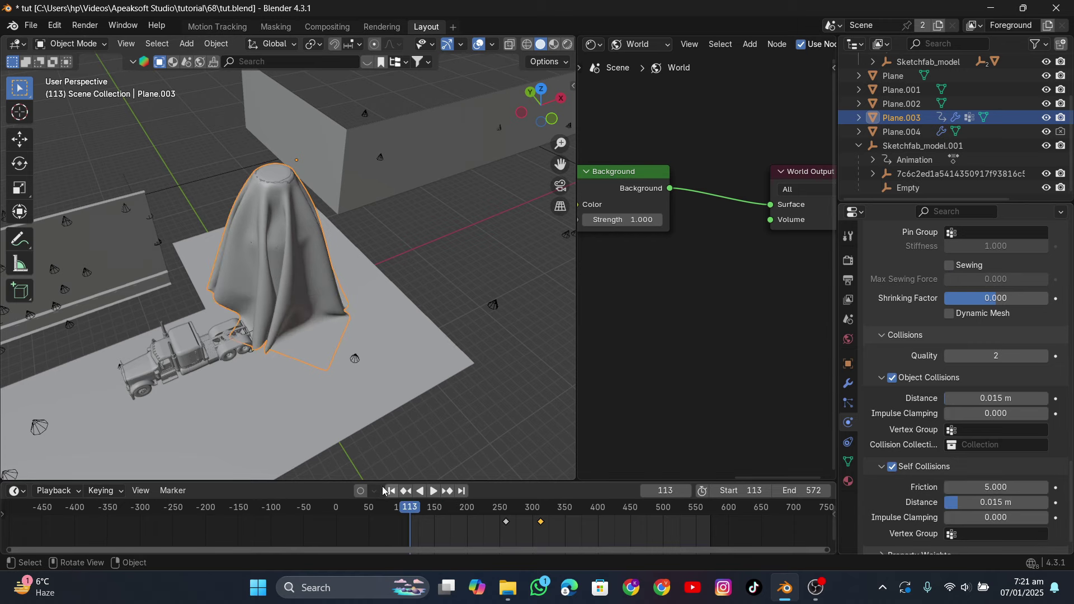
left_click(28, 26)
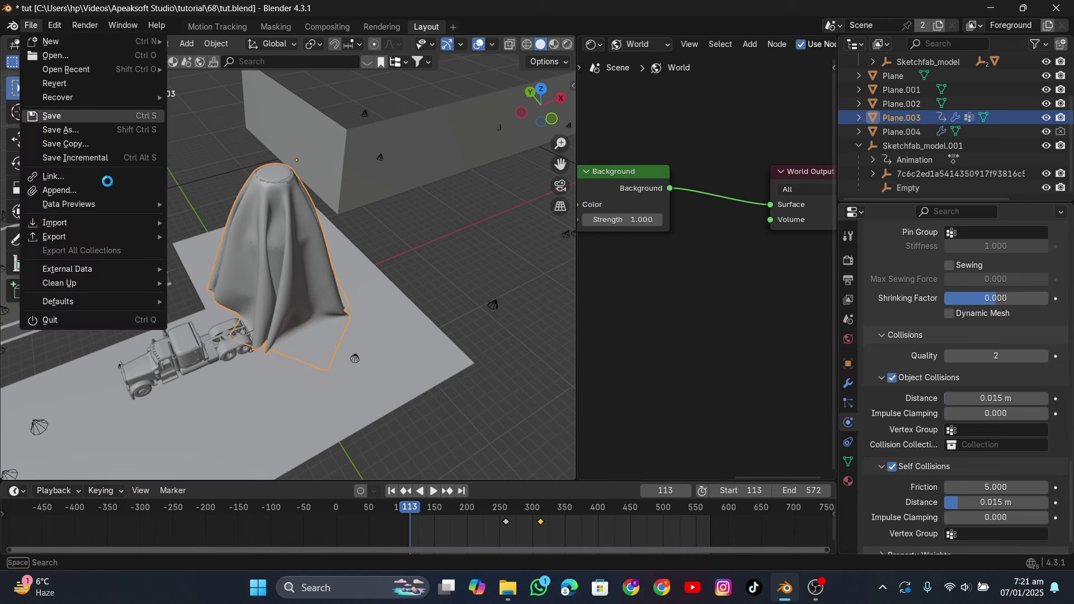
left_click(51, 113)
Step: Set the cloth's pin group to the vertex group "Group" in its Shape settings
middle_click_drag(357, 286, 358, 330)
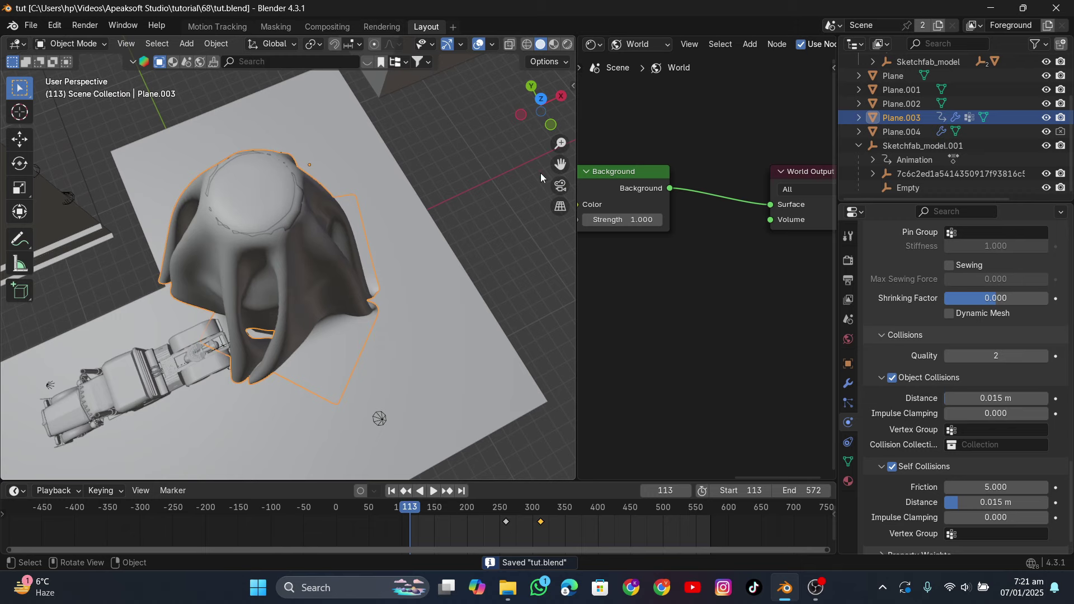
left_click_drag(556, 170, 664, 53)
middle_click_drag(477, 197, 503, 229)
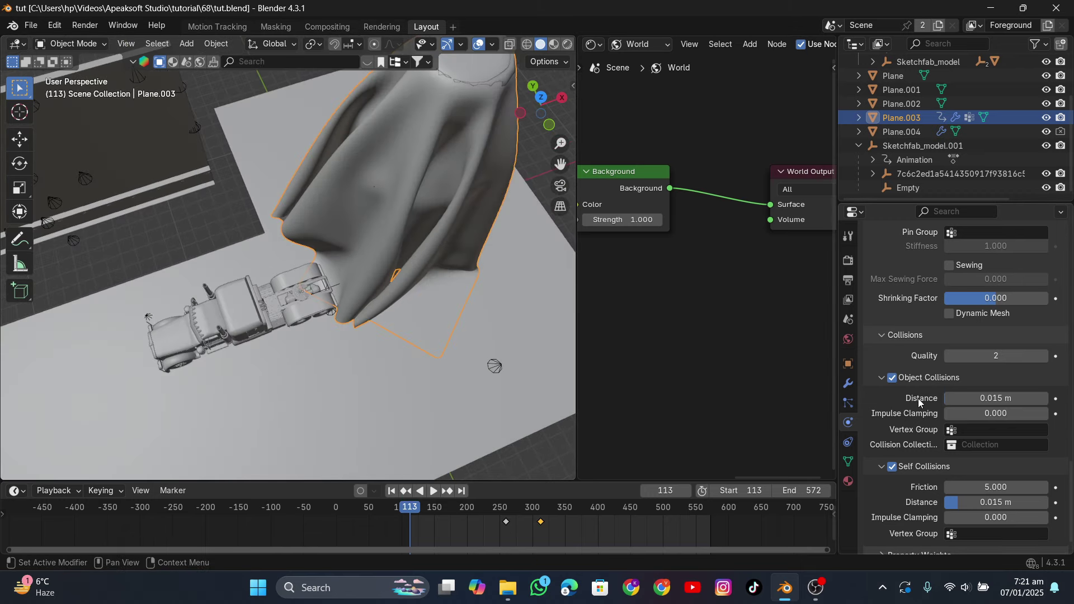
scroll(918, 399, "down", 1)
scroll(935, 413, "up", 5)
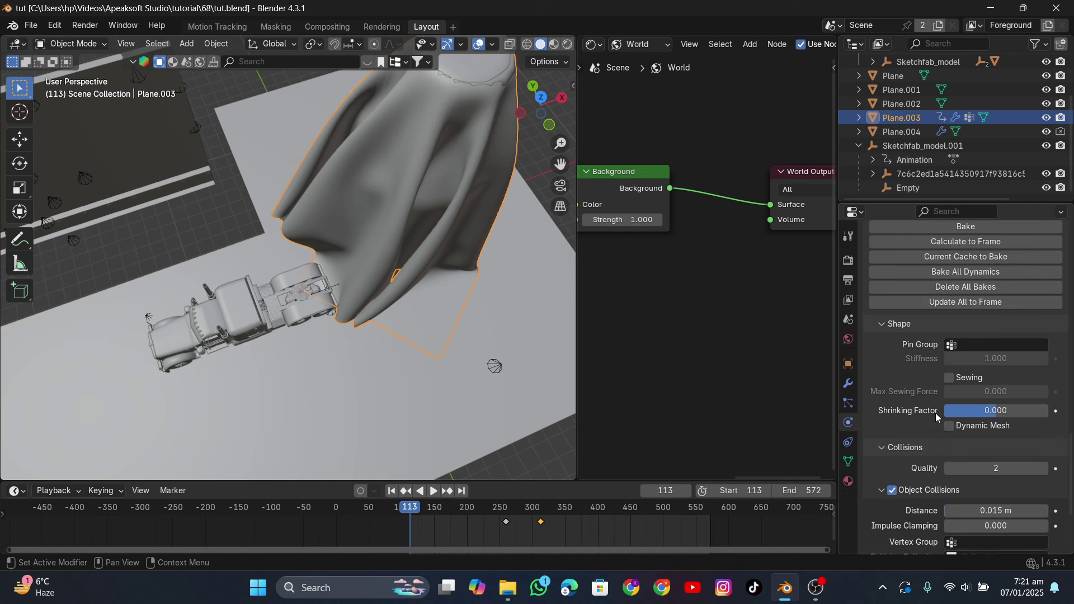
left_click(959, 346)
left_click(949, 365)
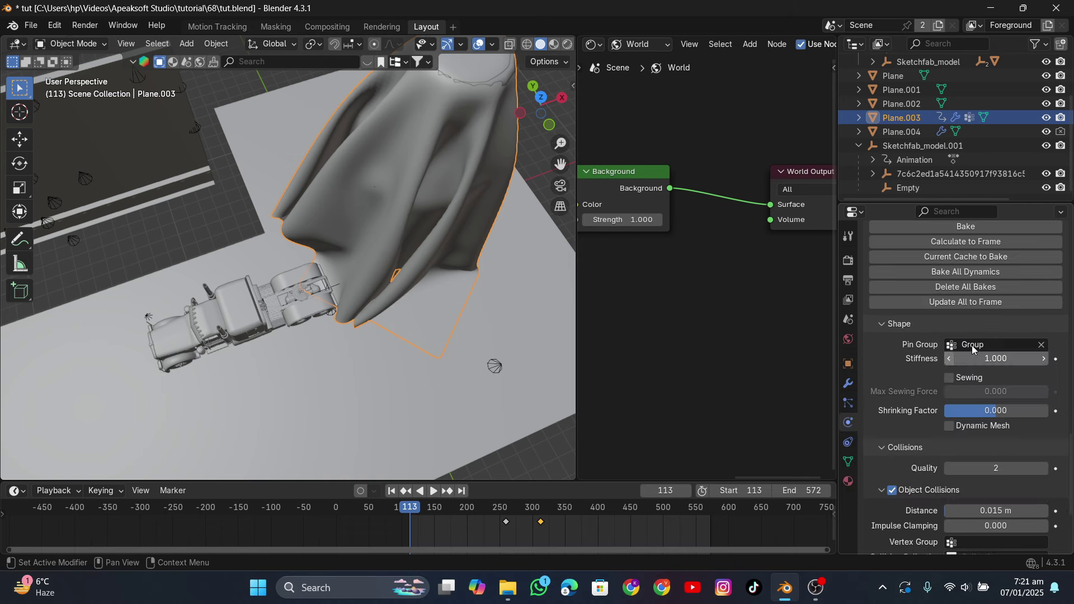
left_click(848, 384)
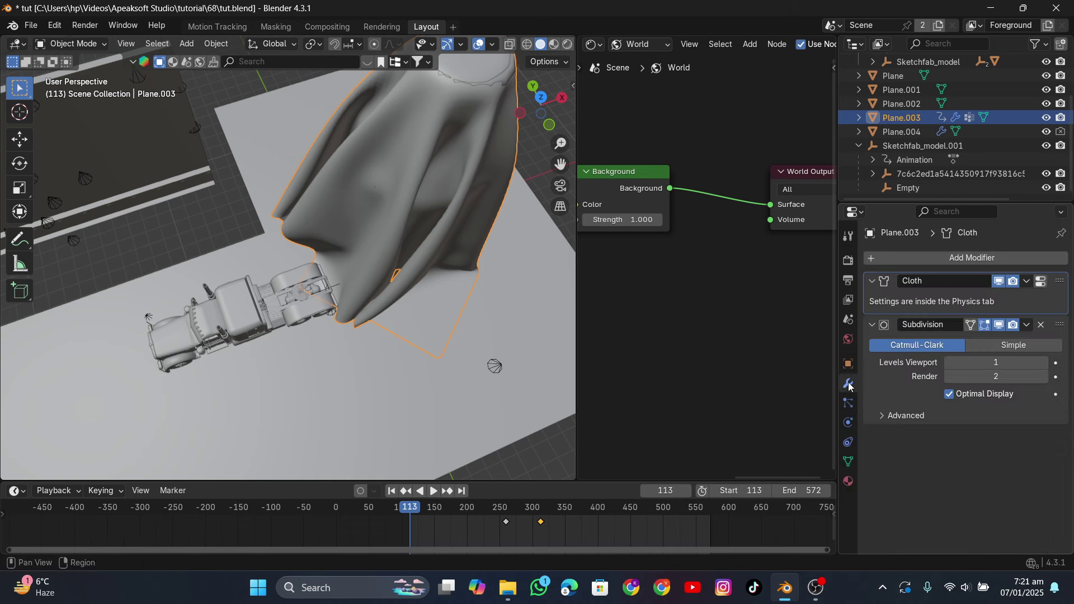
left_click(907, 258)
mouse_move(867, 220)
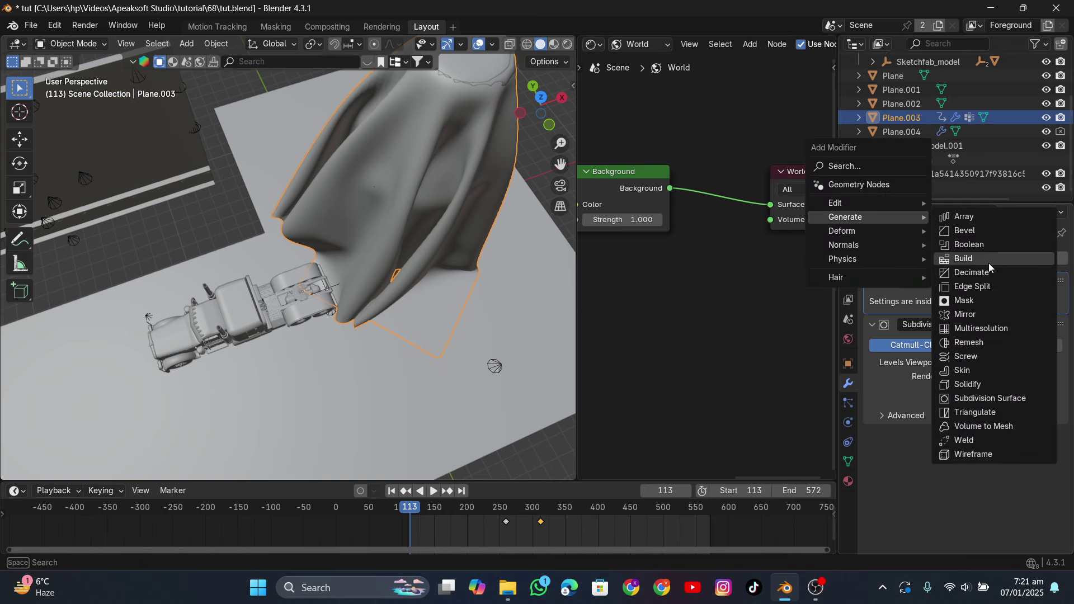
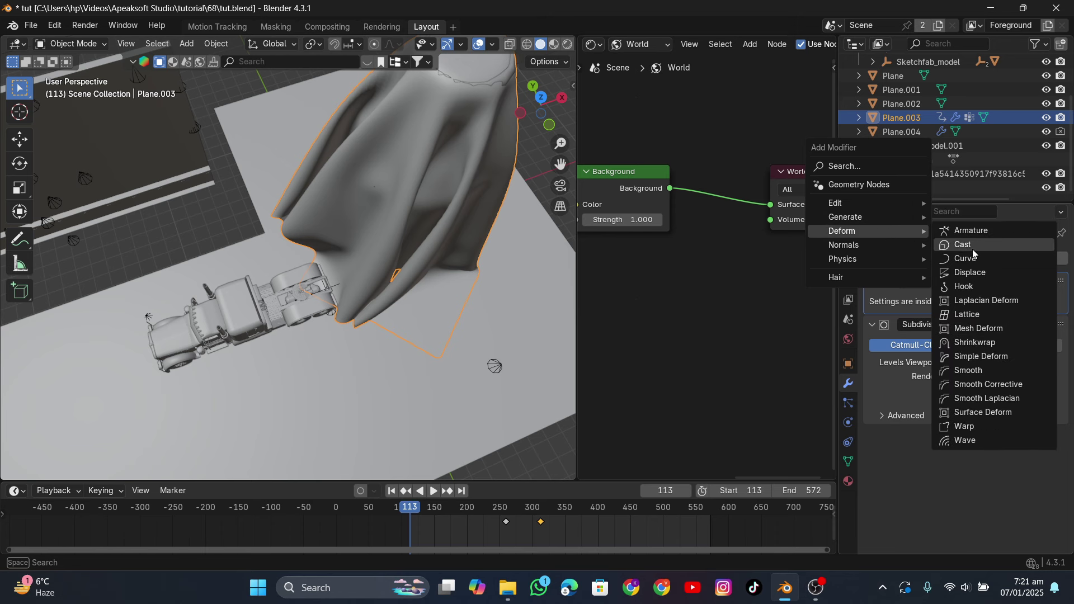
left_click(974, 287)
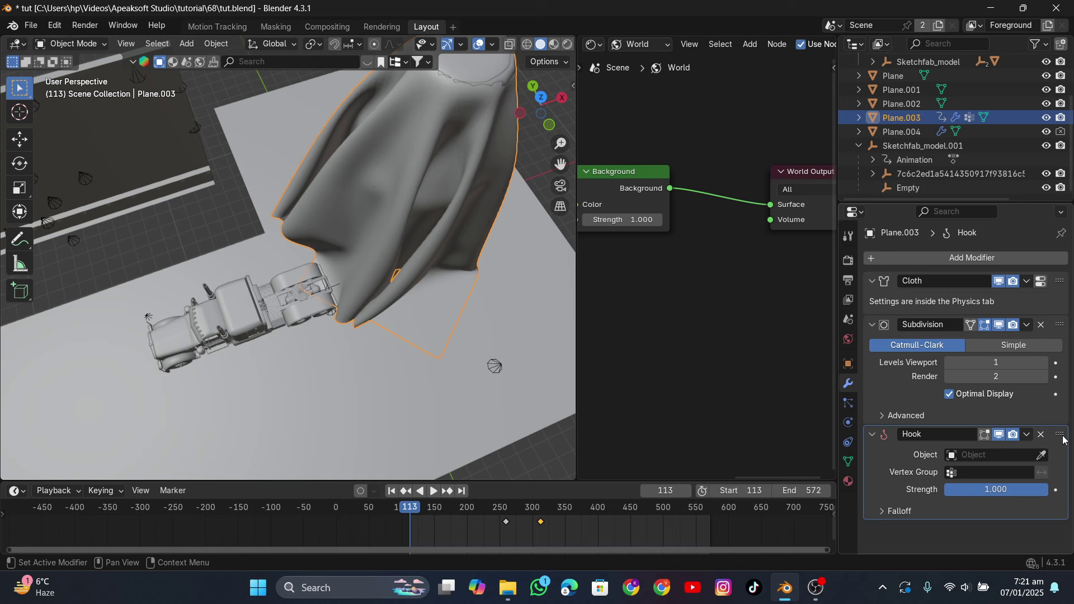
left_click_drag(1061, 439, 1057, 257)
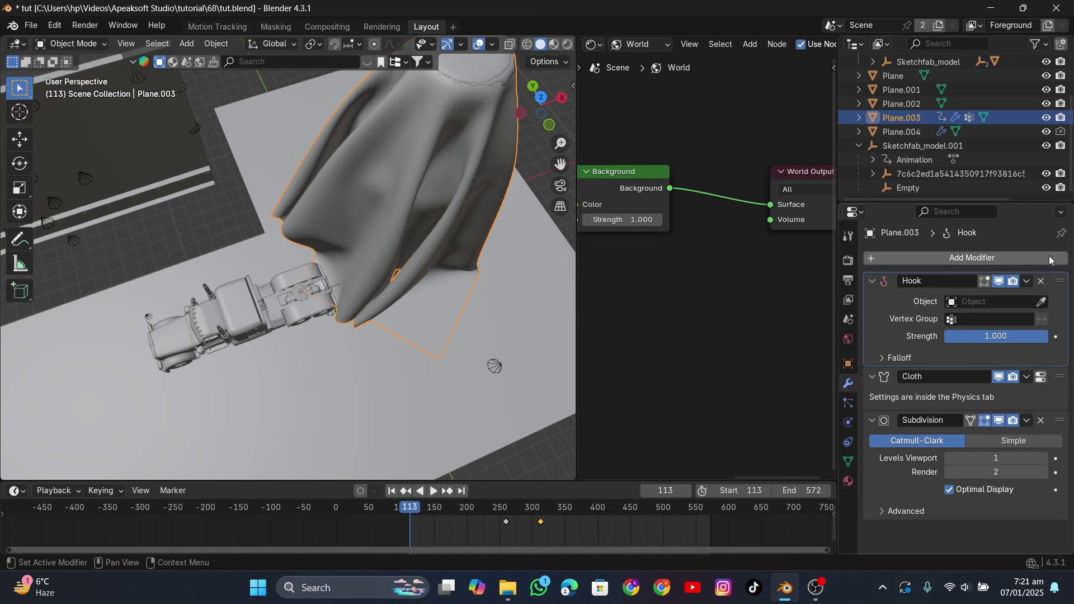
left_click(1041, 281)
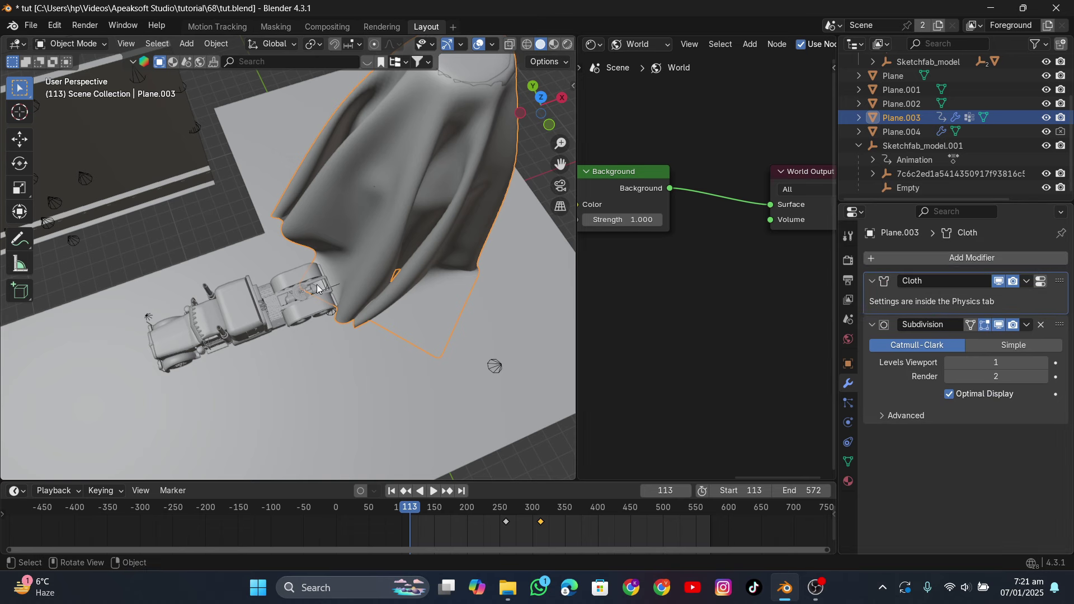
Step: Hook the cloth's selected corner vertices to a new empty, and place that Hook modifier above Cloth in the stack
key("Tab")
key("F3")
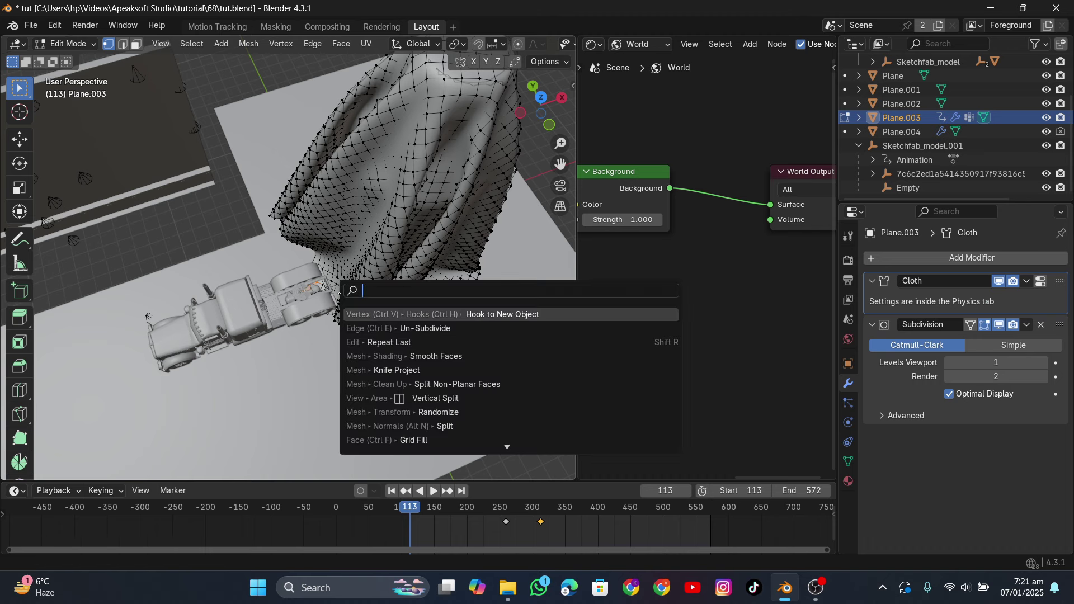
left_click(453, 314)
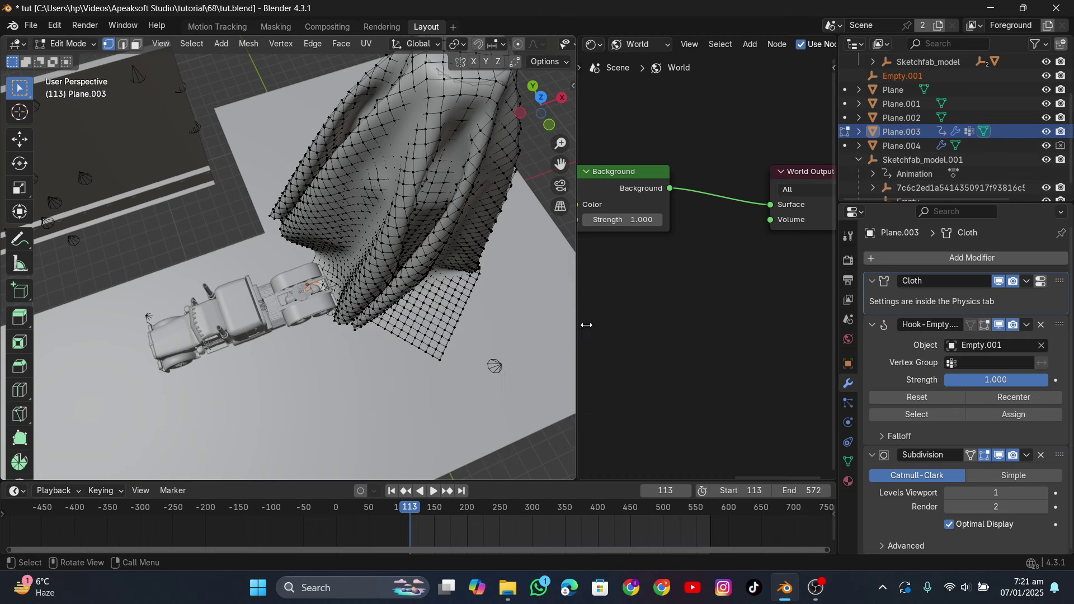
left_click_drag(1056, 326, 1054, 282)
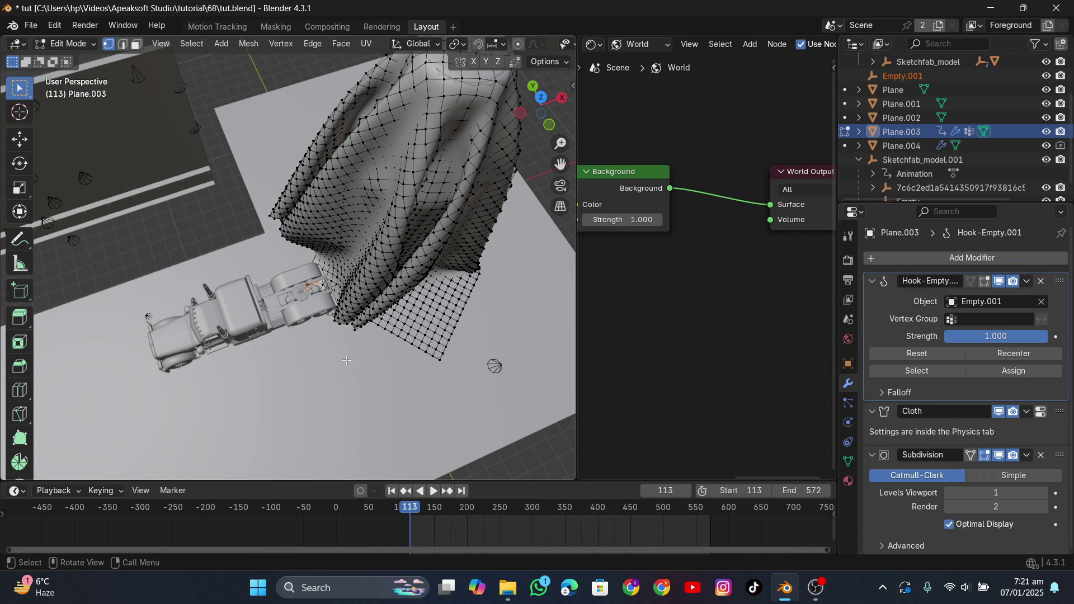
key("Tab")
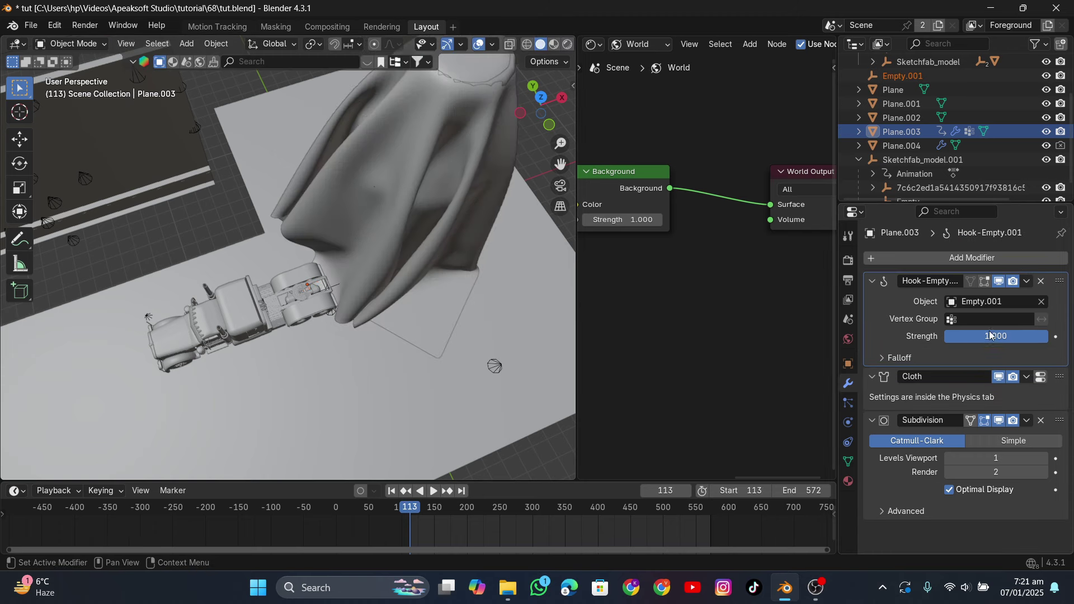
Step: Set the Hook modifier's vertex group to "Group", and save the file
left_click(988, 320)
left_click(973, 339)
left_click(35, 25)
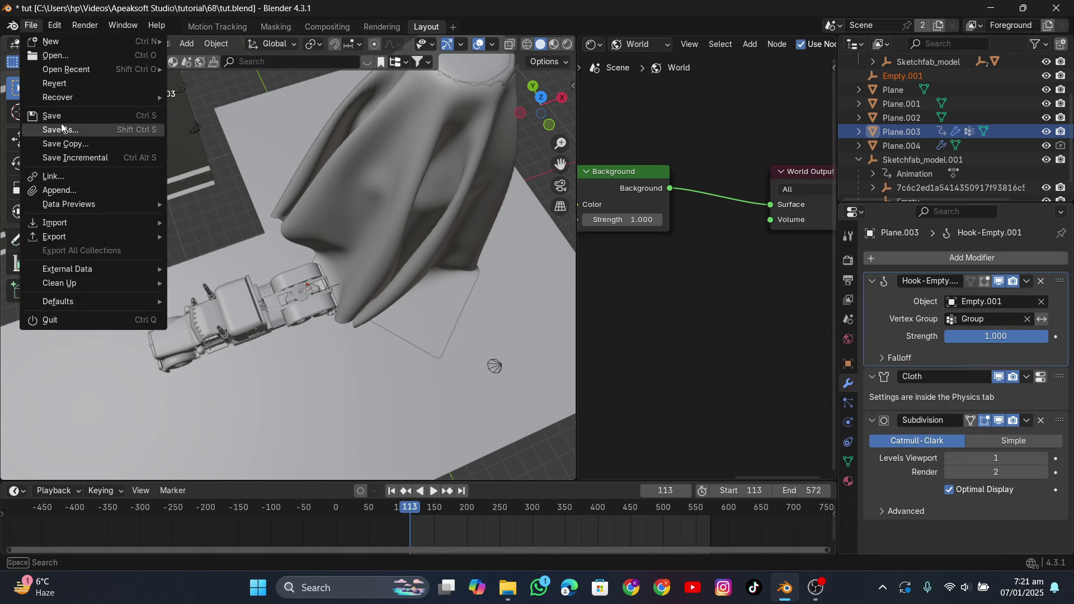
left_click(62, 112)
left_click(1041, 378)
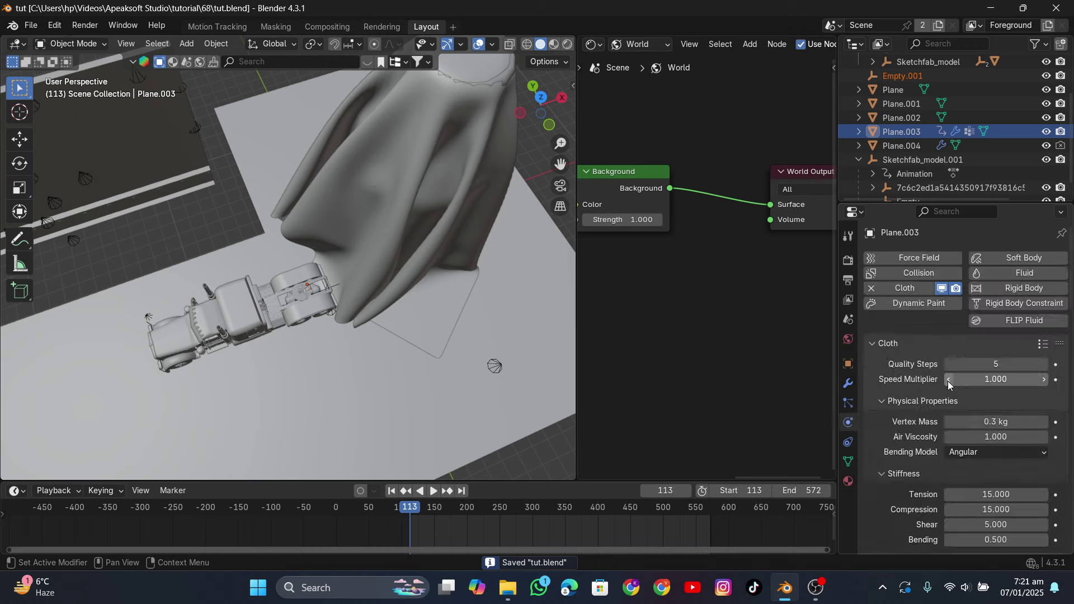
scroll(946, 377, "down", 15)
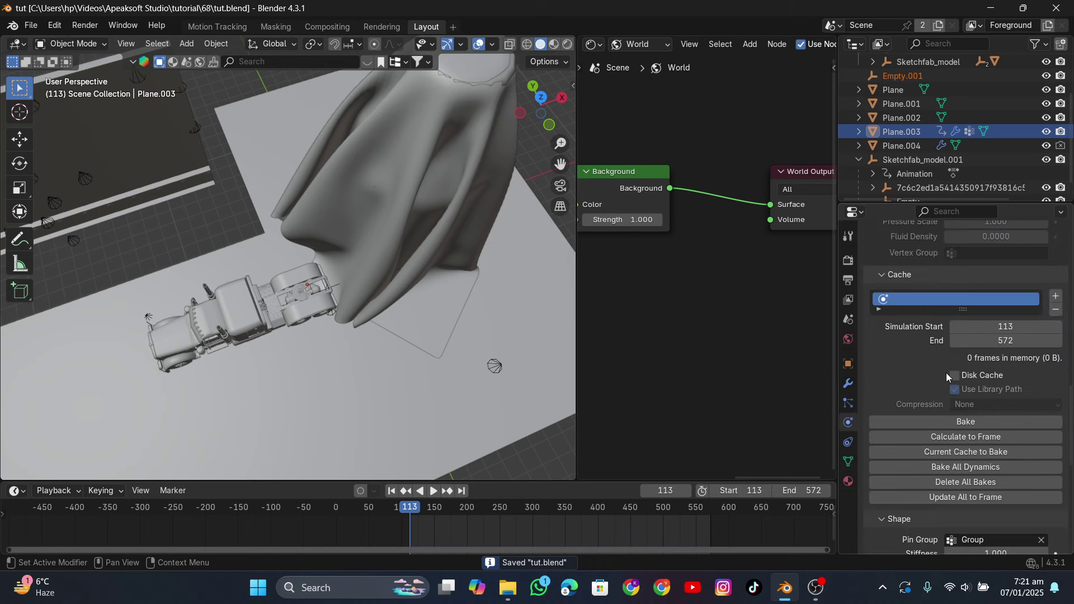
Step: Parent Empty.001 to the truck's Sketchfab_model.001 using Object (Keep Transform)
left_click(895, 77)
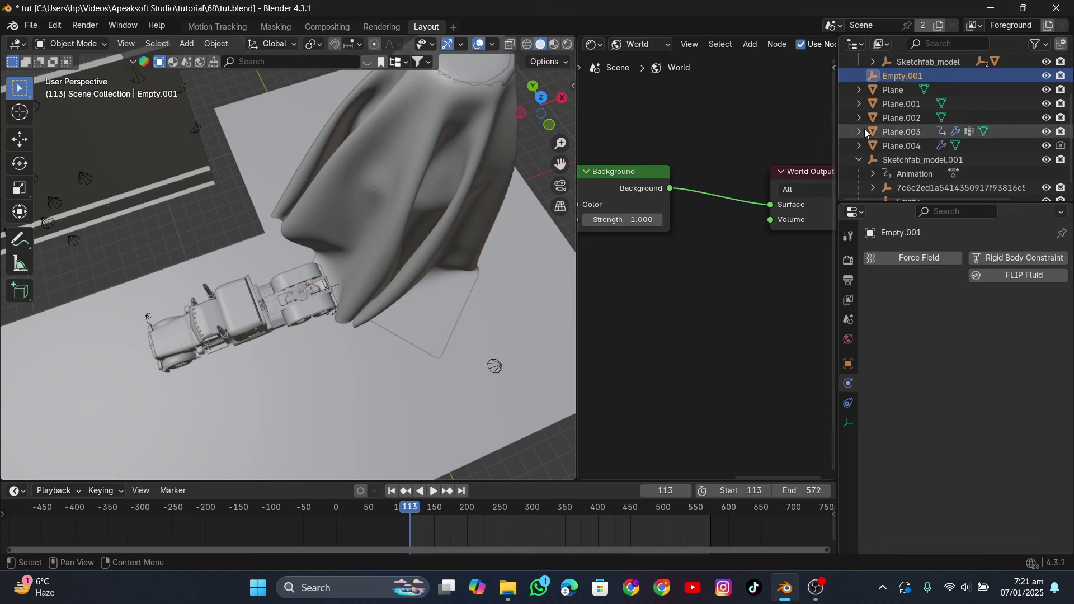
scroll(924, 142, "down", 1)
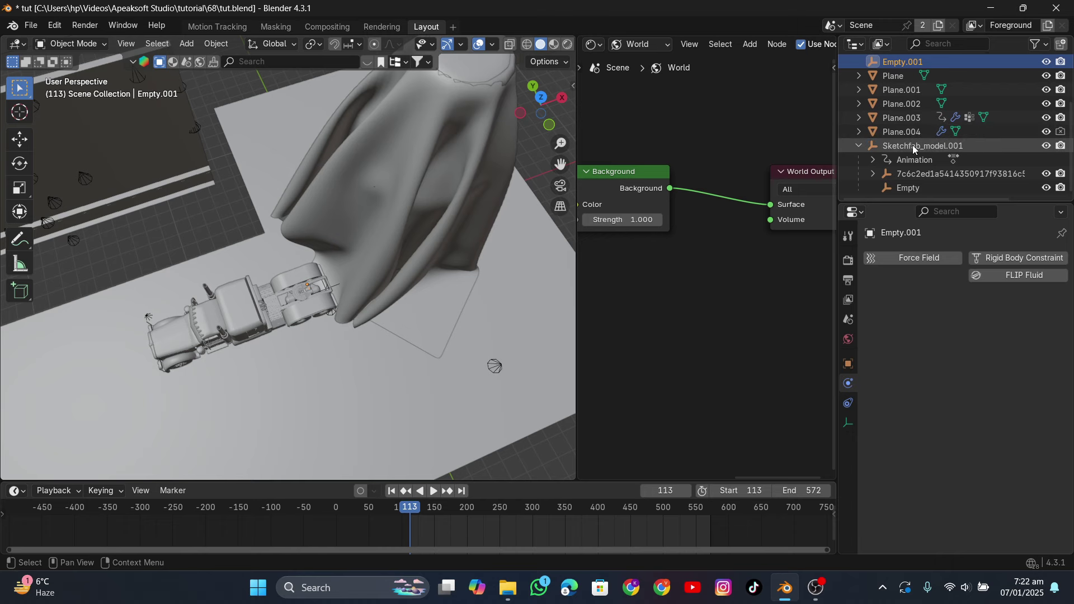
left_click(913, 147)
mouse_move(230, 314)
middle_mouse_down()
mouse_move(233, 243)
mouse_move(226, 399)
middle_mouse_up()
key("ctrl+p")
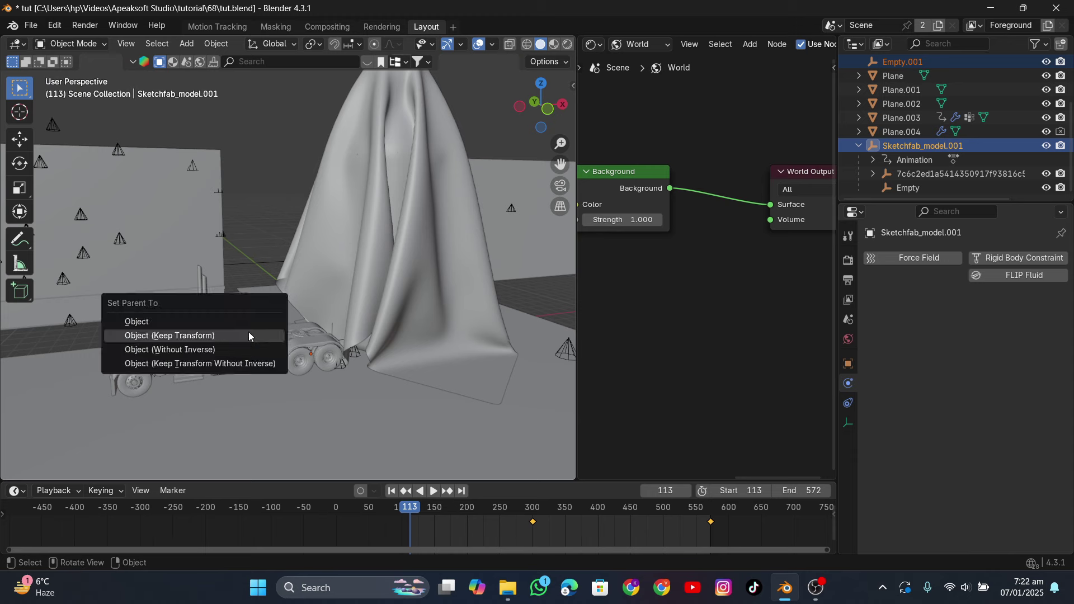
left_click(248, 332)
Step: Check the truck at frame 239, then return to frame 113 and save the file
left_click_drag(420, 510, 492, 544)
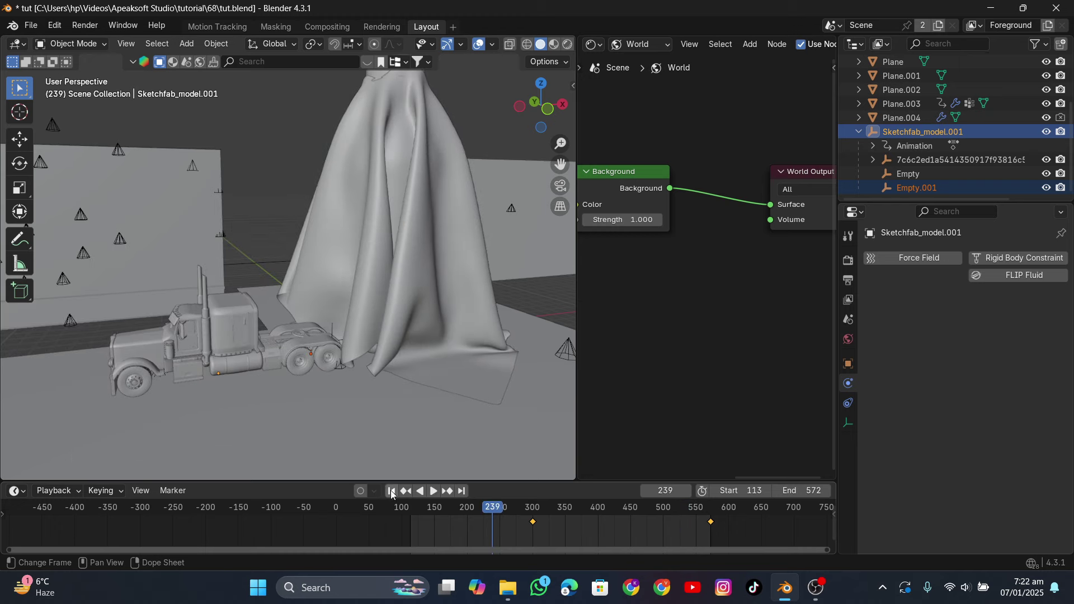
left_click(392, 492)
left_click(31, 25)
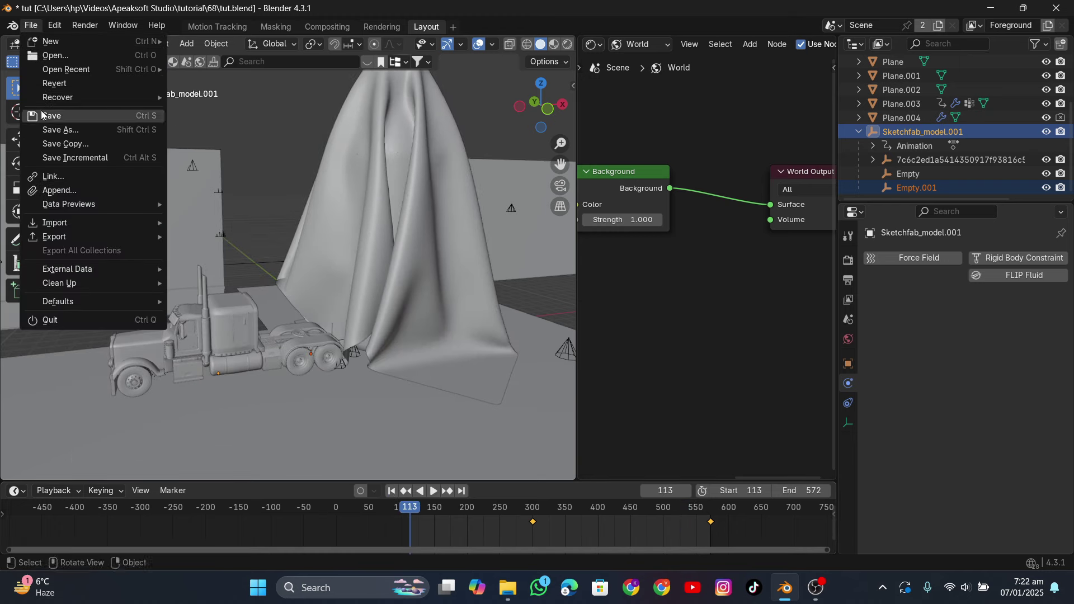
key("ctrl+s")
Step: Set the cloth's collision quality to 4 and its object collision distance to 0.001 m
left_click(405, 171)
scroll(975, 375, "down", 8)
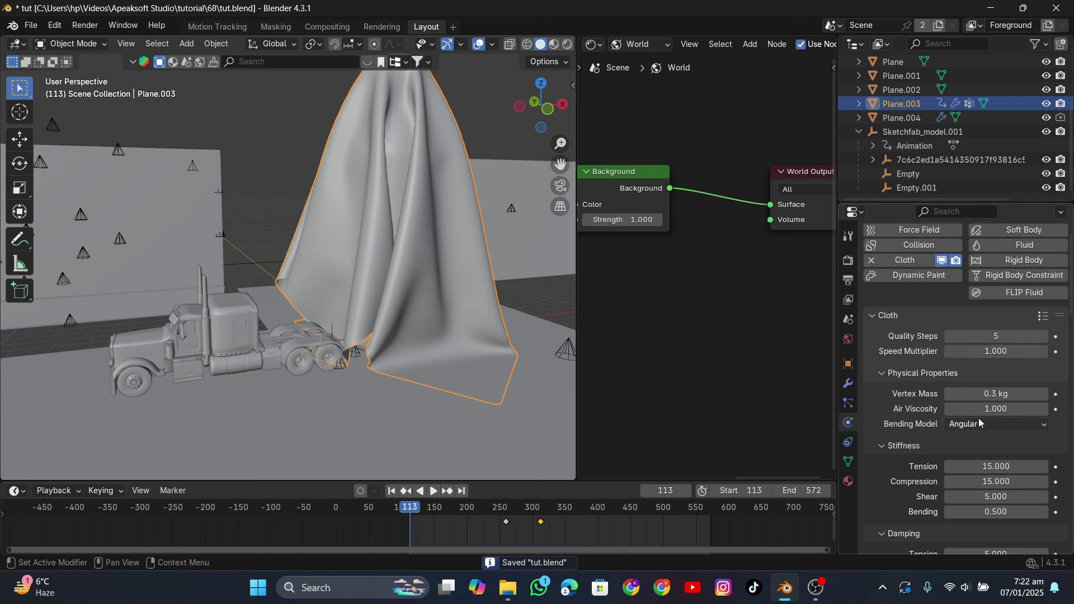
scroll(979, 346, "up", 8)
left_click(985, 331)
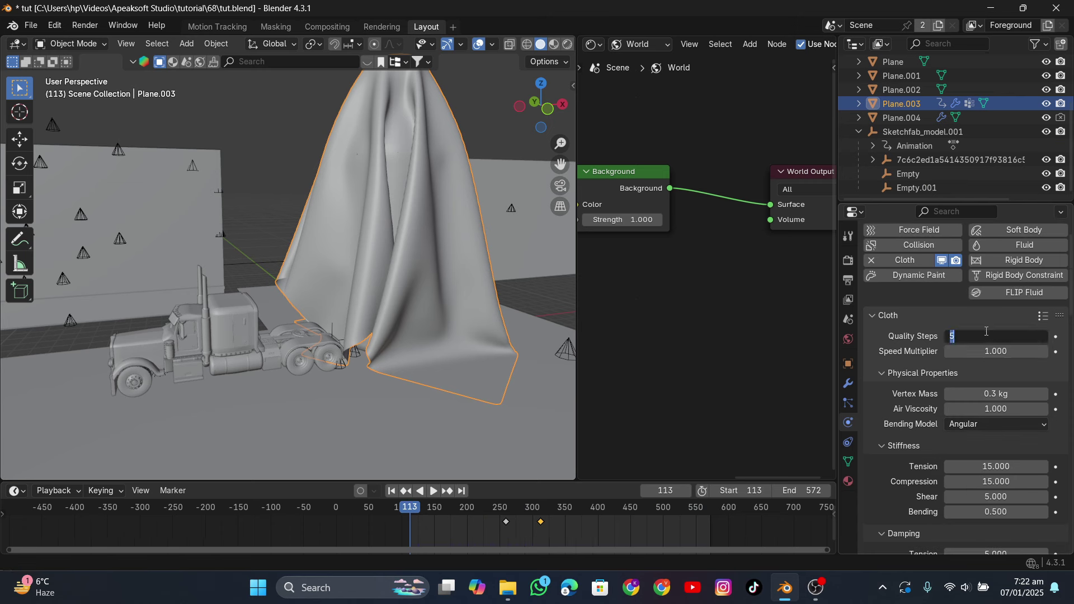
key("Return")
scroll(901, 381, "down", 15)
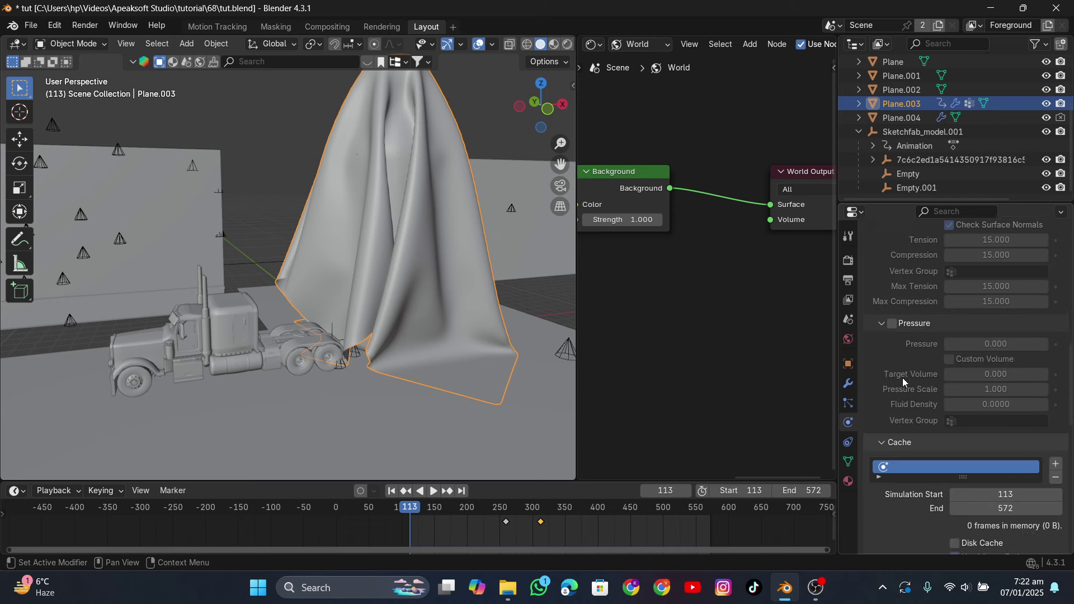
scroll(902, 381, "down", 5)
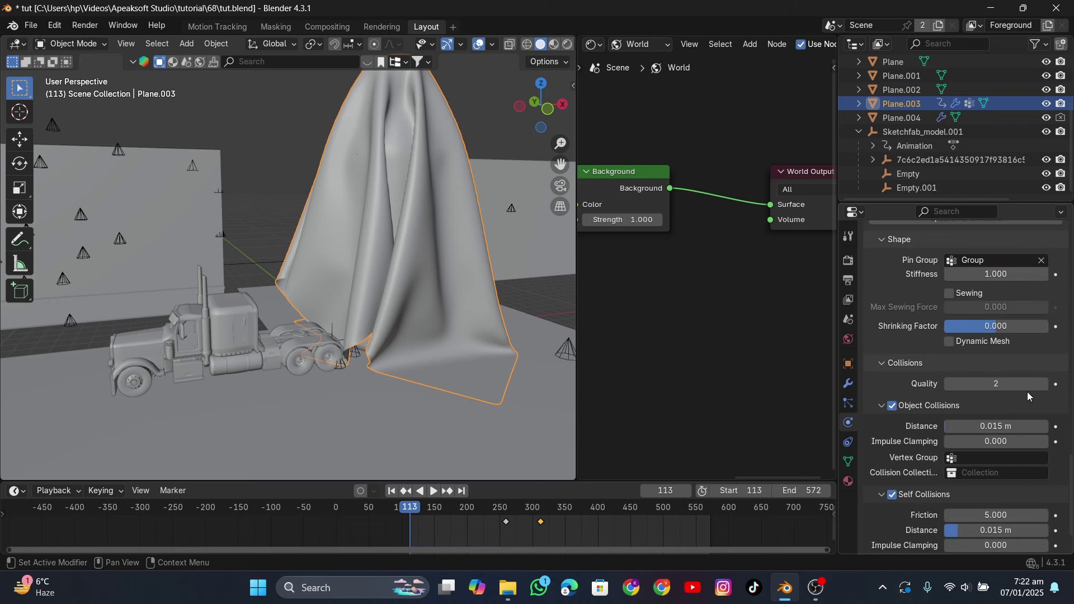
left_click(1044, 384)
left_click(1044, 384)
left_click(1013, 426)
type("0.001")
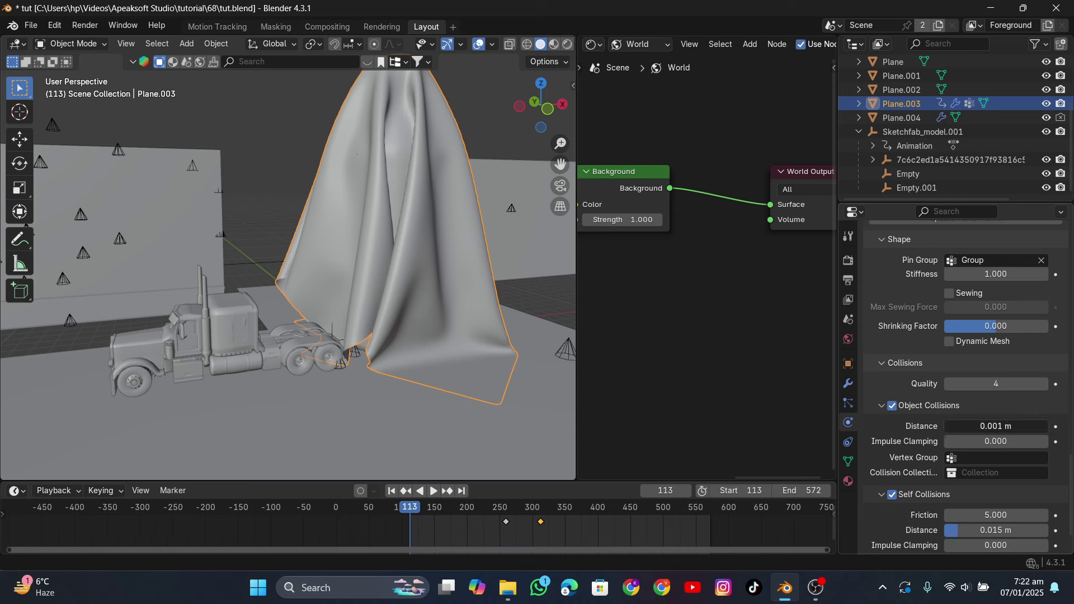
key("Return")
Step: Set the cloth's self-collision distance to 0.001 m
scroll(935, 416, "down", 2)
left_click(1004, 475)
type("0.001")
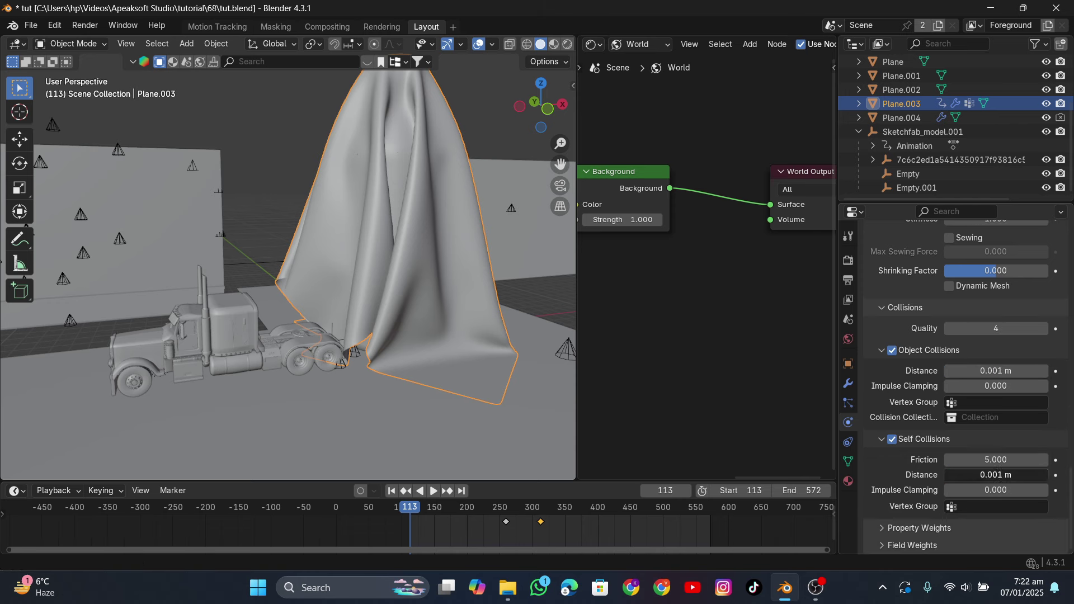
key("Return")
Step: Save the file and bake the cloth simulation
left_click(31, 25)
left_click(50, 116)
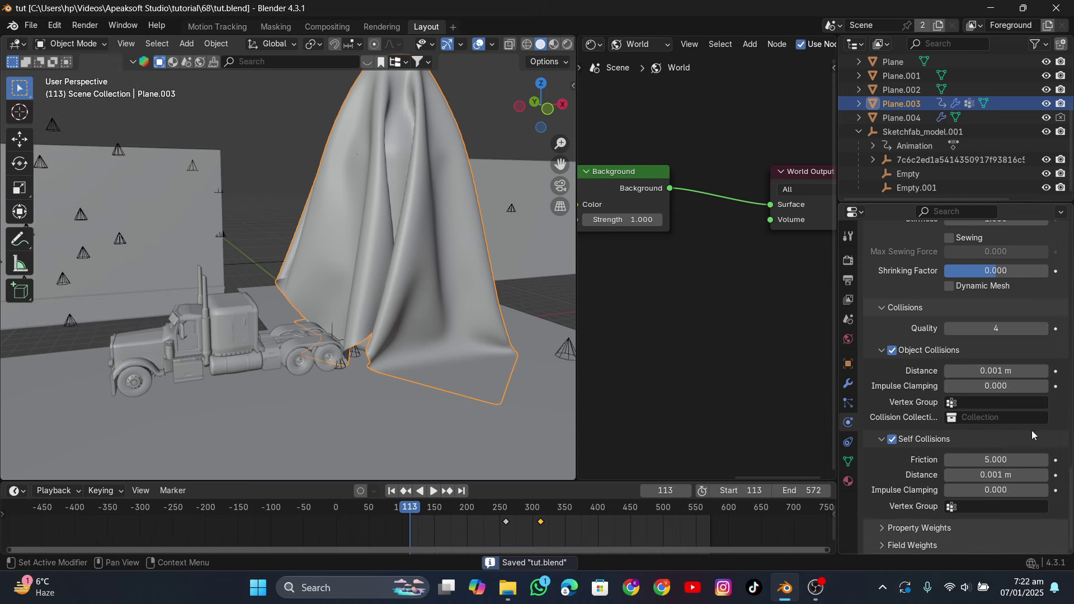
scroll(997, 351, "up", 11)
left_click(959, 337)
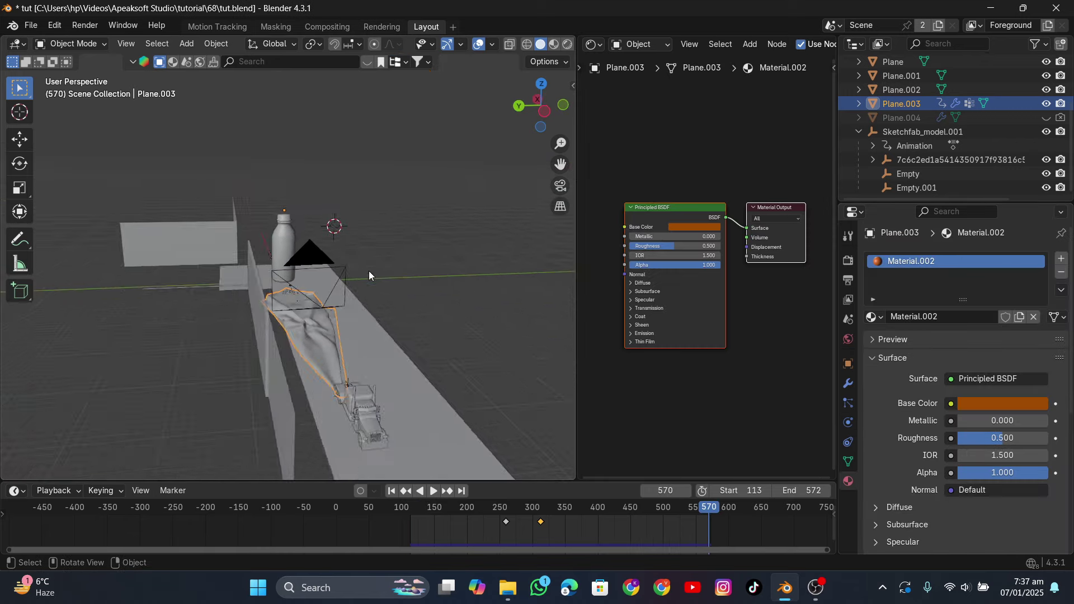
Step: Play the baked cloth simulation from frame 239 and examine how the truck pulls the cloth off the bottle
middle_click_drag(368, 273, 277, 312)
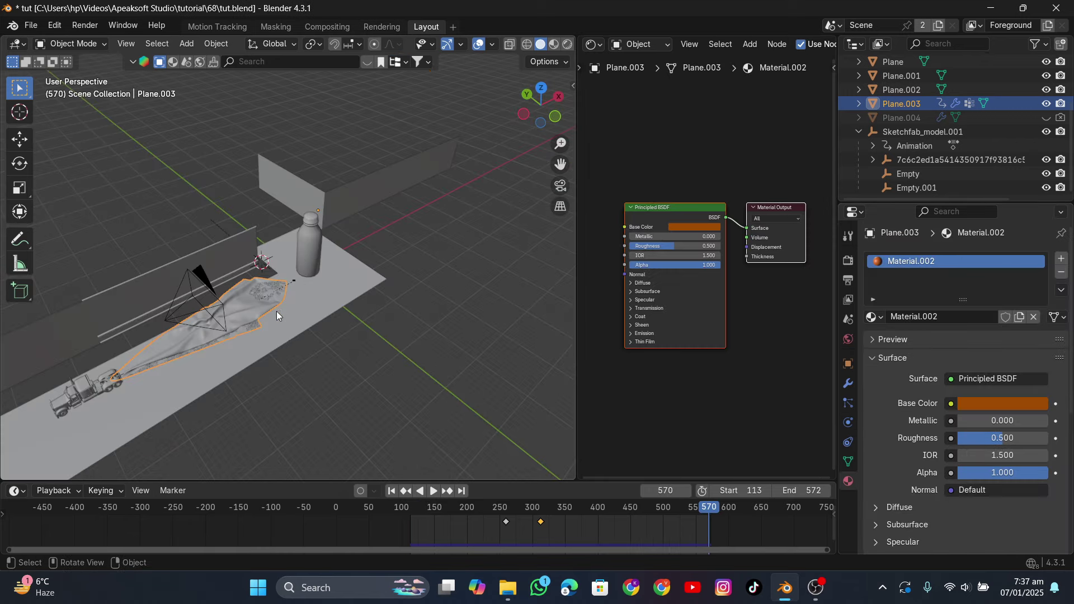
left_click_drag(561, 505, 492, 532)
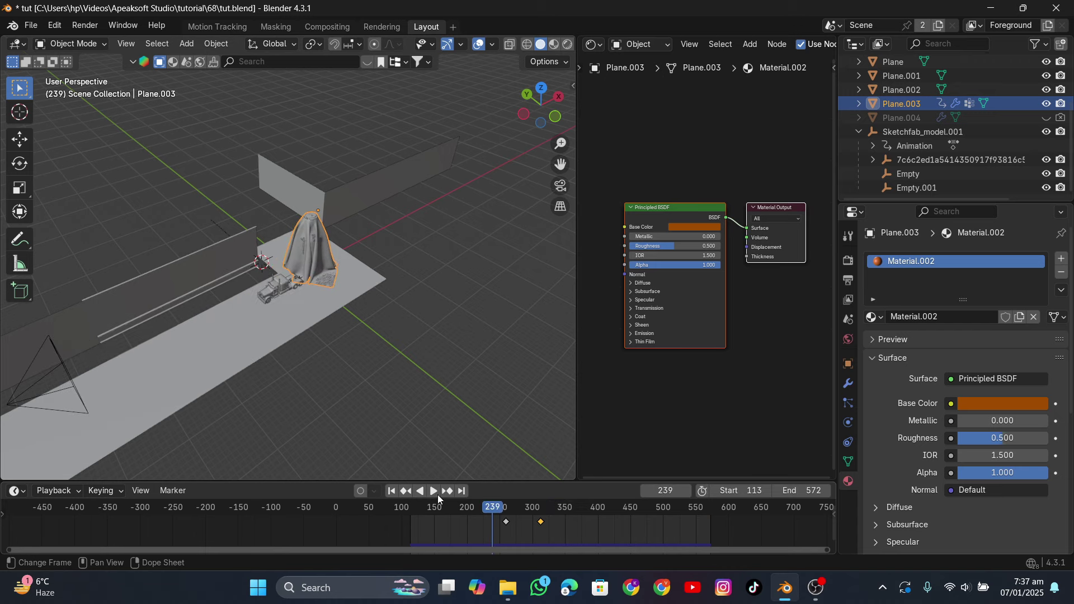
left_click(435, 491)
middle_click_drag(368, 277, 318, 370)
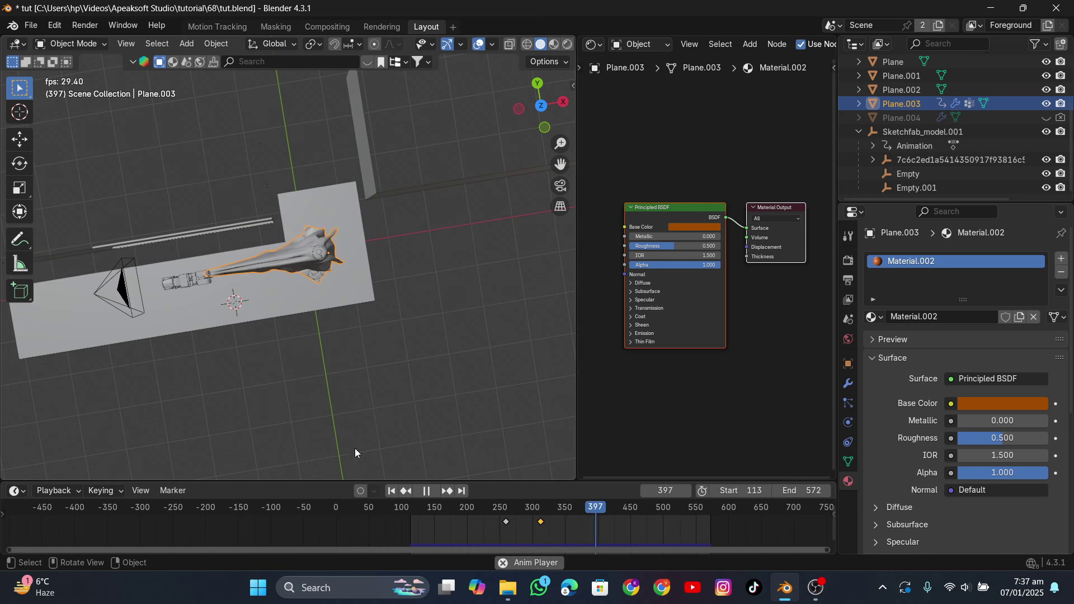
left_click(426, 491)
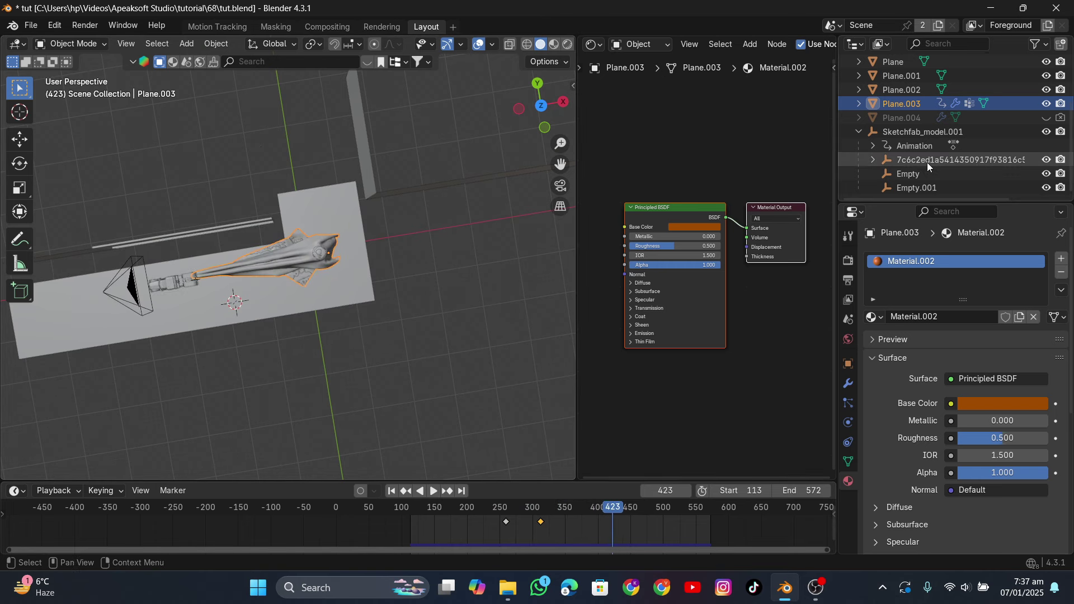
Step: Move the last keyframe of the truck's Sketchfab_model.001 earlier, to about frame 480
left_click(917, 132)
mouse_move(269, 262)
middle_mouse_down()
mouse_move(330, 330)
mouse_move(464, 437)
middle_mouse_up()
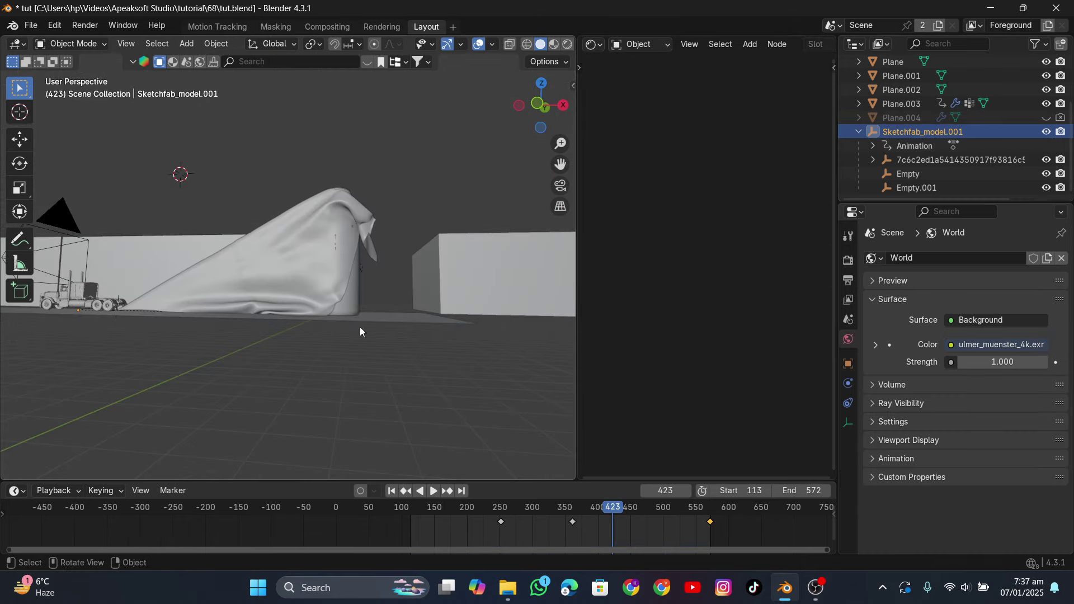
middle_click_drag(361, 331, 359, 388)
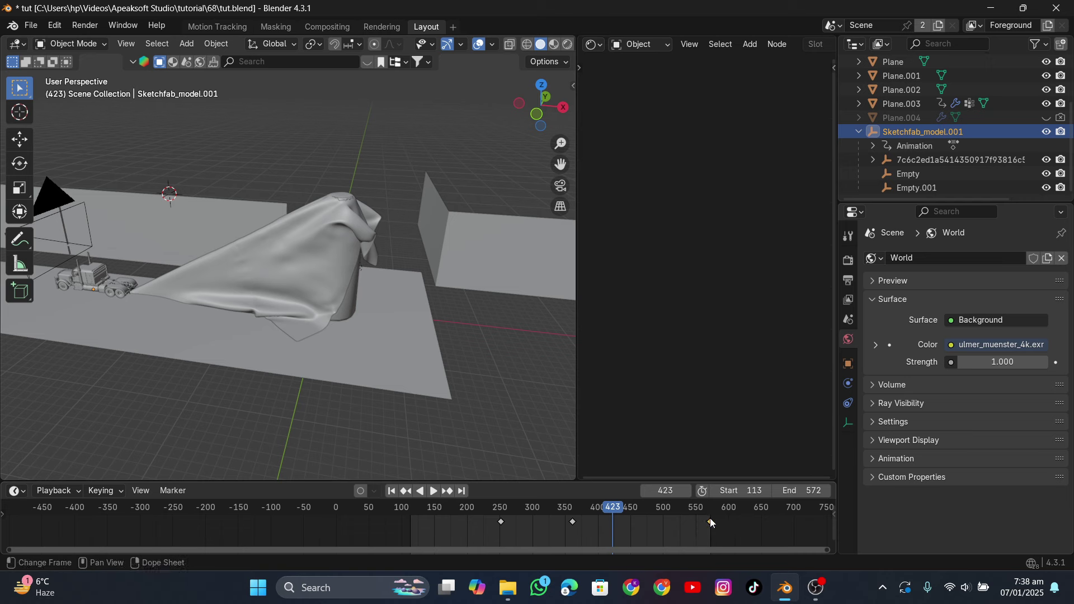
left_click_drag(710, 521, 647, 525)
Step: Add a Solidify modifier to the cloth Plane.003 and set its thickness to -0.04 m
middle_click_drag(350, 297, 331, 227)
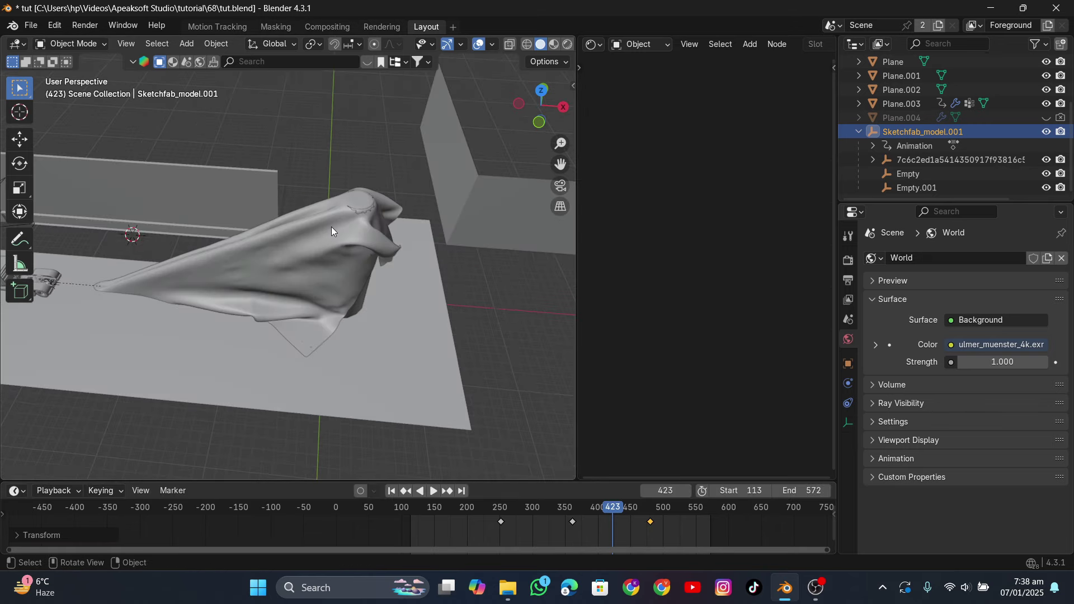
left_click(331, 227)
scroll(364, 247, "up", 4)
scroll(418, 273, "down", 2)
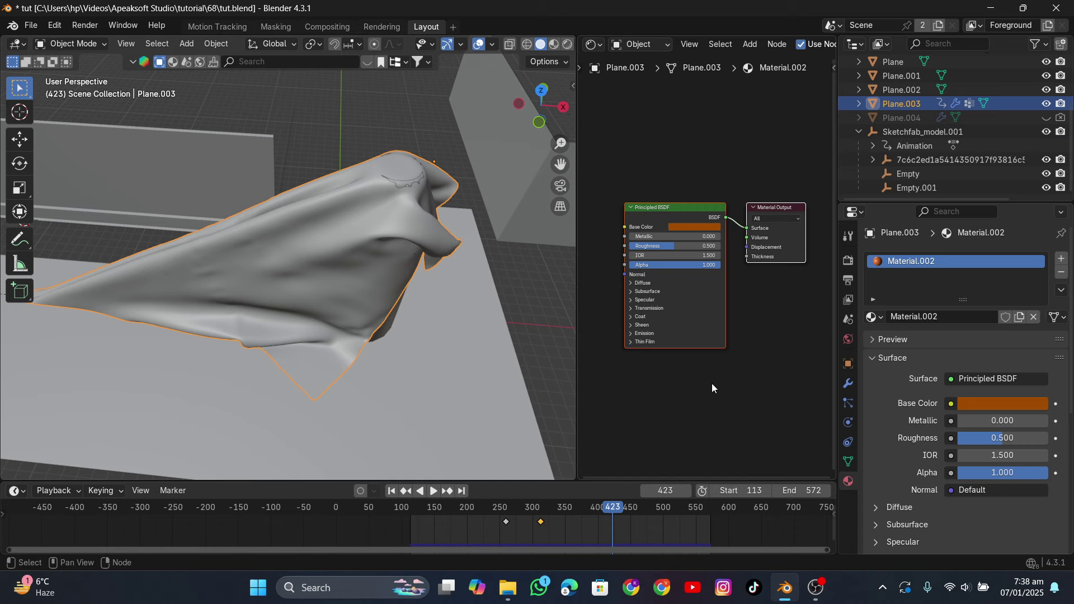
left_click(848, 383)
left_click(934, 257)
mouse_move(900, 243)
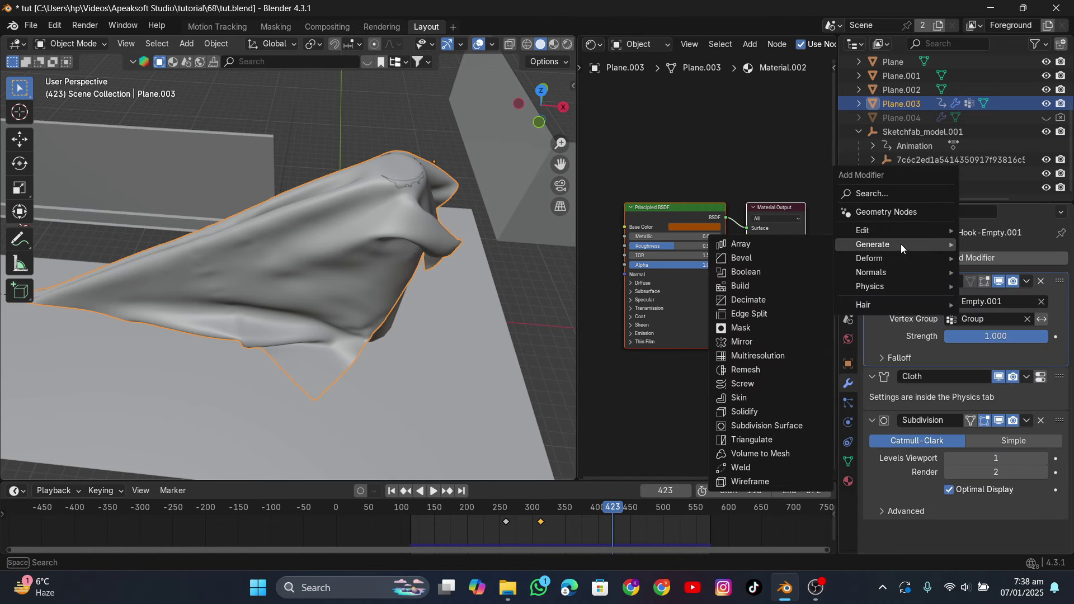
left_click(749, 408)
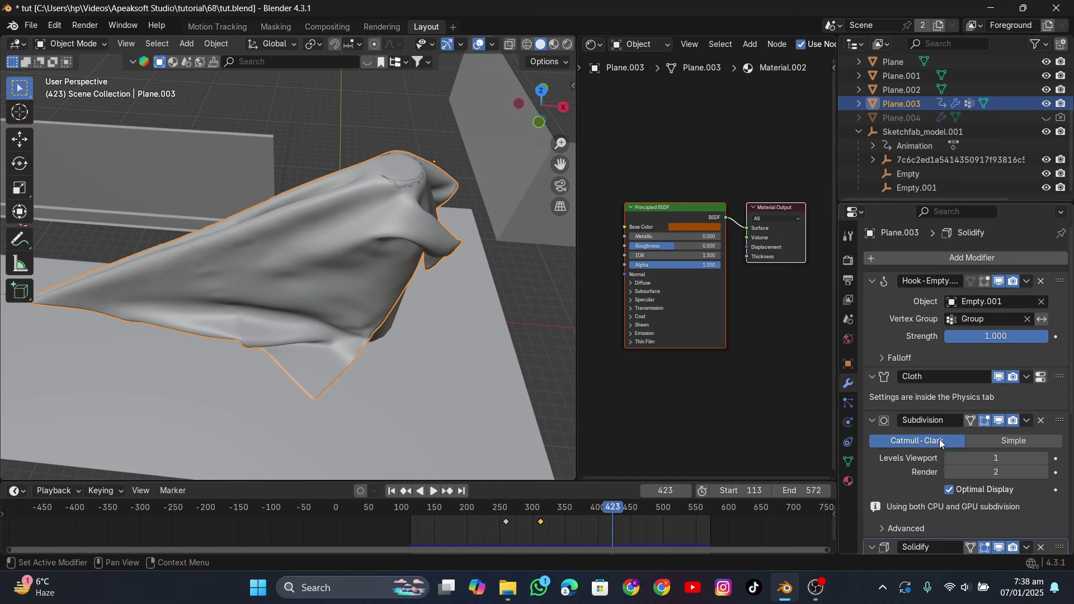
scroll(962, 453, "down", 5)
mouse_move(994, 419)
left_mouse_down()
mouse_move(1019, 418)
mouse_move(999, 399)
mouse_move(976, 400)
left_mouse_up()
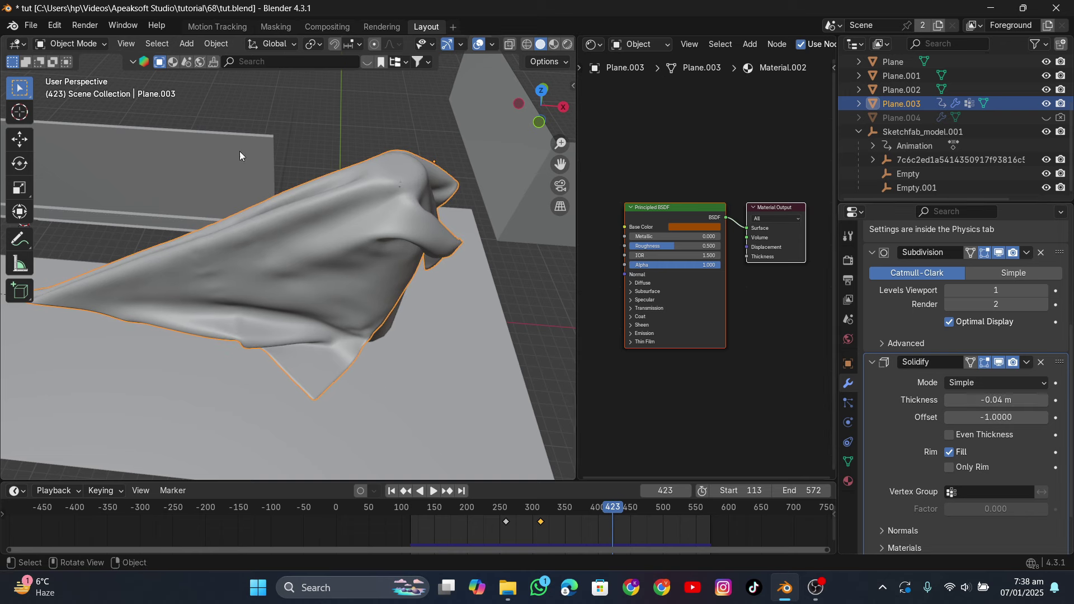
Step: Save the file and delete the cloth simulation's existing bake
left_click(31, 25)
left_click(51, 115)
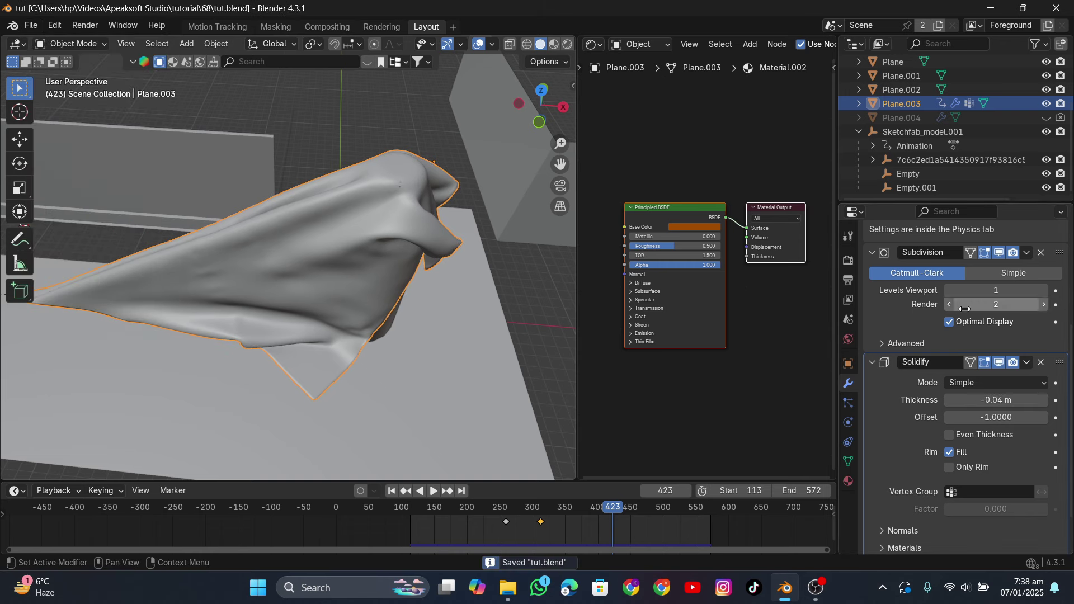
scroll(1015, 314, "up", 5)
left_click(1041, 378)
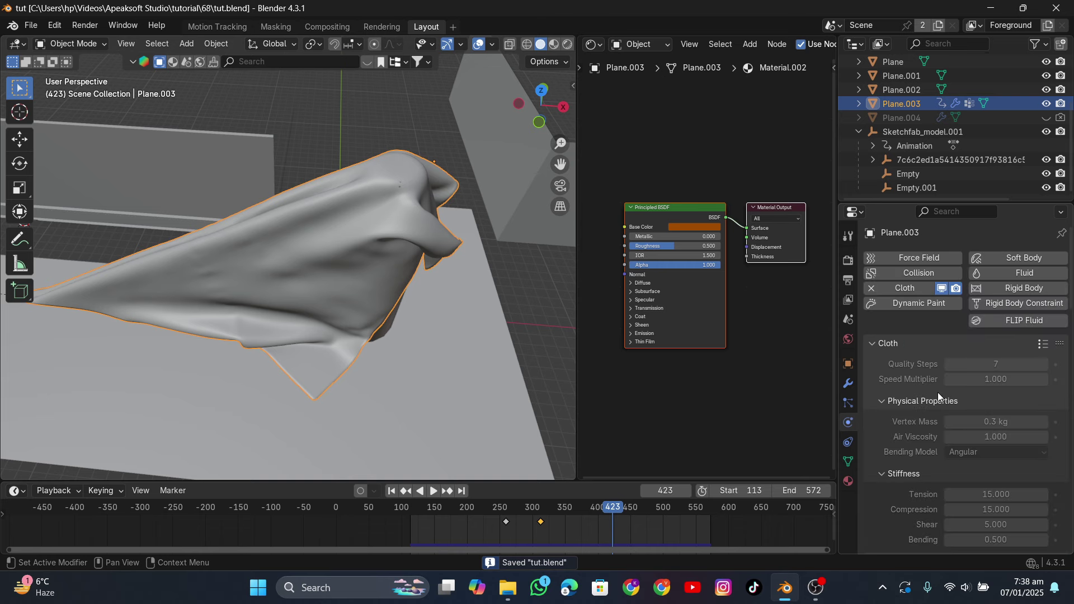
scroll(938, 391, "down", 10)
left_click(929, 394)
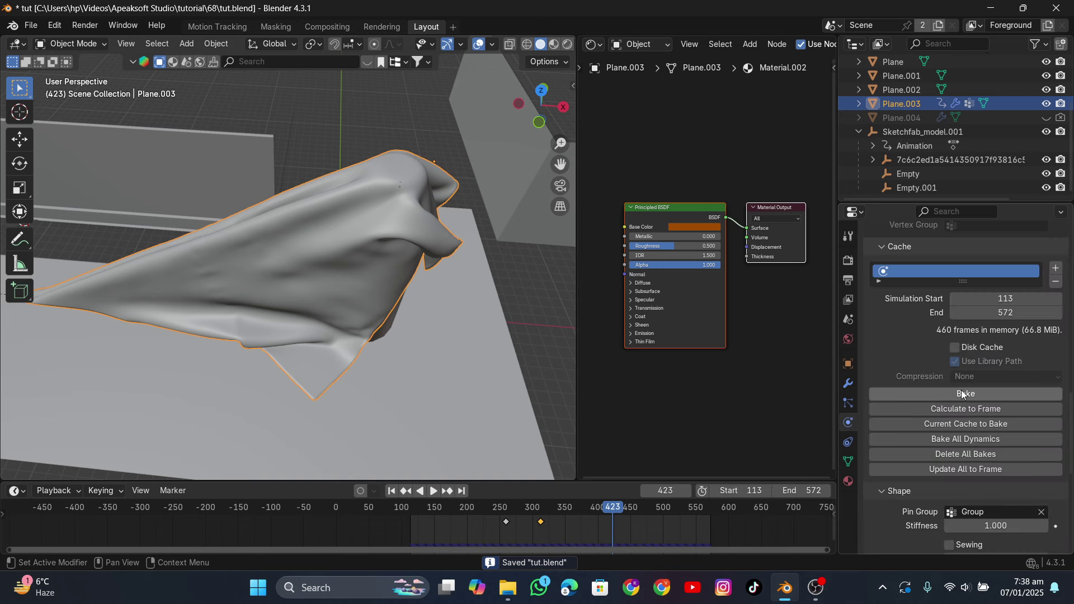
Step: Save the file and rebake the cloth simulation, and move the playhead to frame 312
left_click(31, 26)
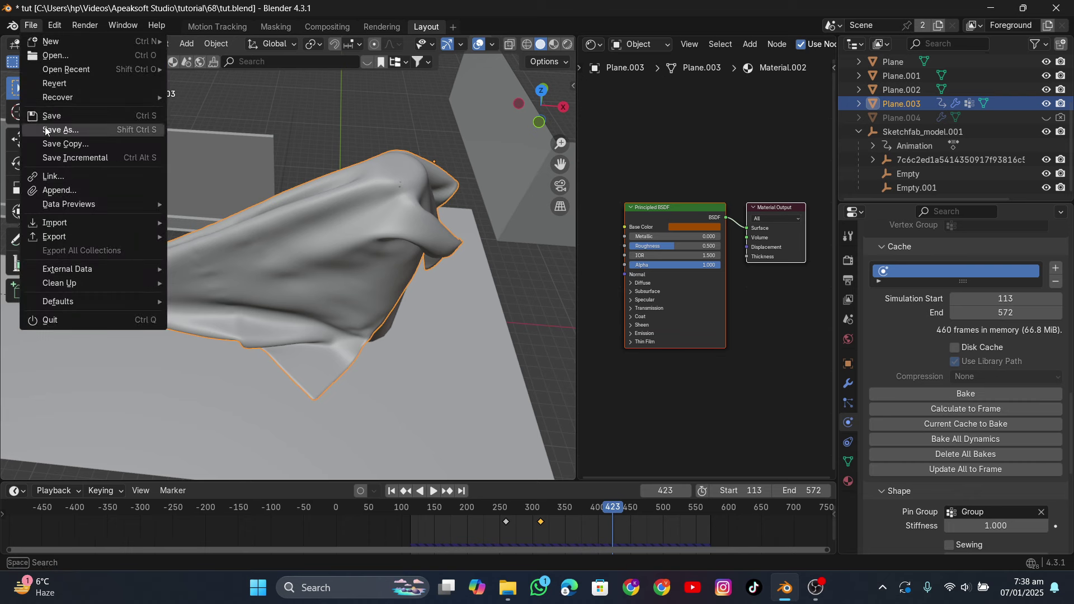
left_click(51, 115)
left_click(951, 393)
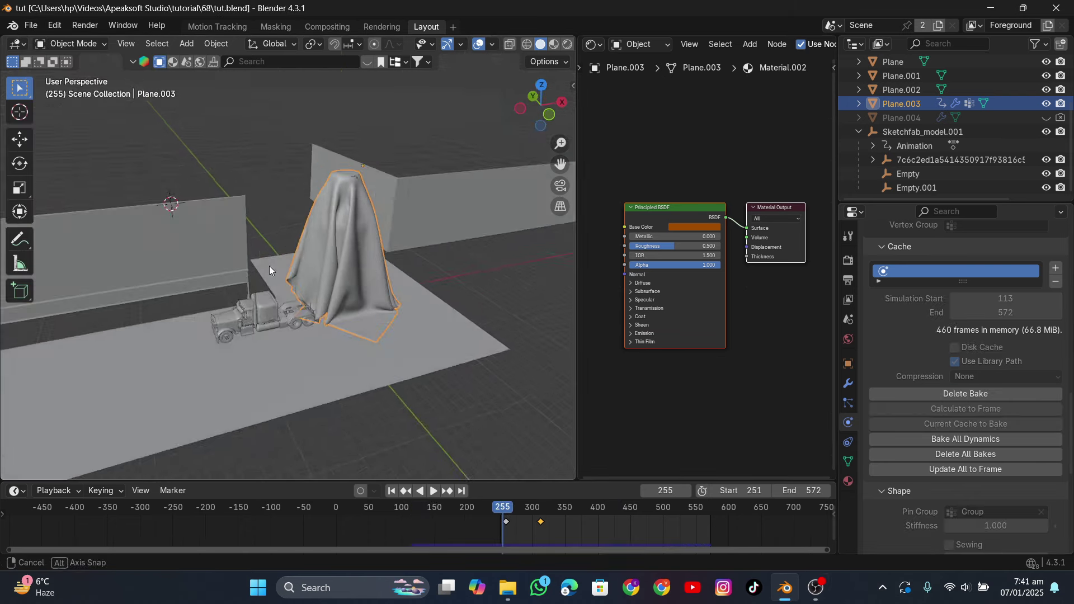
left_click_drag(581, 514, 539, 522)
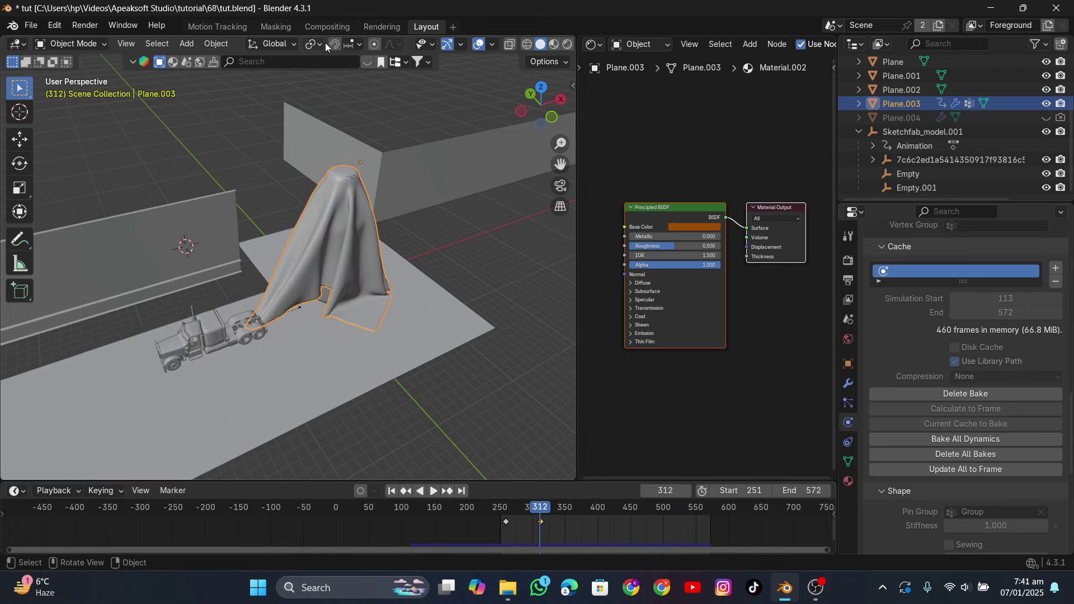
Step: Delete all compositing nodes except the Composite and Viewer outputs
left_click(324, 27)
scroll(363, 193, "up", 3)
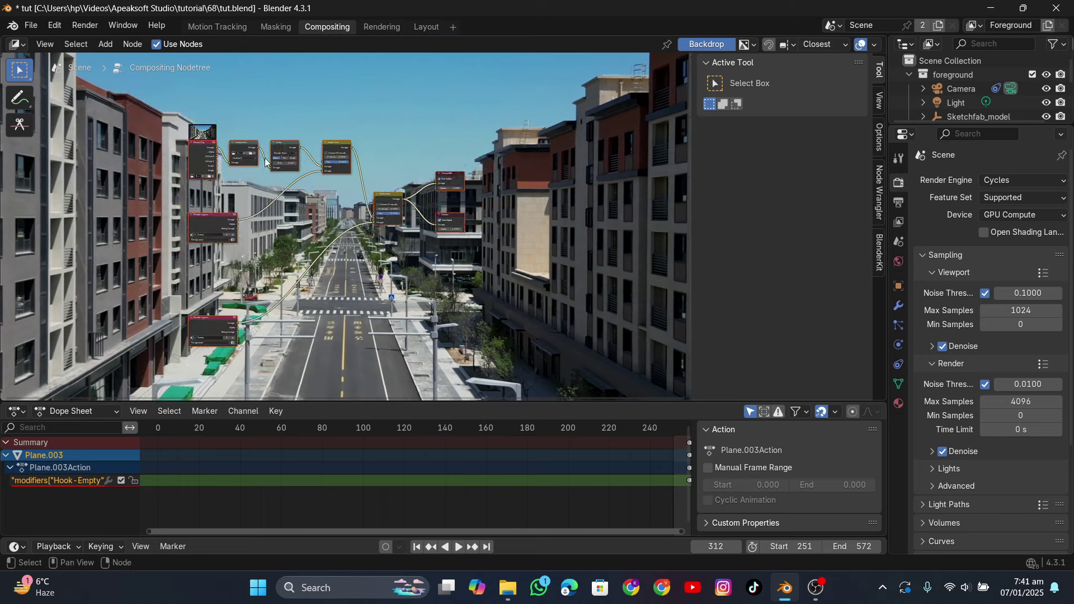
middle_click_drag(363, 193, 306, 175)
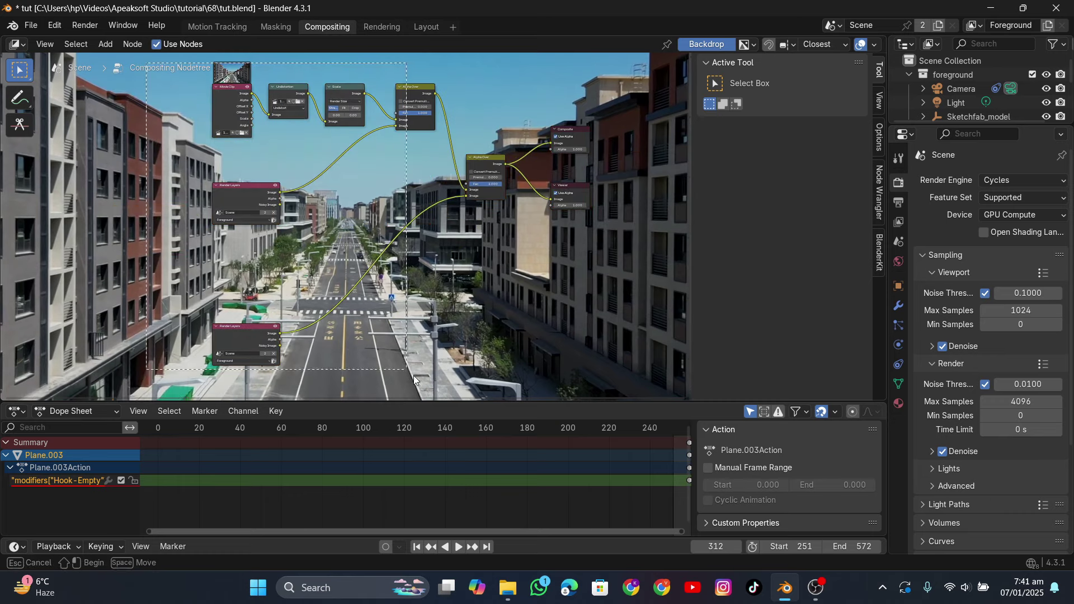
key("x")
Step: Add a Movie Clip node with the street footage to the compositor, well away from the output nodes
middle_click_drag(430, 176, 363, 243)
scroll(360, 238, "up", 6)
middle_click_drag(428, 221, 389, 191)
scroll(378, 196, "up", 3)
key("shift+a")
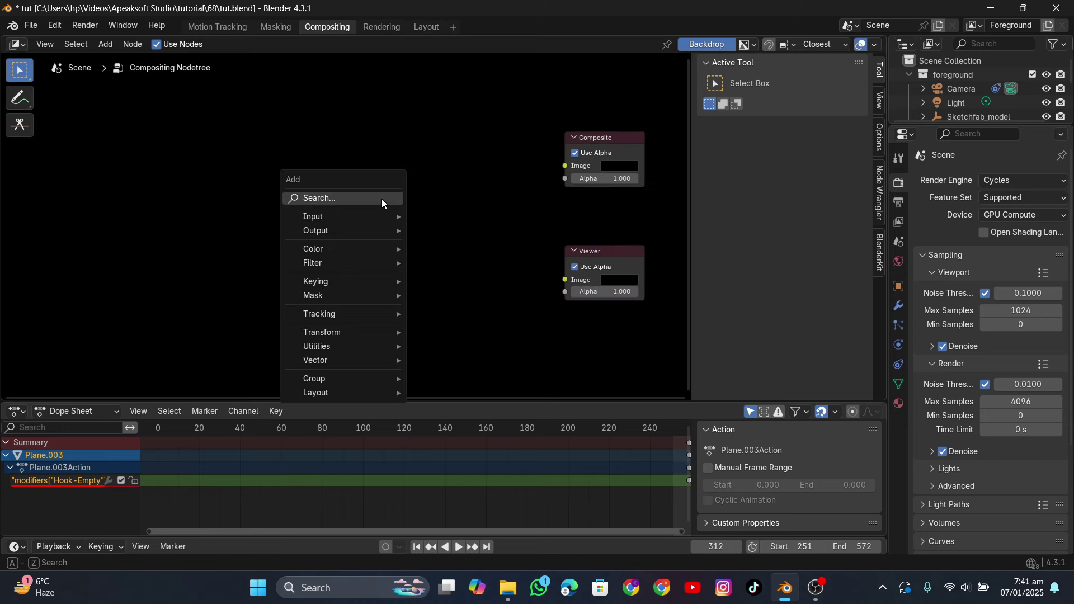
type("mo")
left_click(422, 225)
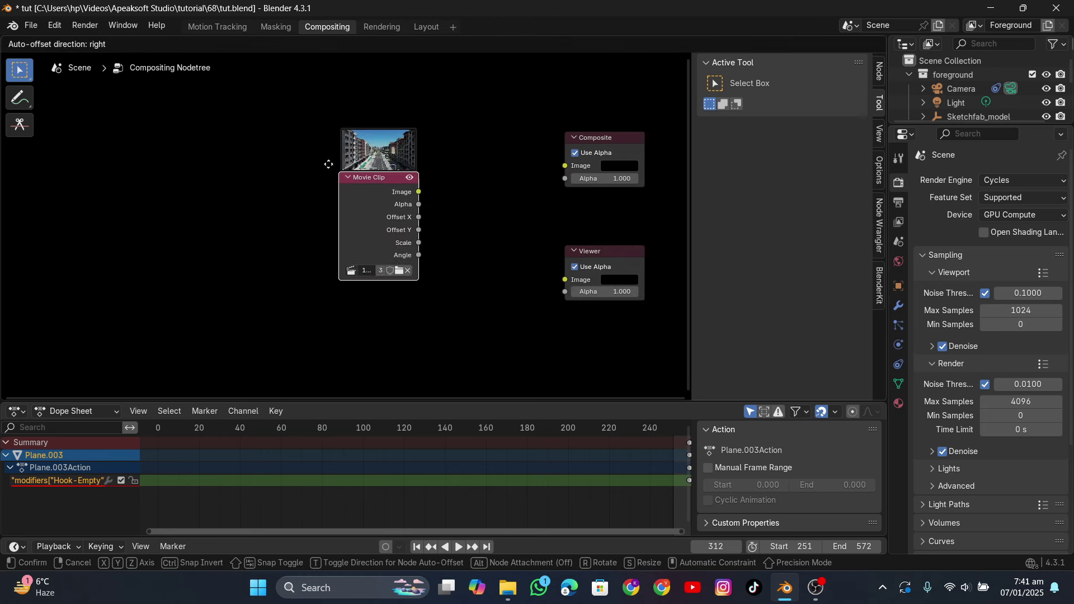
left_click(220, 88)
left_click_drag(282, 136, 144, 309)
Step: Add a Render Layers node for the Foreground view layer above the Movie Clip node
key("shift+a")
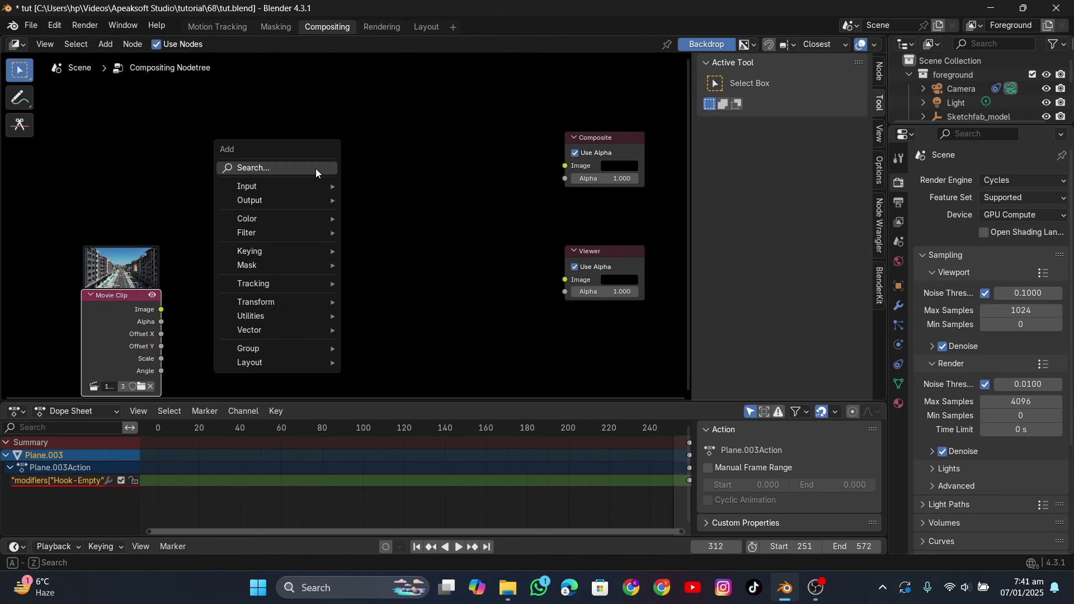
type("ren")
key("Return")
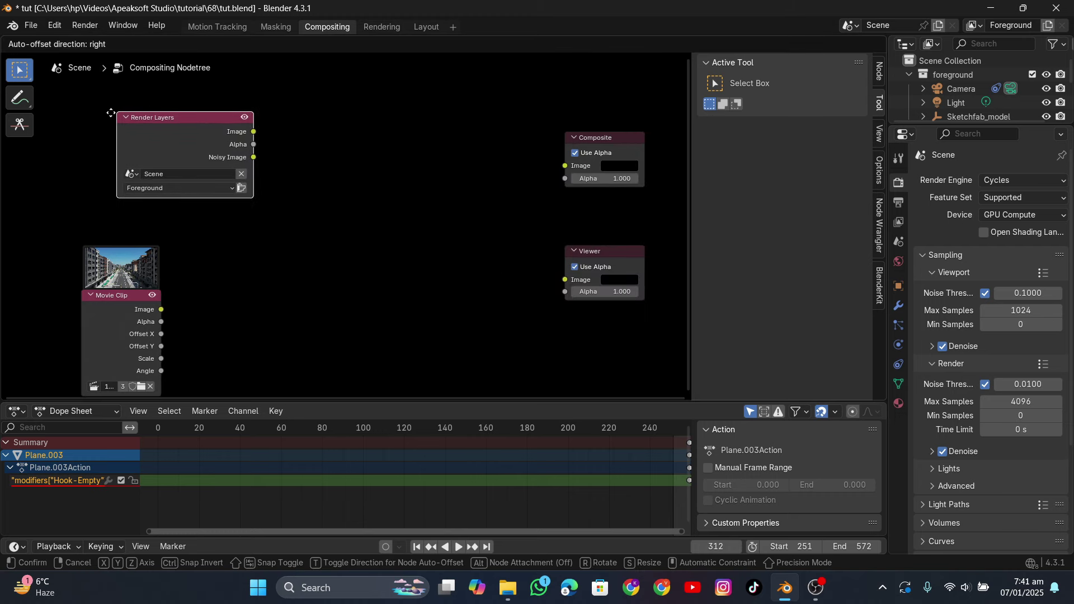
left_click(128, 130)
Step: Add an Alpha Over node between the image sources and the Composite and Viewer nodes
key("shift+a")
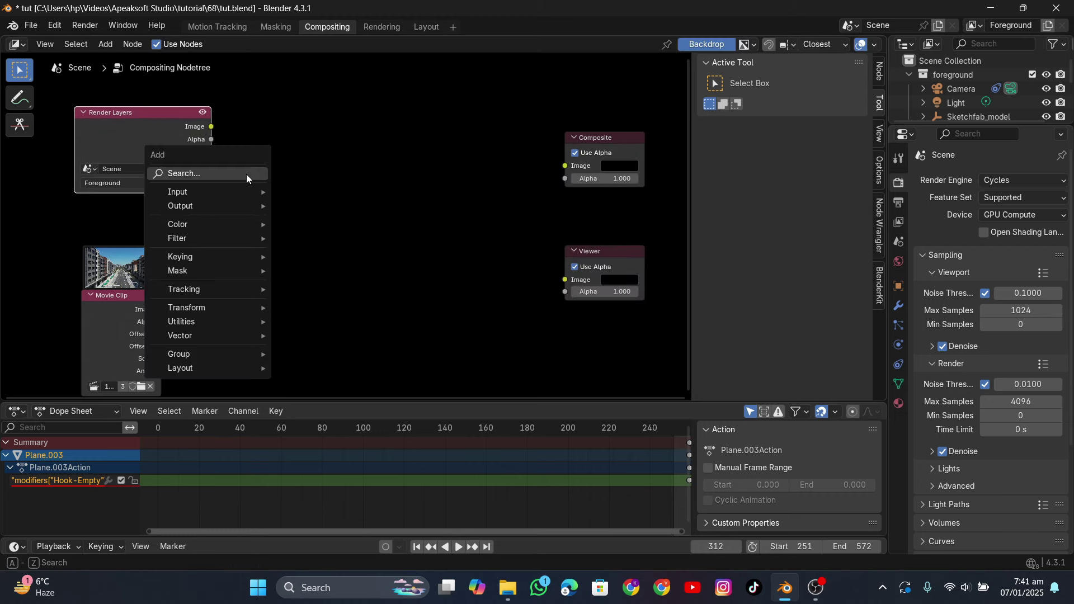
type("alpha")
key("Down")
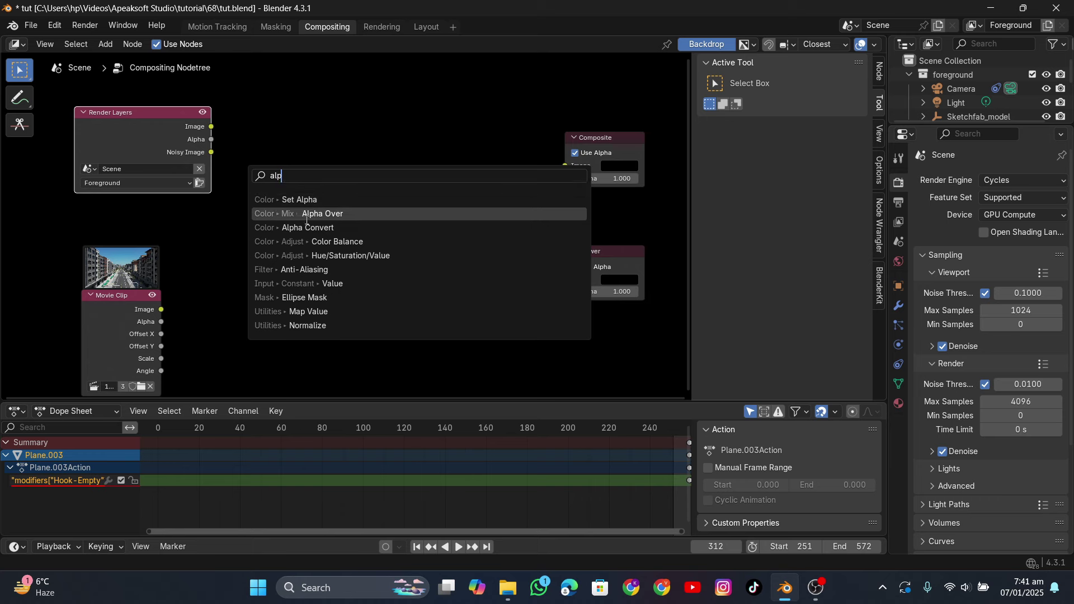
key("Return")
left_click(224, 138)
Step: Overlay the Foreground render on the movie clip through Alpha Over, feed Composite and Viewer with the result, and save the file
left_click_drag(211, 126, 358, 356)
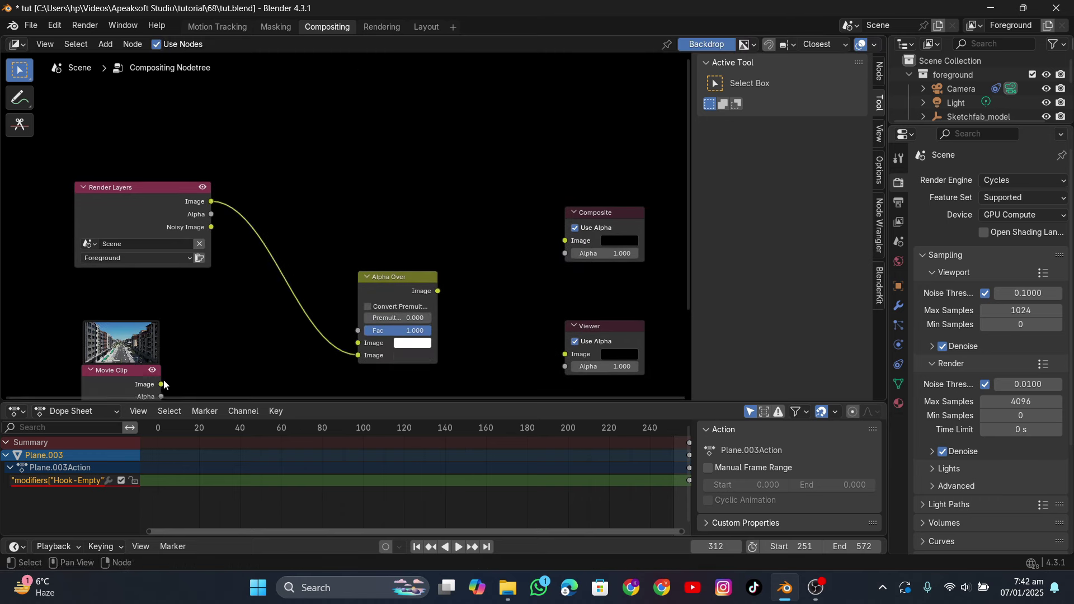
left_click_drag(162, 385, 358, 343)
left_click_drag(437, 291, 516, 340)
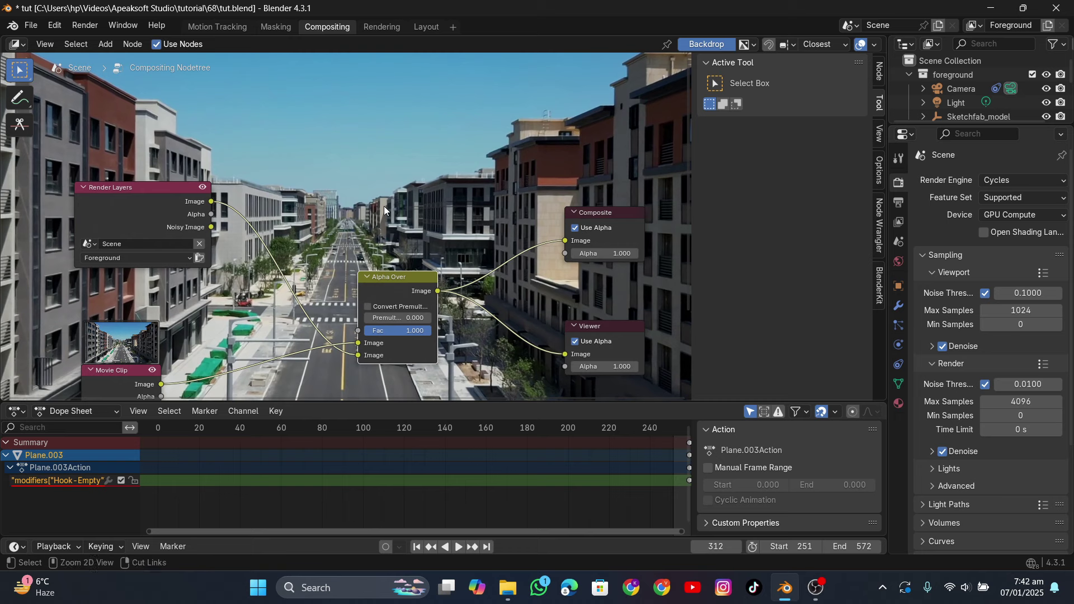
key("ctrl+s")
Step: Set the maximum render samples to 90
double_click(1028, 402)
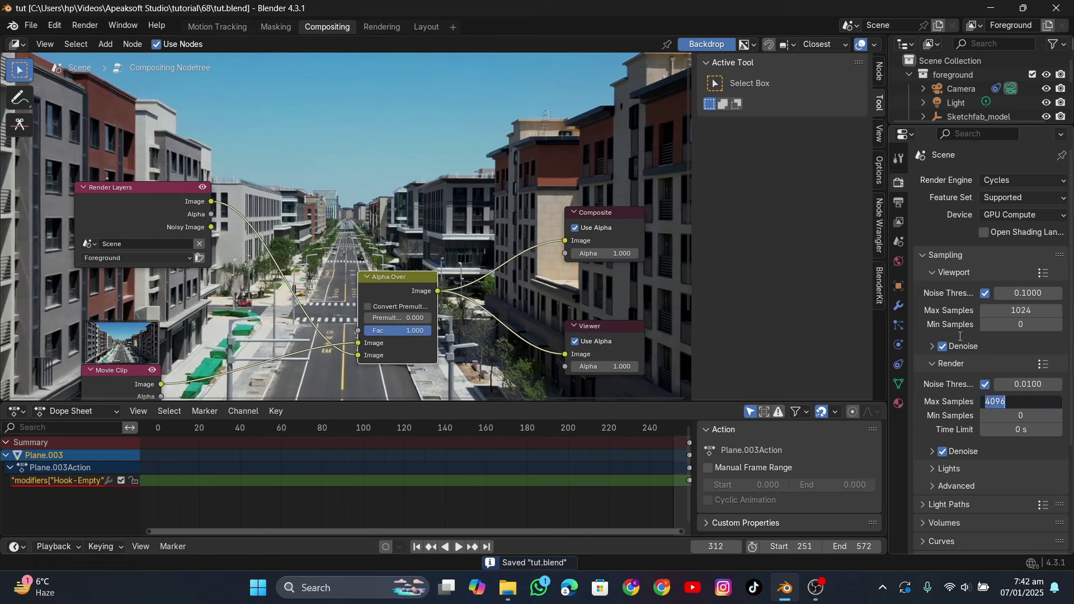
type("90")
key("Return")
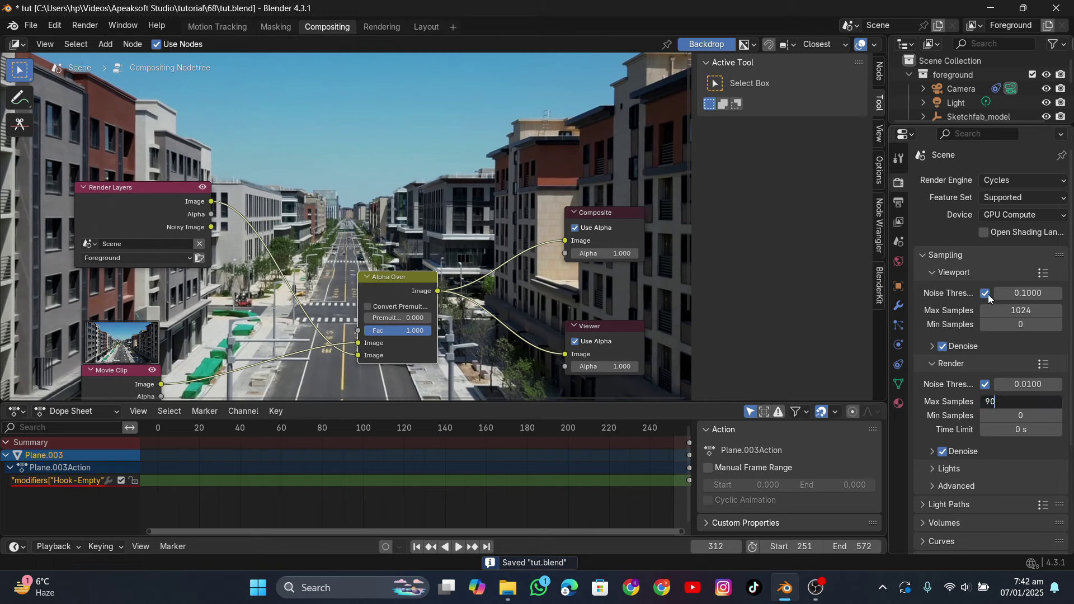
Step: Set the output file format to FFmpeg Video with an MPEG-4 container
left_click(899, 203)
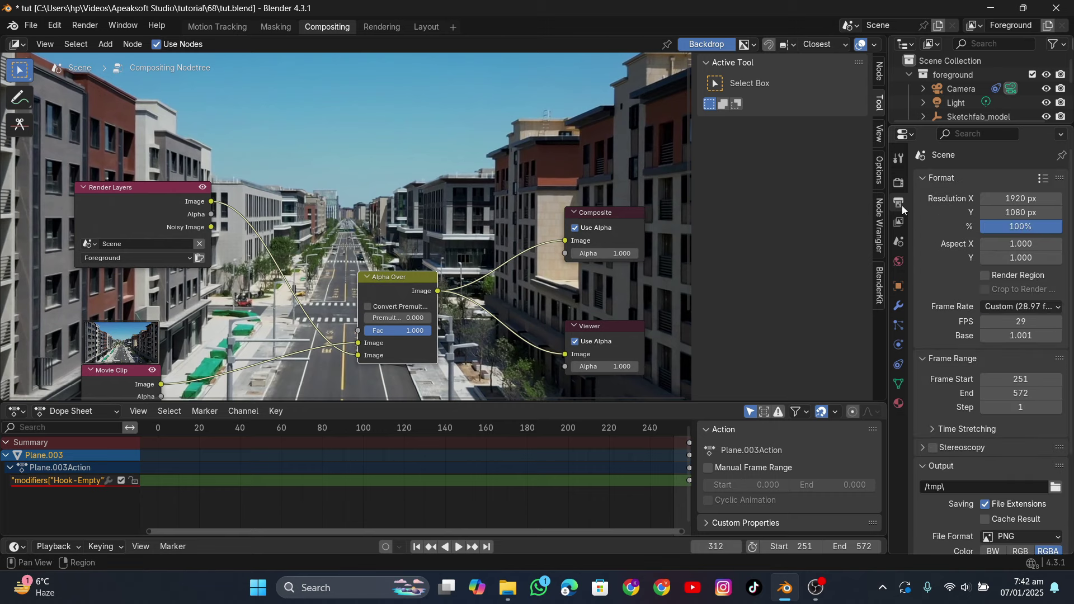
scroll(1018, 397, "down", 5)
left_click(1026, 411)
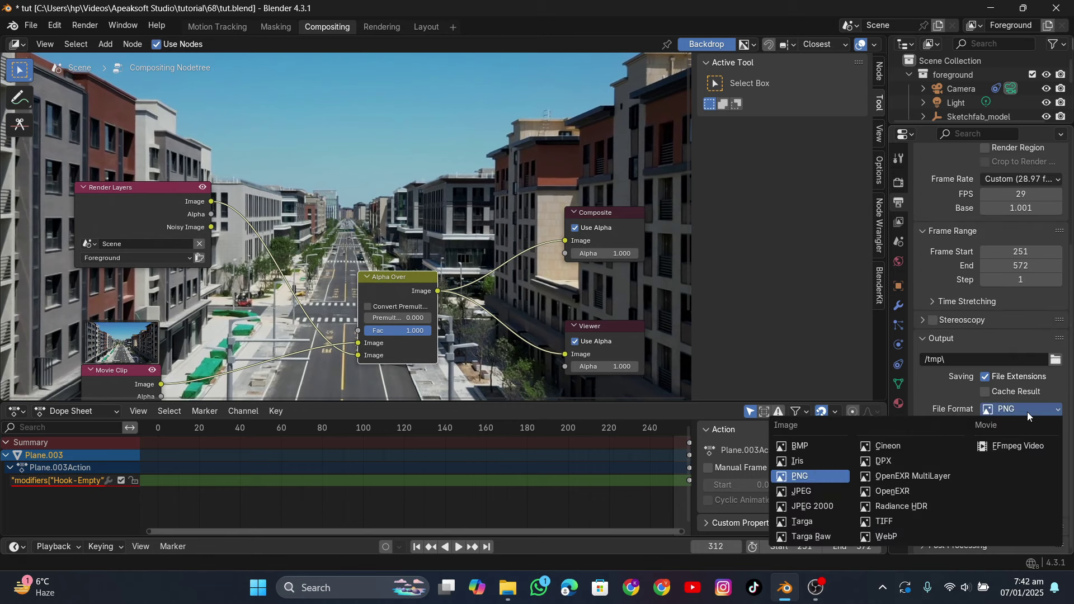
left_click(1006, 447)
left_click(967, 506)
scroll(984, 495, "down", 5)
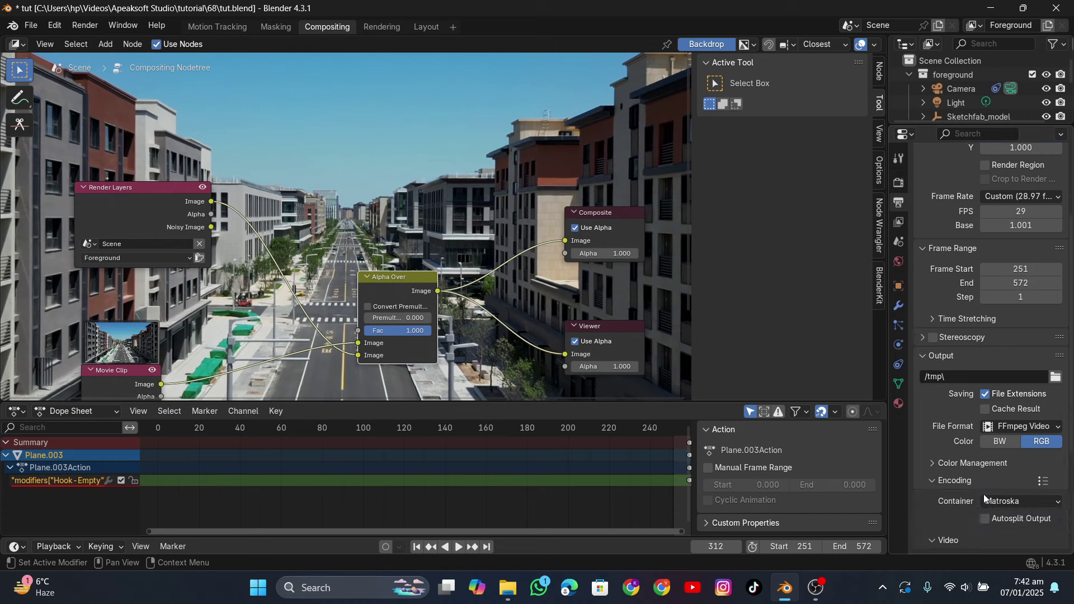
left_click(1016, 389)
left_click(1013, 435)
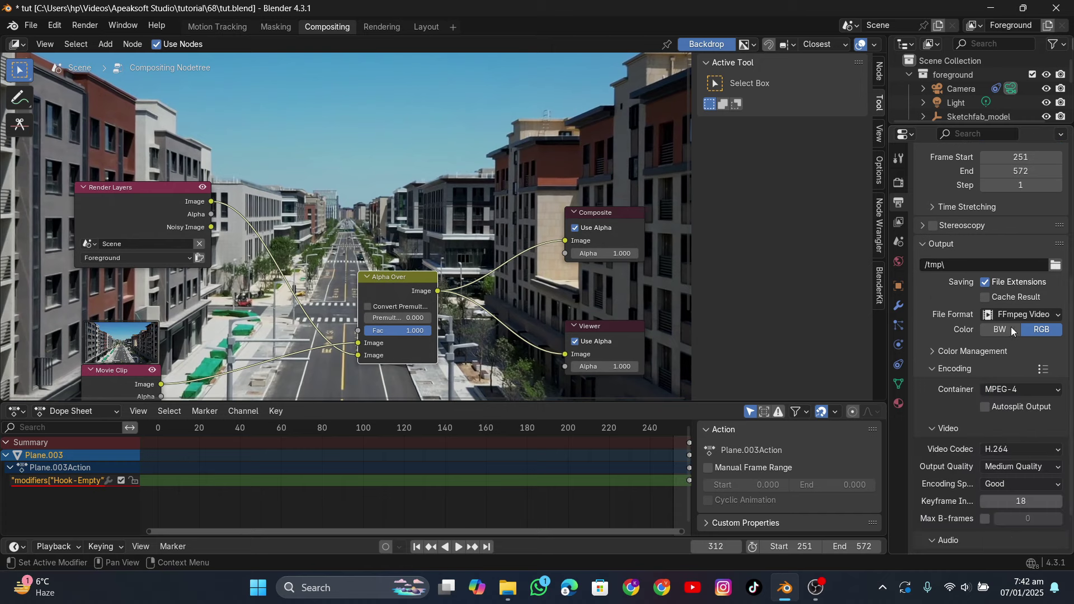
Step: Set the render output folder to Apeaksoft Studio\tutorial\68 and save the file
left_click(1056, 265)
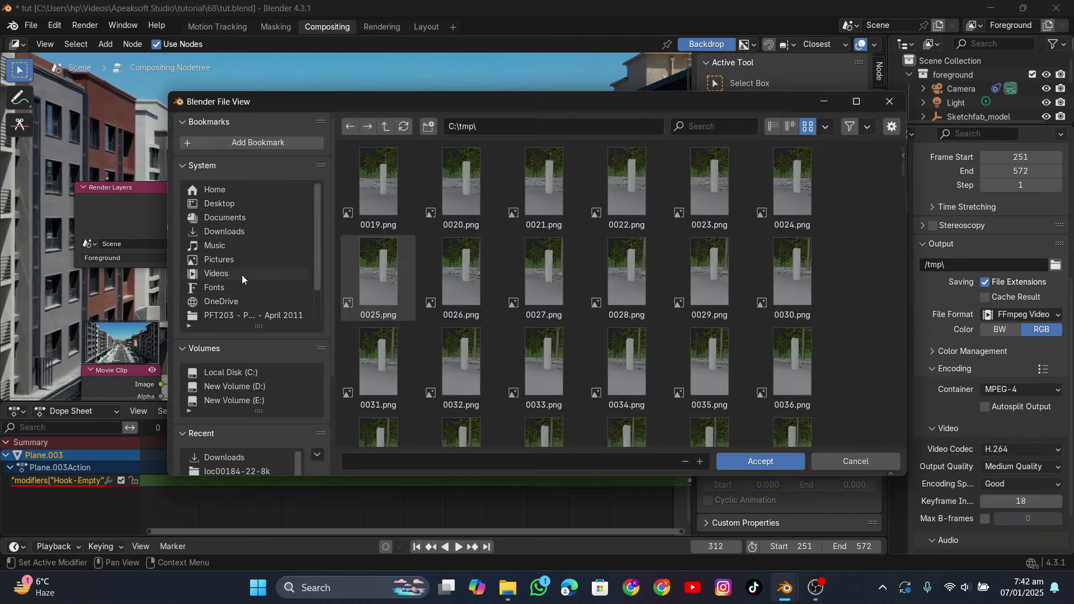
scroll(242, 275, "down", 2)
scroll(224, 280, "down", 5)
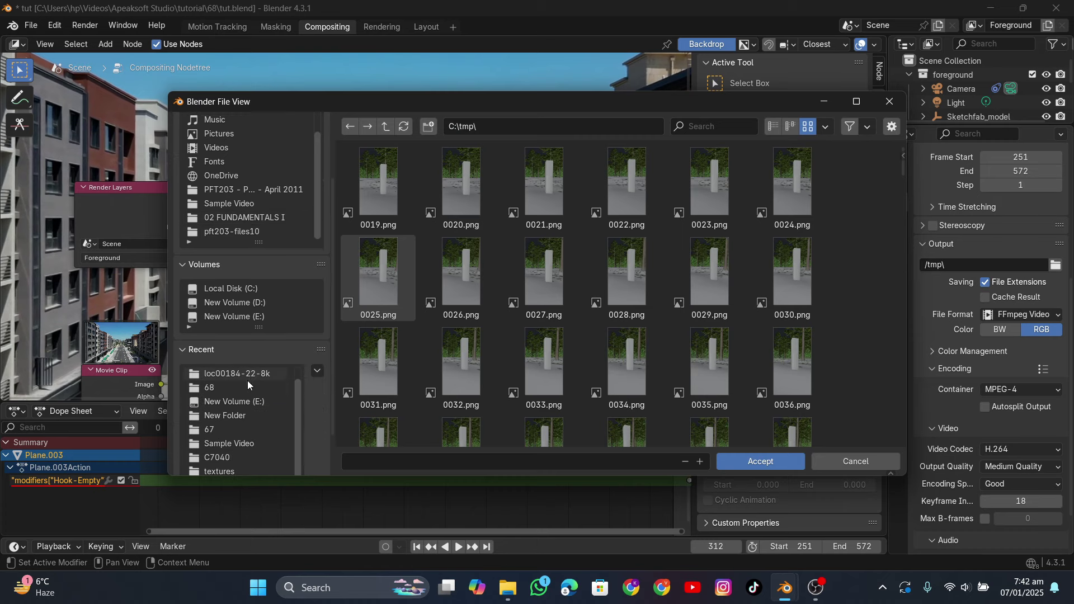
left_click(237, 402)
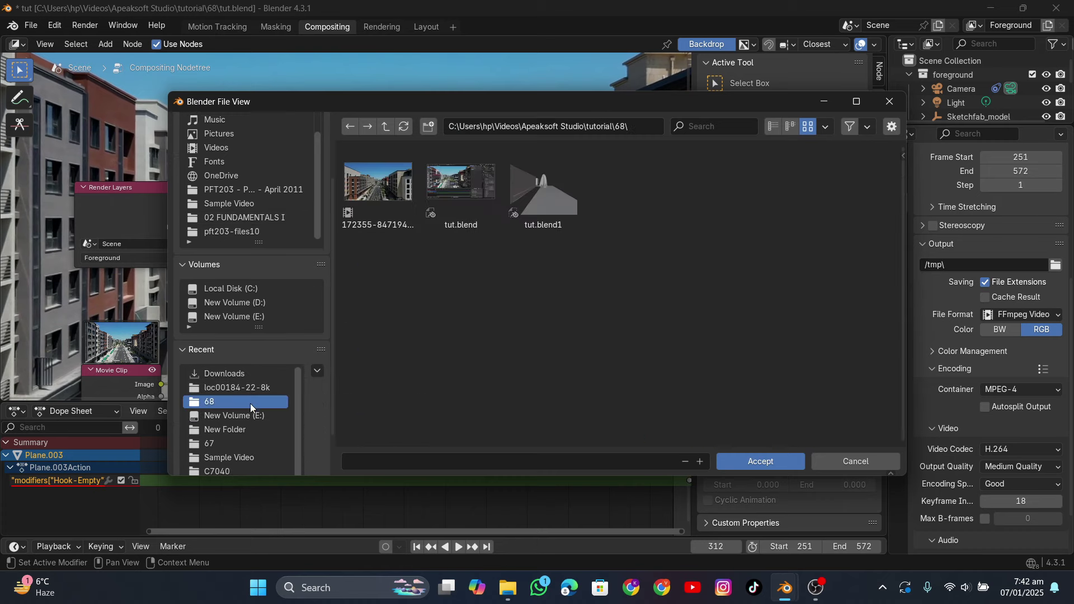
left_click(747, 458)
left_click(30, 25)
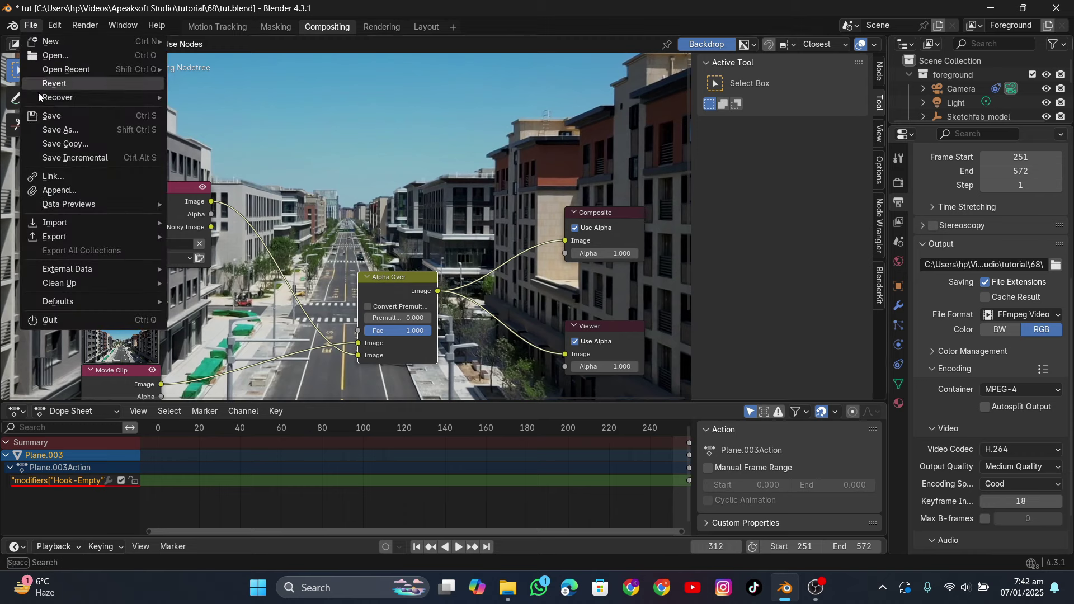
left_click(47, 116)
Step: Render frame 312 as a still image and inspect the draped bottle and truck up close
left_click(85, 25)
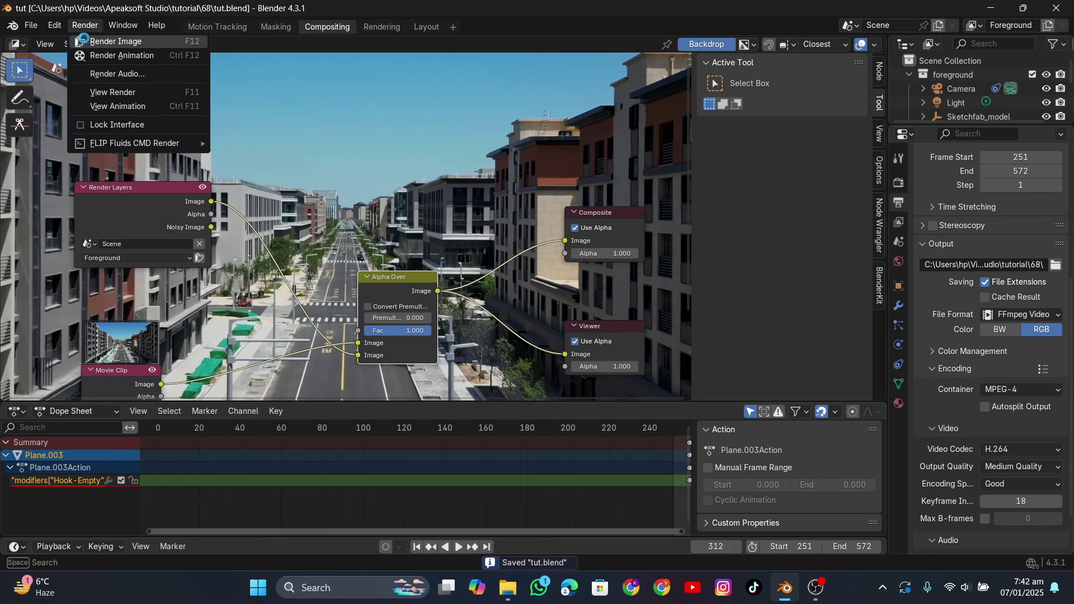
left_click(84, 40)
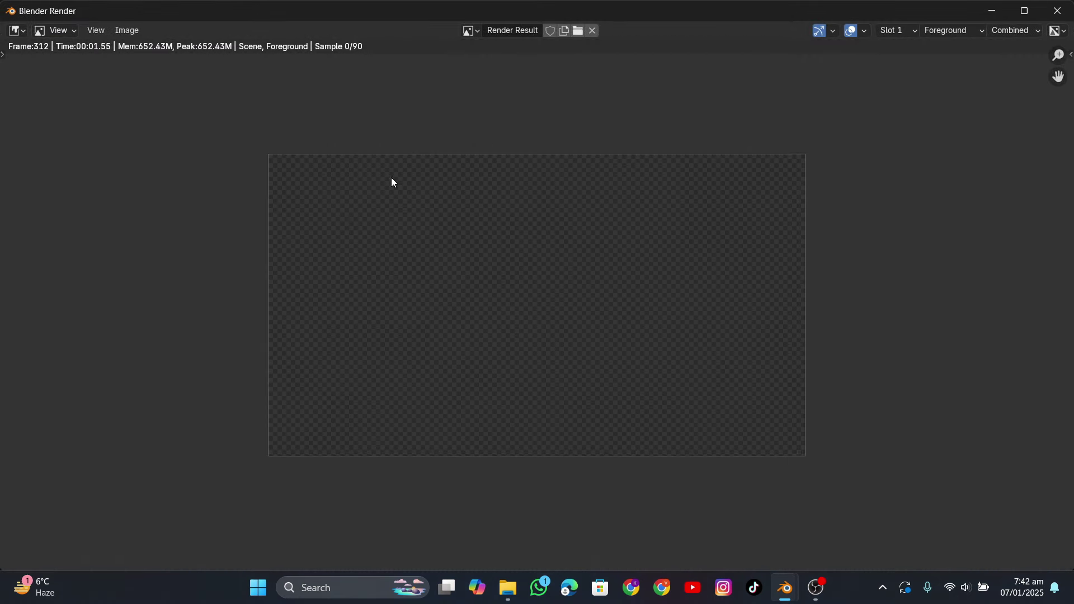
scroll(407, 196, "up", 2)
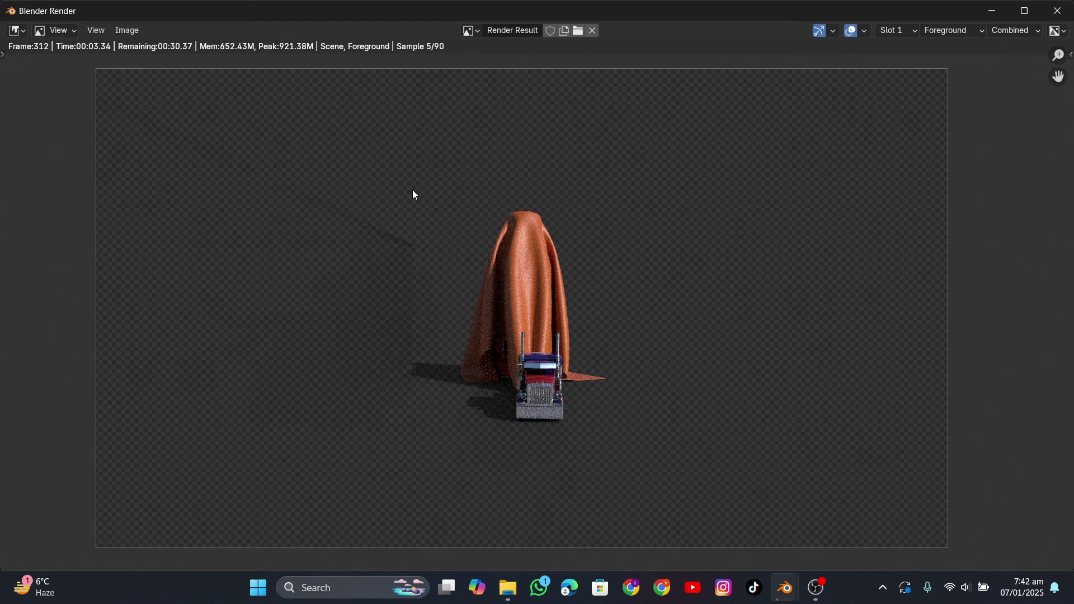
scroll(487, 196, "up", 4)
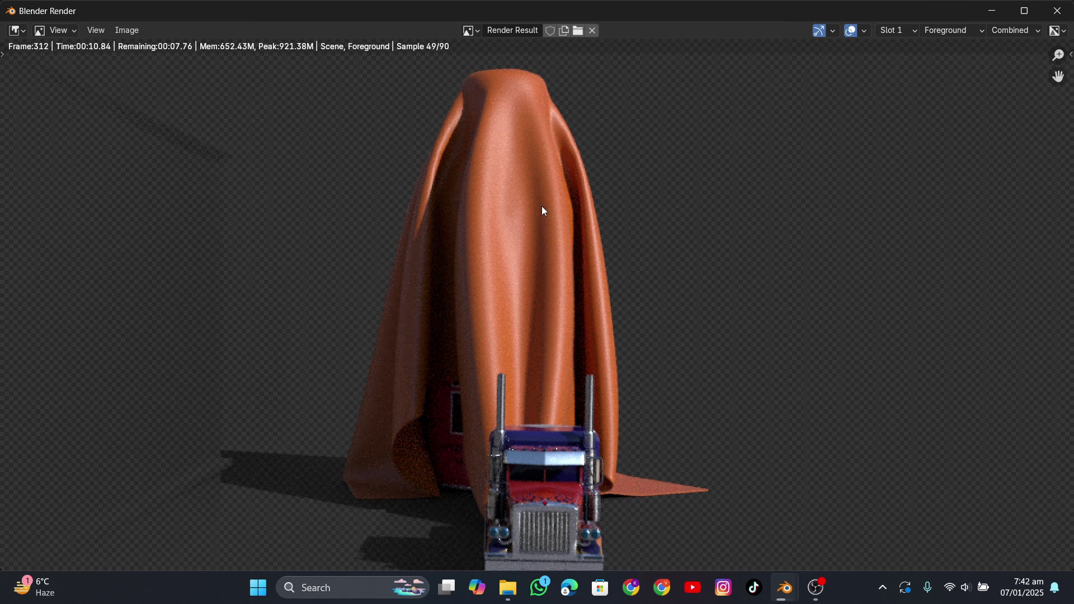
Step: Examine the draped bottle, truck and their ground shadows in the foreground render of frame 312 while it finishes
scroll(542, 208, "down", 3)
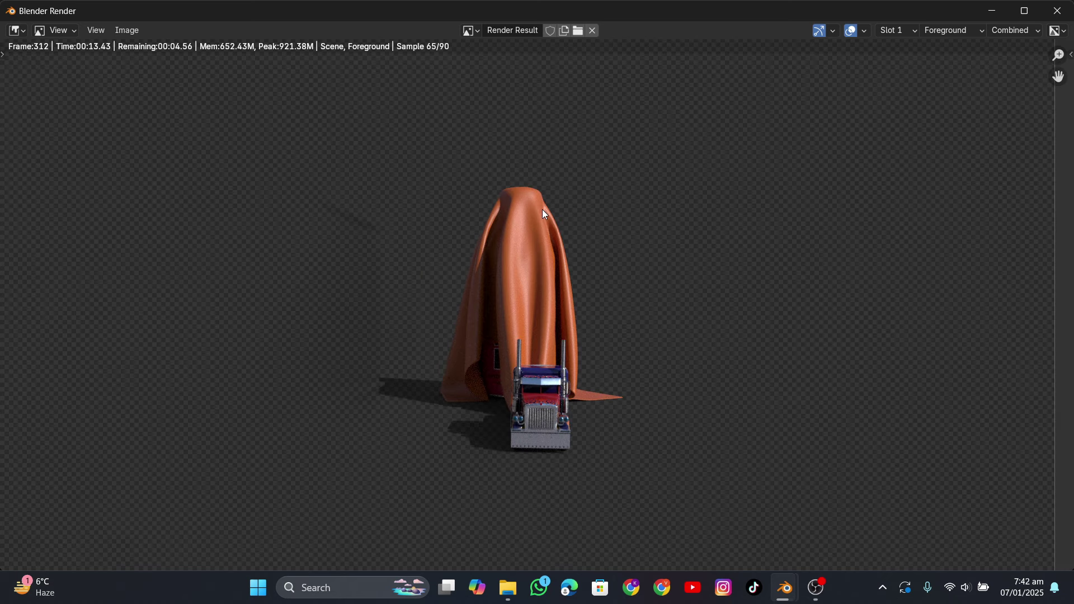
middle_click_drag(542, 209, 550, 198)
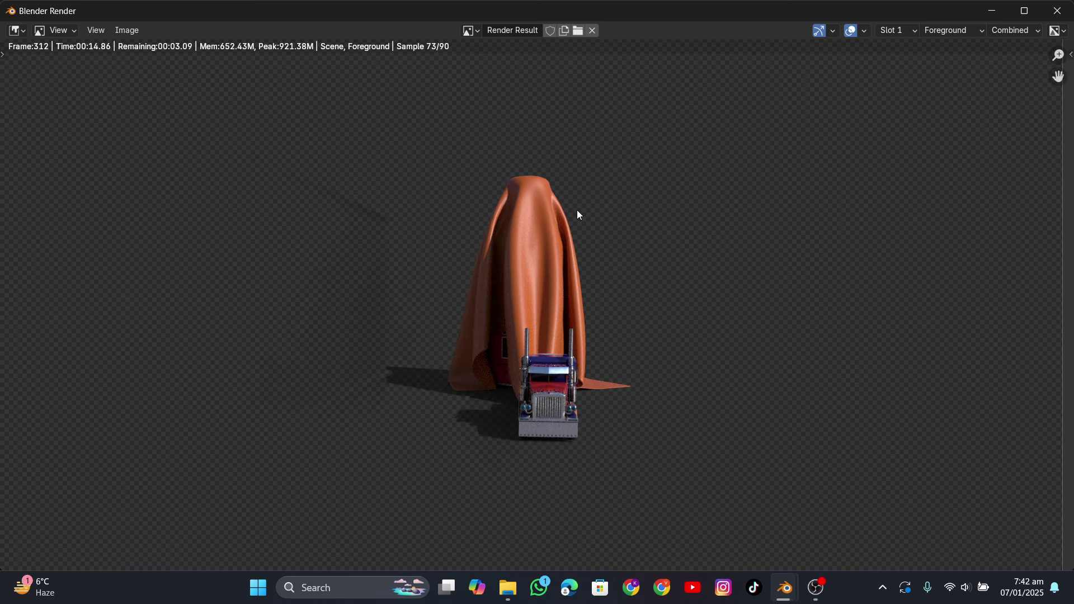
scroll(575, 202, "down", 1)
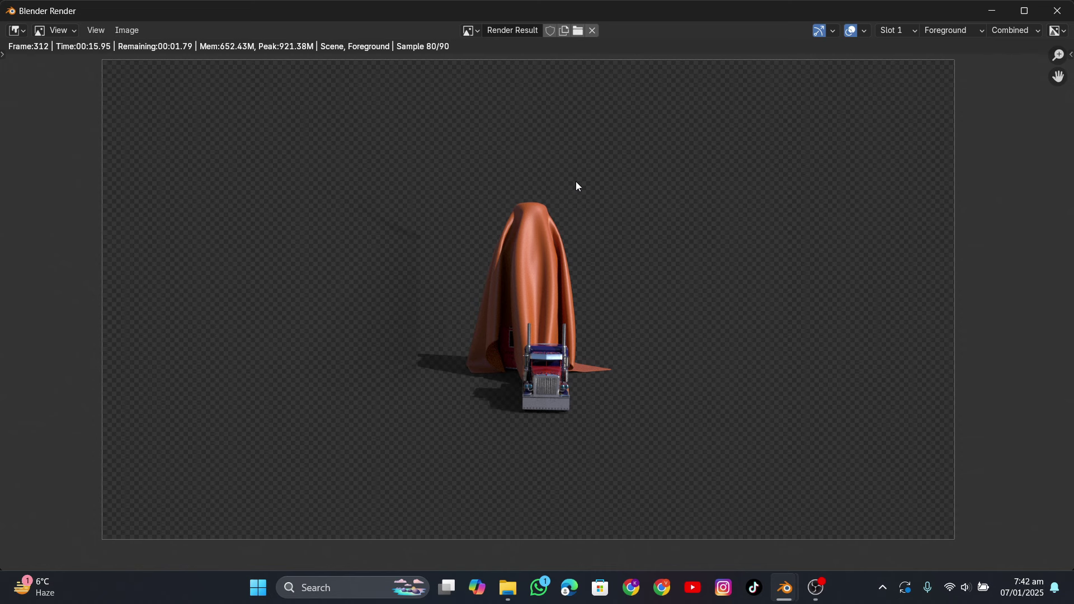
scroll(579, 182, "down", 1)
scroll(581, 202, "up", 1)
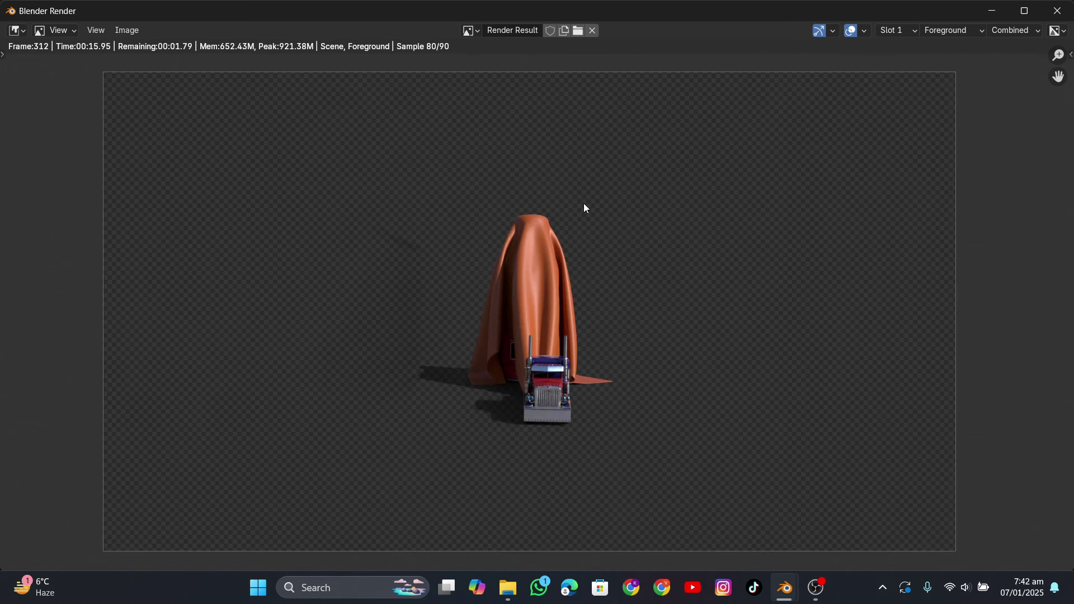
scroll(584, 203, "up", 4)
scroll(585, 203, "down", 2)
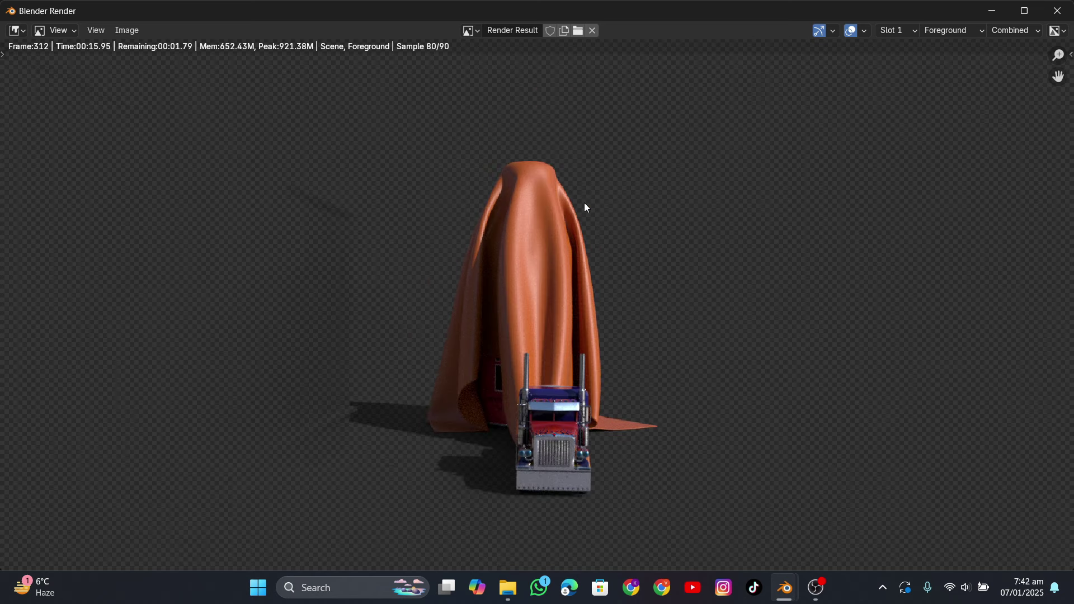
scroll(584, 207, "down", 2)
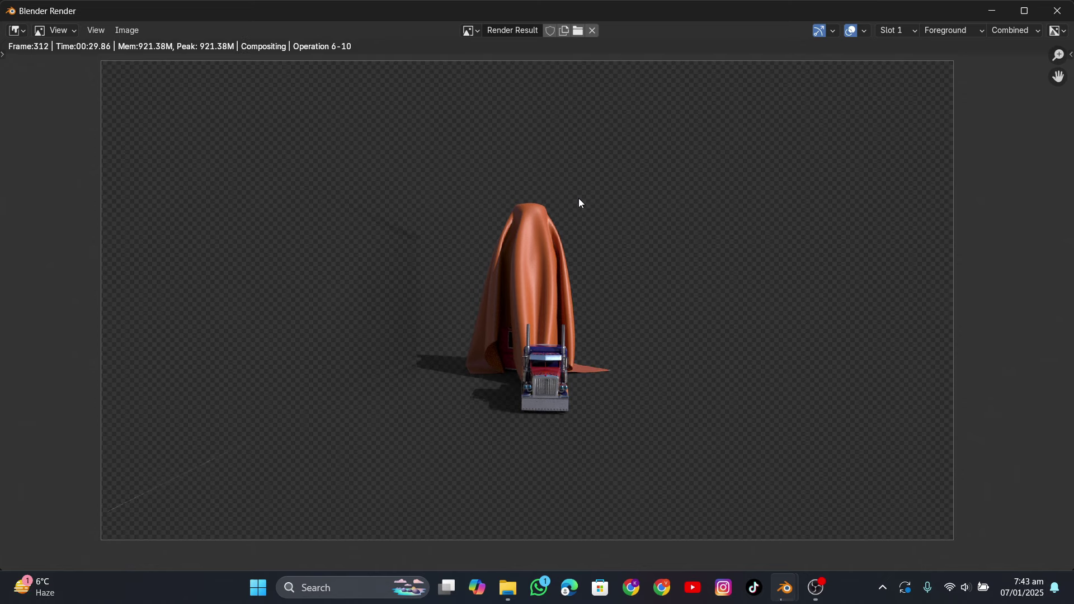
Step: Examine how the draped bottle and truck blend with the street footage in the composited frame 312, and close the render window
scroll(547, 263, "up", 4)
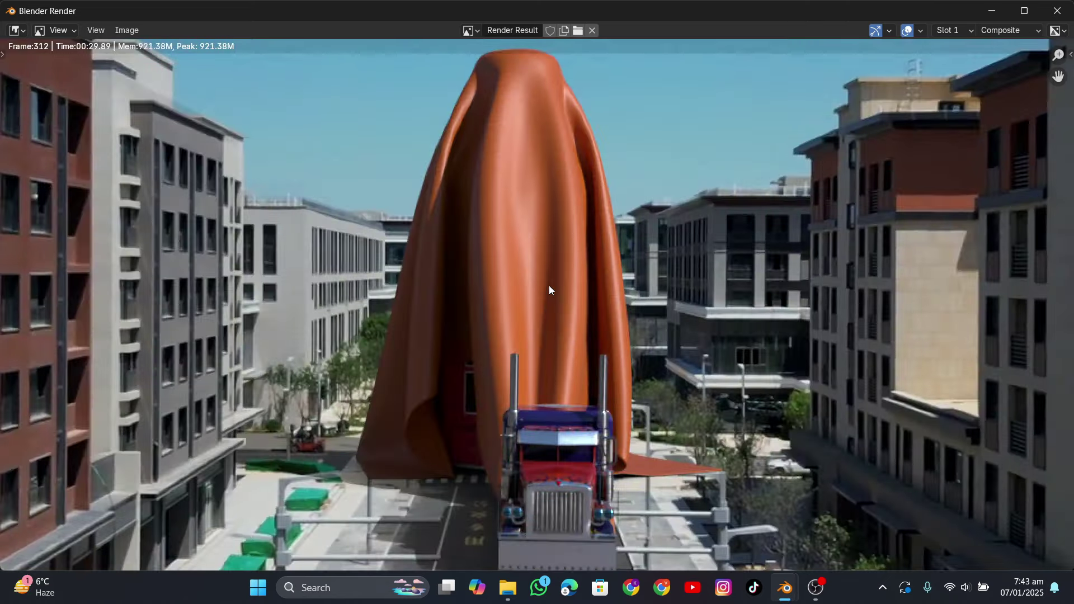
scroll(549, 285, "down", 3)
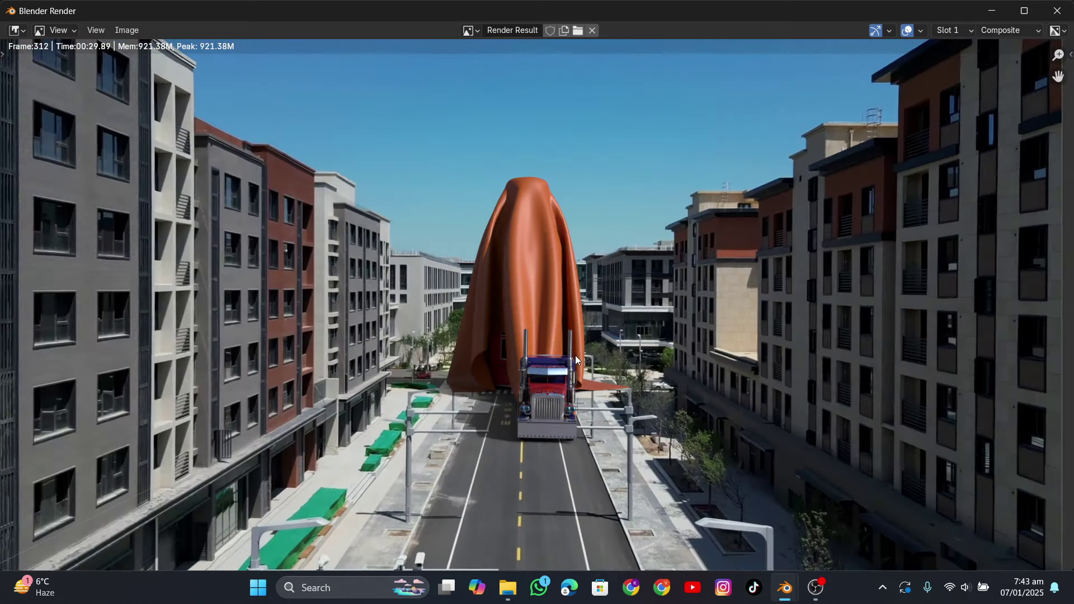
middle_click_drag(575, 357, 569, 285)
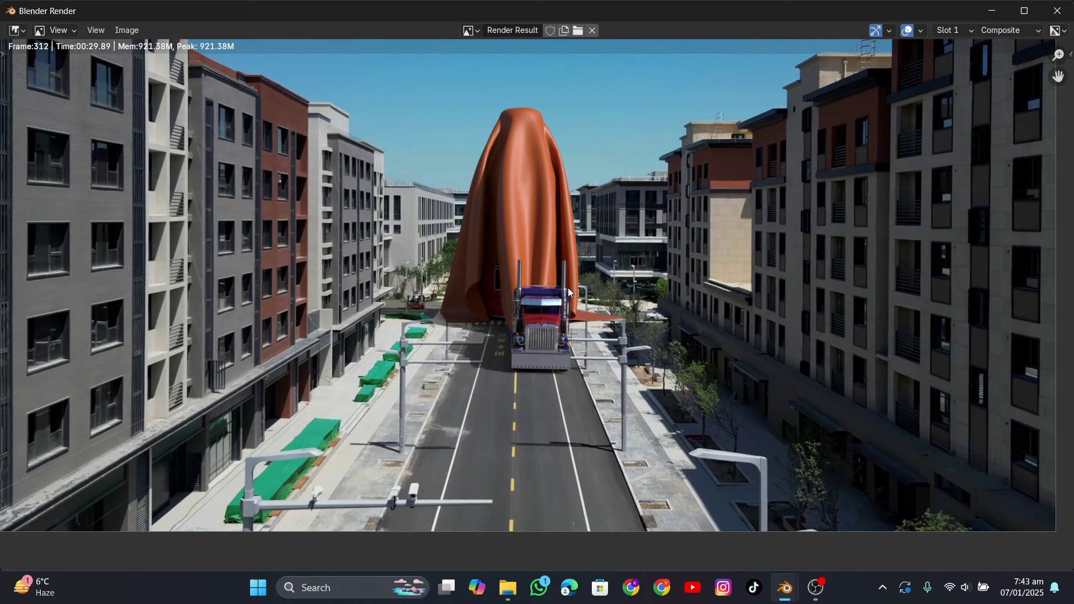
scroll(551, 304, "down", 1)
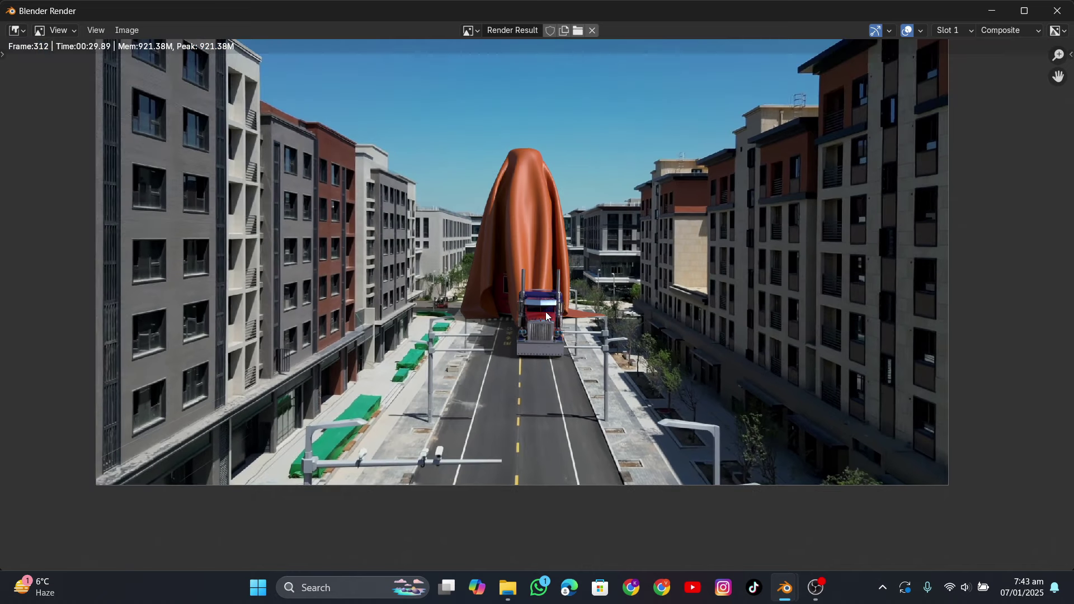
scroll(570, 300, "down", 1)
middle_click_drag(587, 295, 593, 336)
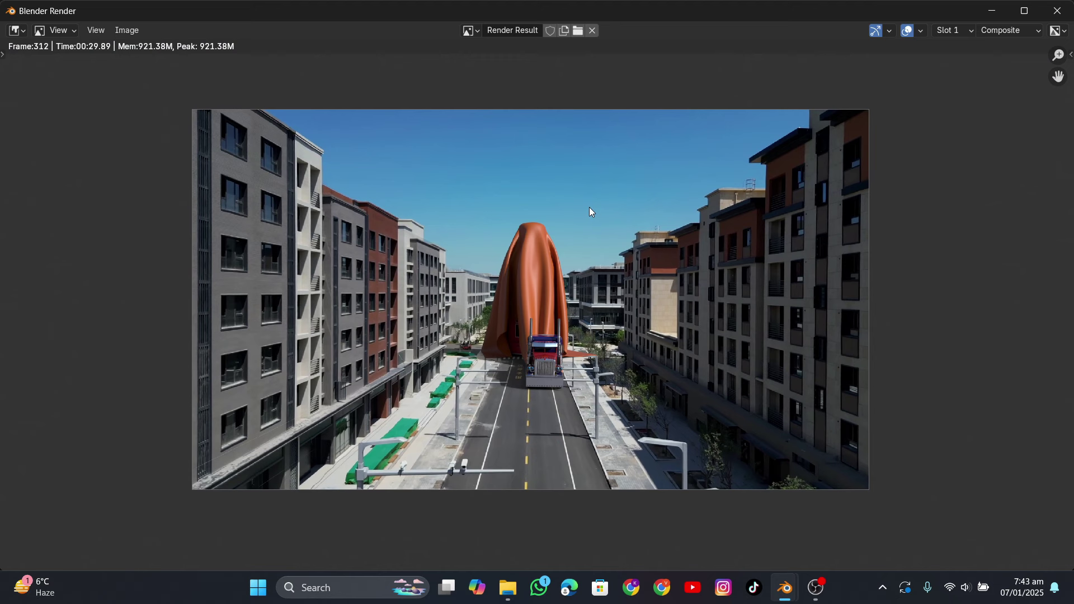
left_click(1057, 10)
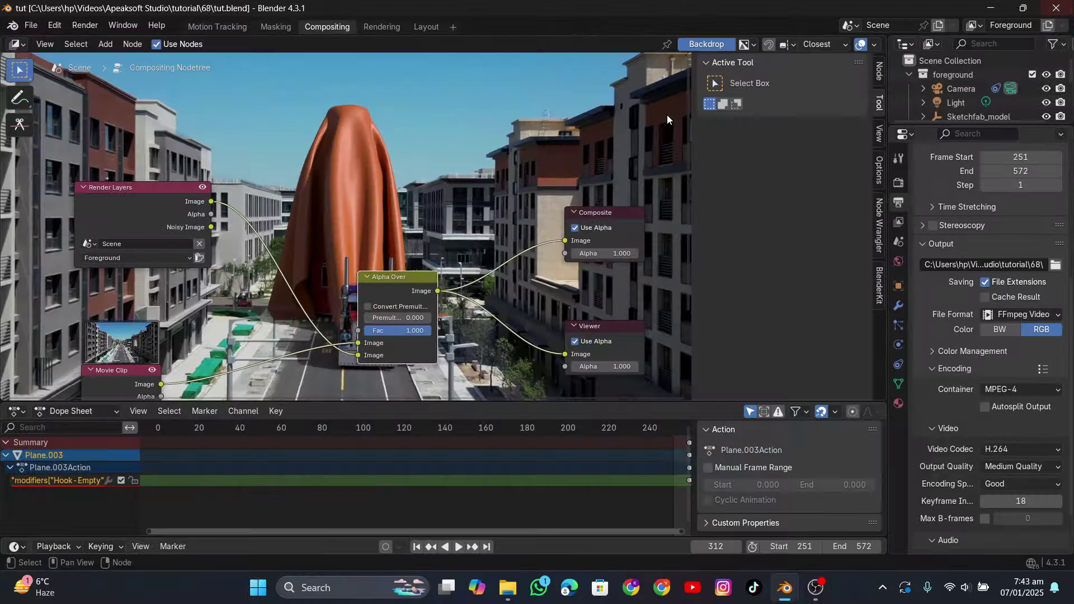
scroll(454, 197, "down", 2)
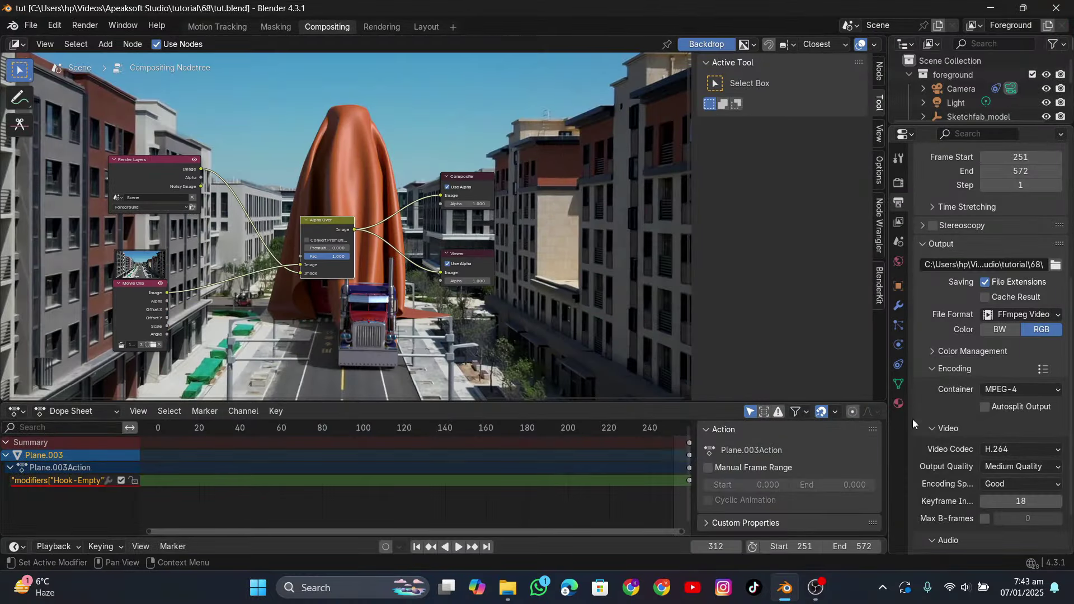